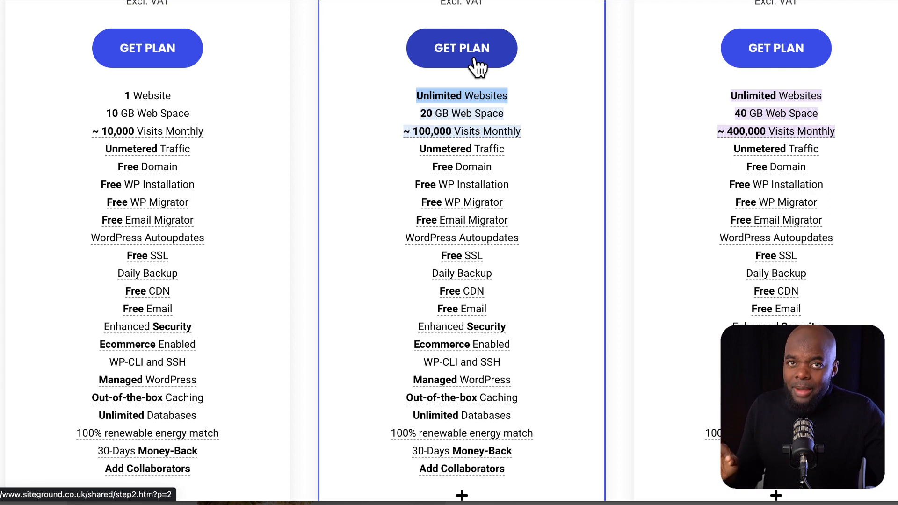
Compare the SiteGround plans and pick GrowBig
mouse_move(481, 277)
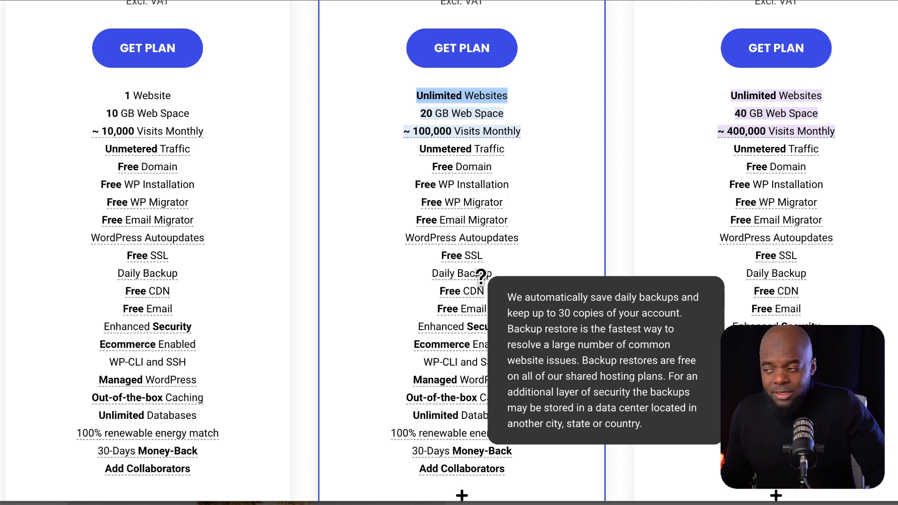
scroll(505, 276, up, 5)
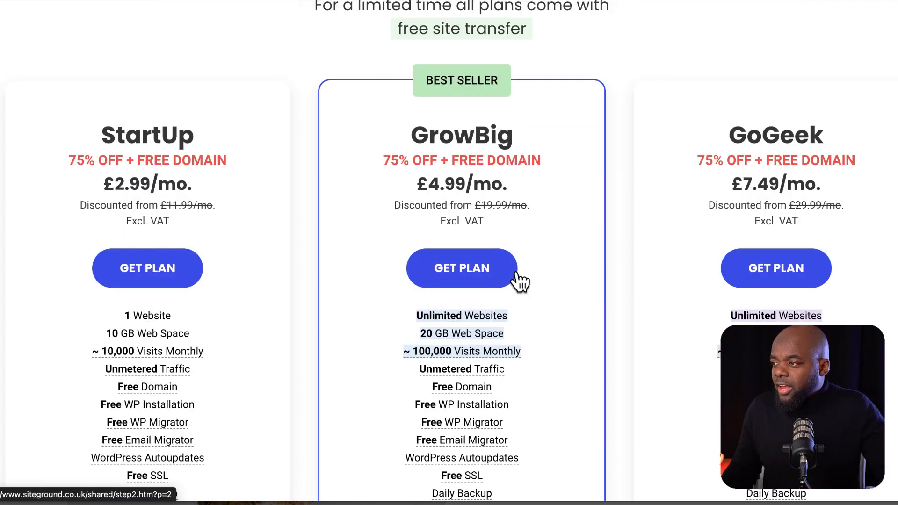
click(491, 275)
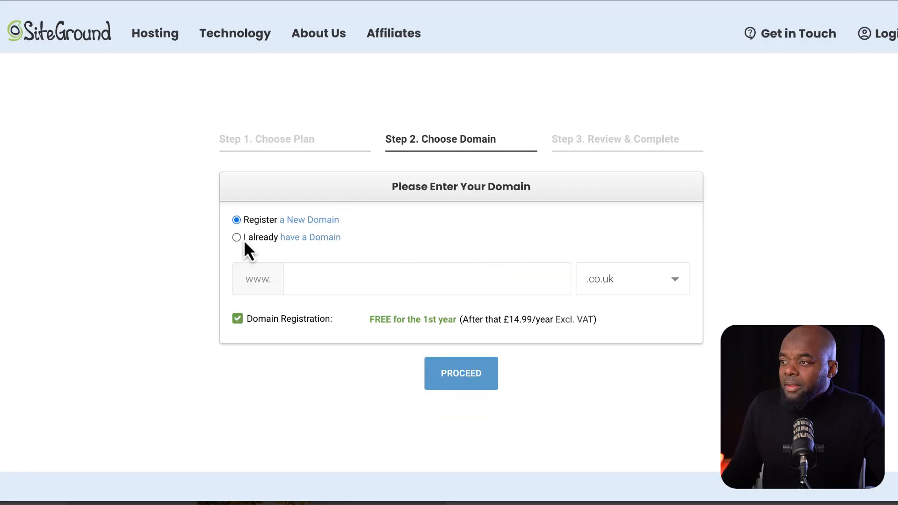
Enter maktraining.com as an already-owned domain and proceed to Review & Complete
click(309, 279)
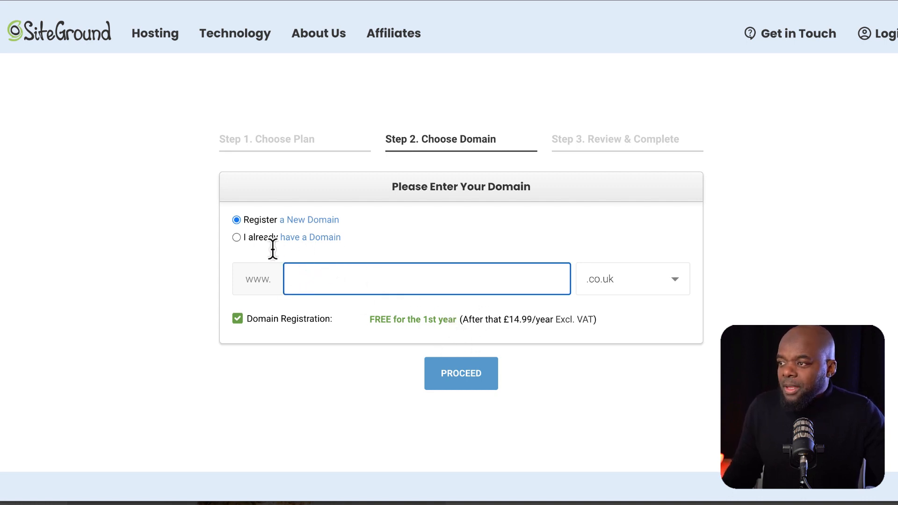
click(238, 238)
click(348, 281)
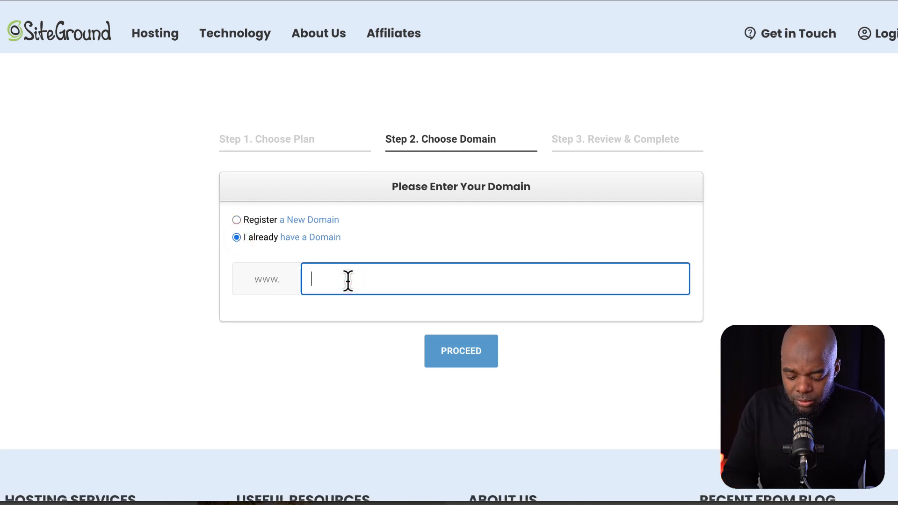
text(maktraining.com)
click(470, 353)
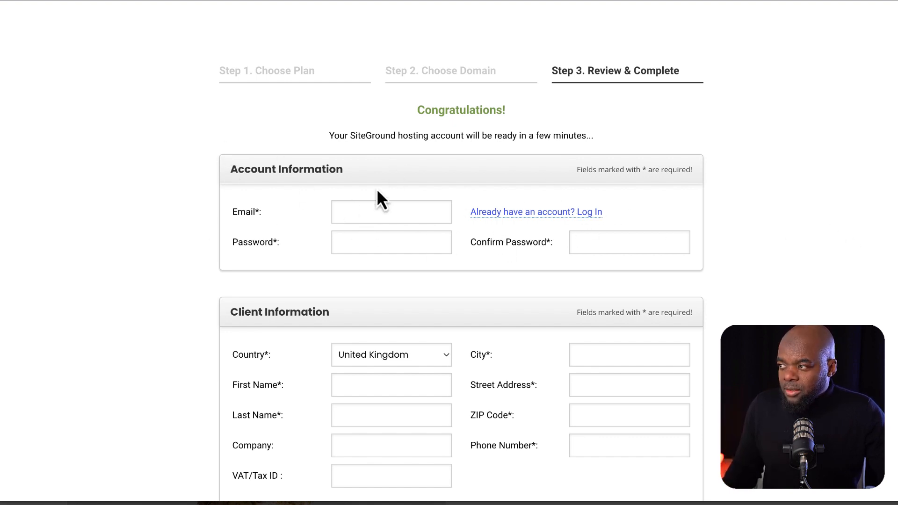
Scroll through the Step 3 form reviewing account, payment and GrowBig purchase totals
scroll(178, 251, down, 4)
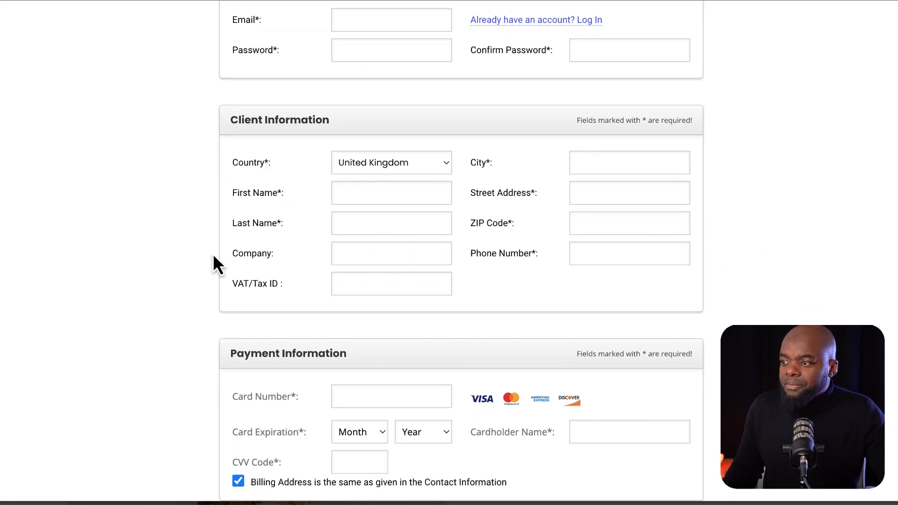
scroll(198, 286, down, 5)
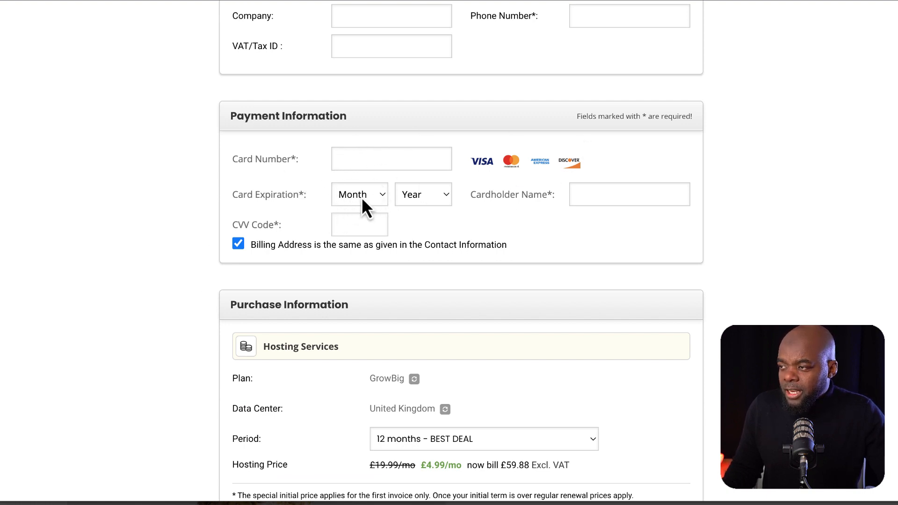
scroll(523, 248, down, 3)
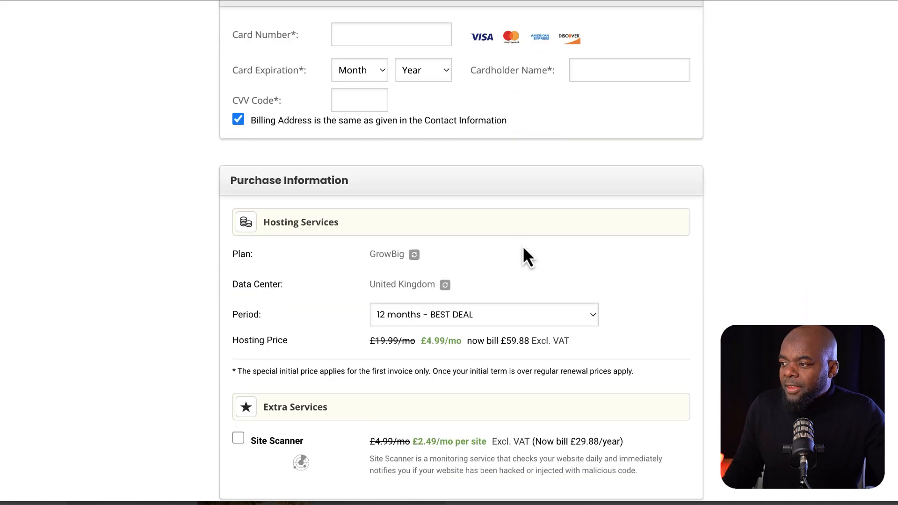
scroll(523, 245, down, 4)
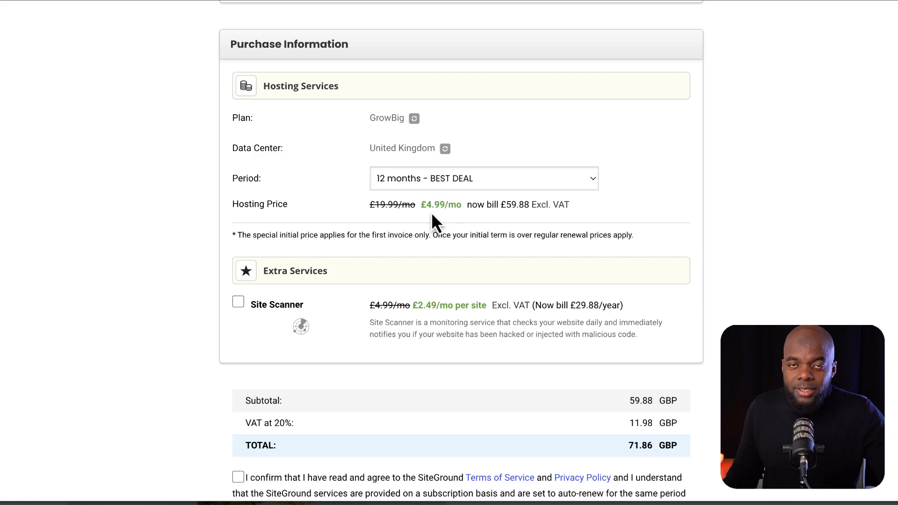
scroll(695, 219, down, 4)
scroll(695, 221, down, 2)
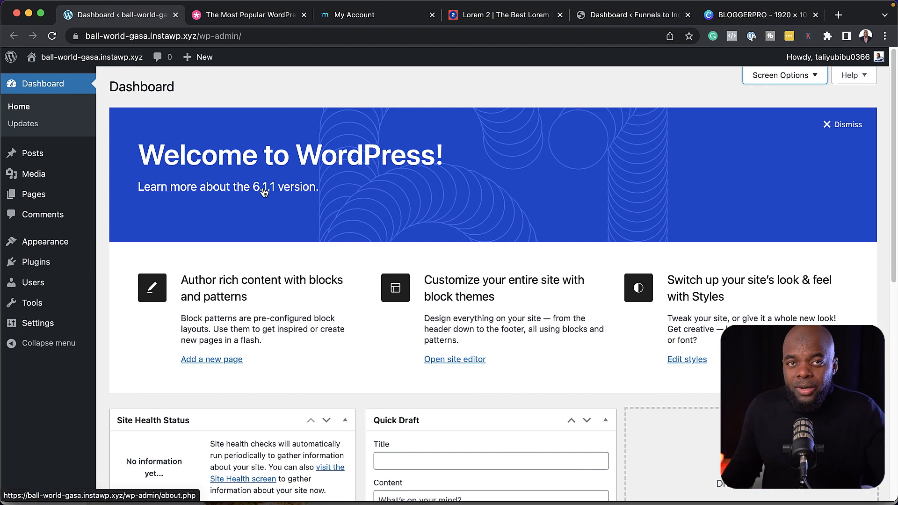
Hide the Welcome, Events and News, Quick Draft, Activity, At a Glance and Site Health widgets
click(768, 76)
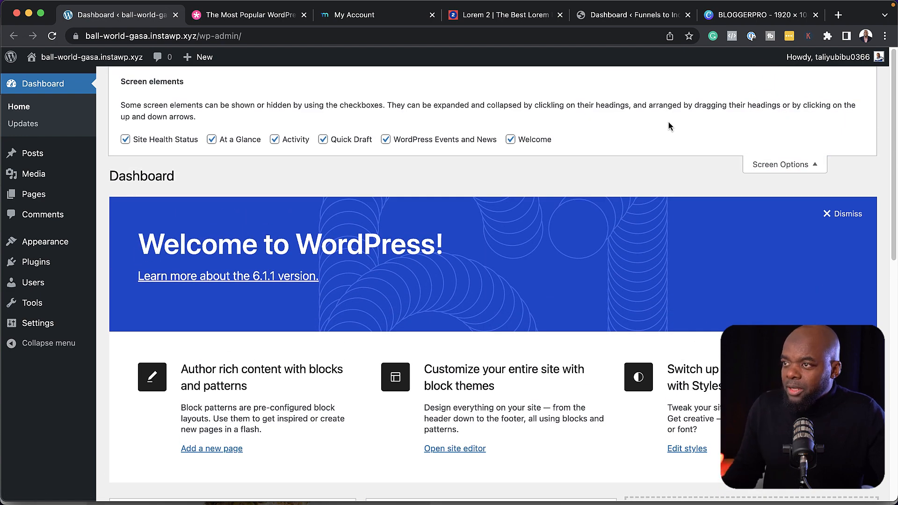
click(511, 139)
click(386, 140)
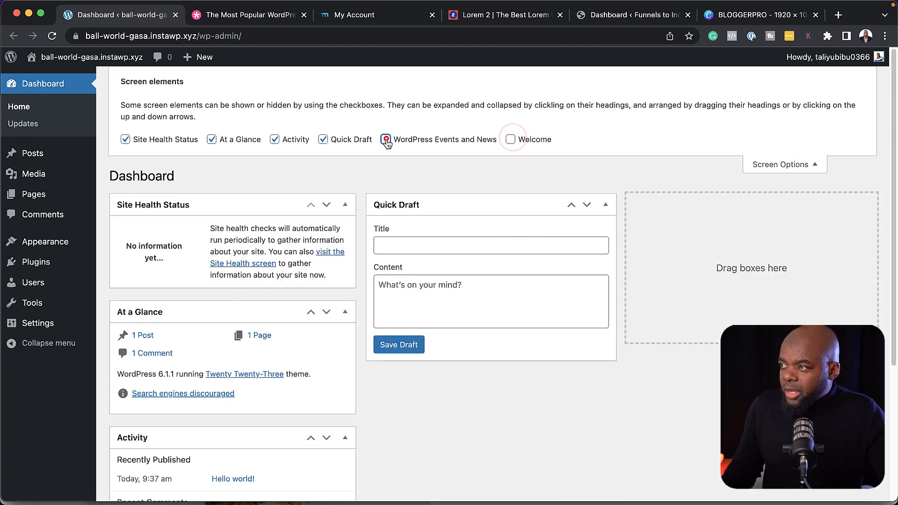
click(322, 140)
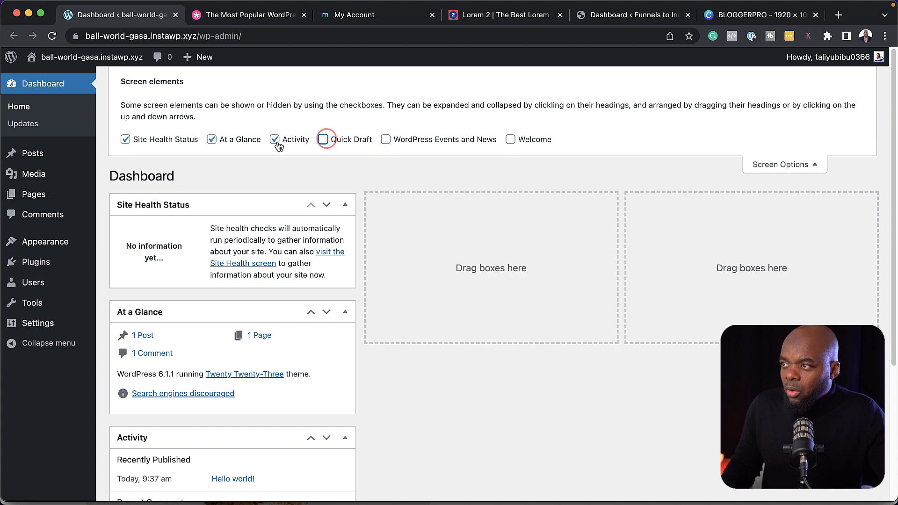
click(274, 140)
click(211, 139)
click(125, 139)
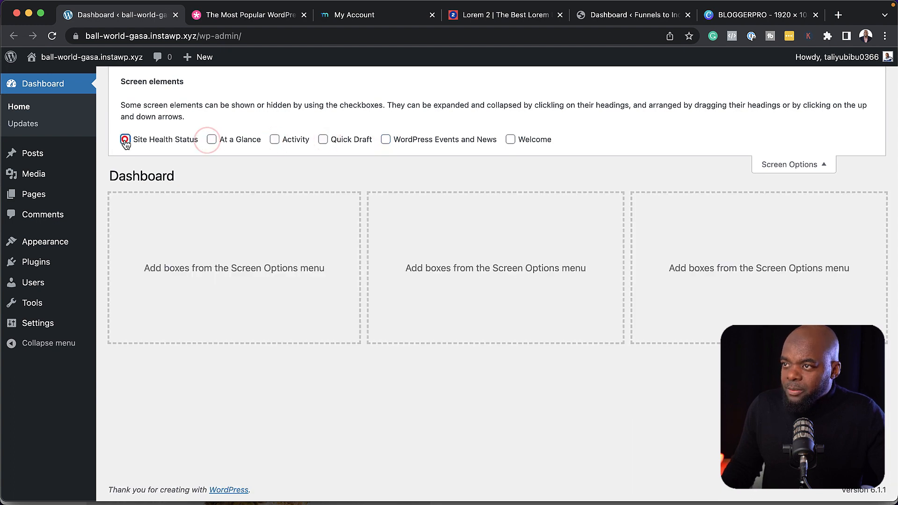
click(793, 165)
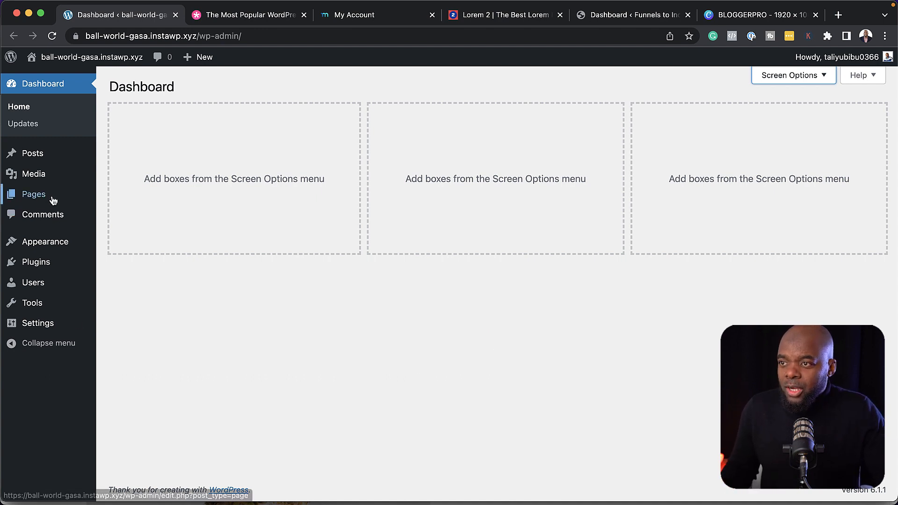
Upload the eleven unsplash JPEGs from Downloads into the Media Library
mouse_move(52, 200)
mouse_move(33, 174)
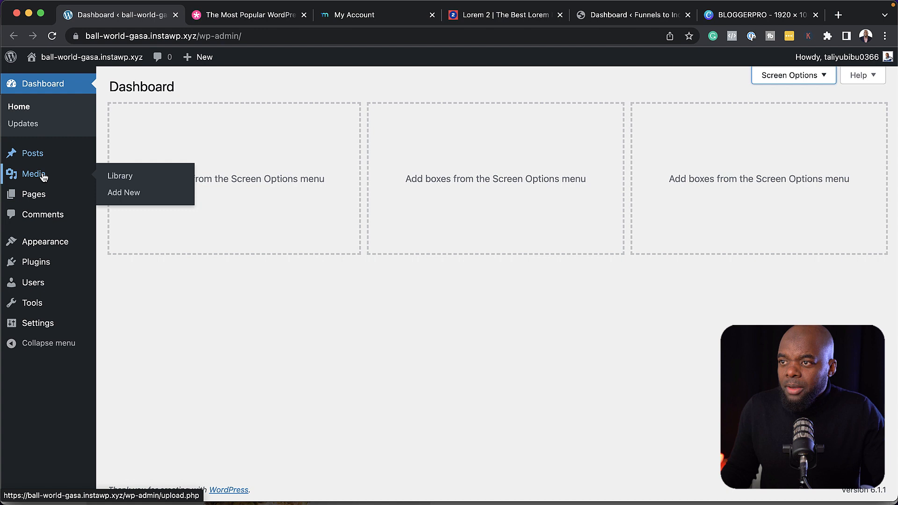
click(144, 177)
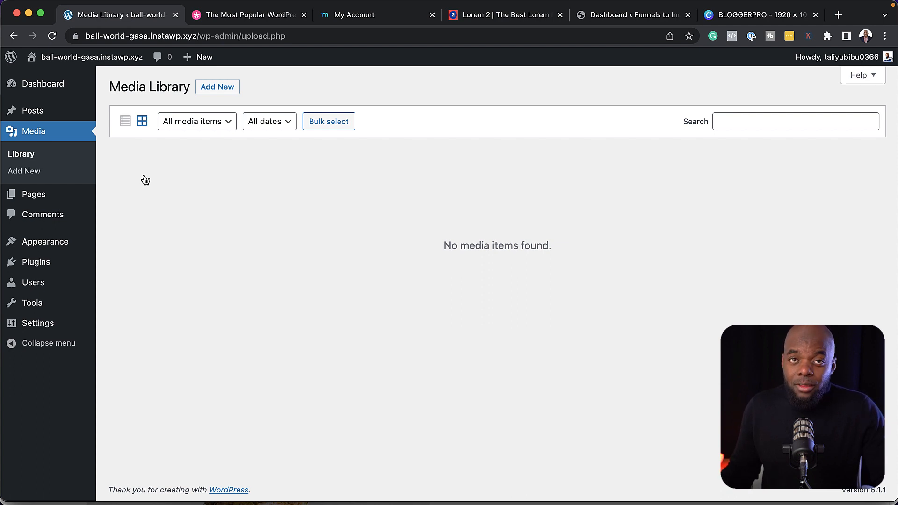
click(218, 87)
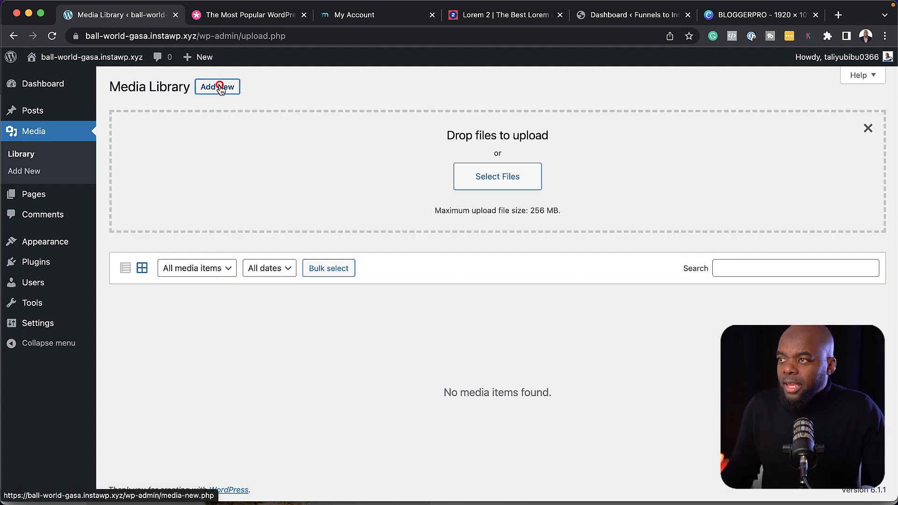
click(499, 182)
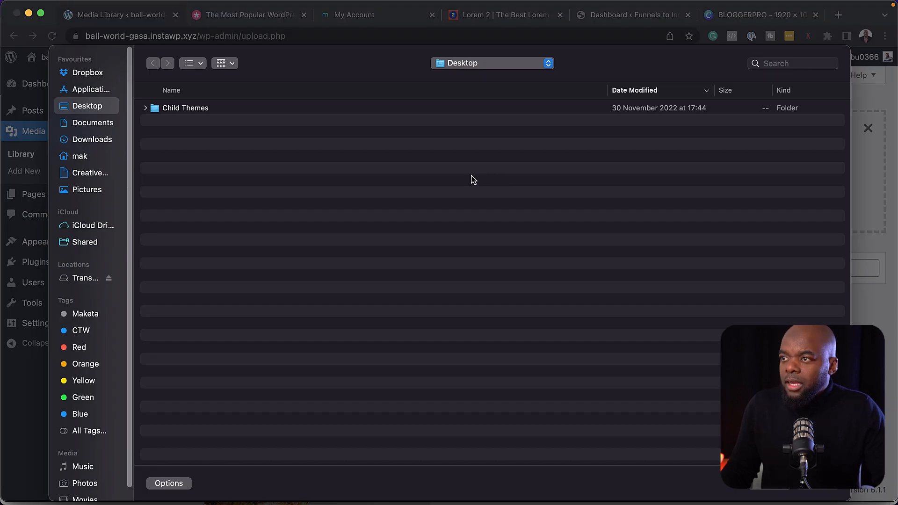
click(103, 145)
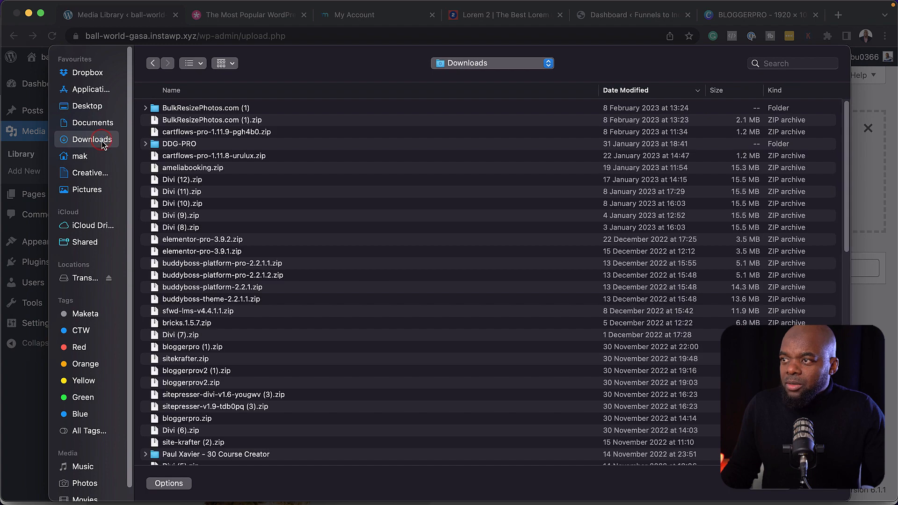
click(223, 121)
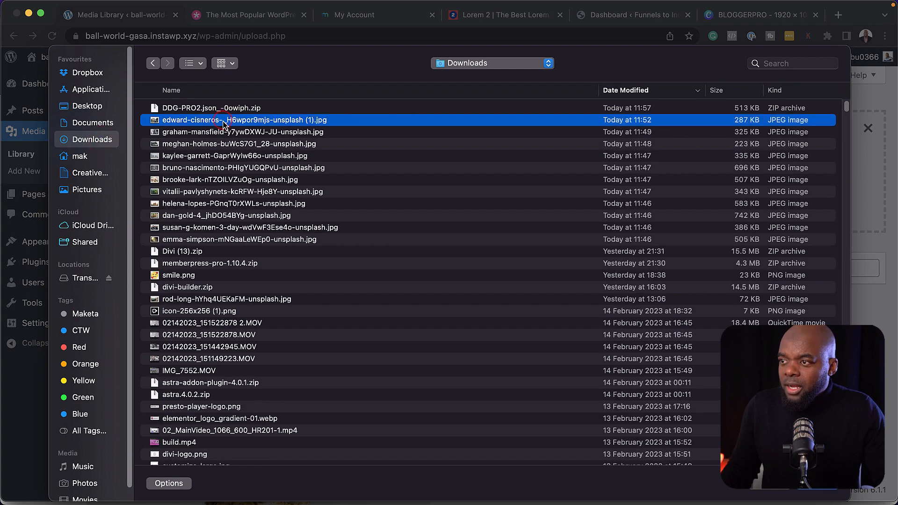
shift+click(193, 240)
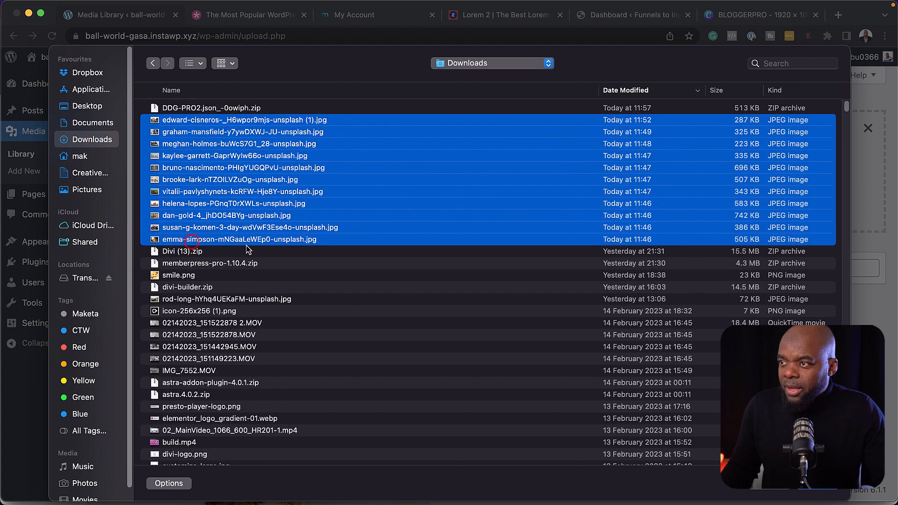
click(810, 492)
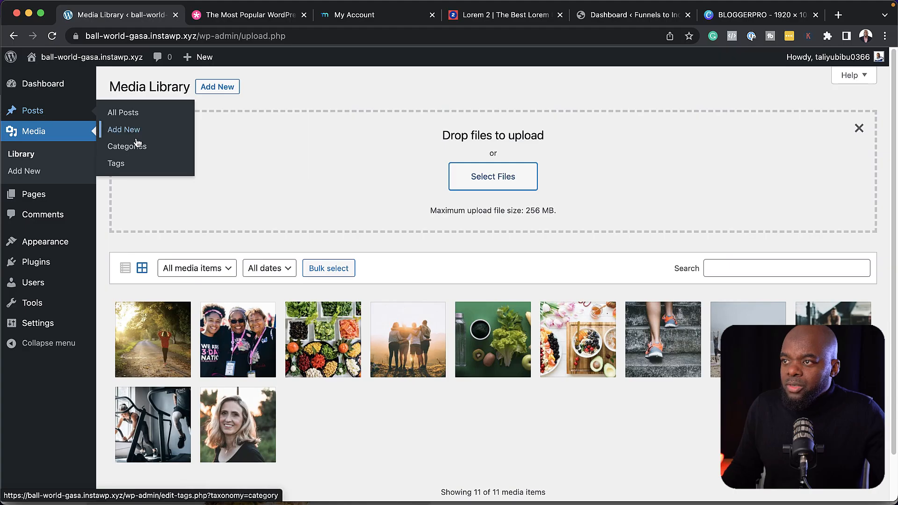
Rename the Uncategorized category to VIP
click(132, 149)
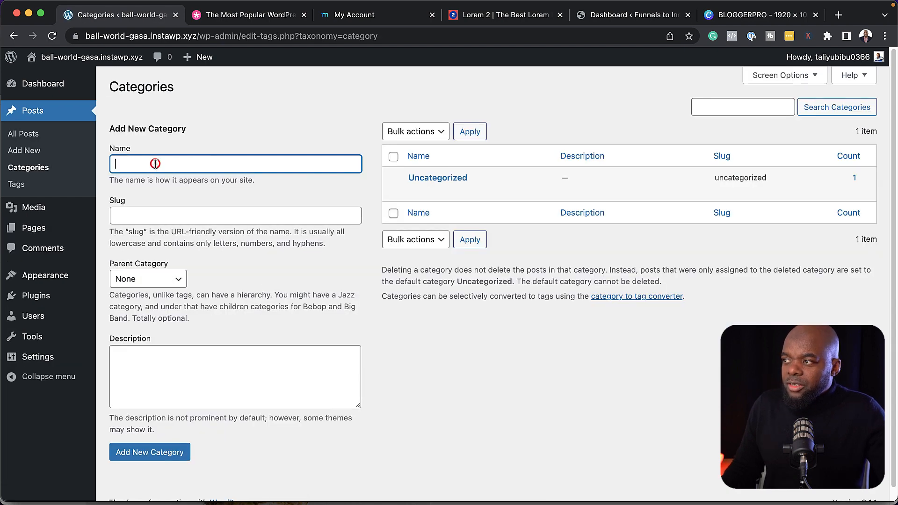
click(155, 163)
click(416, 192)
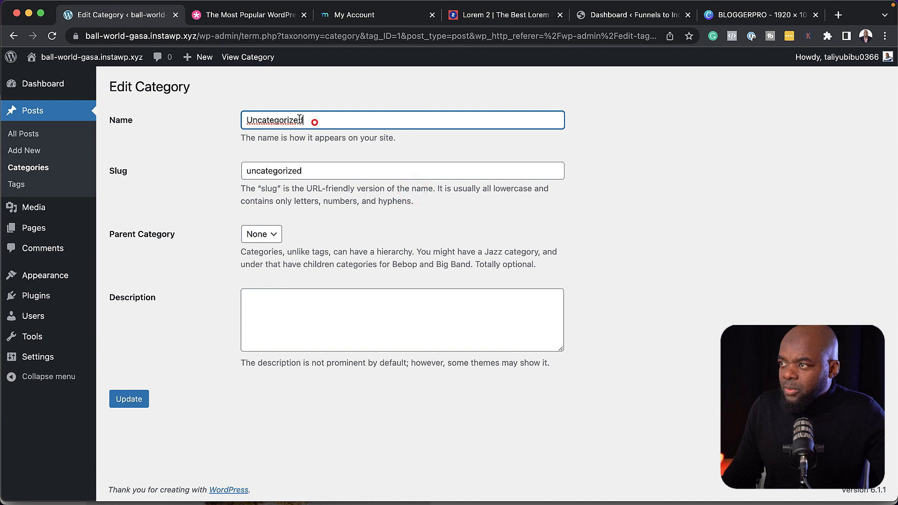
double_click(313, 120)
text(VIP)
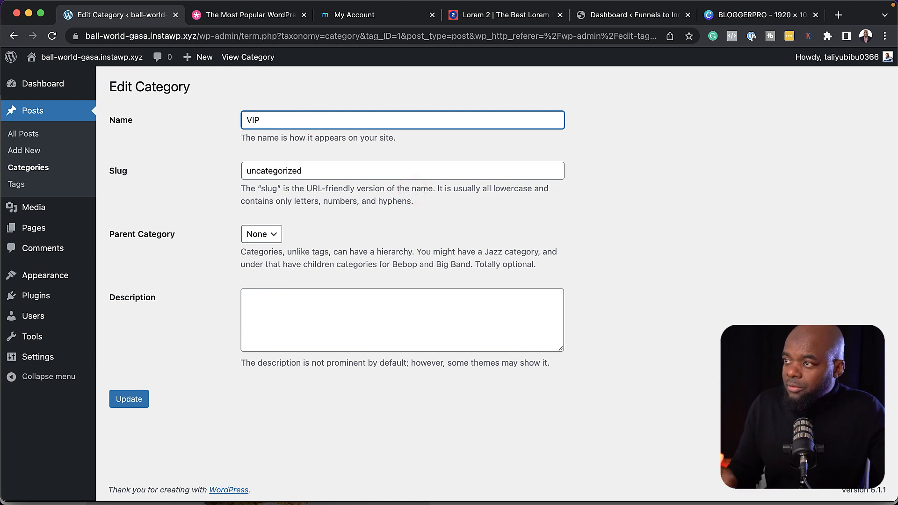
click(129, 399)
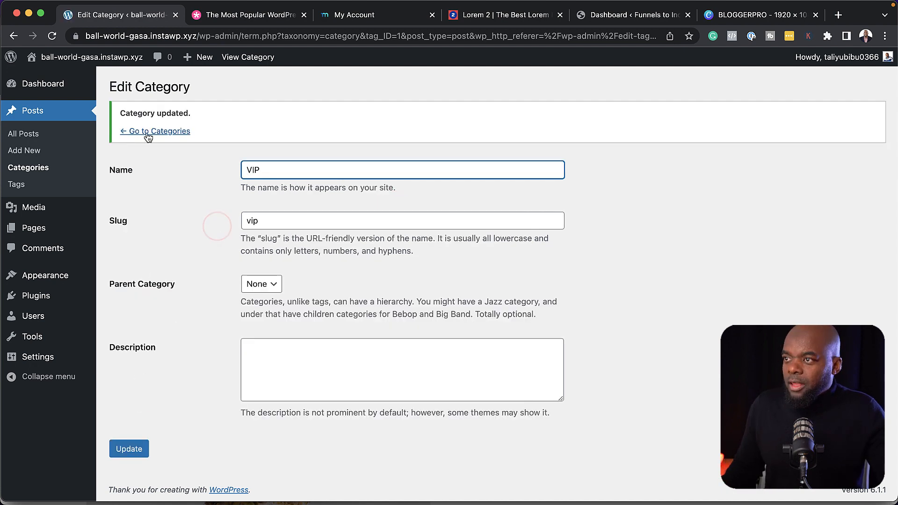
click(146, 131)
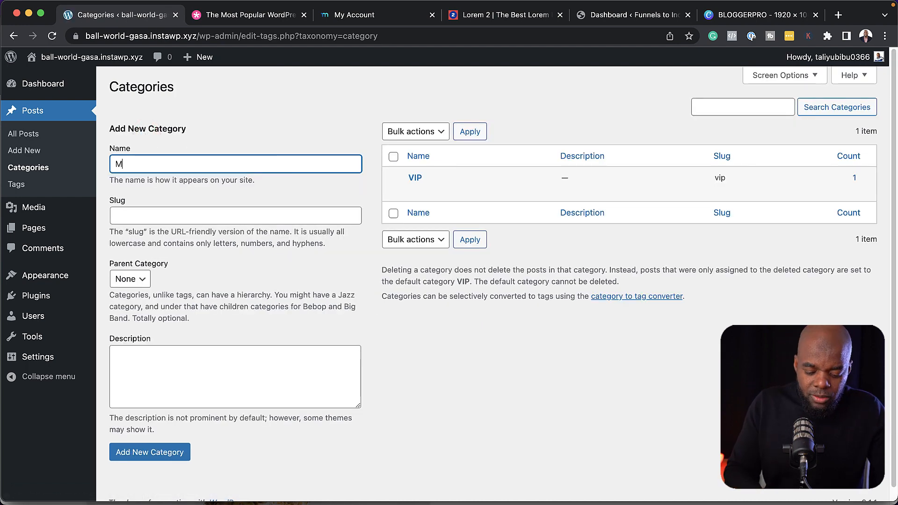
Add new Members and Free categories
text(s)
click(218, 209)
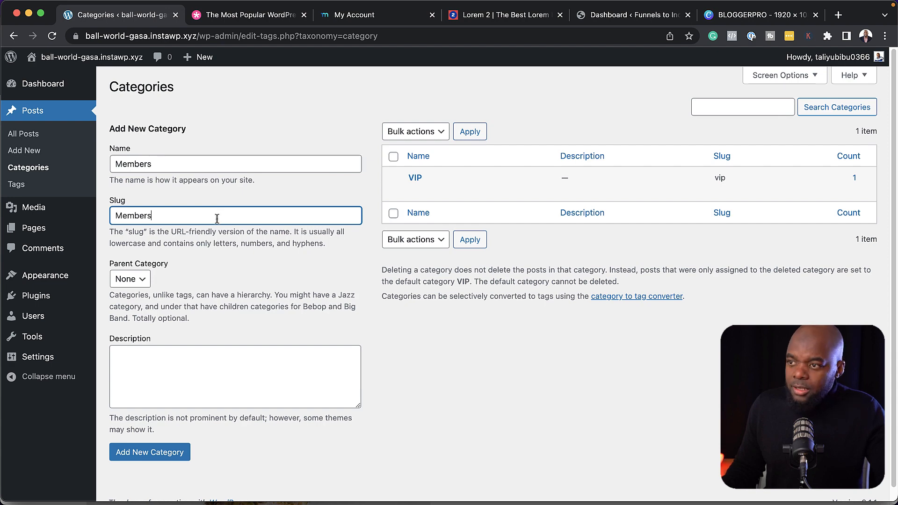
text(Members)
click(165, 452)
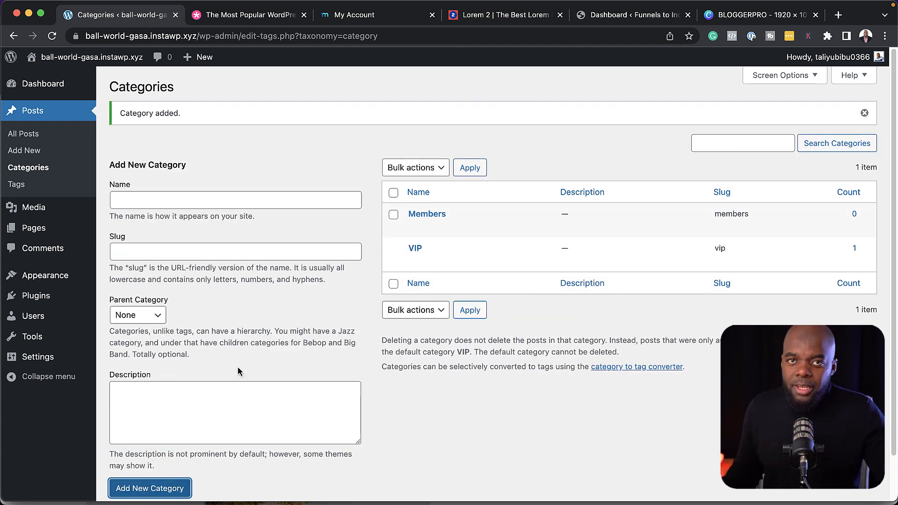
click(164, 201)
text(Free)
click(176, 489)
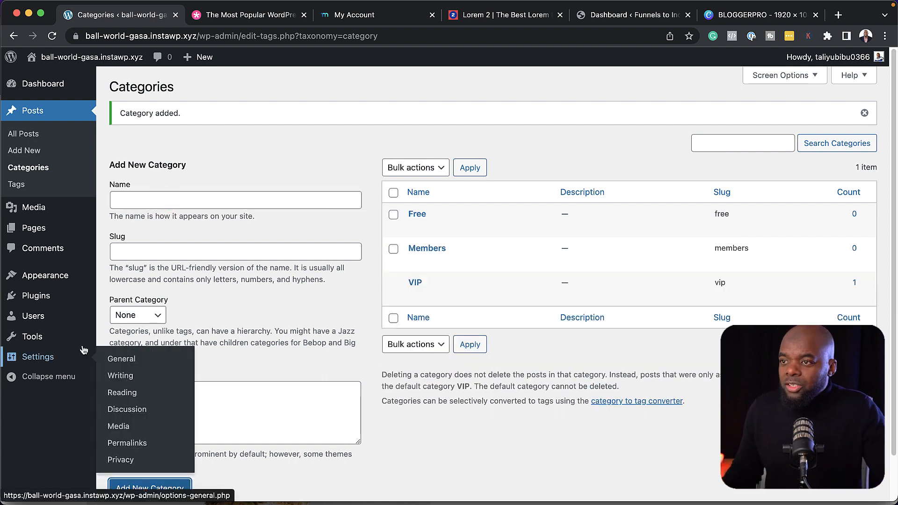
Create and publish a page titled Home
mouse_move(43, 231)
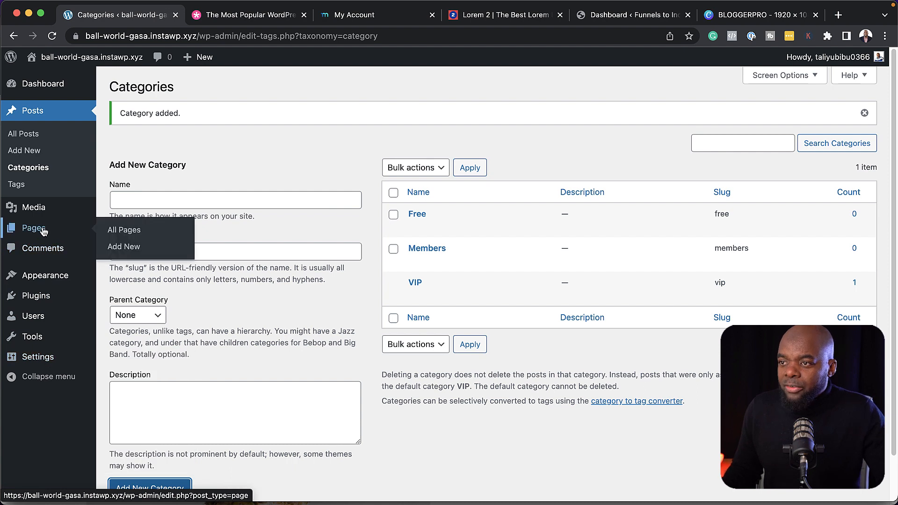
click(145, 234)
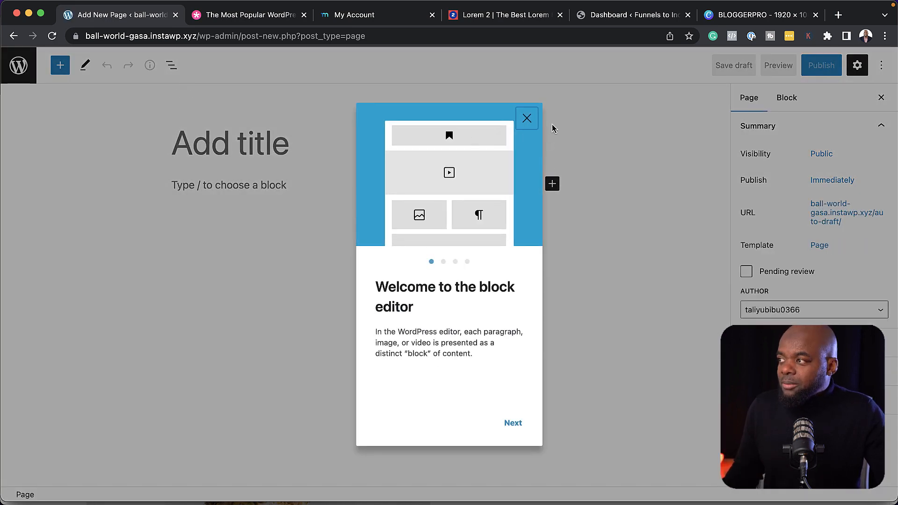
click(527, 118)
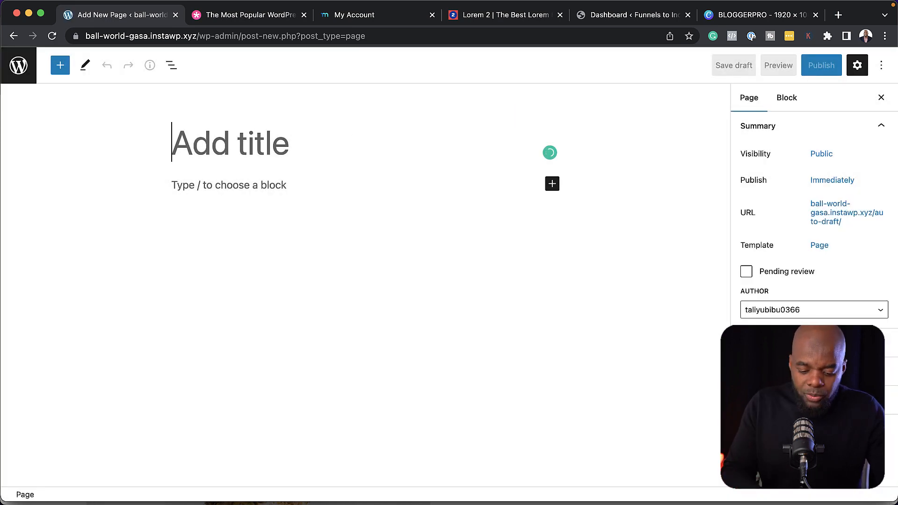
text(Home)
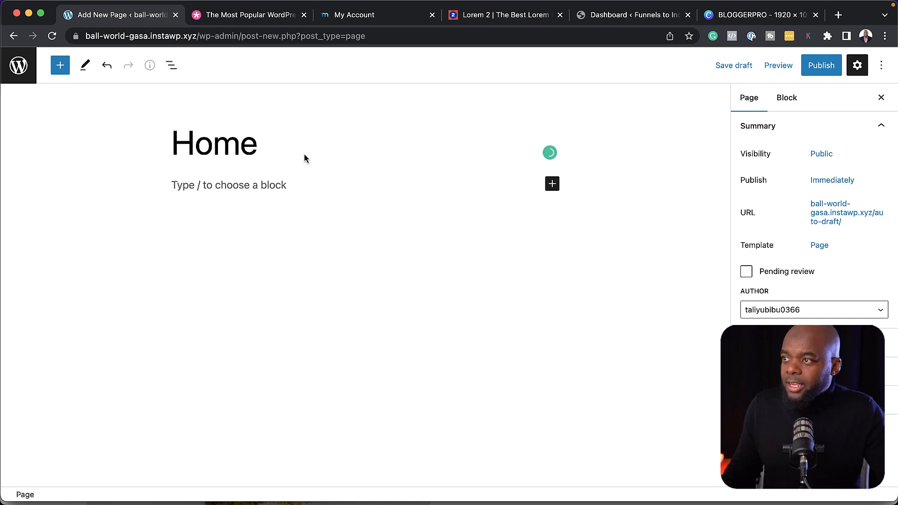
click(826, 67)
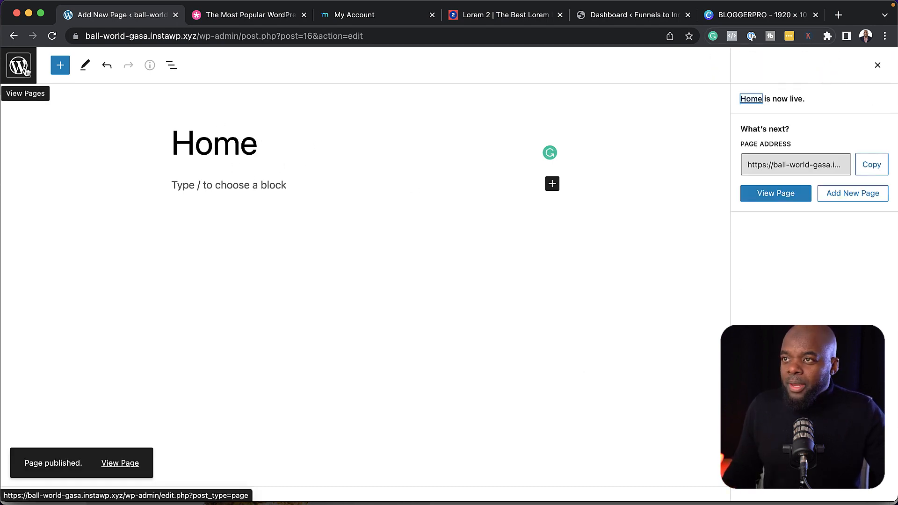
click(25, 69)
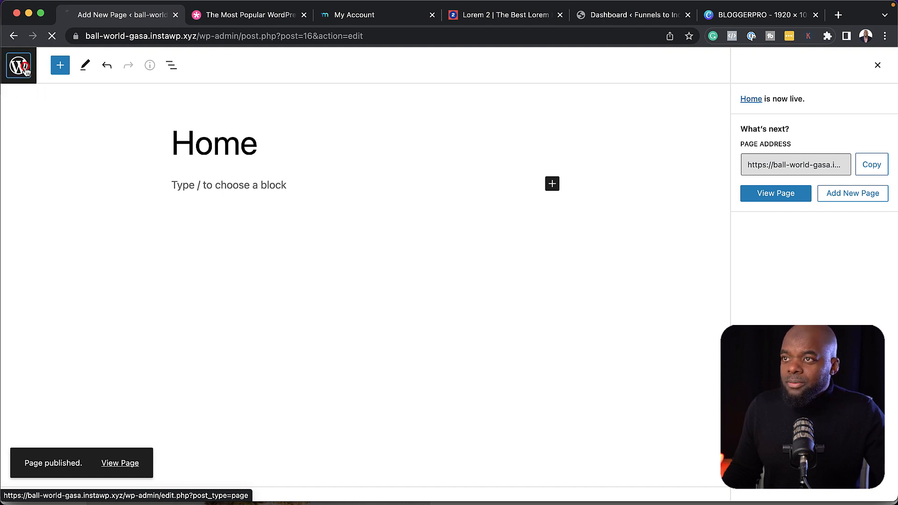
Start the Dashboard and Support pages, then switch to the Elegant Themes website
click(185, 91)
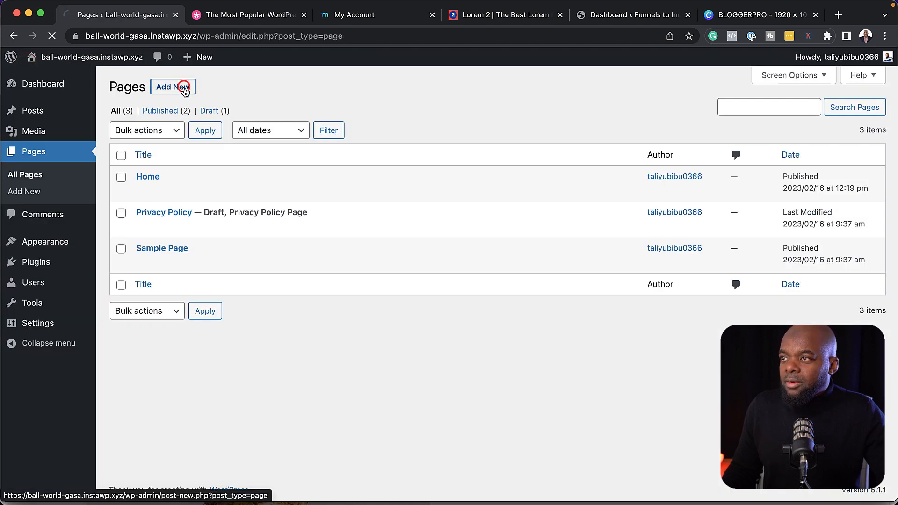
text(Dashboard)
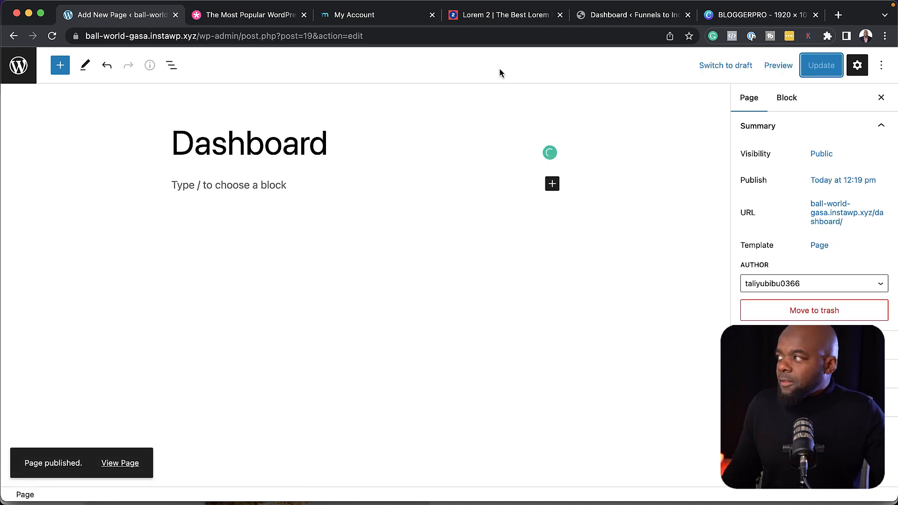
click(19, 65)
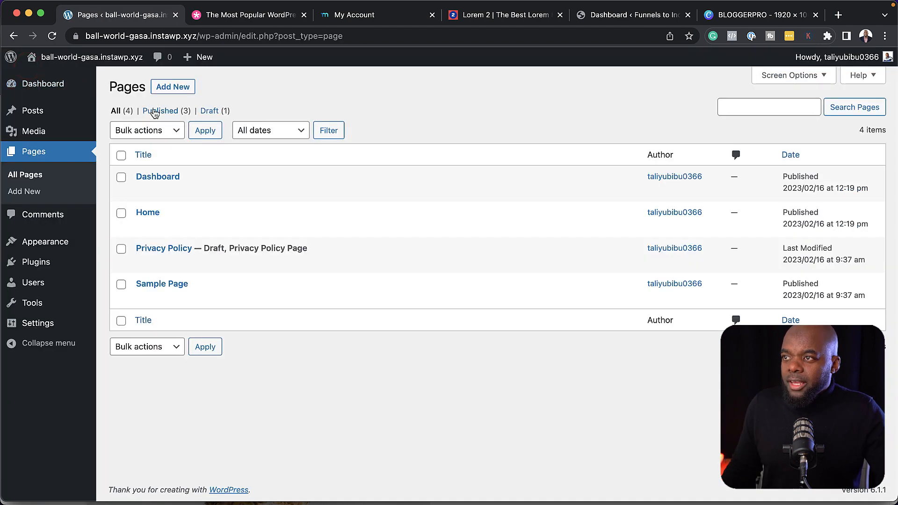
click(175, 88)
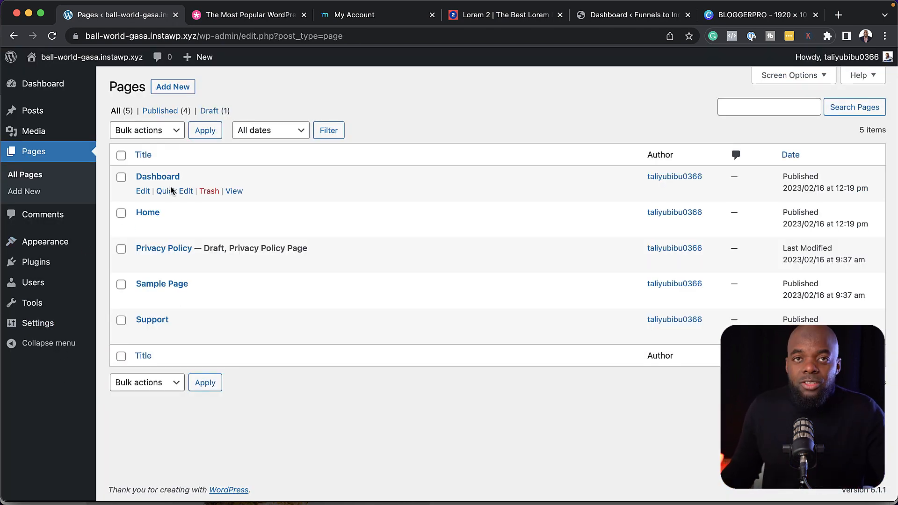
click(260, 18)
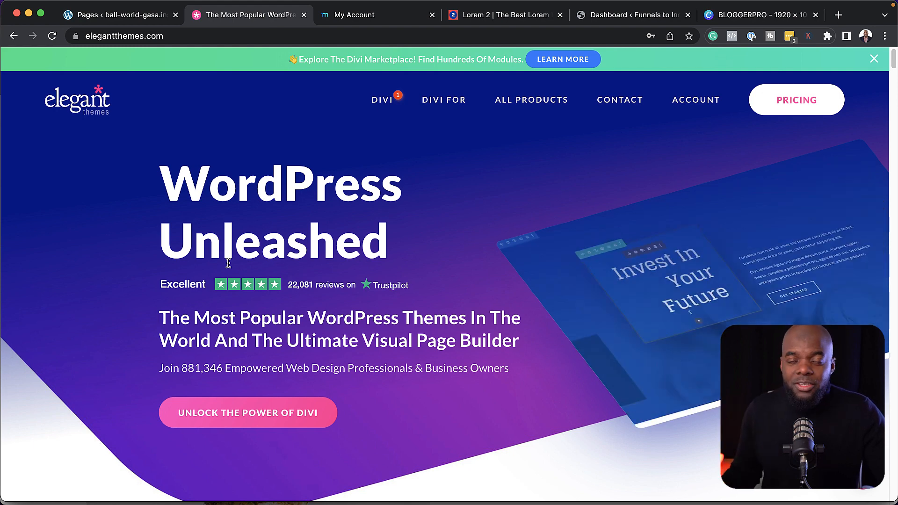
Download the Divi theme zip from the Elegant Themes account downloads
mouse_move(700, 111)
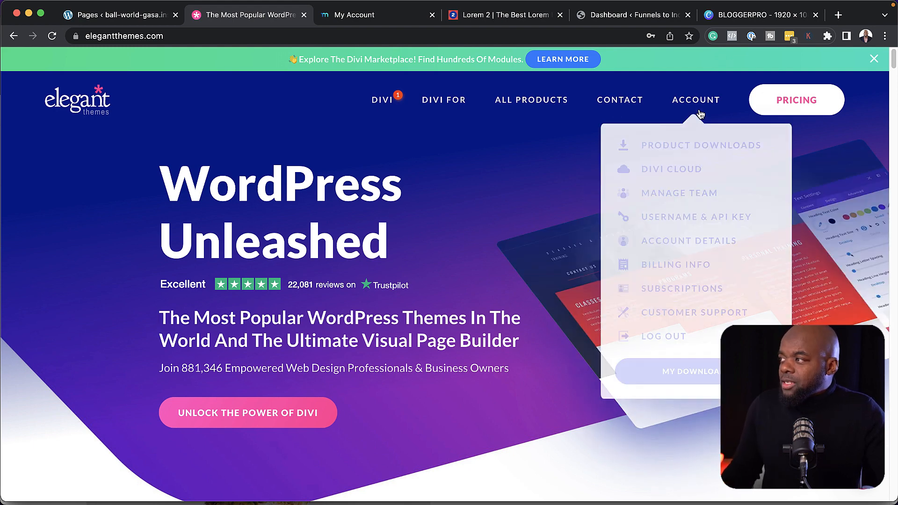
click(682, 371)
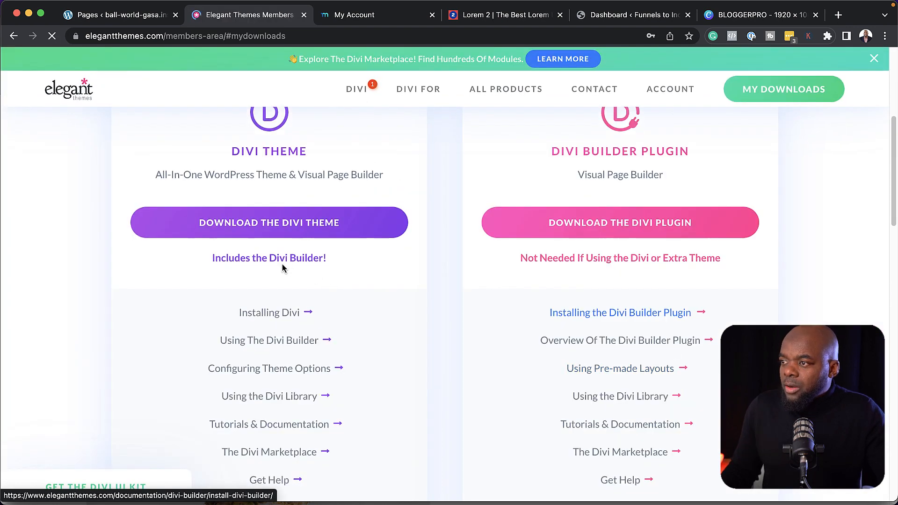
click(312, 225)
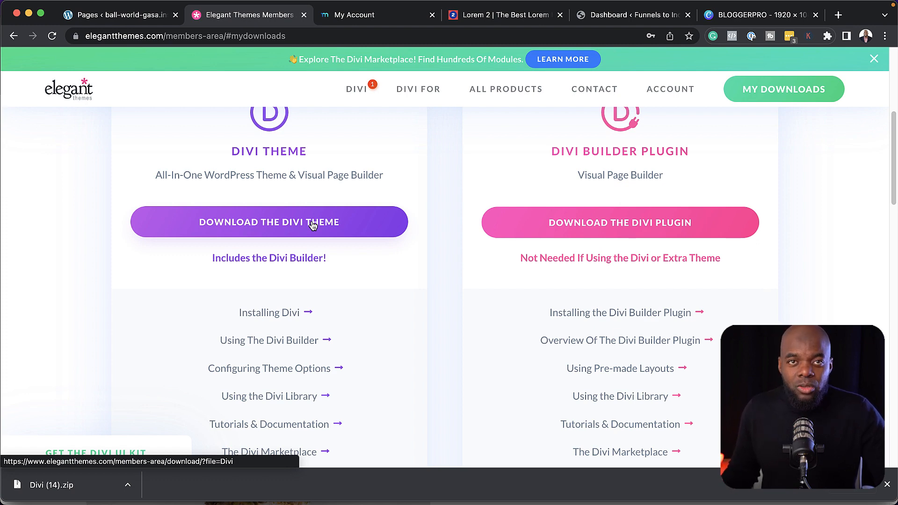
Go back to WordPress and open Appearance > Themes
click(138, 18)
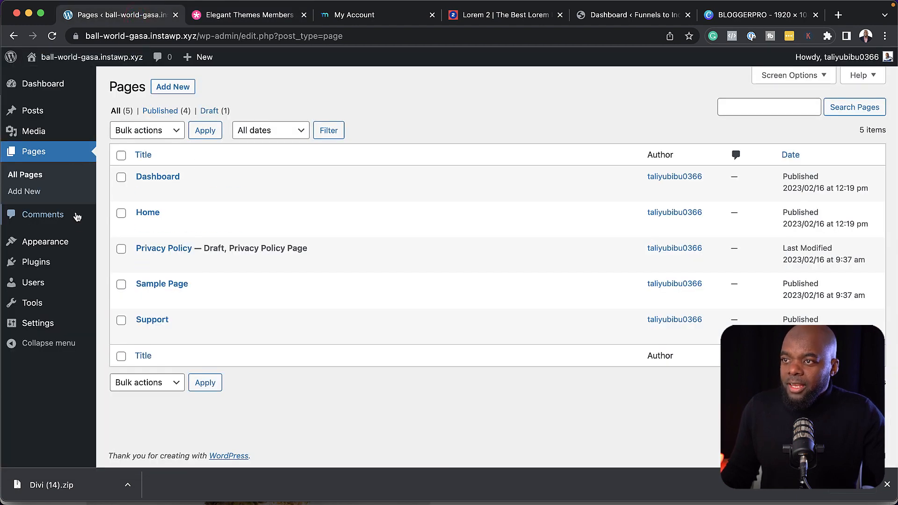
mouse_move(60, 242)
click(133, 244)
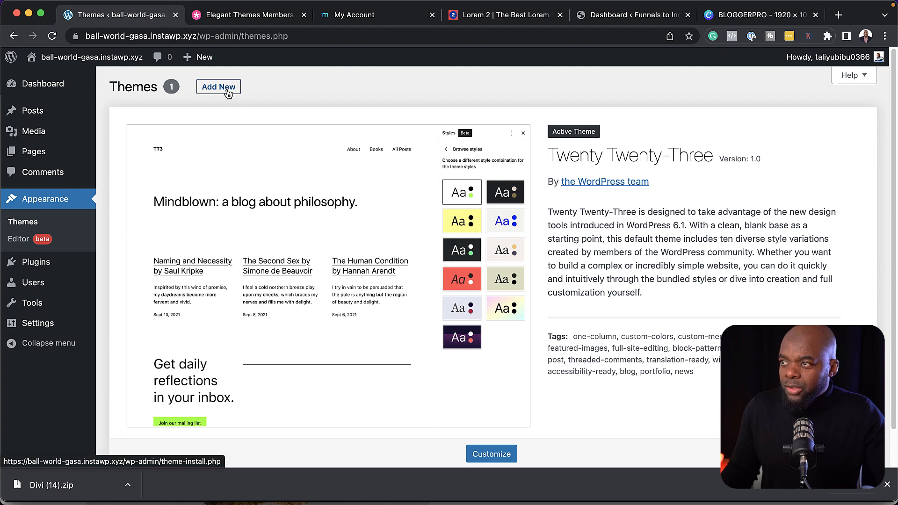
Attach Divi (14).zip in the Upload Theme form and install it
click(231, 89)
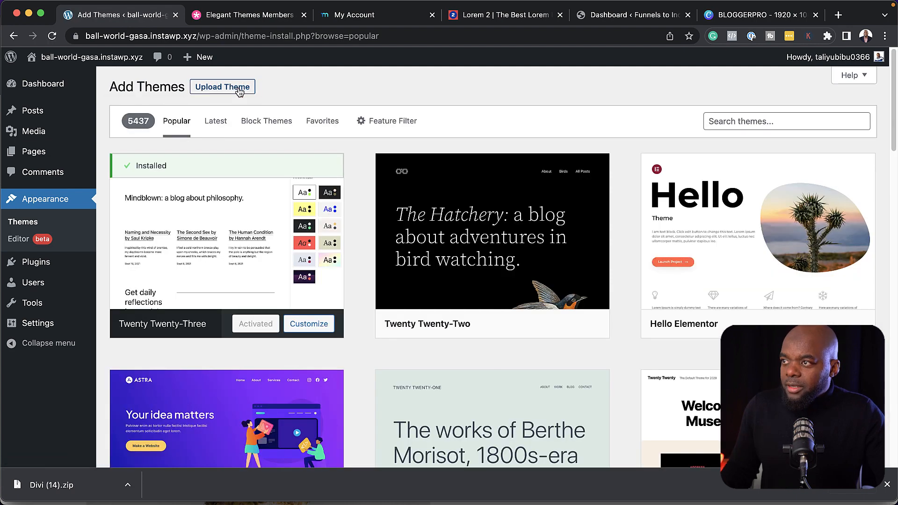
click(240, 88)
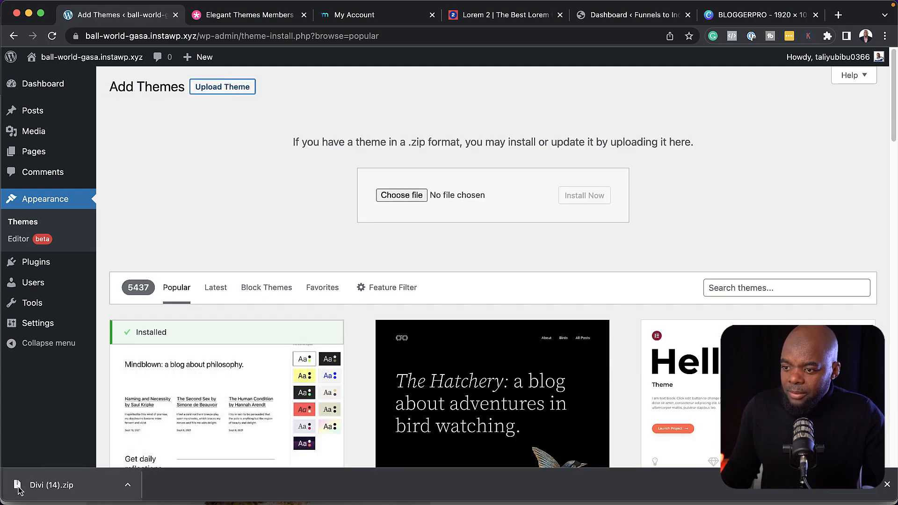
drag(51, 485, 514, 201)
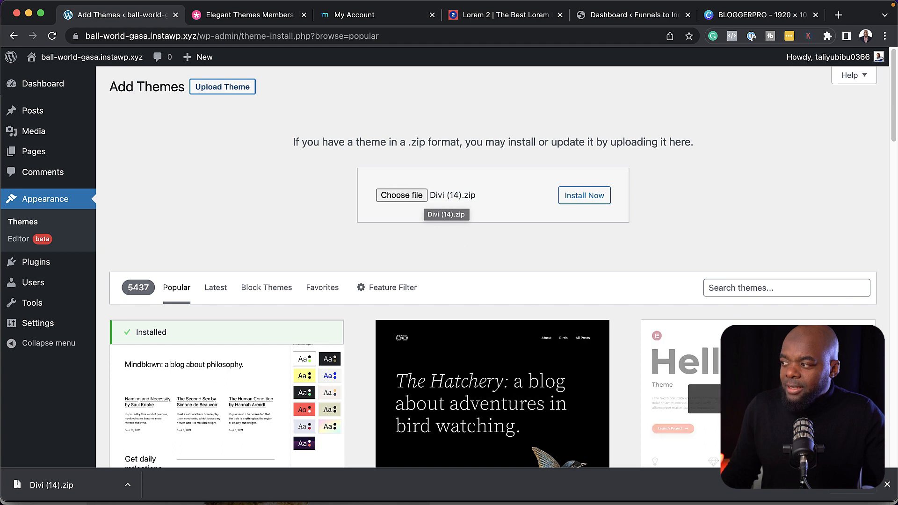
click(888, 486)
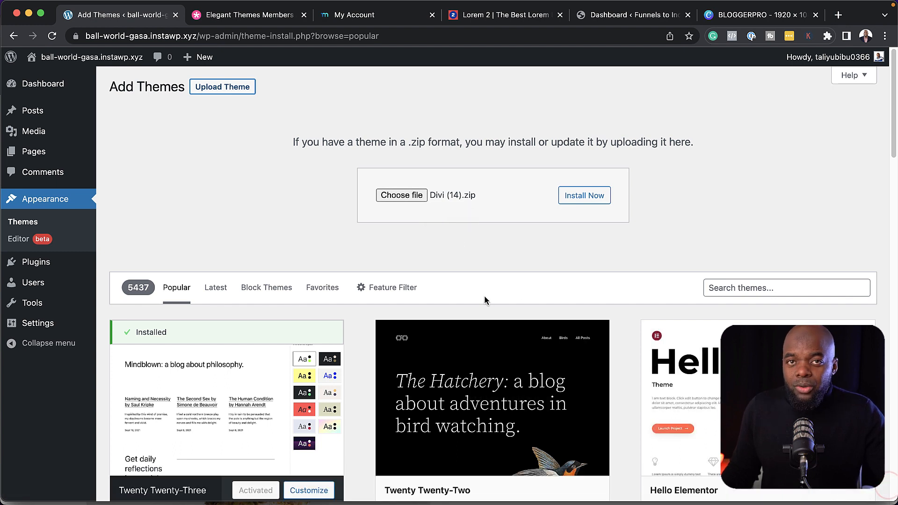
click(592, 199)
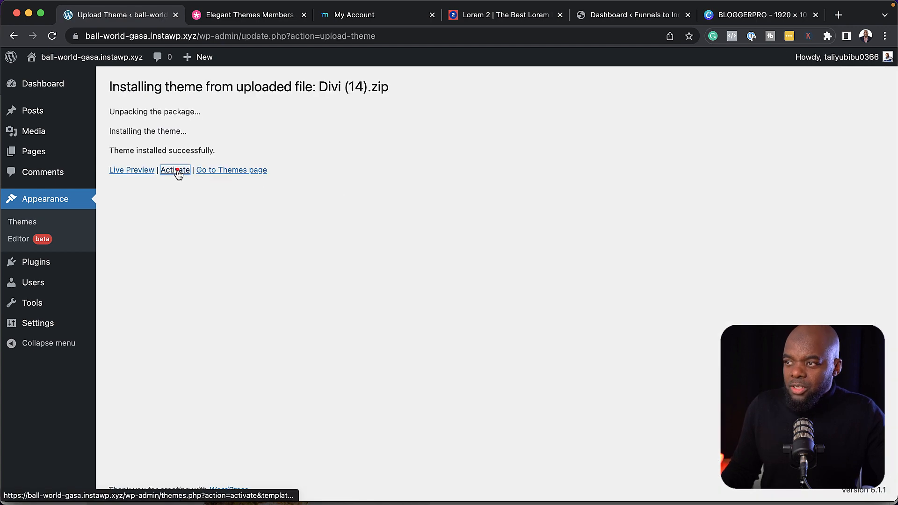
Activate the newly installed Divi theme
click(177, 171)
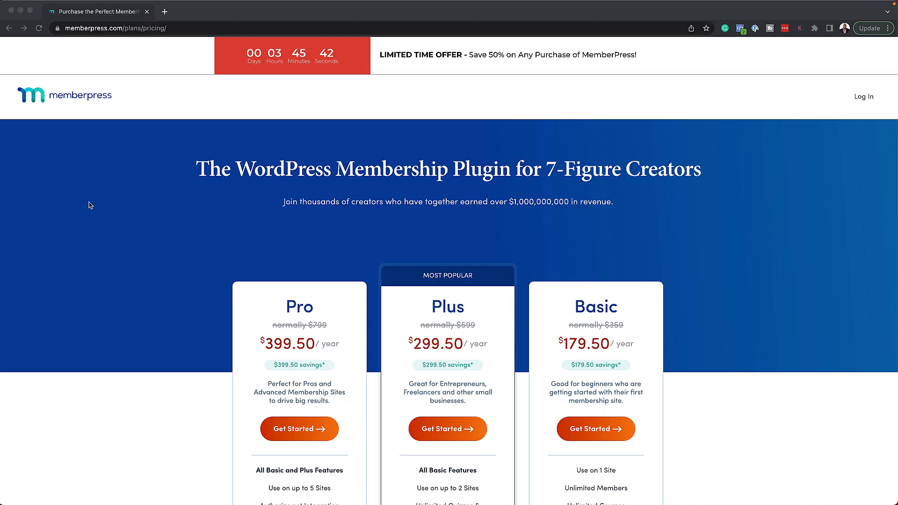
scroll(186, 285, down, 2)
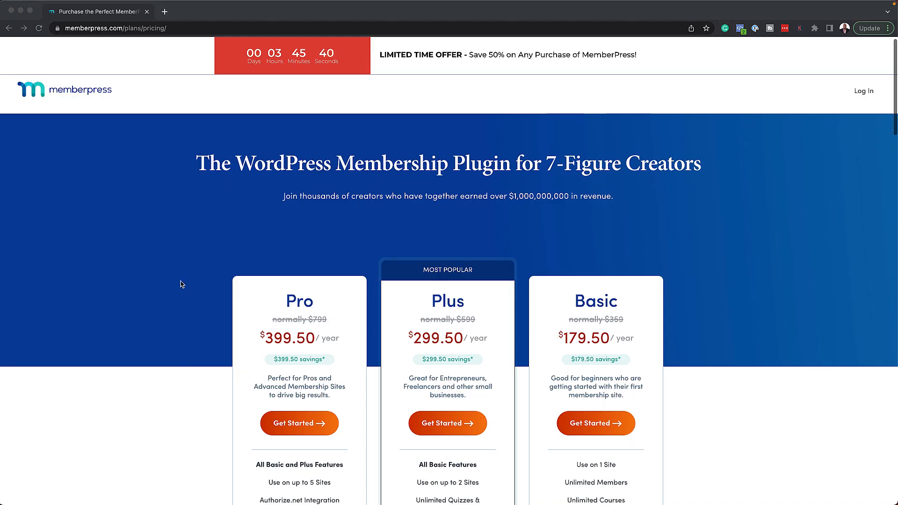
scroll(182, 285, down, 3)
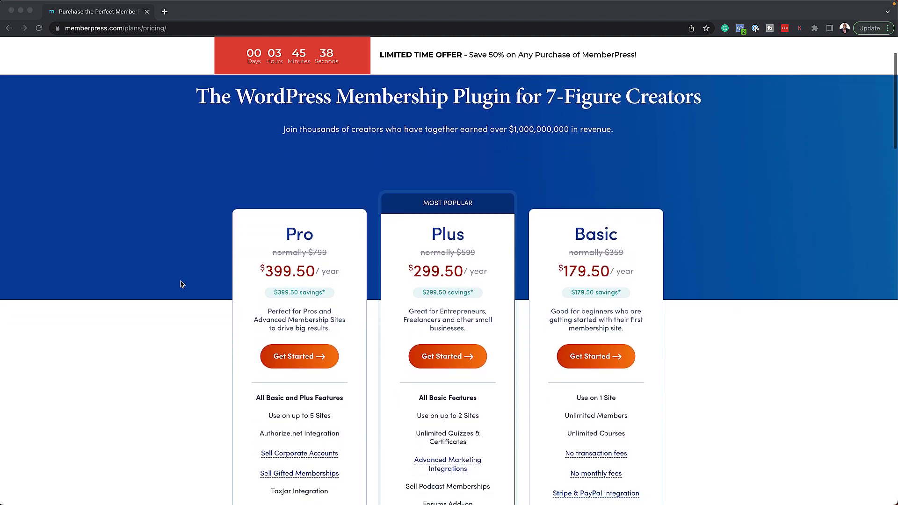
scroll(181, 284, down, 3)
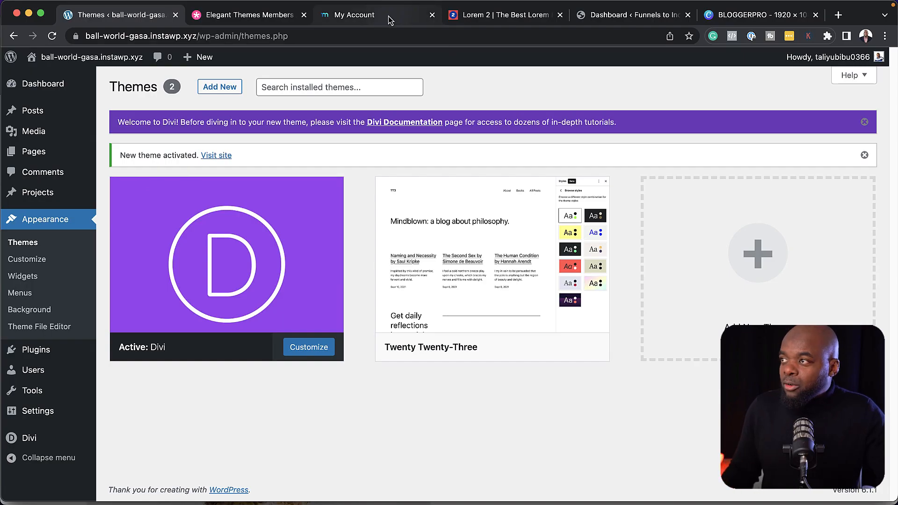
Download the MemberPress Pro 1.10.4 plugin zip from the MemberPress account downloads
click(388, 16)
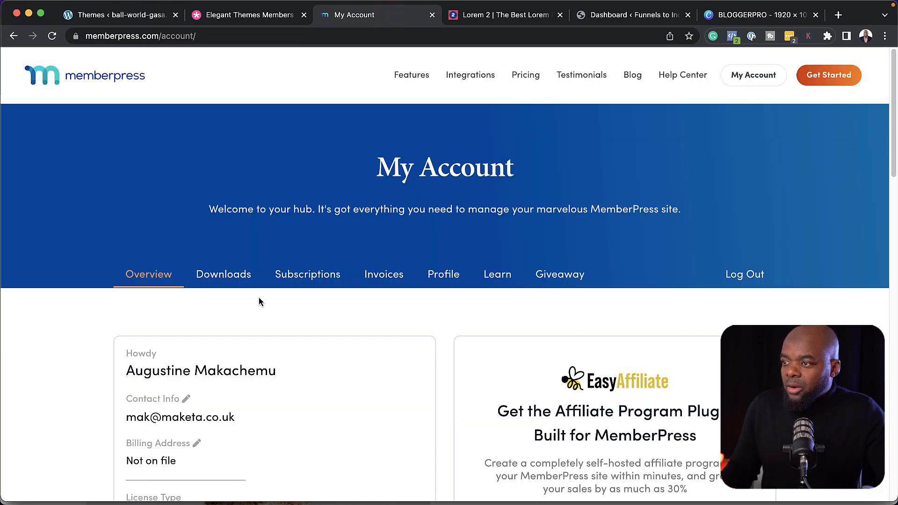
click(244, 276)
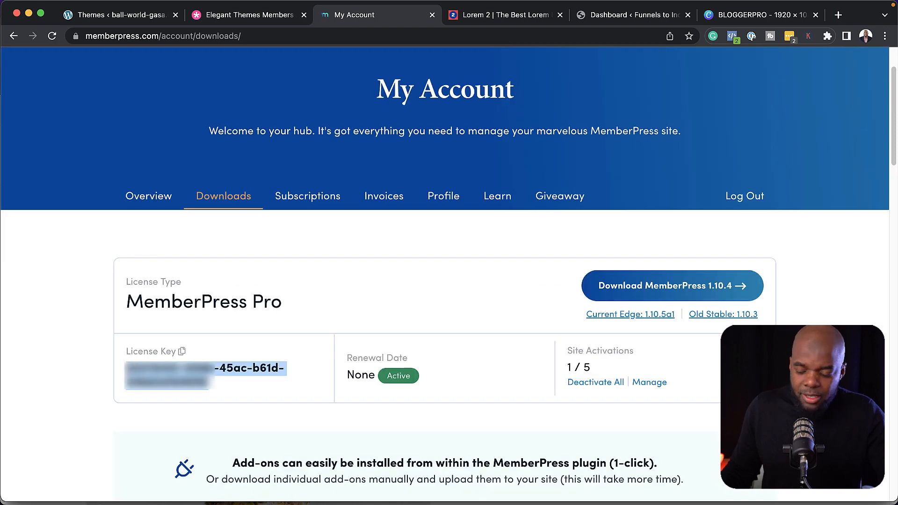
click(512, 311)
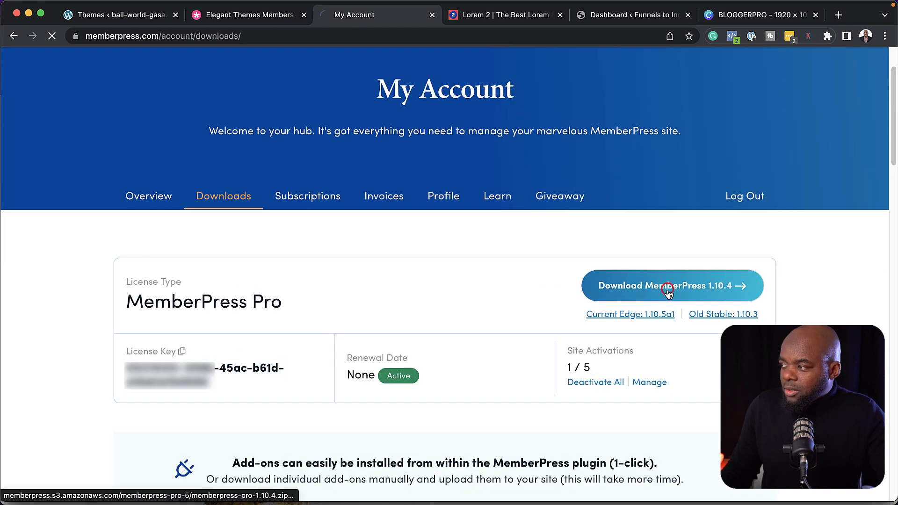
click(127, 17)
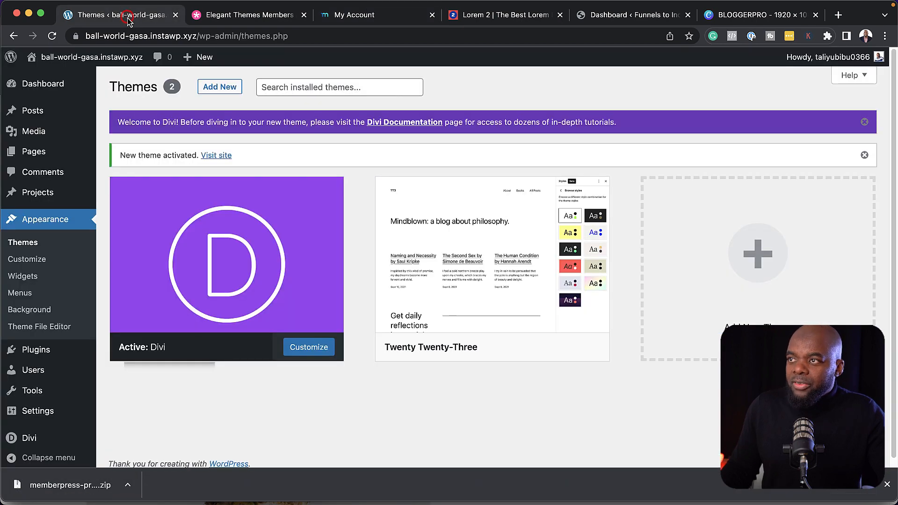
mouse_move(38, 354)
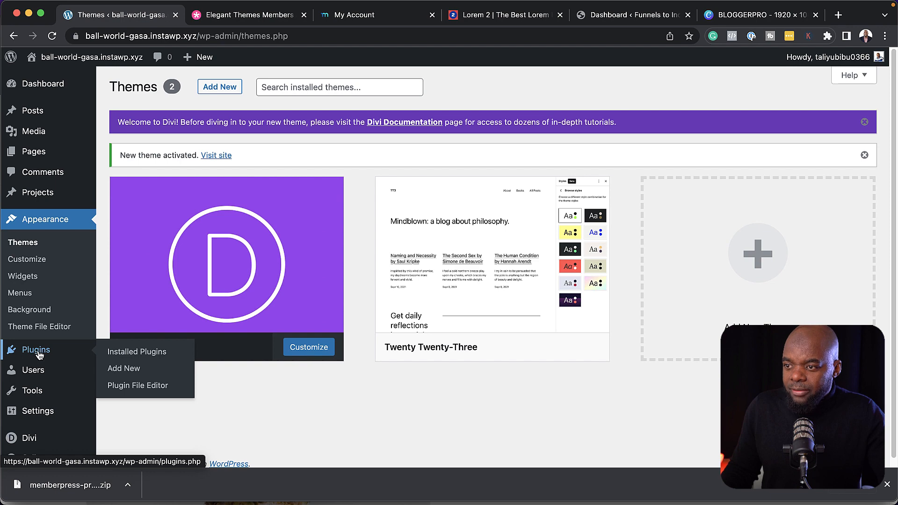
Upload memberpress-pro-1.10.4 (1).zip, install and activate it, and launch the MemberPress setup wizard
click(133, 371)
click(207, 88)
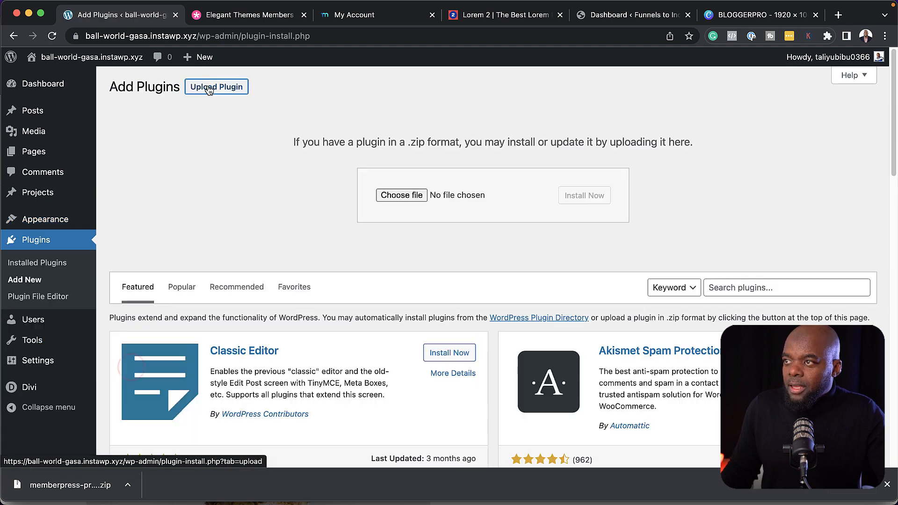
drag(62, 485, 455, 210)
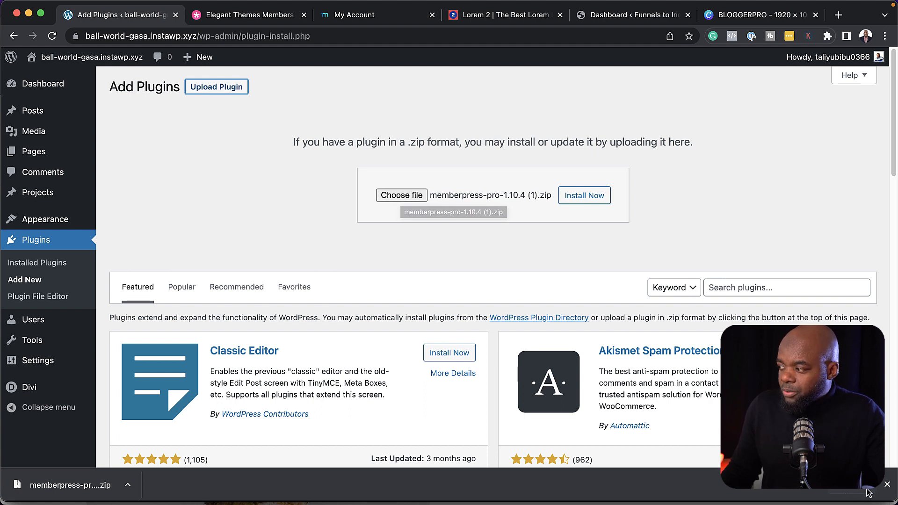
click(887, 485)
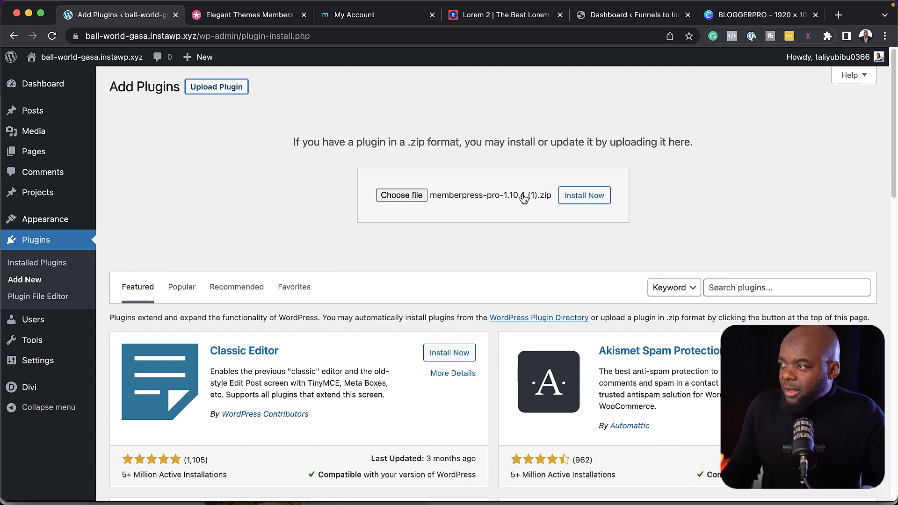
click(586, 197)
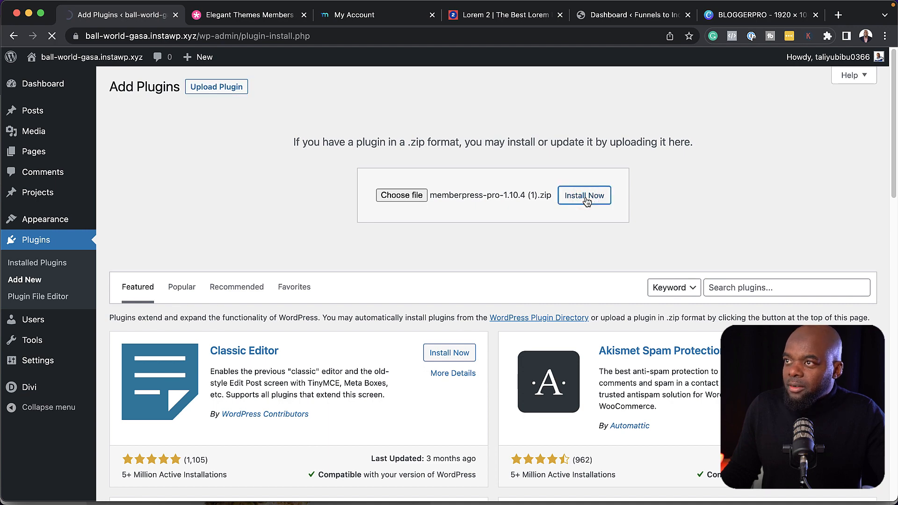
click(144, 191)
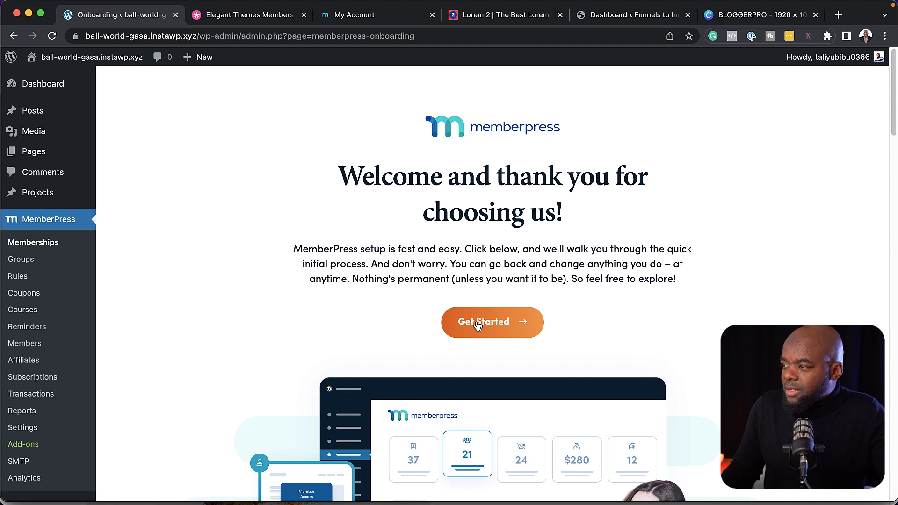
click(478, 322)
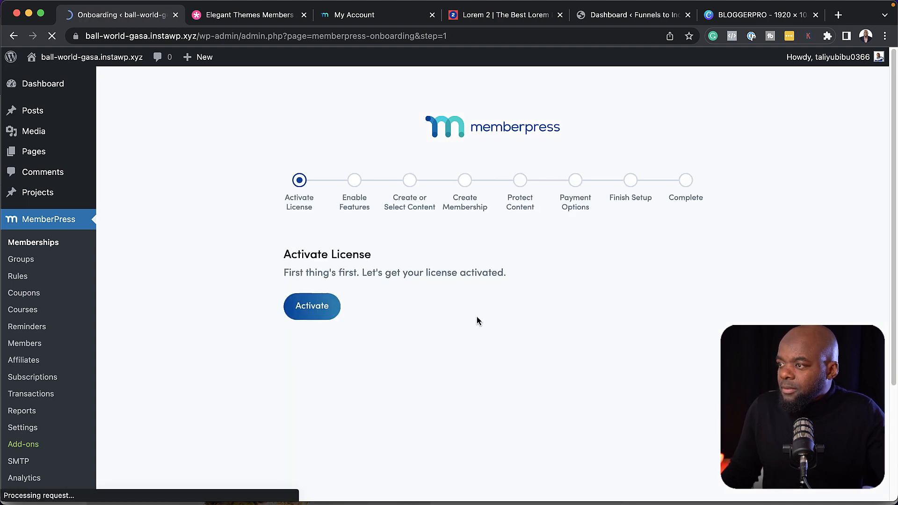
Activate the MemberPress license by signing in to MemberPress.com with the saved login
click(323, 313)
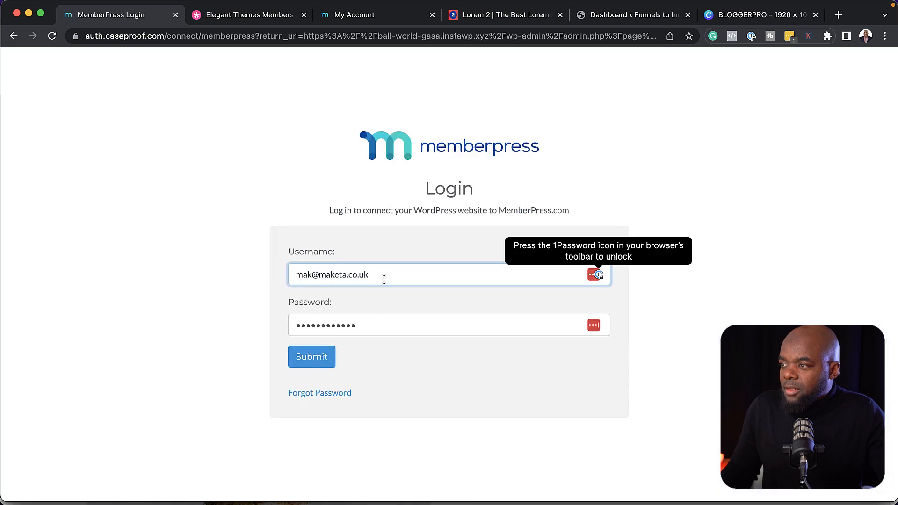
click(383, 276)
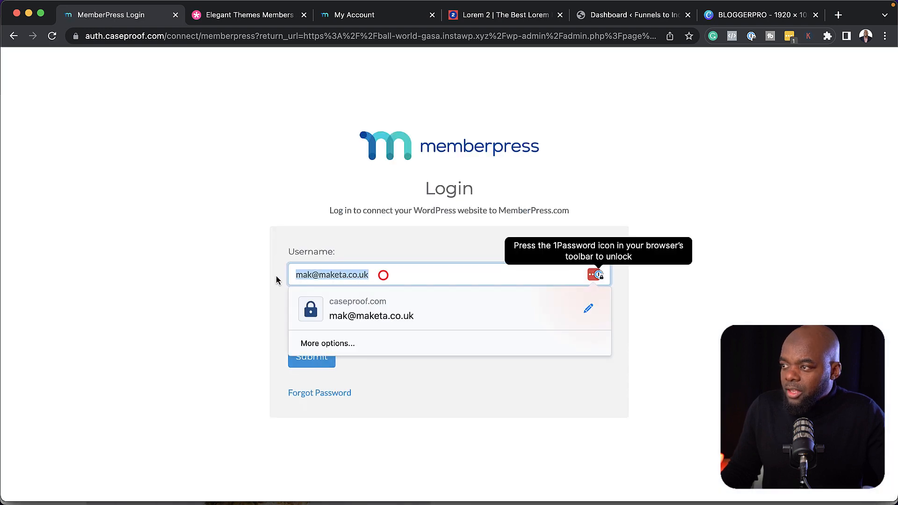
click(240, 346)
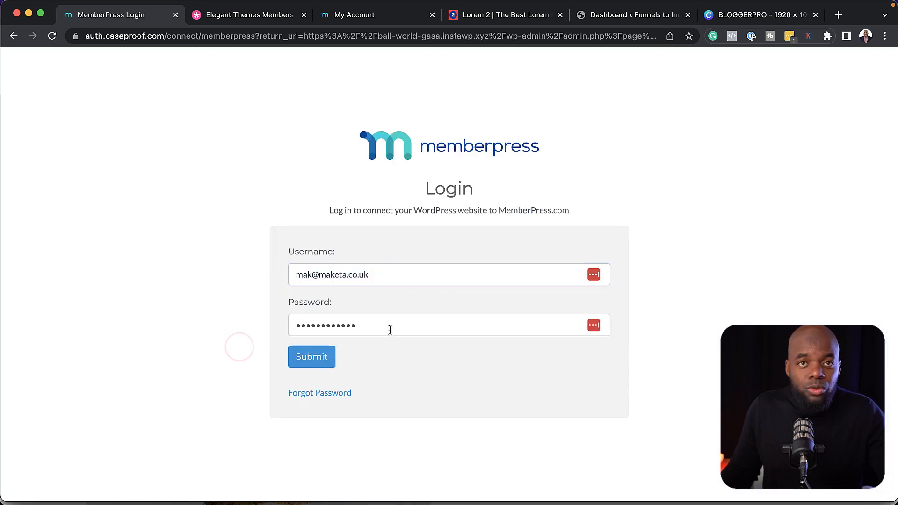
click(319, 359)
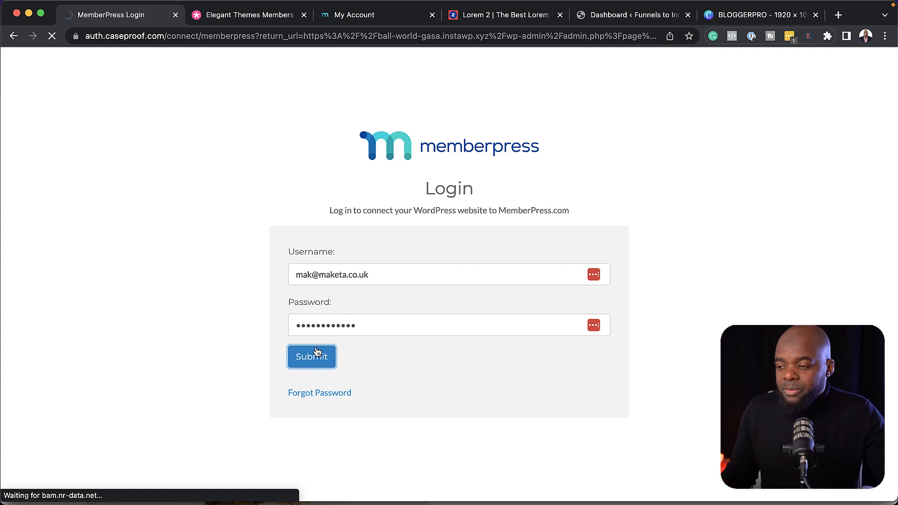
Continue past the license step, then leave the wizard for the WordPress Dashboard
scroll(260, 327, down, 5)
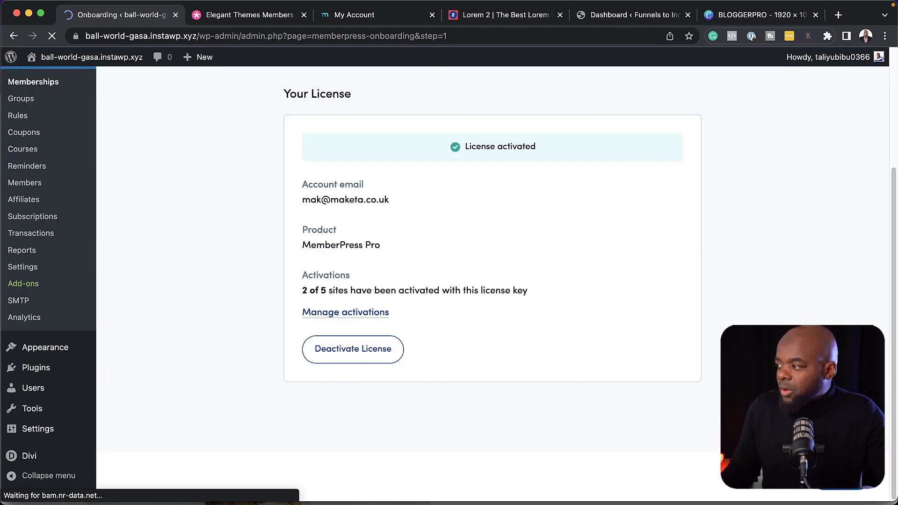
click(841, 478)
scroll(286, 407, down, 8)
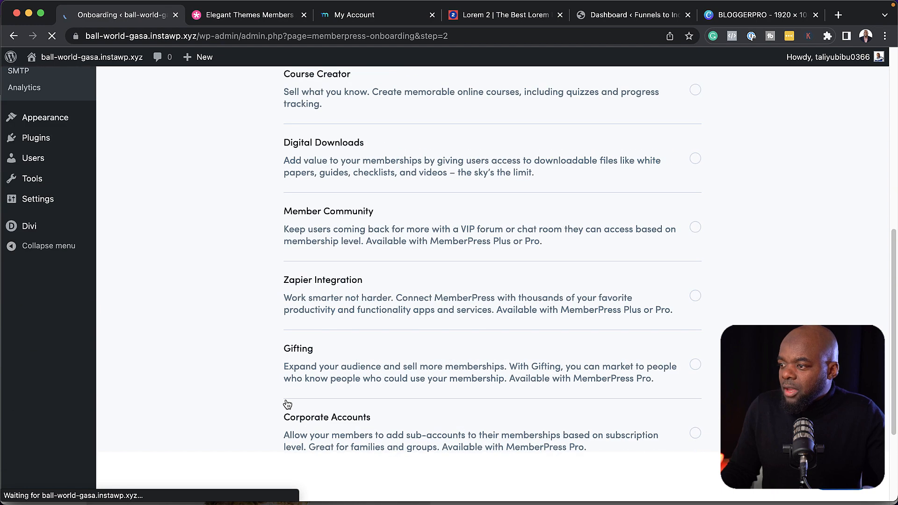
scroll(341, 406, up, 11)
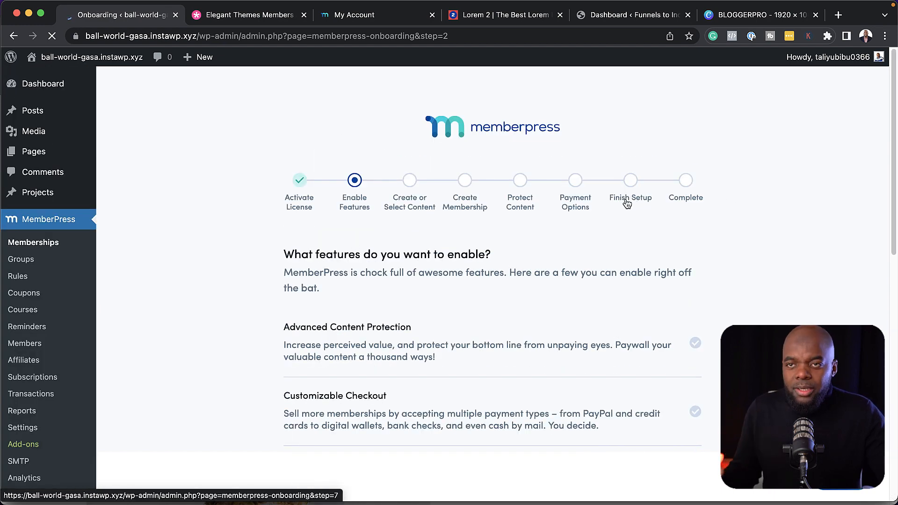
click(59, 84)
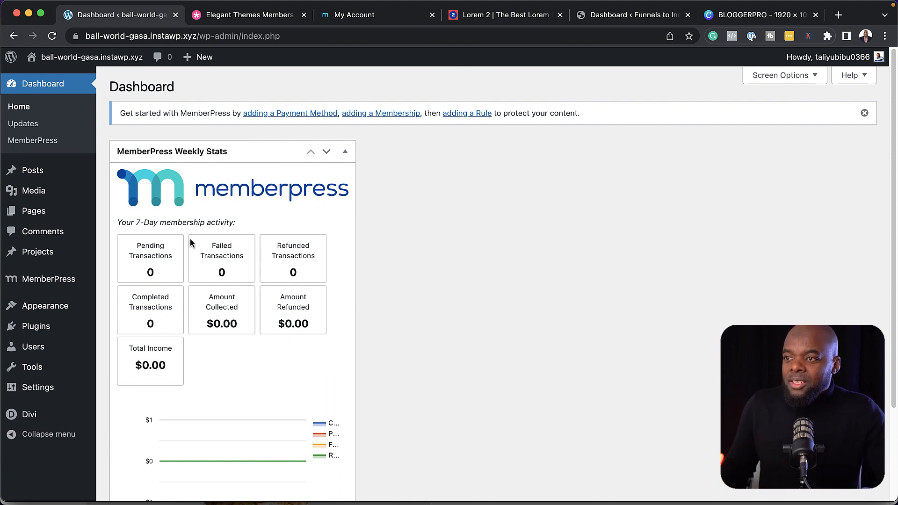
Add a new page titled 'Style' and start building it in the Divi visual builder
mouse_move(42, 216)
click(138, 231)
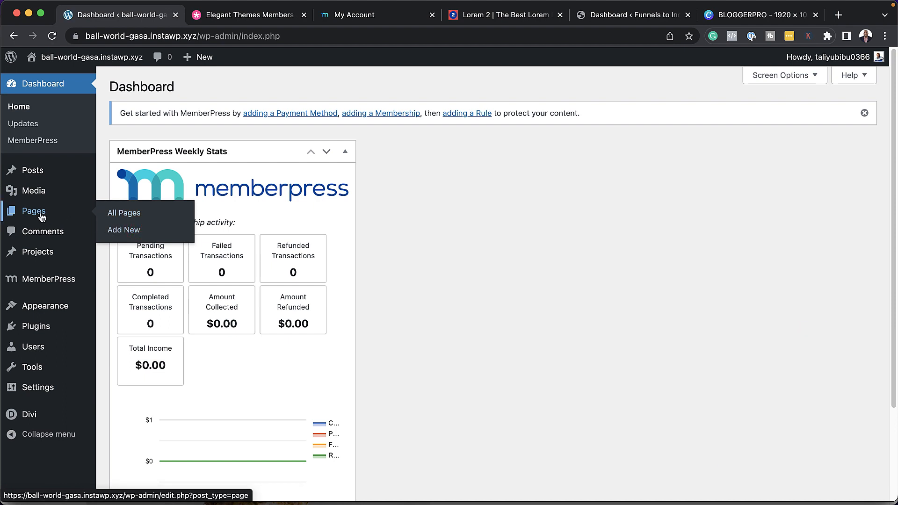
click(138, 230)
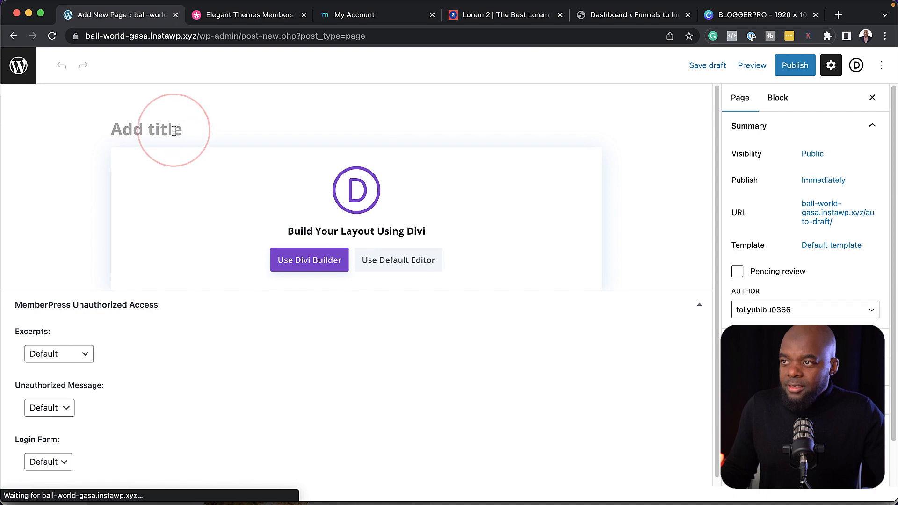
text(Style)
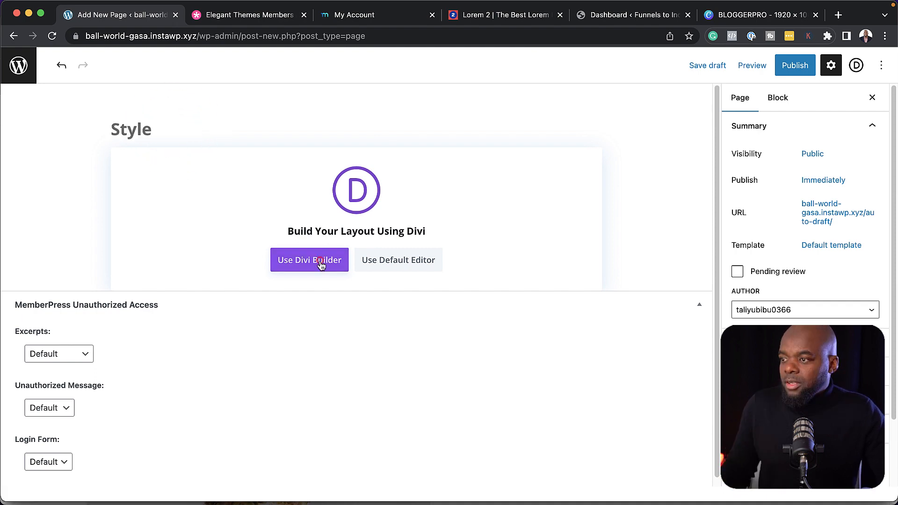
click(320, 260)
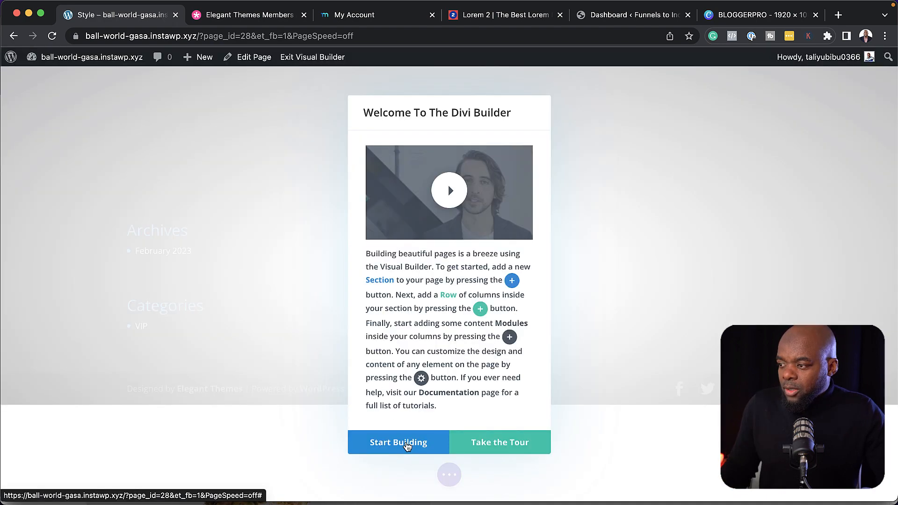
click(407, 443)
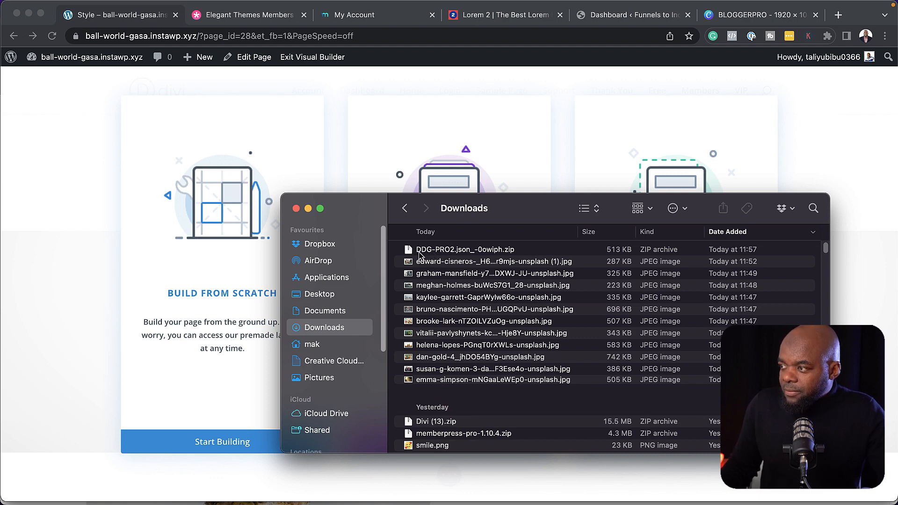
Unzip the downloaded DDG-PRO2 layout archive in the Downloads window
click(439, 253)
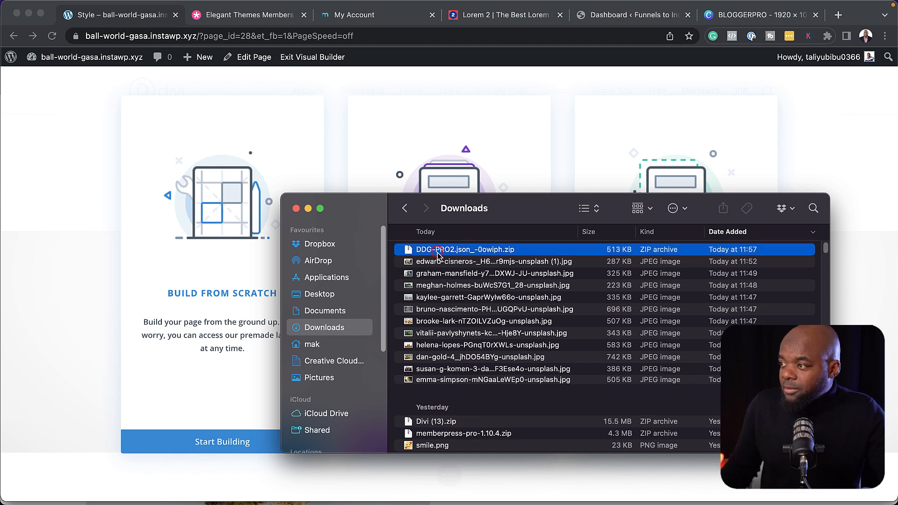
double_click(439, 253)
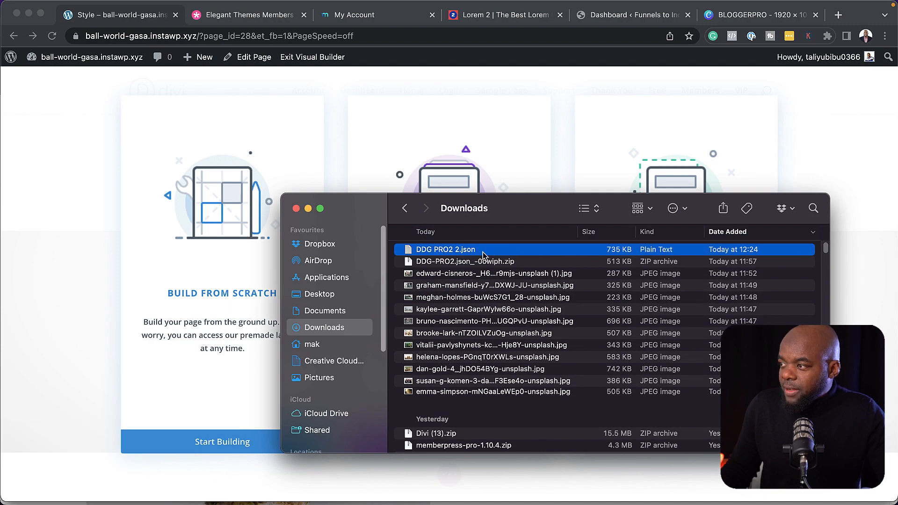
drag(519, 207, 0, 195)
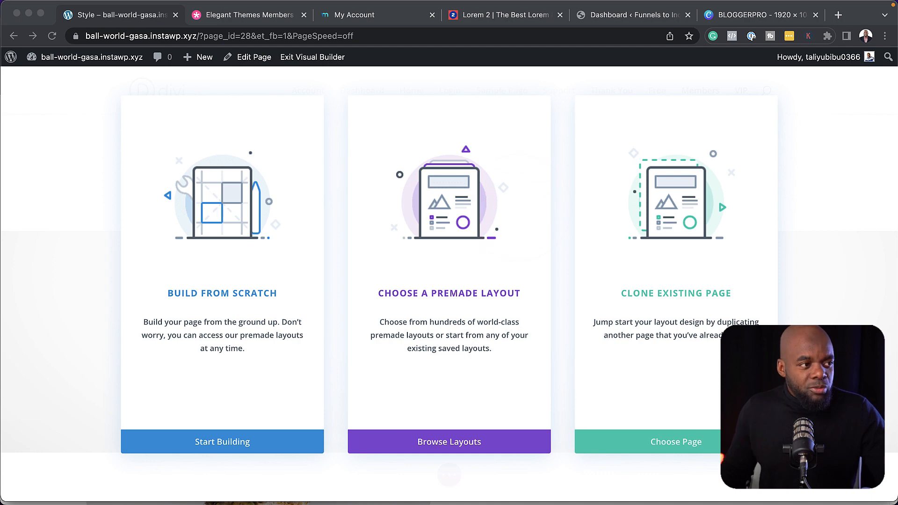
Build the Style page from scratch and import the DDG PRO2 2.json layout
click(250, 295)
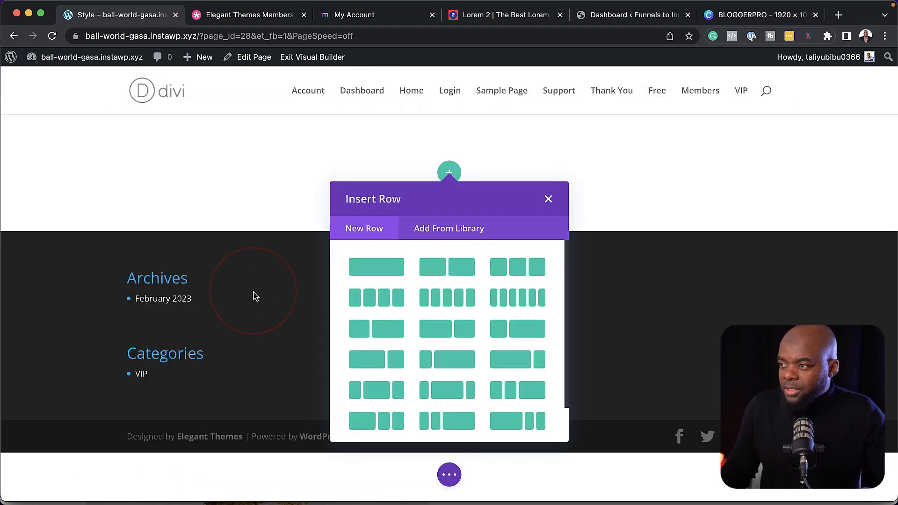
click(548, 199)
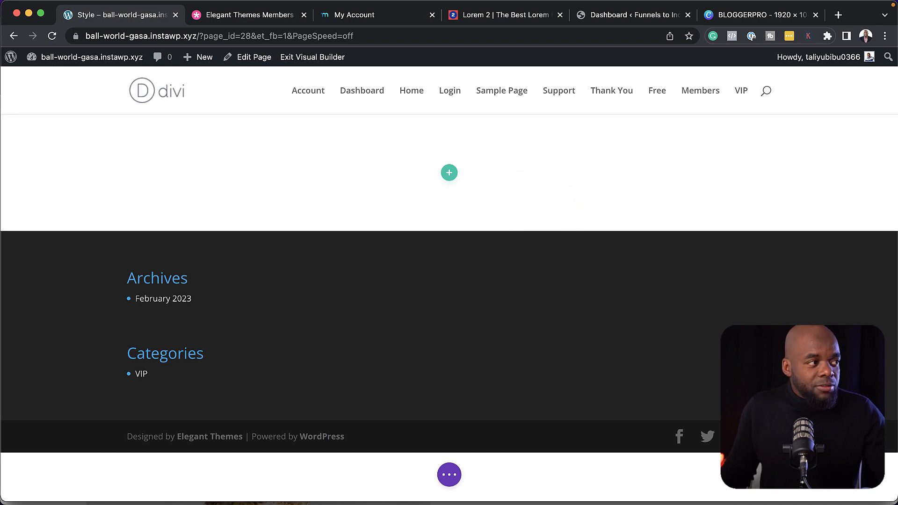
drag(0, 243, 536, 257)
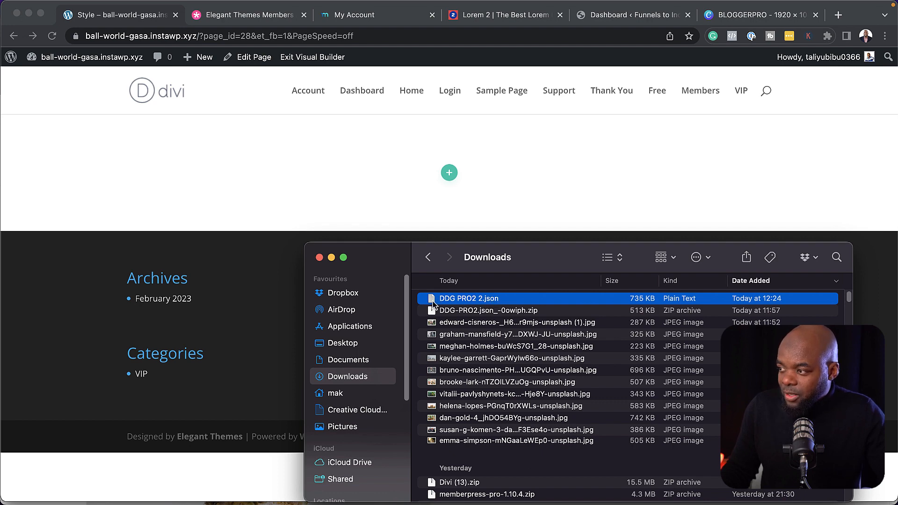
drag(433, 305, 375, 182)
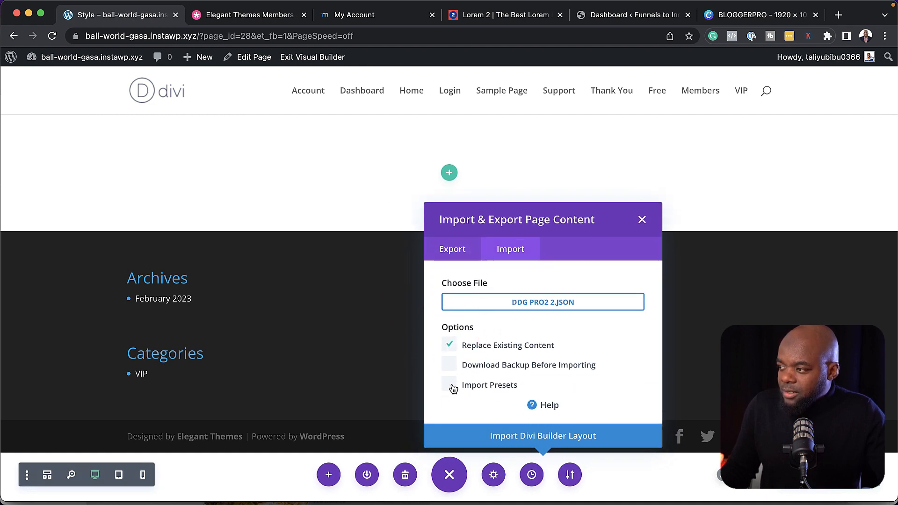
click(531, 437)
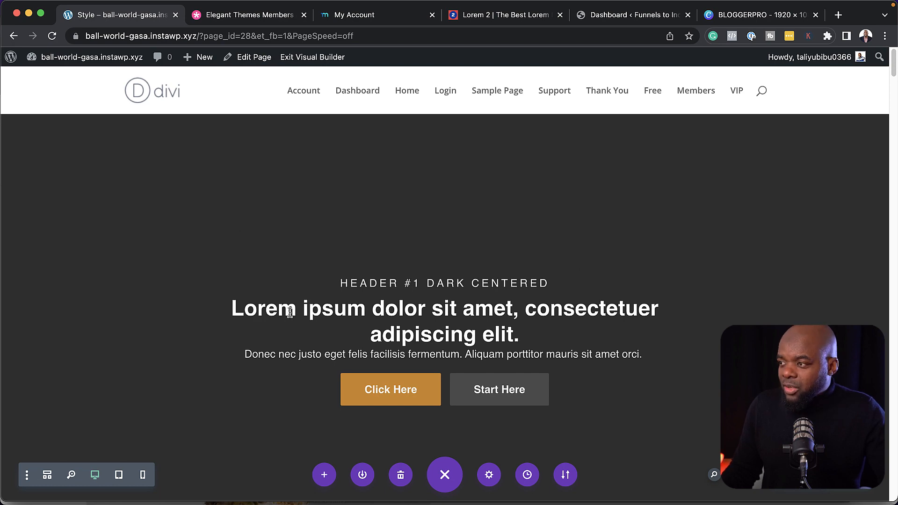
scroll(279, 270, down, 15)
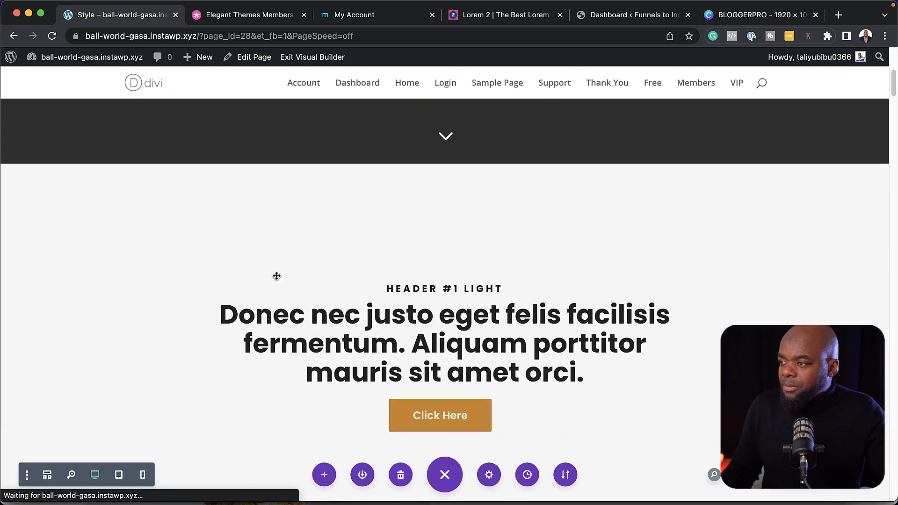
scroll(277, 276, down, 10)
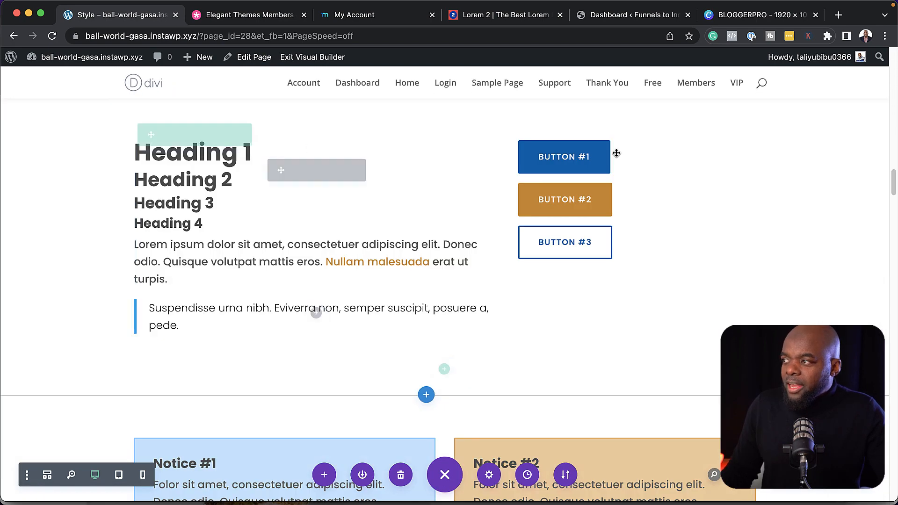
scroll(182, 169, down, 8)
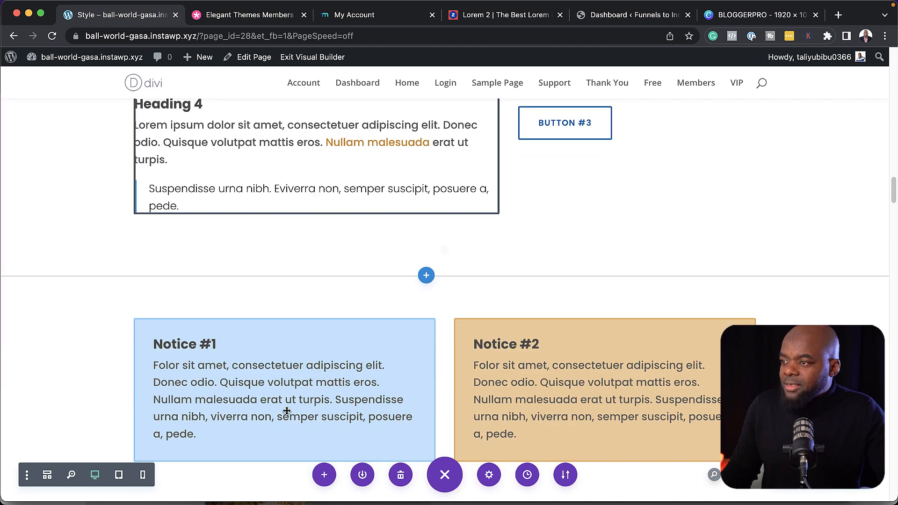
scroll(504, 416, down, 3)
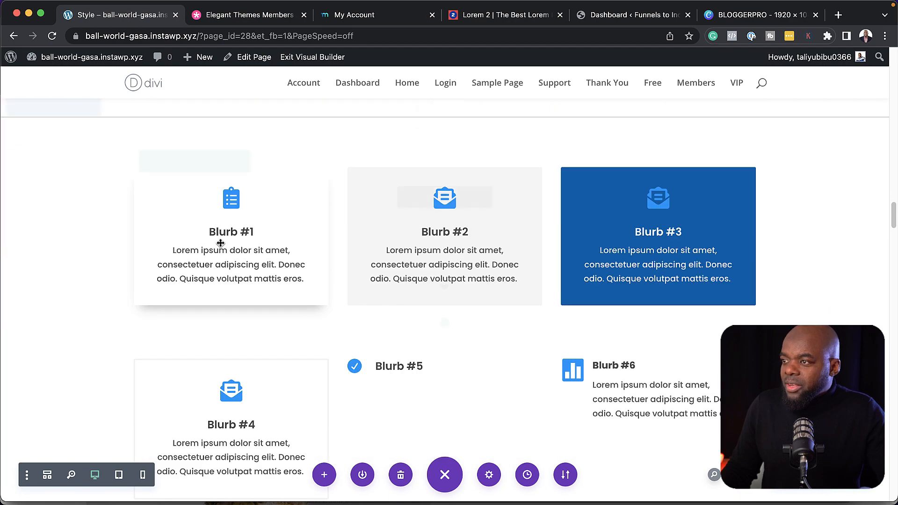
scroll(445, 281, down, 15)
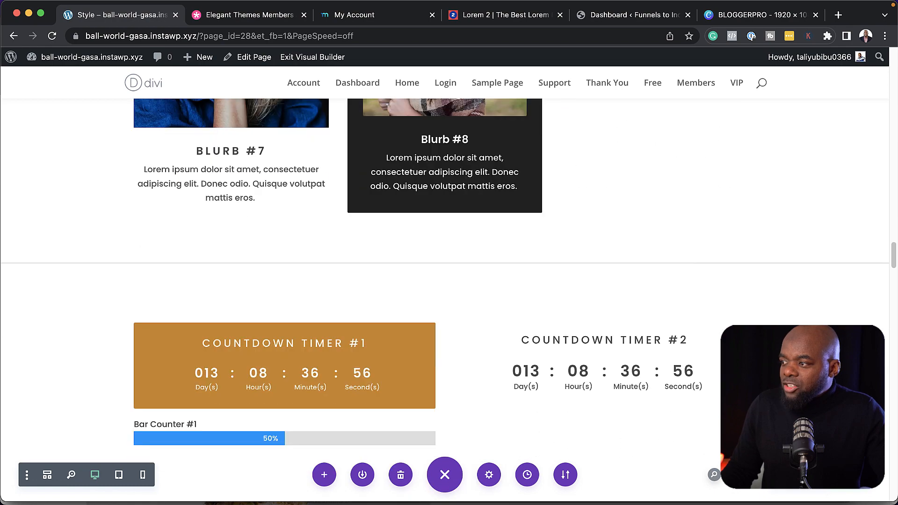
scroll(445, 299, down, 14)
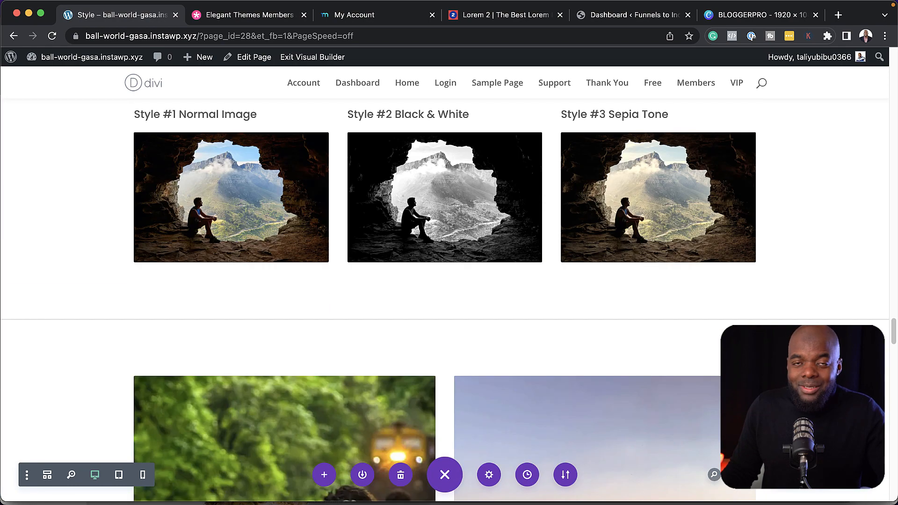
scroll(444, 299, down, 4)
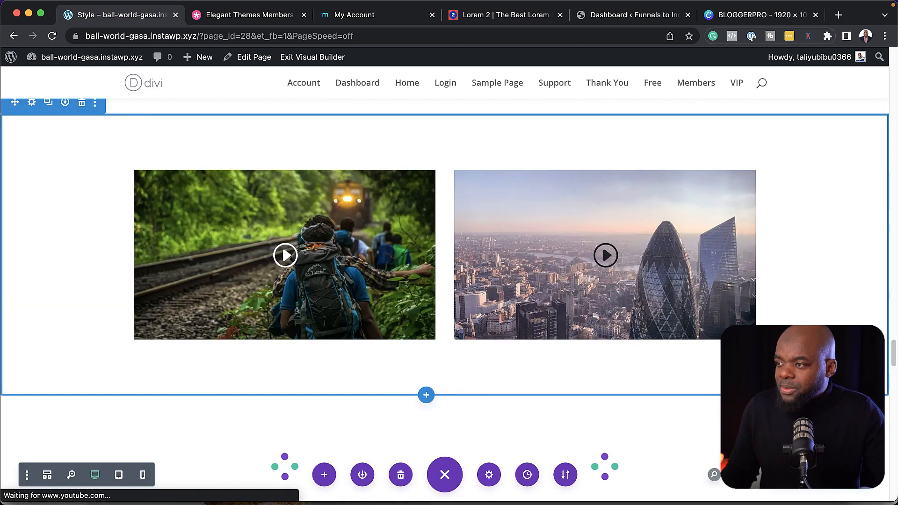
scroll(445, 300, up, 10)
scroll(377, 234, up, 15)
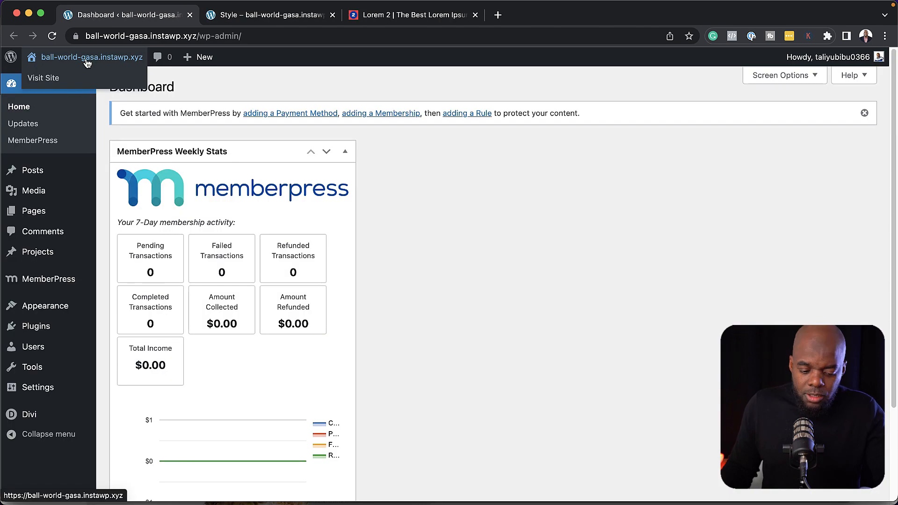
Preview the live site with its Hello world post in a new tab, then return to the Dashboard
super+click(51, 80)
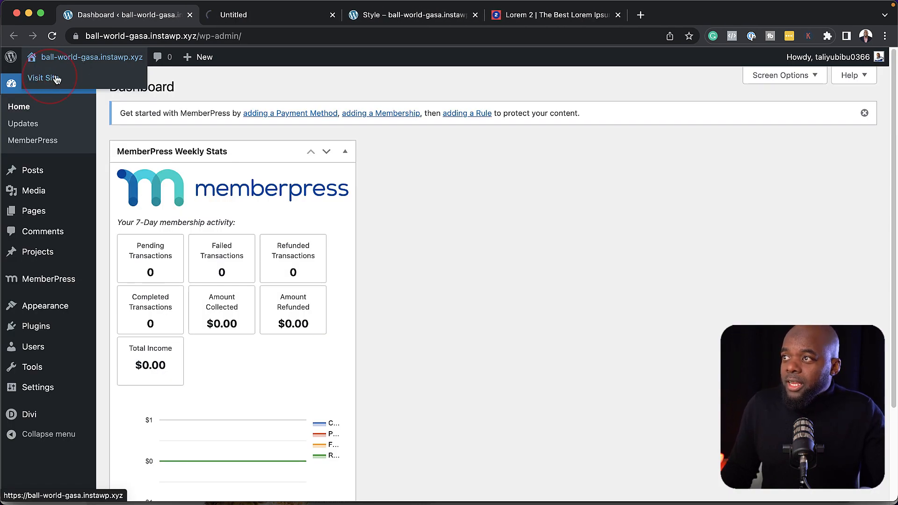
click(241, 16)
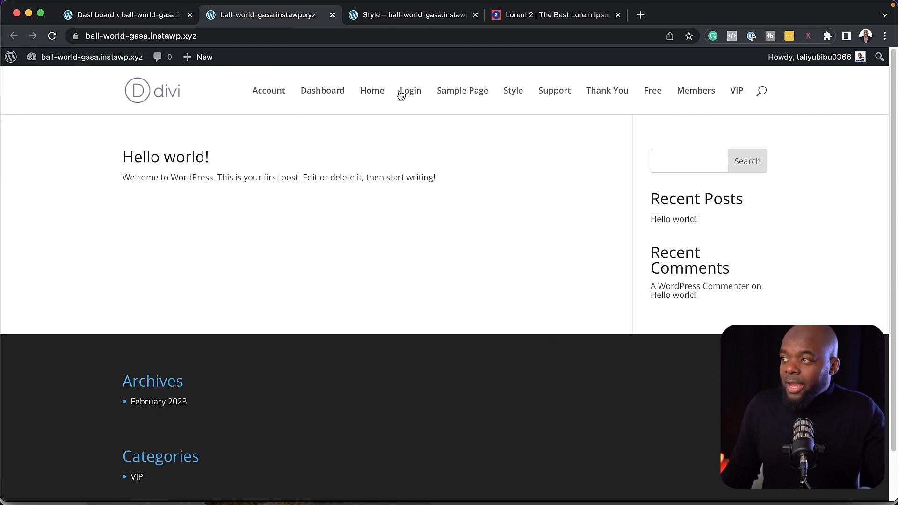
click(109, 16)
Create a new menu named 'Menu' set as the Primary Menu
mouse_move(47, 307)
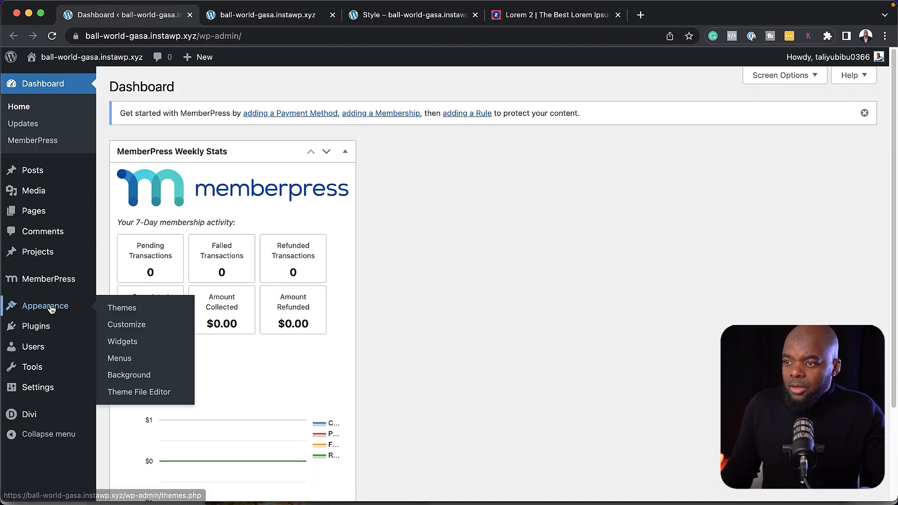
click(121, 359)
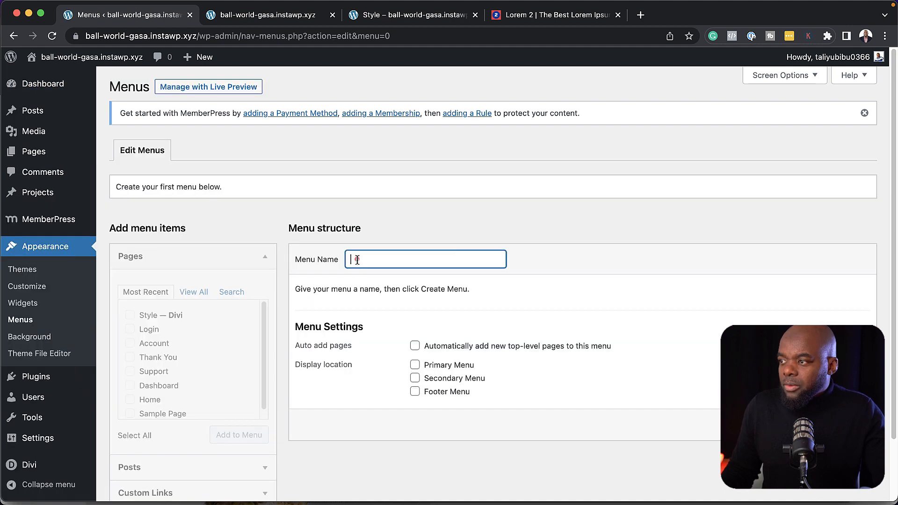
click(357, 259)
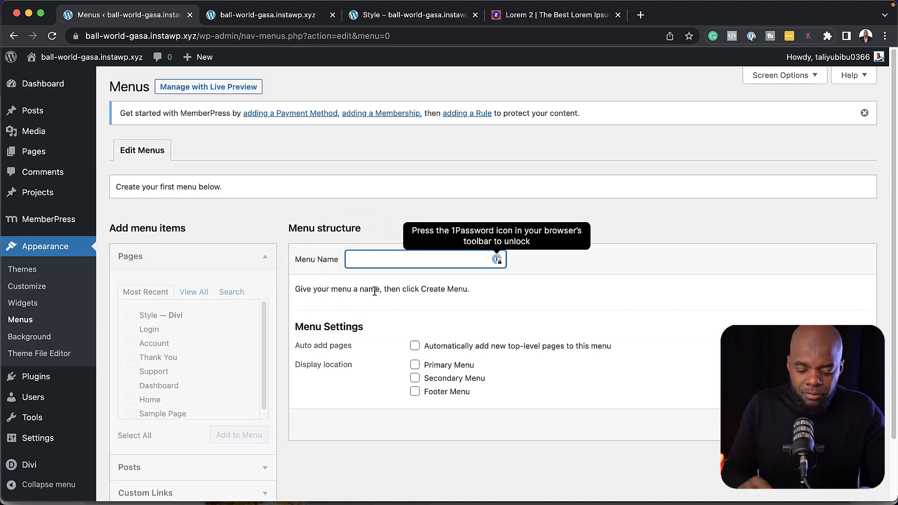
text(Menu)
click(414, 365)
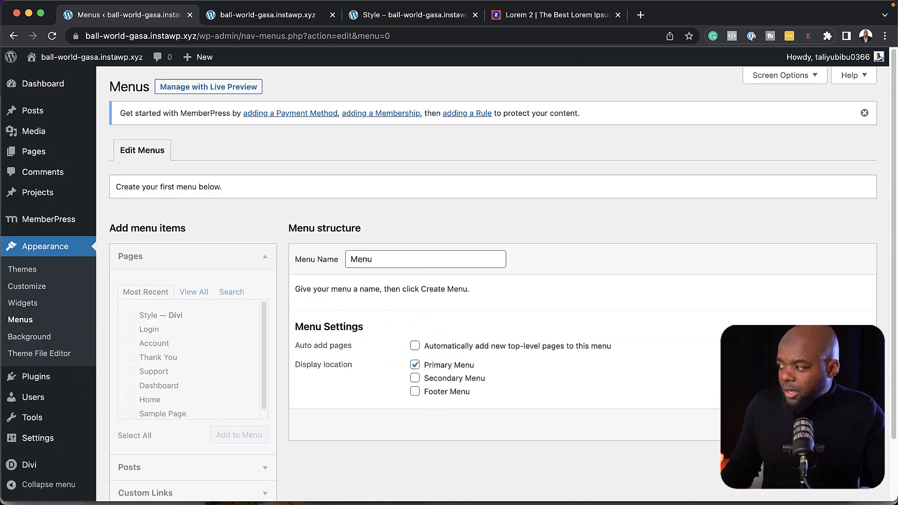
Add the Home and Support pages to the menu and save it
click(194, 292)
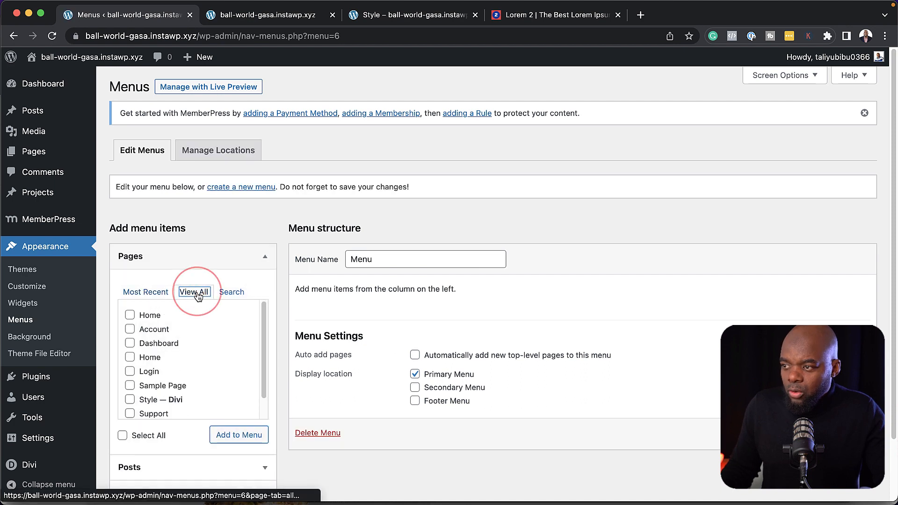
scroll(218, 329, up, 1)
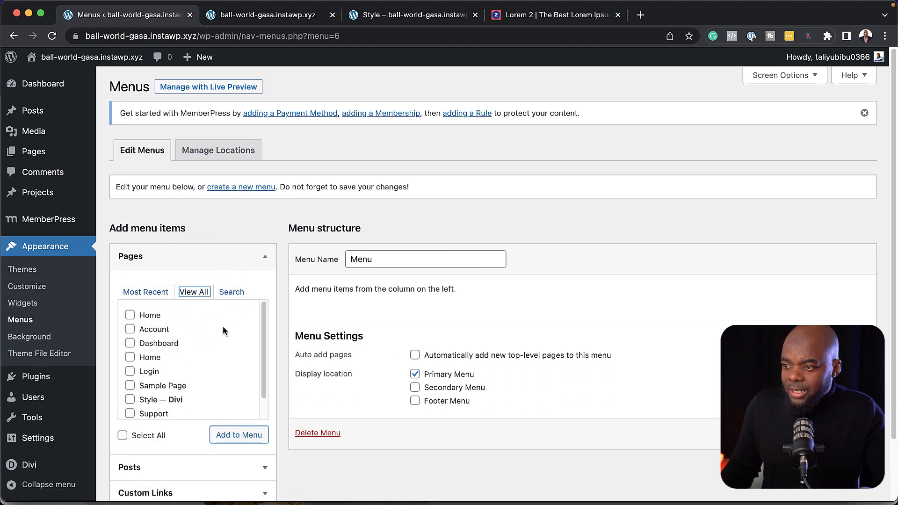
click(131, 317)
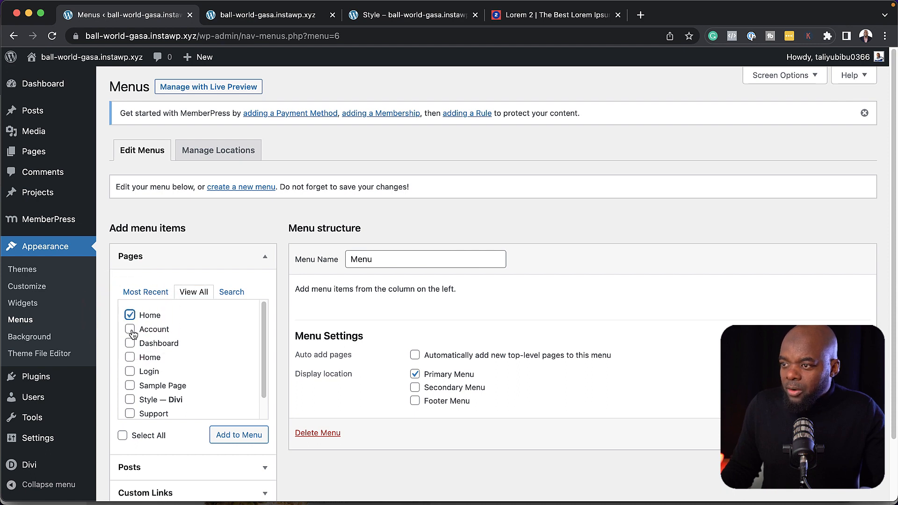
scroll(132, 377, down, 1)
click(130, 391)
scroll(212, 373, up, 1)
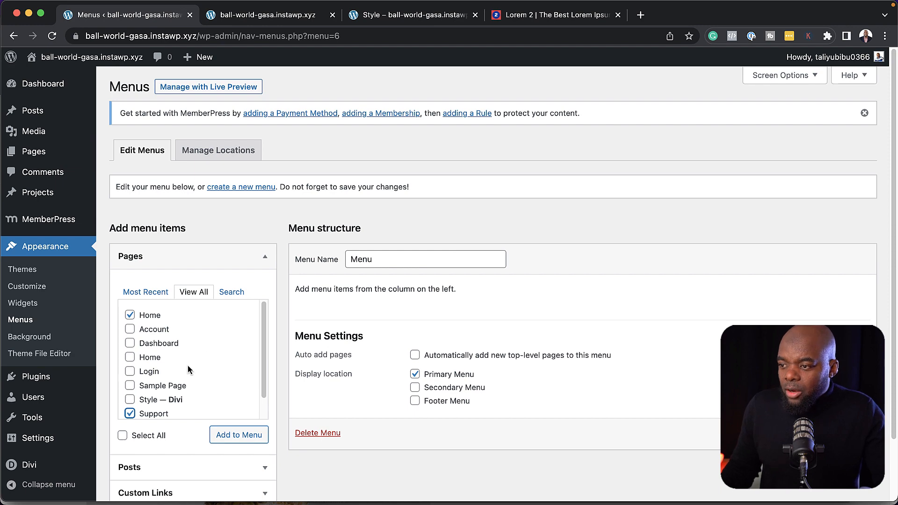
click(237, 435)
scroll(238, 435, down, 1)
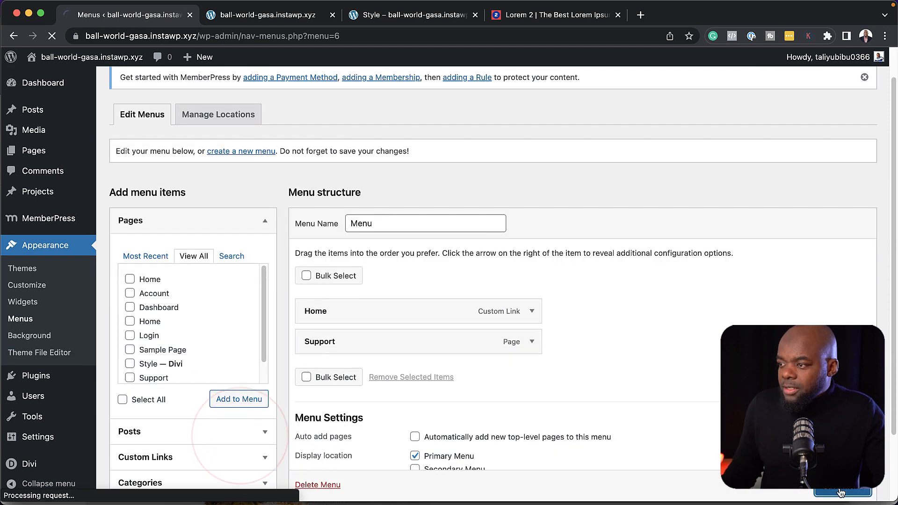
click(842, 492)
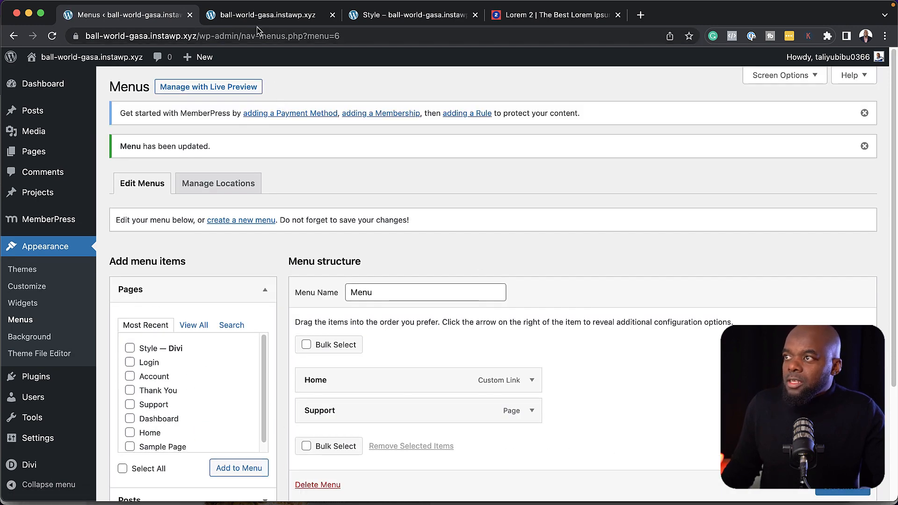
Check the Support and Home links in the live site header, then return to the menus admin
click(252, 17)
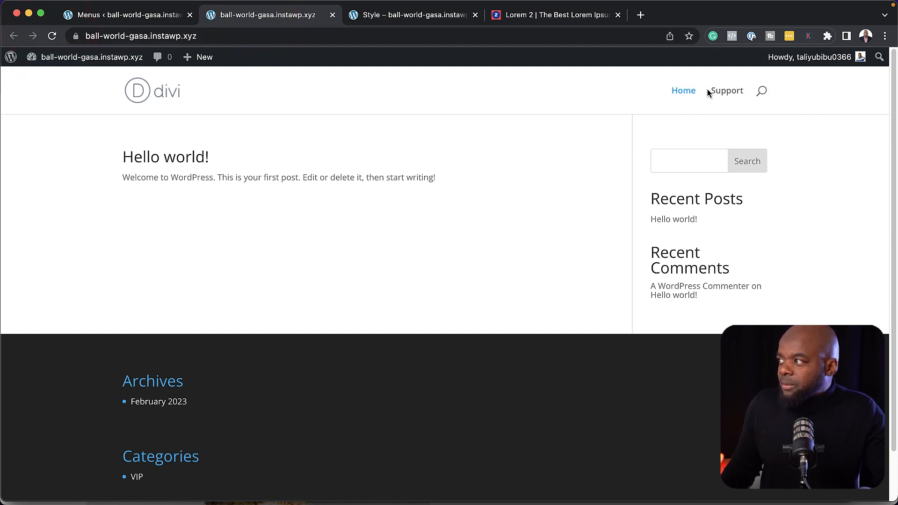
click(728, 90)
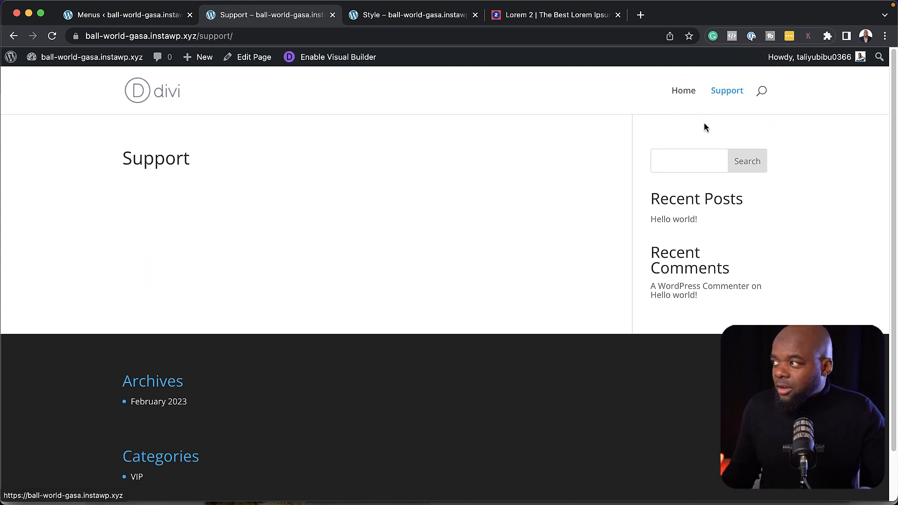
click(690, 93)
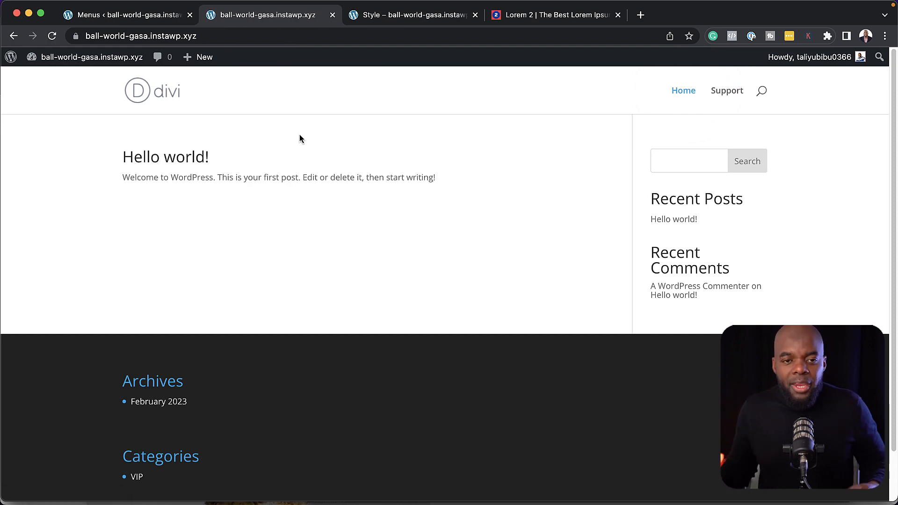
click(143, 16)
Glance at the site front end, then go back to the WordPress admin
mouse_move(51, 402)
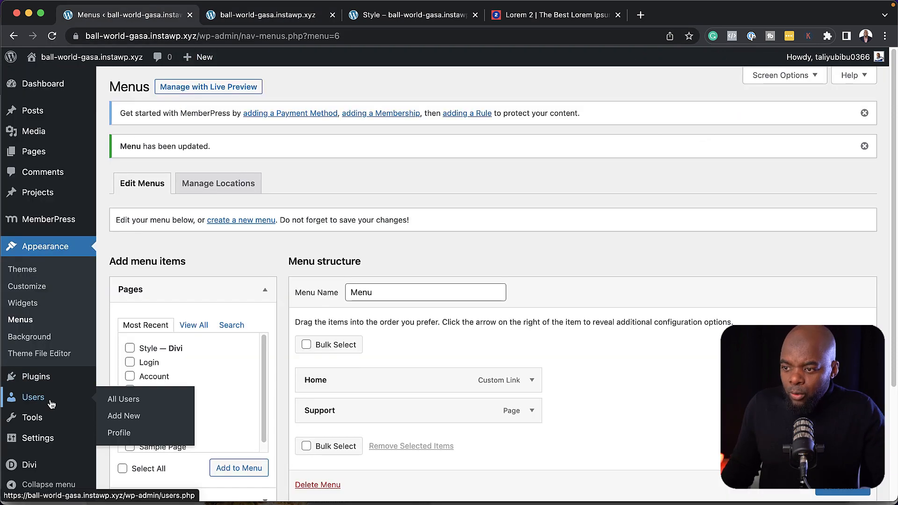
scroll(51, 402, down, 1)
click(247, 18)
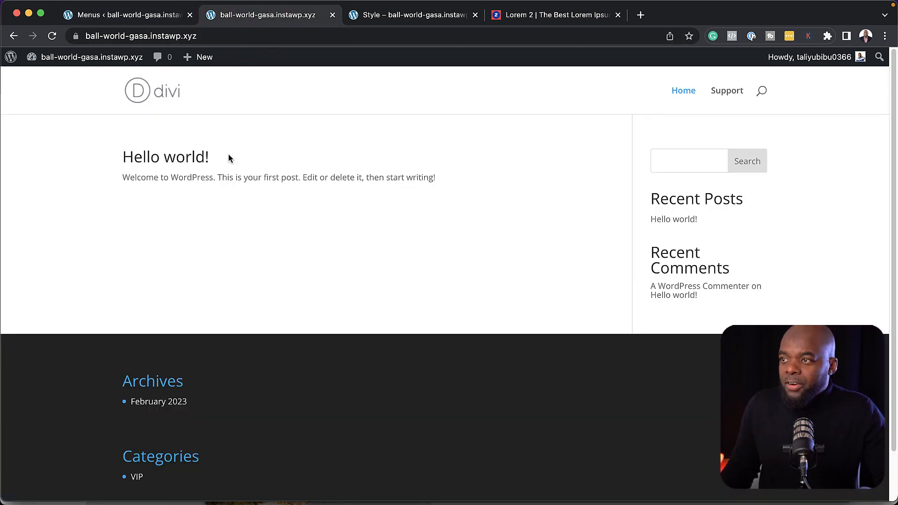
click(126, 15)
In Reading settings, make the static Home page the homepage, save, and view the front page
mouse_move(84, 396)
scroll(83, 396, down, 1)
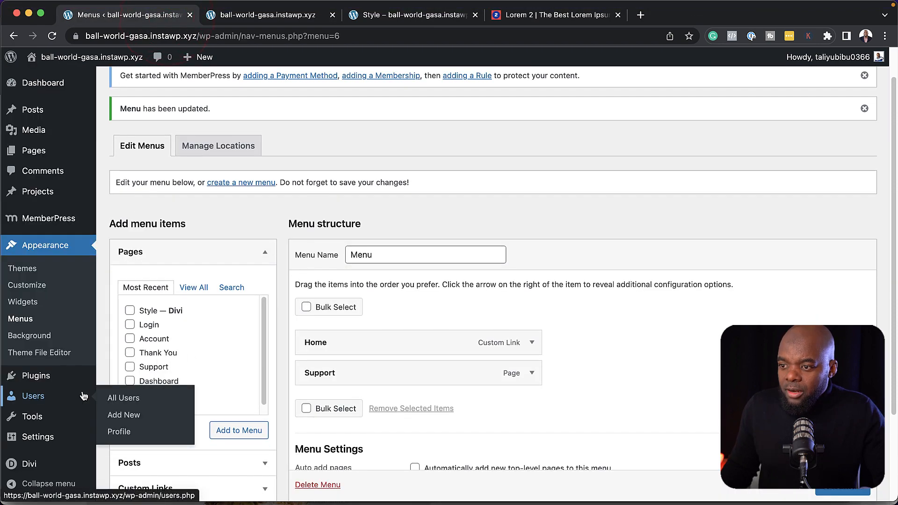
mouse_move(53, 439)
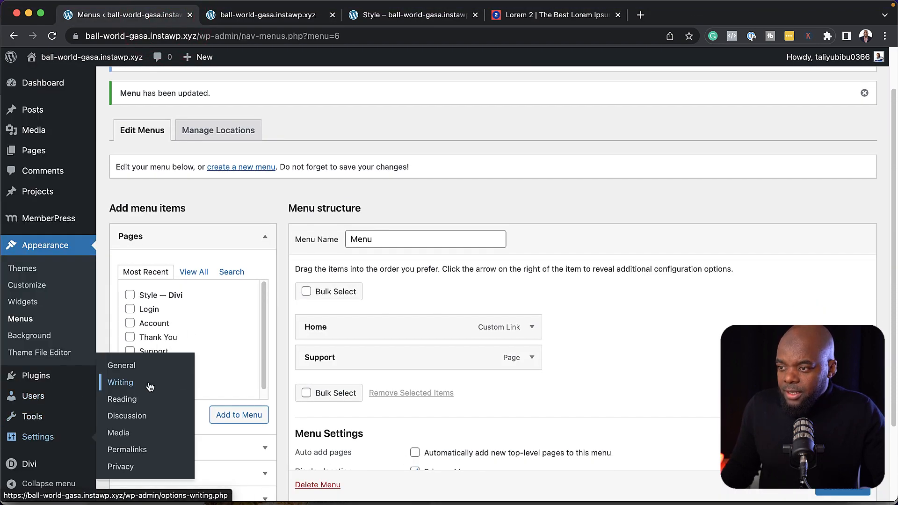
click(132, 399)
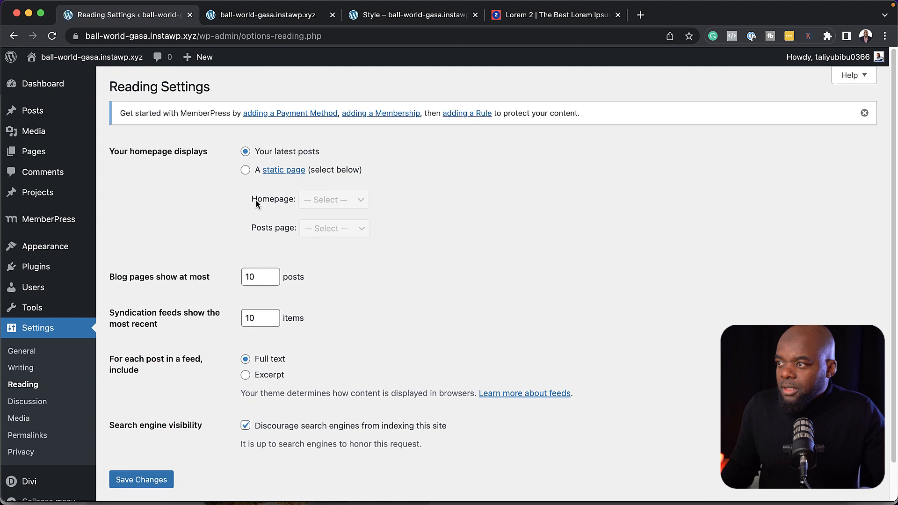
click(246, 170)
click(349, 200)
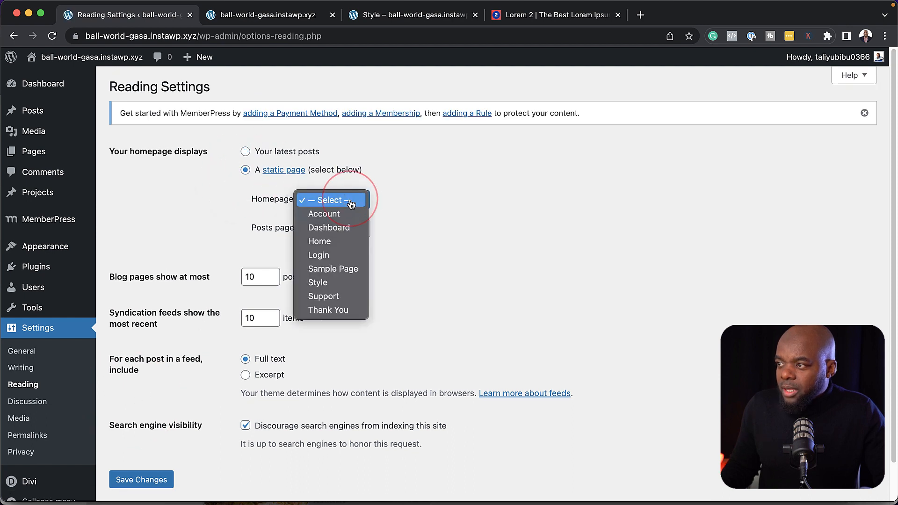
click(345, 248)
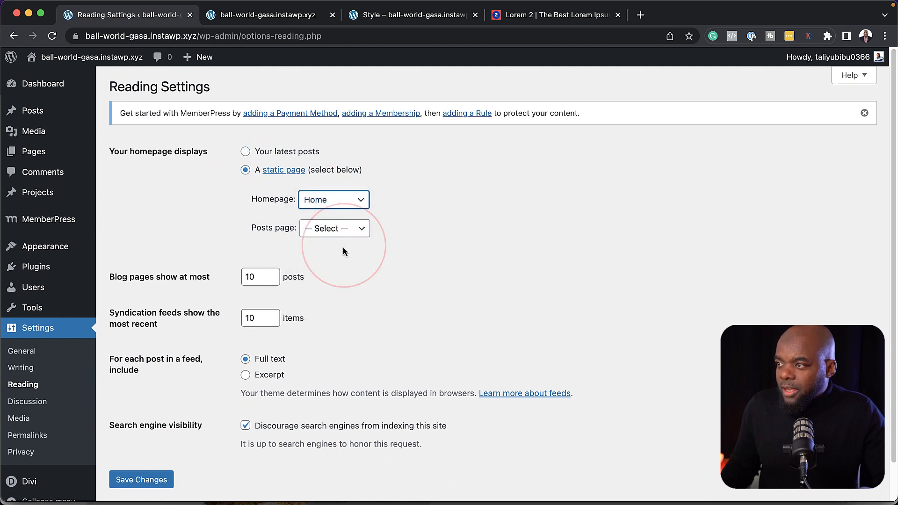
click(142, 480)
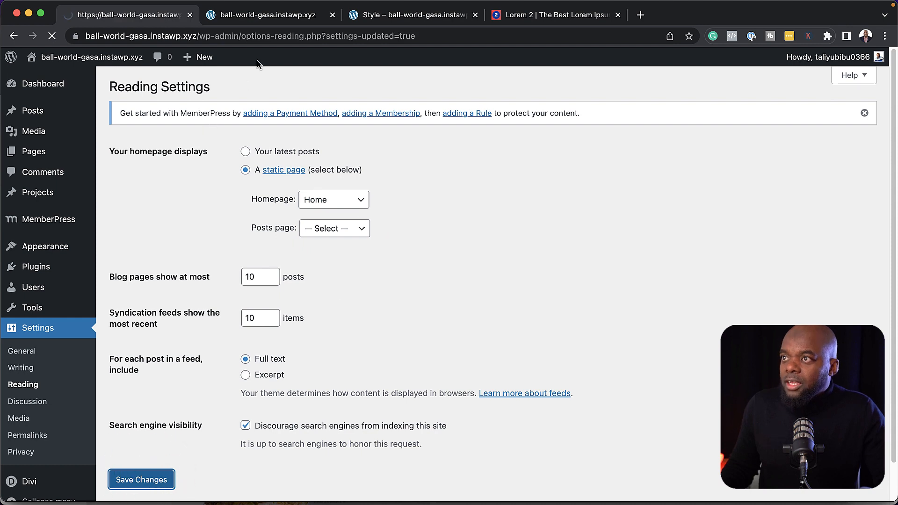
click(283, 17)
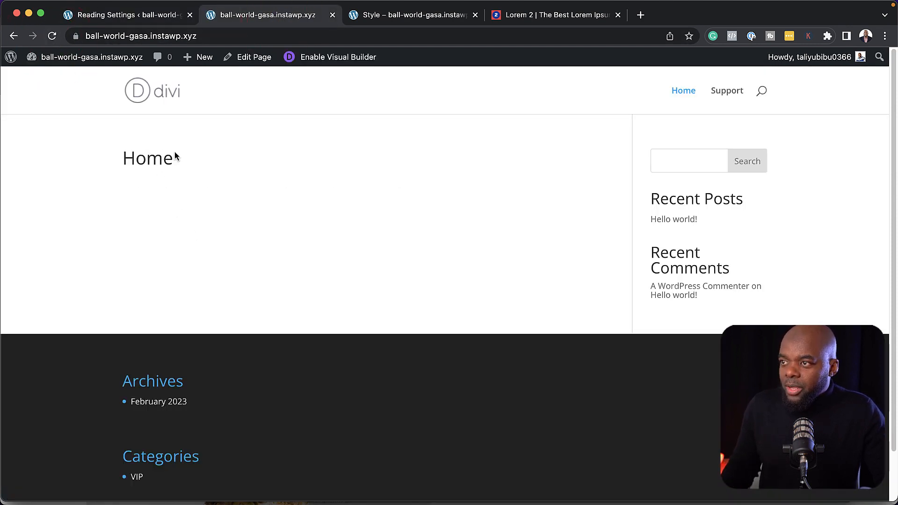
Start the Home page from scratch with a Fullwidth Header section, then switch to the Style page tab
click(331, 60)
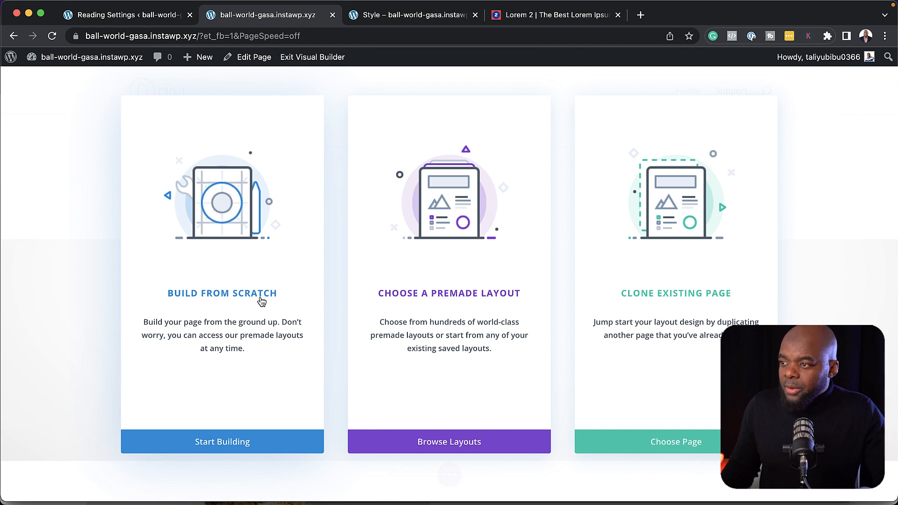
click(260, 299)
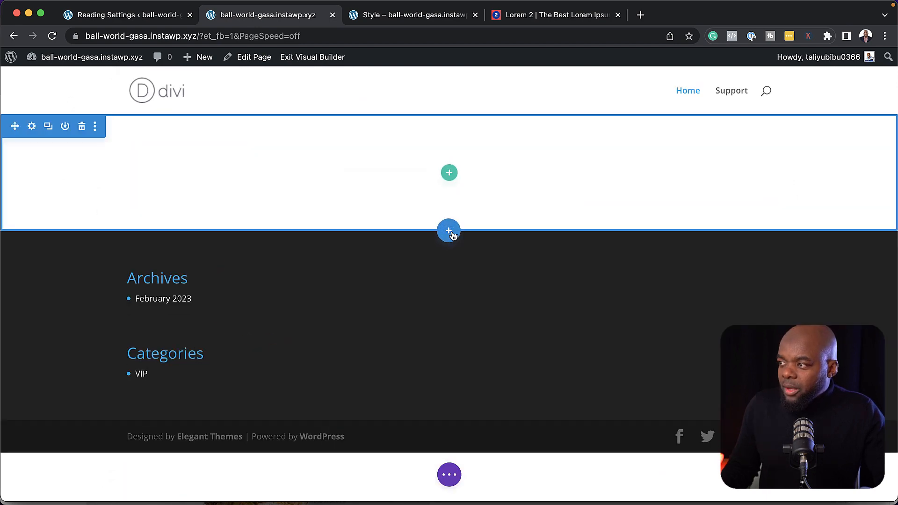
click(450, 232)
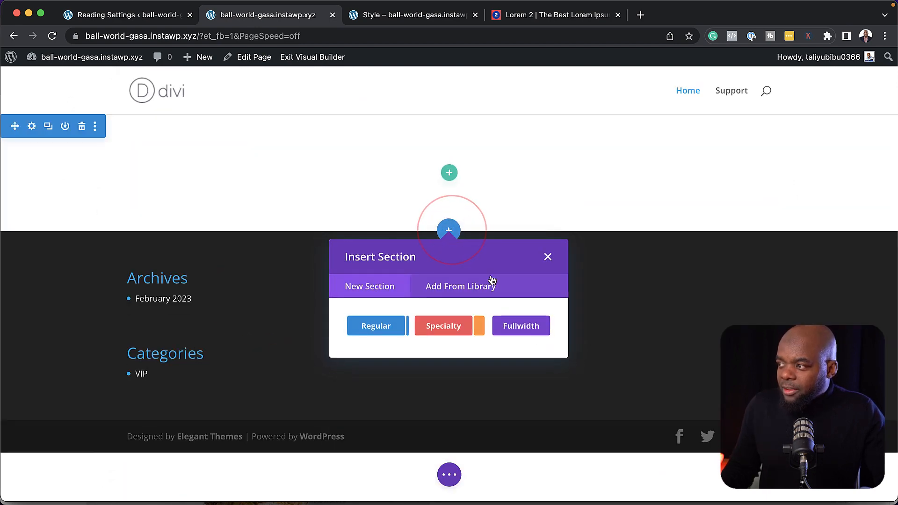
click(524, 329)
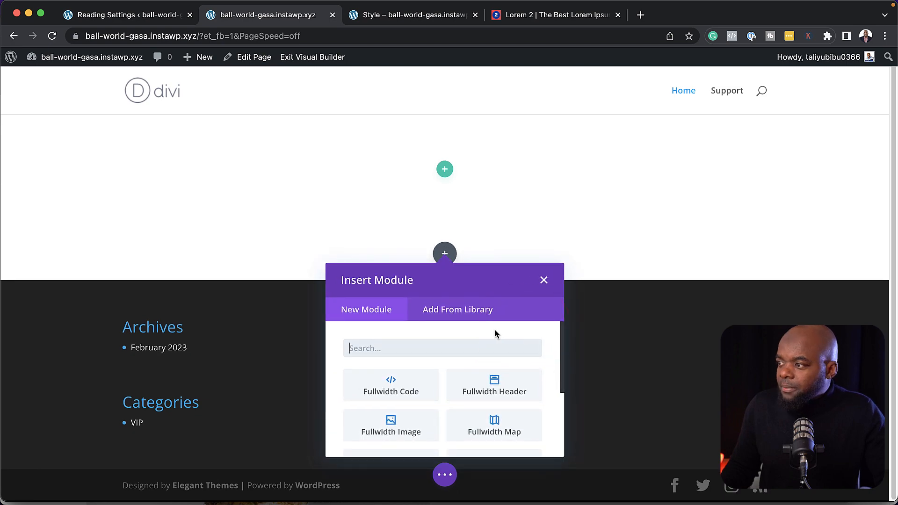
click(501, 389)
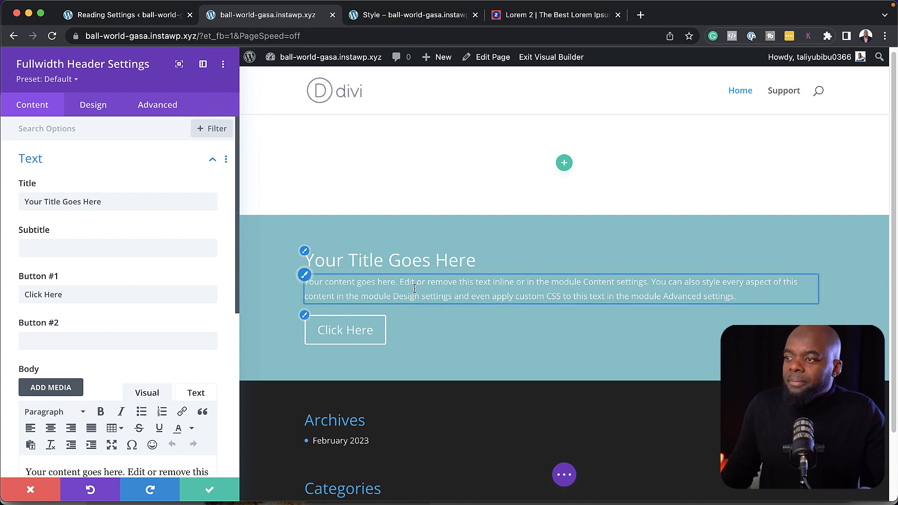
click(398, 17)
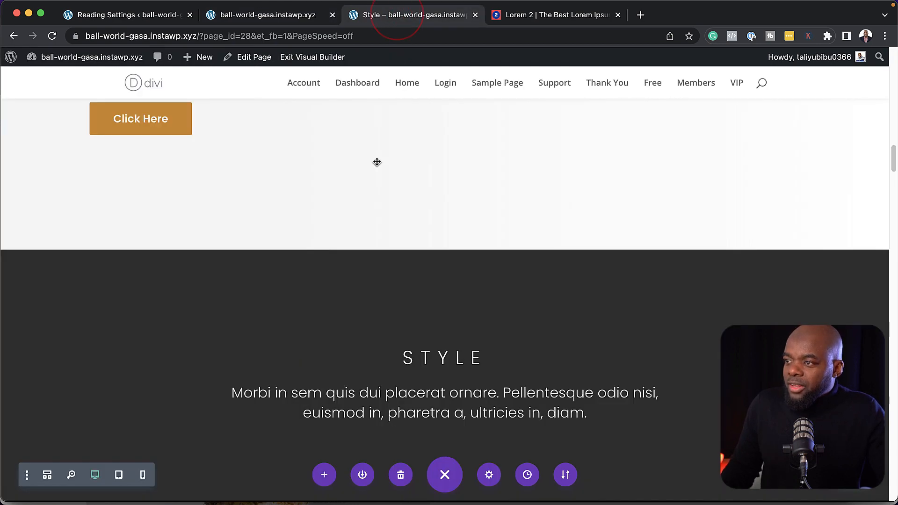
Scroll through the Style page's header examples, then return to the Home page tab in the builder
scroll(396, 248, up, 15)
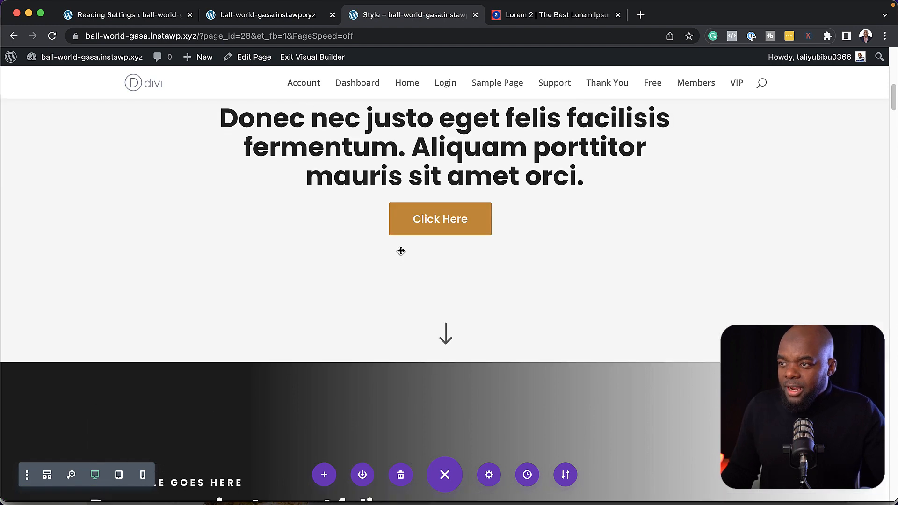
scroll(401, 251, up, 10)
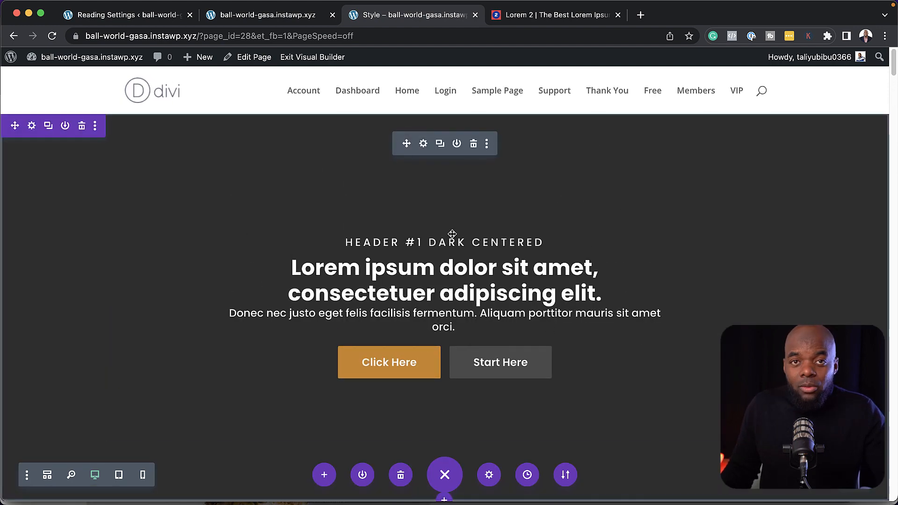
scroll(594, 373, down, 12)
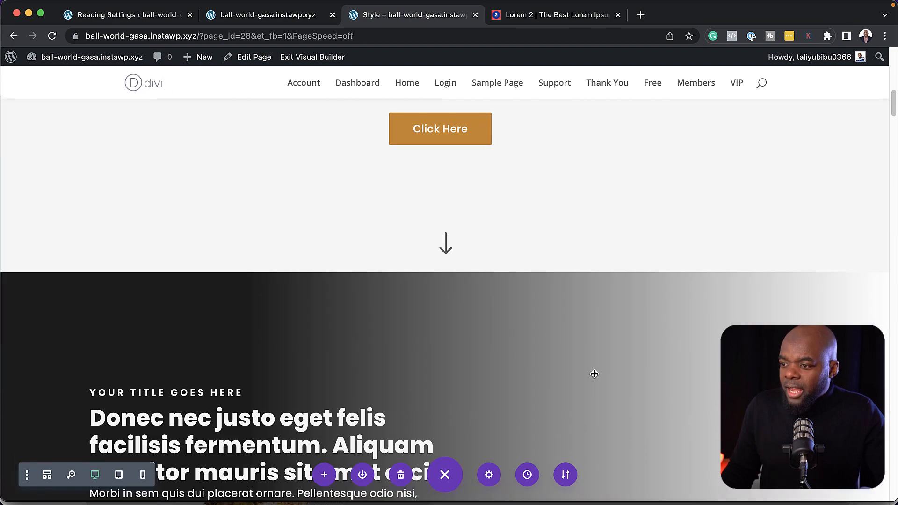
scroll(287, 308, up, 2)
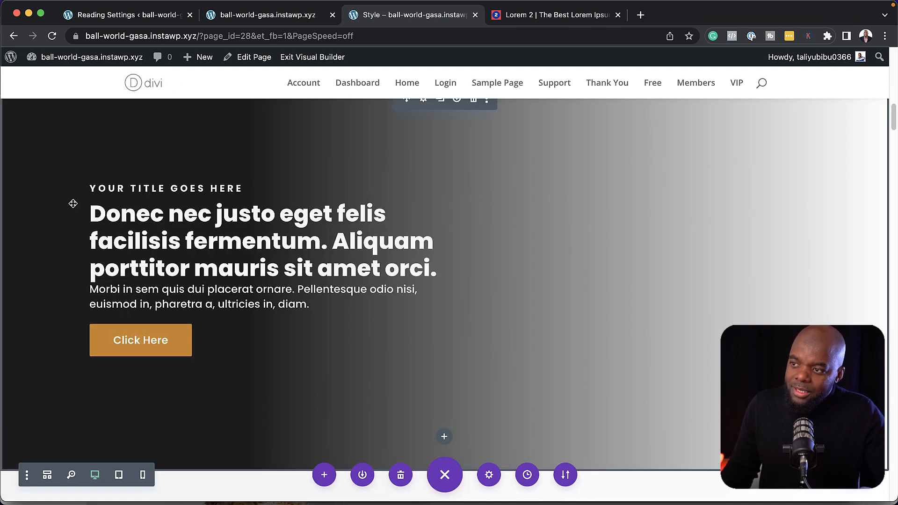
click(258, 15)
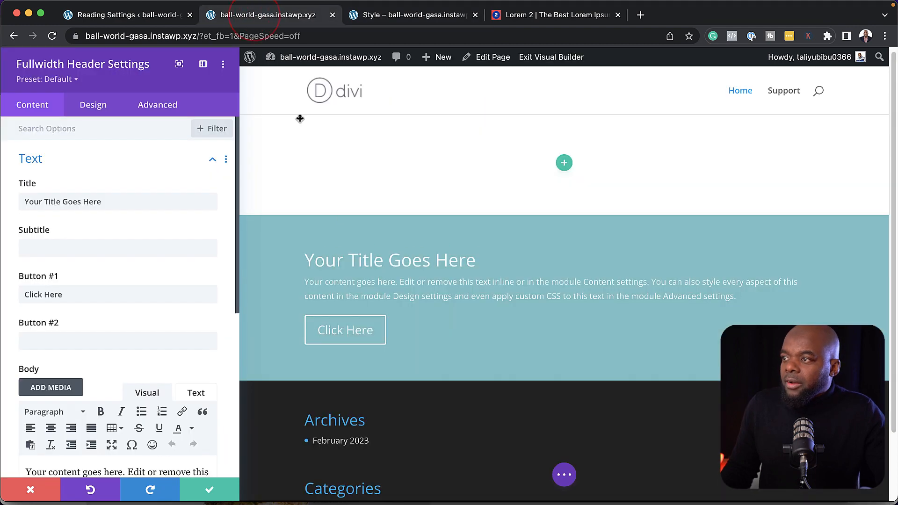
Apply the Fullwidth Header #2 Dark Left preset to the header for a dark gradient look
click(66, 81)
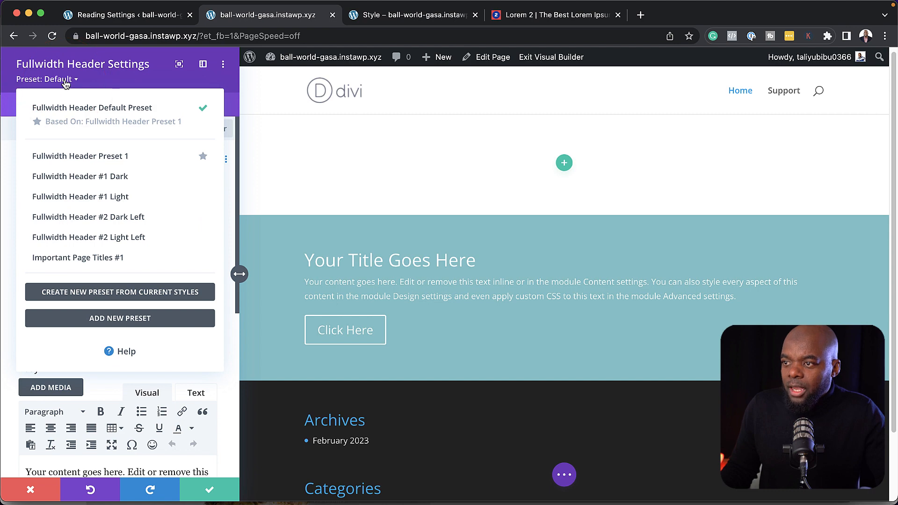
mouse_move(55, 222)
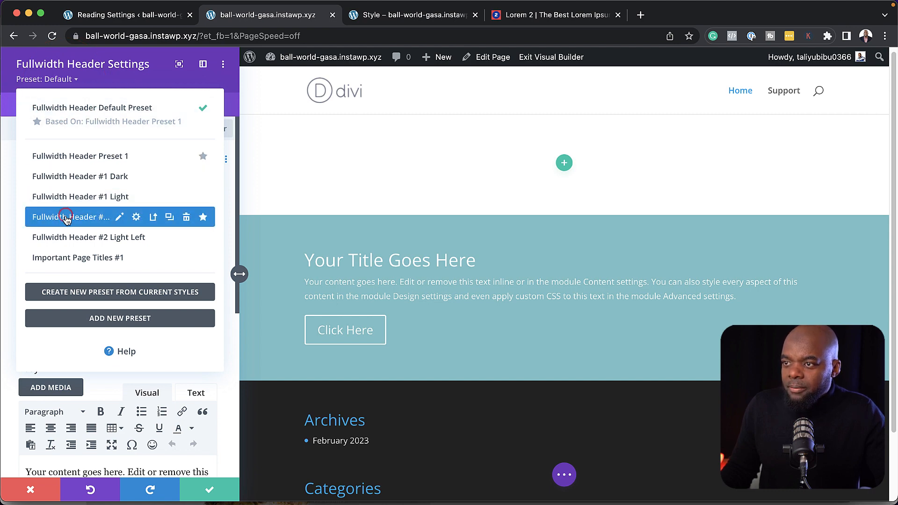
click(66, 217)
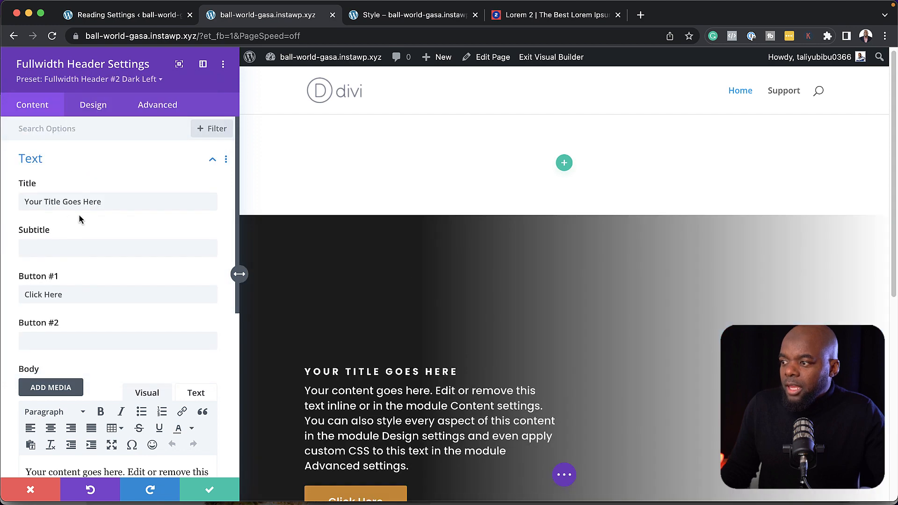
scroll(576, 357, down, 3)
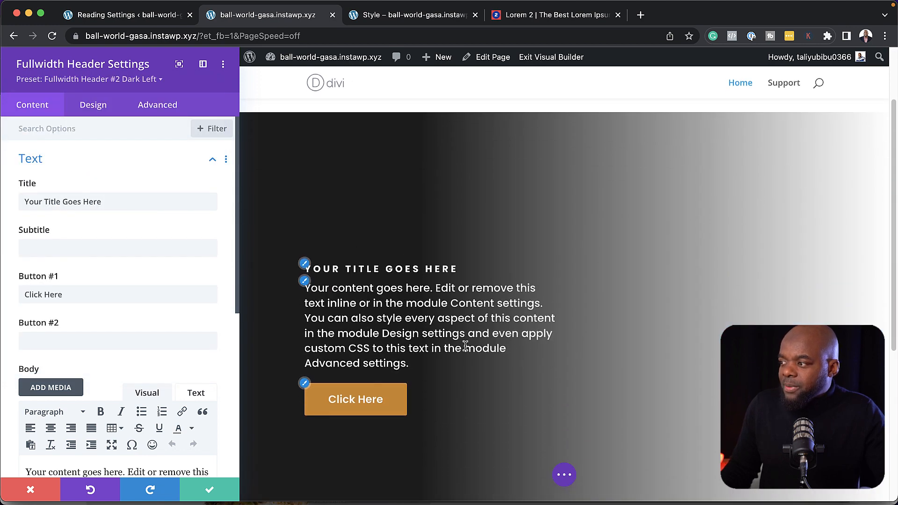
Paste Lorem ipsum into the header subtitle and delete the second half of the body text
click(47, 249)
text(Lorem ipsum dolor sit amet, consectetuer adipiscing elit.)
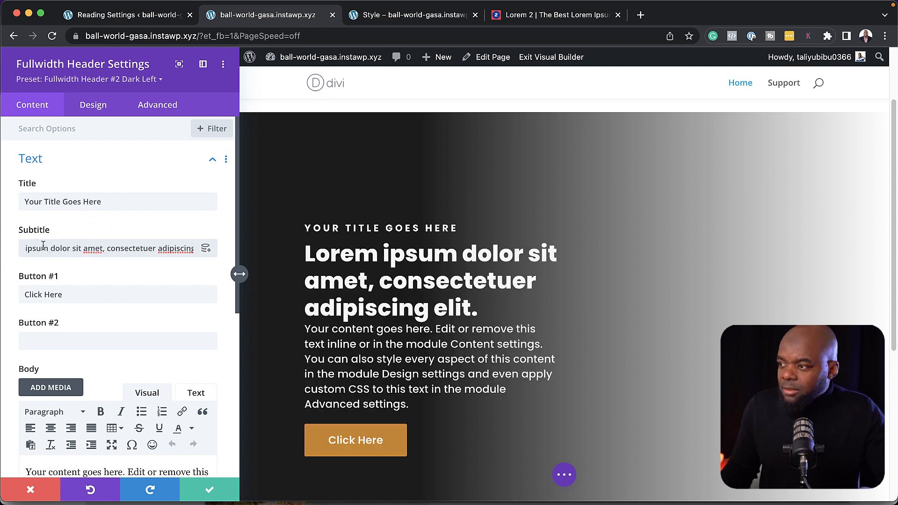
scroll(146, 334, down, 4)
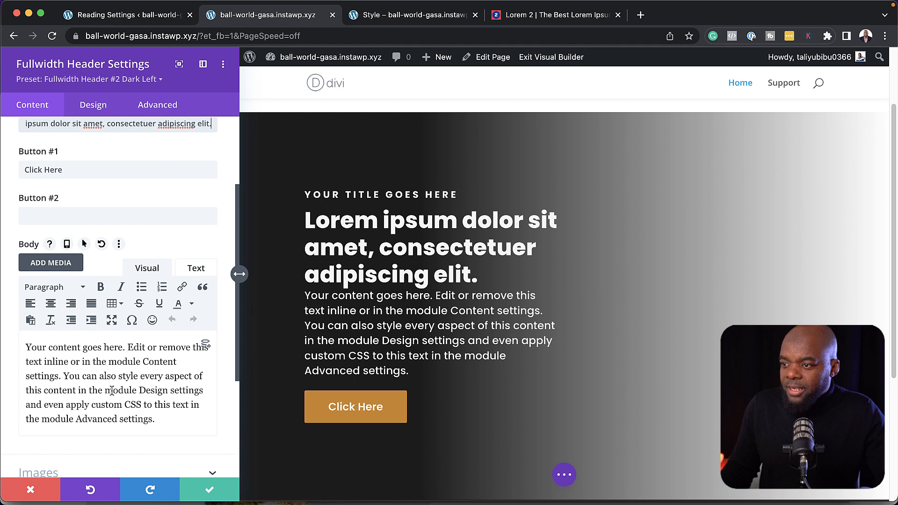
drag(66, 376, 172, 424)
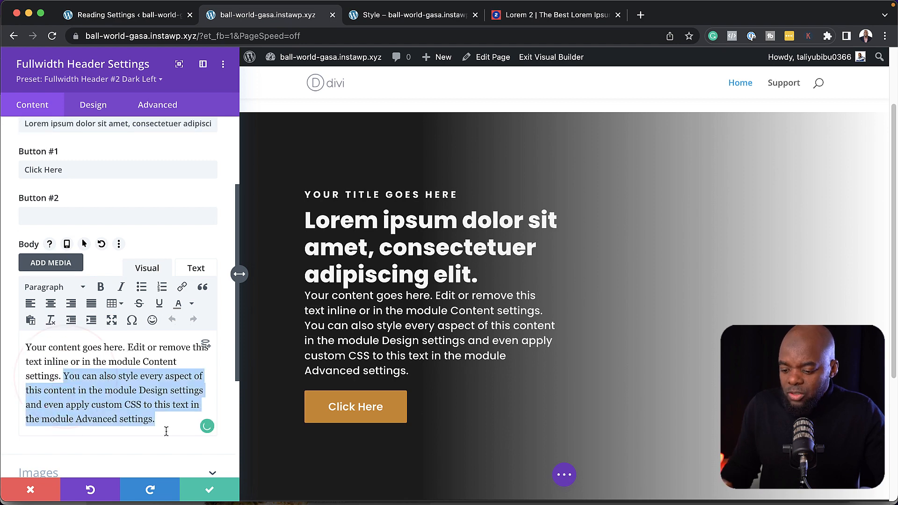
key(BackSpace)
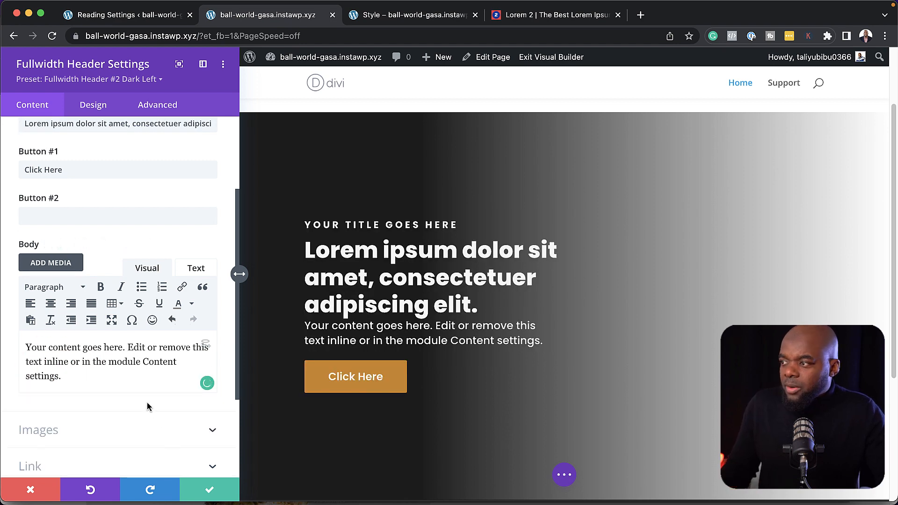
Change the header title to 'Eat & Live Healthy' and the button label to 'Get Started'
scroll(122, 344, up, 4)
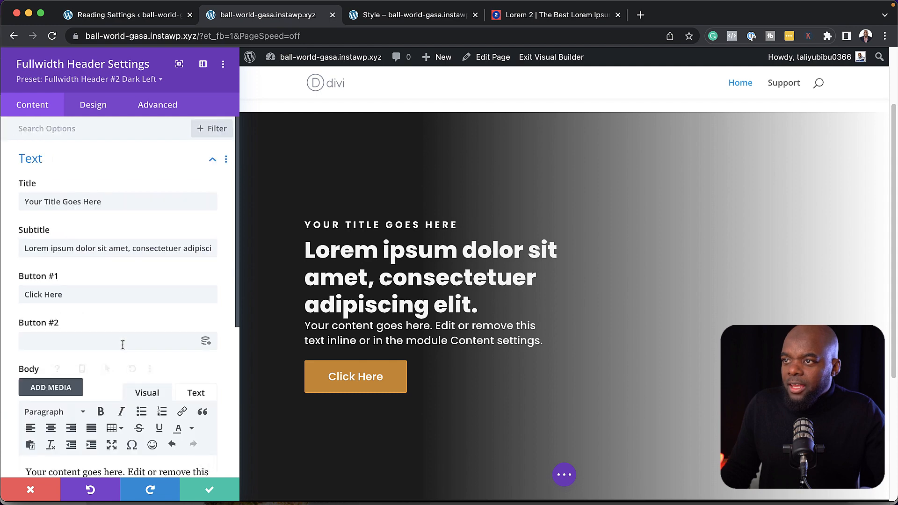
triple_click(111, 202)
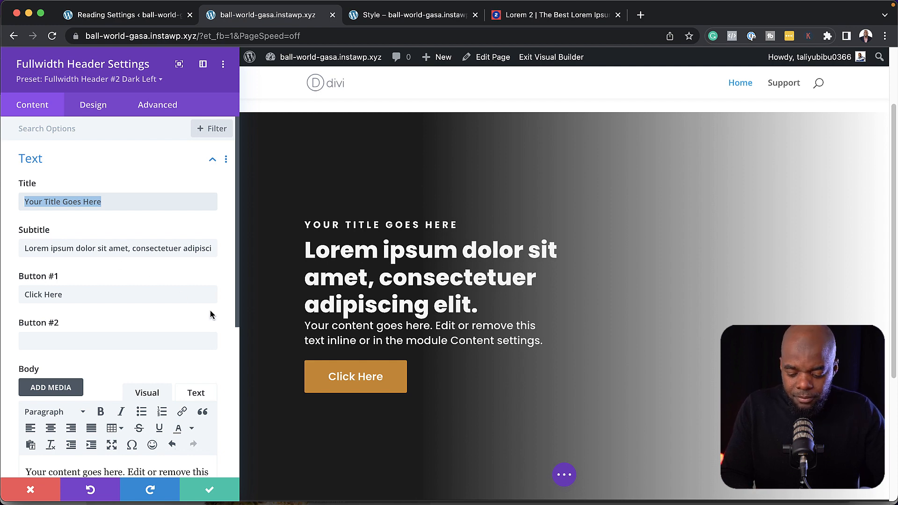
text(Eat & Live Healthy)
triple_click(87, 293)
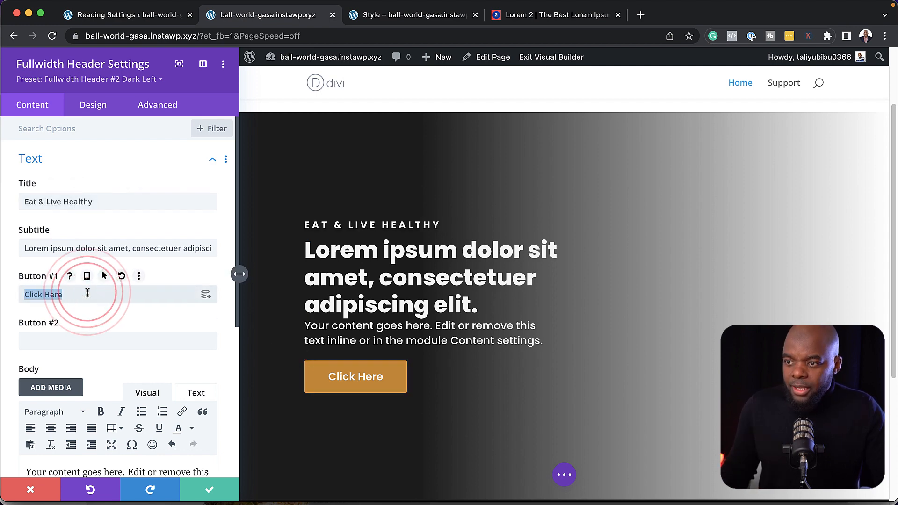
key(BackSpace)
text(Get Started)
scroll(113, 315, down, 5)
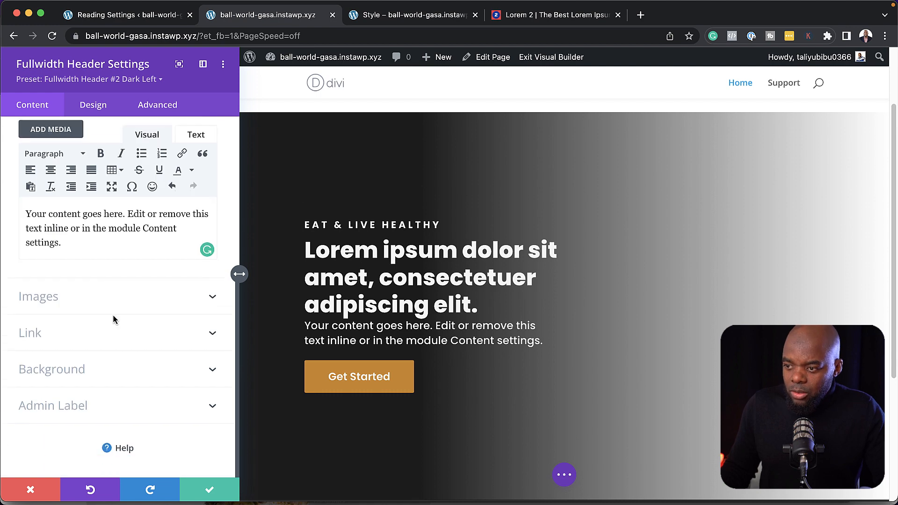
click(69, 370)
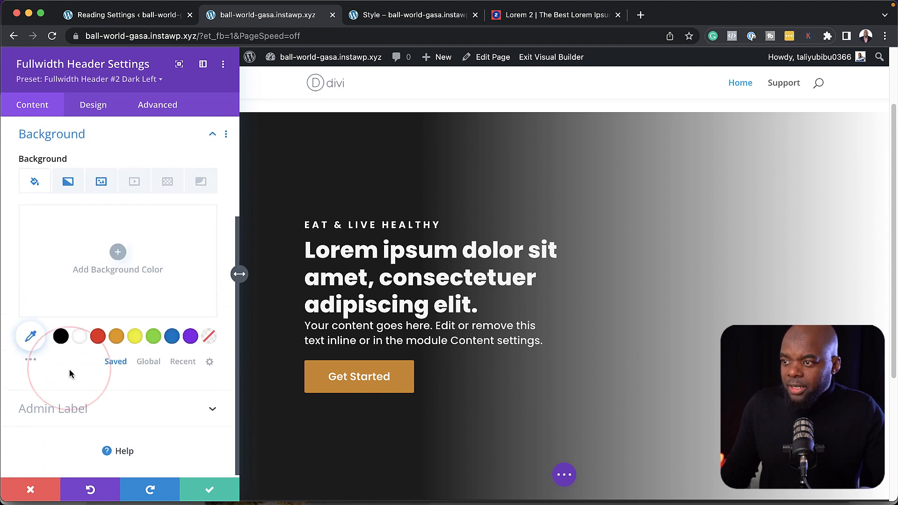
Set a battle-ropes gym photo from the Media Library as the header's background image
click(102, 182)
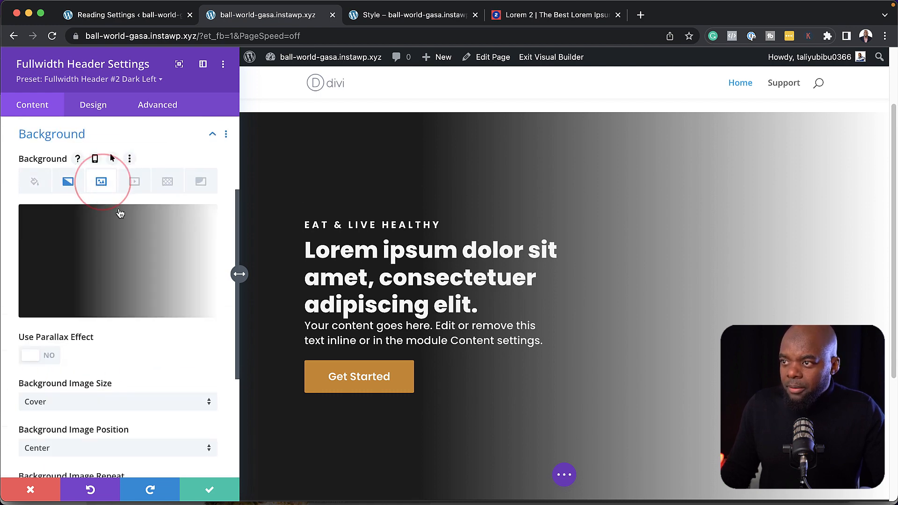
click(161, 257)
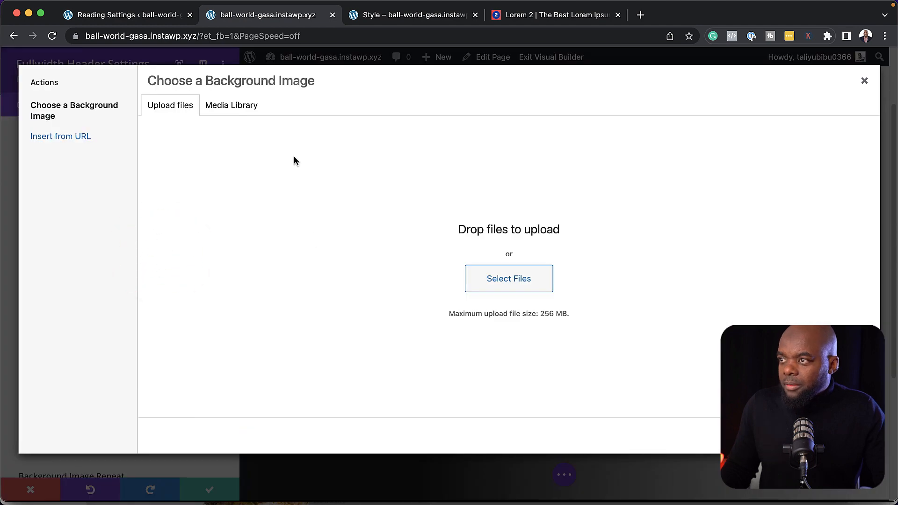
click(241, 107)
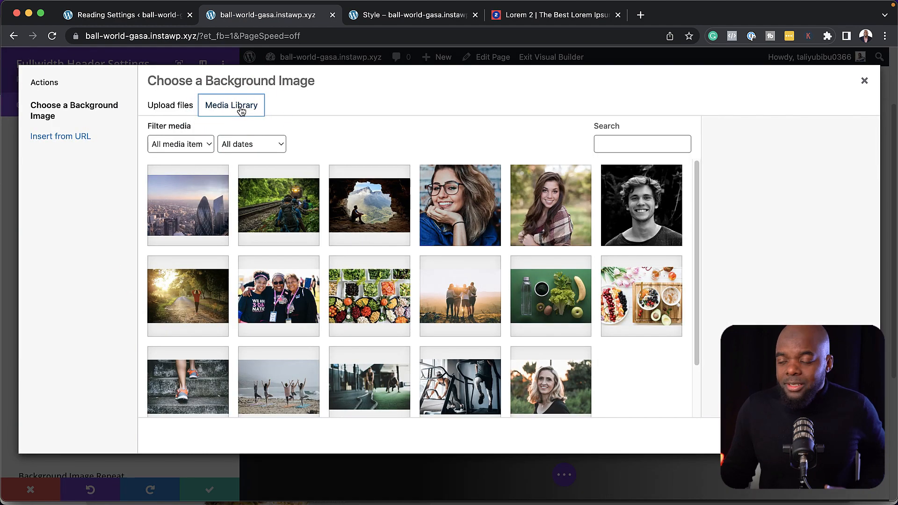
scroll(422, 313, down, 3)
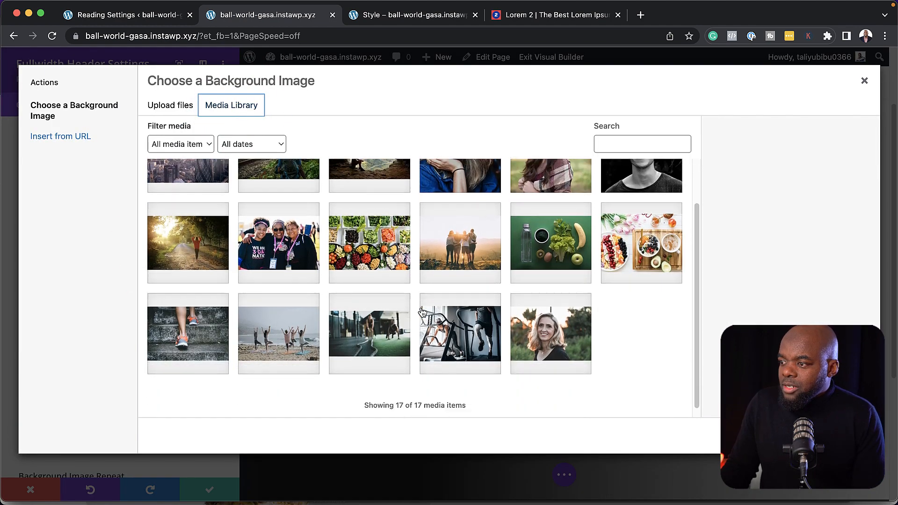
click(383, 323)
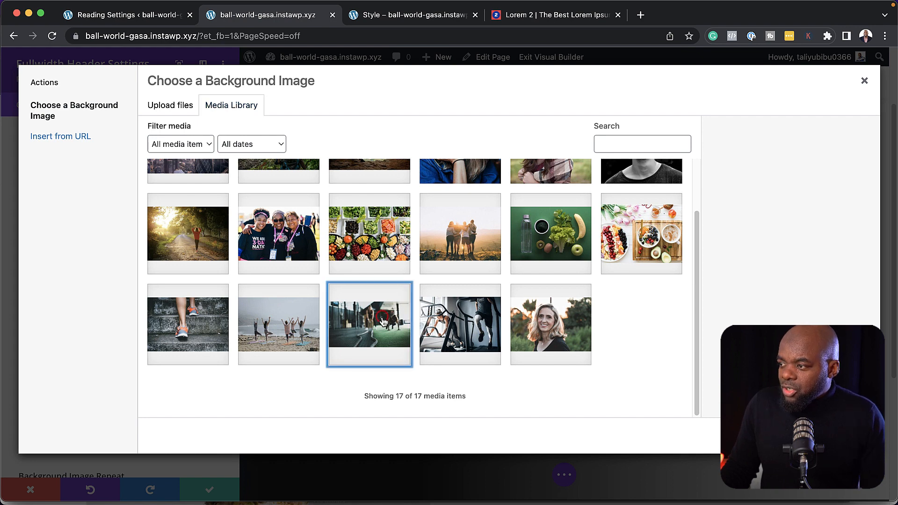
click(833, 436)
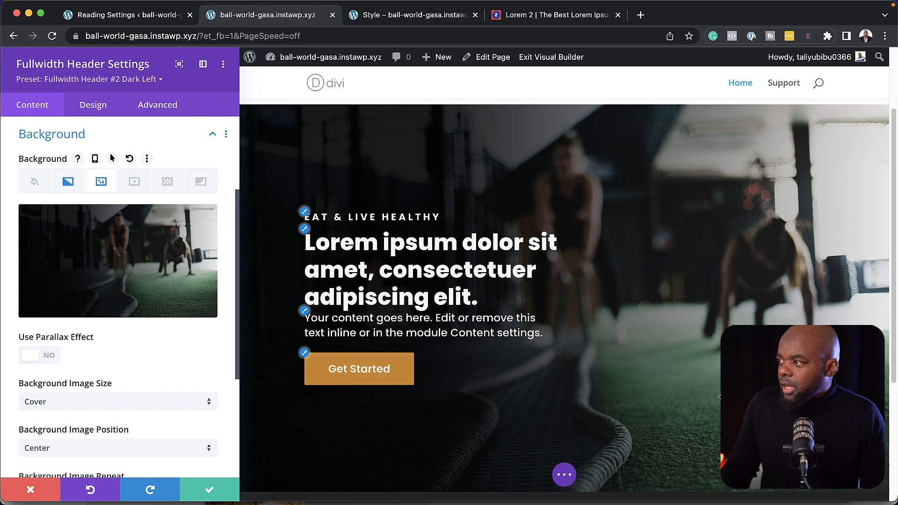
Swap the header background to the treadmill workout photo and save the header settings
scroll(721, 396, down, 2)
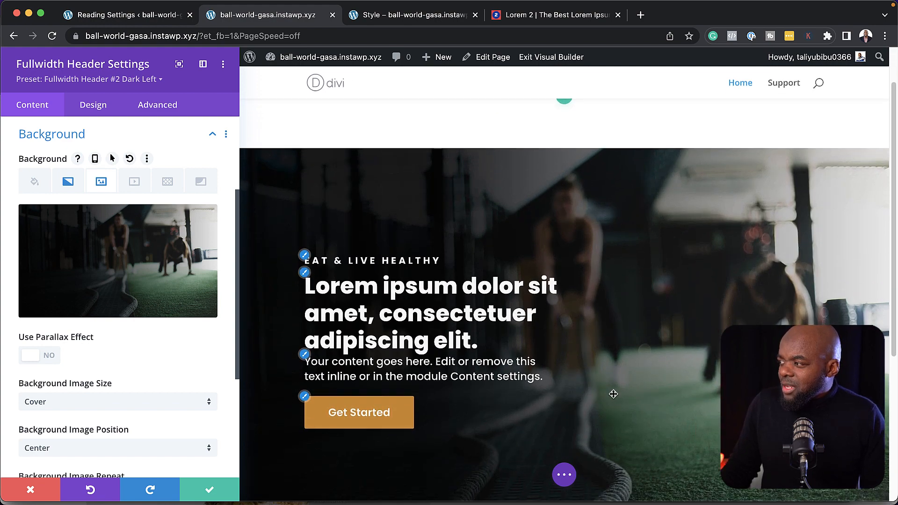
click(159, 258)
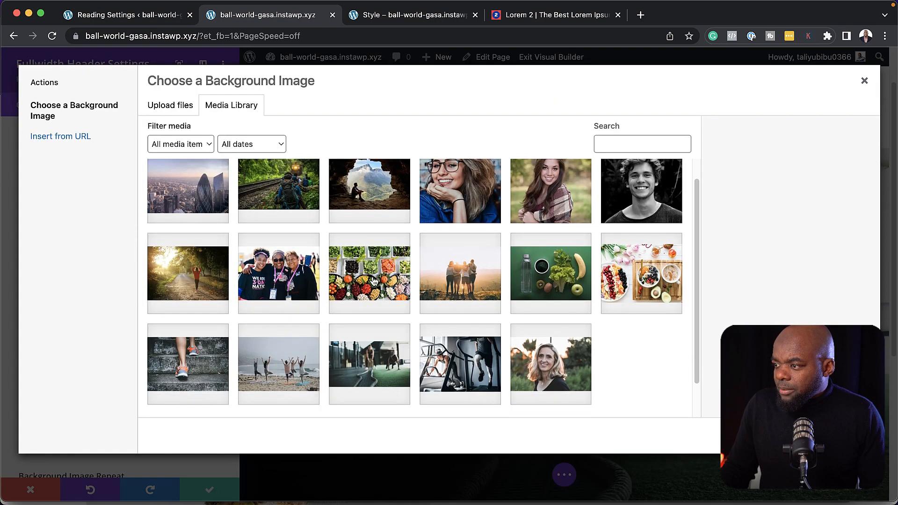
scroll(375, 282, down, 2)
click(458, 345)
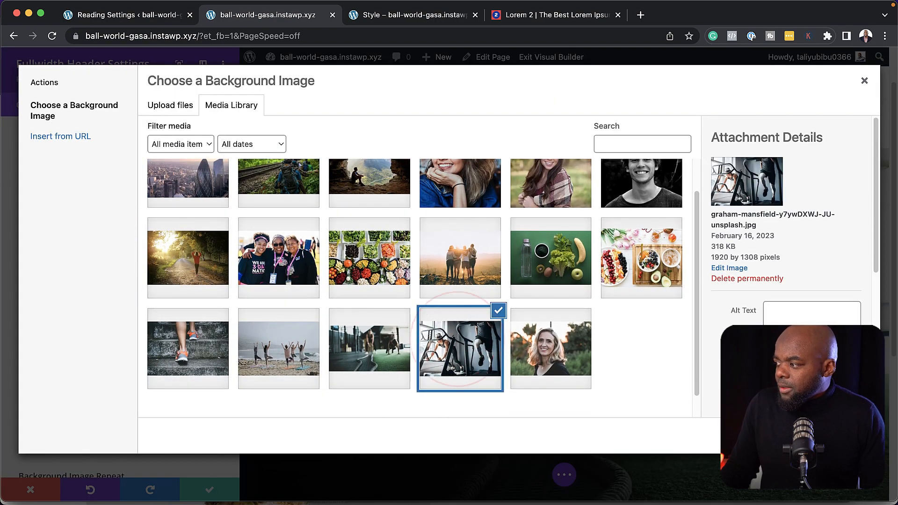
click(835, 436)
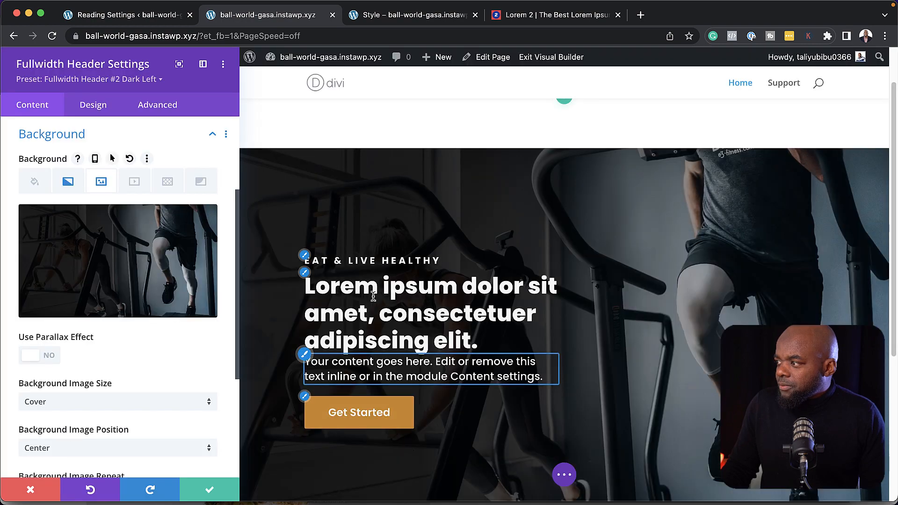
scroll(374, 296, down, 2)
click(209, 494)
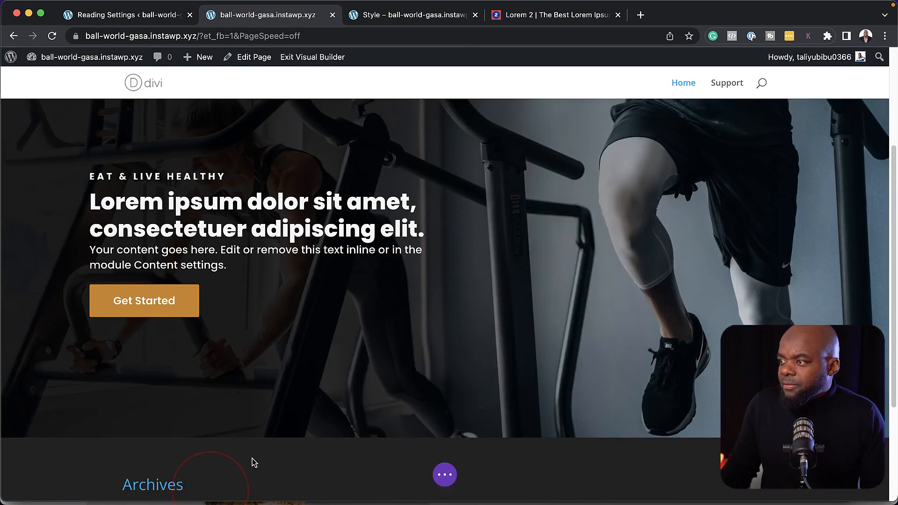
Move the hero header above the empty section, then add a 2/3 + 1/3 row with a Blurb module in its left column
scroll(419, 325, up, 4)
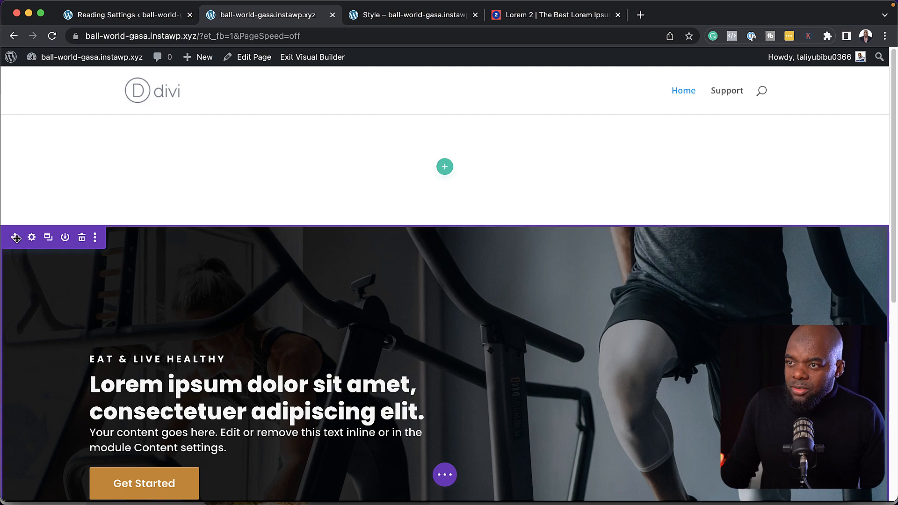
drag(14, 233, 36, 150)
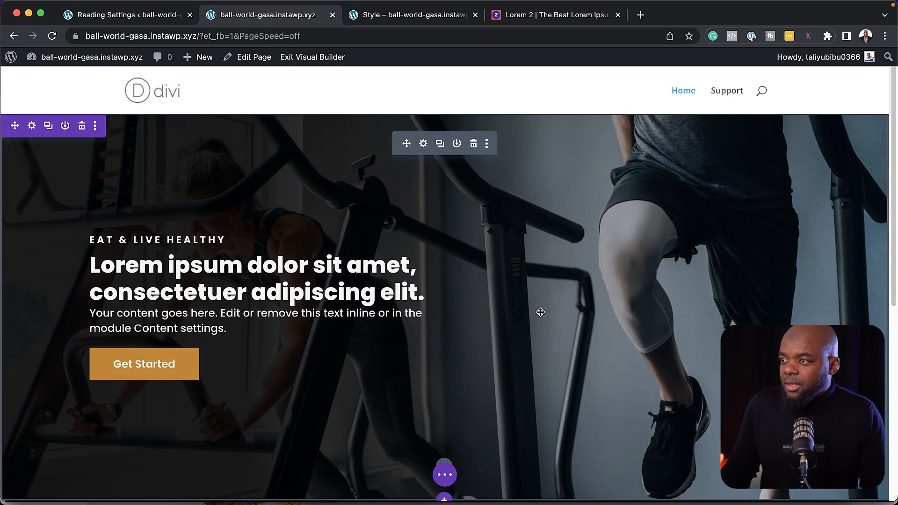
scroll(539, 308, down, 4)
scroll(538, 311, down, 3)
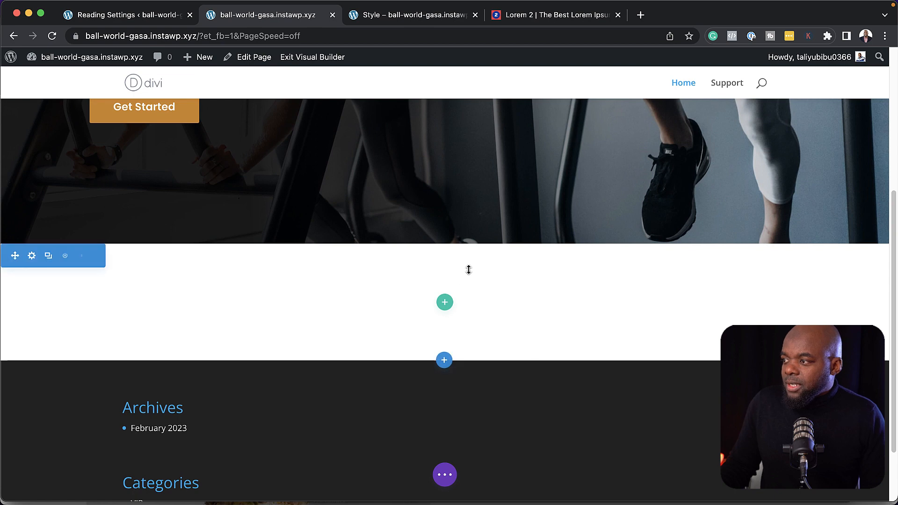
click(445, 304)
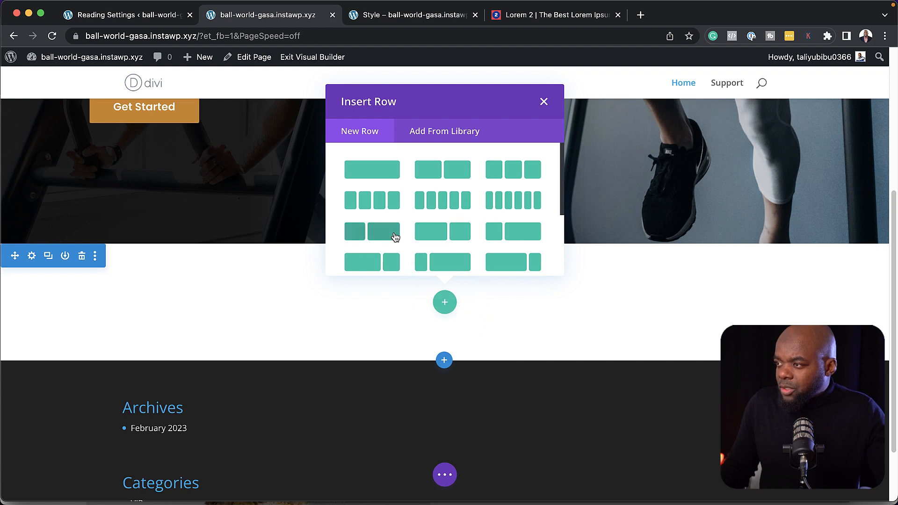
click(461, 235)
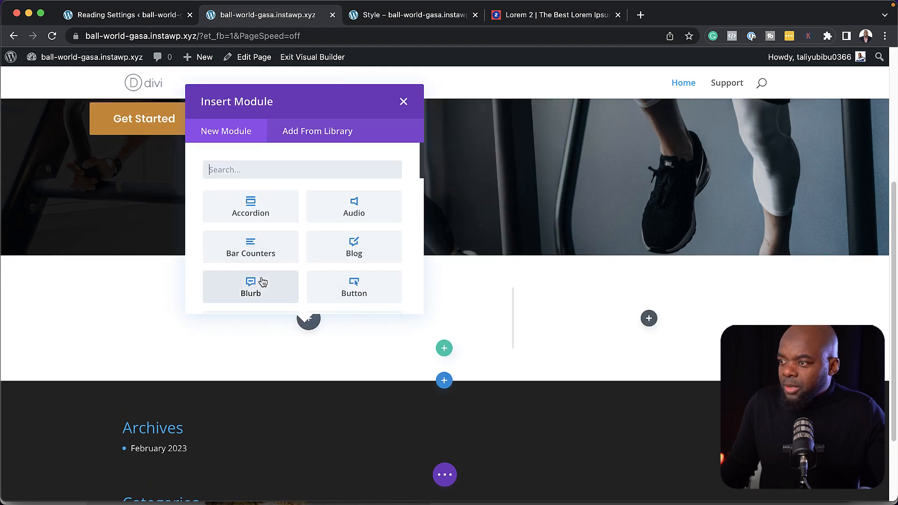
click(260, 289)
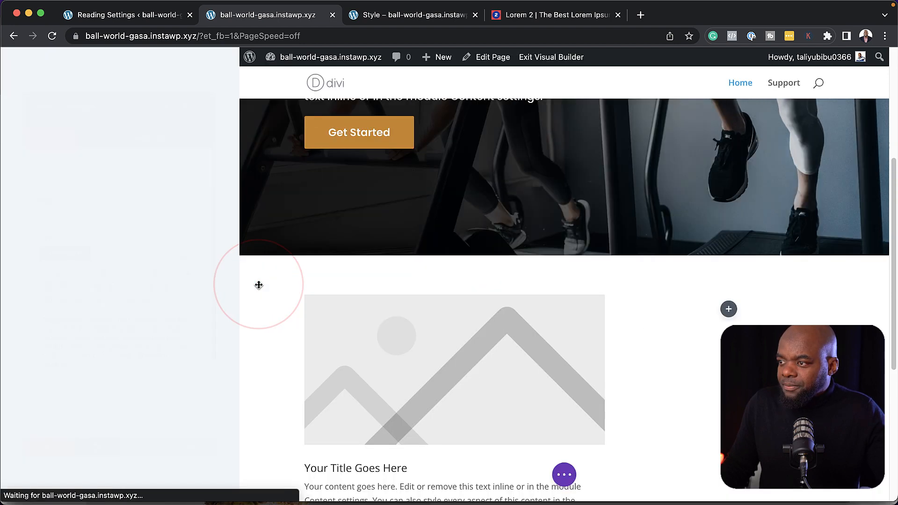
Replace the blurb body with a short line and set the title to 'Lorem ipsum dolor sit amet.'
click(457, 17)
scroll(322, 300, down, 10)
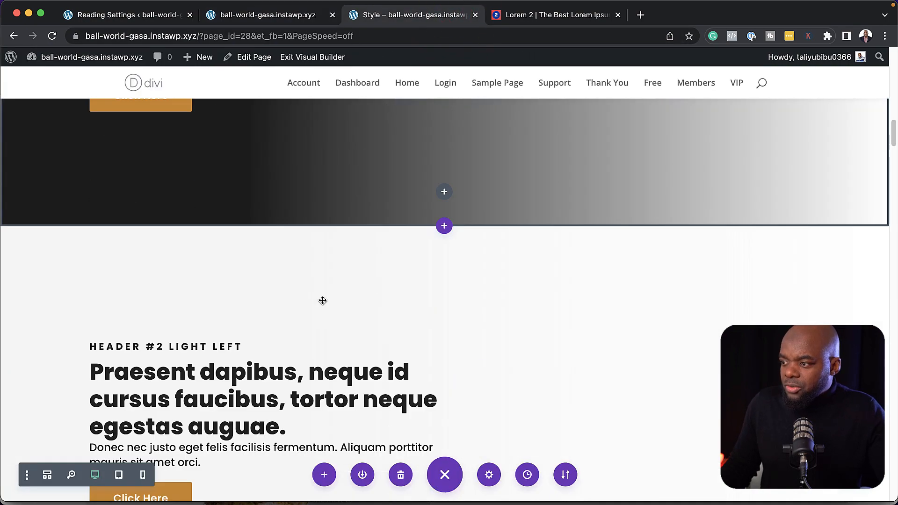
scroll(323, 300, down, 20)
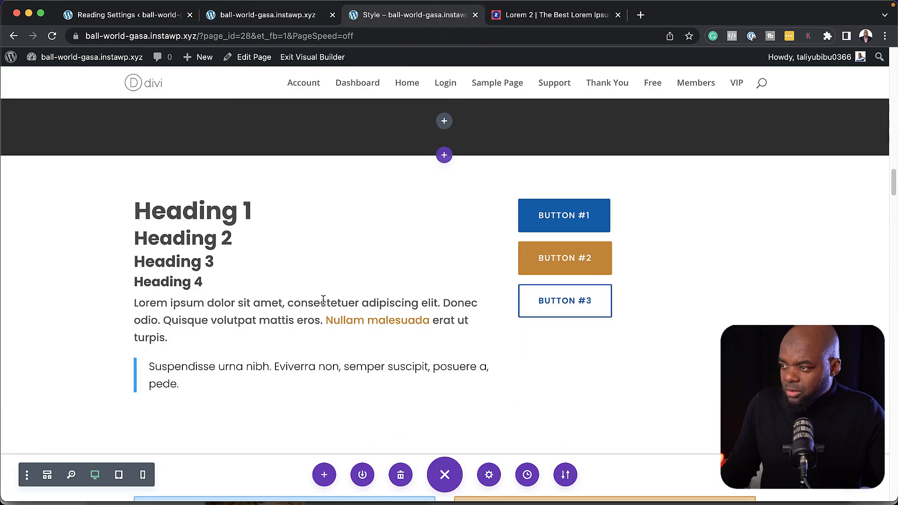
scroll(324, 305, down, 3)
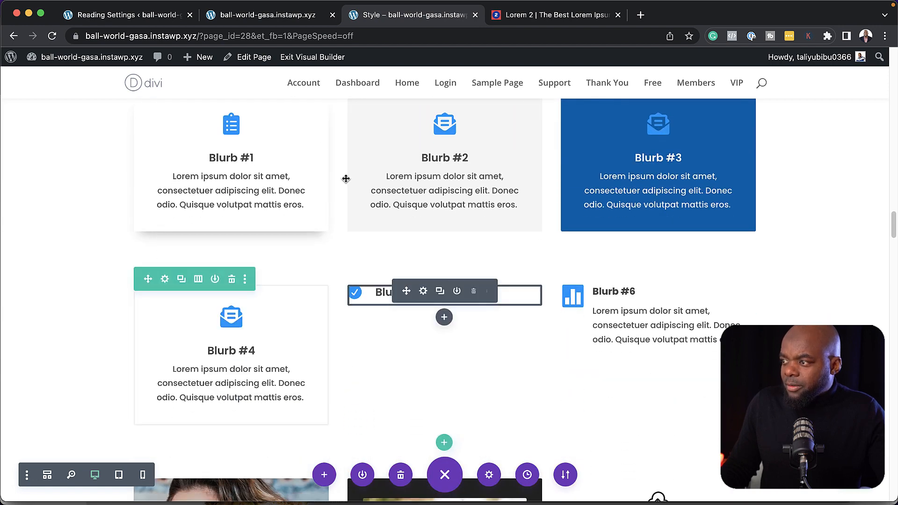
click(267, 15)
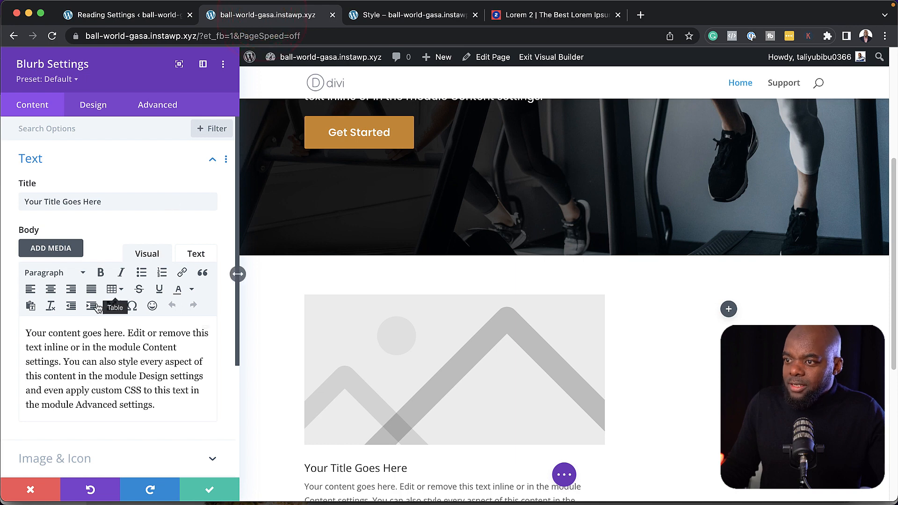
triple_click(161, 408)
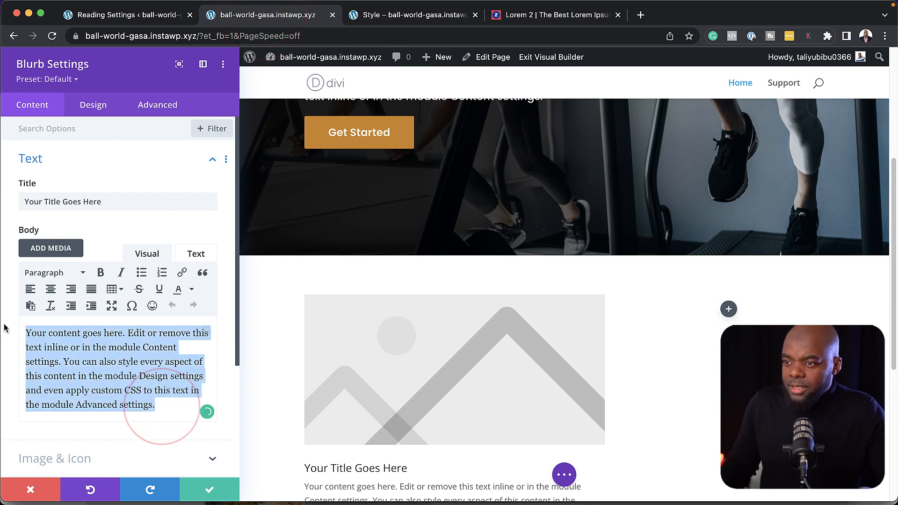
text(Lorem ipsum dolor sit amet, consectetuer adipiscing elit.)
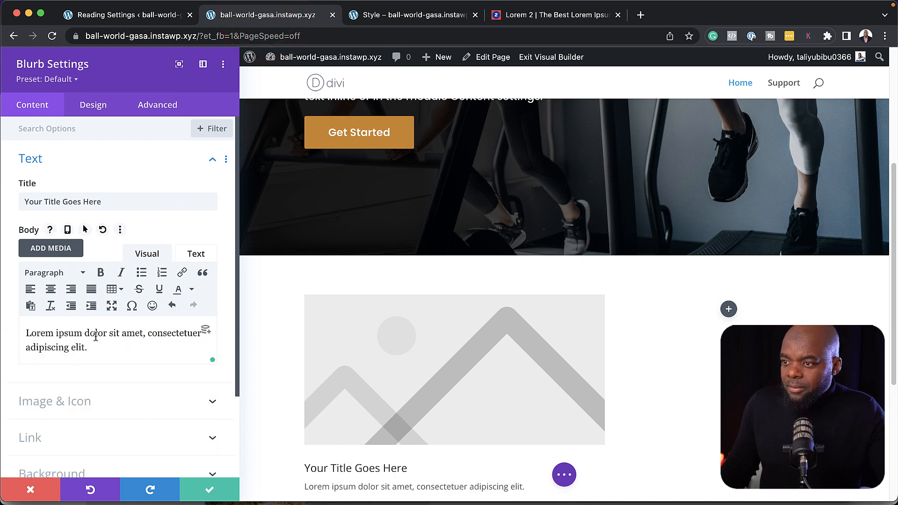
triple_click(113, 201)
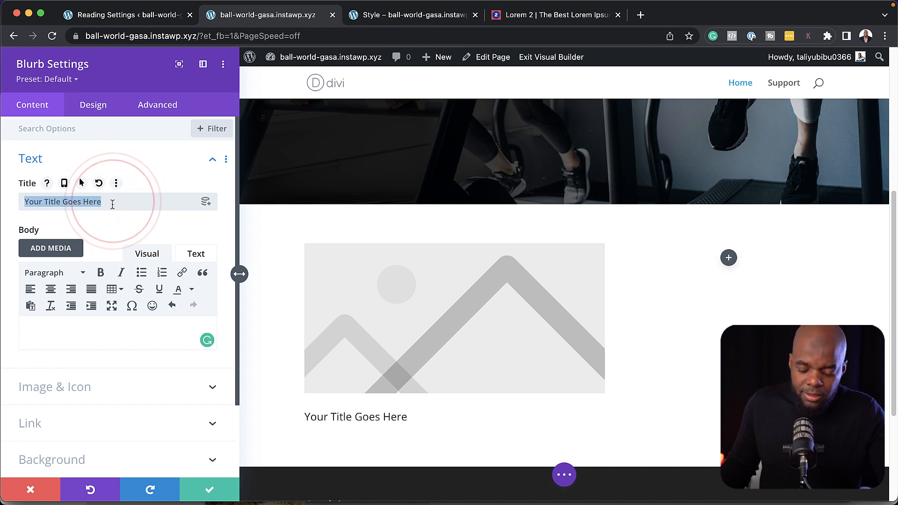
text(Lorem ipsum dolor sit amet.)
Apply the Blurb #5 preset and switch the blurb to use a circle-check icon
click(60, 80)
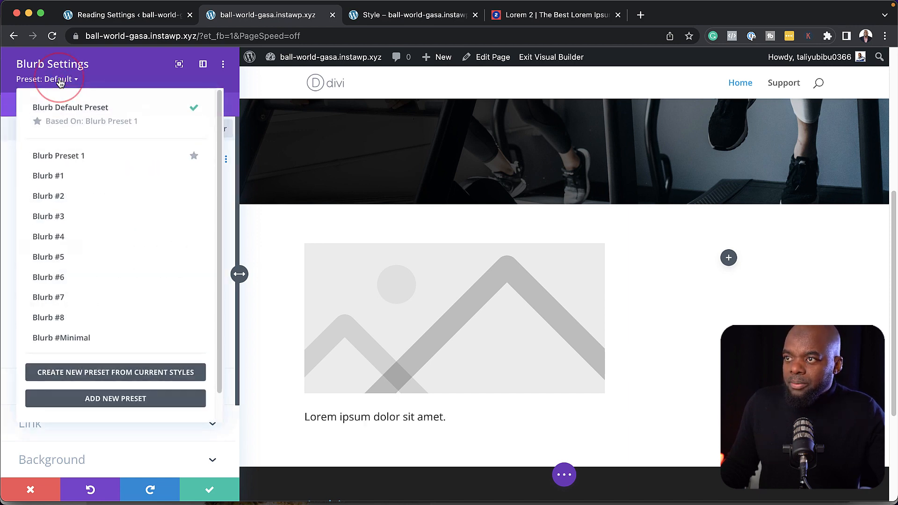
click(80, 259)
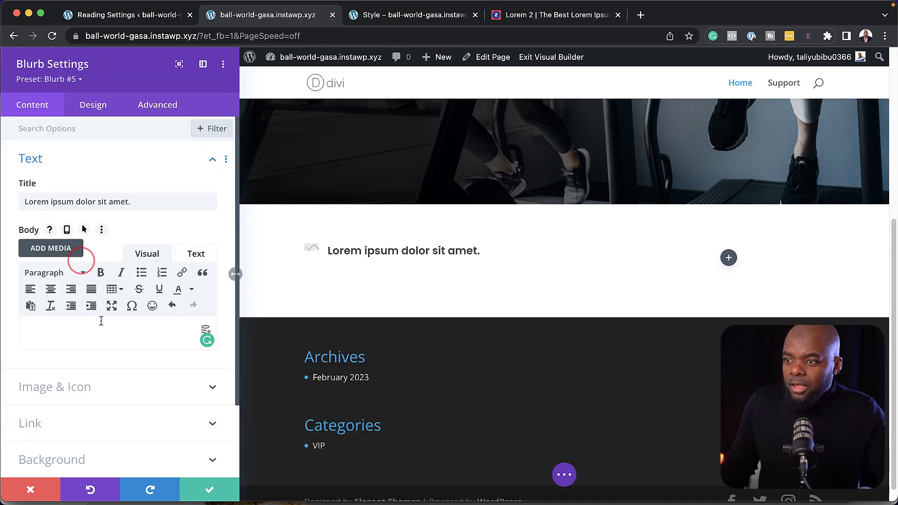
click(73, 368)
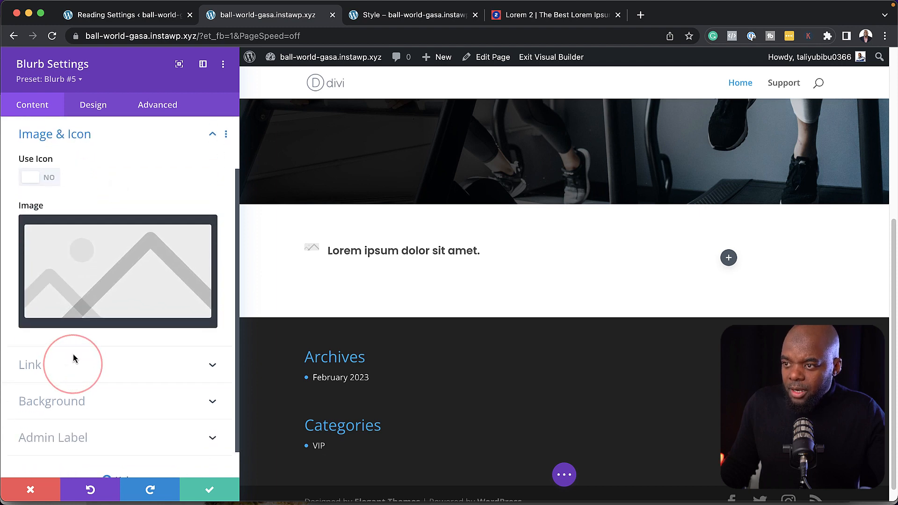
click(49, 178)
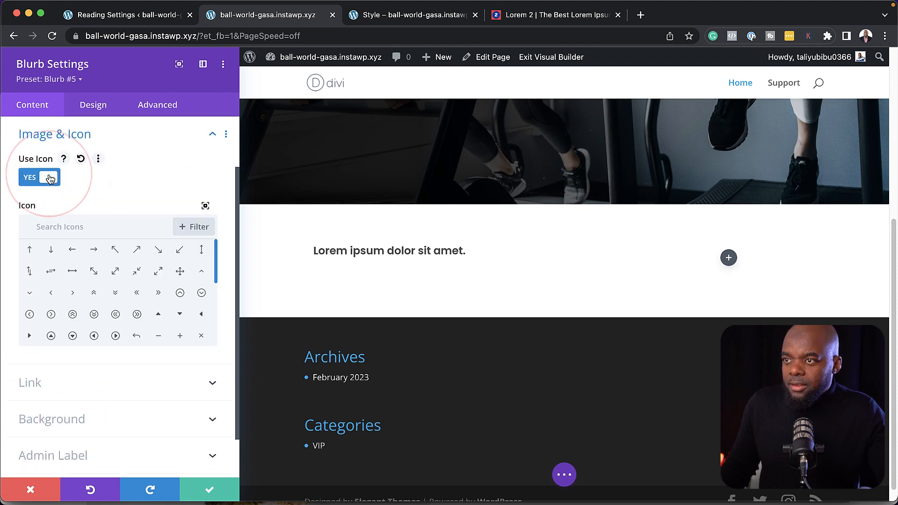
scroll(130, 296, down, 3)
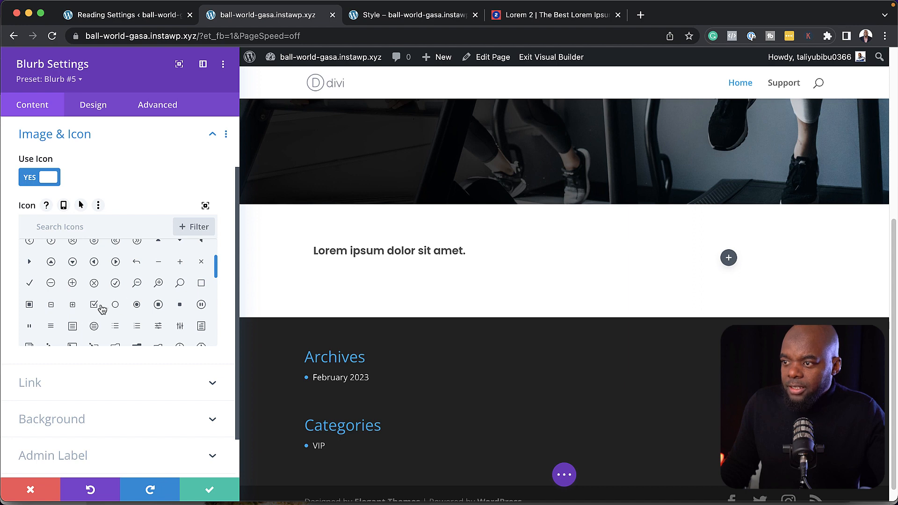
scroll(117, 306, down, 1)
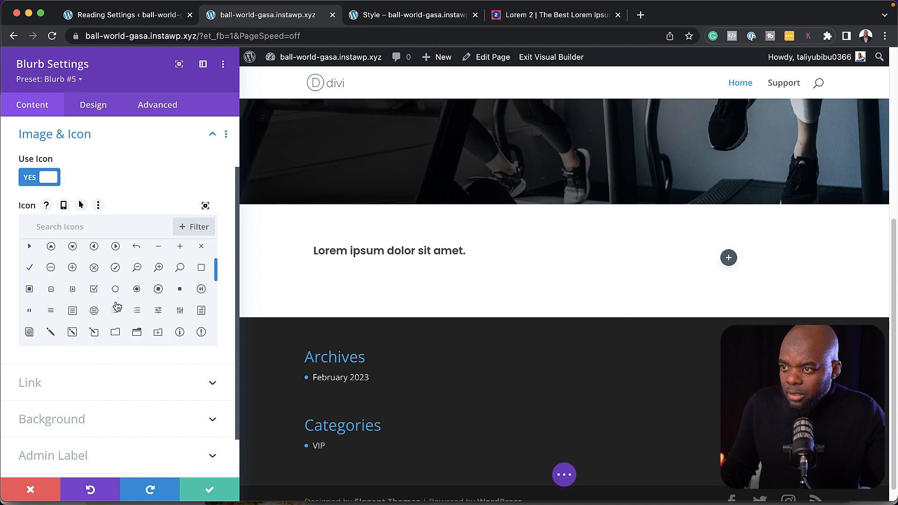
scroll(133, 314, down, 1)
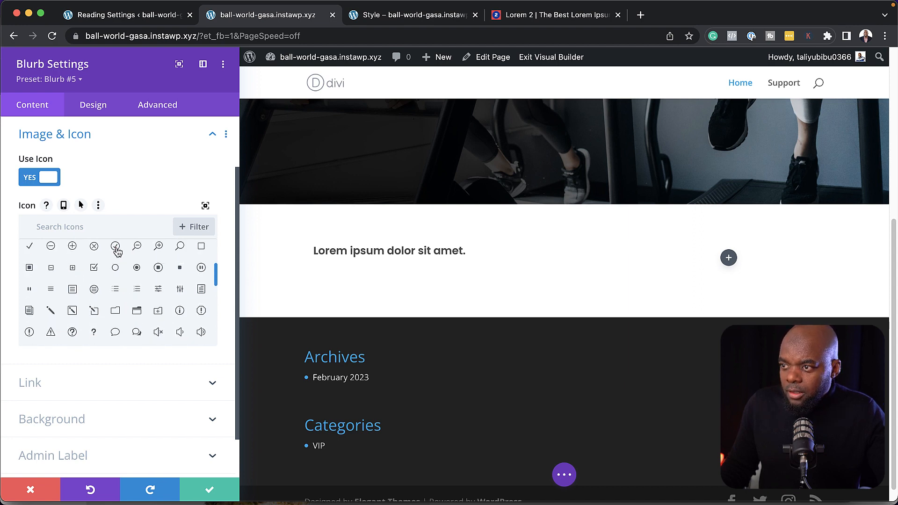
click(117, 250)
Save the checkmark blurb and duplicate it twice for three list items
click(209, 491)
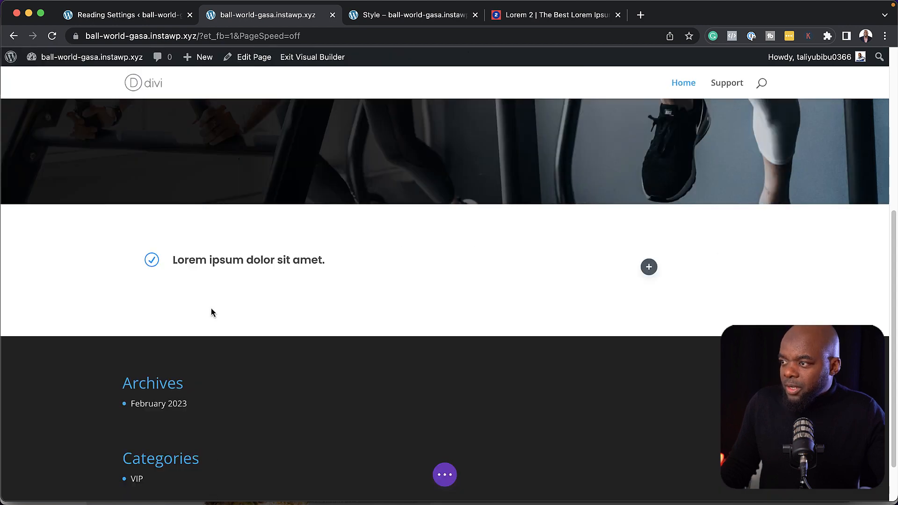
mouse_move(273, 257)
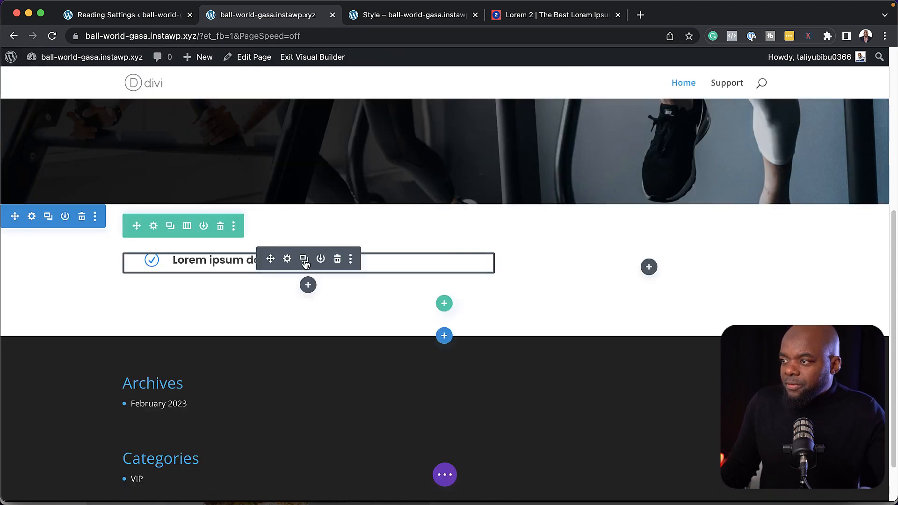
click(305, 260)
click(304, 260)
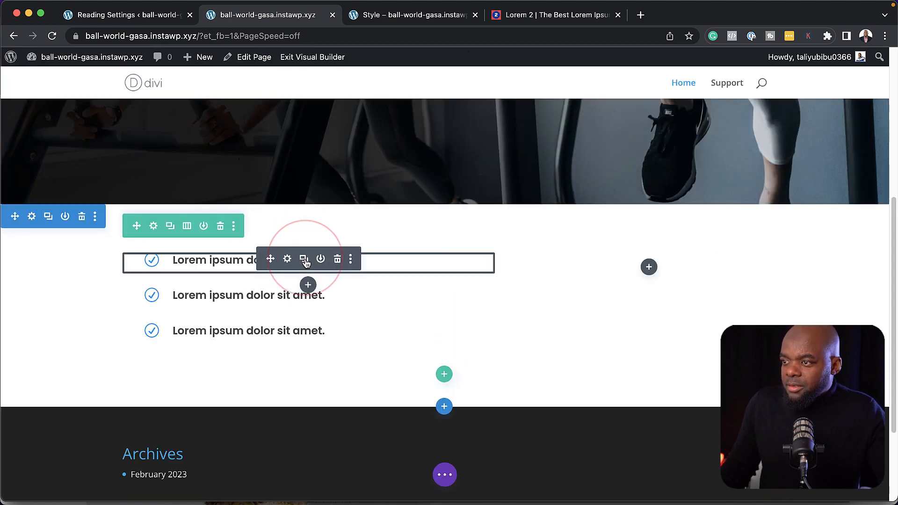
Add an Image module to the right column showing the smiling woman photo and save it
click(649, 267)
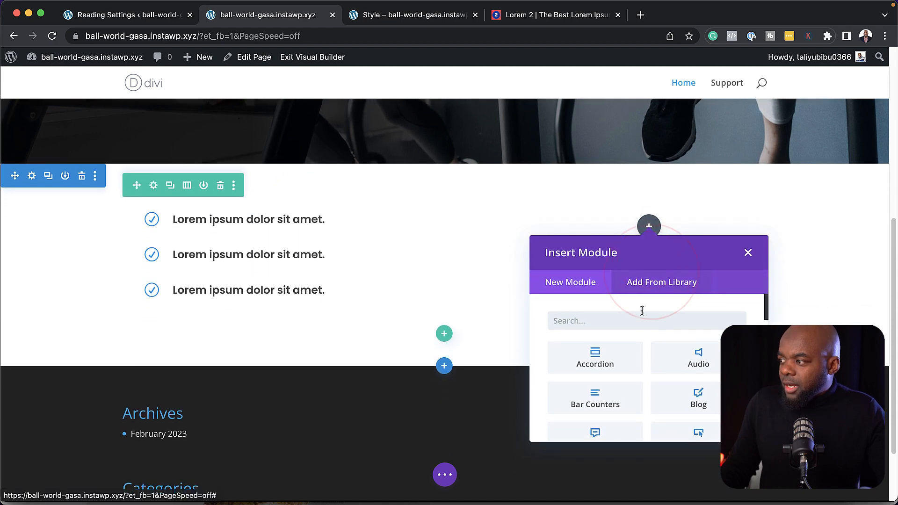
text(image)
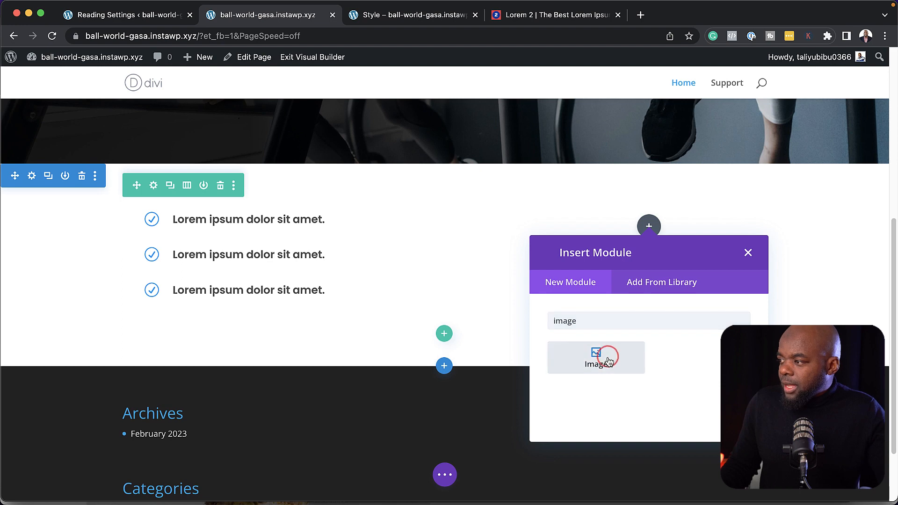
click(608, 361)
click(116, 260)
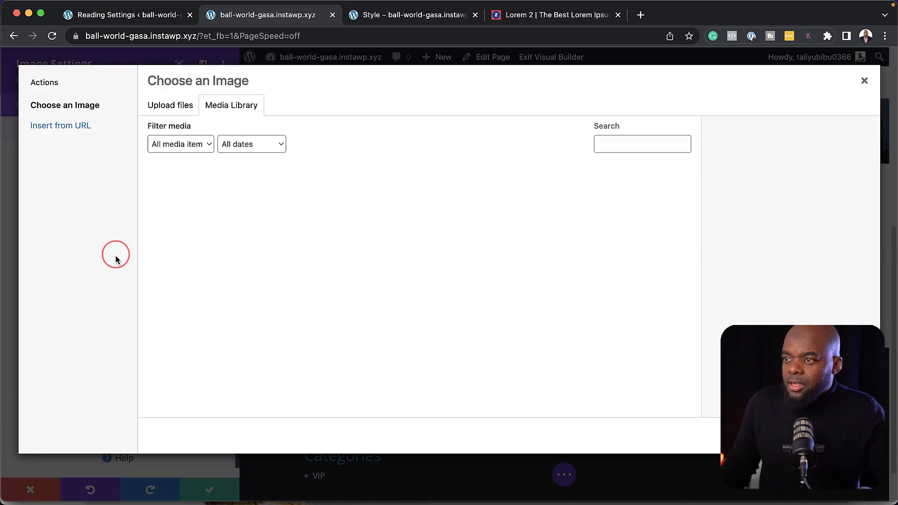
scroll(289, 275, down, 1)
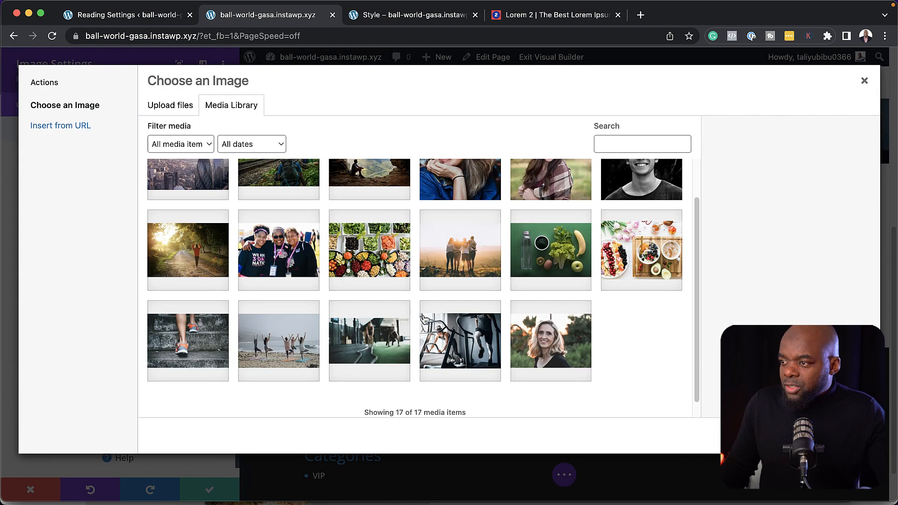
click(554, 343)
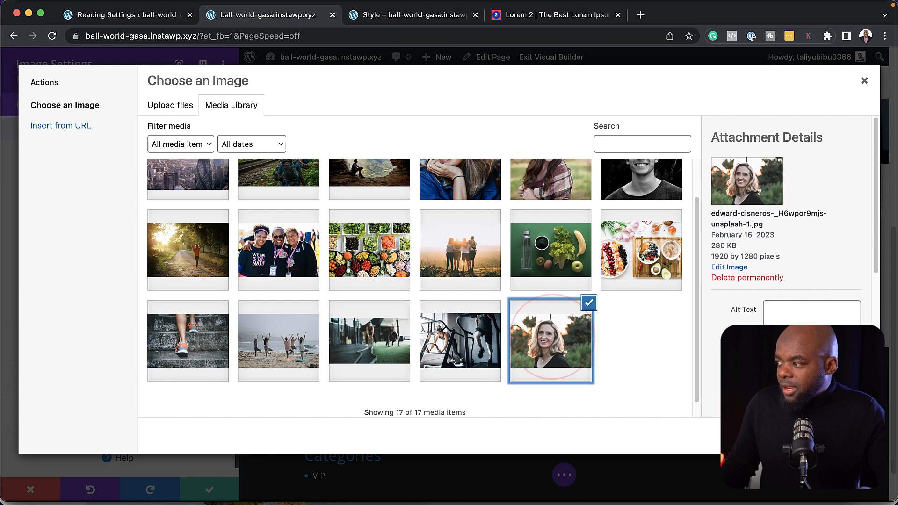
click(839, 435)
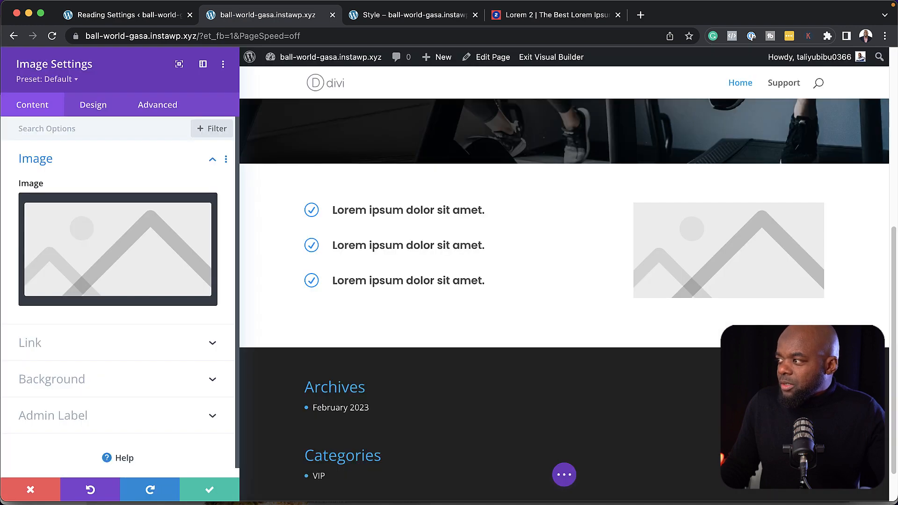
click(211, 491)
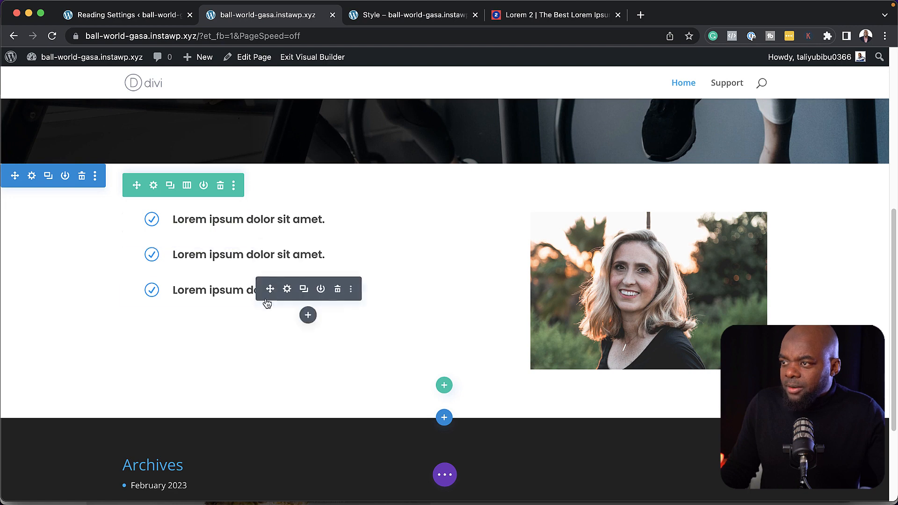
Swap the row's columns so the photo is on the left, and set the row layout to 2/3 + 1/3
click(155, 186)
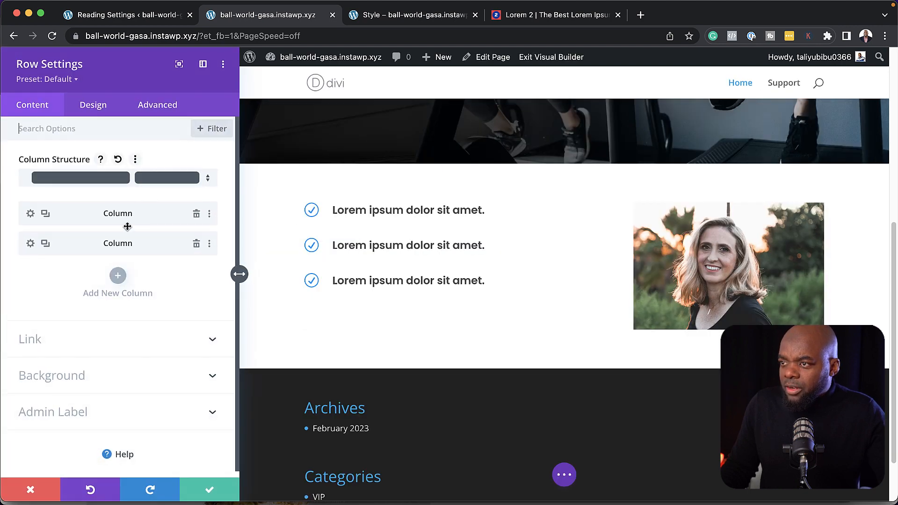
drag(85, 250, 83, 202)
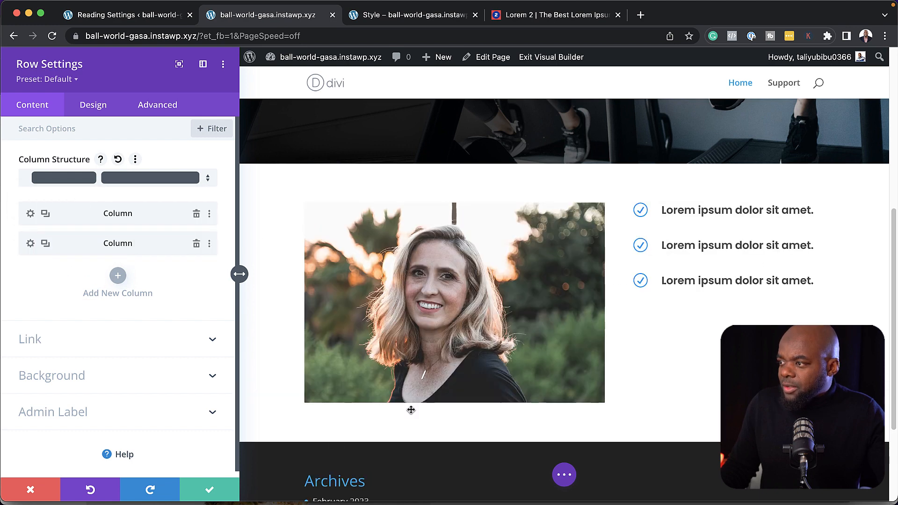
click(210, 490)
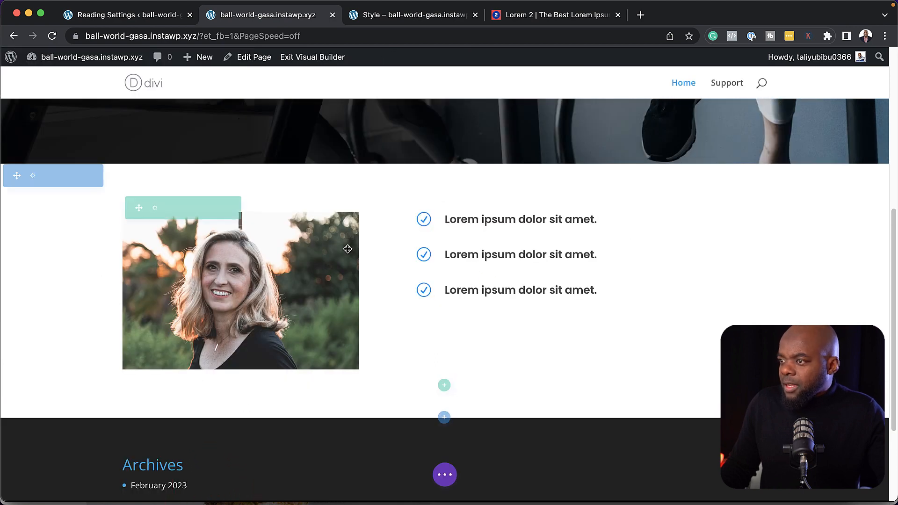
click(186, 209)
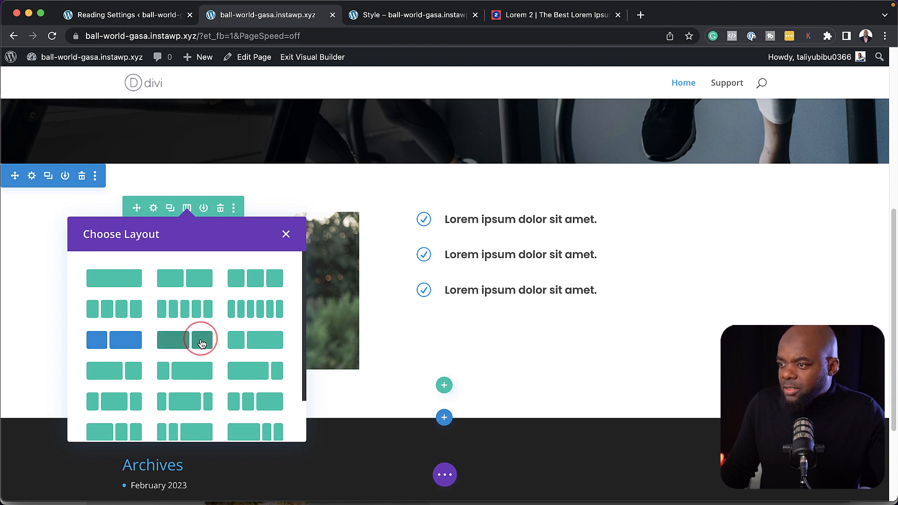
click(202, 344)
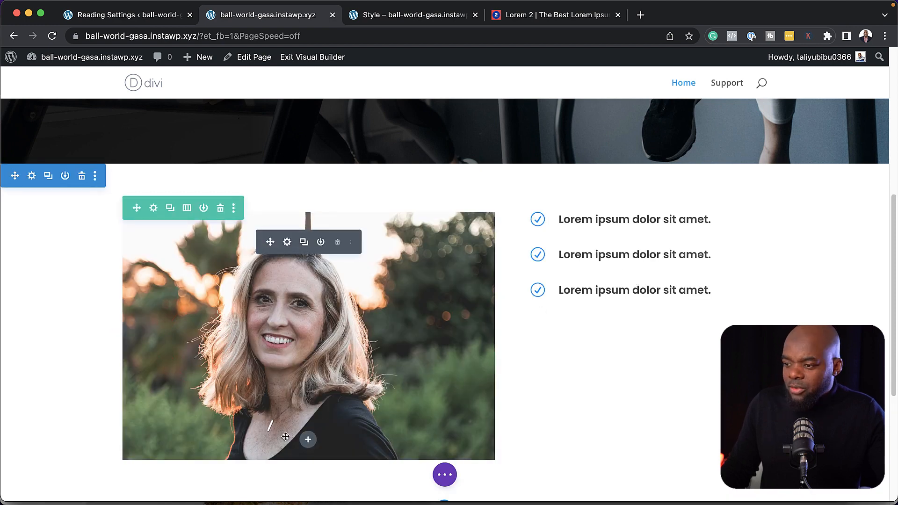
Add a new module below the third checklist item and search for 'tex'
click(536, 16)
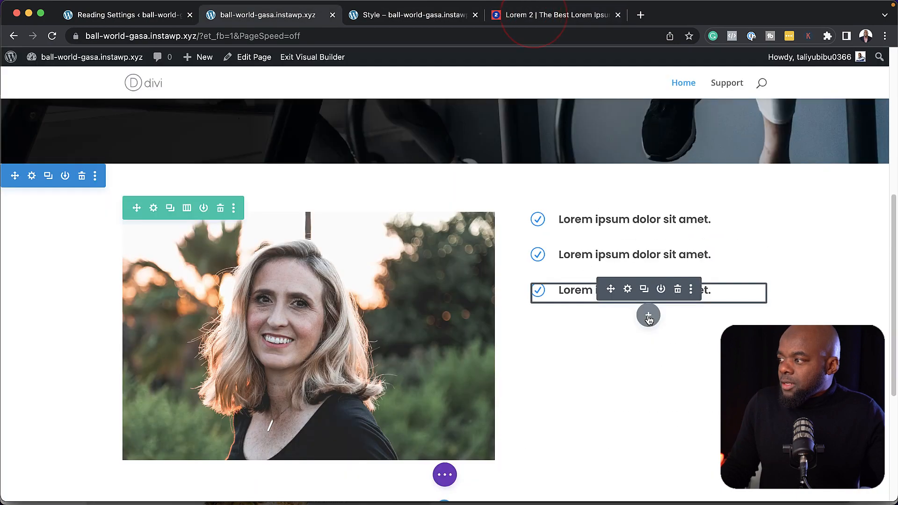
click(647, 315)
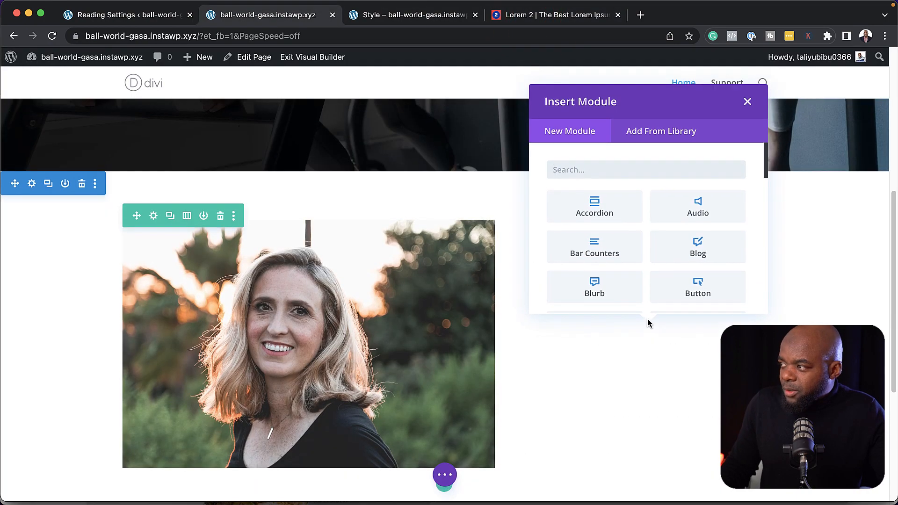
text(te)
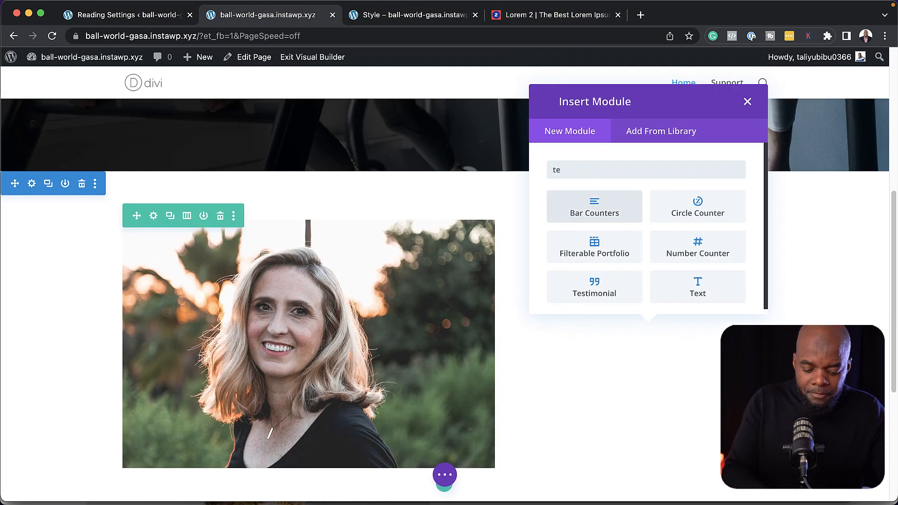
text(x)
Insert a Text module with a pasted Lorem paragraph, splitting off its first sentence as a Heading 3
click(614, 209)
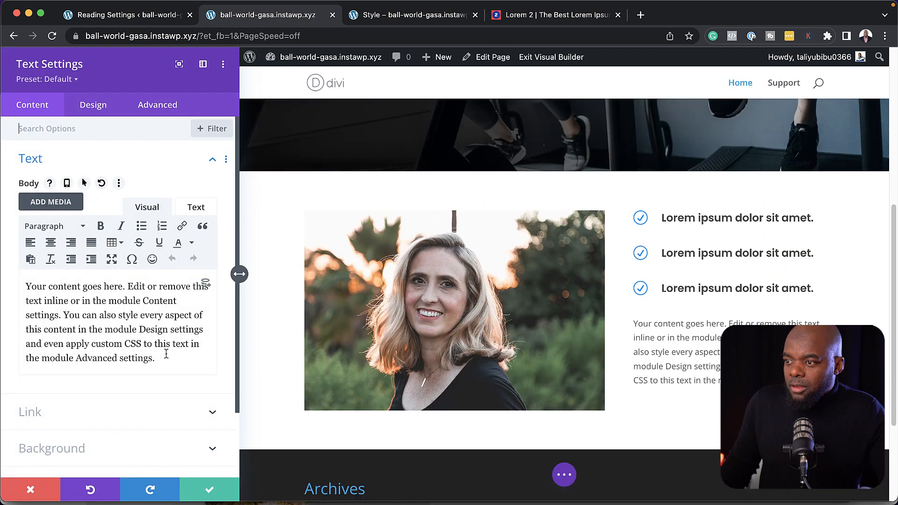
drag(166, 354, 16, 288)
text(Quisque volutpat mattis eros. Nullam malesuada erat ut turpis. Suspendisse urna nibh, viverra non, semper suscipit, posuere a, pede.)
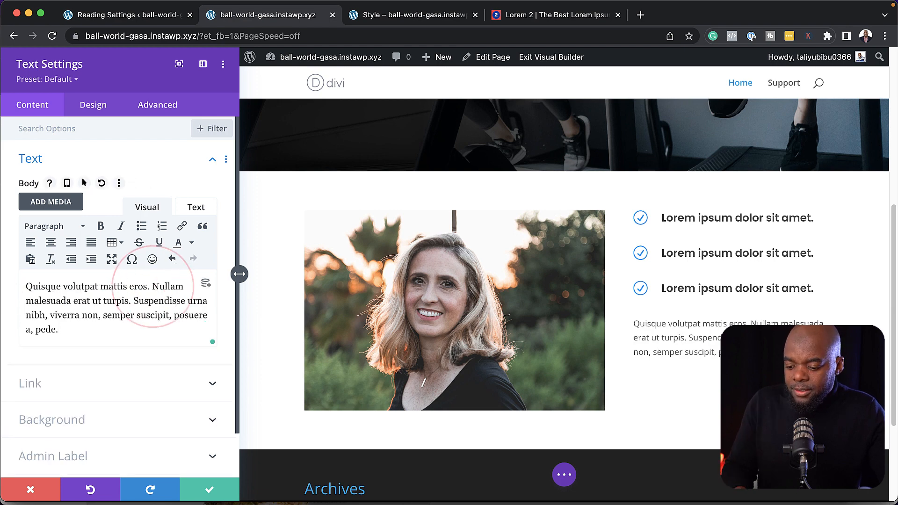
key(Return)
triple_click(162, 286)
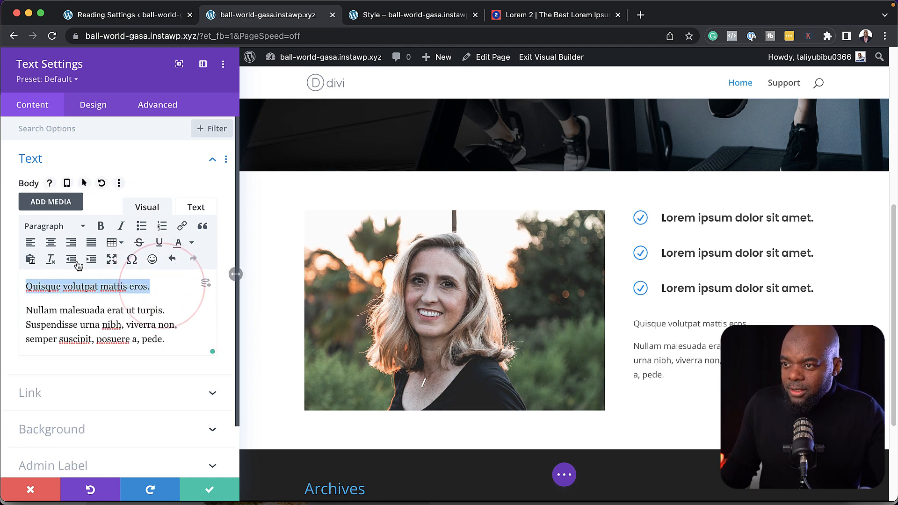
click(58, 227)
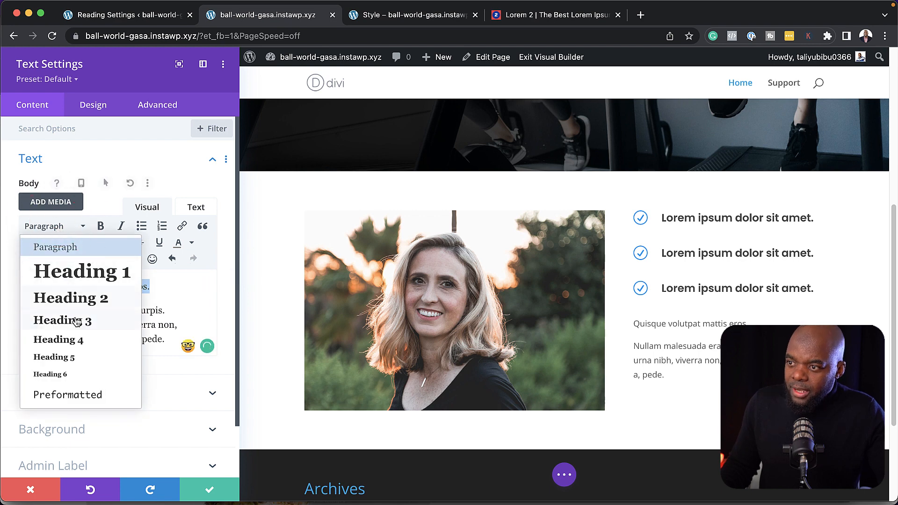
click(77, 321)
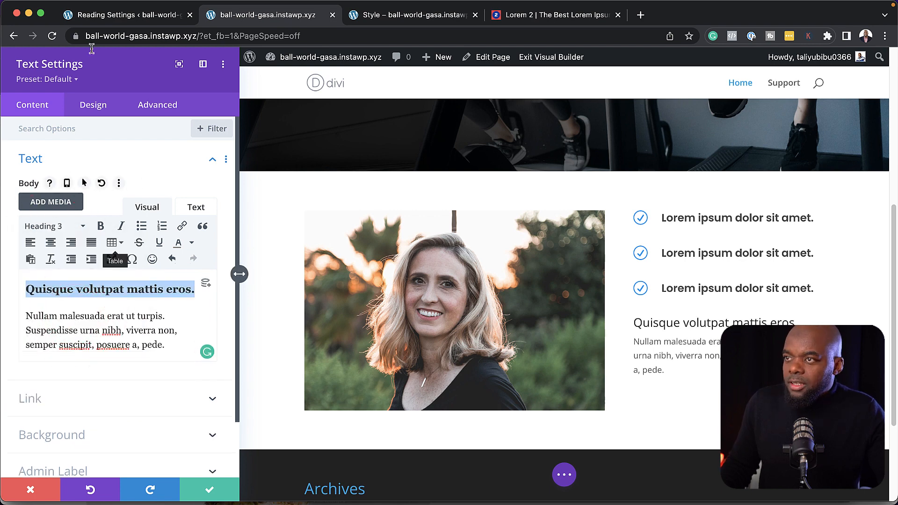
Apply the Text preset, save the block, and move it above the checkmark list
click(70, 79)
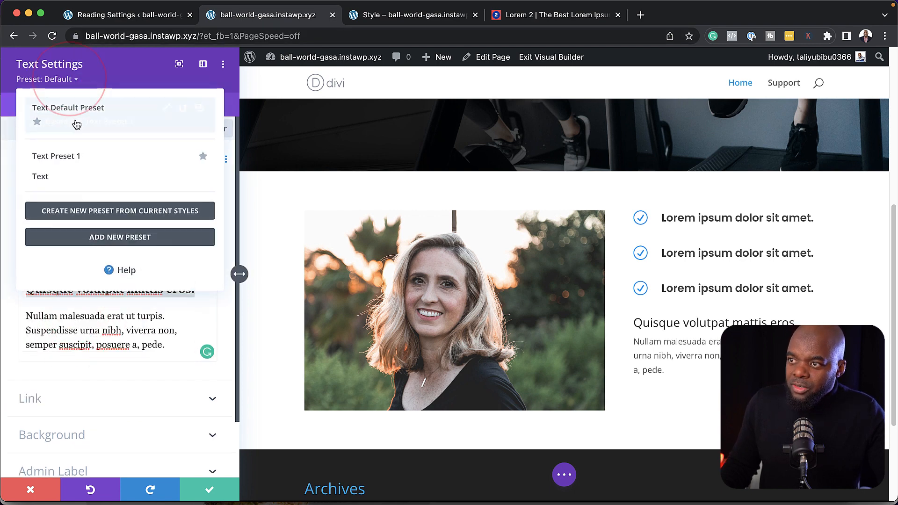
click(60, 181)
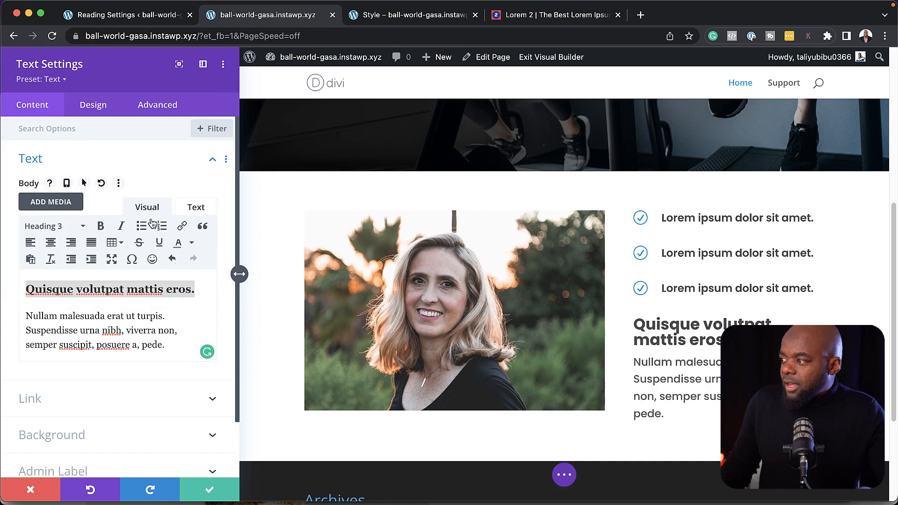
click(210, 490)
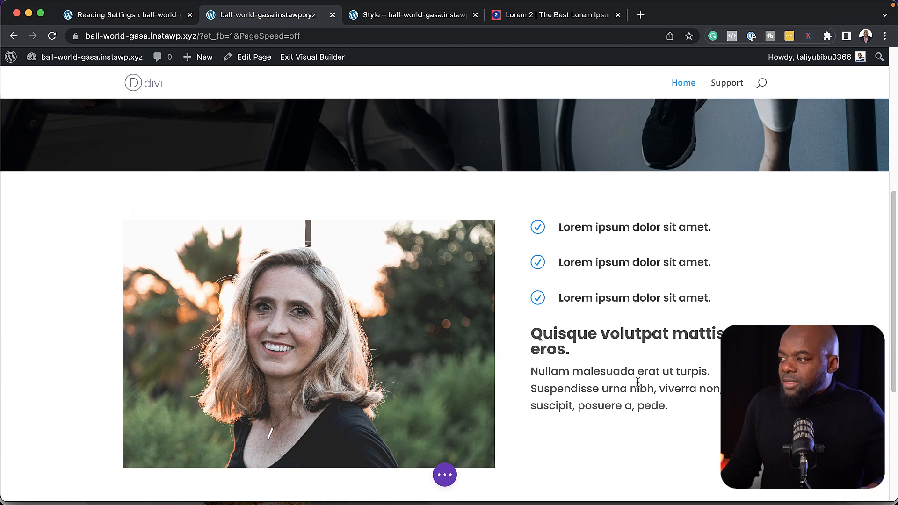
drag(612, 356, 603, 228)
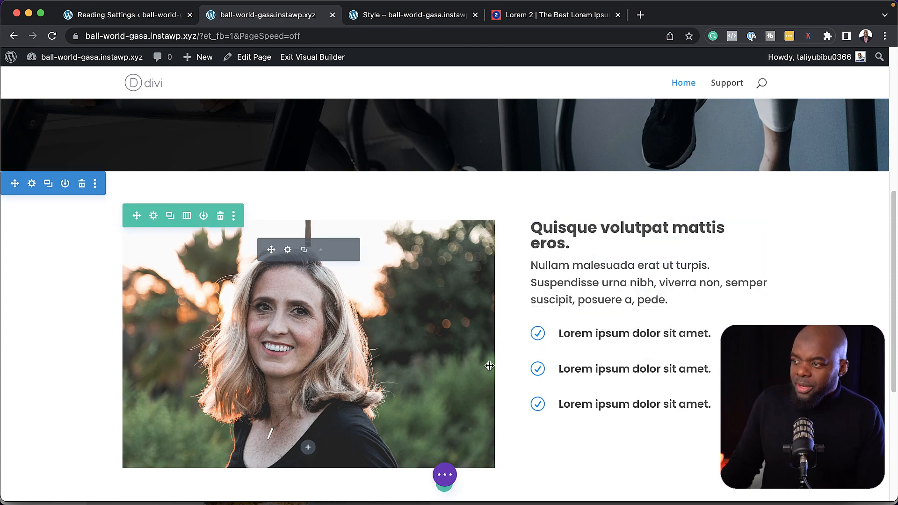
scroll(520, 293, up, 5)
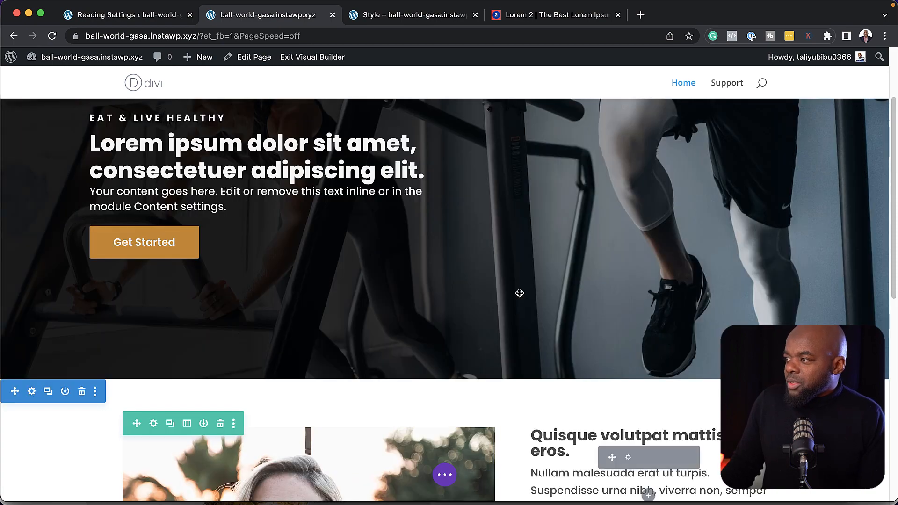
scroll(520, 328, down, 5)
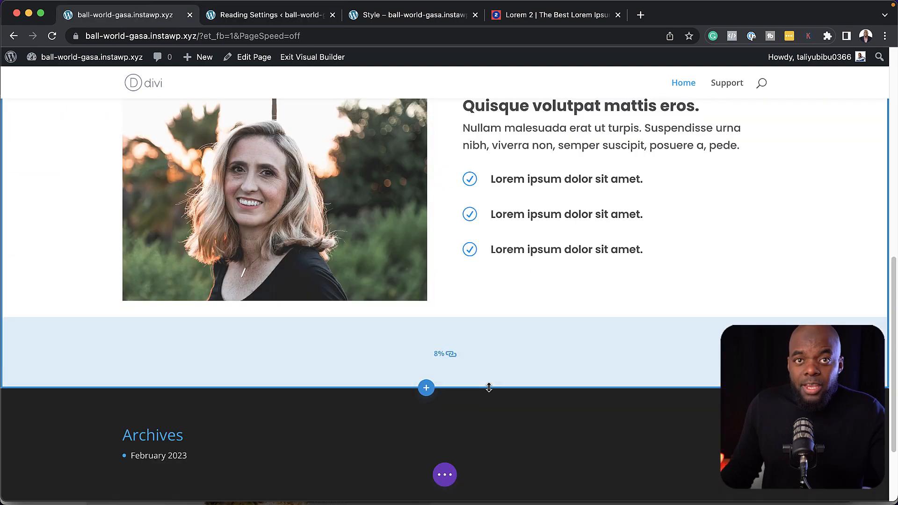
Add a regular section with a one-column row holding a Testimonial module
click(426, 389)
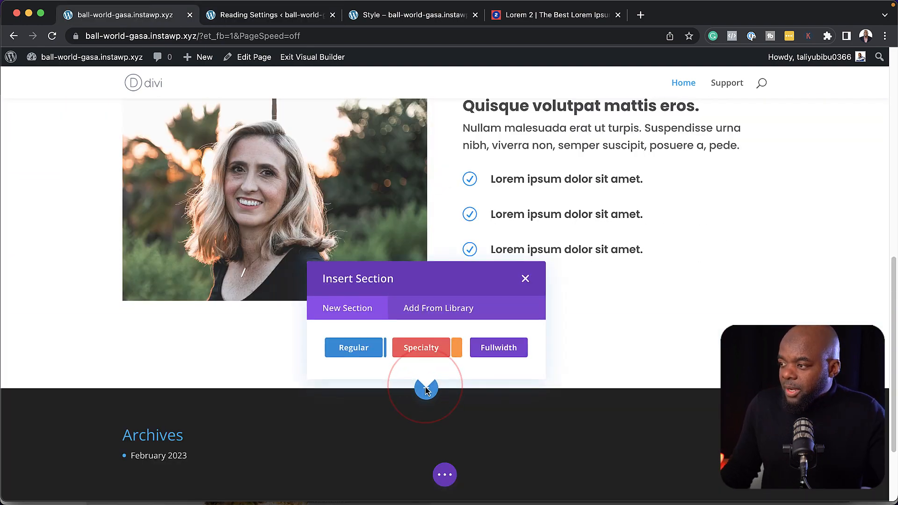
click(357, 350)
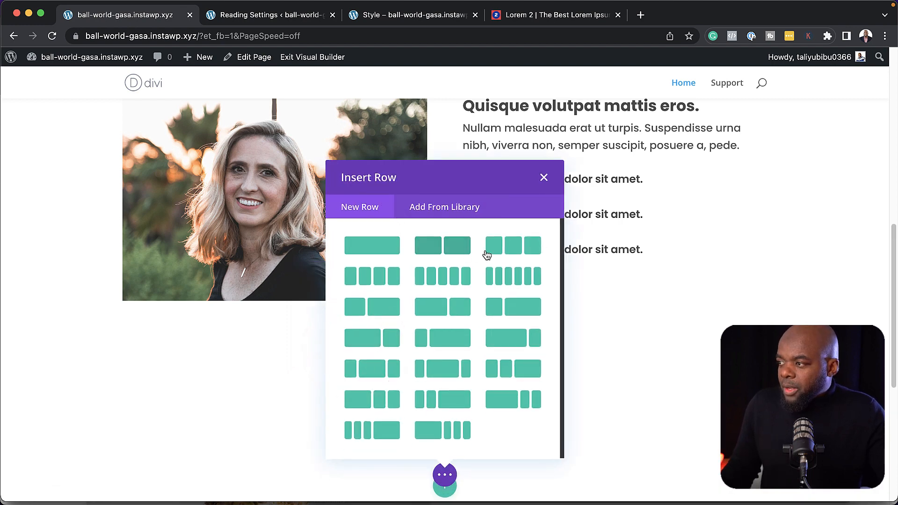
click(371, 249)
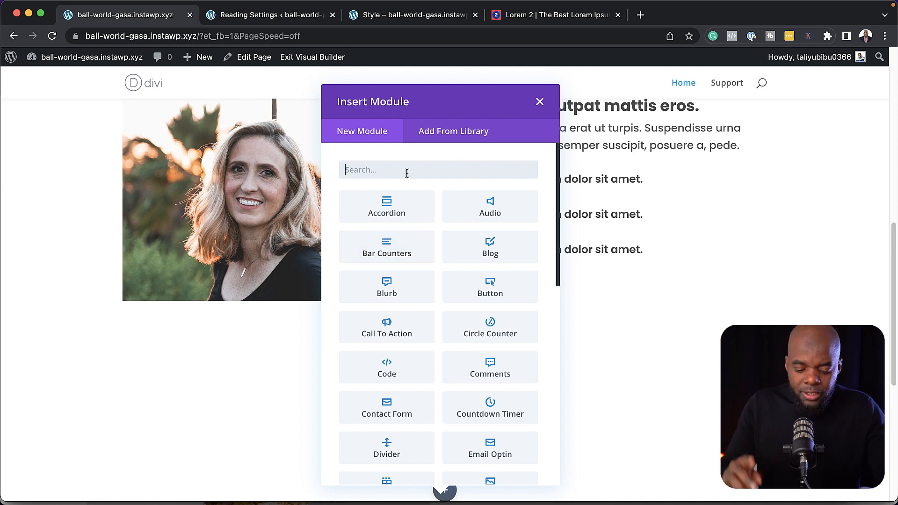
text(tes)
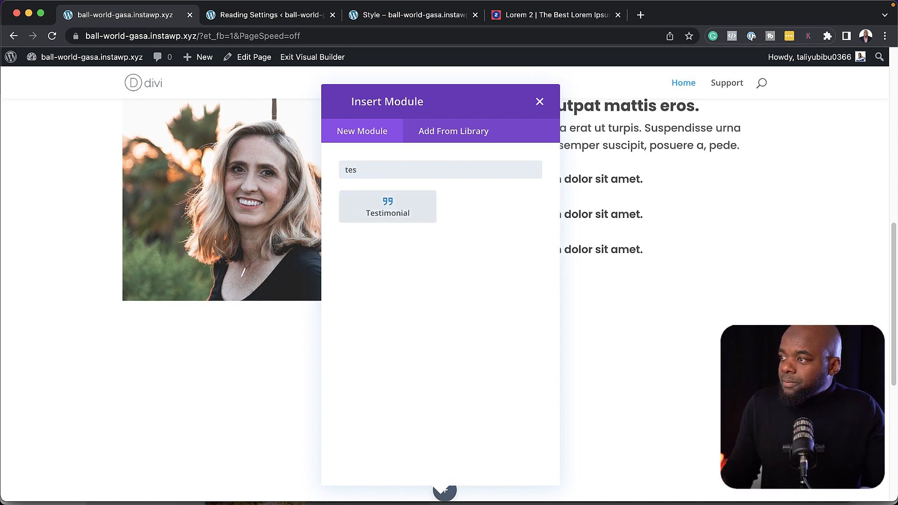
click(397, 213)
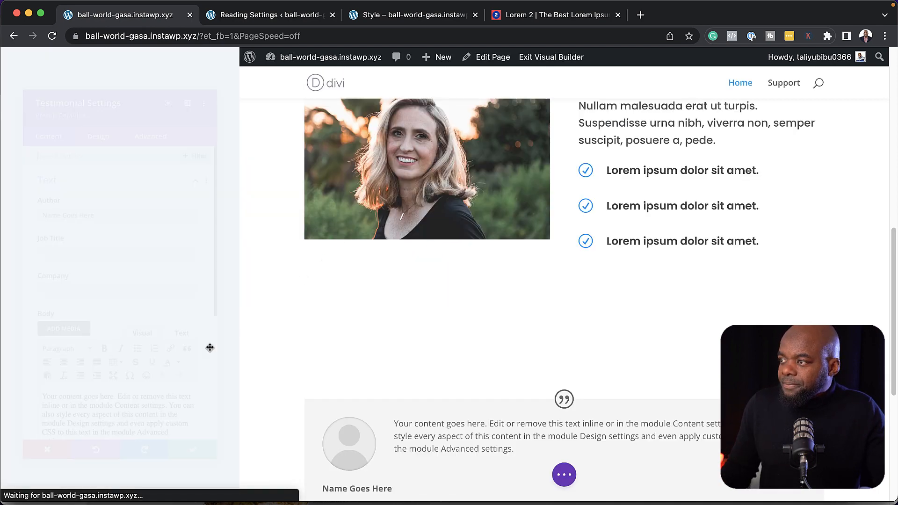
Paste a short quote as the testimonial body and enter the author name
drag(158, 333, 6, 259)
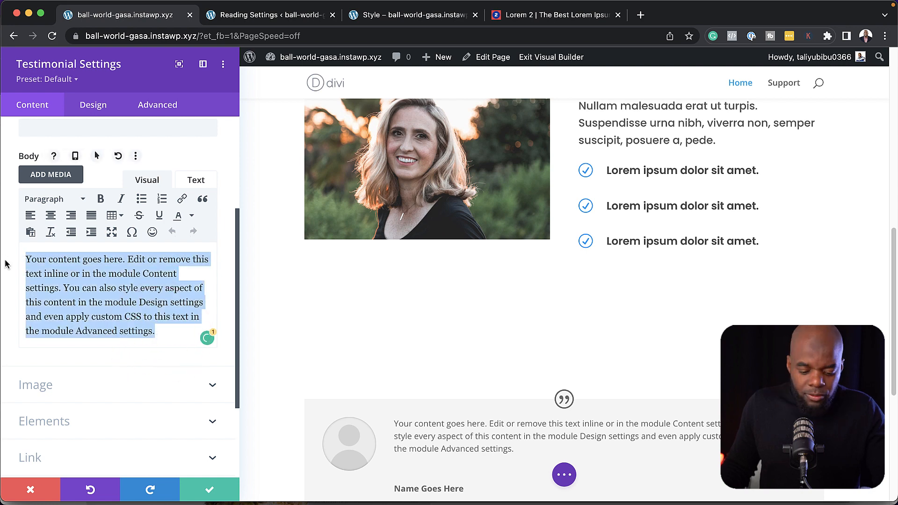
text(Donec nec justo eget felis facilisis fermentum. Aliquam porttitor mauris sit amet orci.)
scroll(106, 301, up, 5)
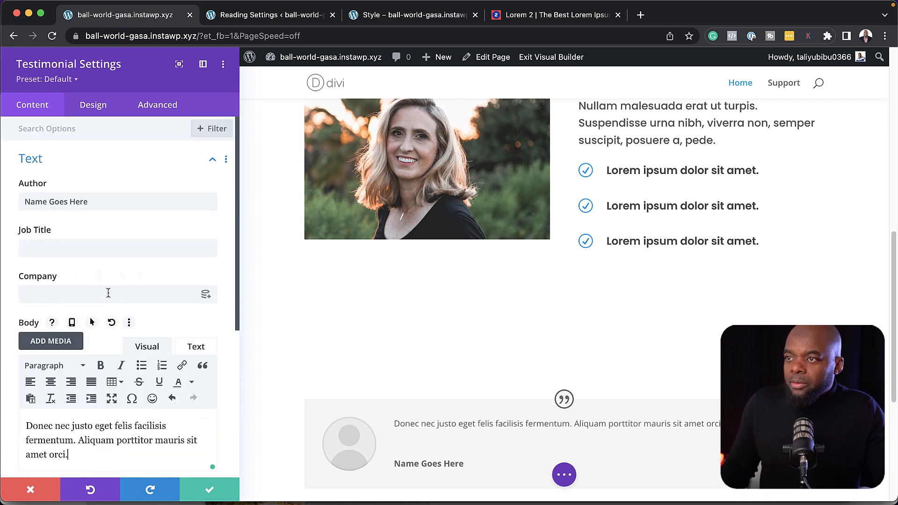
drag(89, 202, 9, 196)
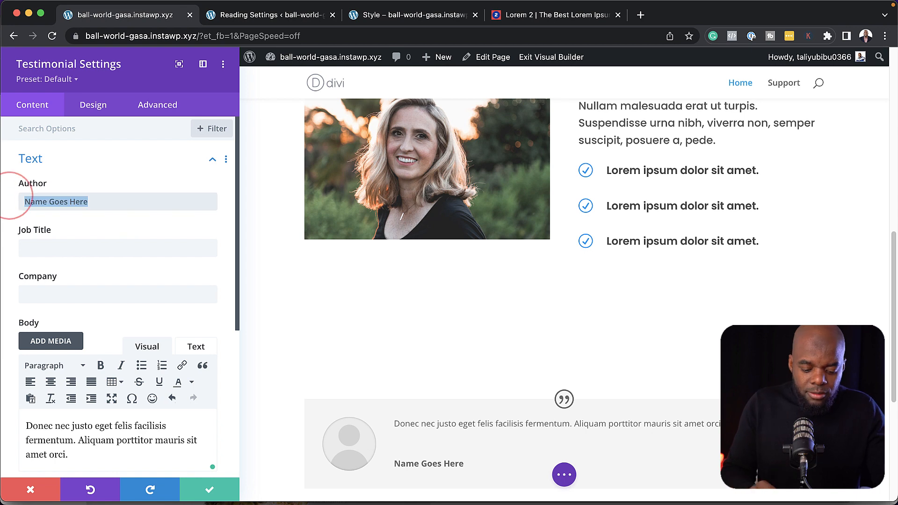
text(Anna)
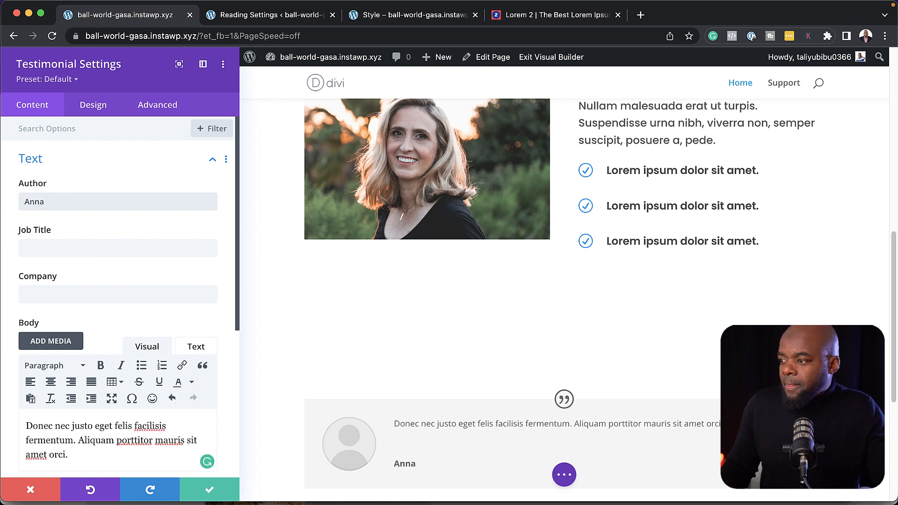
Set the woman-in-glasses photo as the testimonial portrait
scroll(144, 321, down, 5)
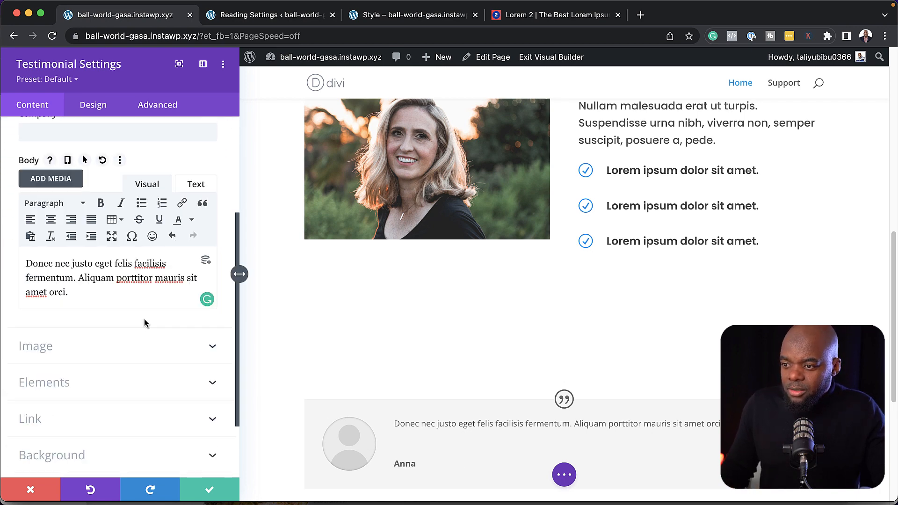
click(66, 351)
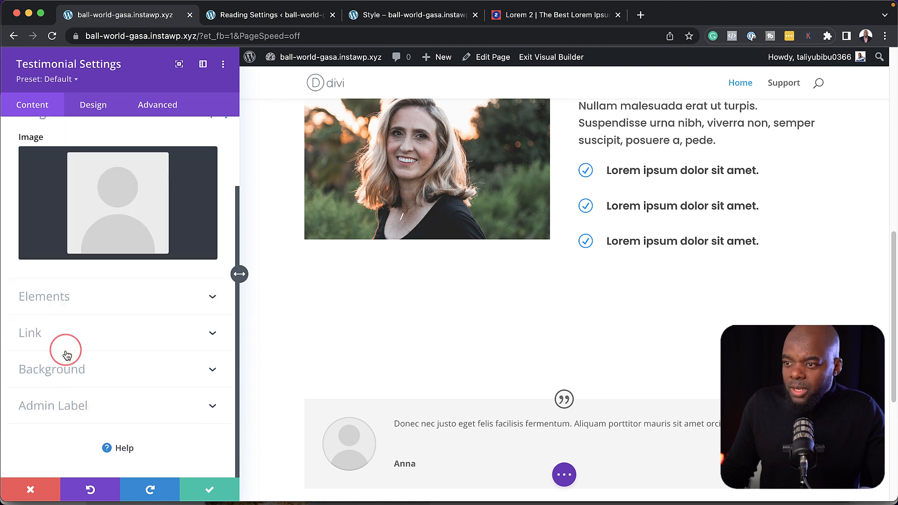
click(124, 216)
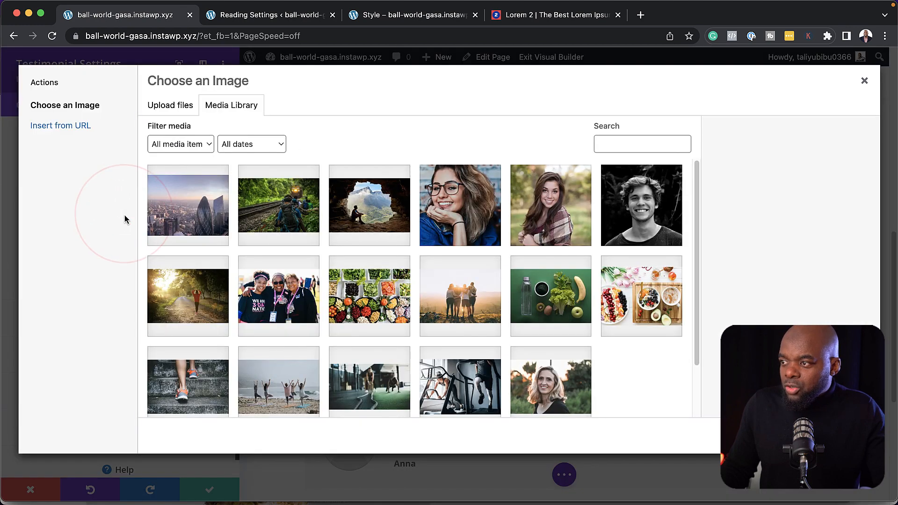
click(468, 214)
click(836, 436)
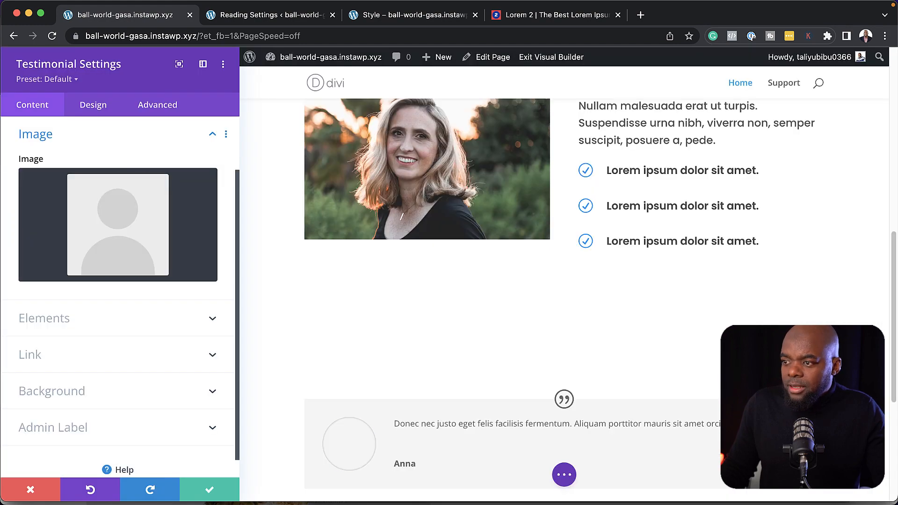
Apply the Testimonial #2 preset for the blue card style and save the testimonial
click(71, 80)
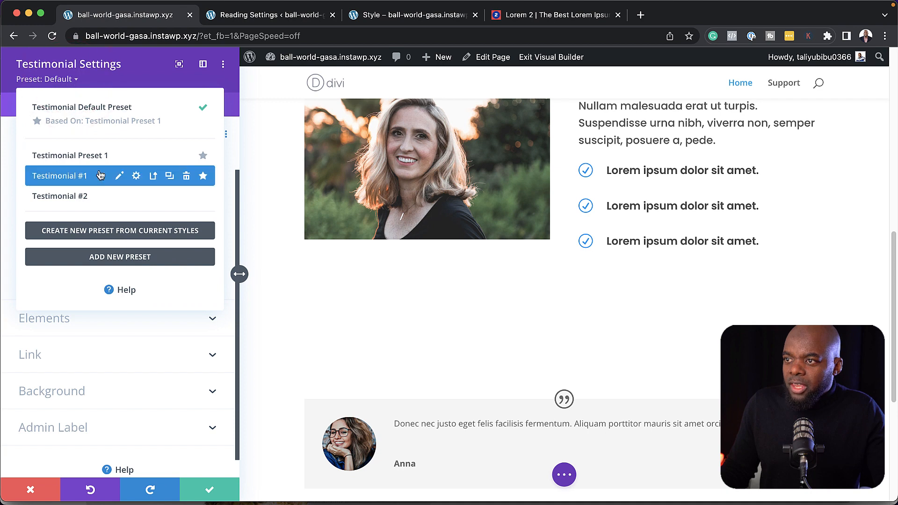
mouse_move(100, 200)
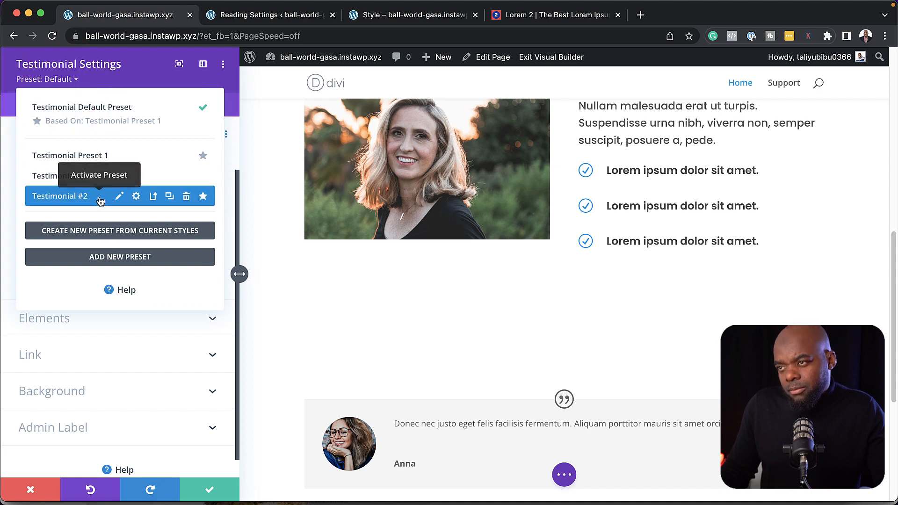
click(100, 200)
scroll(425, 345, down, 5)
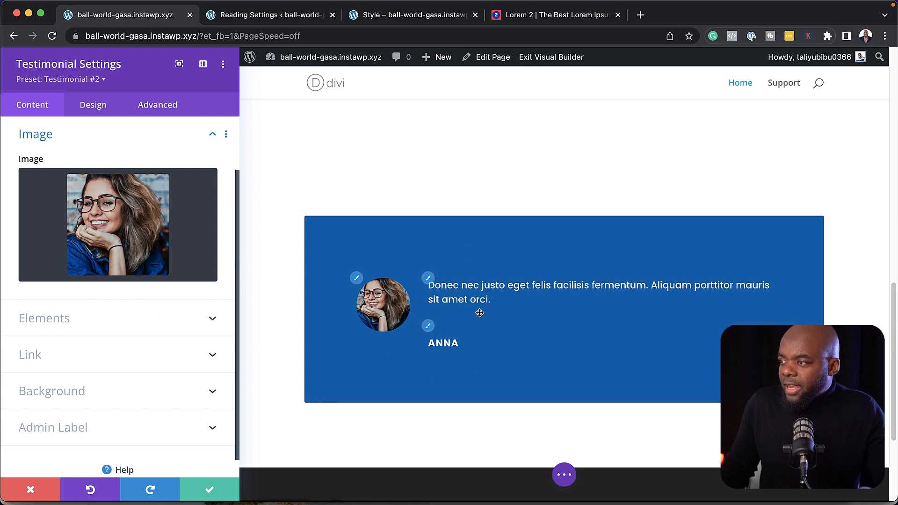
click(210, 492)
Duplicate the testimonial column twice in Row Settings to get three identical blue cards, then save
scroll(305, 352, down, 2)
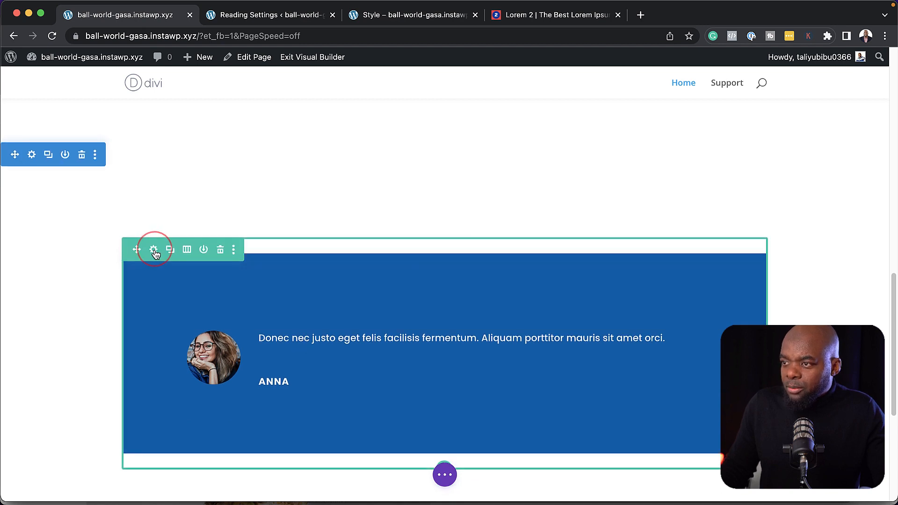
click(155, 253)
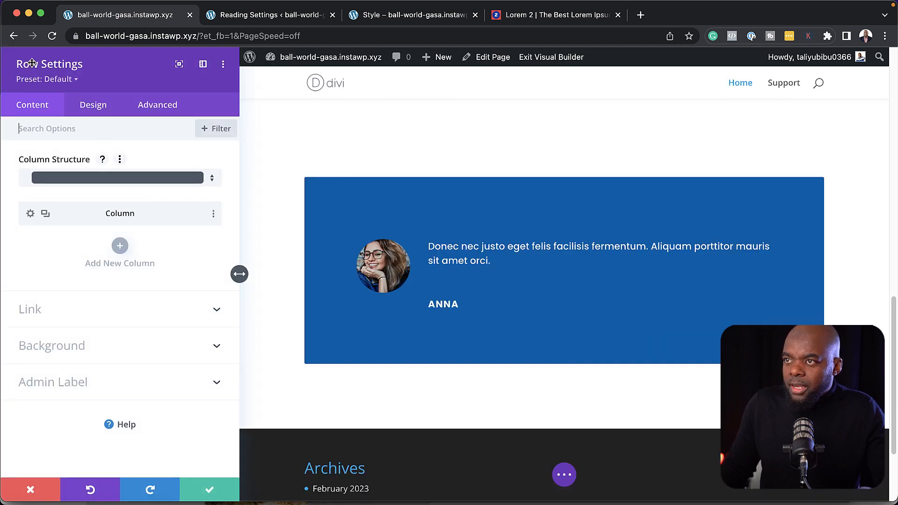
click(46, 214)
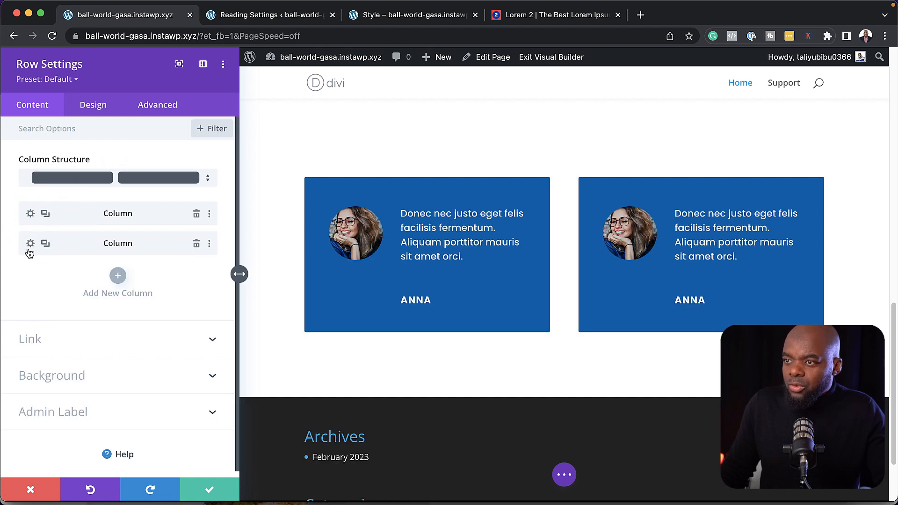
click(45, 244)
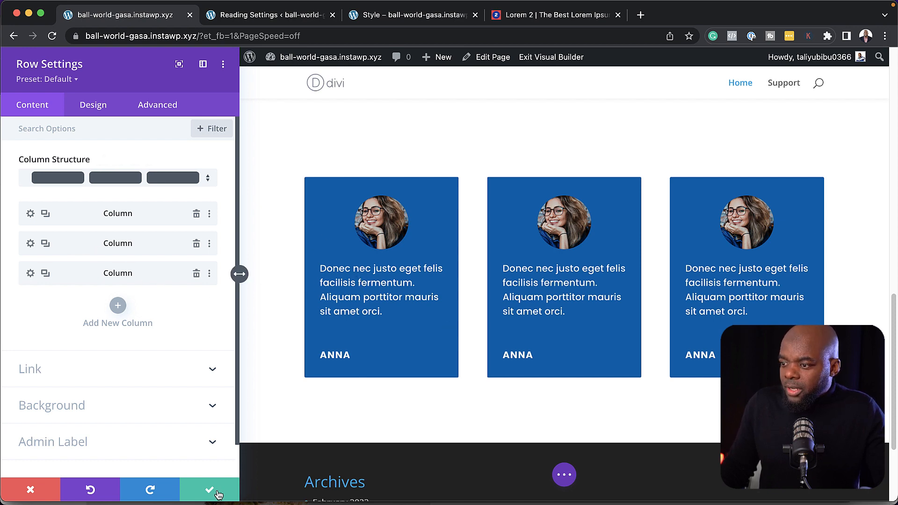
click(219, 492)
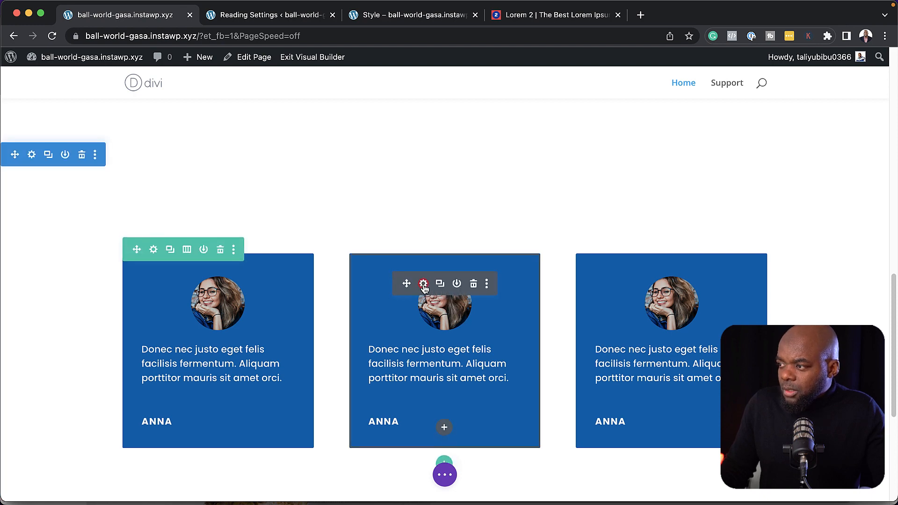
Replace the middle testimonial's portrait with the woman-in-plaid photo
click(424, 284)
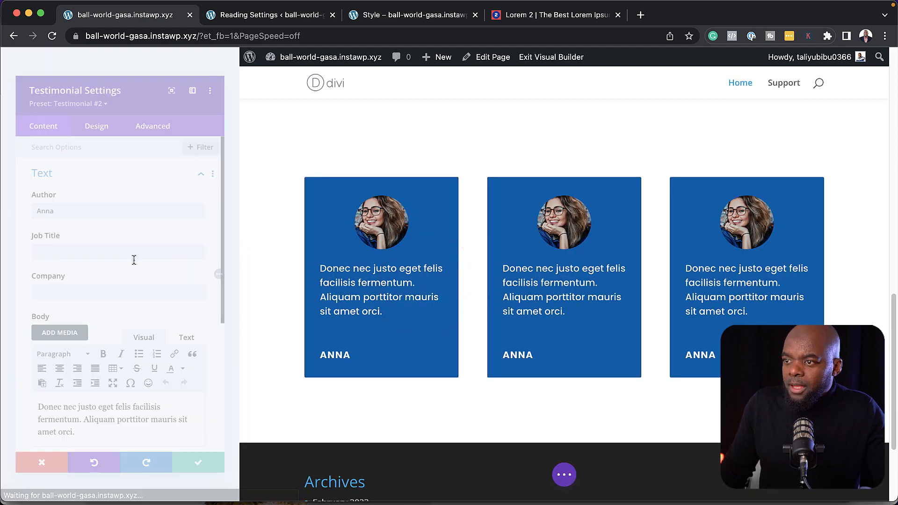
scroll(105, 330, down, 5)
click(85, 344)
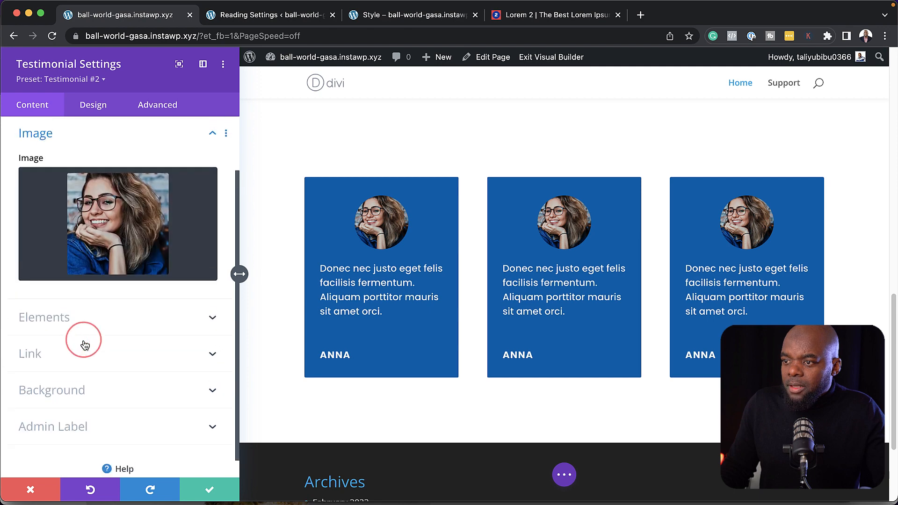
click(94, 241)
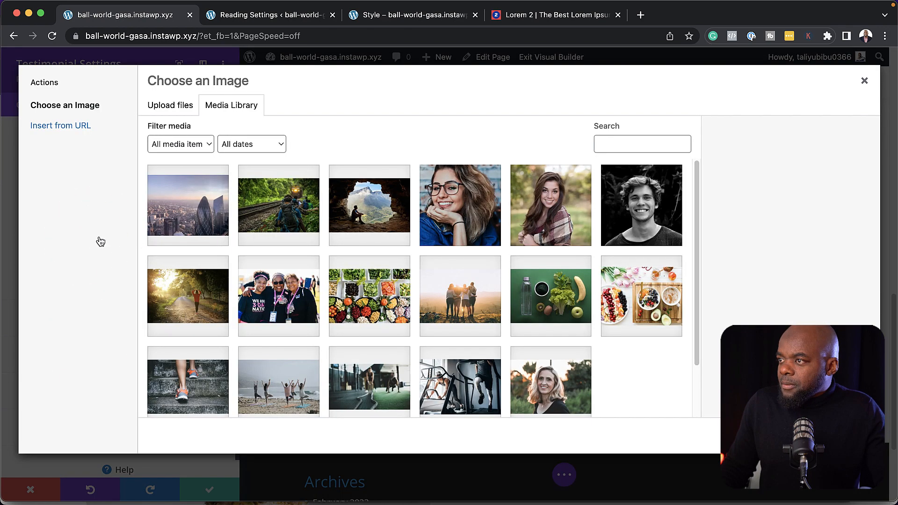
click(561, 225)
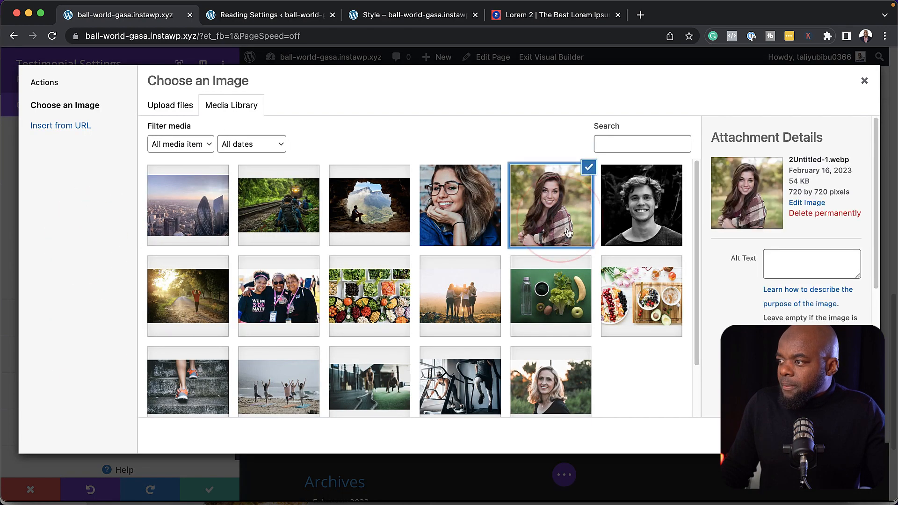
click(840, 436)
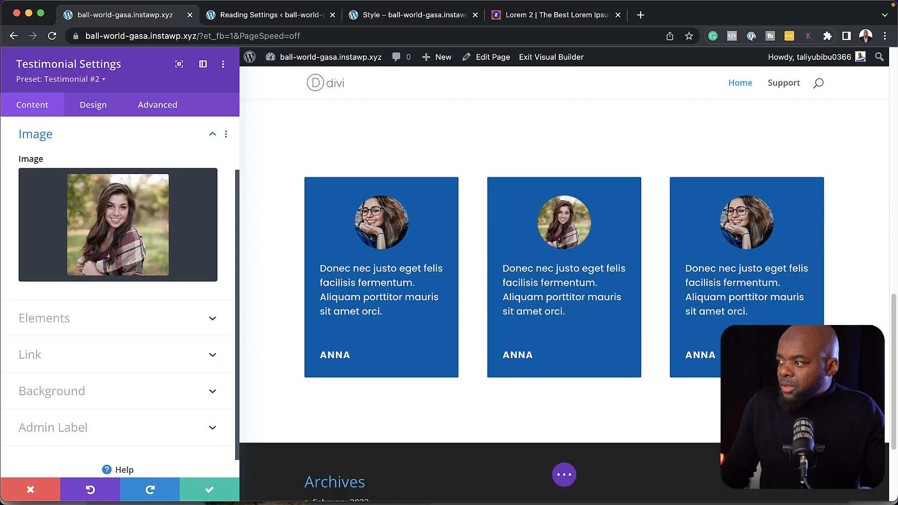
Change the middle testimonial's author name and save the card
scroll(181, 389, up, 3)
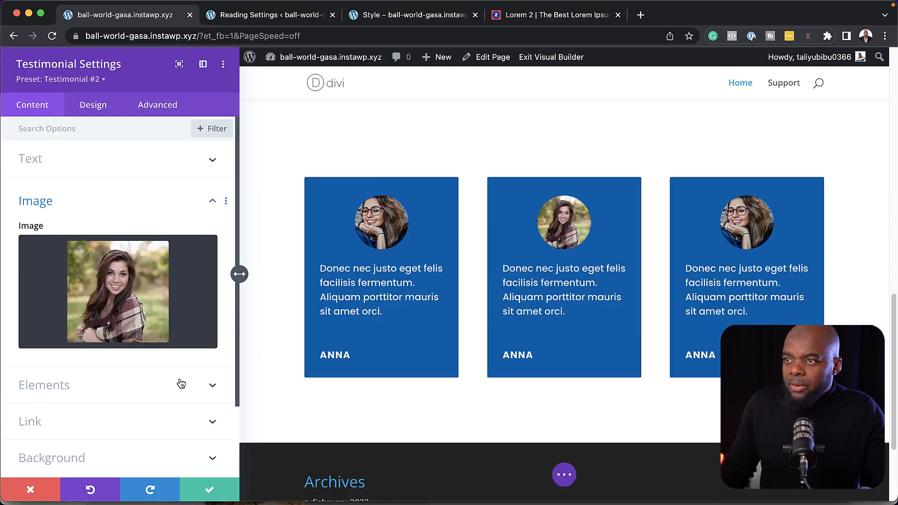
click(97, 158)
double_click(62, 207)
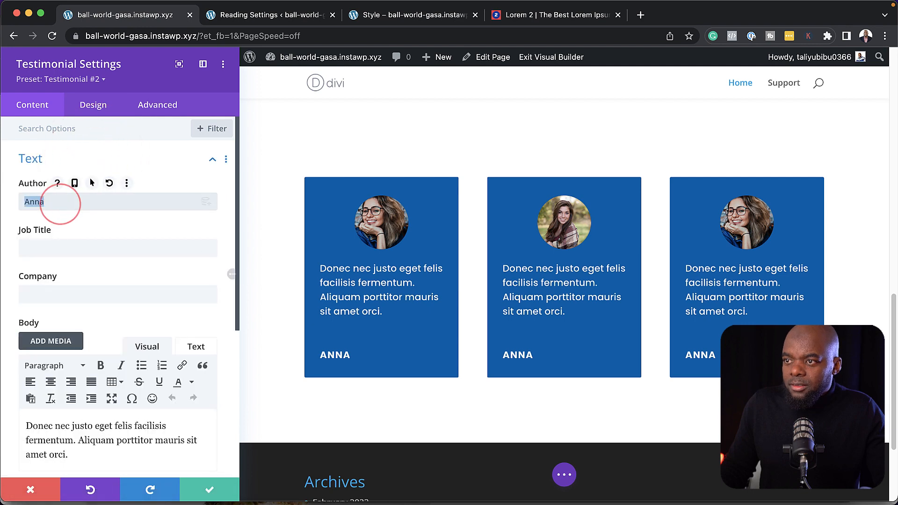
text(Susan)
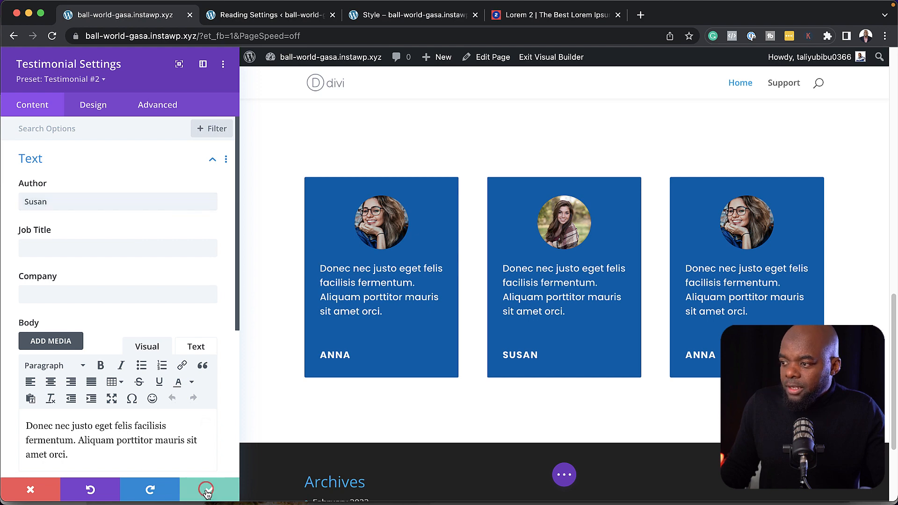
click(208, 492)
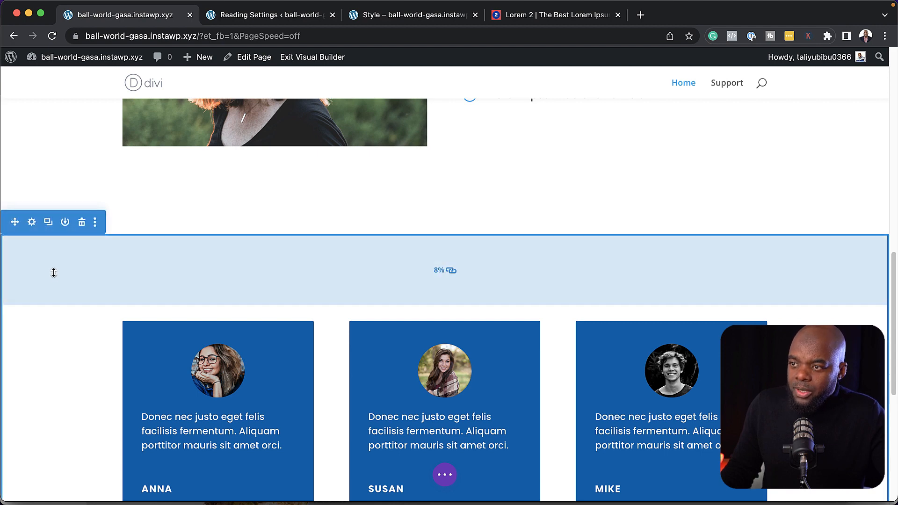
click(32, 223)
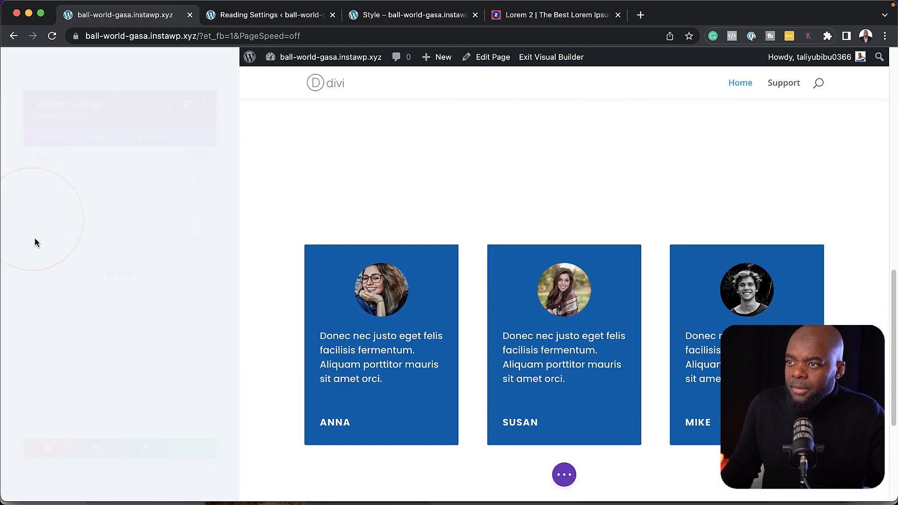
Set the testimonial section's background colour to light grey #f2f2f2 and save the section
click(51, 196)
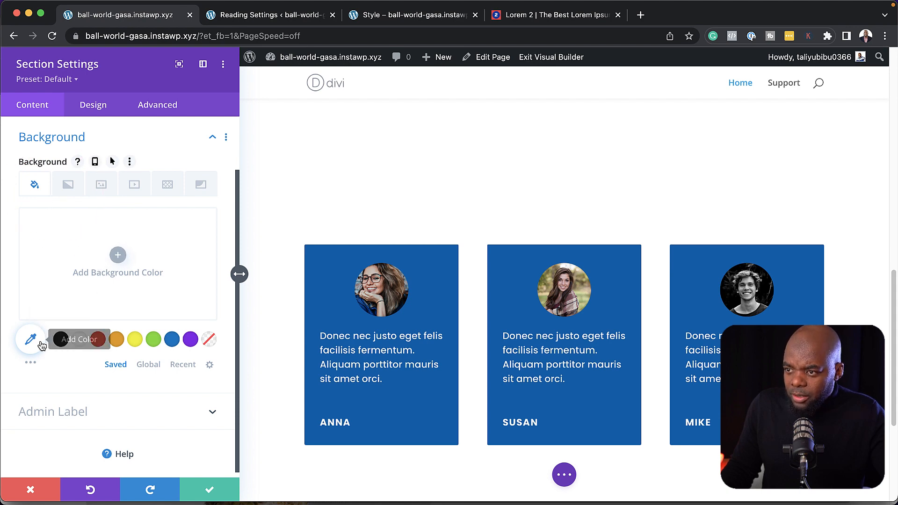
click(62, 343)
click(36, 282)
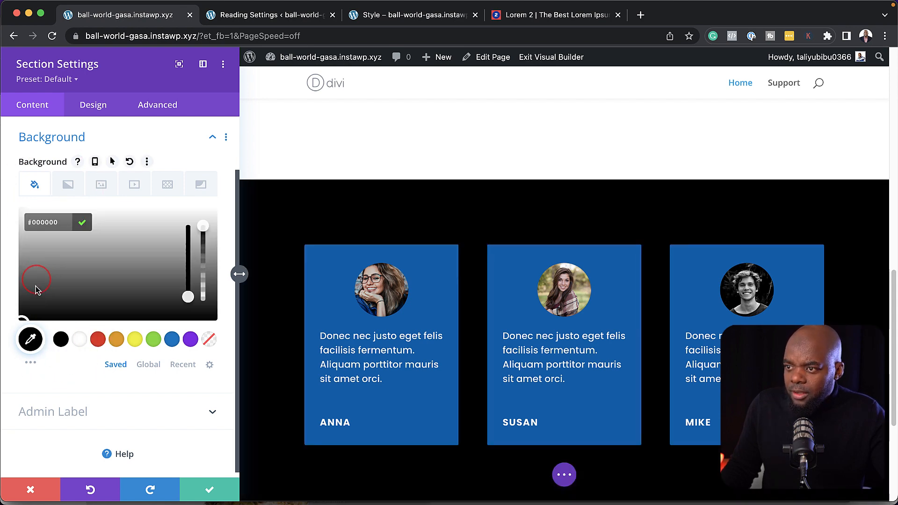
drag(24, 308, 8, 230)
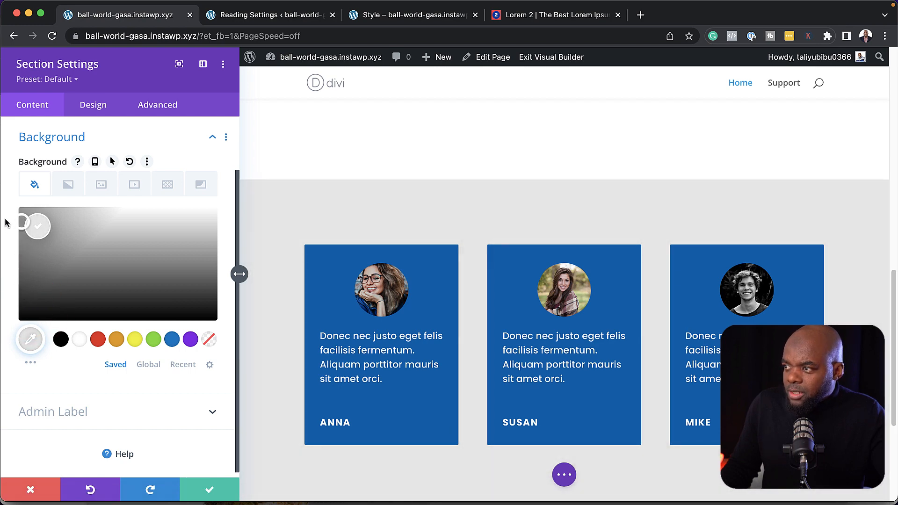
drag(4, 217, 5, 216)
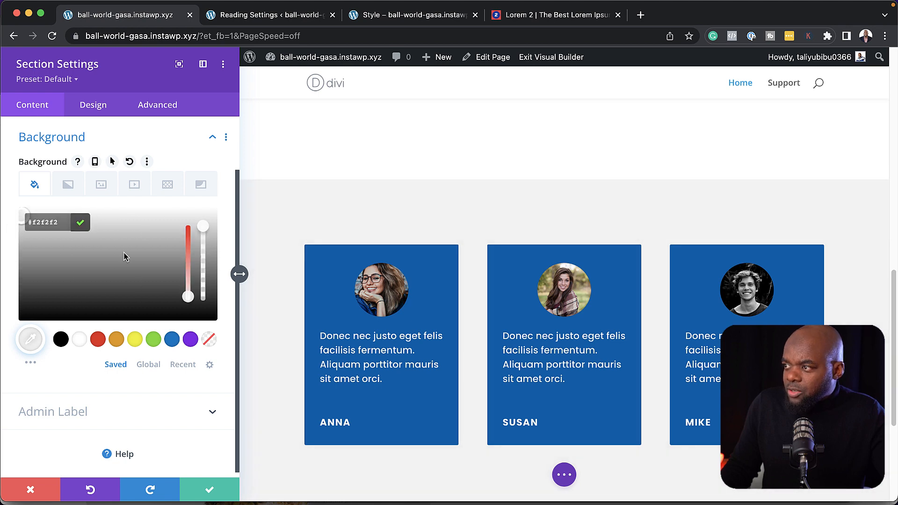
click(210, 489)
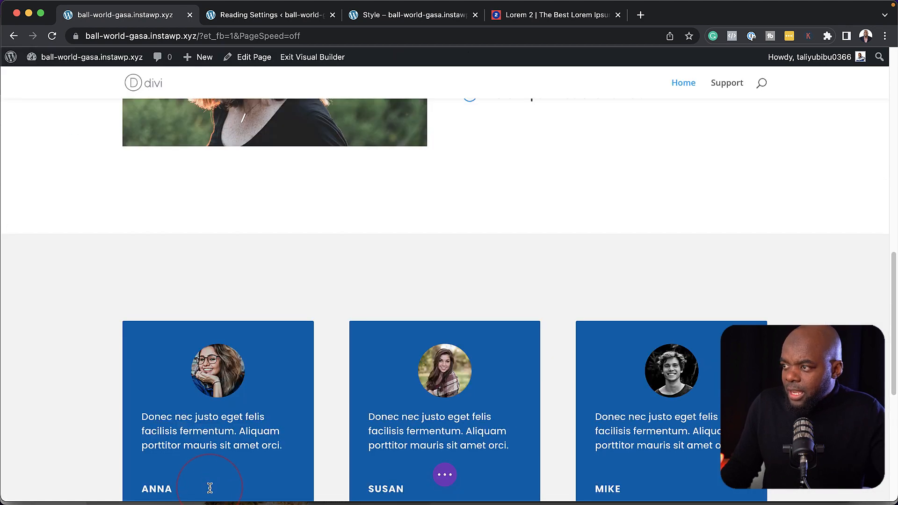
scroll(490, 309, down, 4)
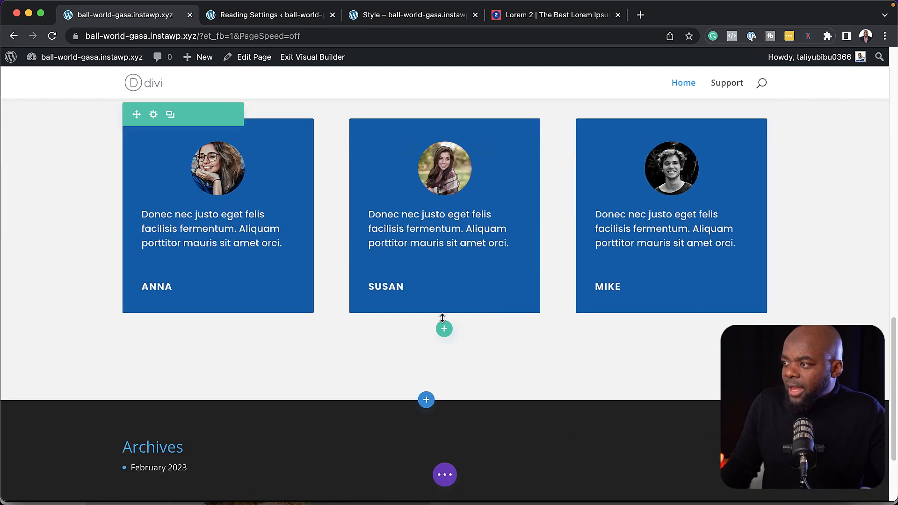
Add a new single-column row with a Text module below the testimonial cards
scroll(488, 251, up, 1)
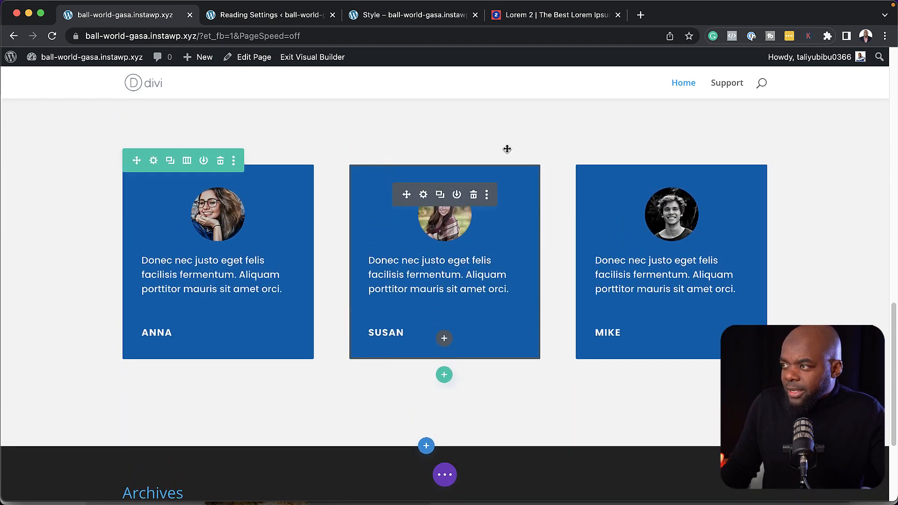
click(445, 375)
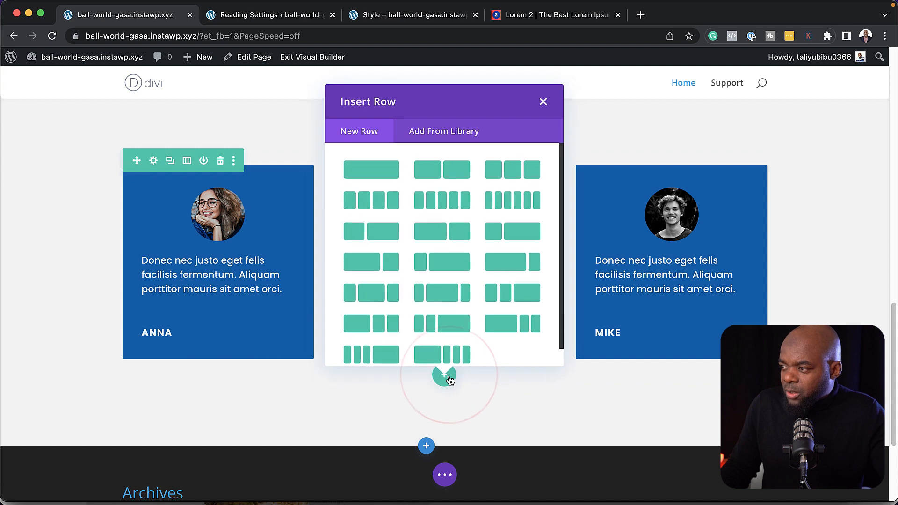
click(378, 177)
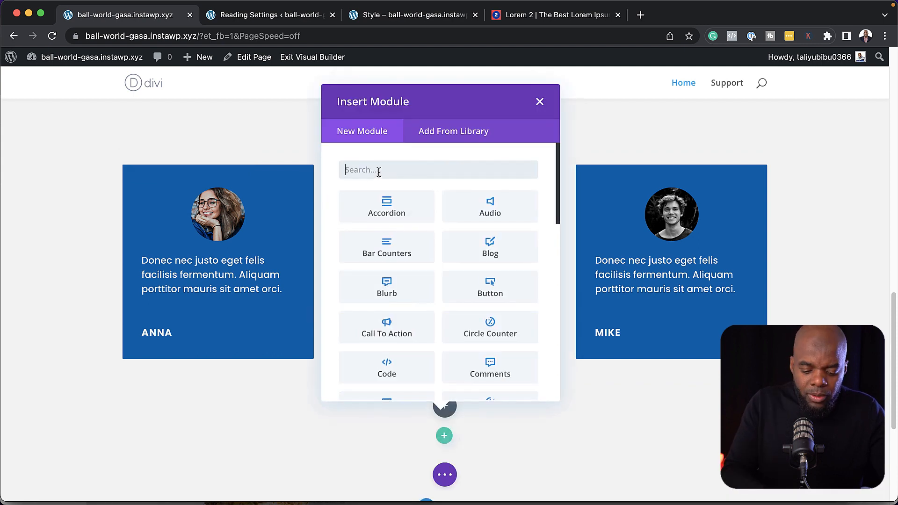
text(text)
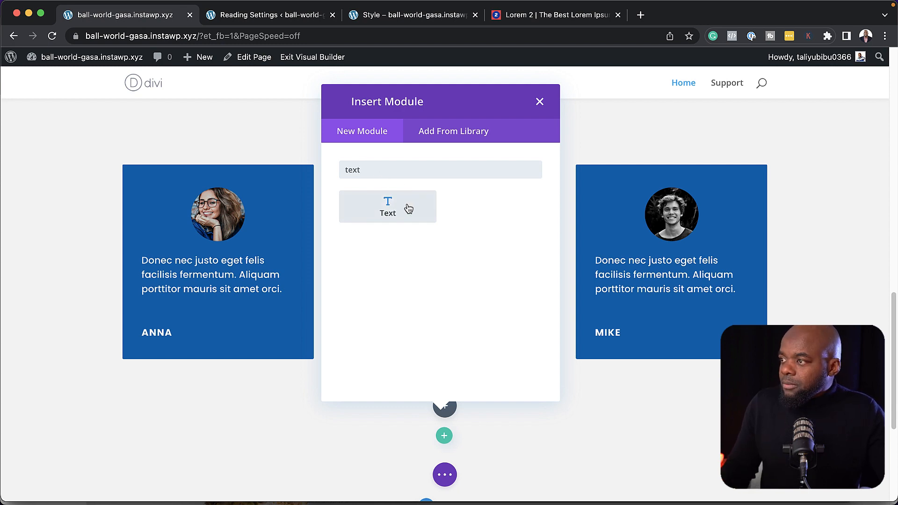
click(408, 208)
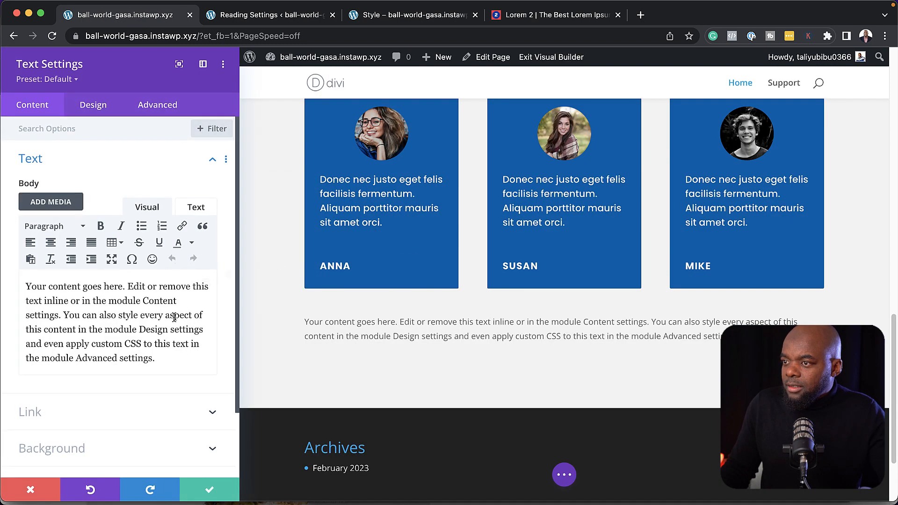
Replace the placeholder text with a 'Testimonial' Heading 3 and the pasted Lorem paragraph
click(128, 285)
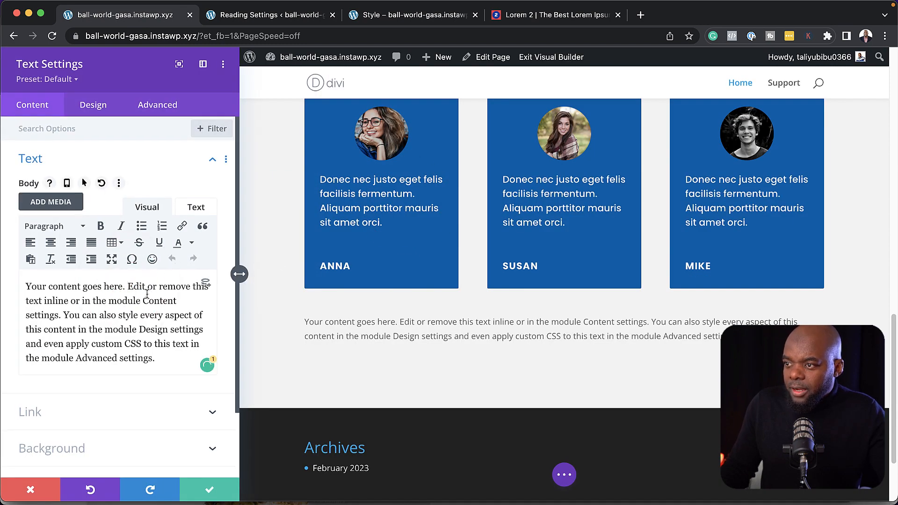
key(Return)
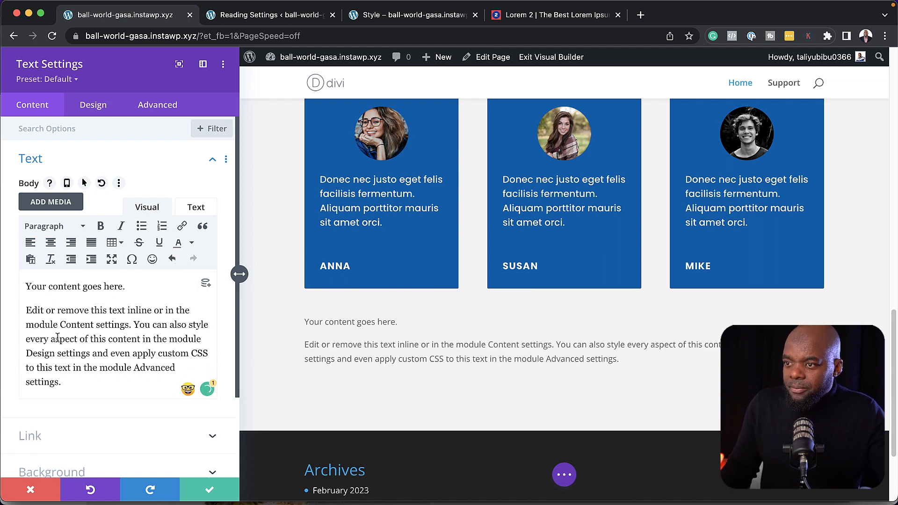
drag(65, 385, 10, 312)
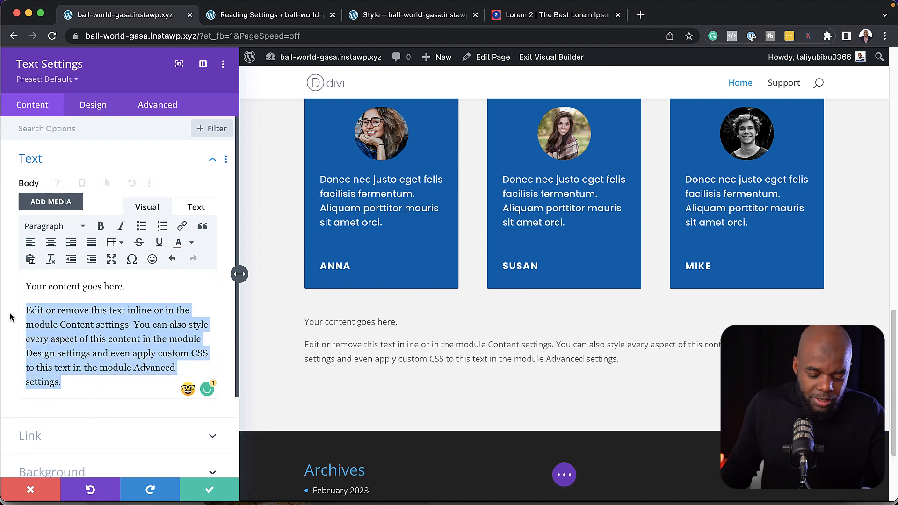
text(Donec nec justo eget felis facilisis fermentum. Aliquam porttitor mauris sit amet orci.)
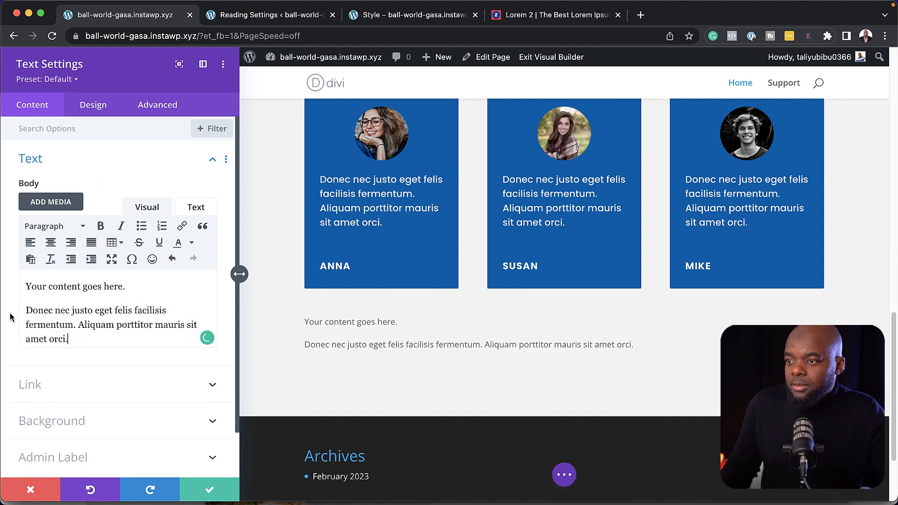
triple_click(131, 287)
text(T)
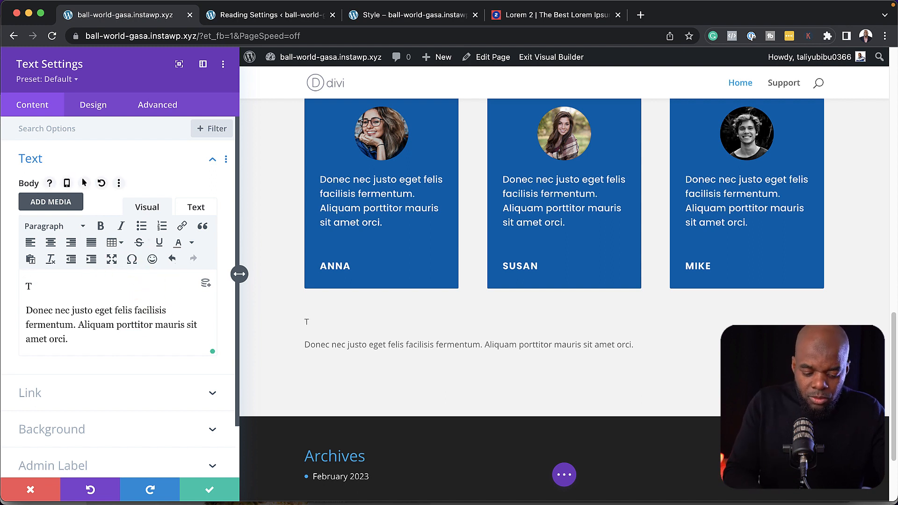
text(estimonial)
key(super+shift+Left)
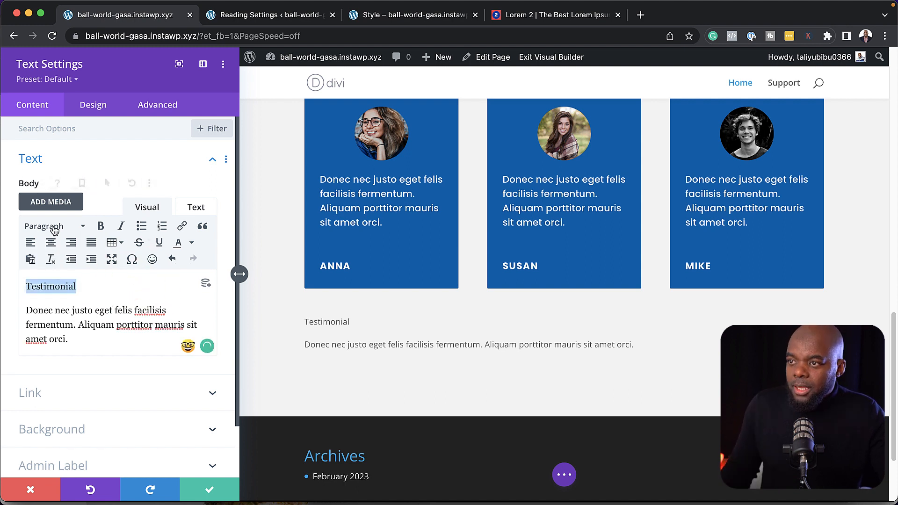
click(54, 226)
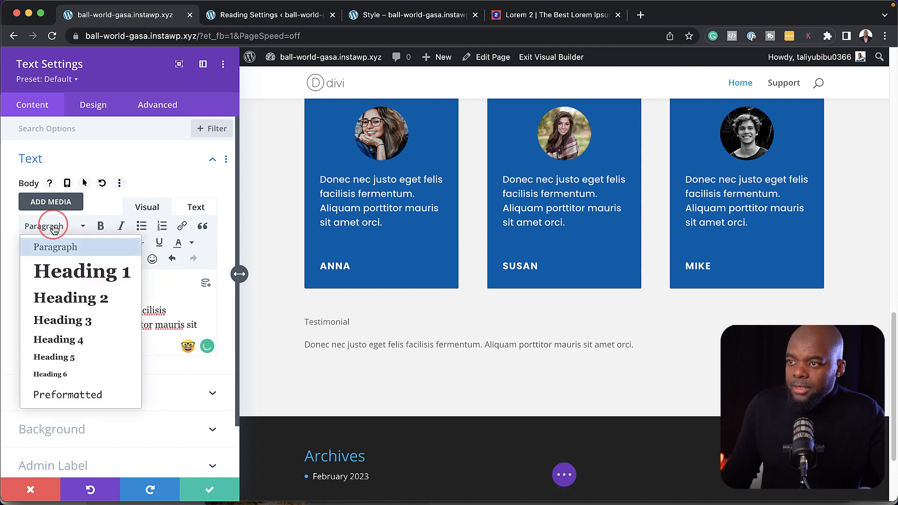
click(75, 320)
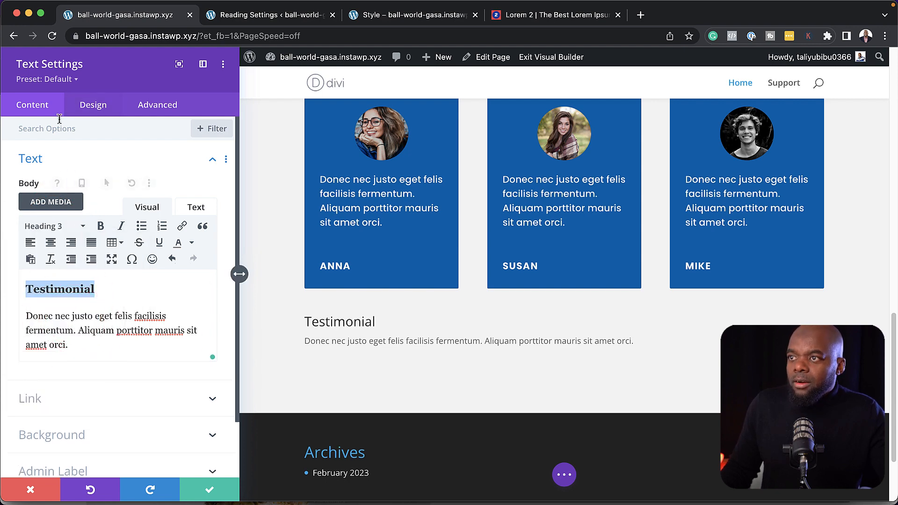
Apply the Text preset, center the heading and paragraph, and save the module
click(73, 81)
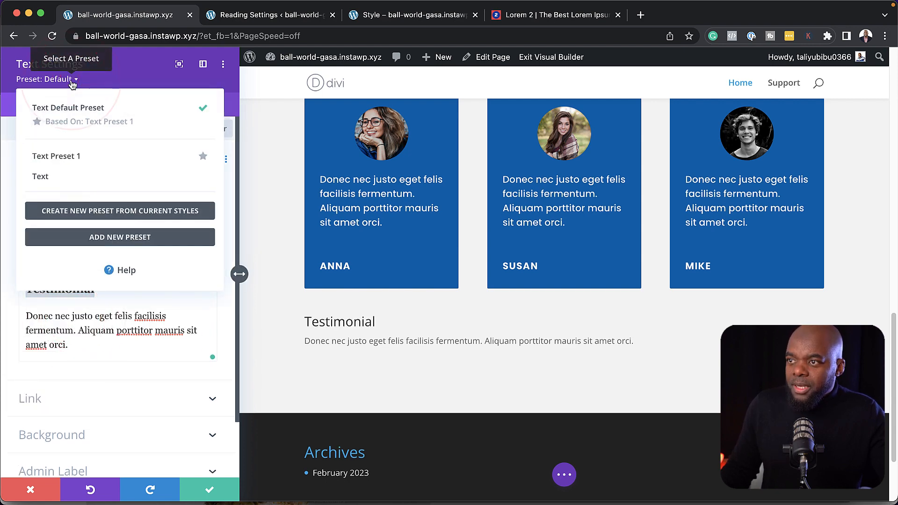
click(62, 179)
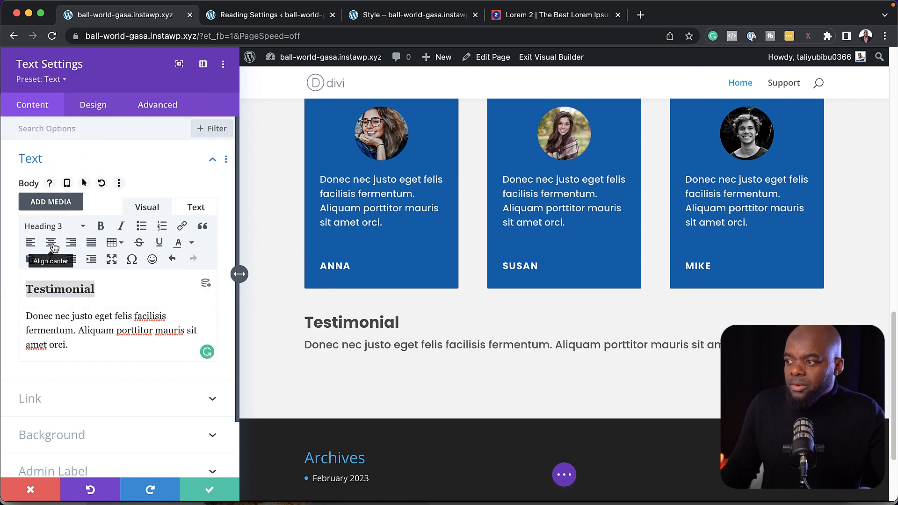
drag(69, 346, 26, 287)
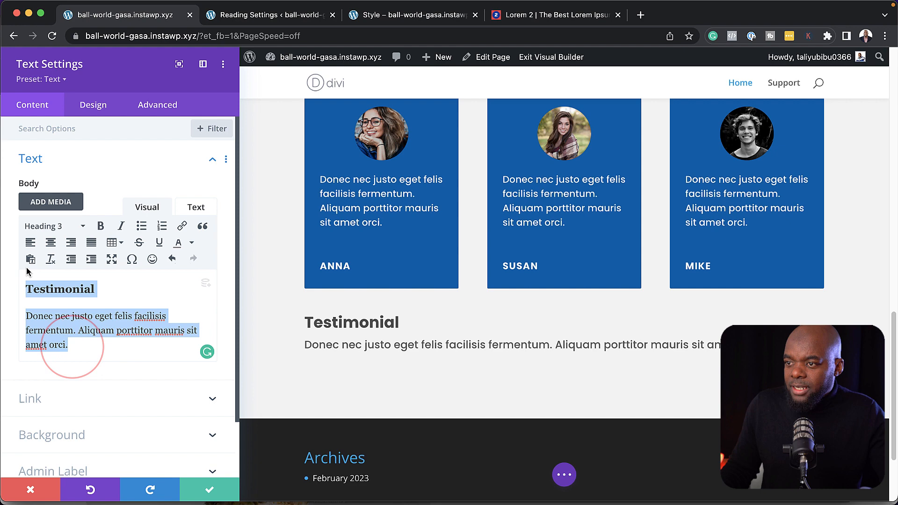
click(53, 244)
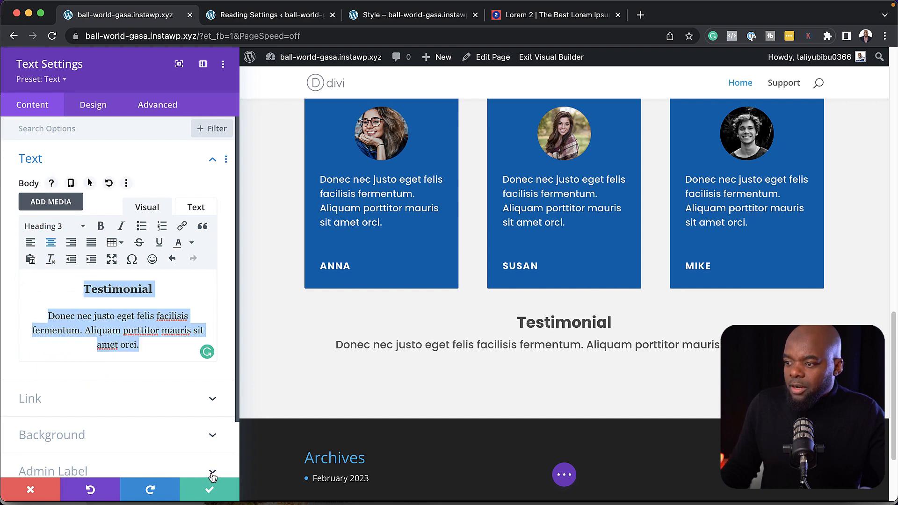
click(209, 488)
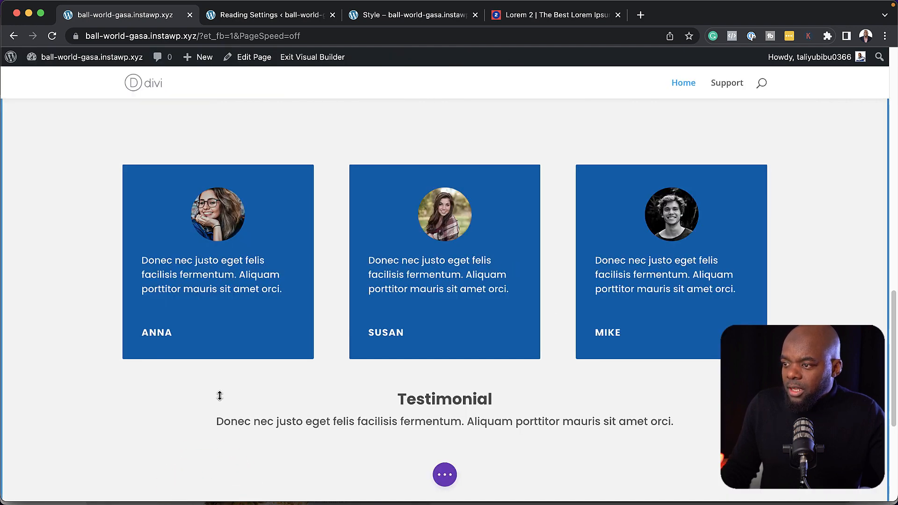
Drag the Testimonial heading row above the three blue testimonial cards
mouse_move(341, 419)
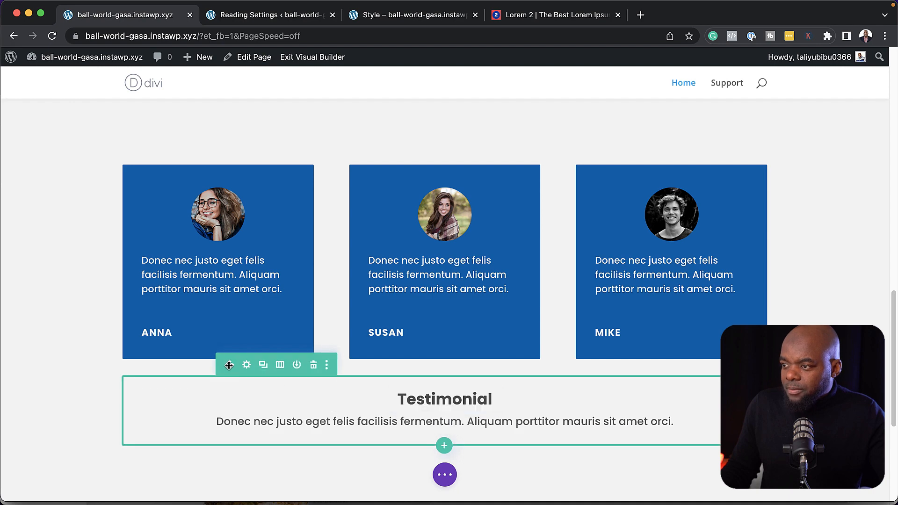
drag(229, 365, 227, 181)
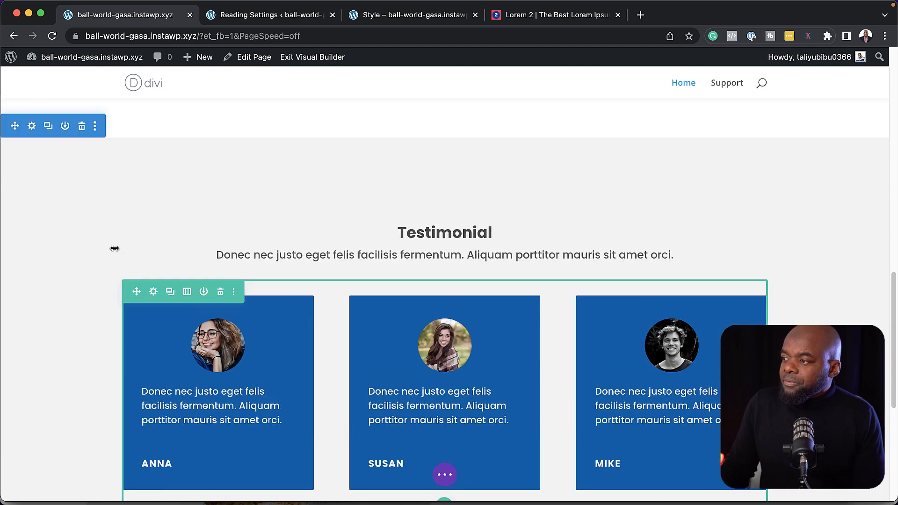
scroll(115, 248, up, 1)
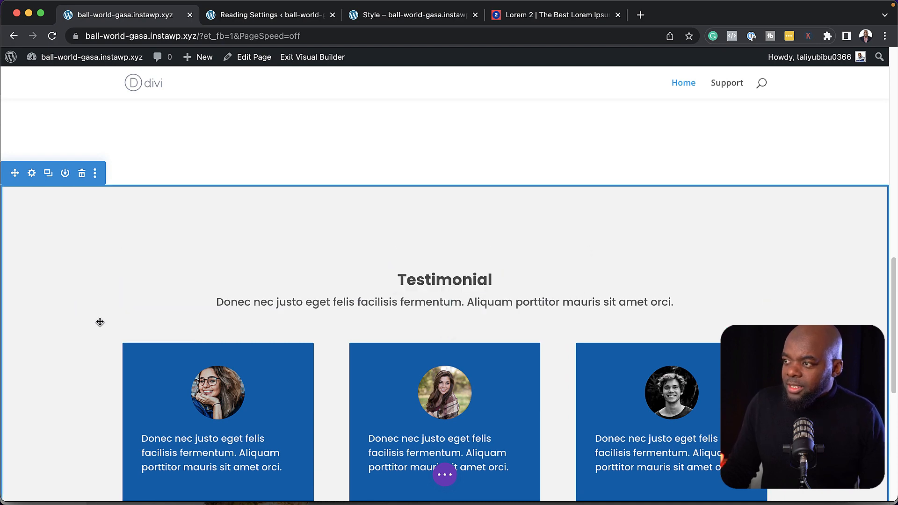
scroll(100, 322, up, 15)
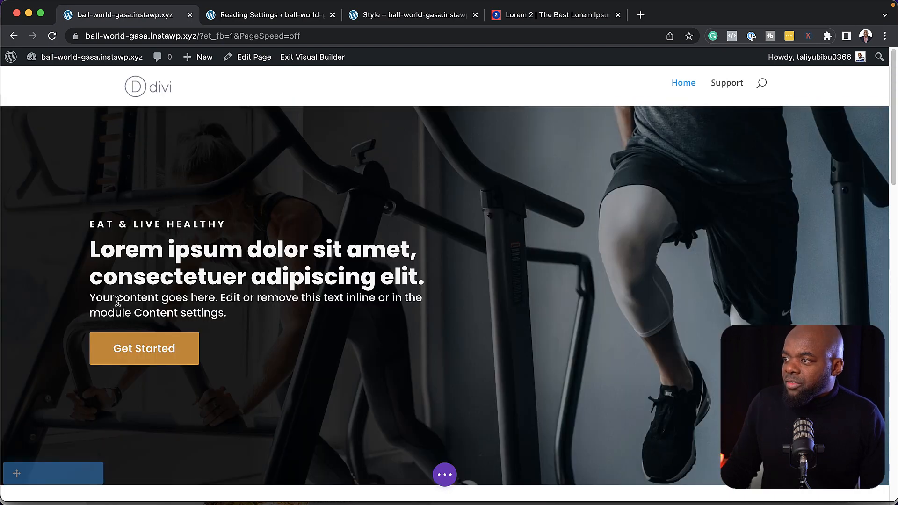
scroll(118, 301, up, 1)
Review the page, save the builder with Cmd+S, and return to the WordPress admin
scroll(183, 317, down, 10)
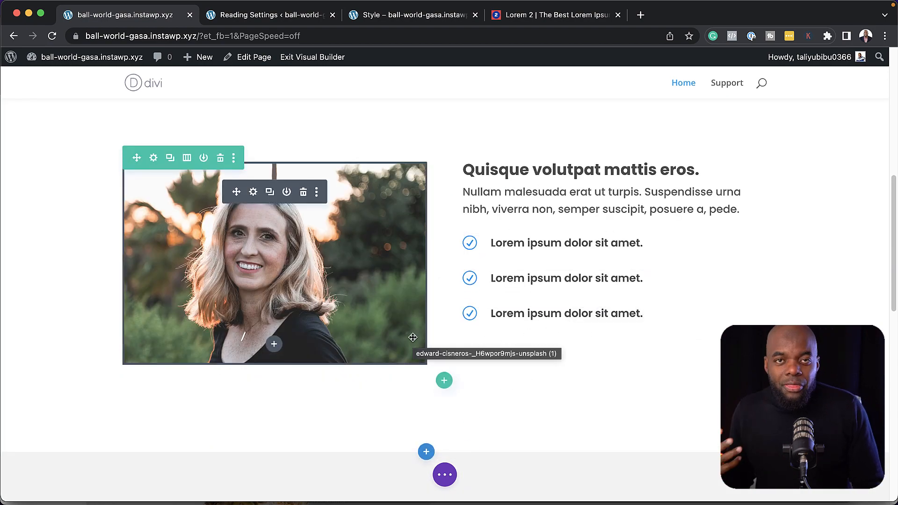
scroll(352, 349, down, 8)
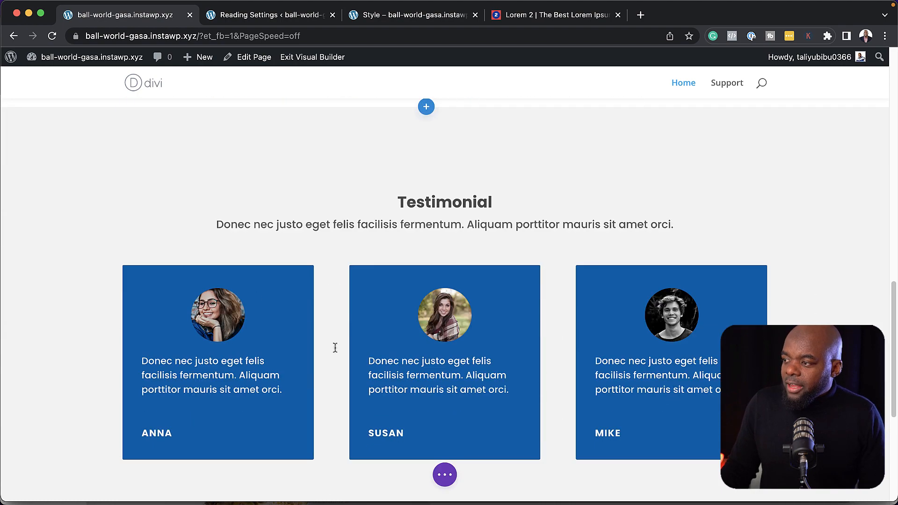
scroll(336, 351, down, 5)
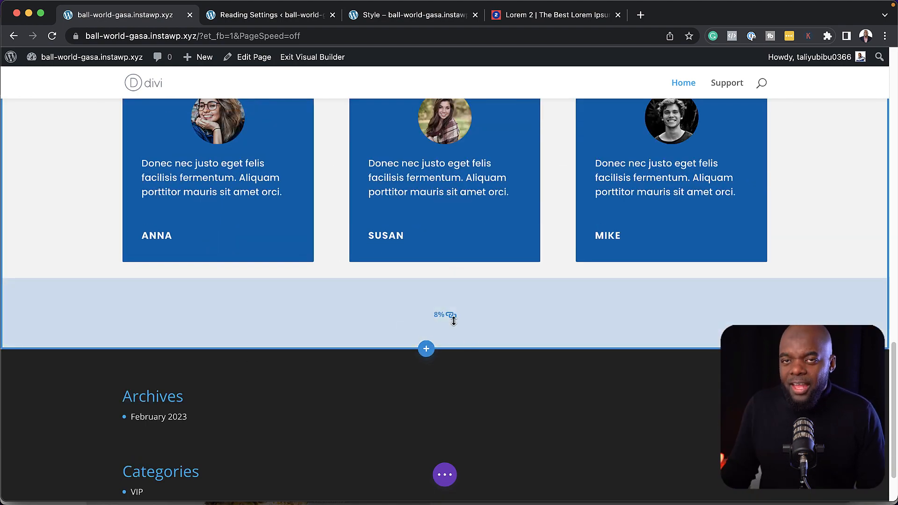
key(super+s)
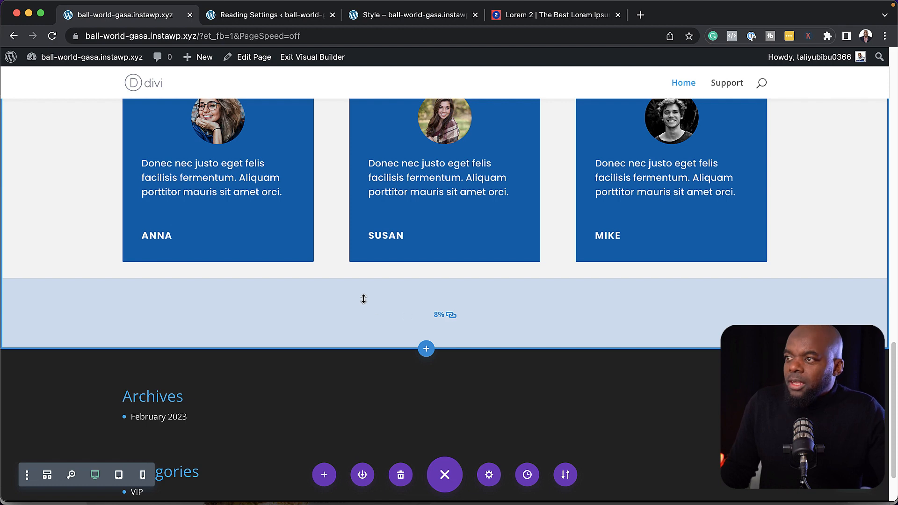
scroll(363, 298, up, 15)
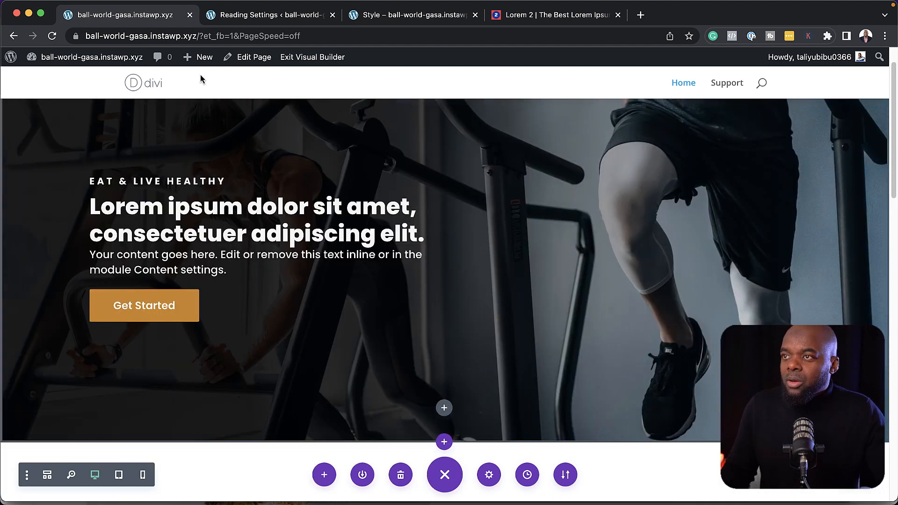
click(269, 15)
Trash the Hello world! post from All Posts and start a new blank post
mouse_move(43, 112)
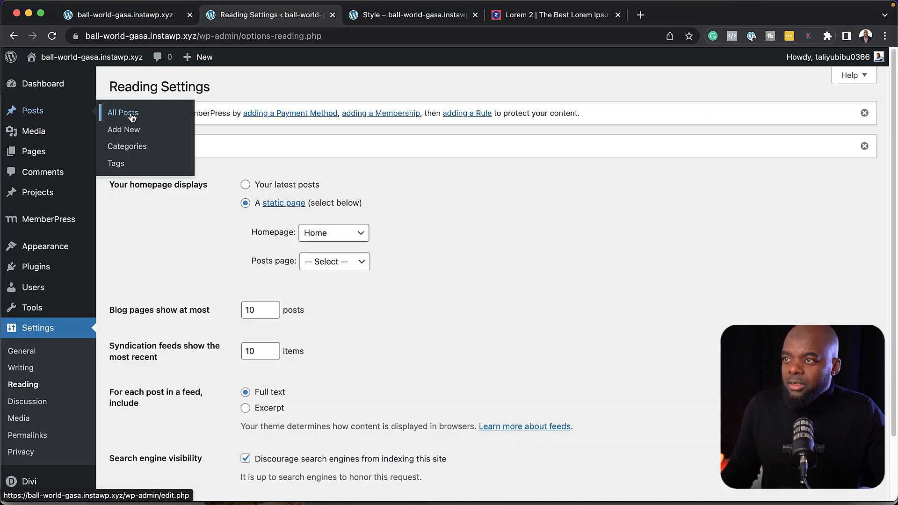
click(132, 117)
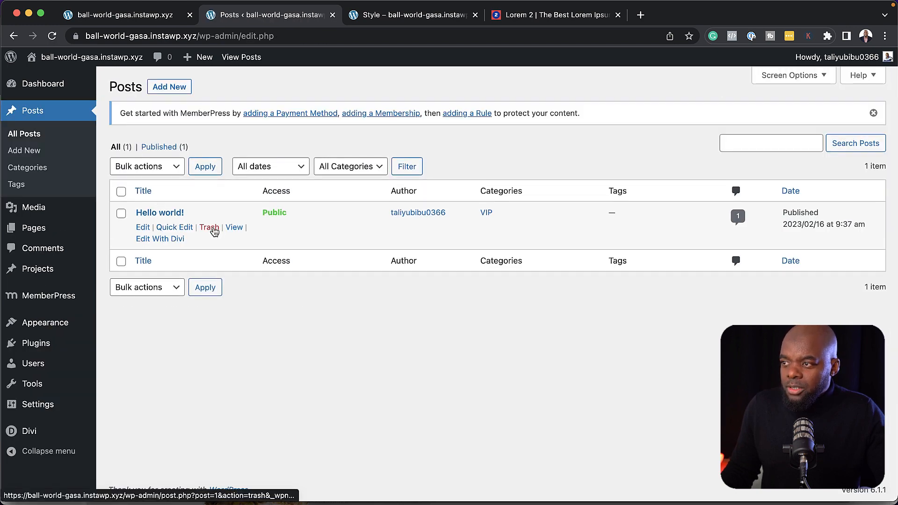
click(209, 227)
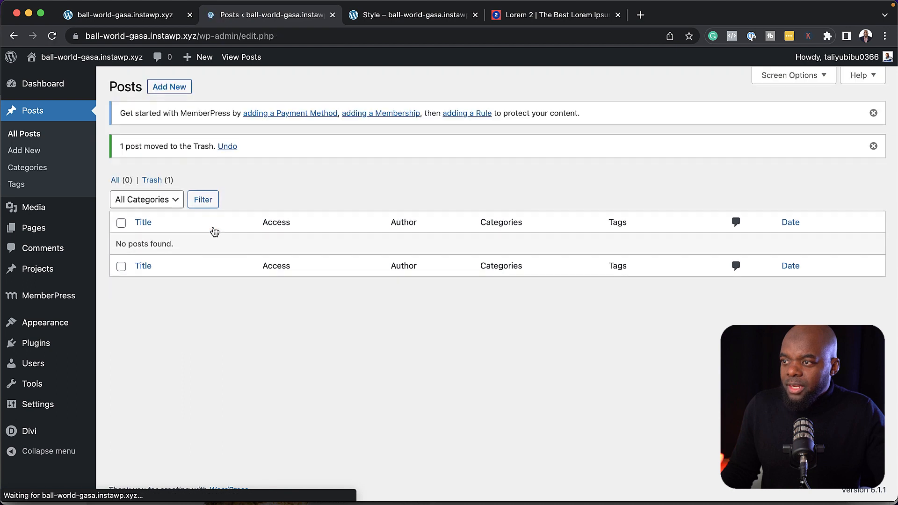
click(177, 89)
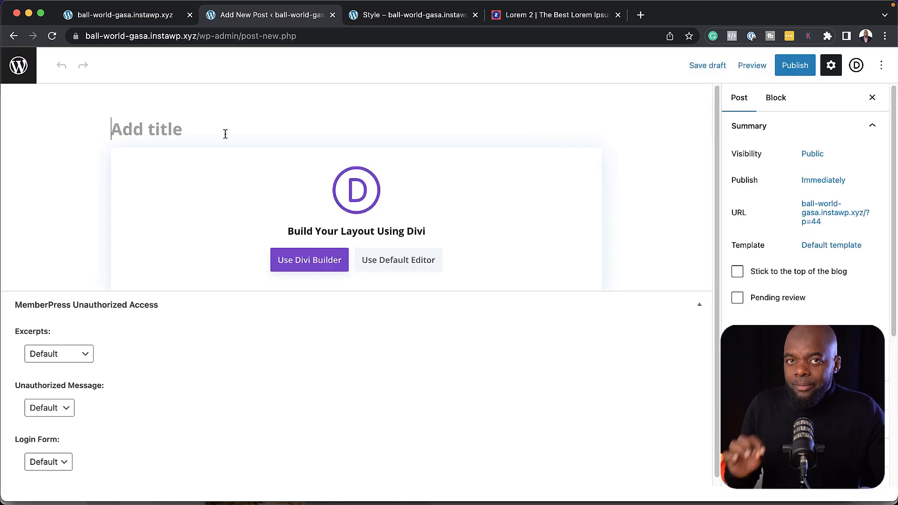
In the default editor, paste the title 'Aliquam porttitor mauris sit' and lorem body paragraphs
click(388, 260)
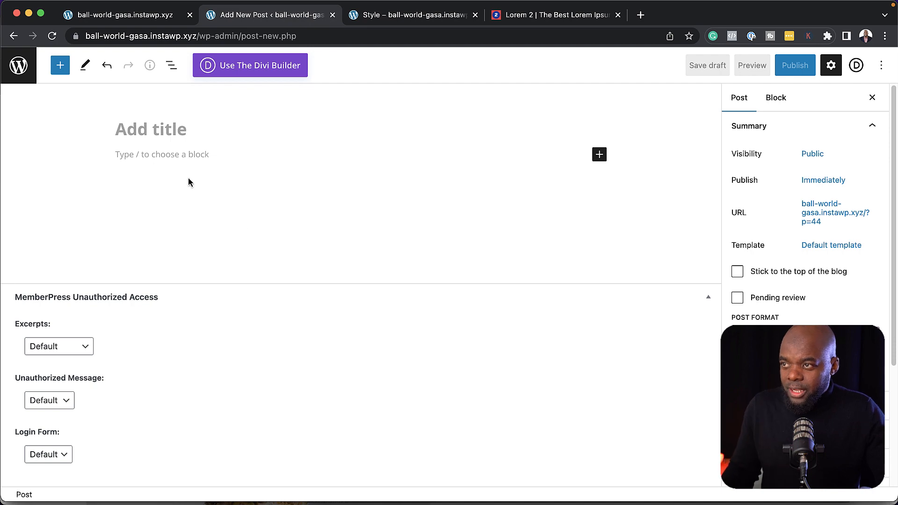
click(161, 131)
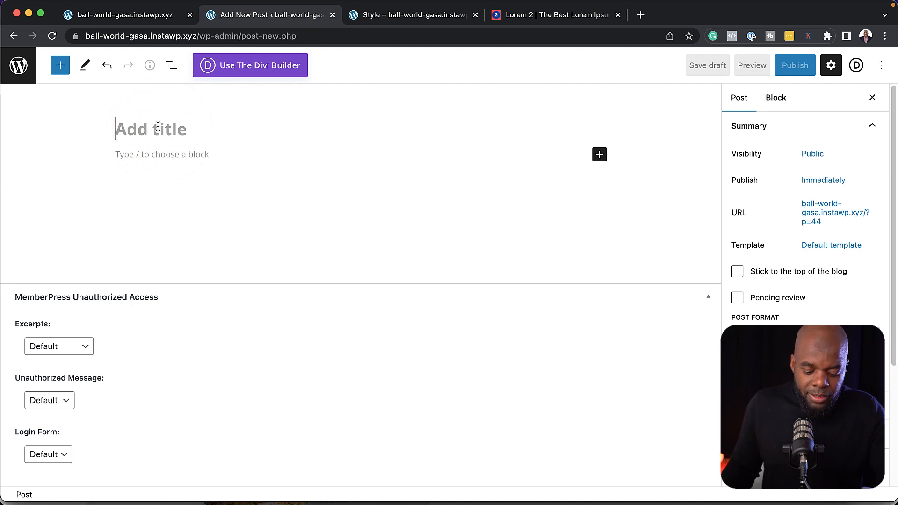
click(529, 16)
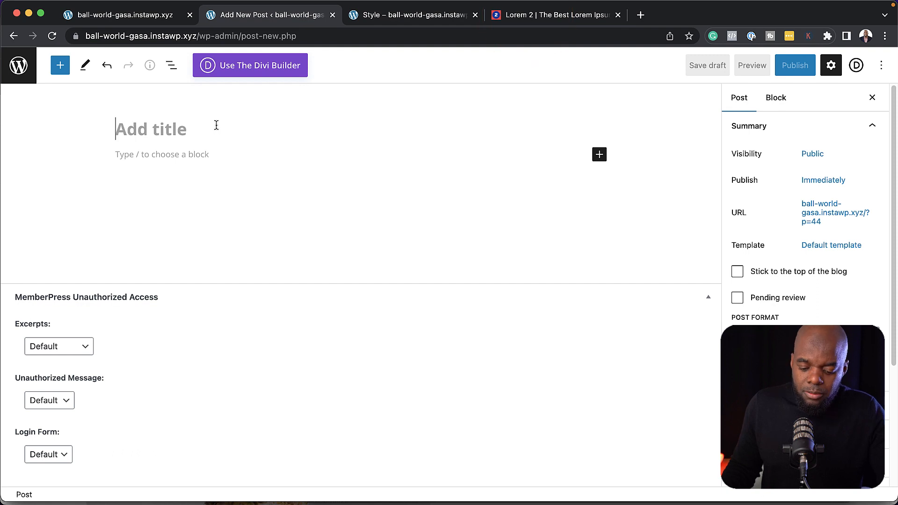
text(Aliquam porttitor mauris sit)
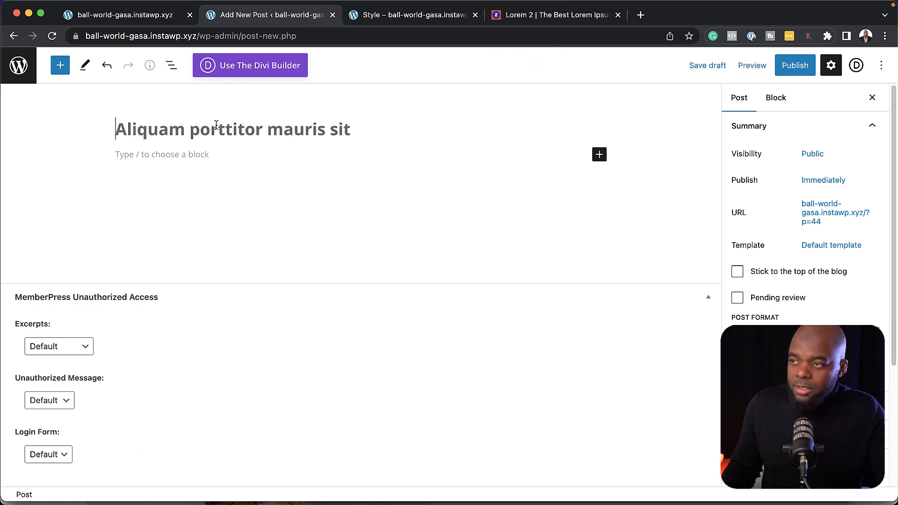
click(167, 156)
text(Donec nec justo eget felis facilisis fermentum. Aliquam porttitor mauris sit amet orci. Aenean dignissim pellentesque felis. Morbi in sem quis dui placerat ornare. Pellentesque odio nisi, euismod in, pharetra a, ultricies in, diam. Sed arcu. Cras consequat. Praesent dapibus, neque id cursus faucibus, tortor neque egestas auguae, eu vulputate magna eros eu erat. Aliquam erat volutpat. Nam dui mi, tincidunt quis, accumsan porttitor, facilisis luctus, metus.)
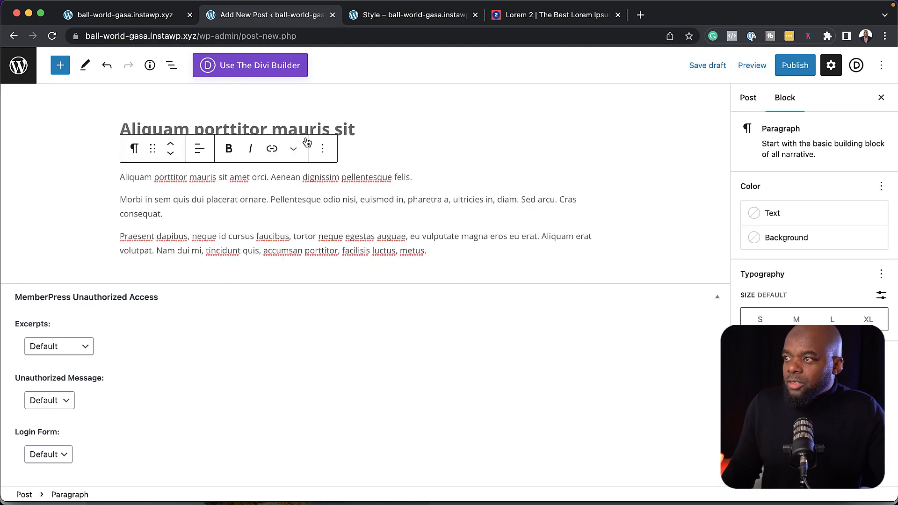
Convert the 'Donec nec justo eget felis facilisis fermentum.' line into a heading
drag(358, 157, 125, 161)
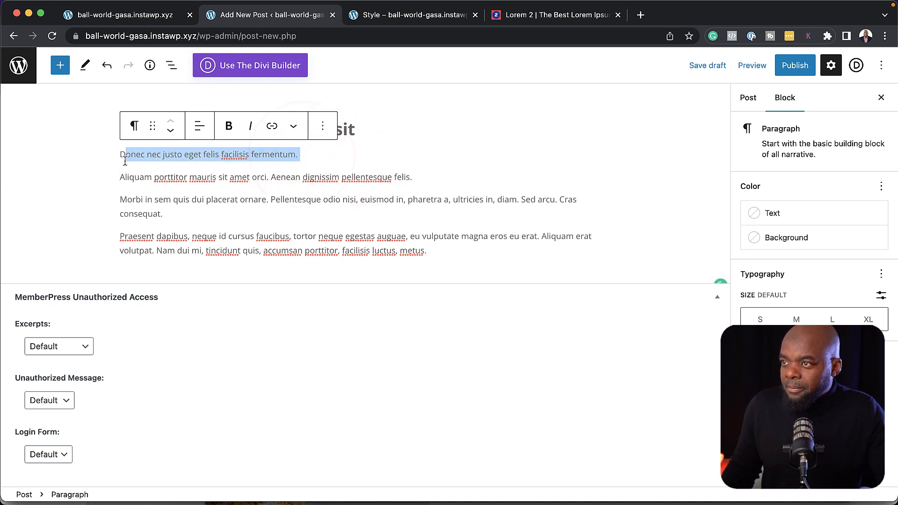
click(133, 125)
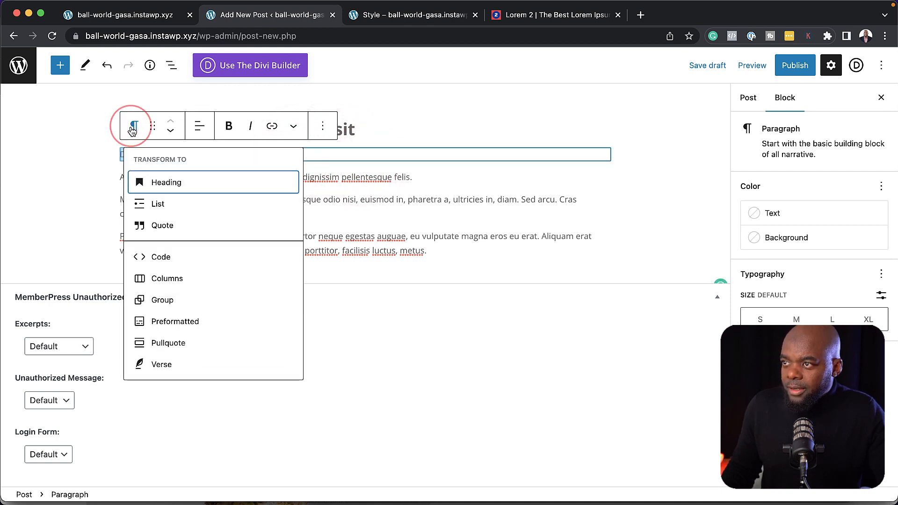
click(164, 183)
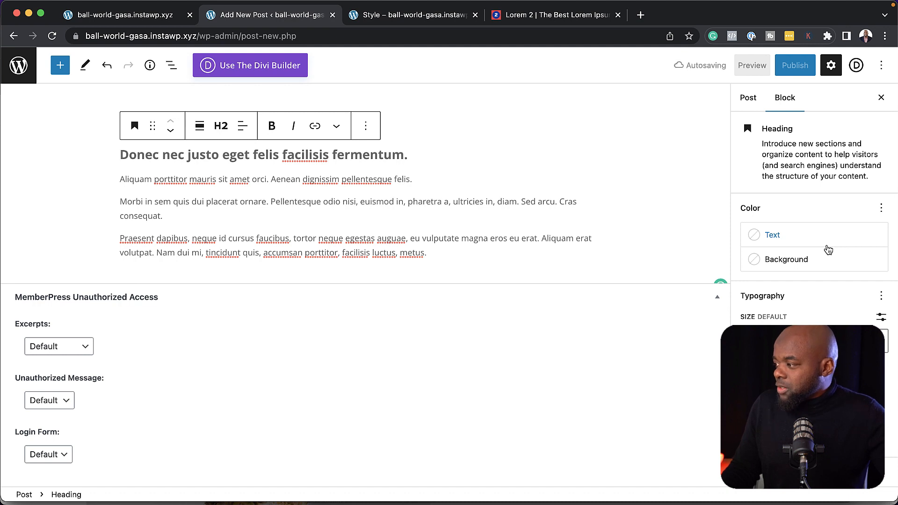
Assign the post to the VIP category in the post settings
click(757, 104)
scroll(823, 310, down, 4)
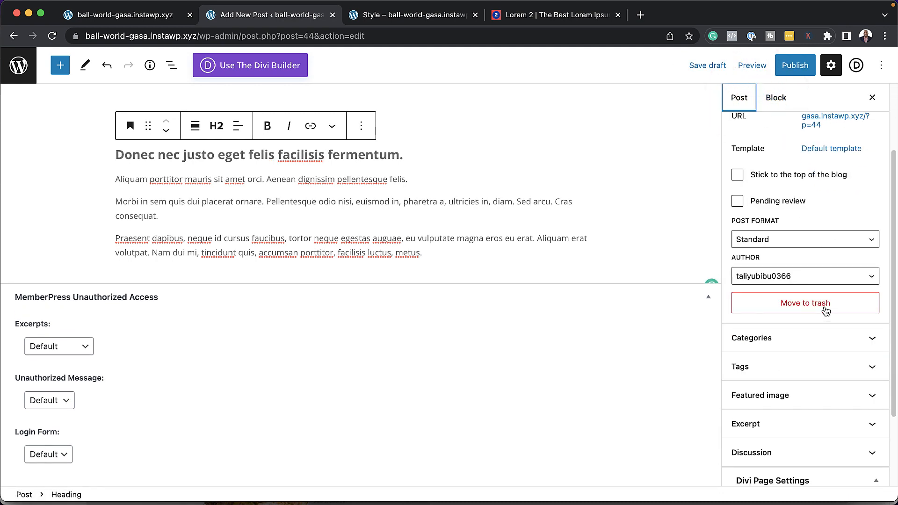
scroll(824, 311, down, 1)
click(754, 315)
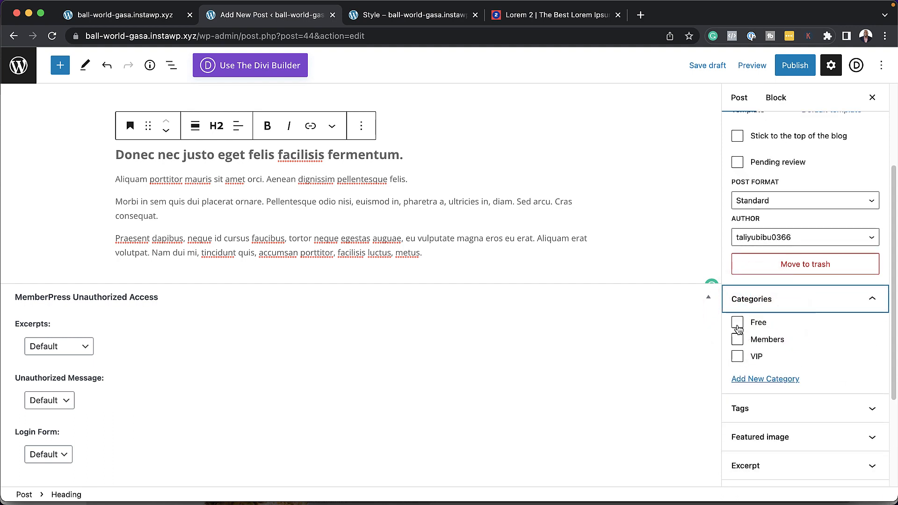
click(739, 357)
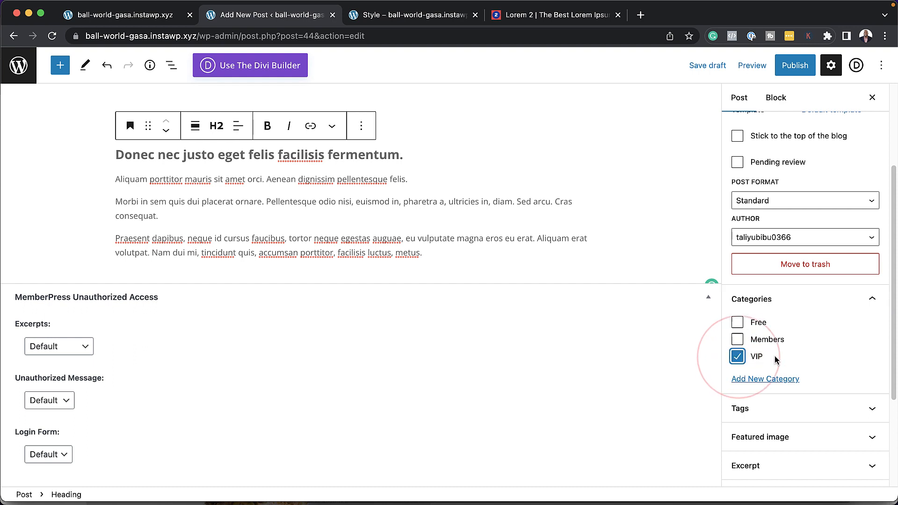
Set the group-of-women photo as the featured image and publish the post
scroll(775, 360, down, 3)
click(782, 295)
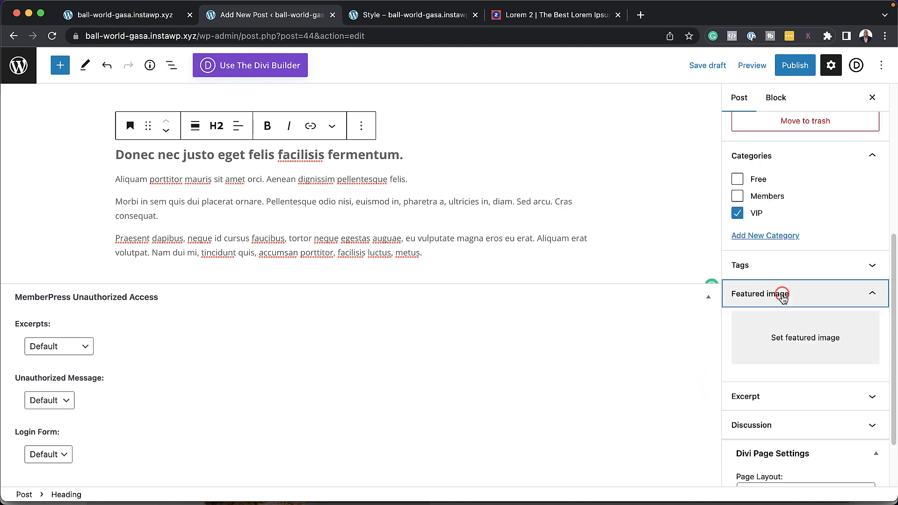
click(816, 340)
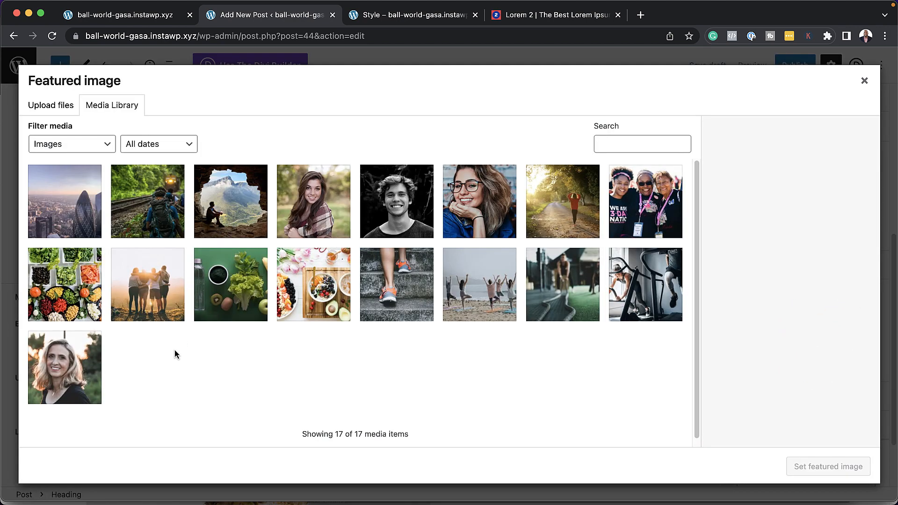
click(630, 208)
click(833, 469)
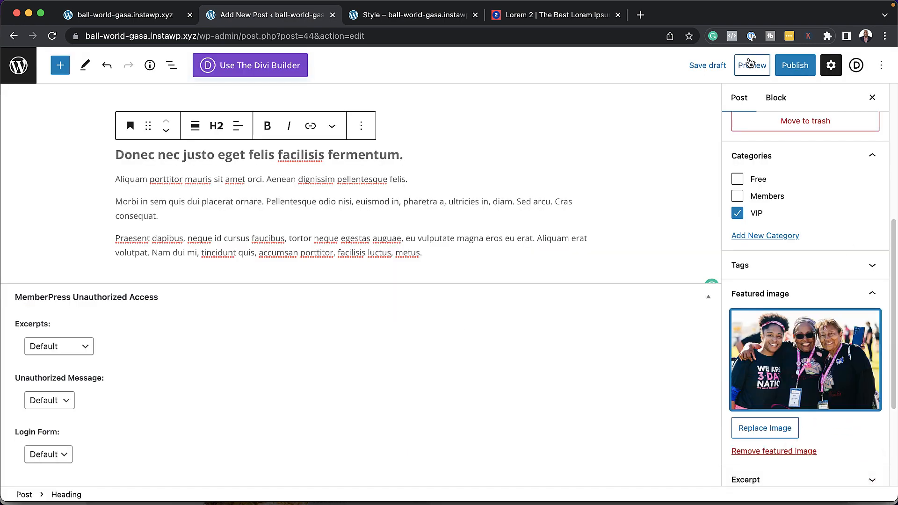
click(796, 66)
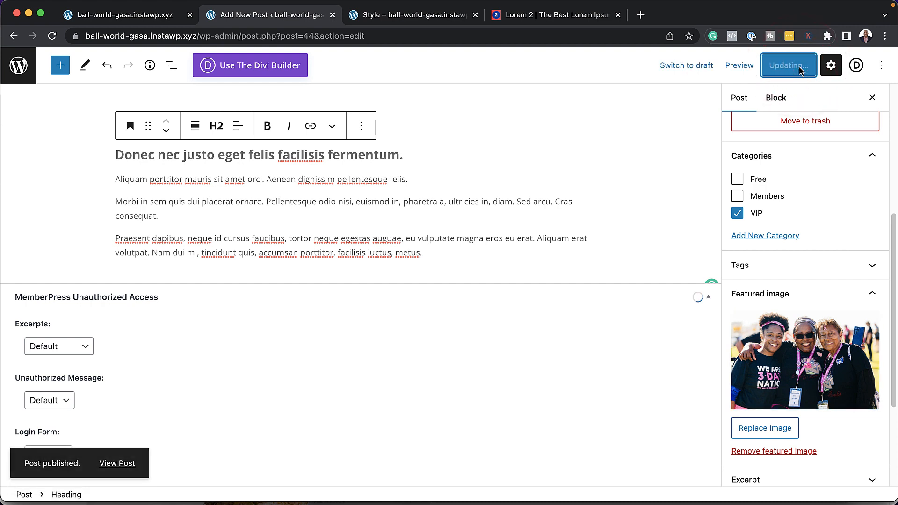
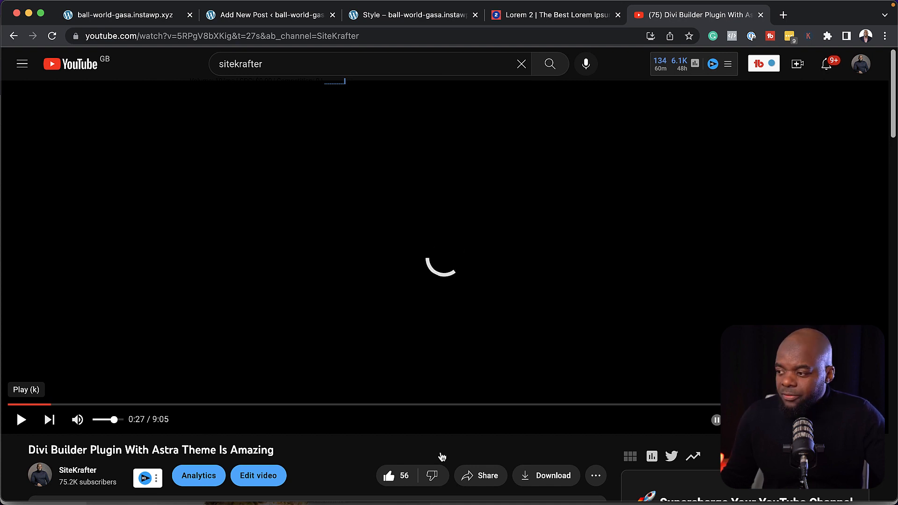
Copy the youtu.be short share link of the Divi Builder Plugin With Astra Theme video
scroll(441, 457, down, 1)
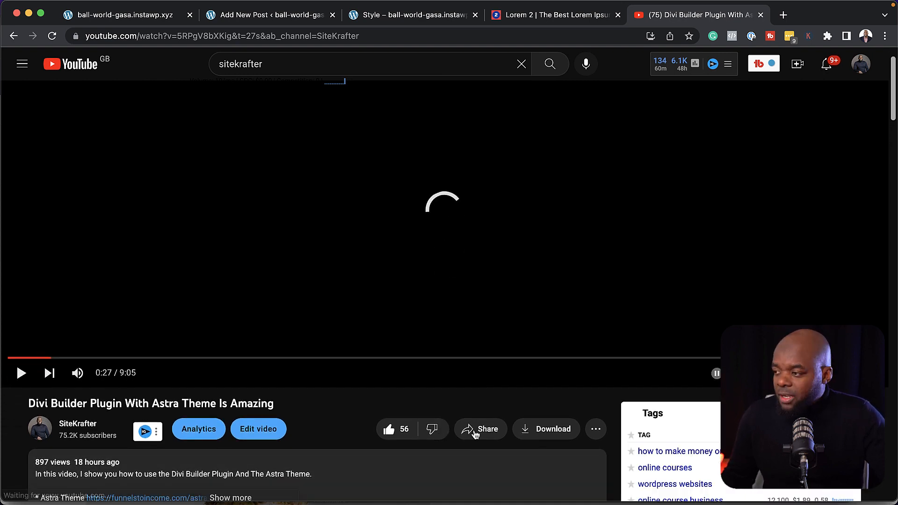
click(473, 433)
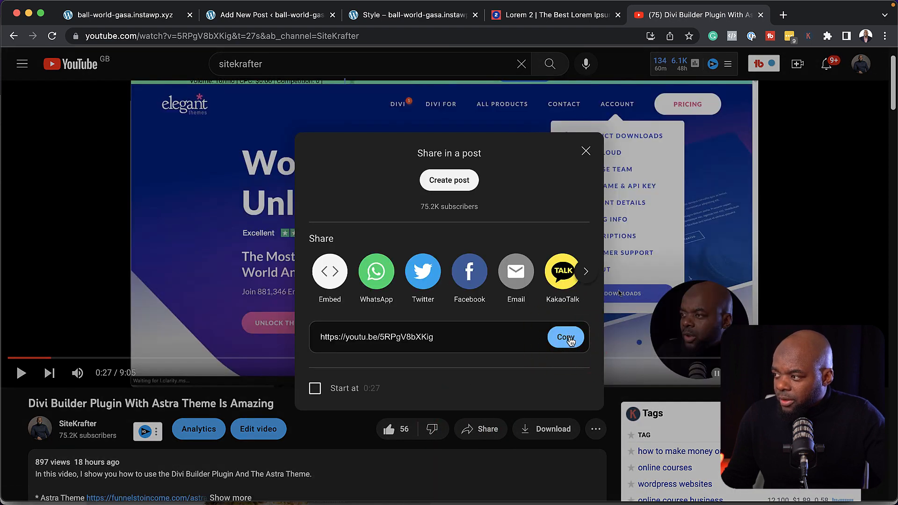
click(570, 340)
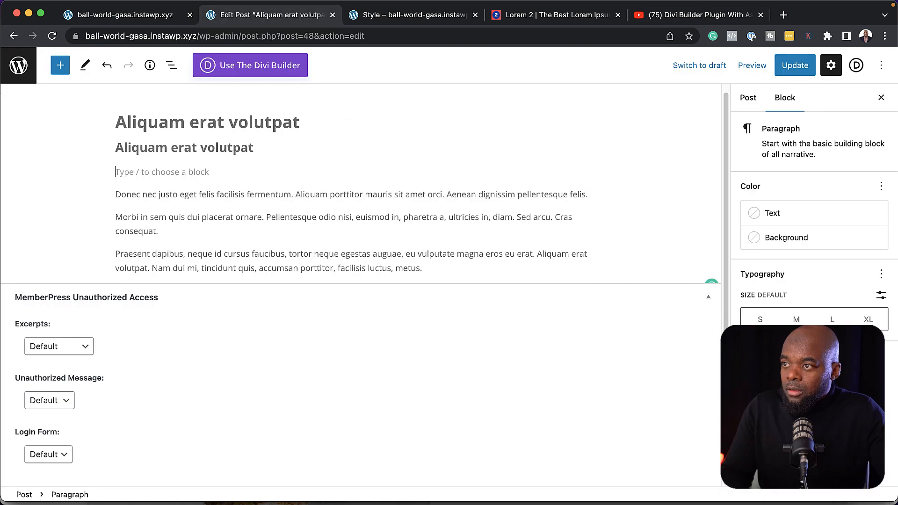
Paste the YouTube link into the 'Aliquam erat volutpat' post, update it, and return to Posts
key(super+v)
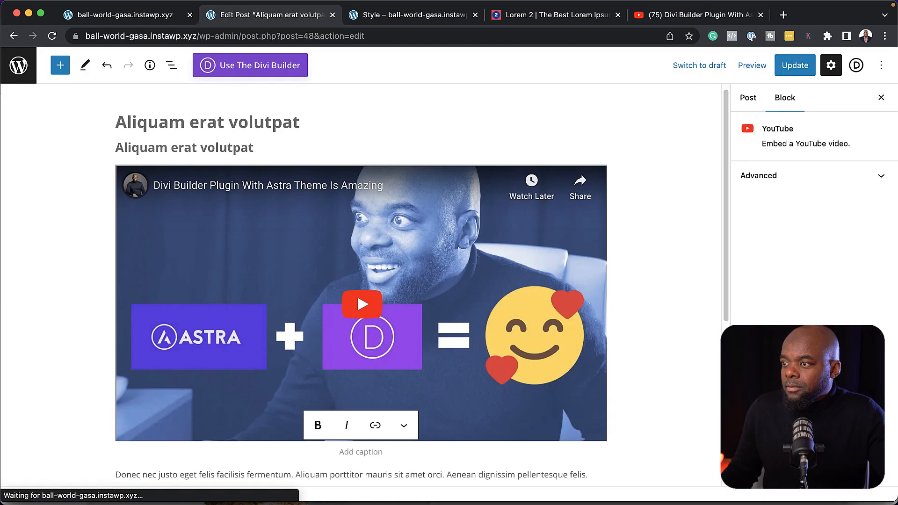
click(792, 67)
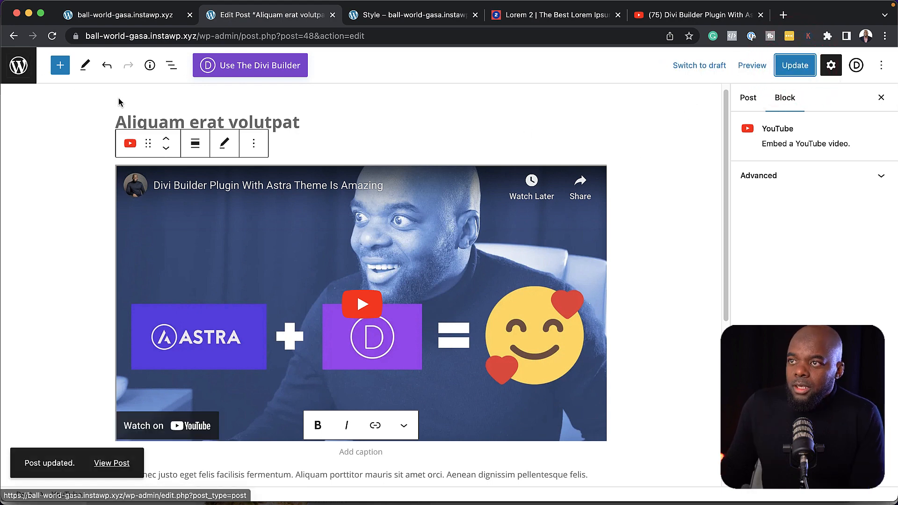
click(14, 69)
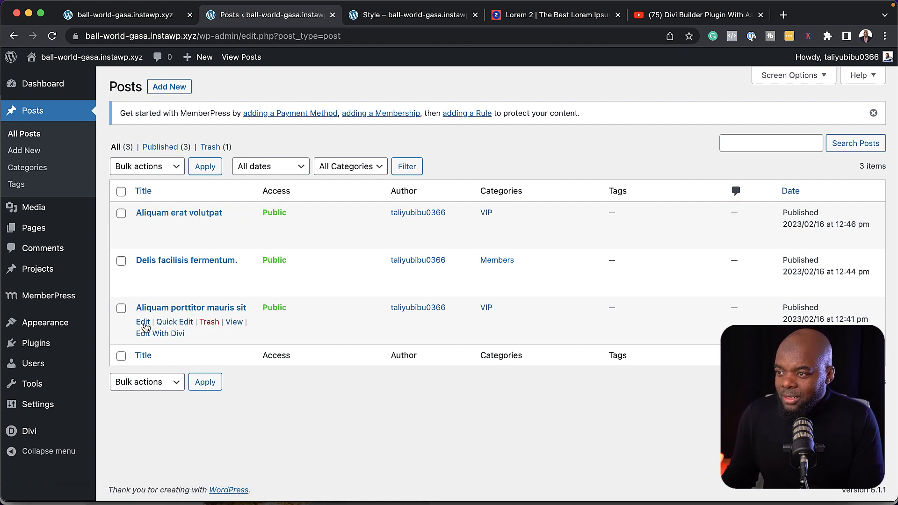
Quick-edit 'Aliquam porttitor mauris sit' to swap its VIP category for Free
click(170, 323)
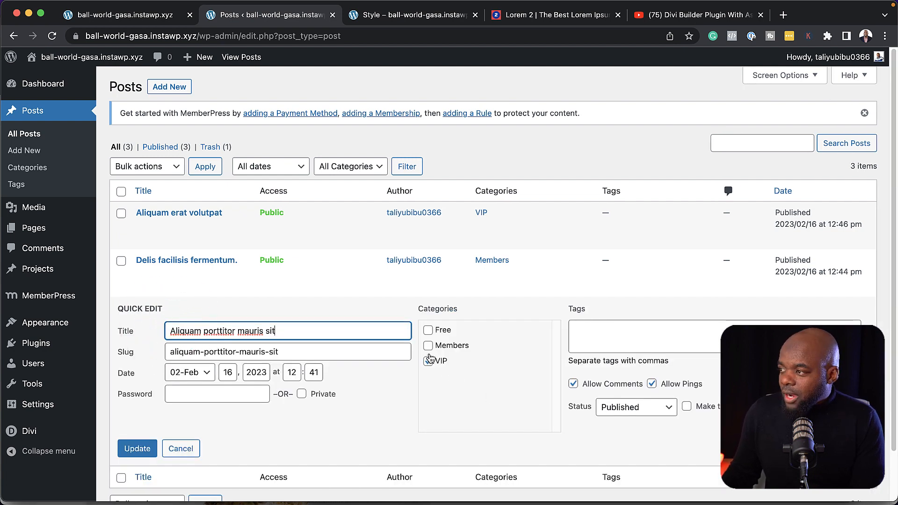
click(428, 331)
click(428, 361)
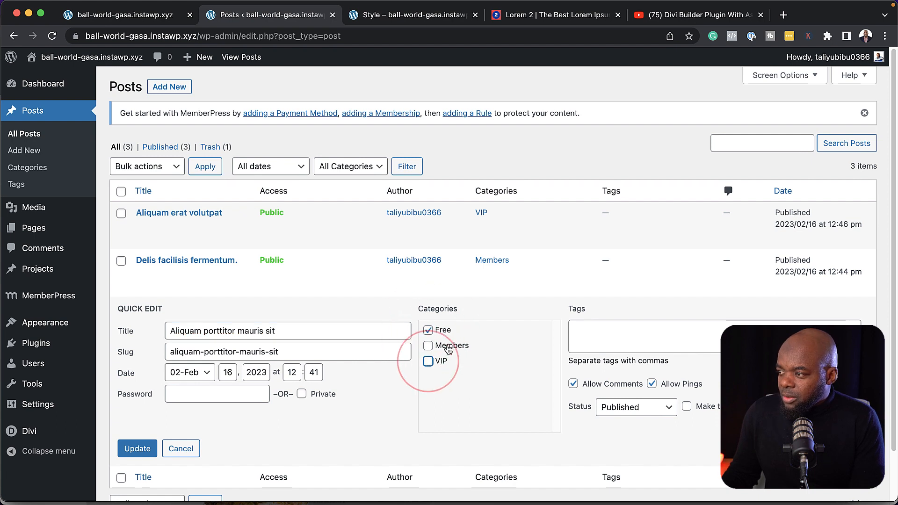
click(138, 449)
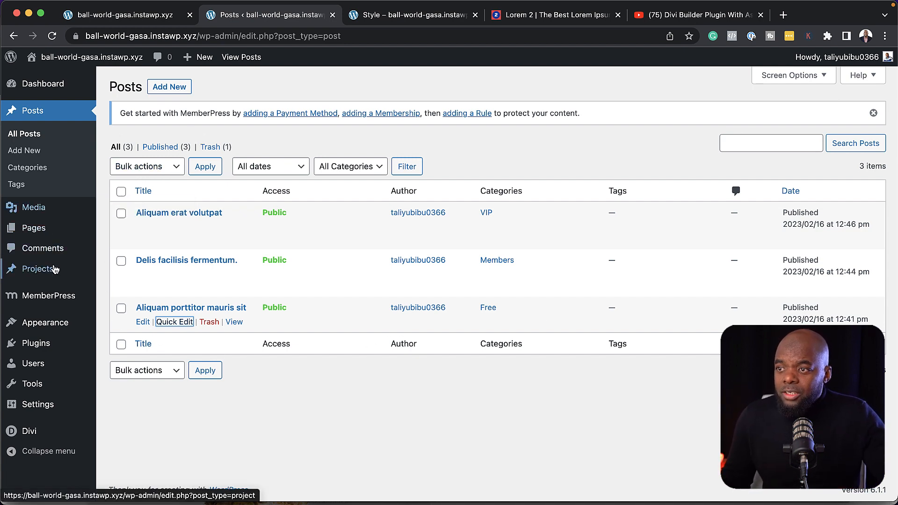
mouse_move(57, 301)
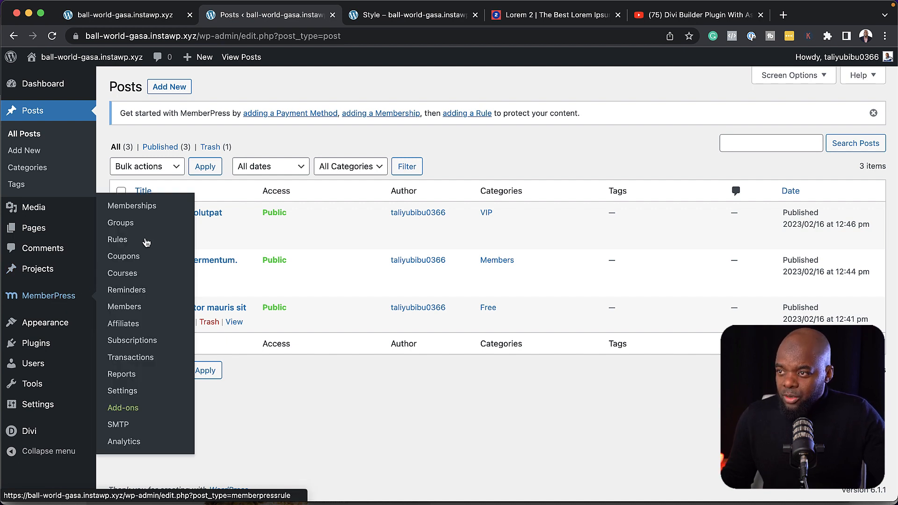
Create a new MemberPress membership titled 'VIP' and add lorem ipsum description text
click(151, 209)
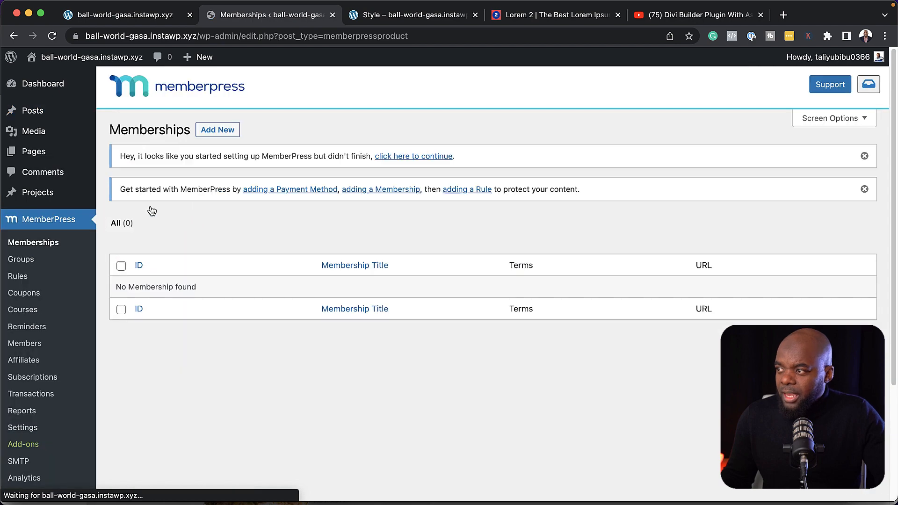
click(221, 131)
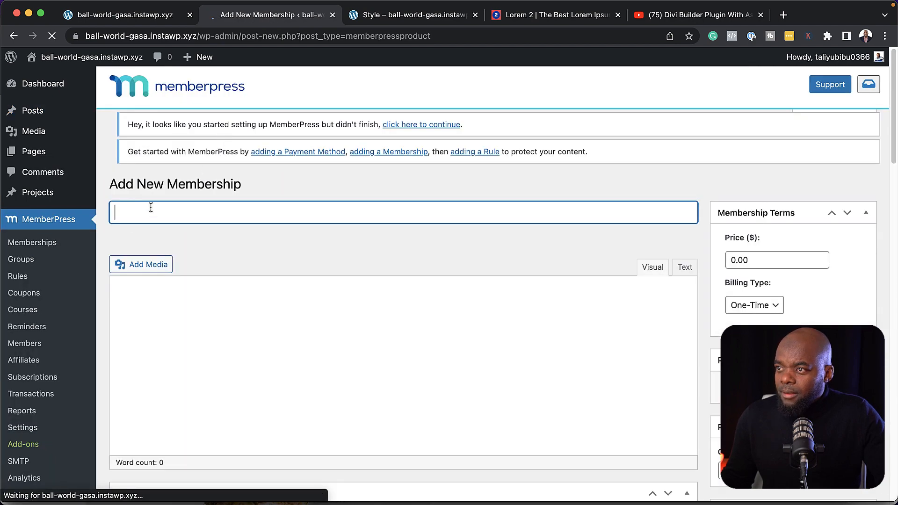
click(134, 228)
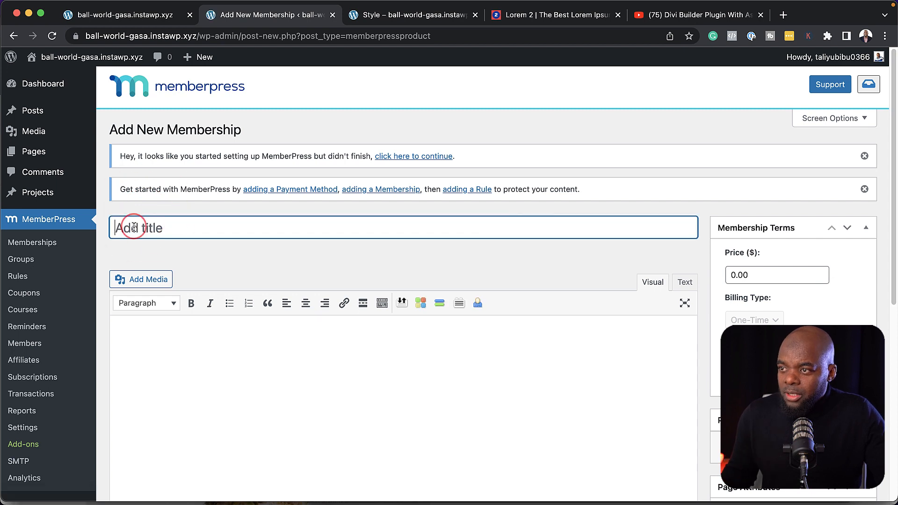
text(VI)
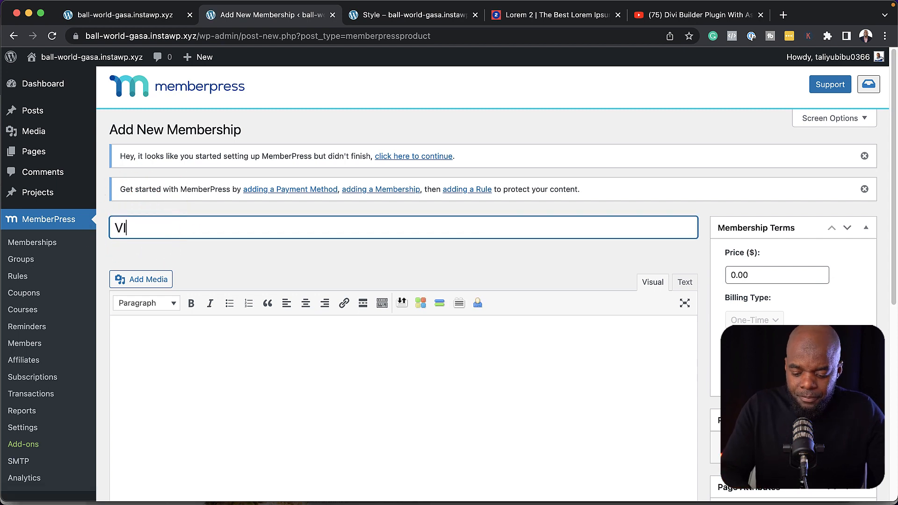
text(P)
click(179, 340)
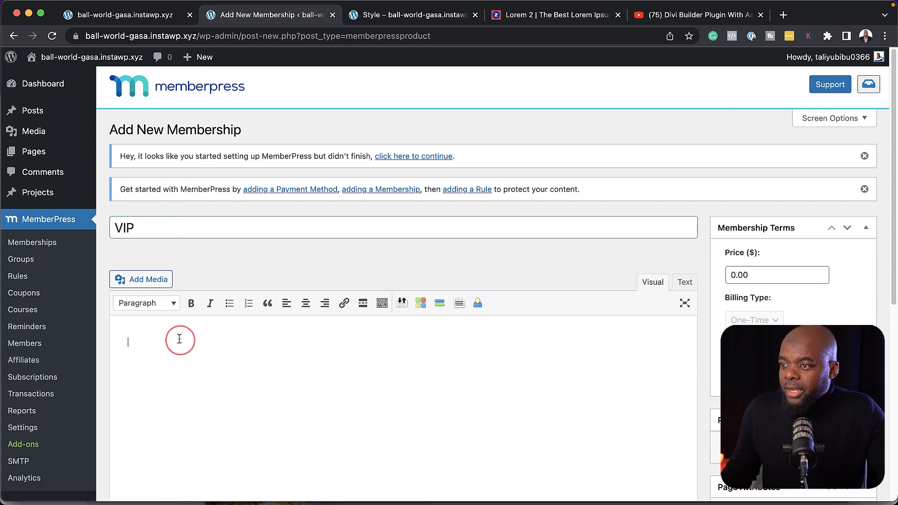
click(547, 17)
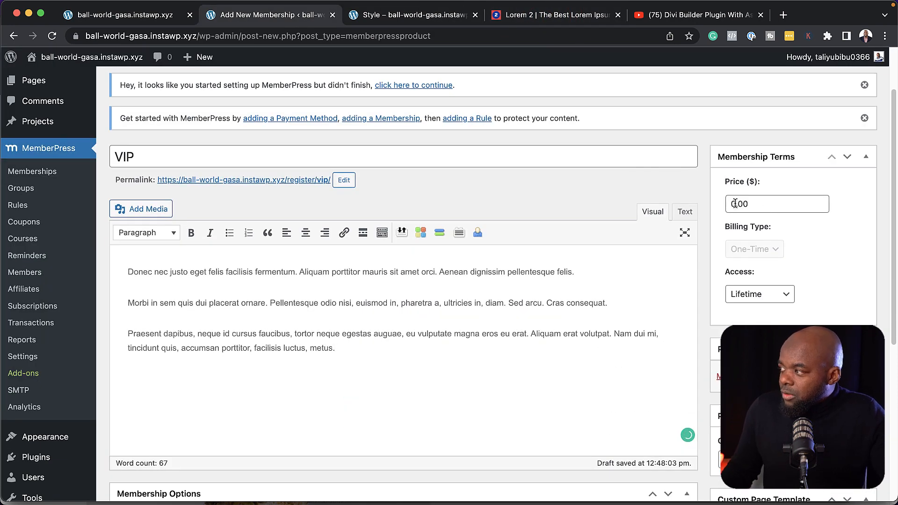
Set the VIP membership price to $299 with One-Time billing
click(726, 204)
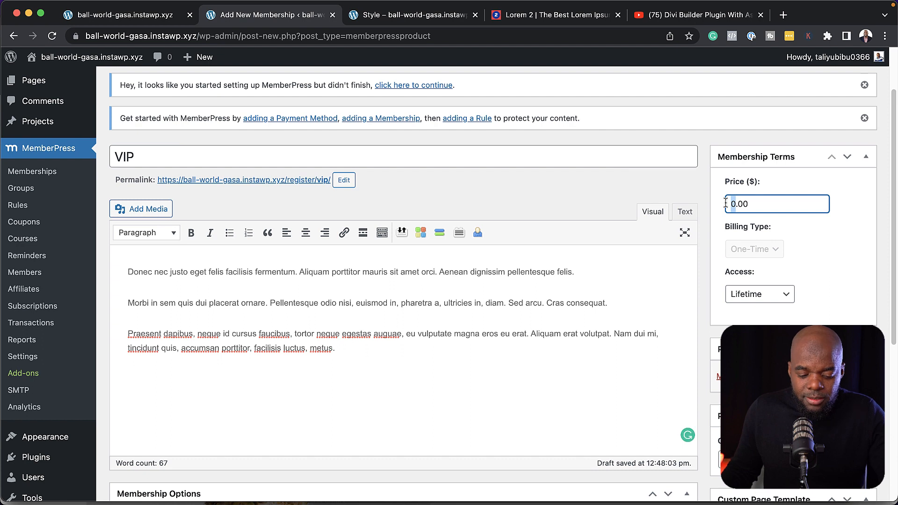
text(2)
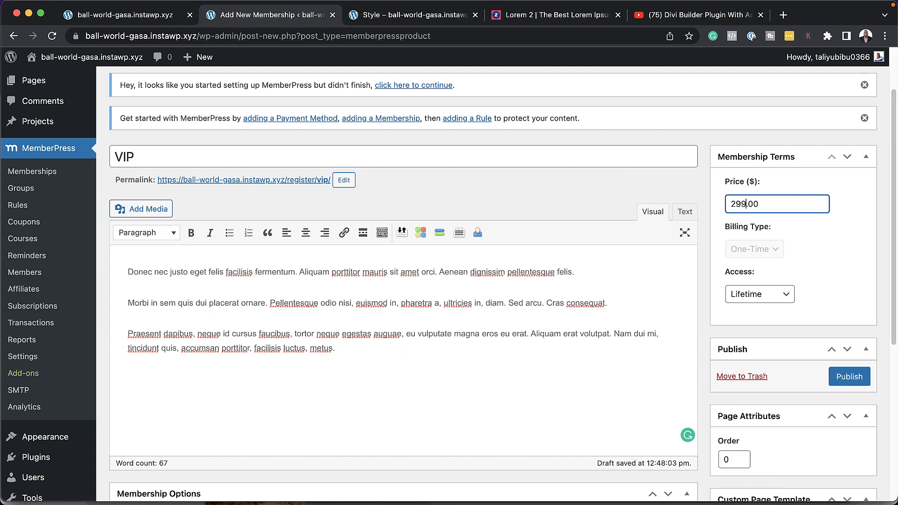
text(99)
click(808, 249)
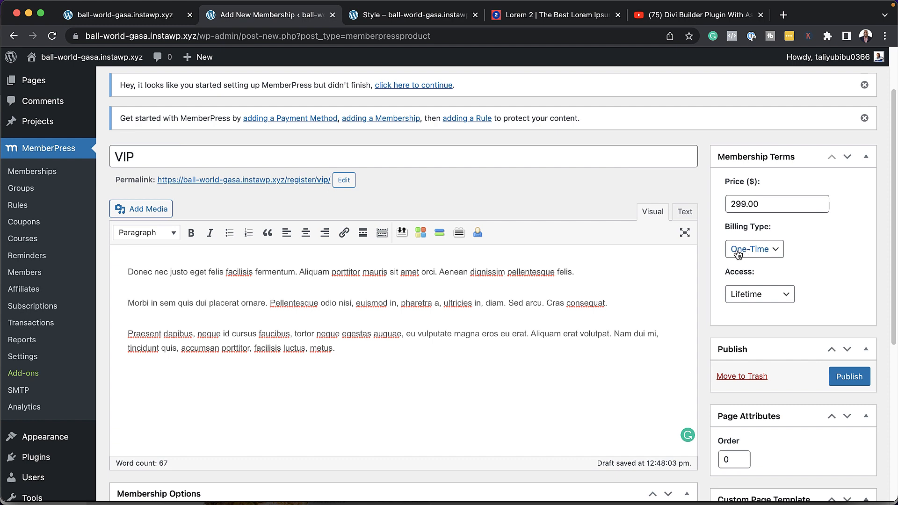
click(773, 248)
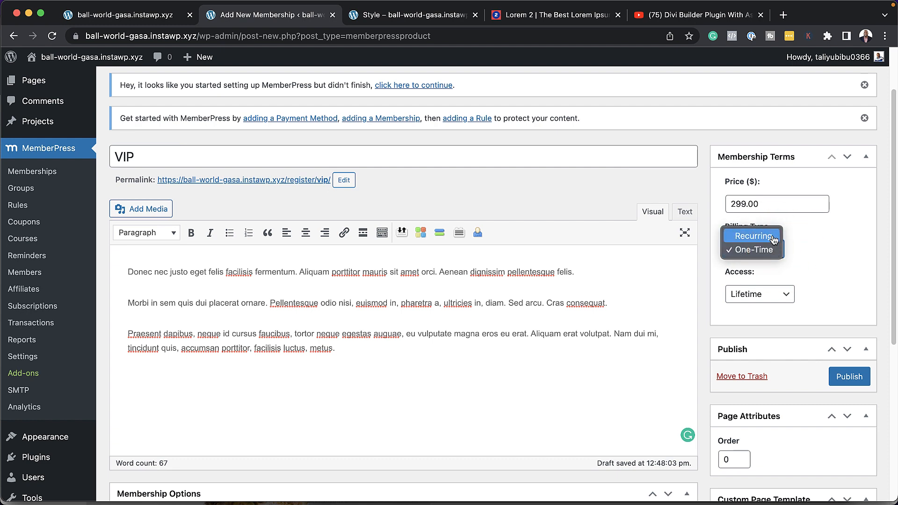
click(819, 244)
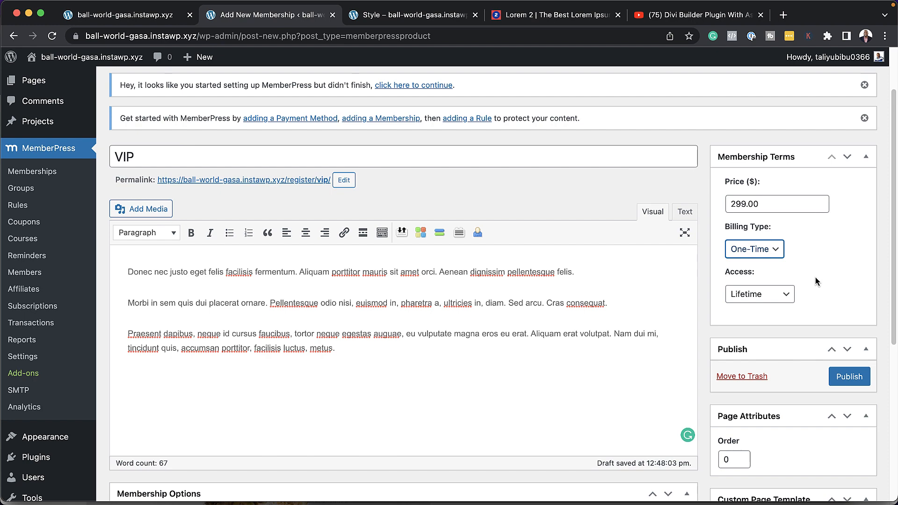
Set the rope-training photo as featured image and publish the VIP membership
scroll(574, 389, down, 6)
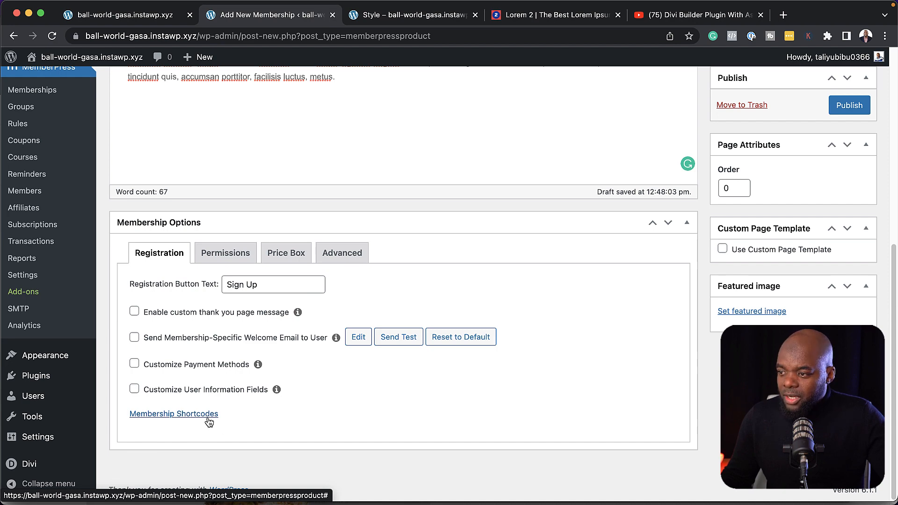
scroll(596, 309, up, 3)
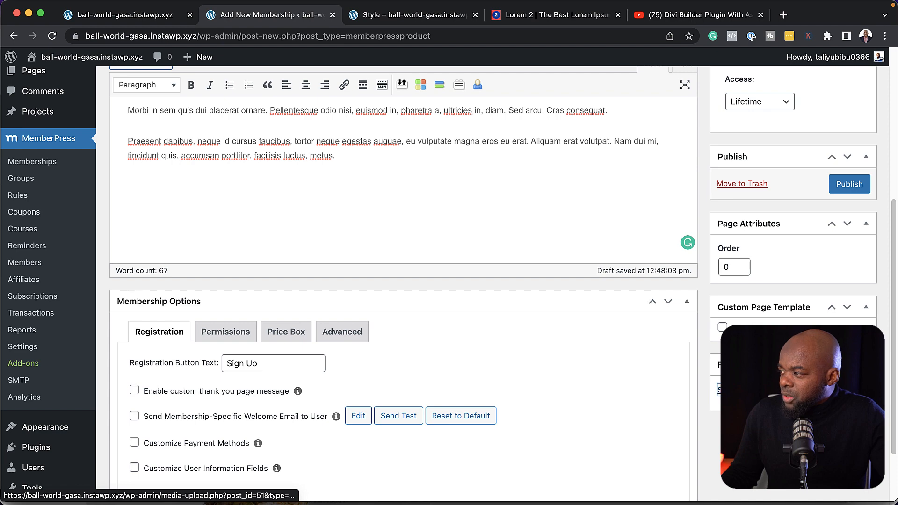
click(722, 389)
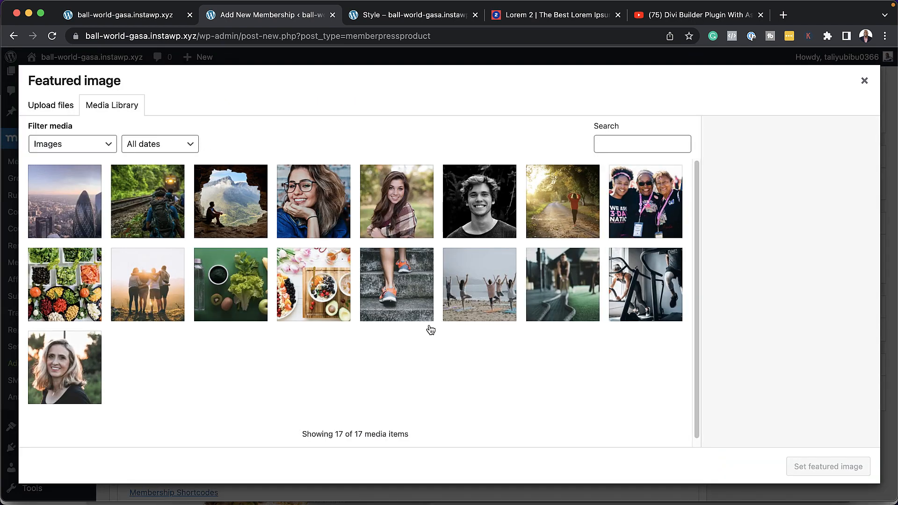
click(562, 283)
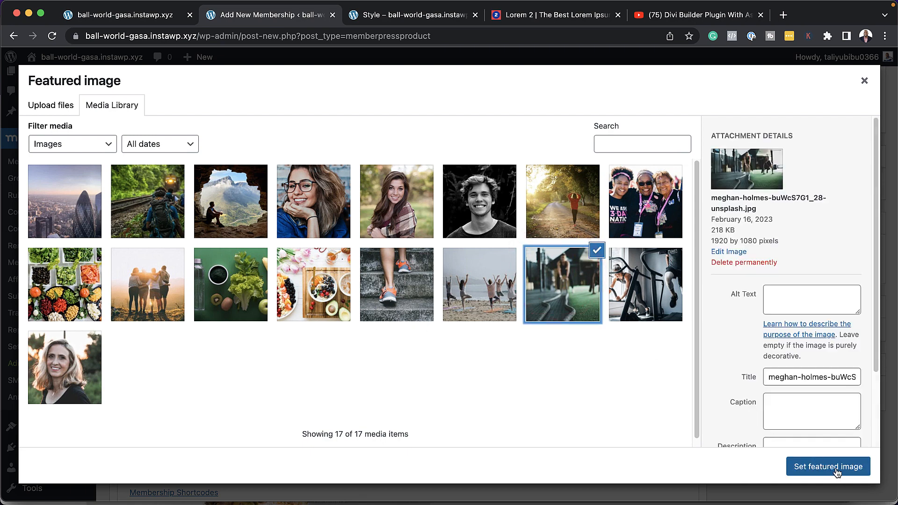
click(828, 466)
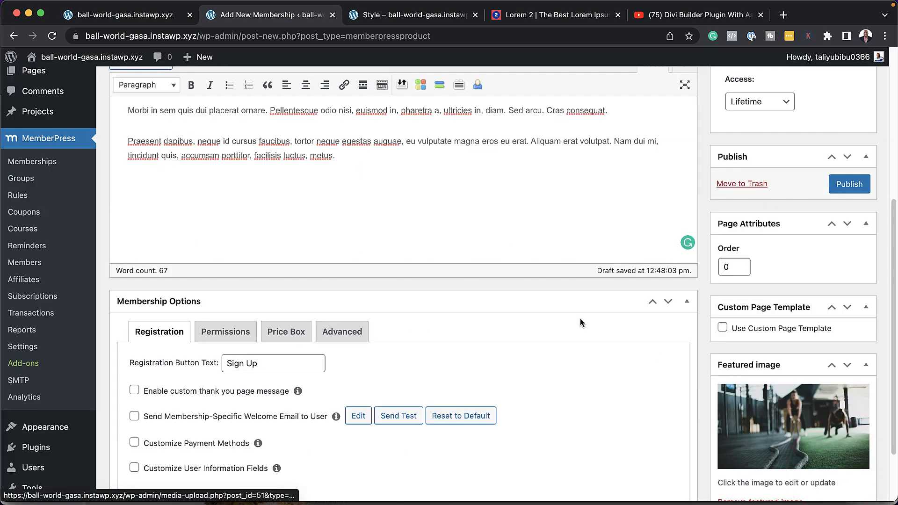
click(849, 184)
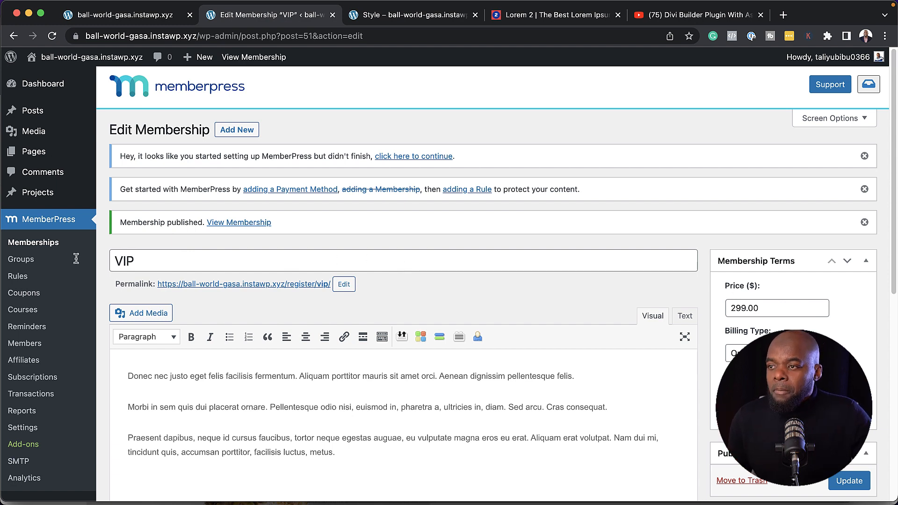
Check the Free, Members and VIP memberships, then go to the empty MemberPress Rules list
click(73, 244)
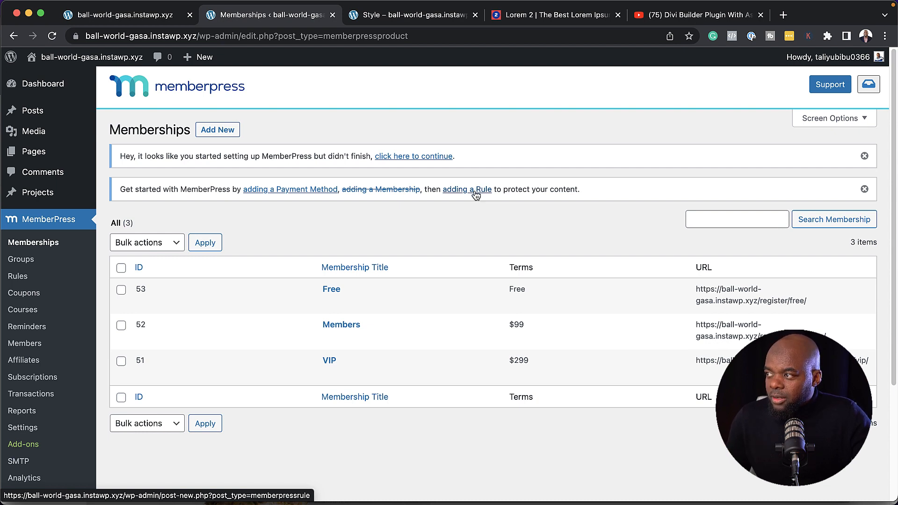
click(19, 277)
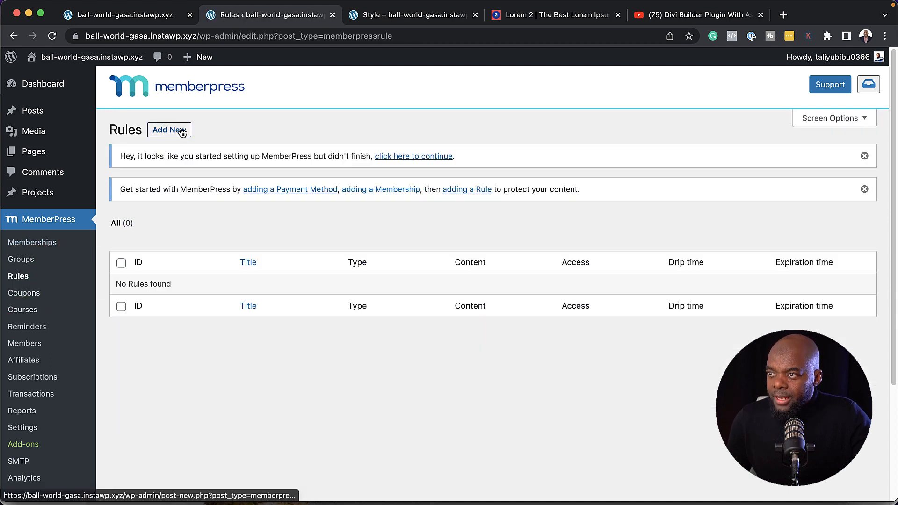
Start a new rule protecting Posts Categorized: VIP
click(180, 131)
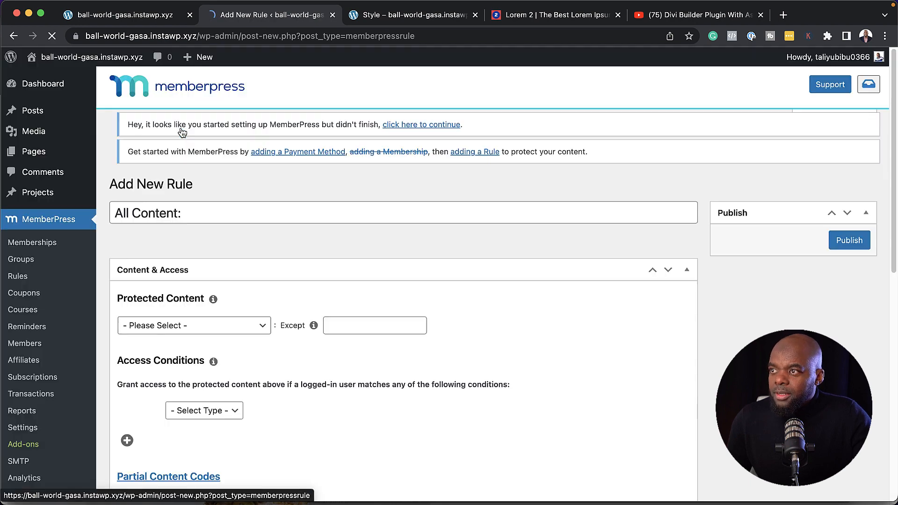
scroll(290, 225, down, 3)
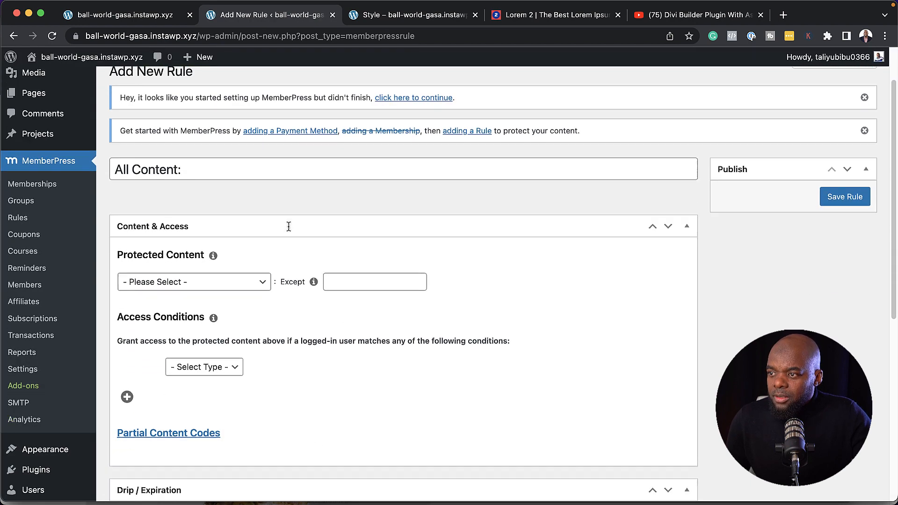
click(242, 257)
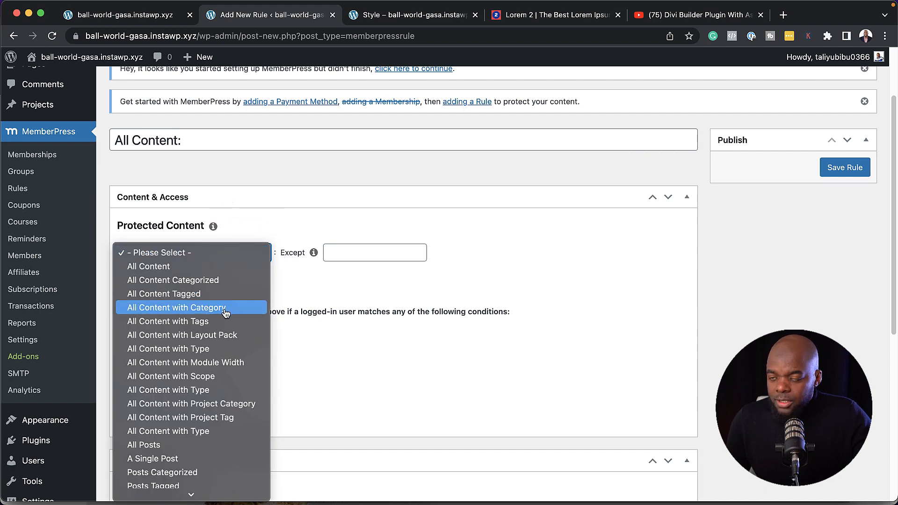
click(226, 313)
click(249, 259)
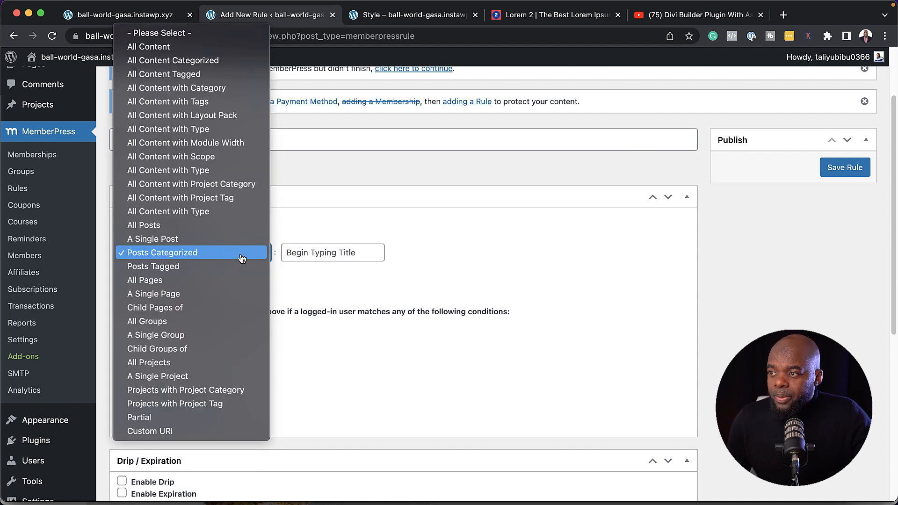
click(321, 255)
click(323, 253)
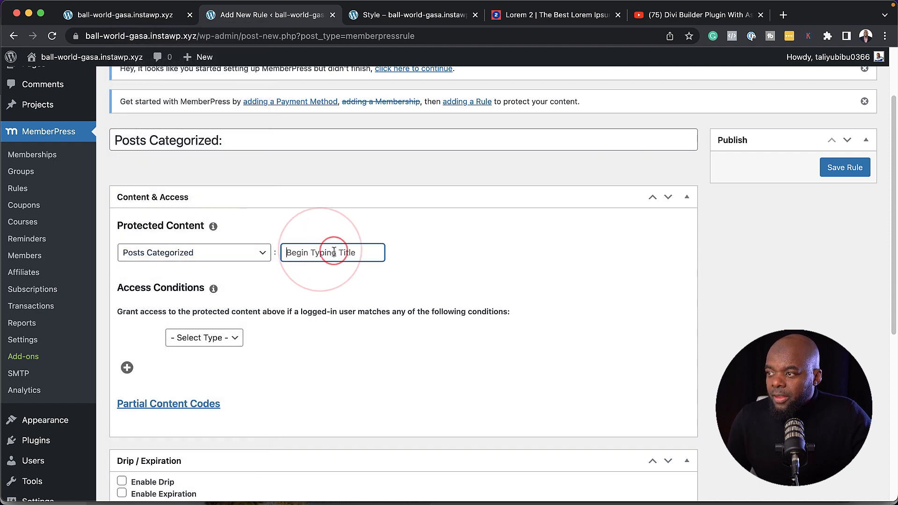
text(vip)
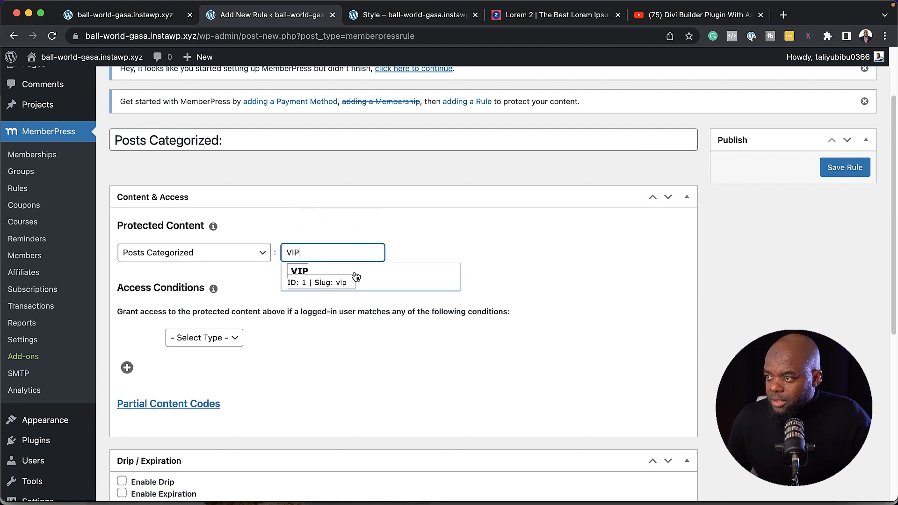
click(355, 276)
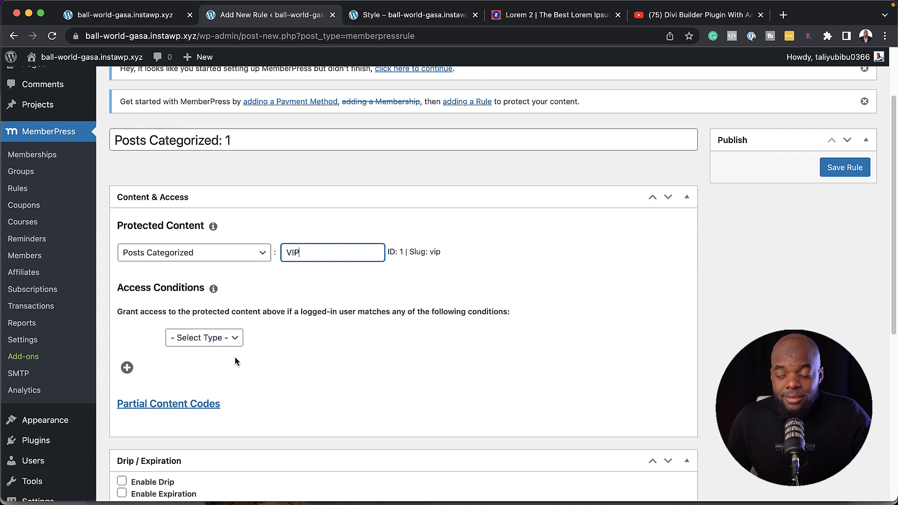
Add Membership access conditions for VIP and Members
click(203, 339)
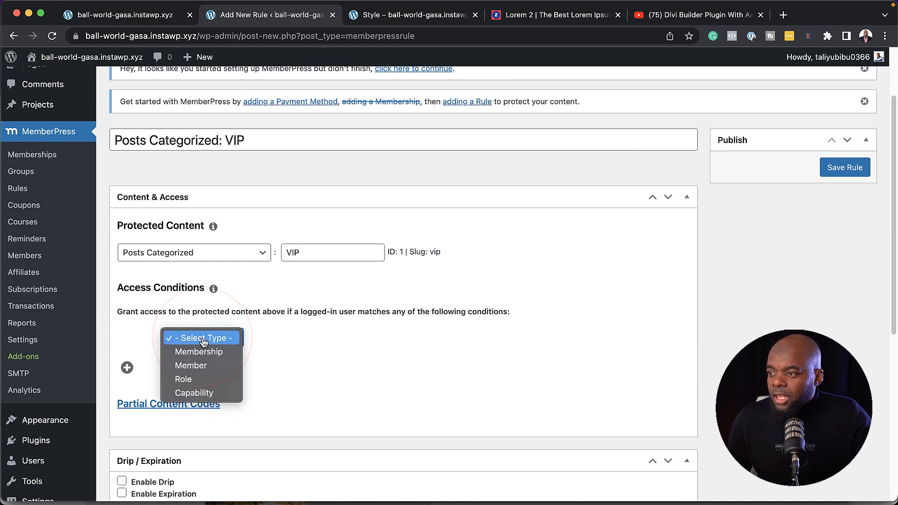
click(231, 356)
click(352, 338)
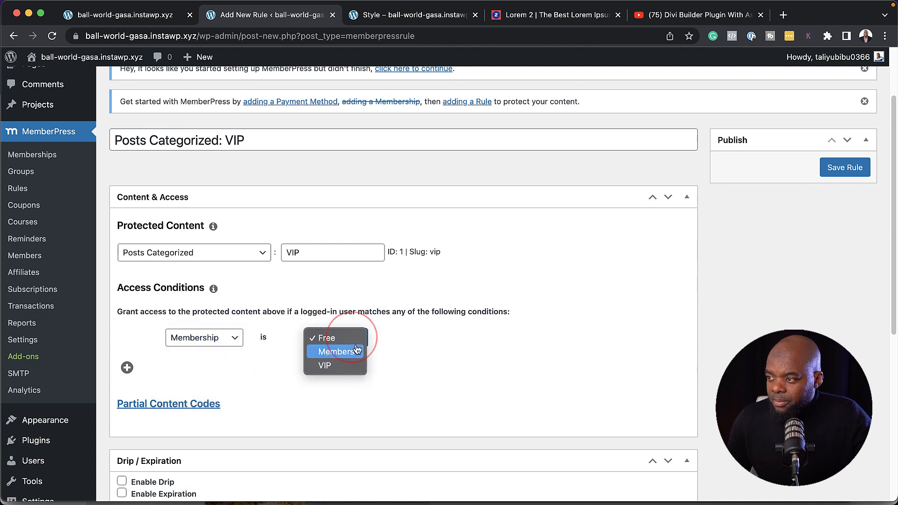
click(345, 366)
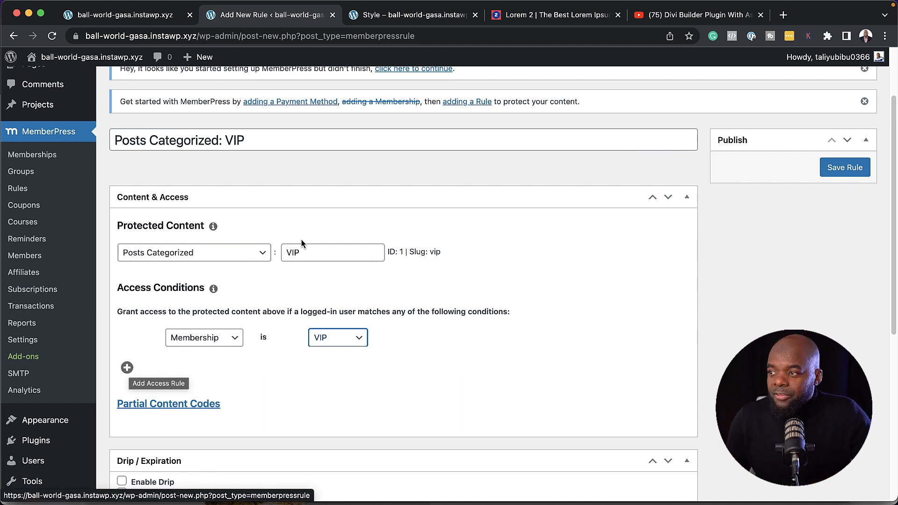
click(128, 368)
click(224, 361)
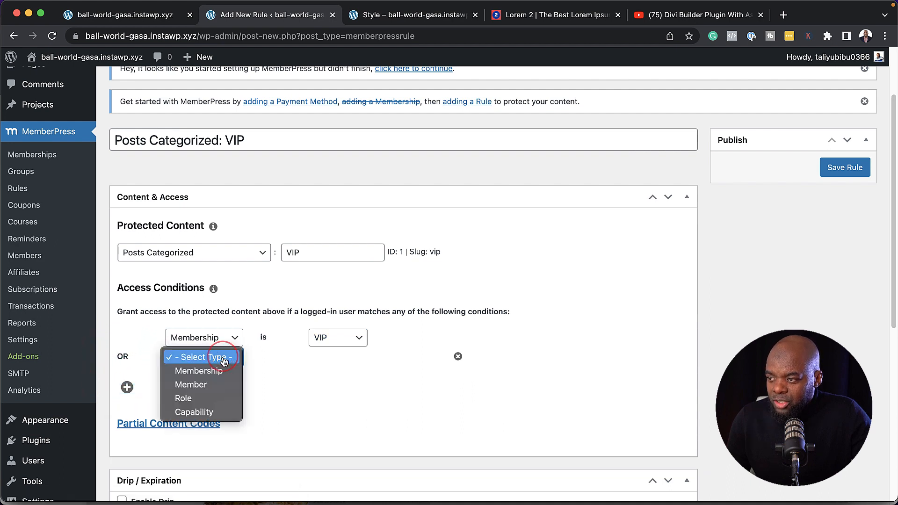
click(223, 371)
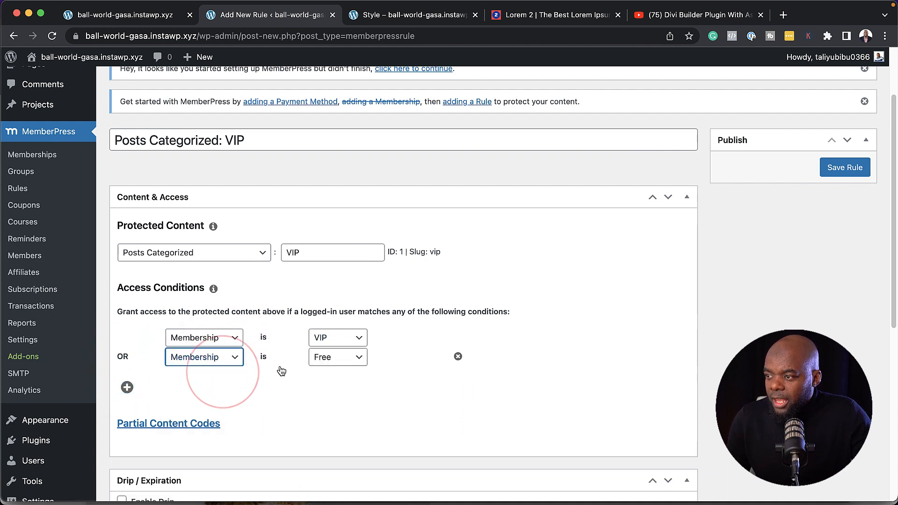
click(335, 360)
click(352, 377)
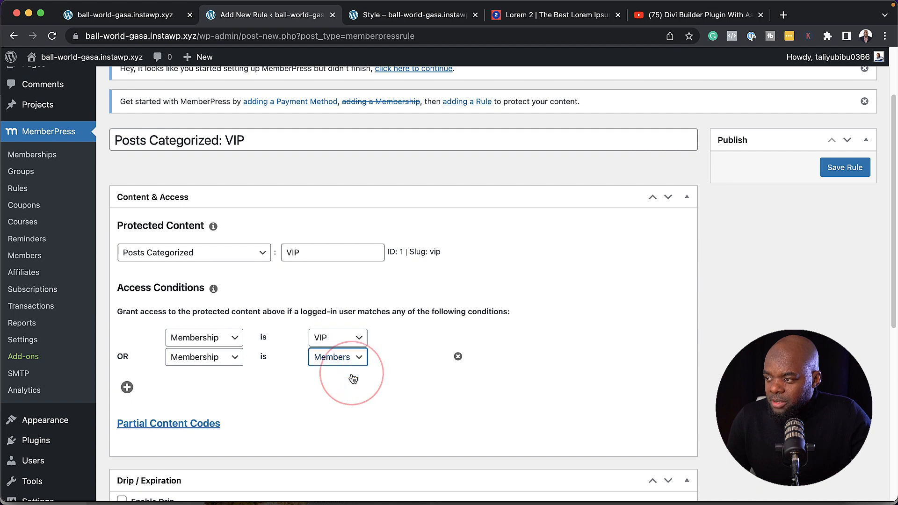
Add a third Membership condition for Free and save the VIP rule
click(127, 388)
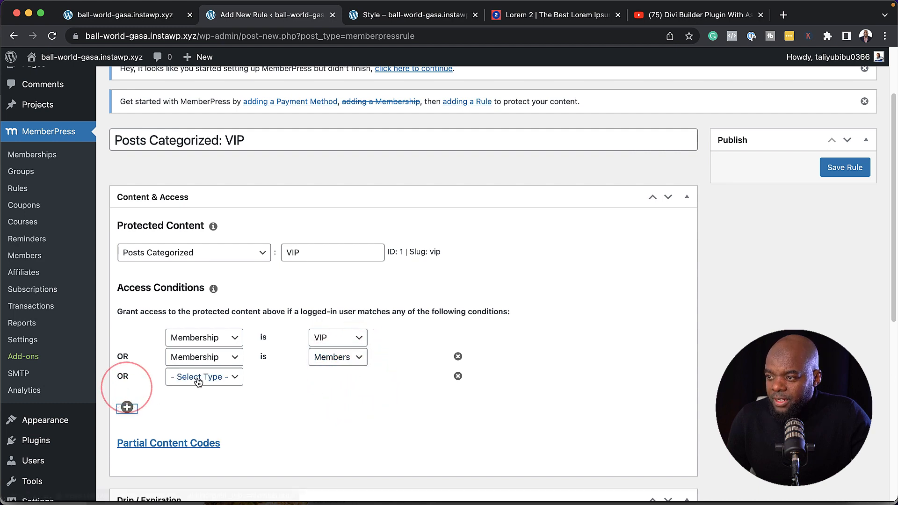
click(224, 380)
click(230, 391)
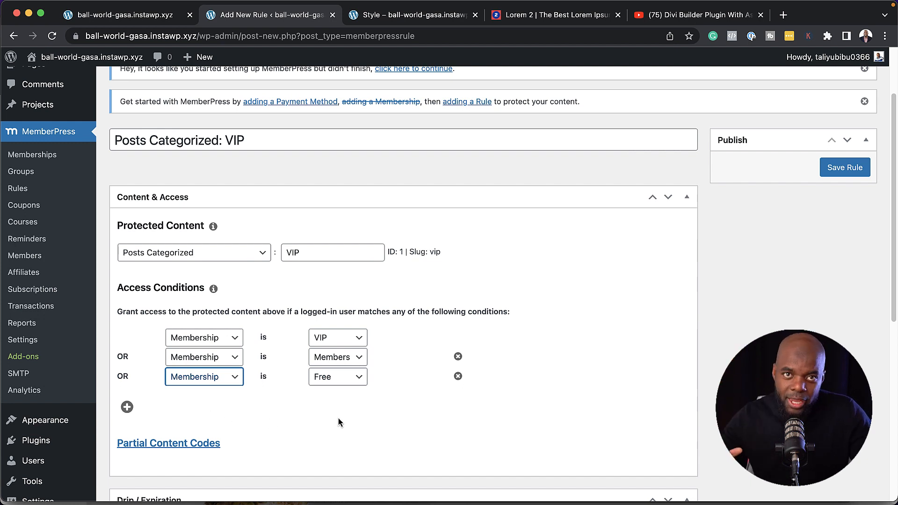
click(844, 172)
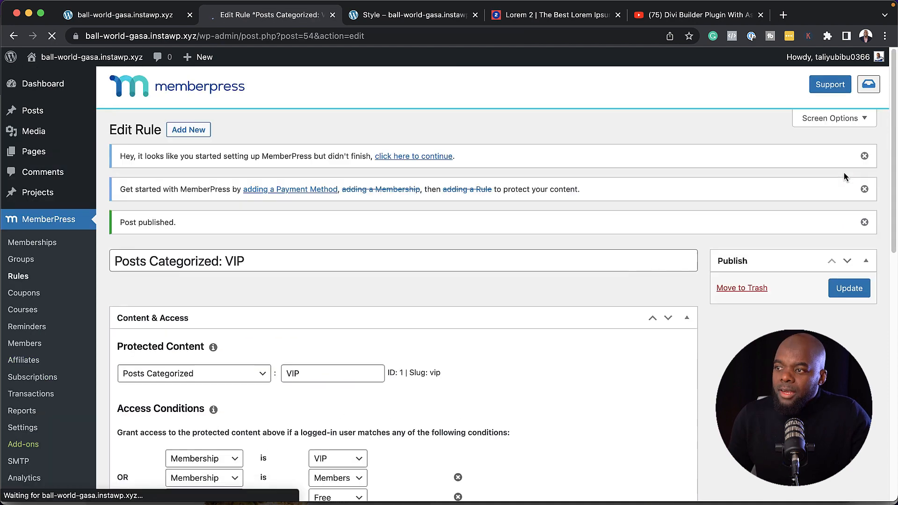
Start a new rule protecting Posts Categorized: Members
click(189, 130)
click(213, 344)
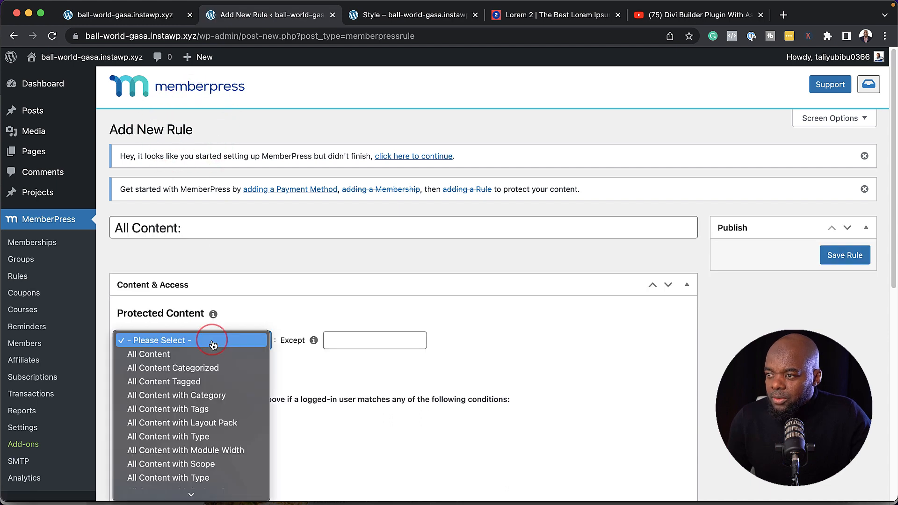
scroll(224, 384, down, 5)
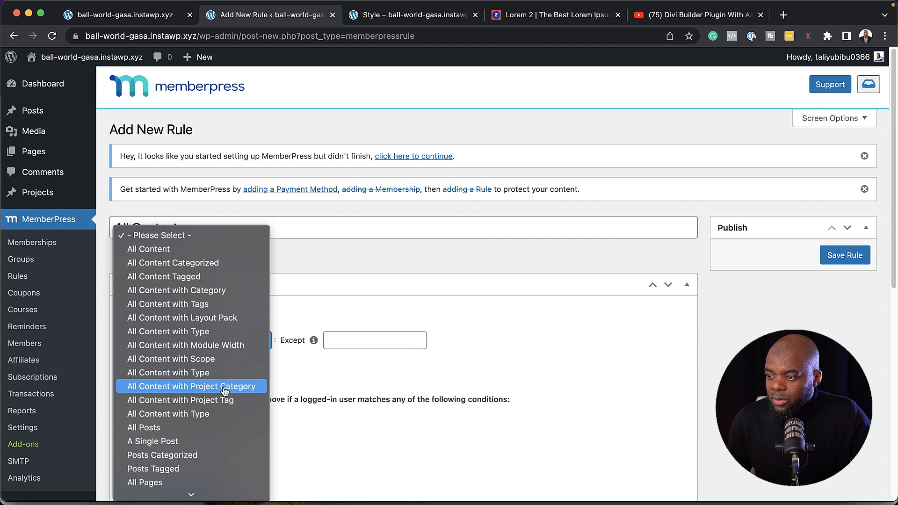
click(198, 456)
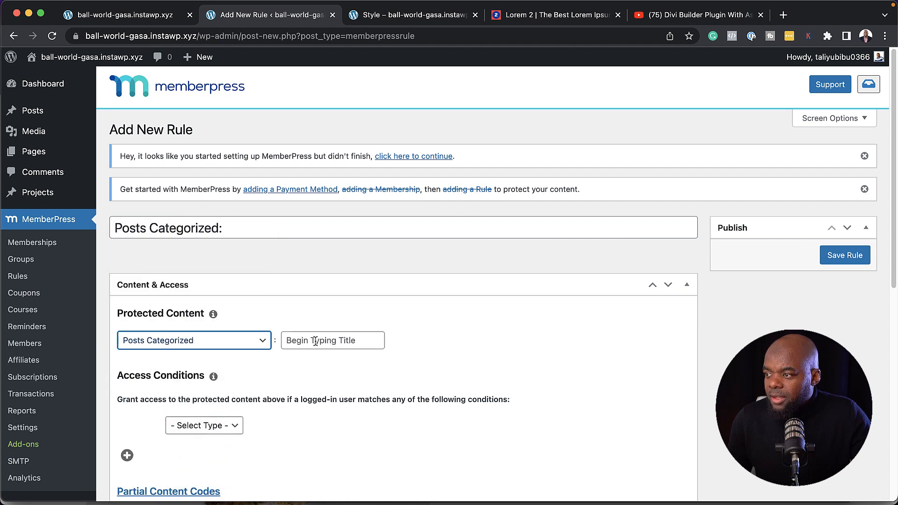
click(315, 342)
text(mem)
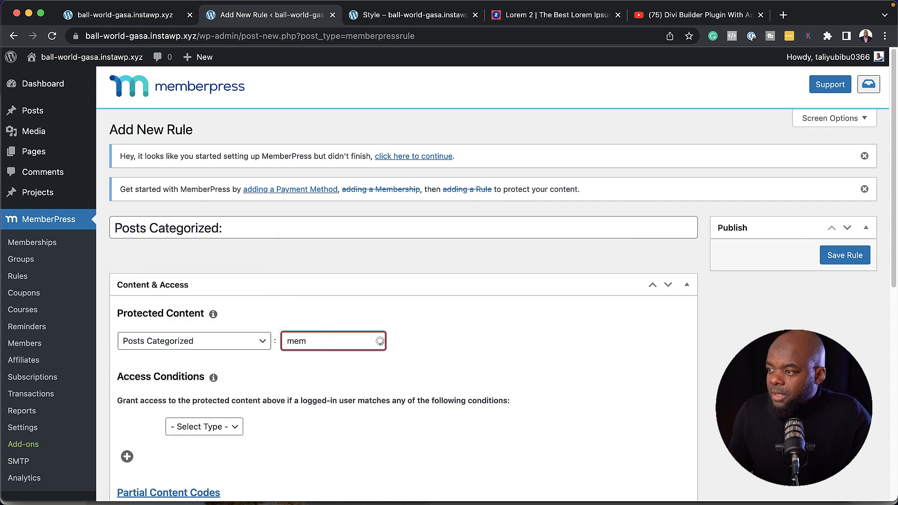
click(328, 365)
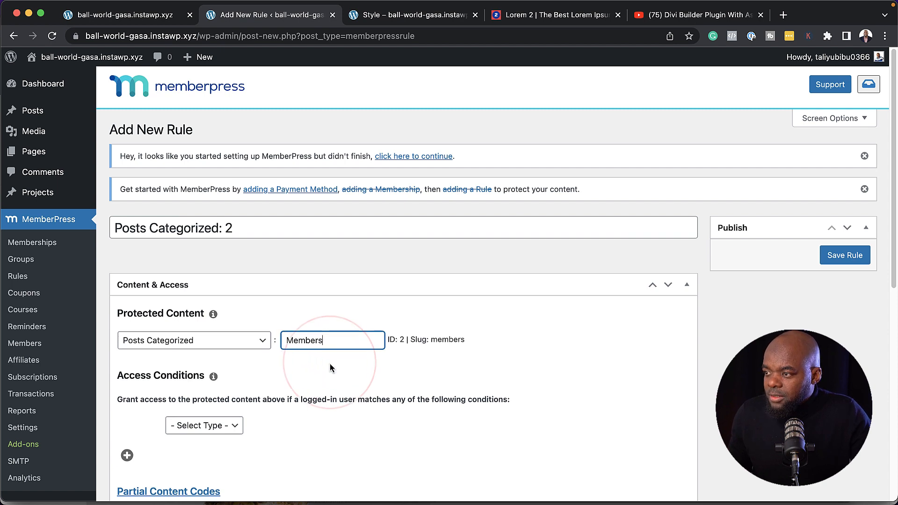
Add Membership access conditions for Members and Free, then save the rule
scroll(322, 387, down, 2)
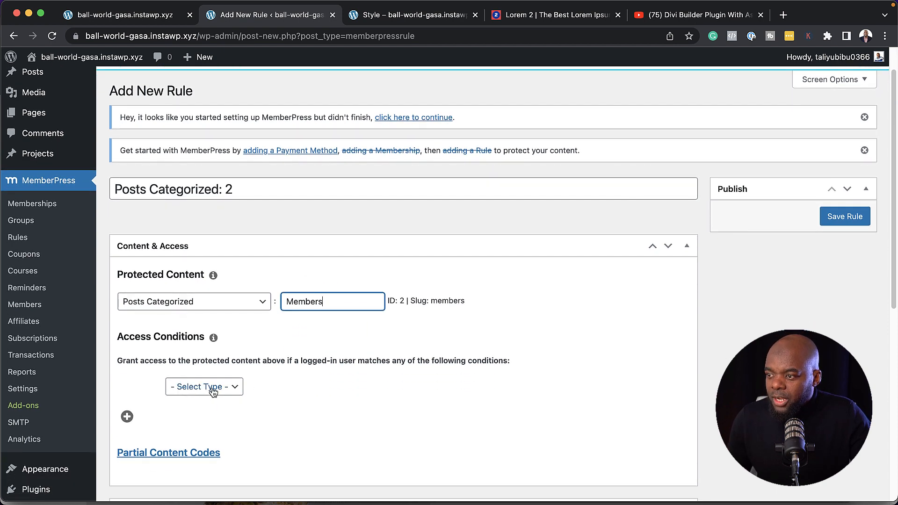
click(213, 426)
click(231, 403)
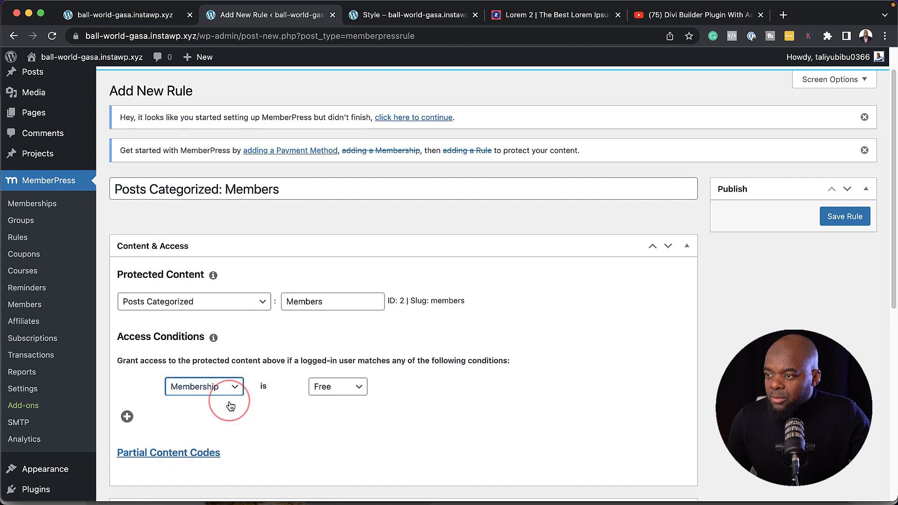
click(357, 389)
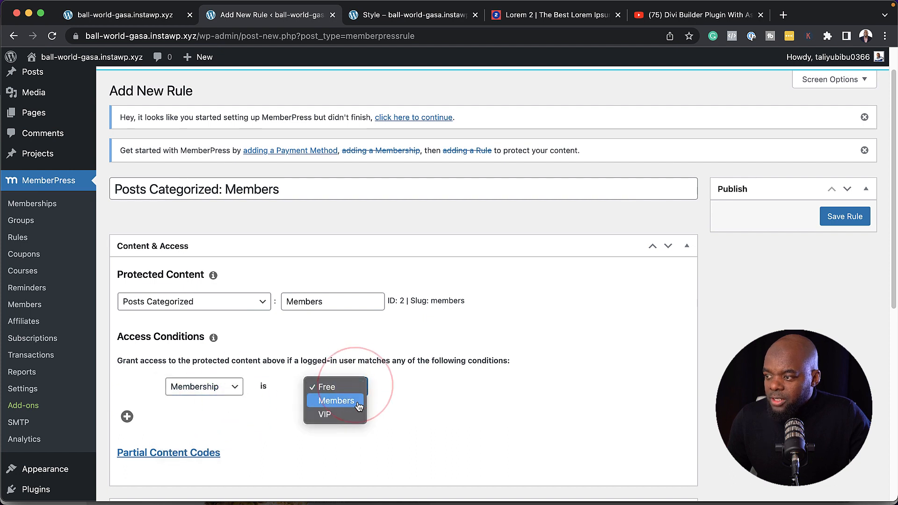
click(344, 345)
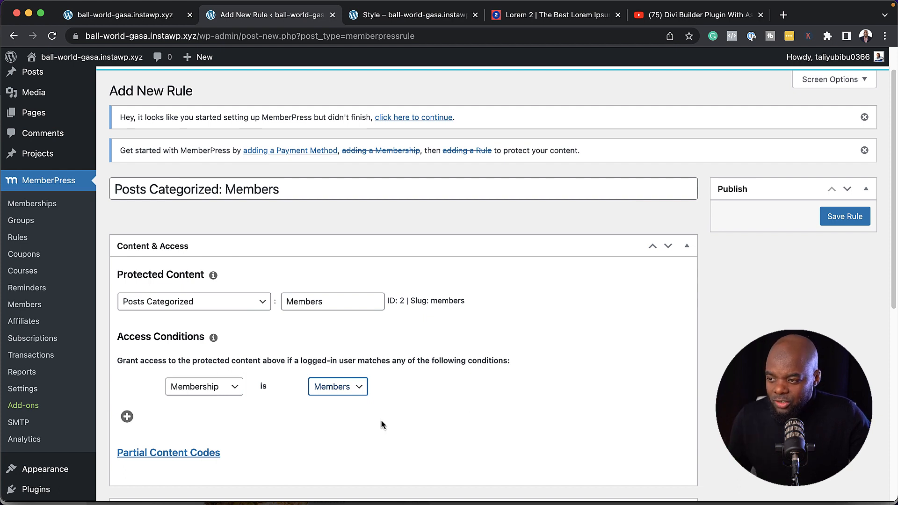
click(128, 417)
click(206, 405)
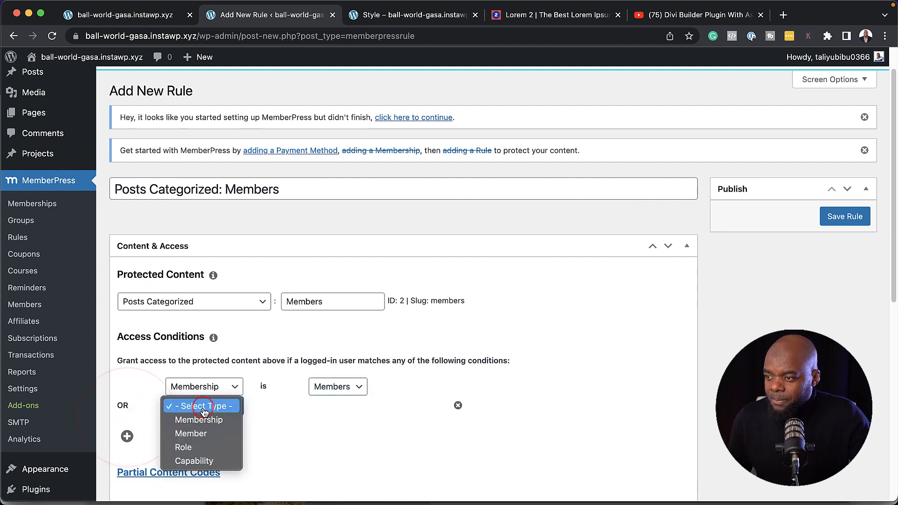
click(210, 420)
click(337, 406)
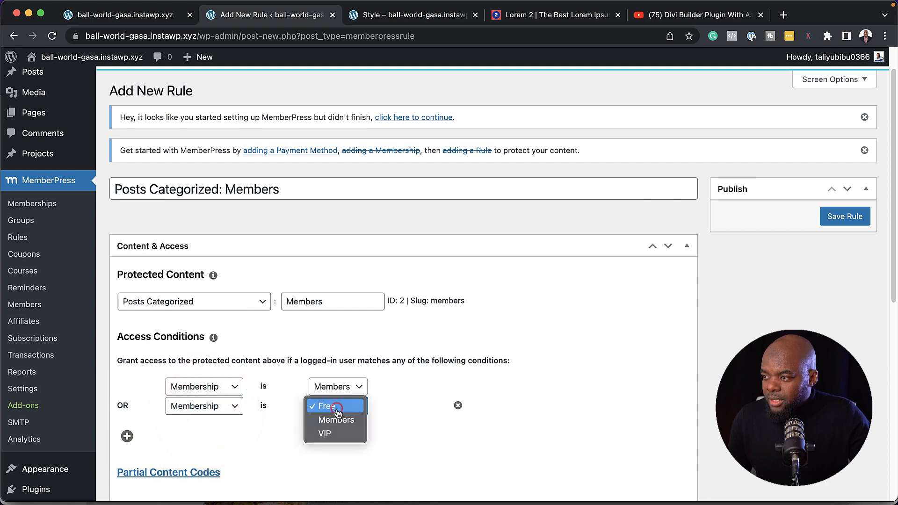
click(351, 406)
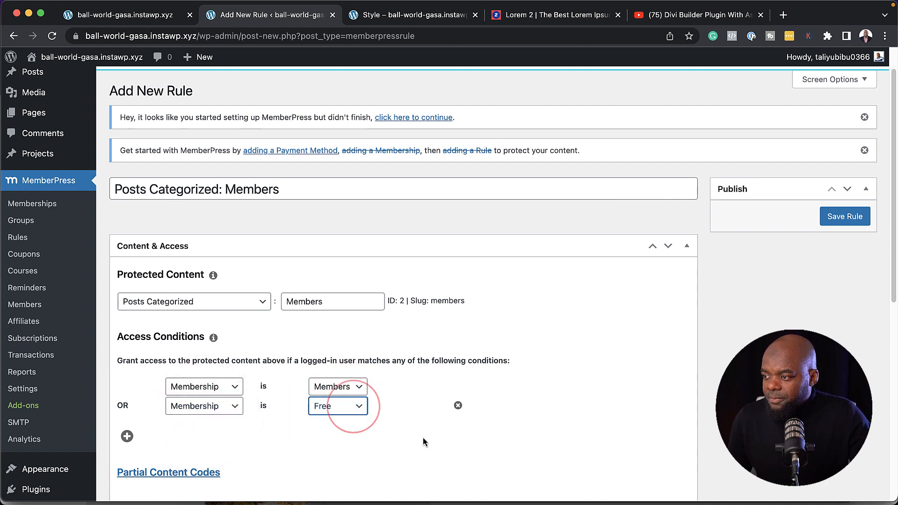
click(423, 437)
click(855, 216)
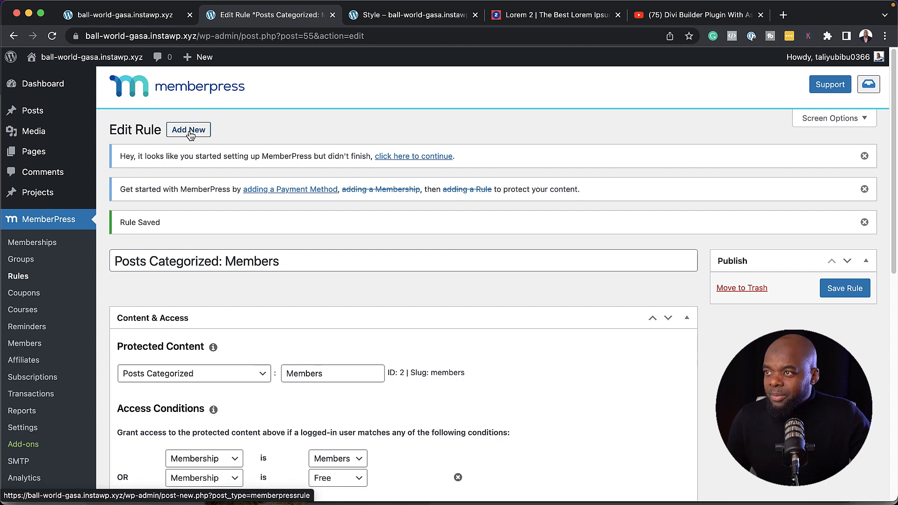
Start a new rule protecting Posts Categorized: Free
click(189, 130)
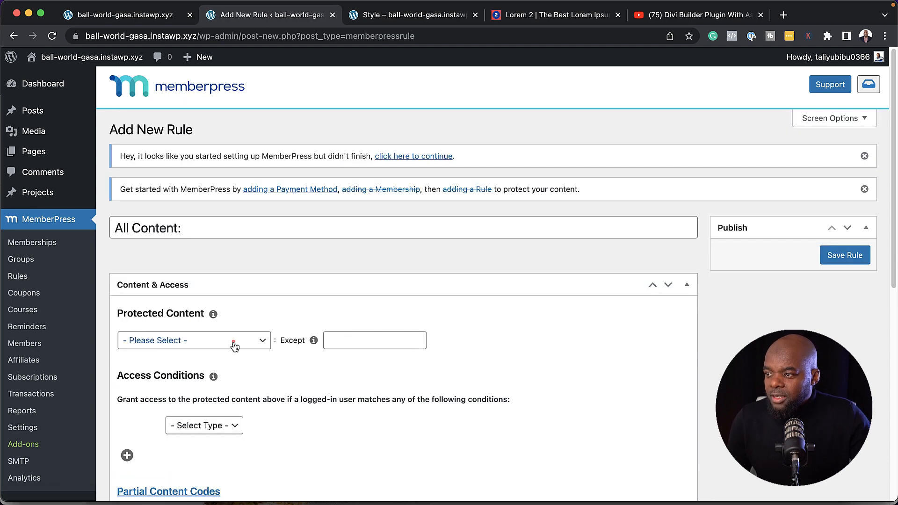
click(233, 341)
scroll(215, 438, down, 5)
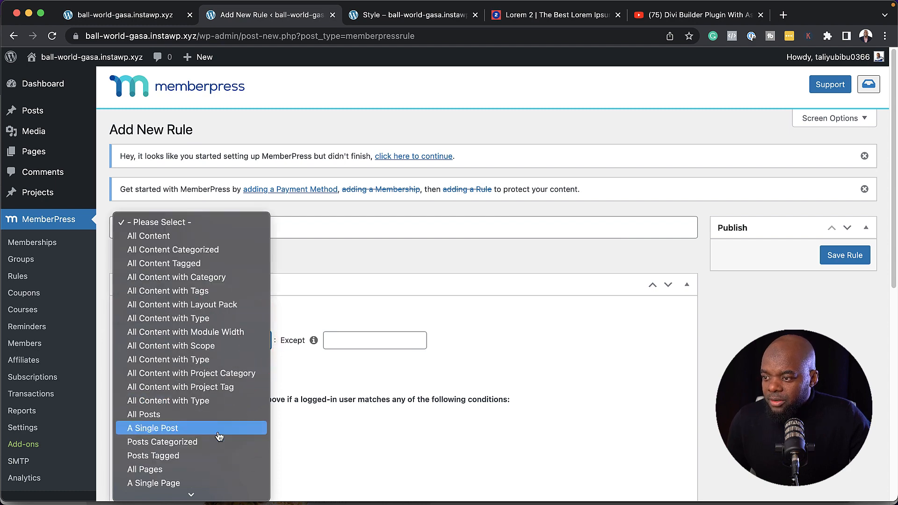
click(201, 442)
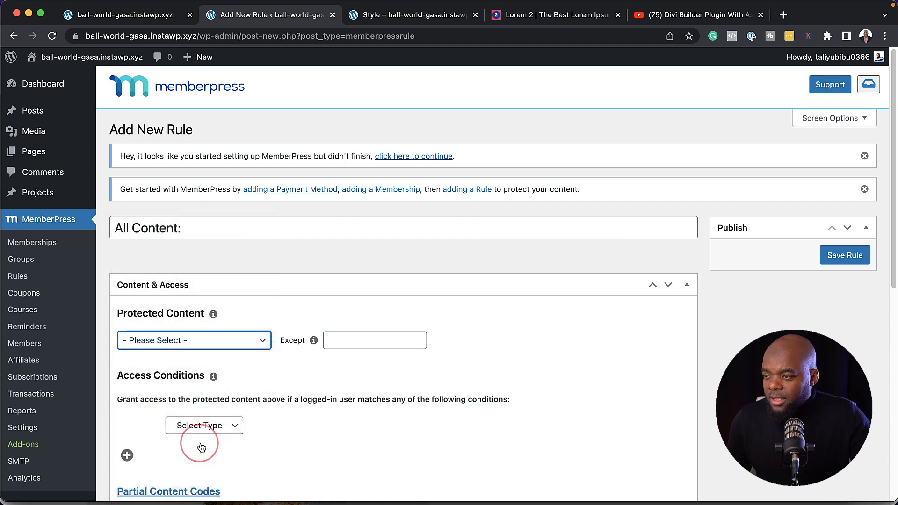
click(330, 344)
text(f)
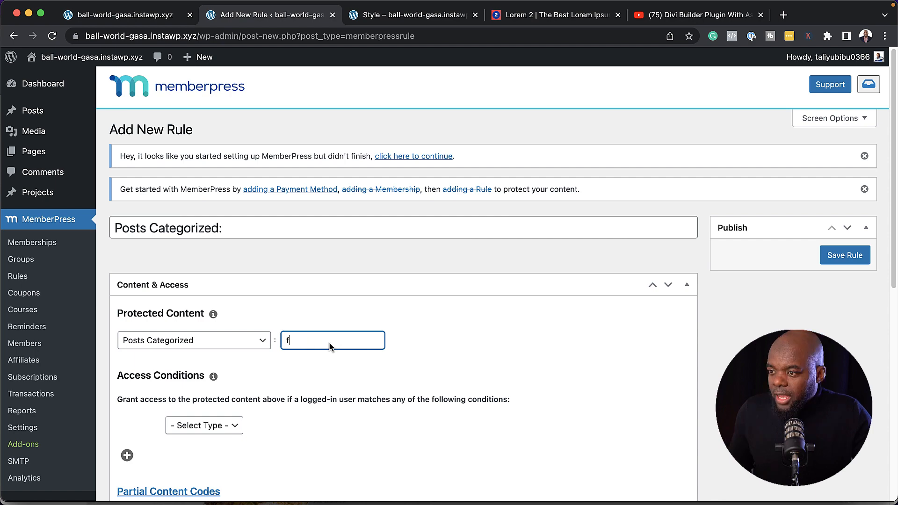
click(335, 356)
Add a 'Membership is Free' access condition and save the rule
scroll(457, 390, down, 2)
click(205, 367)
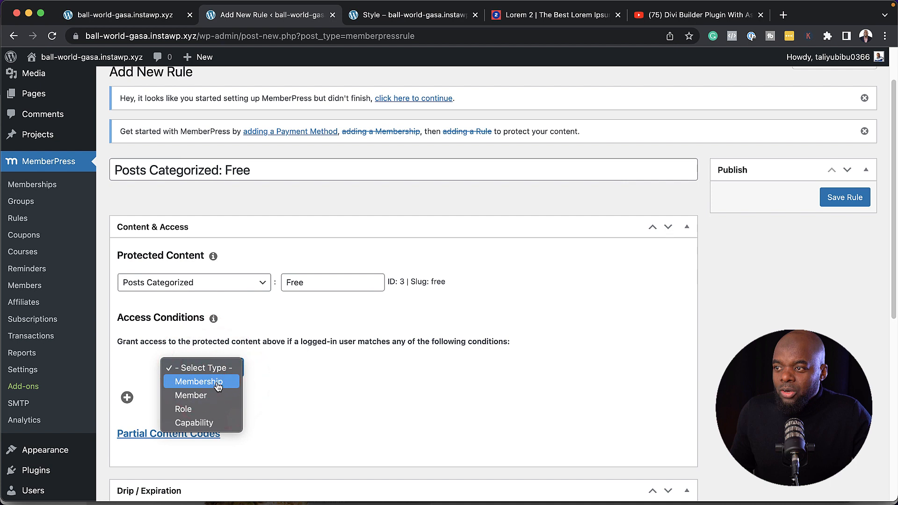
click(217, 383)
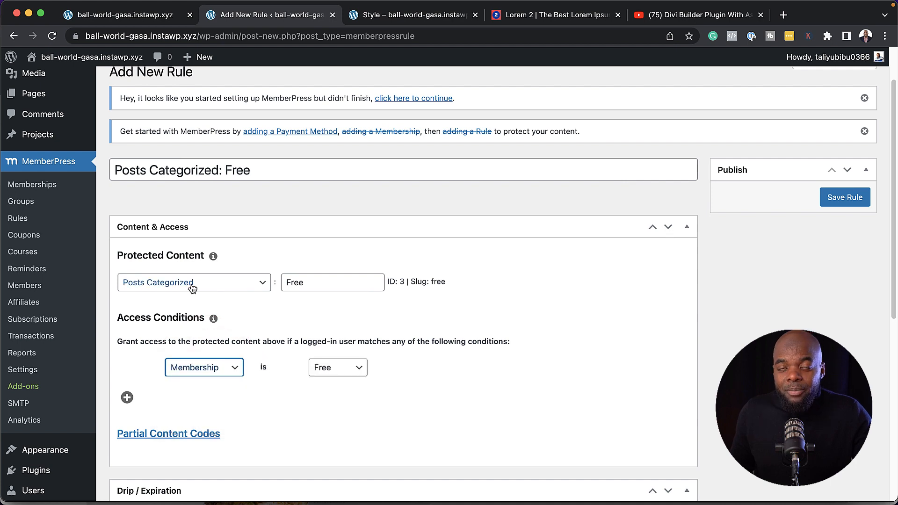
click(848, 199)
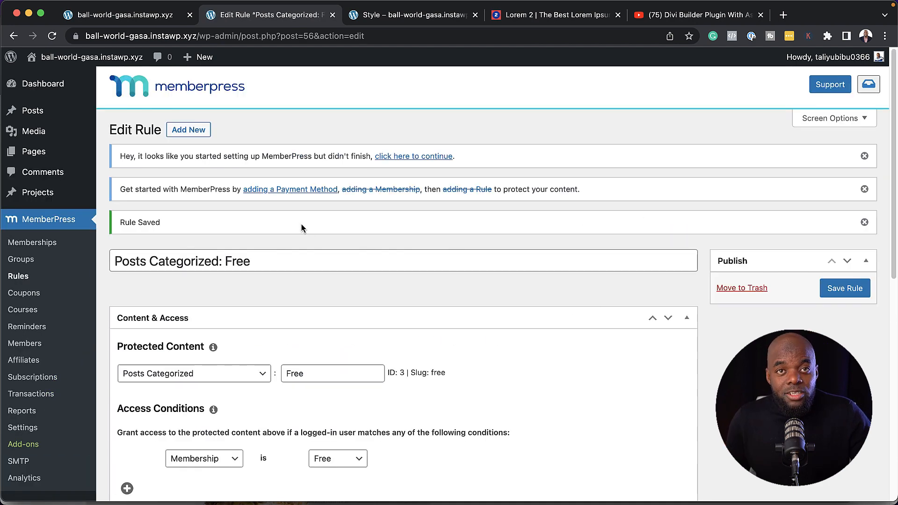
click(303, 190)
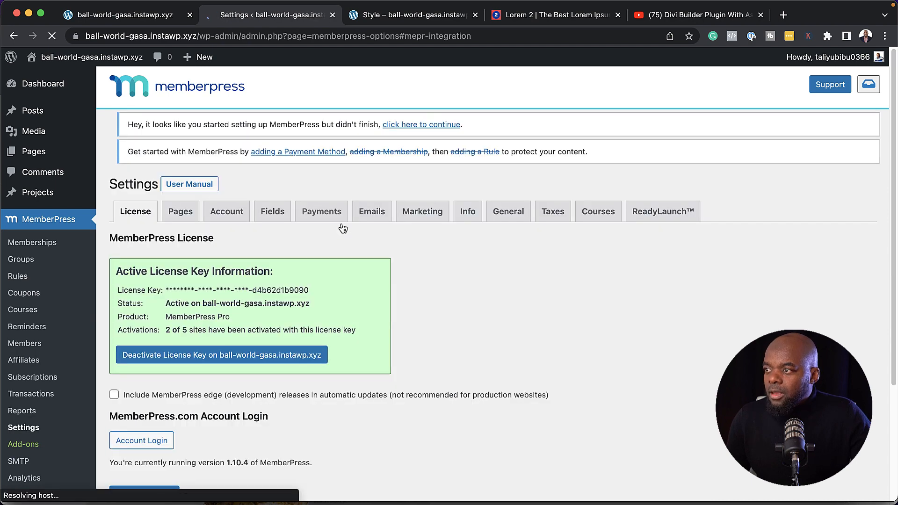
In MemberPress Payments settings, add a new PayPal Standard payment method
click(326, 213)
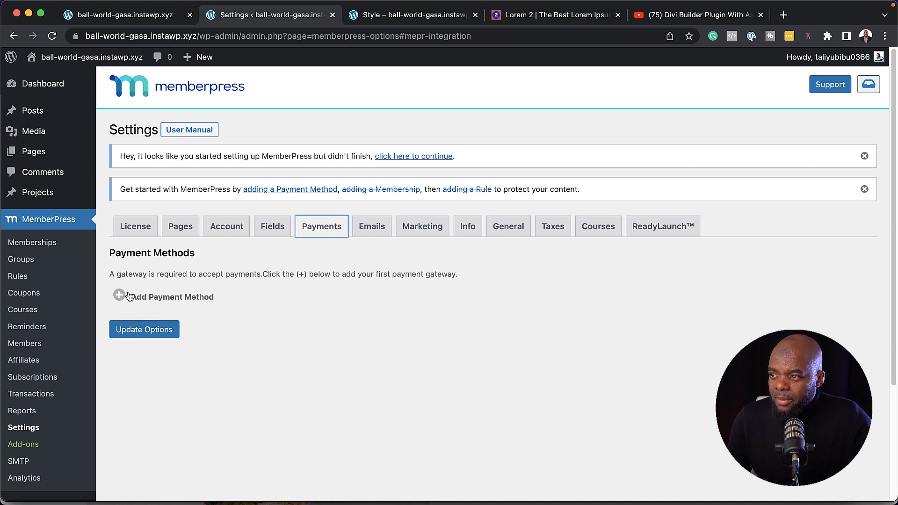
click(121, 297)
click(120, 297)
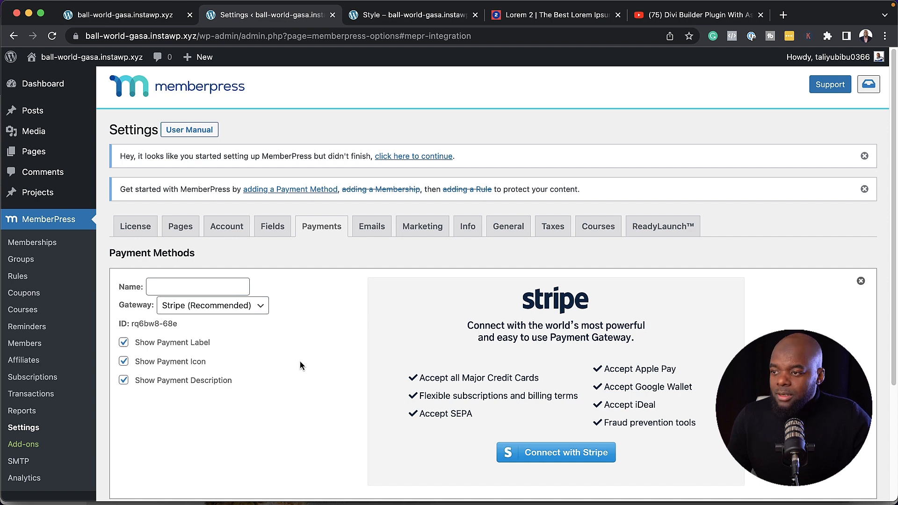
scroll(313, 384, down, 1)
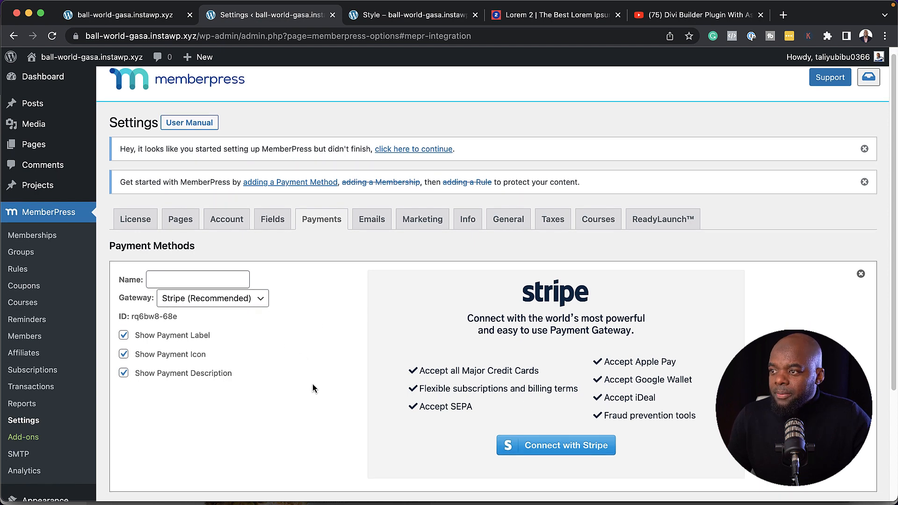
click(236, 298)
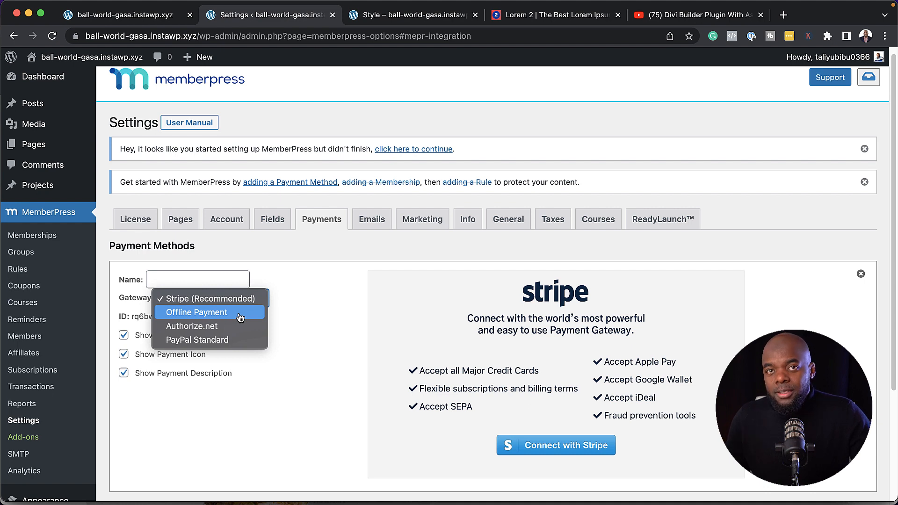
click(227, 341)
Name the payment method 'PayPal', enter the business PayPal e-mail, and update options
click(210, 280)
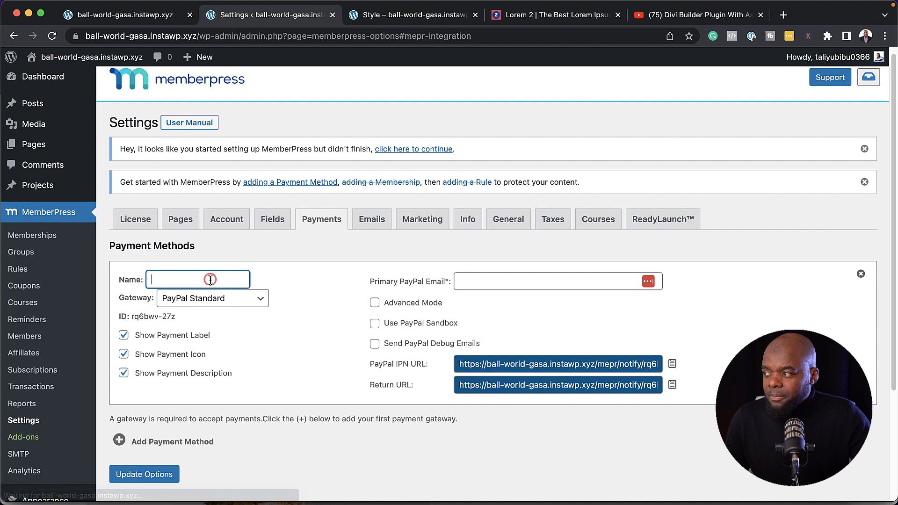
text(PayPal)
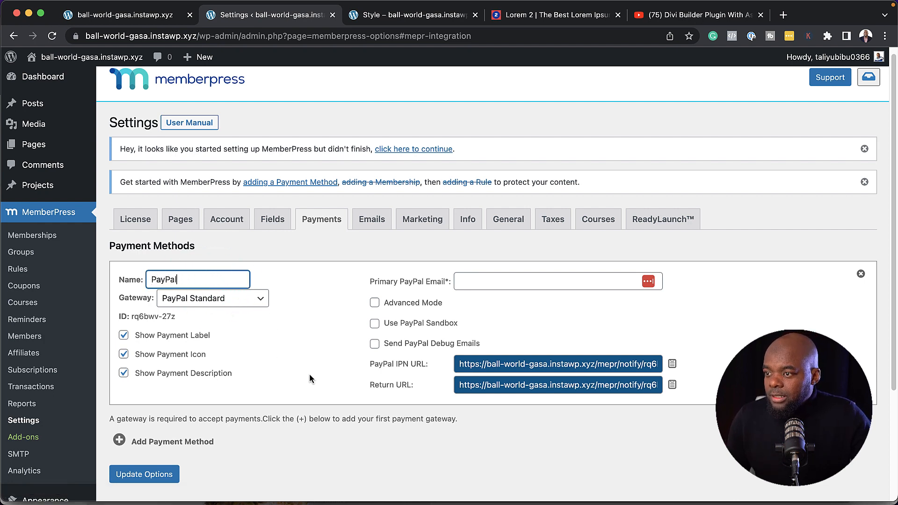
click(541, 278)
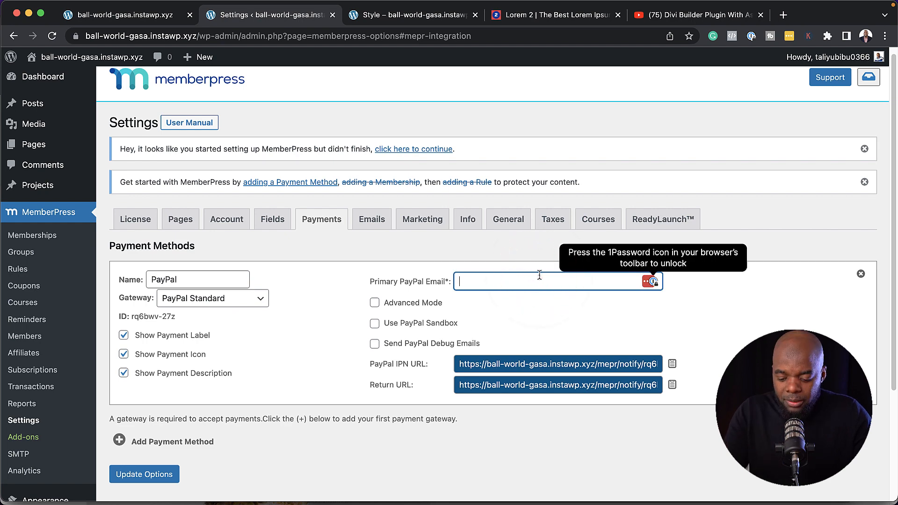
scroll(158, 447, down, 1)
click(158, 446)
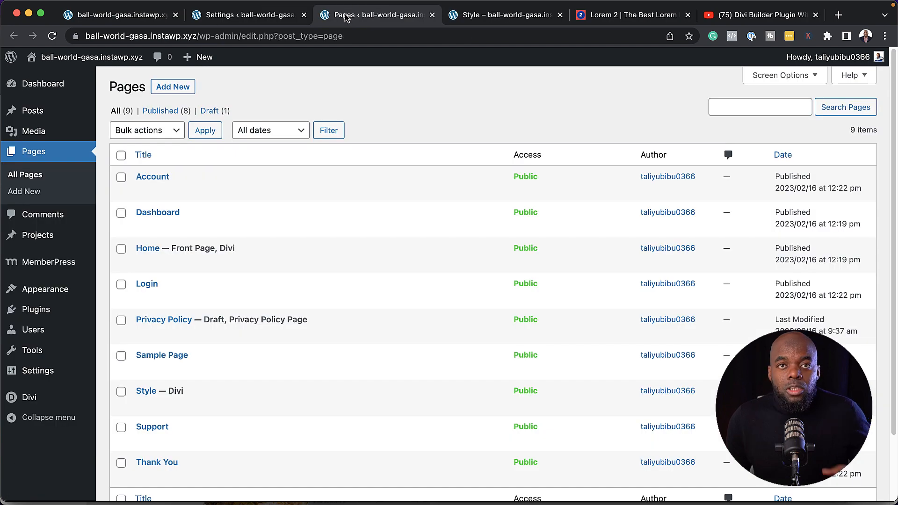
mouse_move(172, 232)
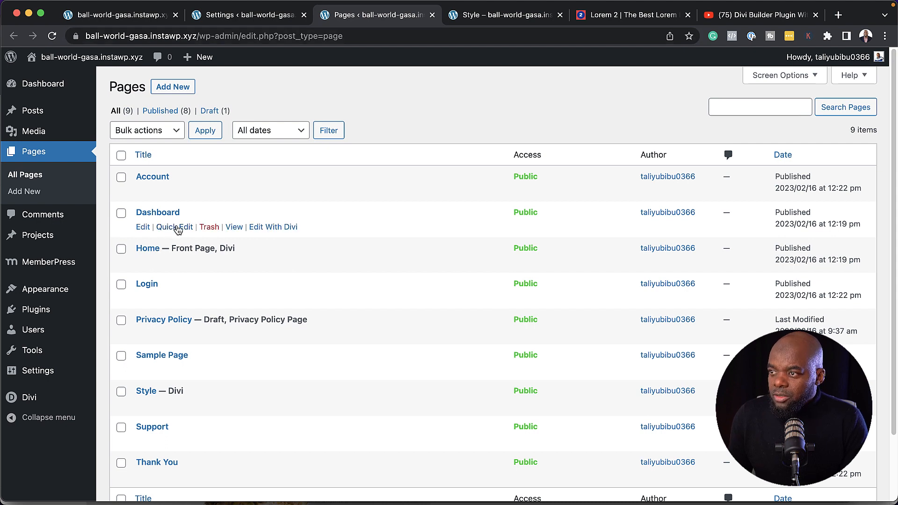
Copy the Dashboard page's URL from the live site
click(232, 229)
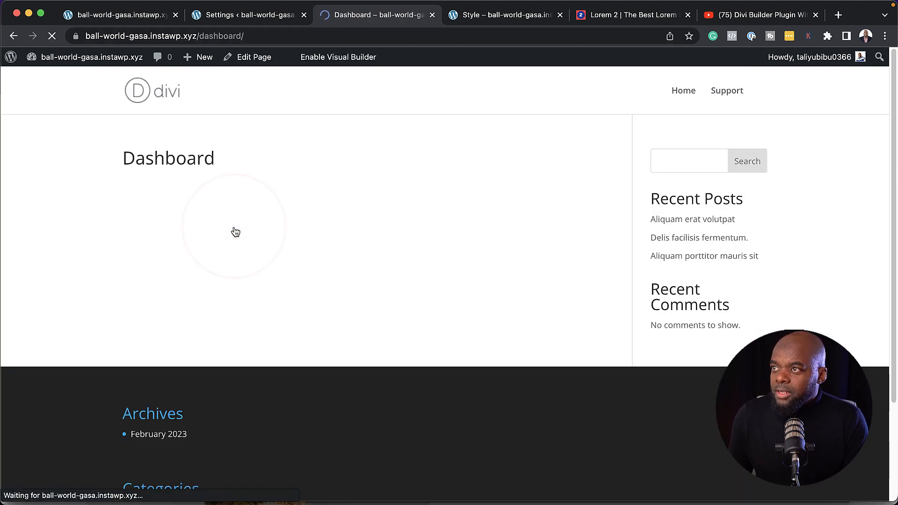
click(279, 36)
key(super+c)
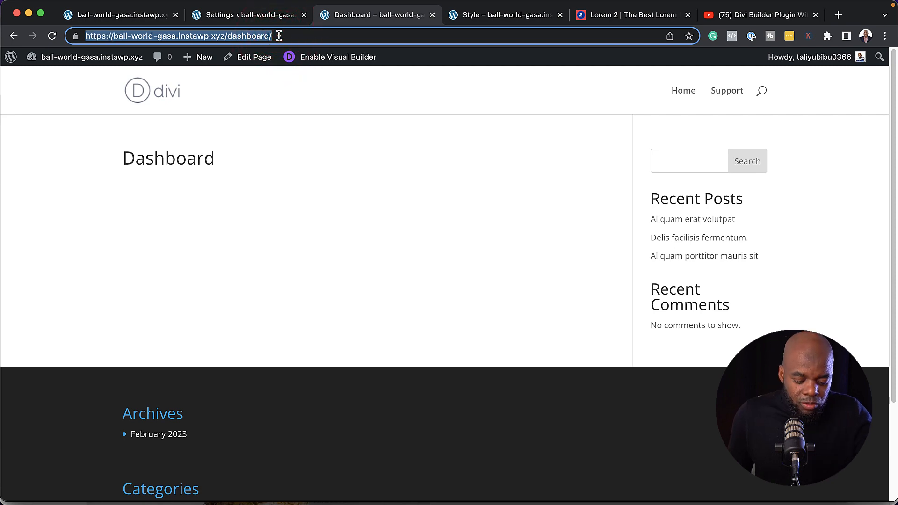
click(266, 19)
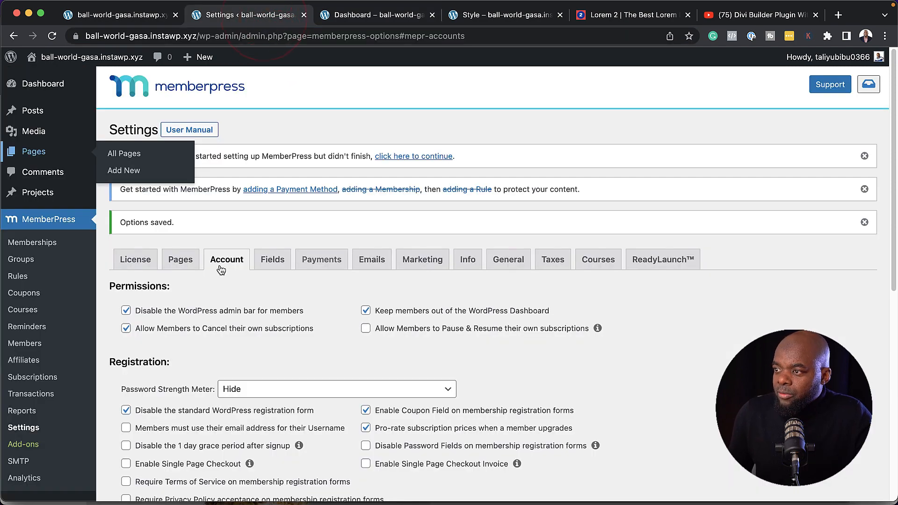
Enable the MemberPress login page, redirect login to Dashboard and logout to the home URL, then save
scroll(238, 316, down, 5)
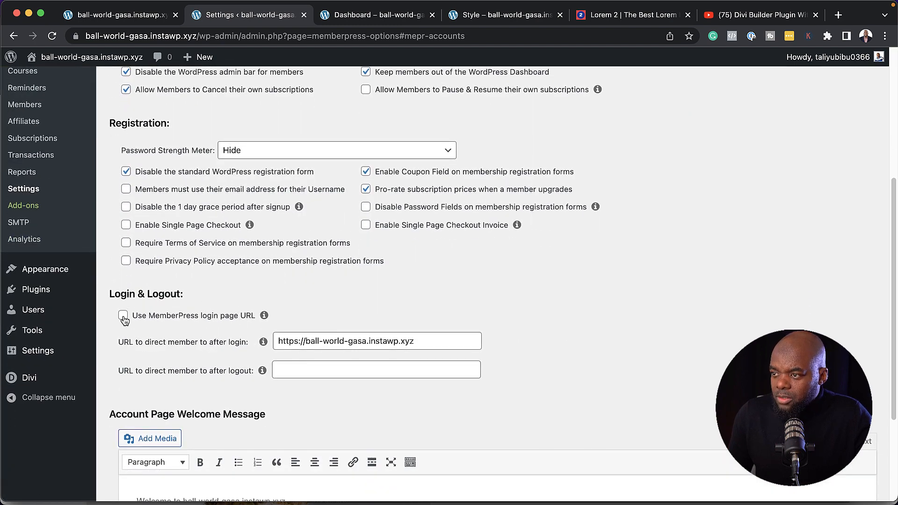
click(124, 318)
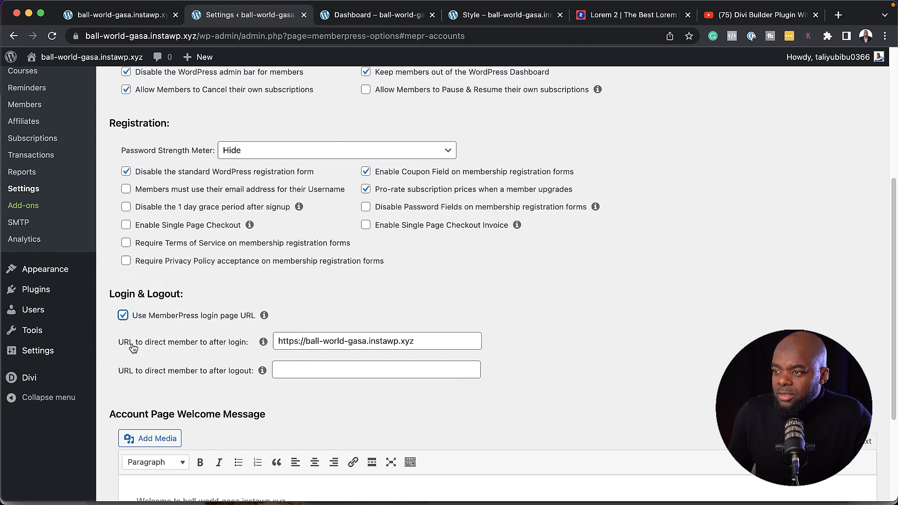
triple_click(436, 344)
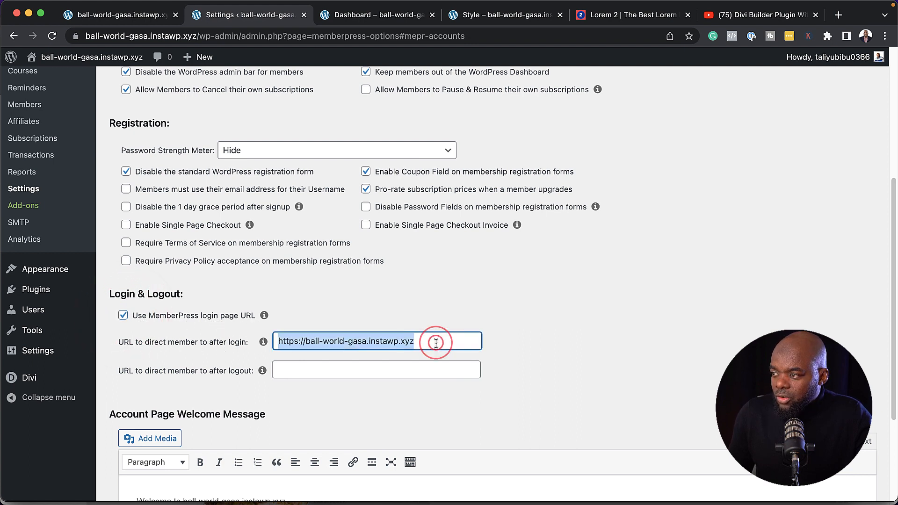
key(super+v)
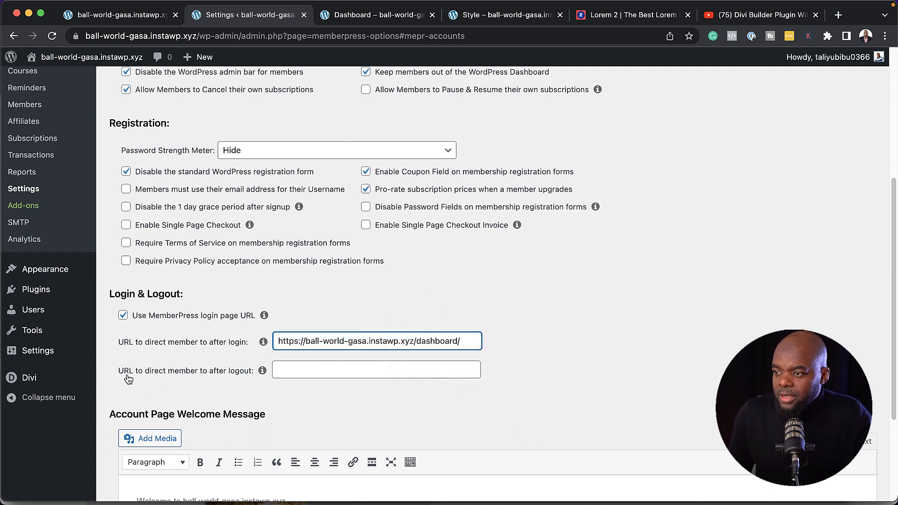
click(282, 372)
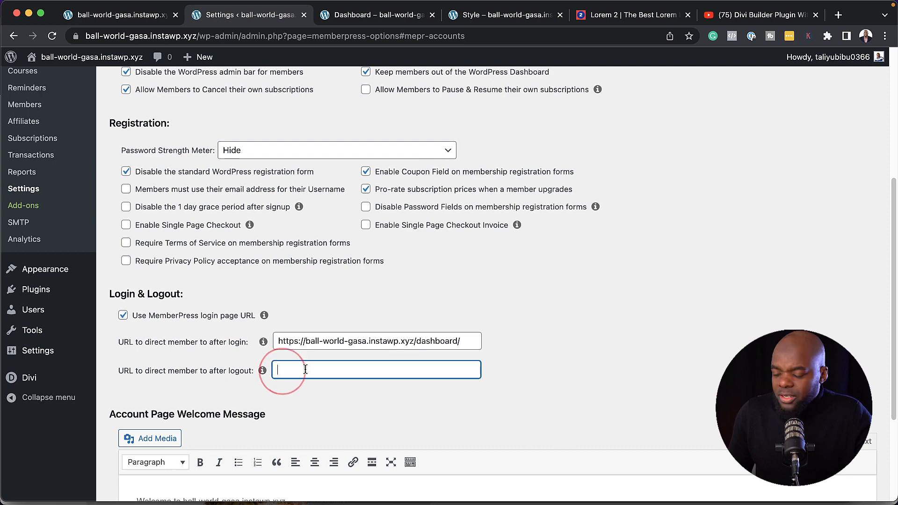
key(super+v)
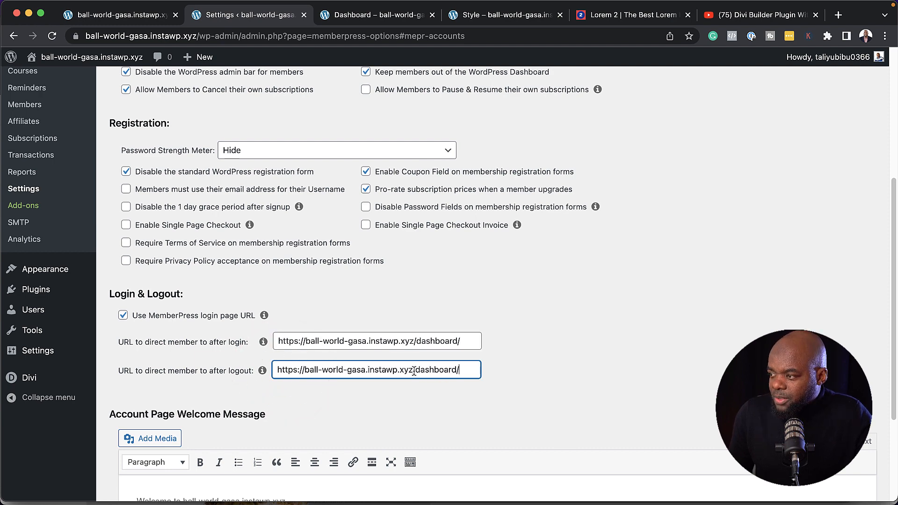
drag(414, 370, 471, 371)
key(BackSpace)
scroll(405, 369, down, 3)
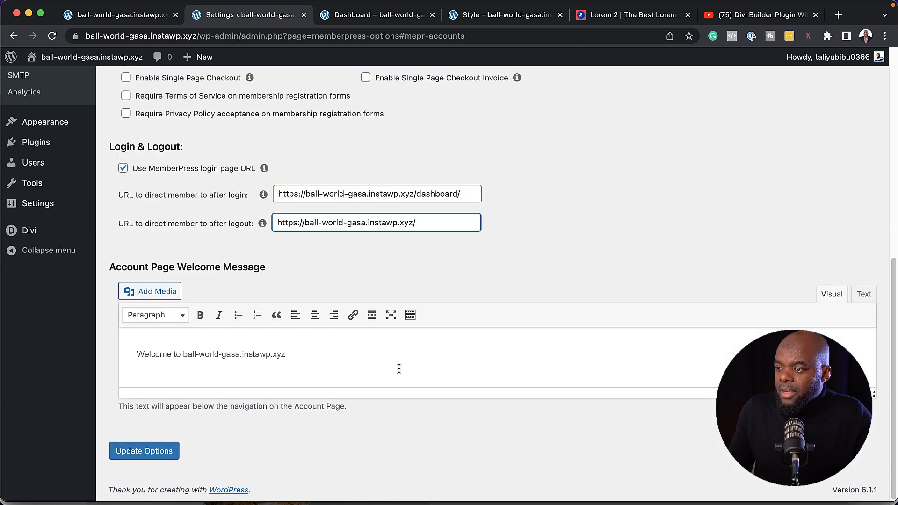
click(153, 453)
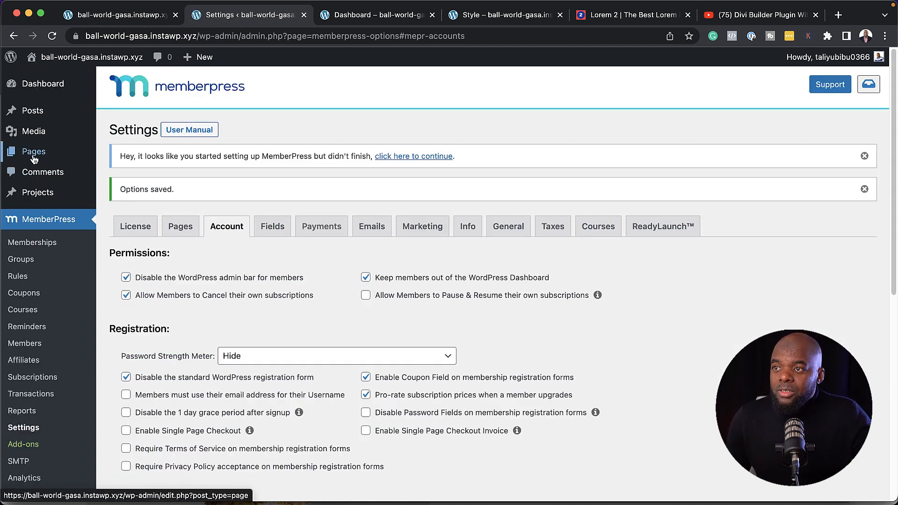
mouse_move(34, 159)
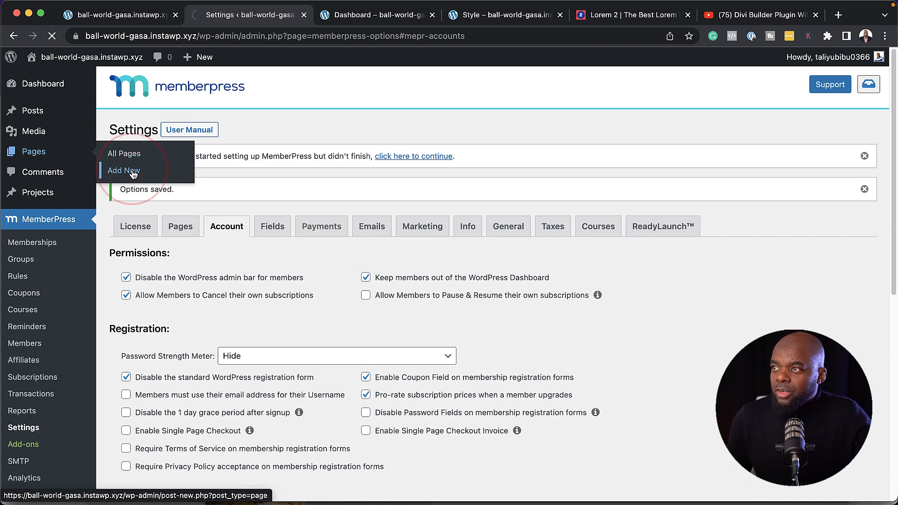
Title the new page 'Become A Member' and start it in the Divi Builder from scratch
text(Bec)
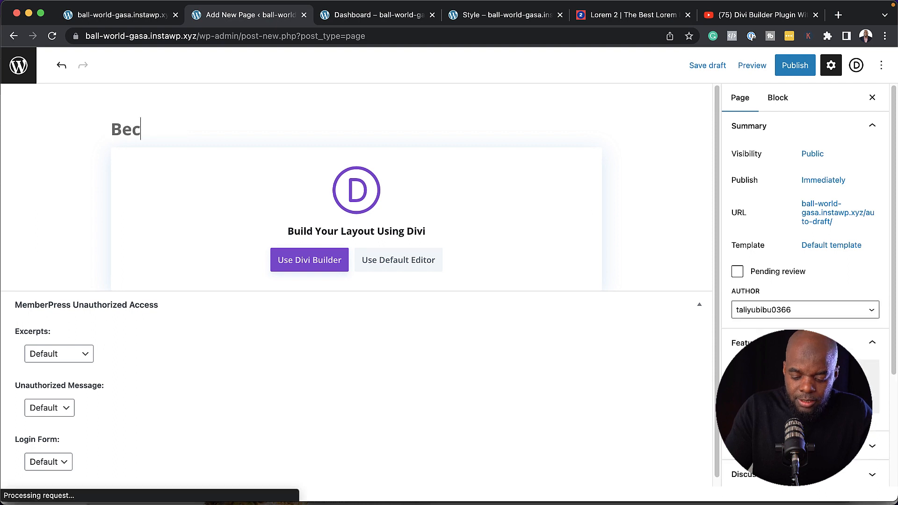
text(ome A Member)
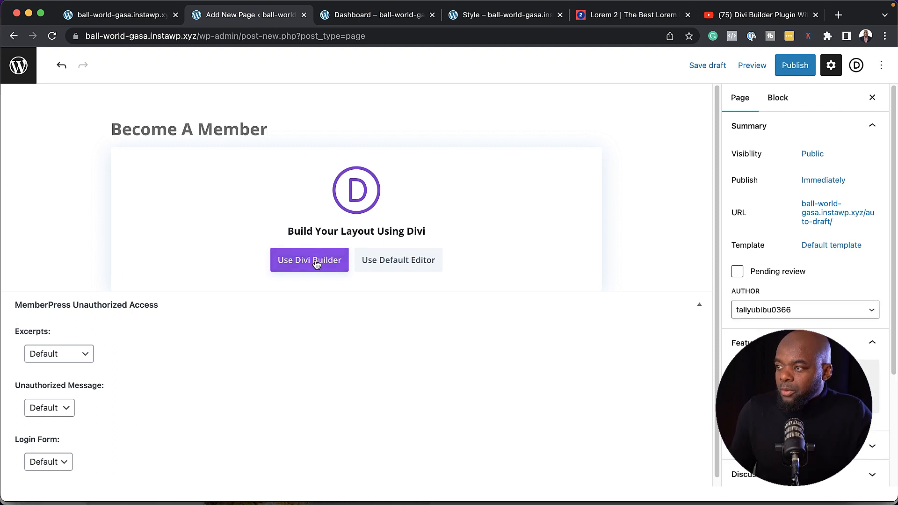
click(315, 261)
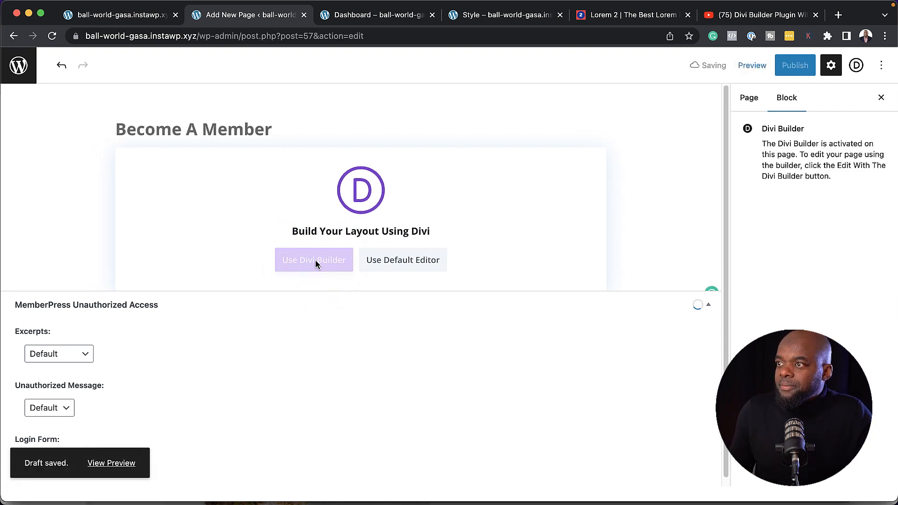
click(248, 293)
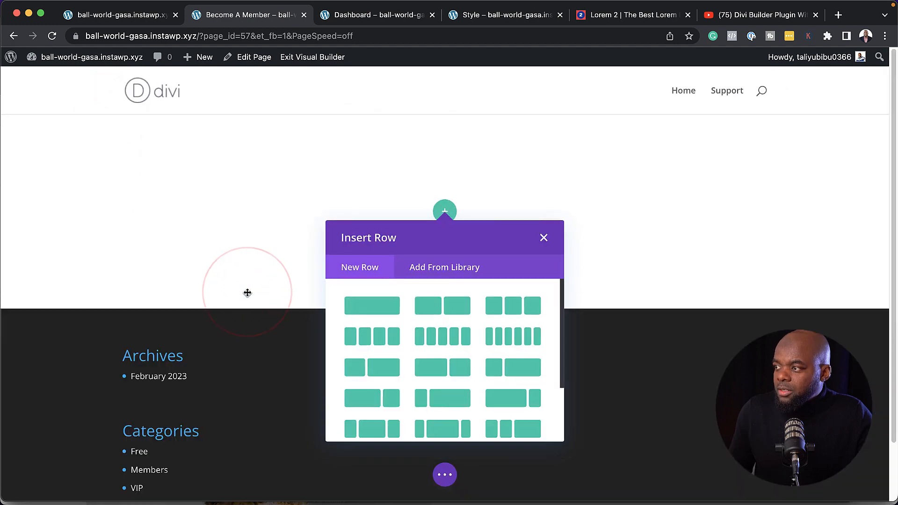
Insert a three-column row and add a Text module with VIP in the first column
click(514, 308)
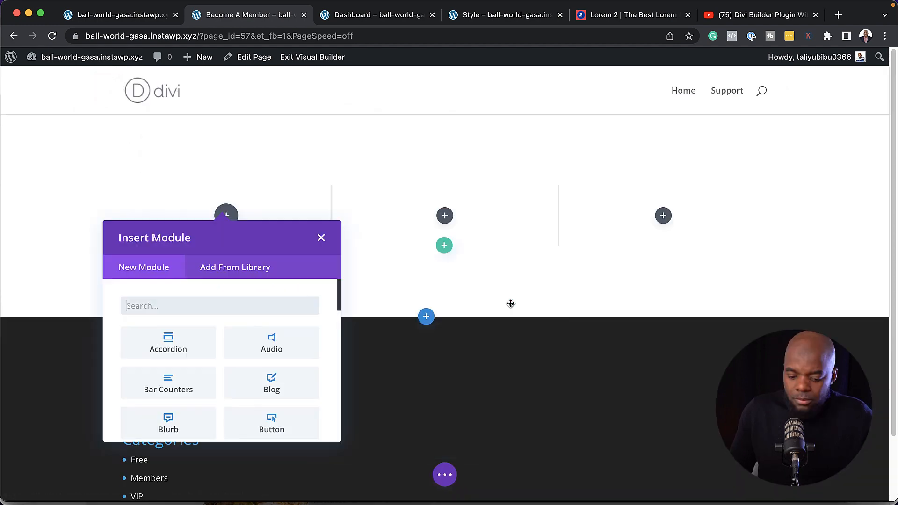
text(Te)
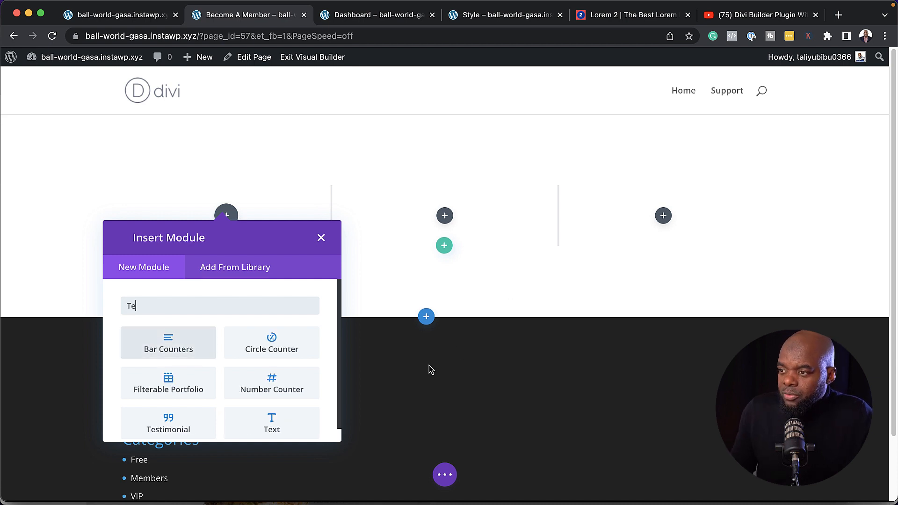
click(272, 424)
drag(157, 358, 26, 286)
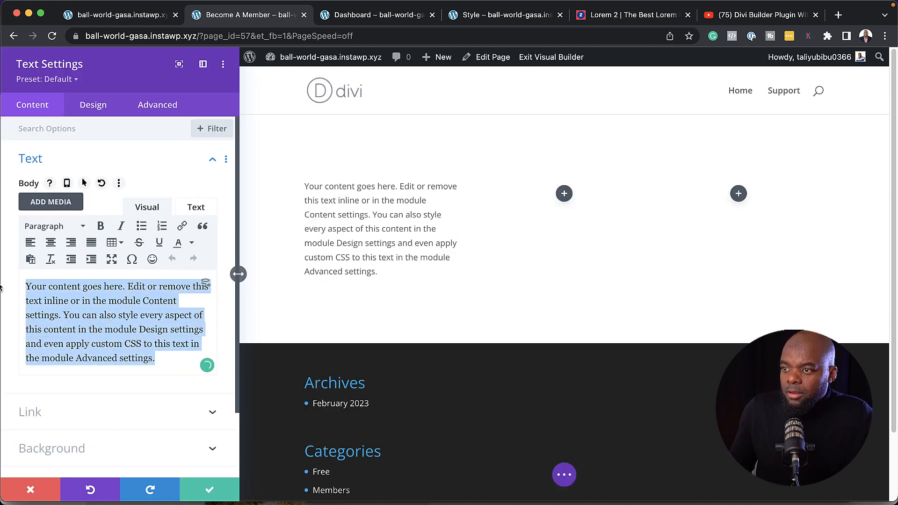
text(VIP)
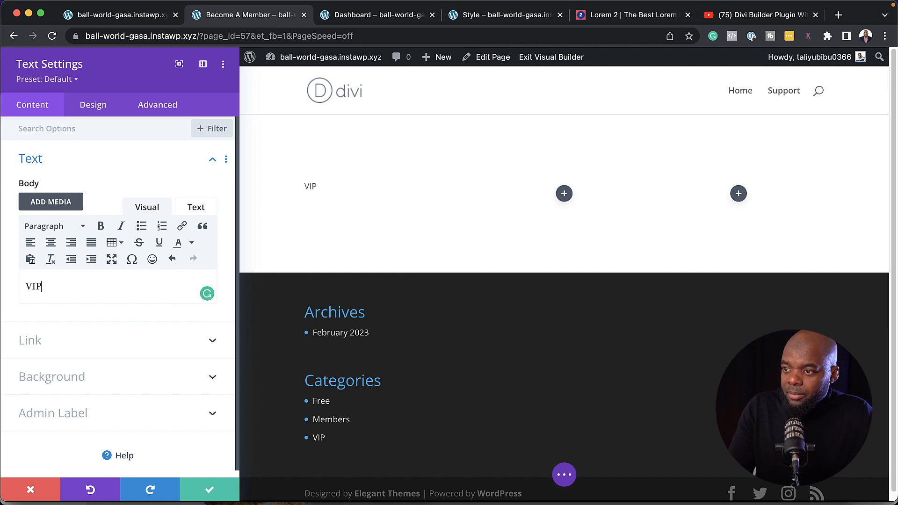
Make VIP a centered Heading 1 with the Text preset and save the module
drag(52, 284, 27, 286)
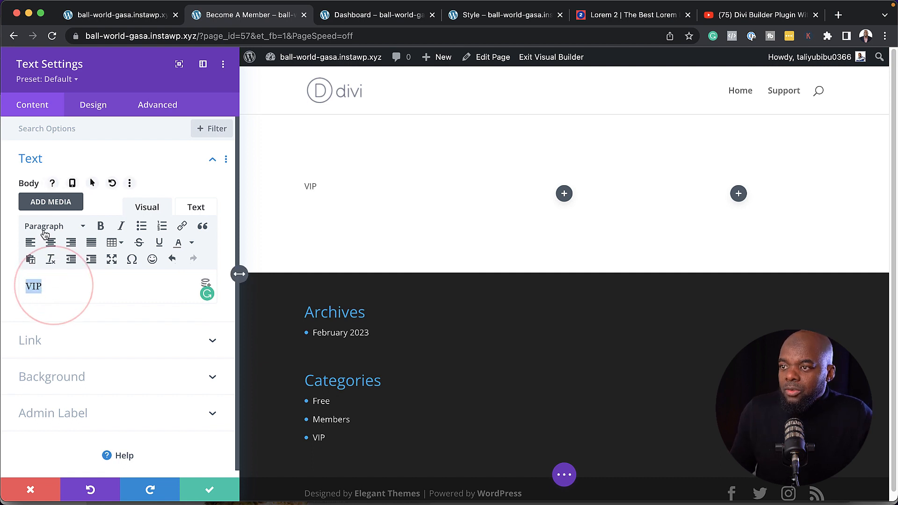
click(45, 228)
click(74, 269)
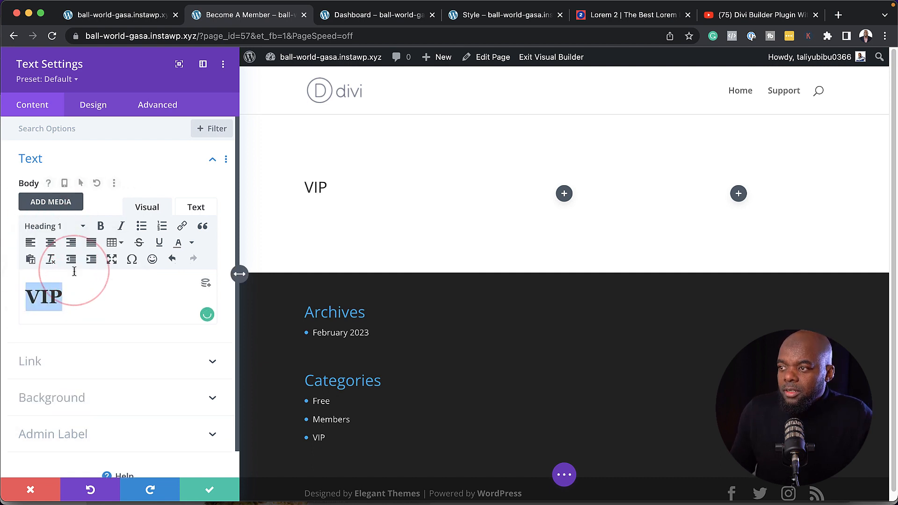
click(50, 243)
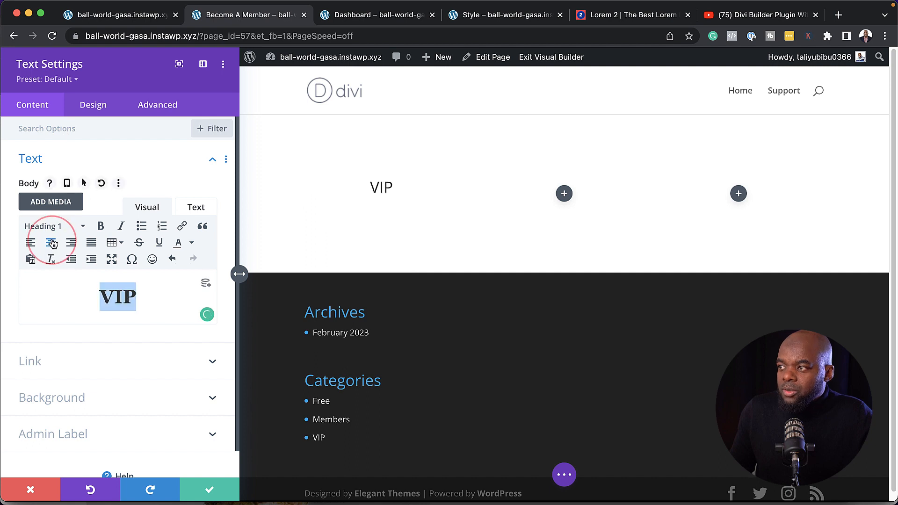
click(54, 80)
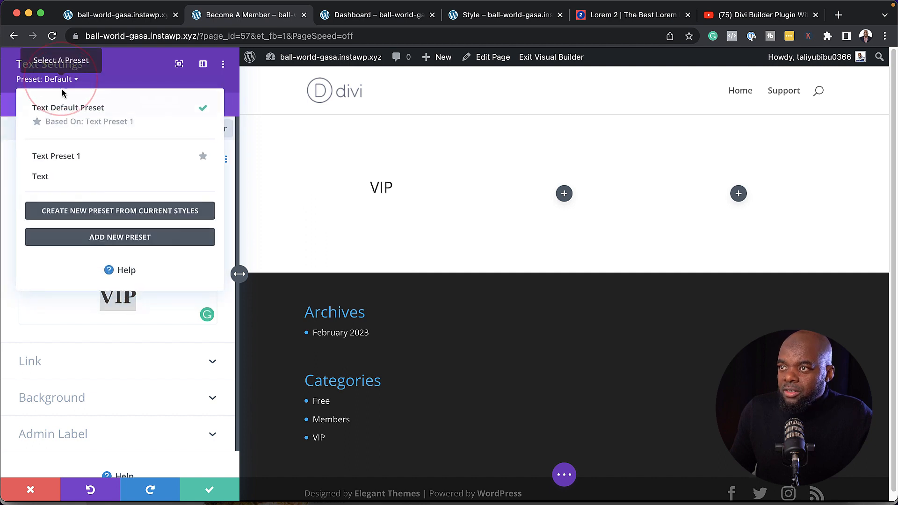
click(57, 177)
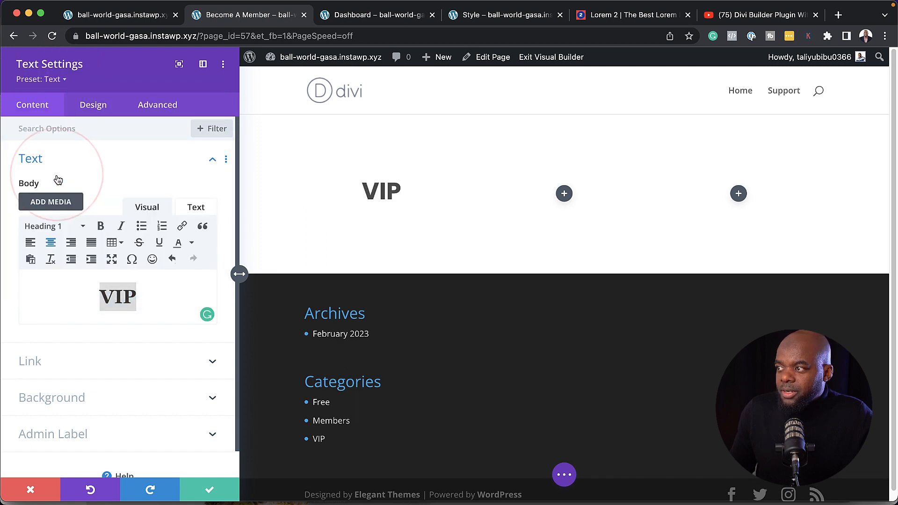
click(215, 484)
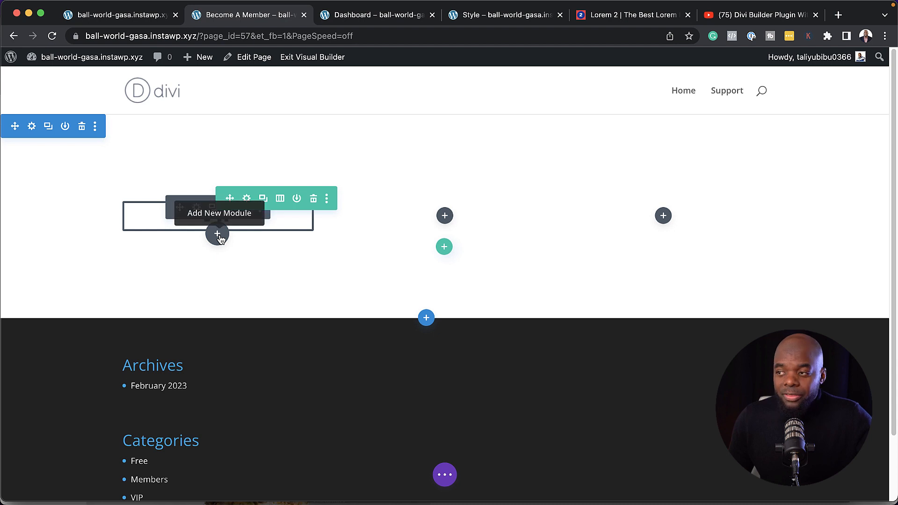
Add a Text module under VIP with pasted lorem ipsum, the Text preset, and centered alignment
click(219, 238)
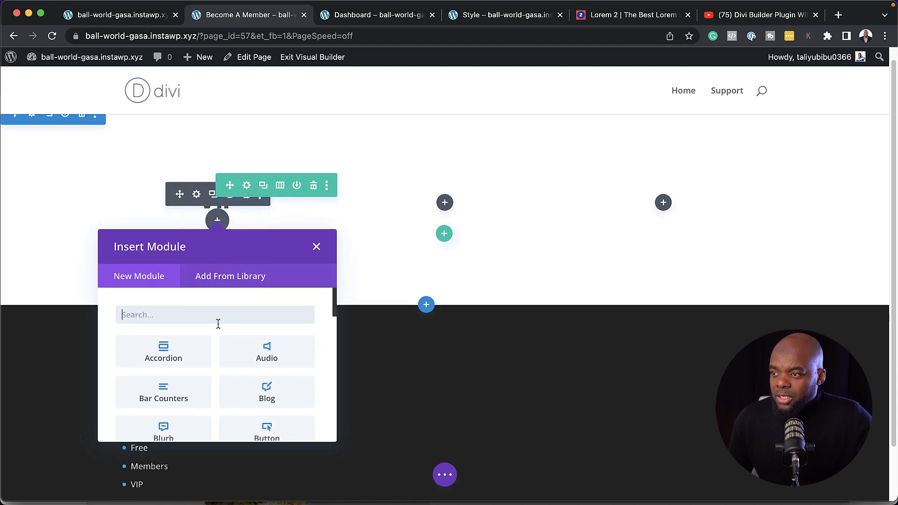
text(text)
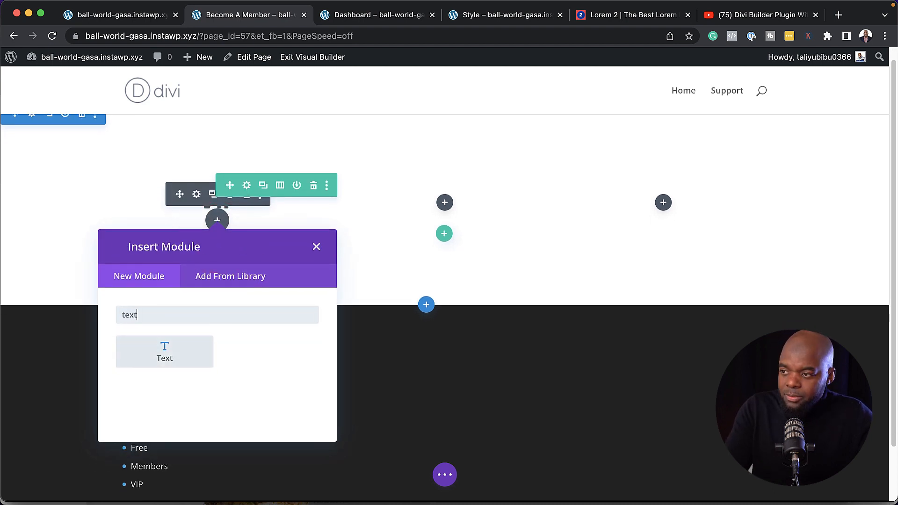
click(167, 346)
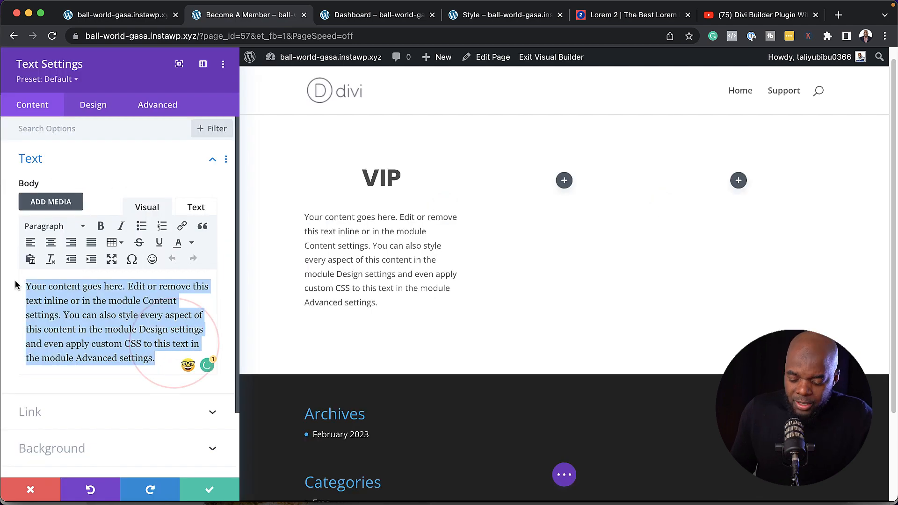
text(Donec nec justo eget felis facilisis fermentum. Aliquam porttitor mauris sit amet orci. Aenean dignissim pellentesque felis.)
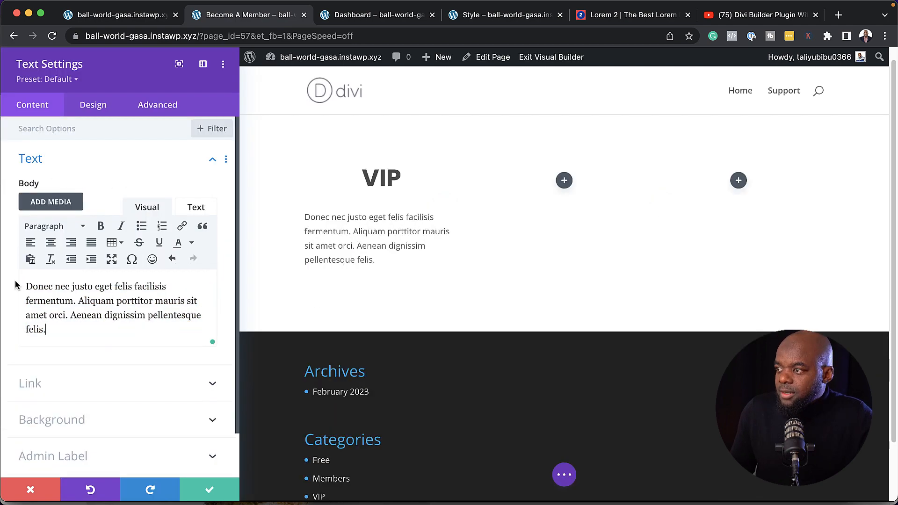
click(68, 83)
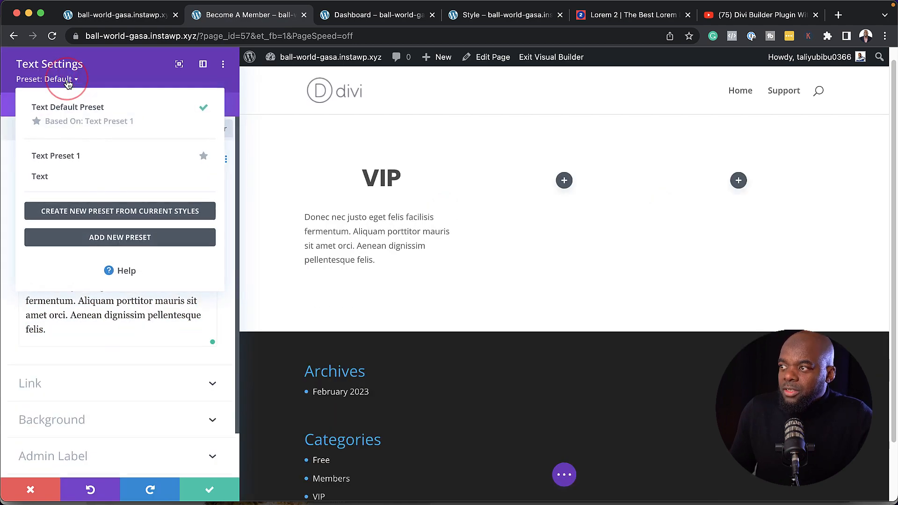
click(64, 181)
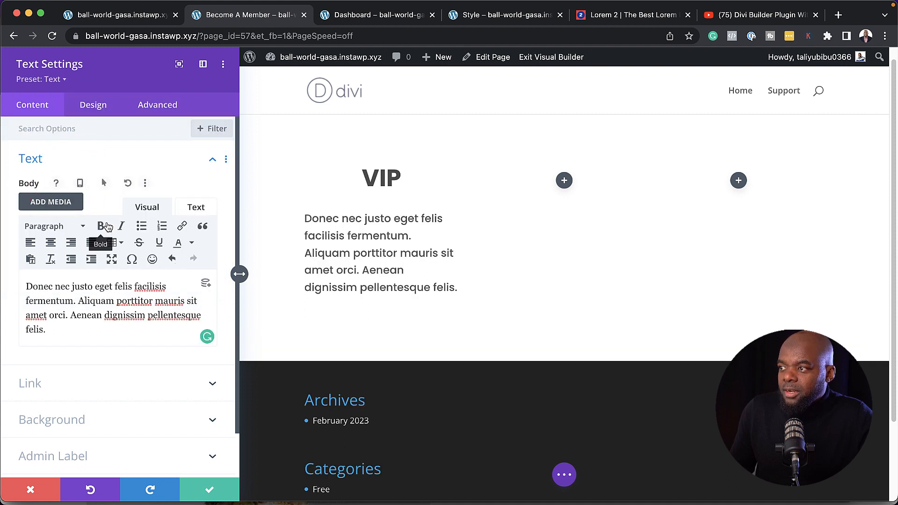
click(51, 244)
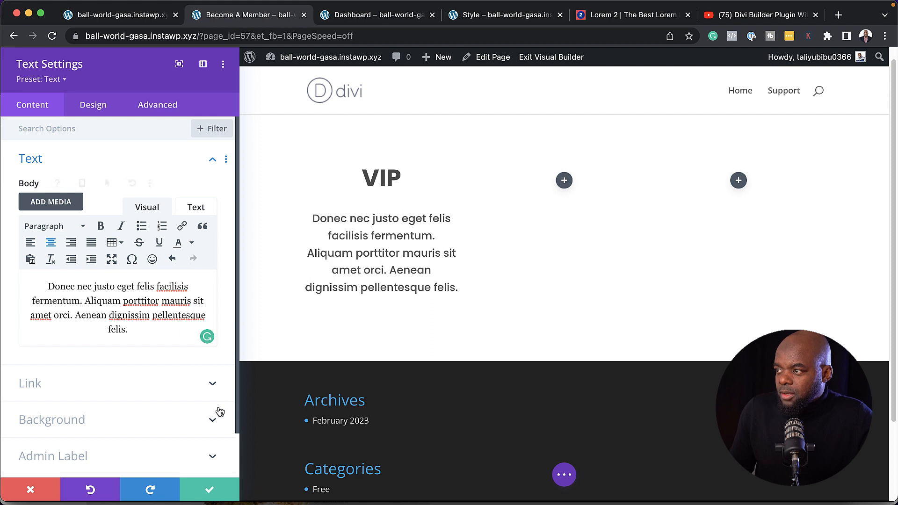
click(212, 488)
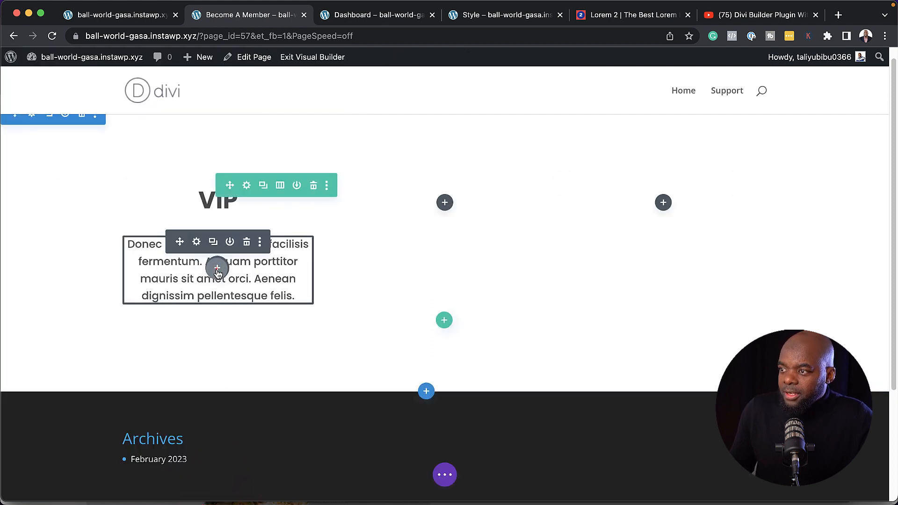
Add a Blurb #4 blurb under the paragraph titled 'Dignissim pellentesque felis' with its body text removed
click(217, 271)
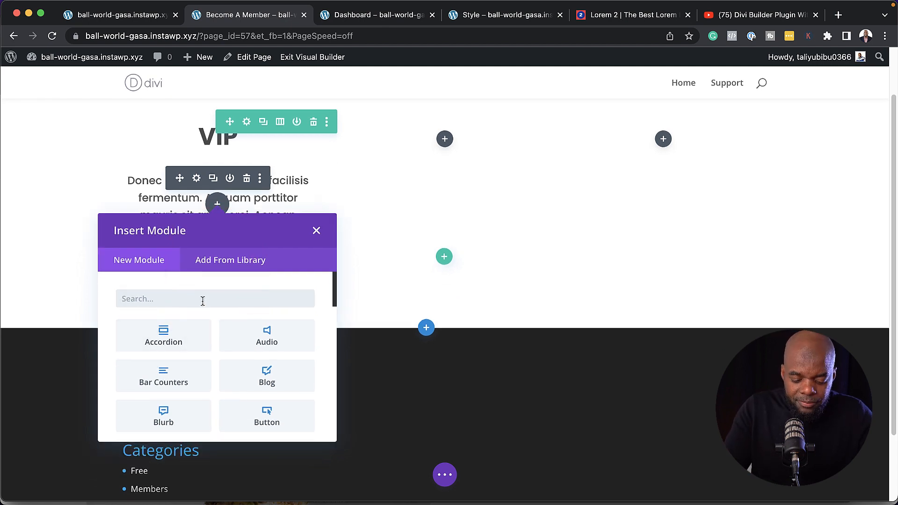
text(B)
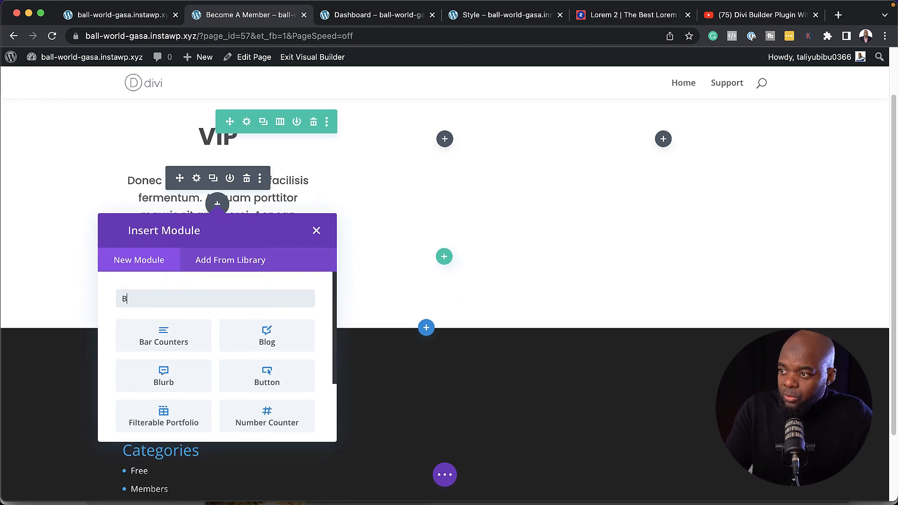
click(163, 376)
click(45, 79)
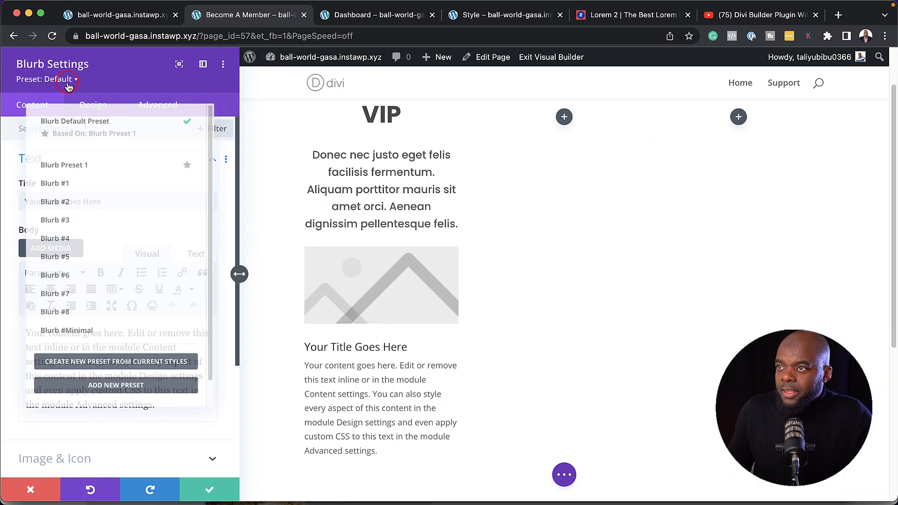
click(73, 237)
triple_click(114, 202)
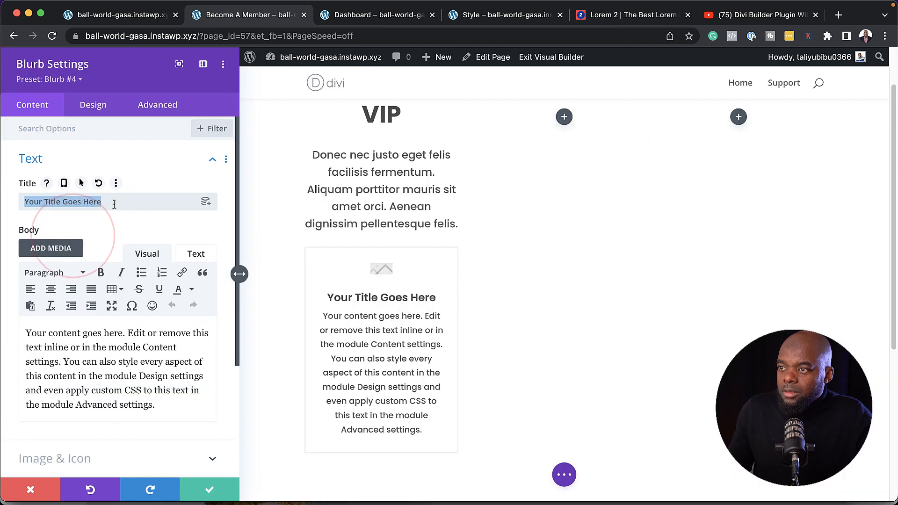
text(dignissim pellentesque felis)
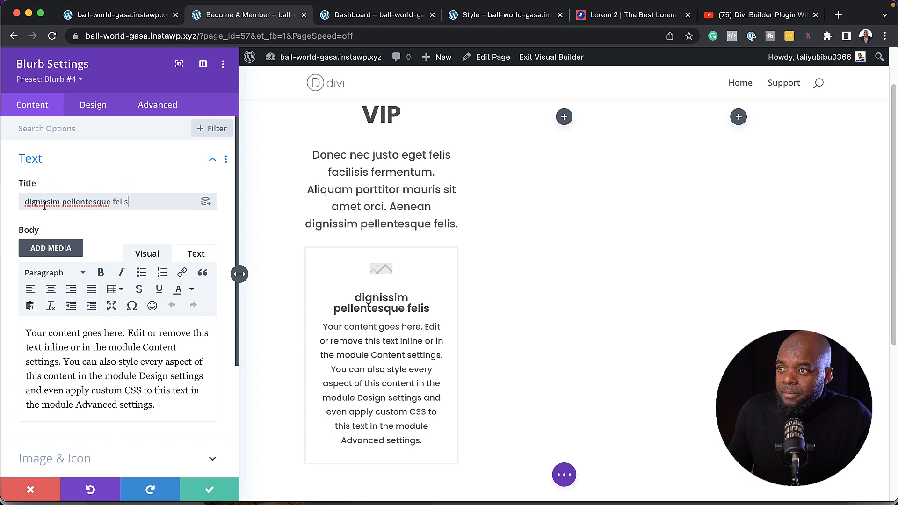
click(29, 201)
key(BackSpace)
text(D)
drag(160, 405, 25, 330)
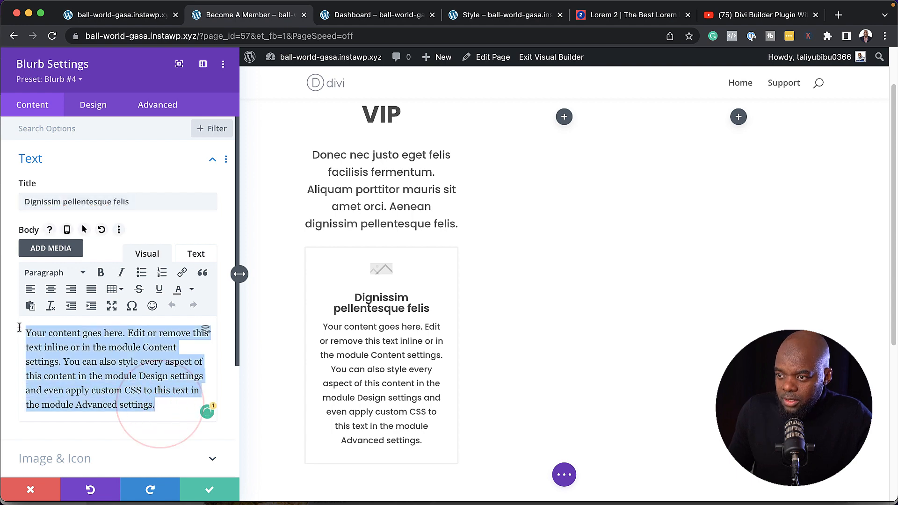
key(BackSpace)
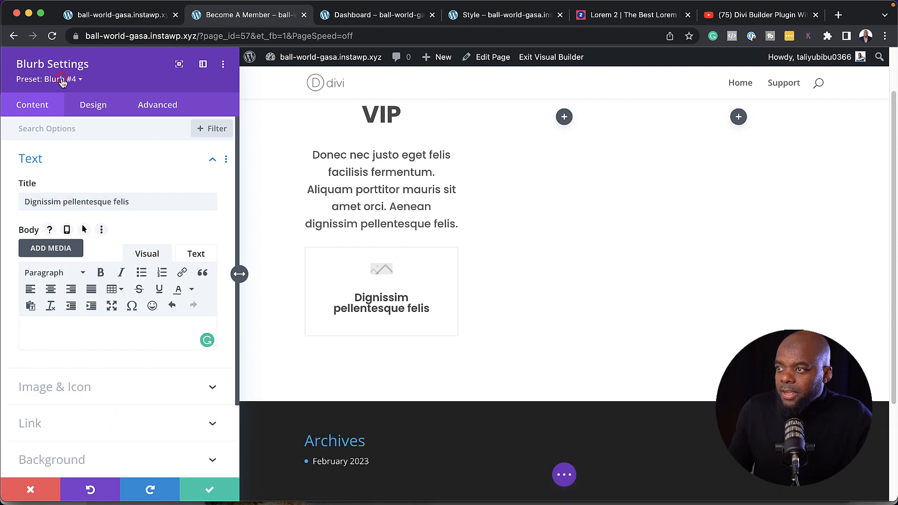
Switch the blurb to the Blurb #5 preset with a circle-check icon, then duplicate it
click(62, 79)
click(83, 256)
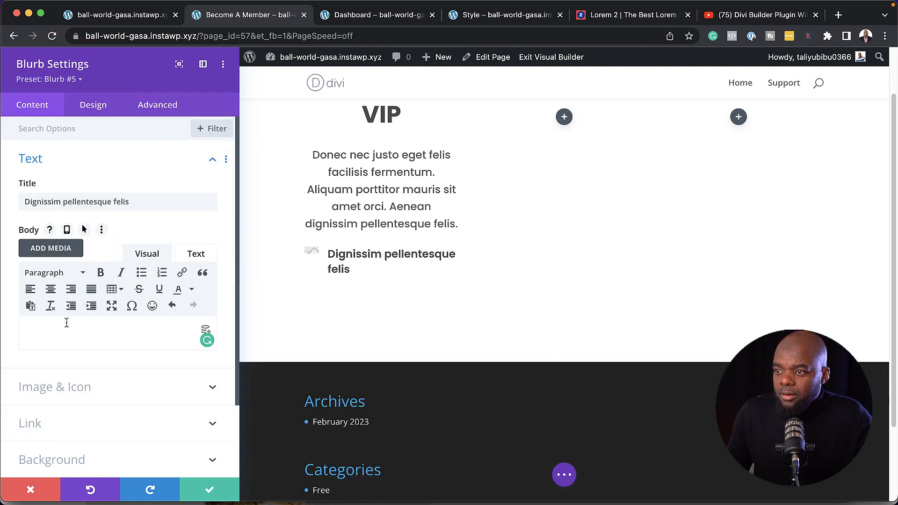
click(69, 387)
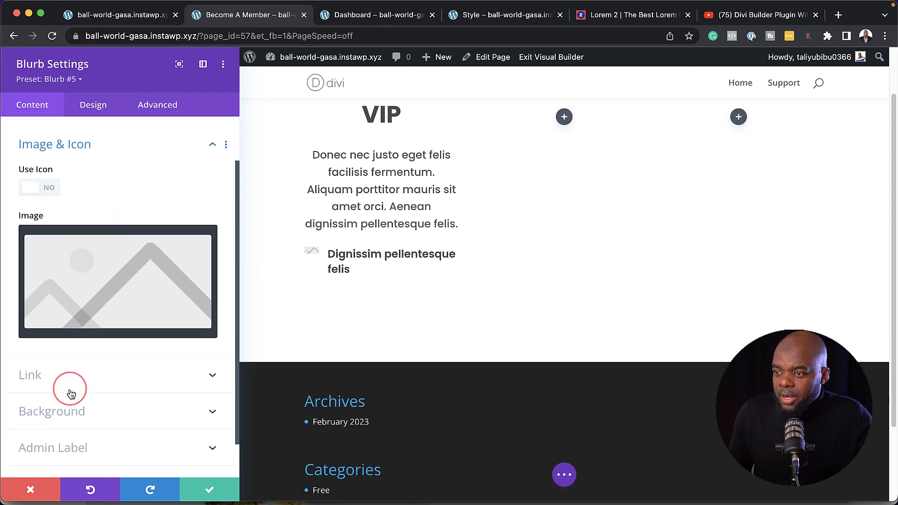
click(47, 179)
scroll(130, 323, down, 3)
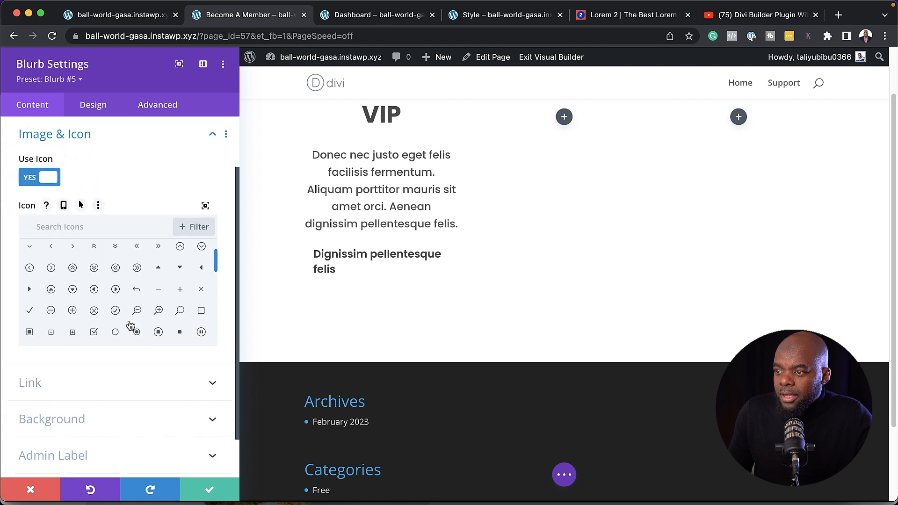
click(115, 311)
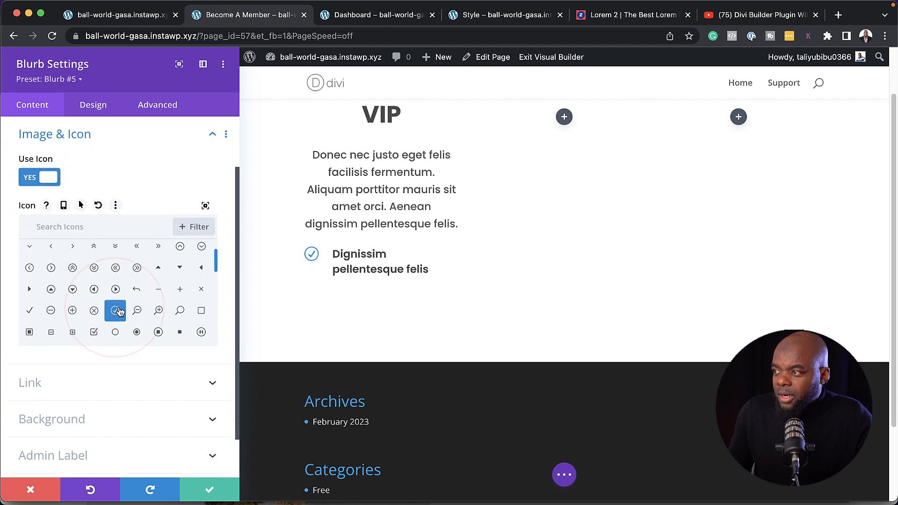
click(209, 489)
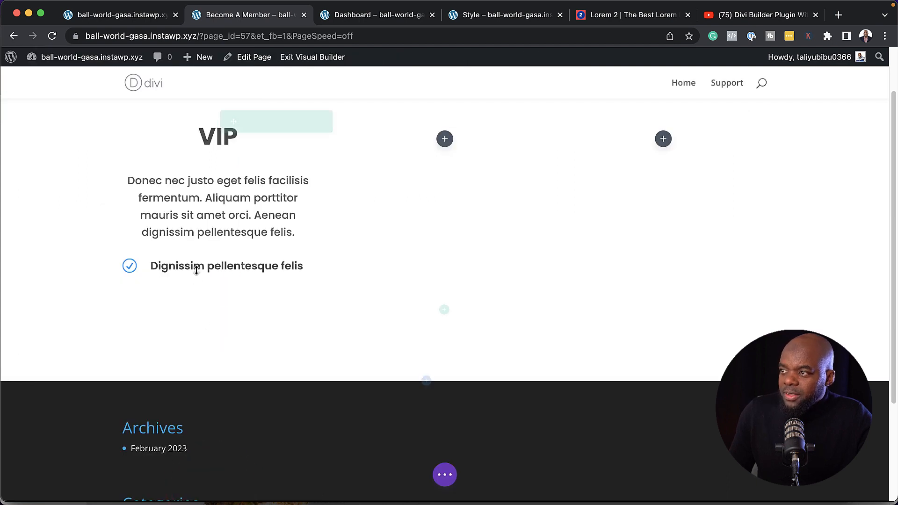
click(213, 263)
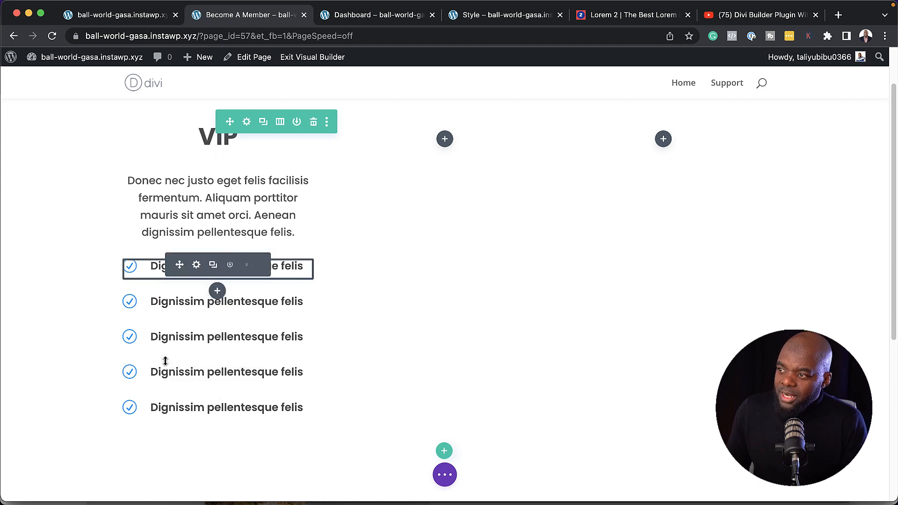
Set the VIP column's padding to 4% on top, bottom, left and right
click(248, 123)
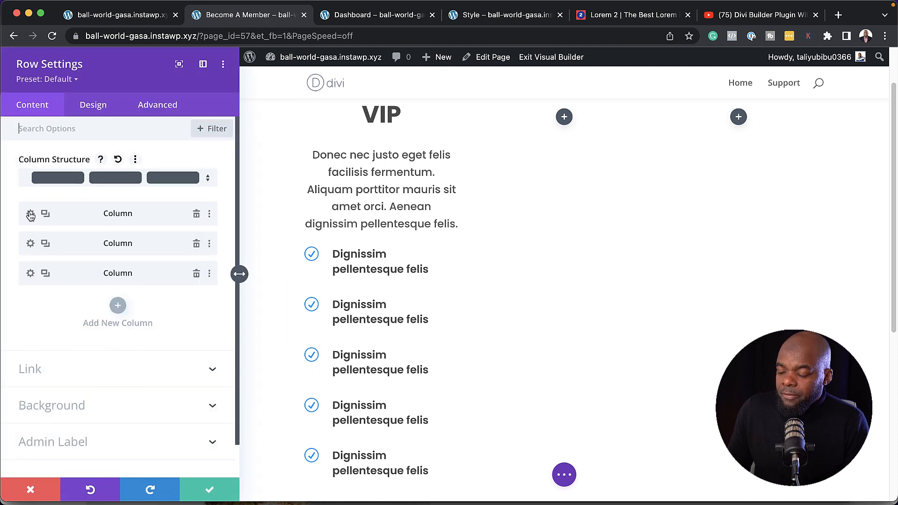
click(31, 214)
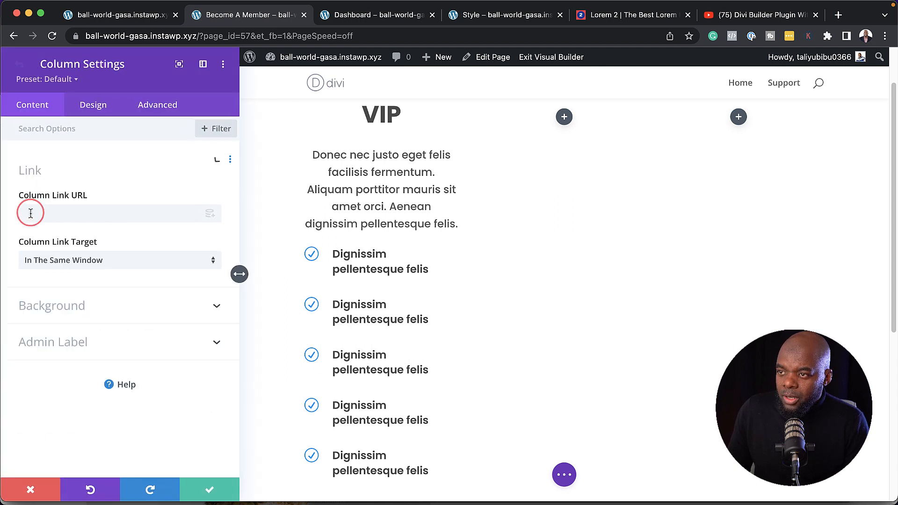
click(103, 107)
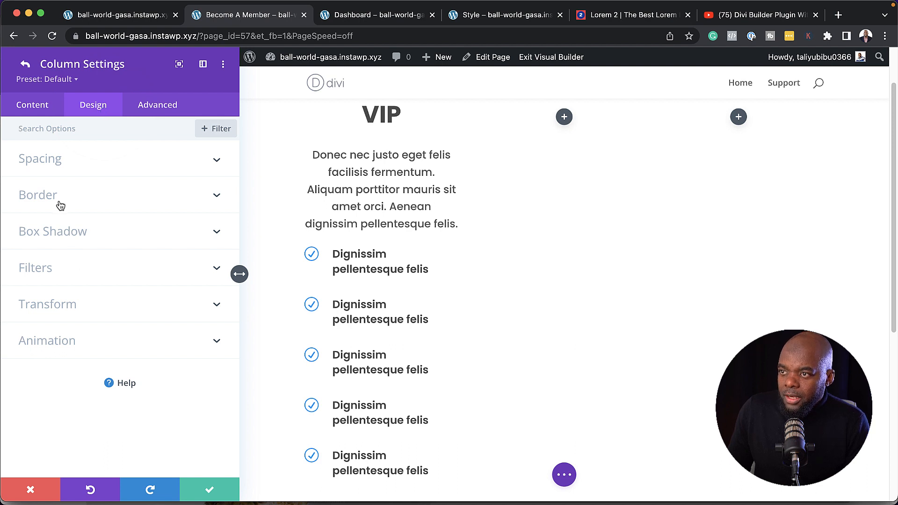
click(54, 164)
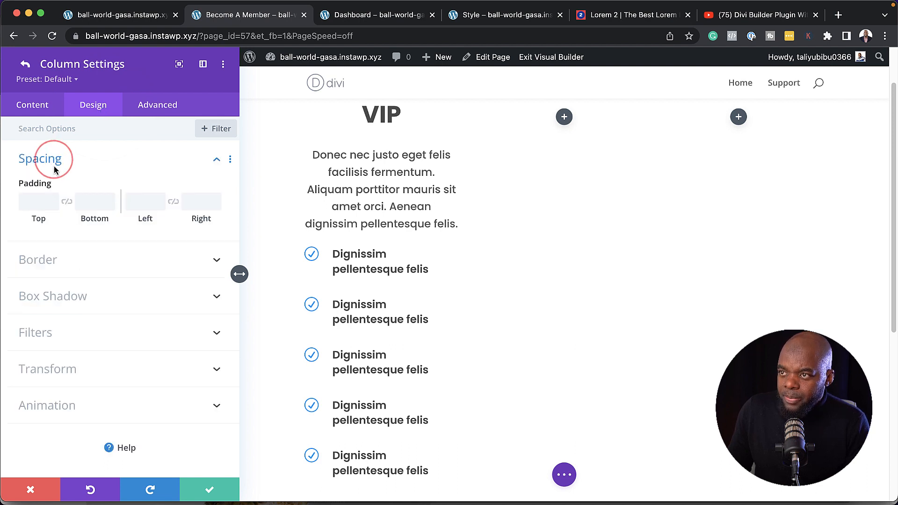
click(40, 201)
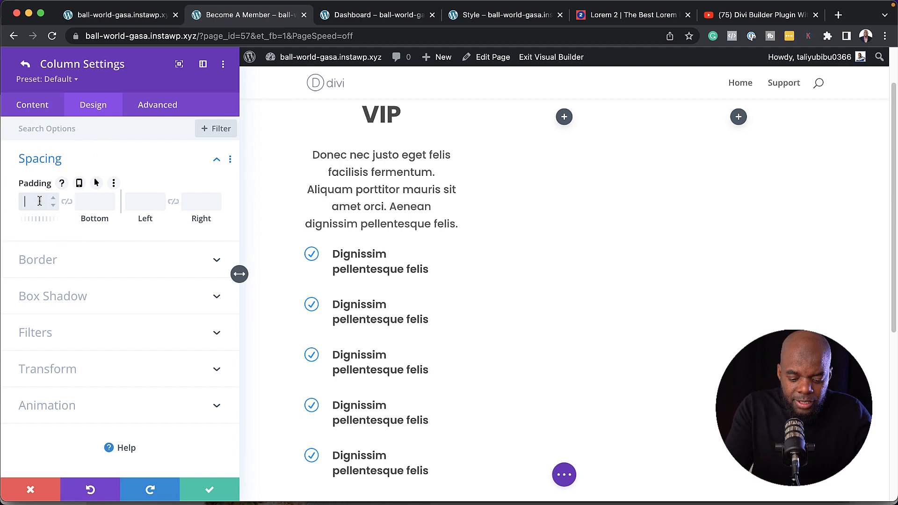
click(66, 201)
click(93, 202)
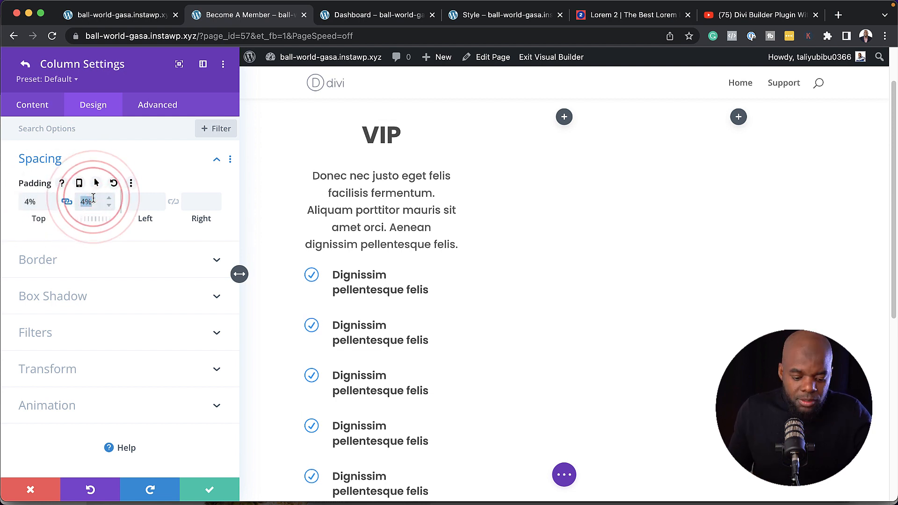
click(143, 201)
text(4%)
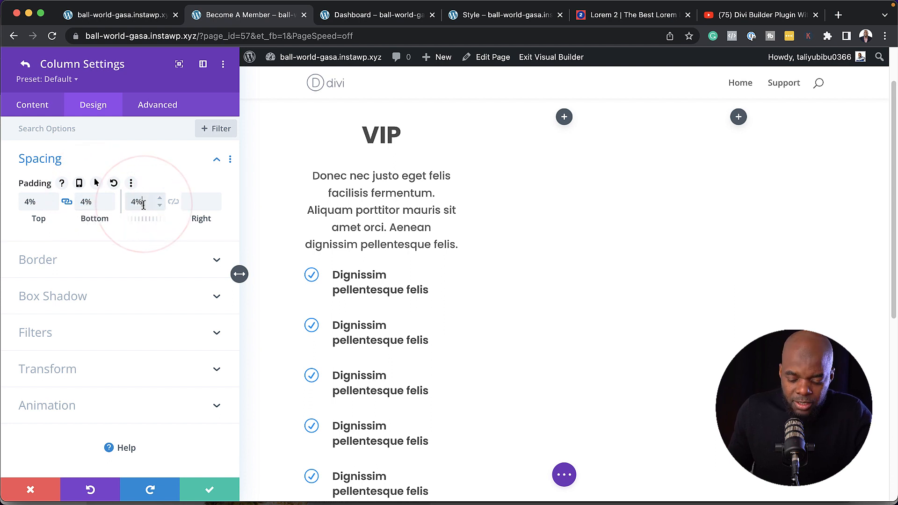
click(175, 202)
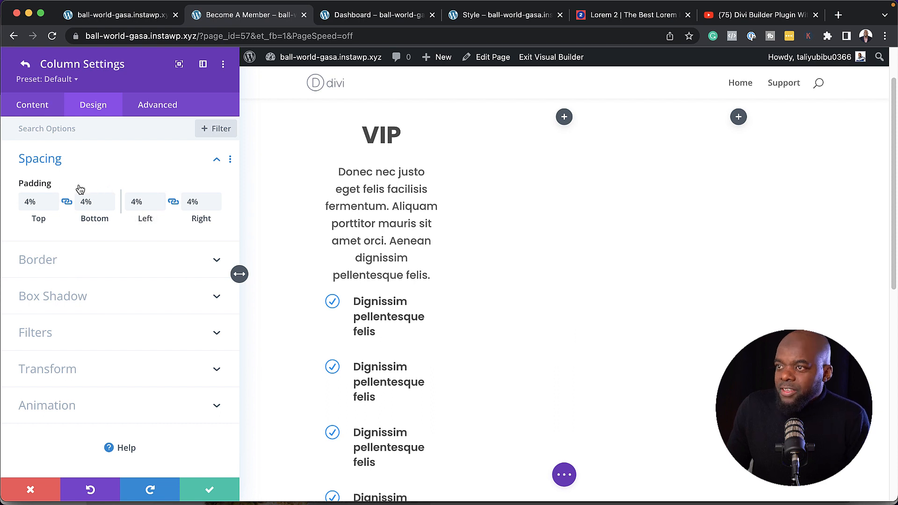
click(47, 113)
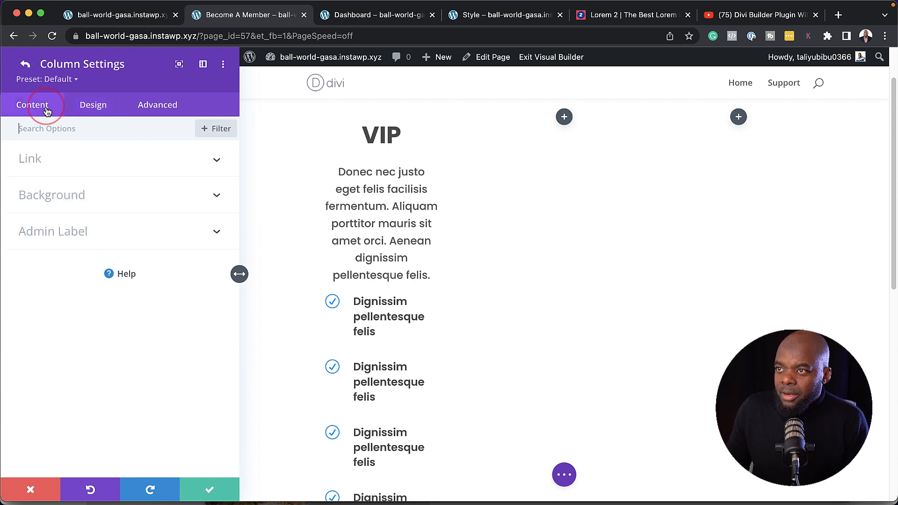
Set the VIP column background to dark grey #212121
click(63, 196)
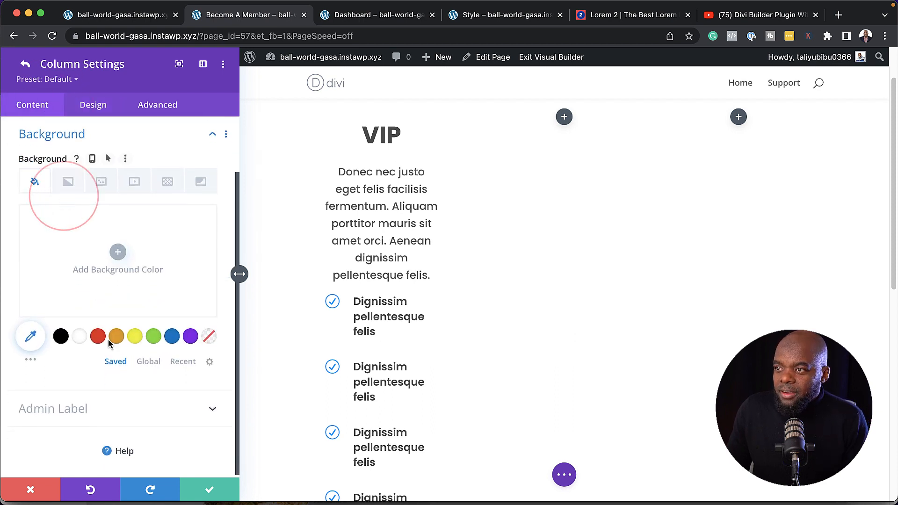
click(60, 336)
click(38, 286)
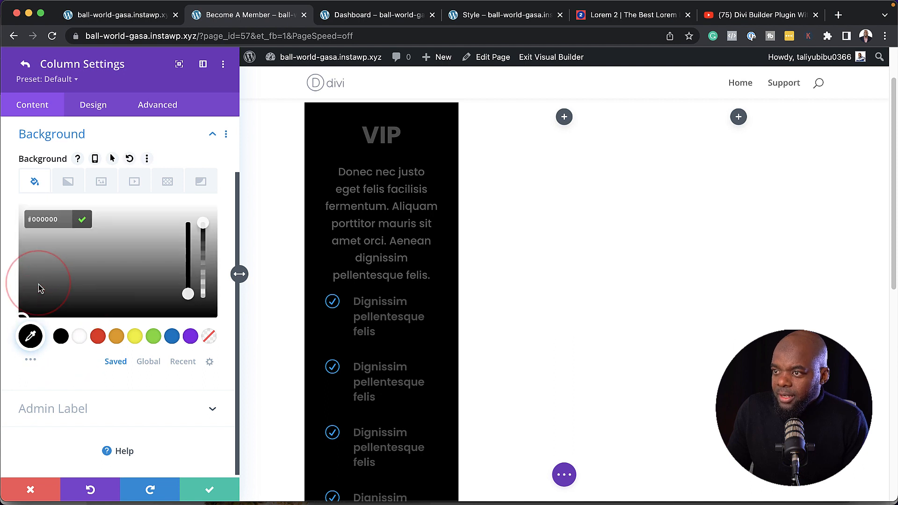
drag(22, 284, 20, 307)
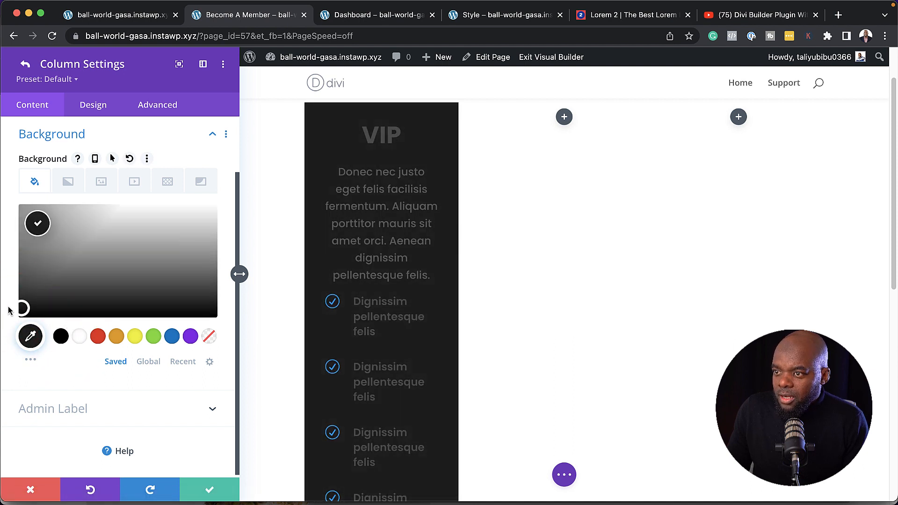
drag(8, 305, 8, 307)
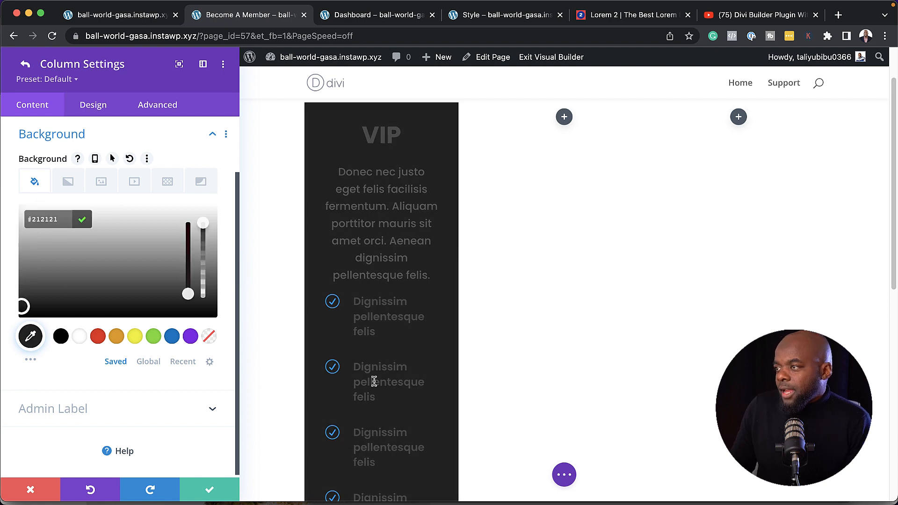
Round the column's corners to 3px and save the column and row settings
click(98, 109)
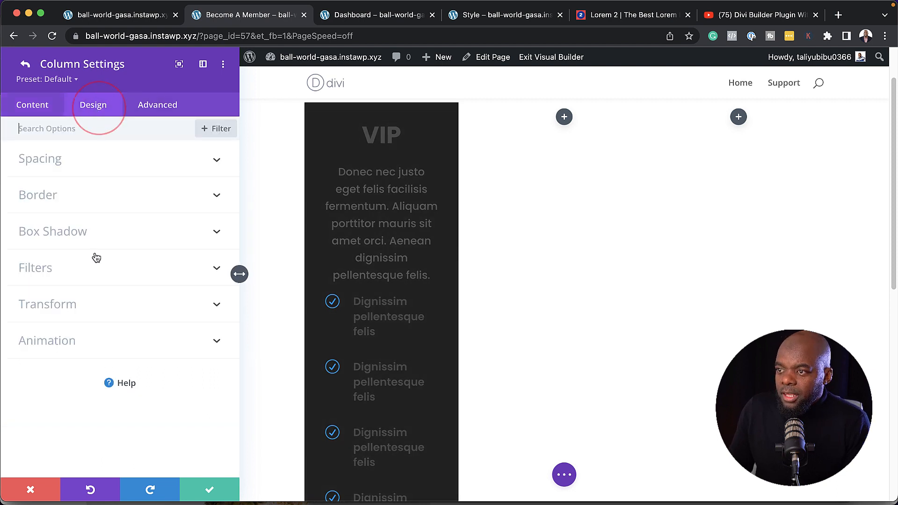
click(62, 196)
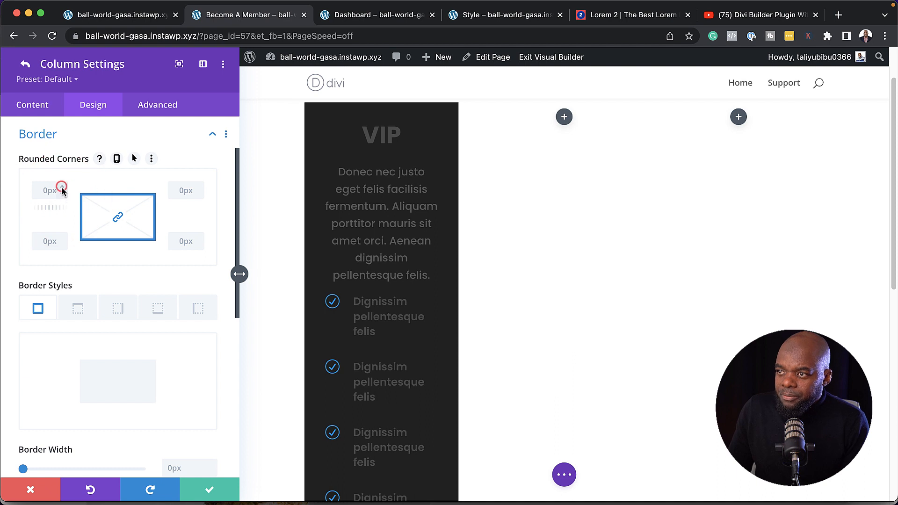
click(61, 188)
click(62, 187)
click(62, 187)
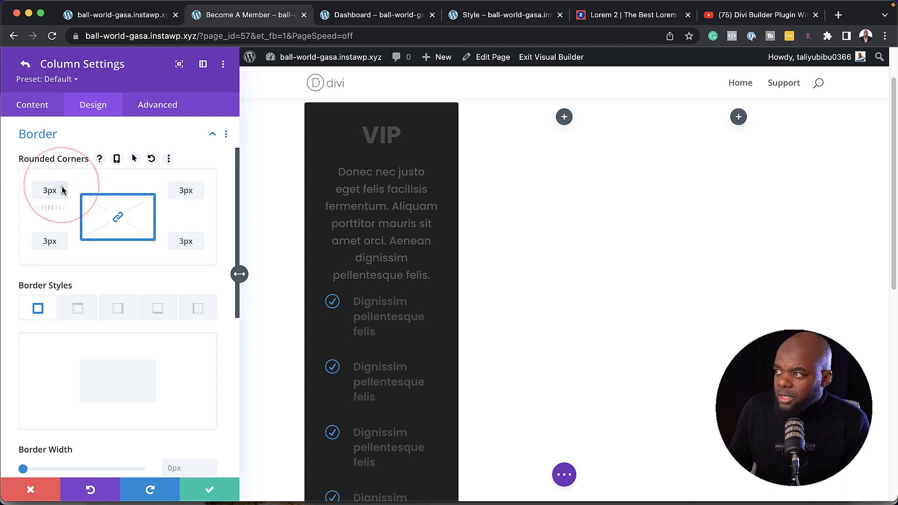
click(213, 491)
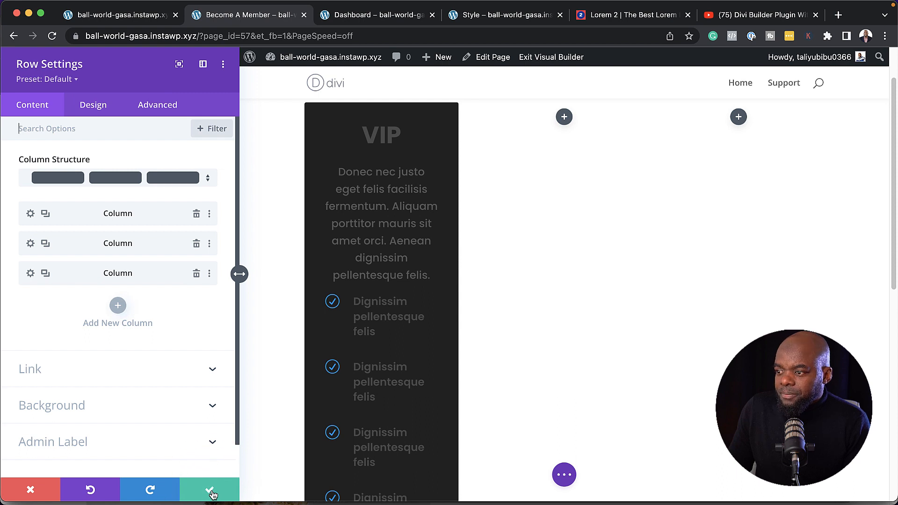
click(211, 491)
Add a button labelled 'Get Started' below the VIP checklist
scroll(281, 331, down, 5)
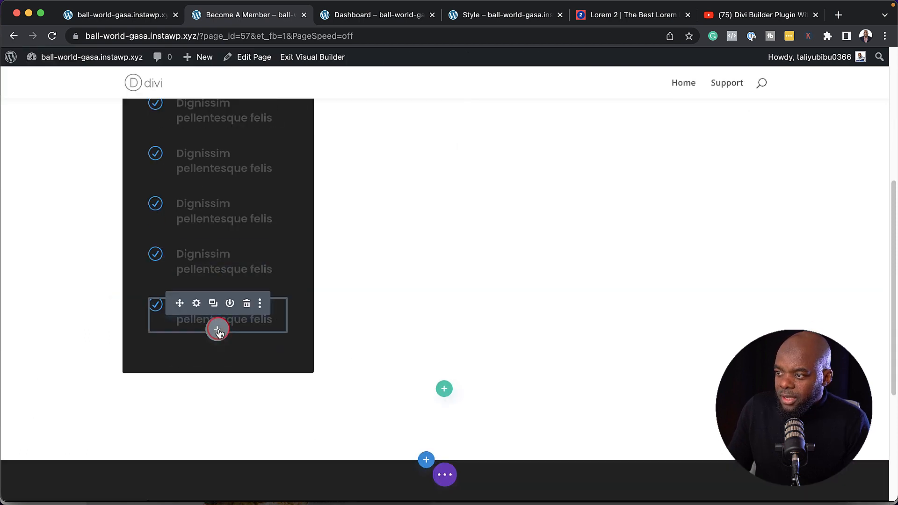
click(218, 330)
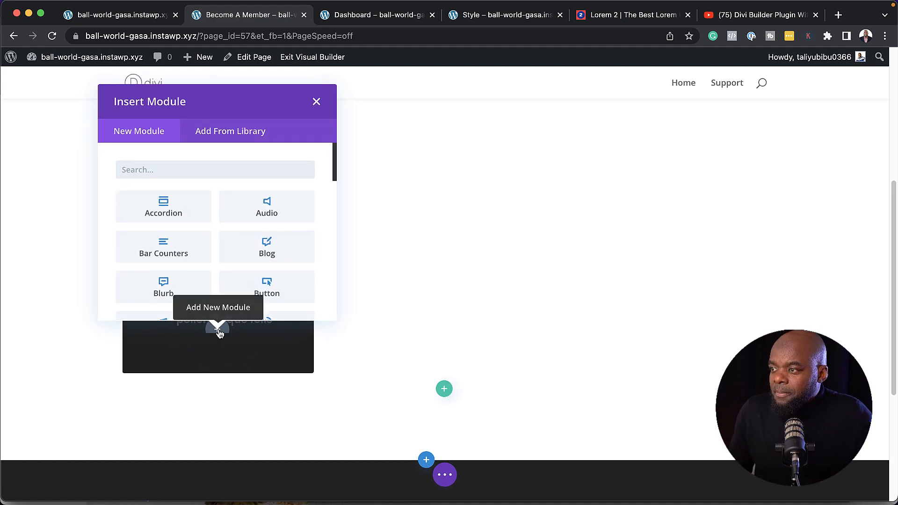
click(271, 282)
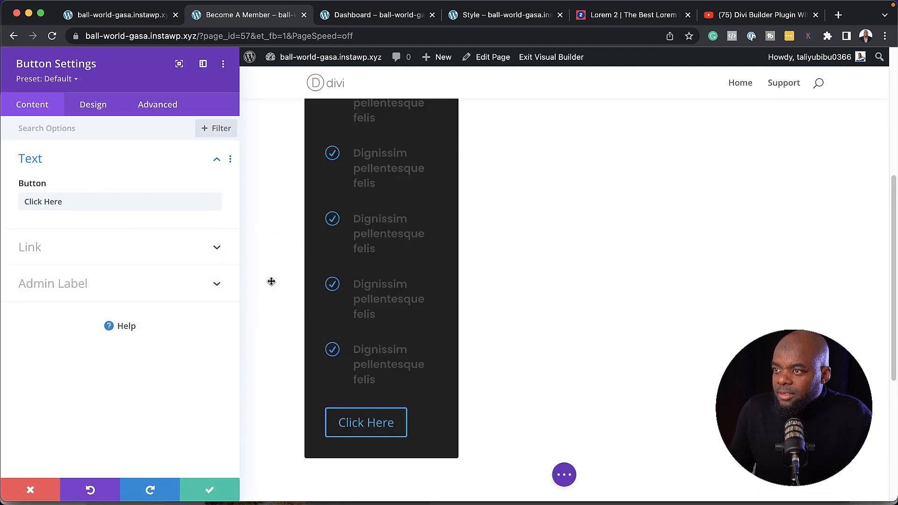
triple_click(89, 205)
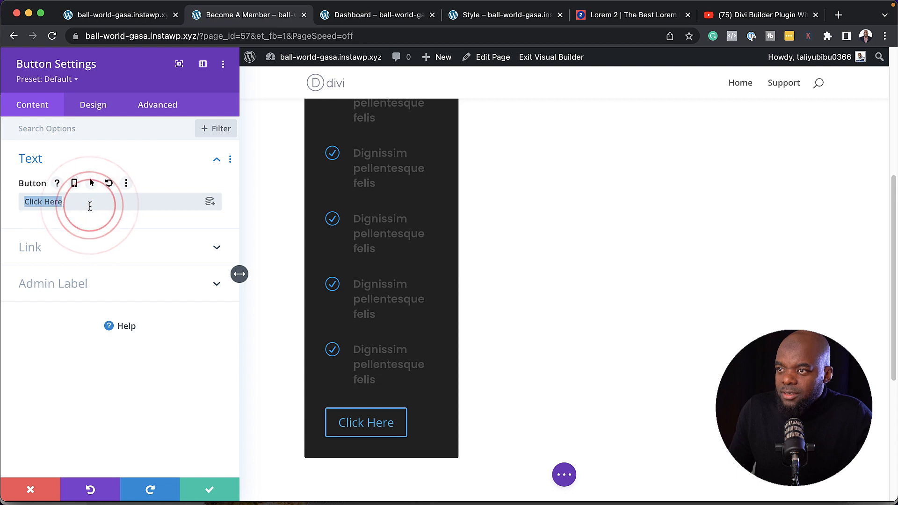
text(Ge)
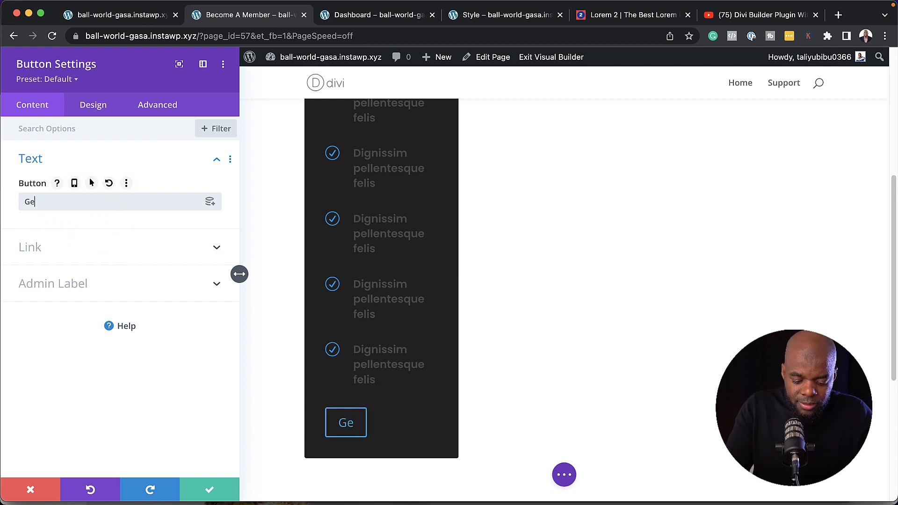
text(t Started)
click(57, 247)
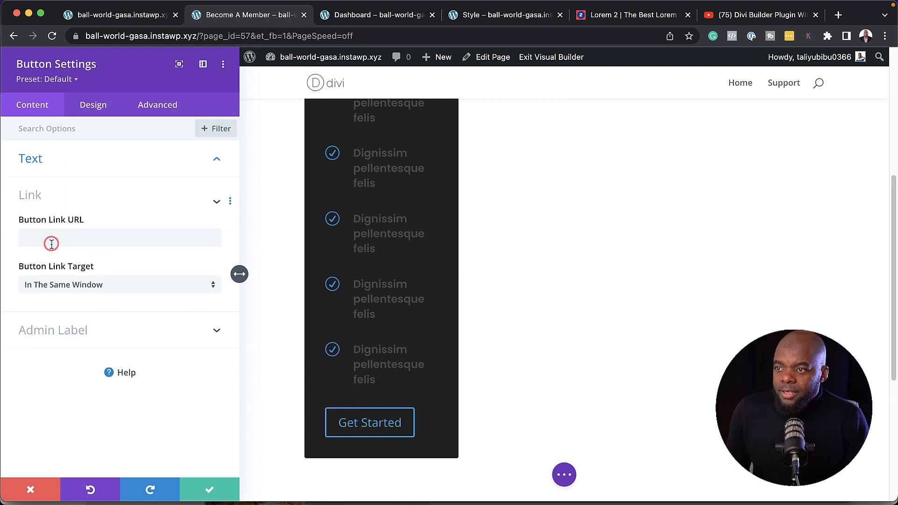
click(45, 245)
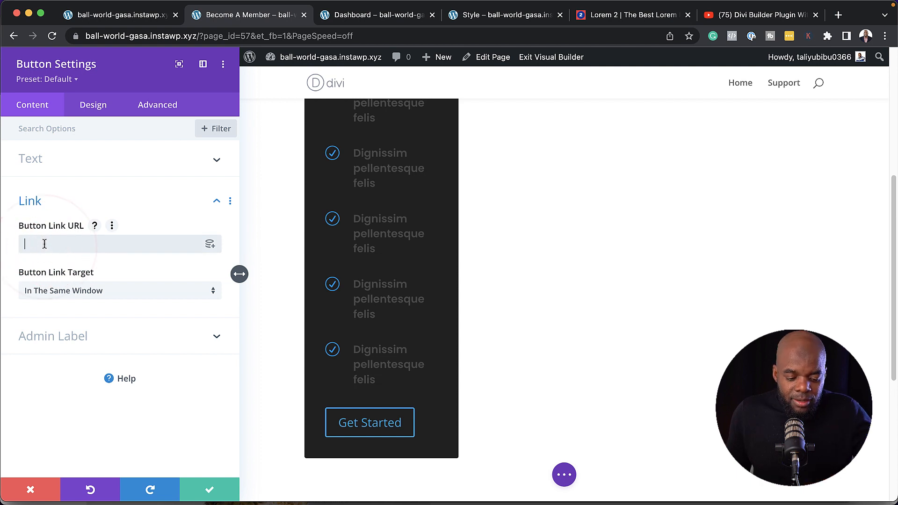
Center the button, apply the Button #1 preset, and save it
click(95, 106)
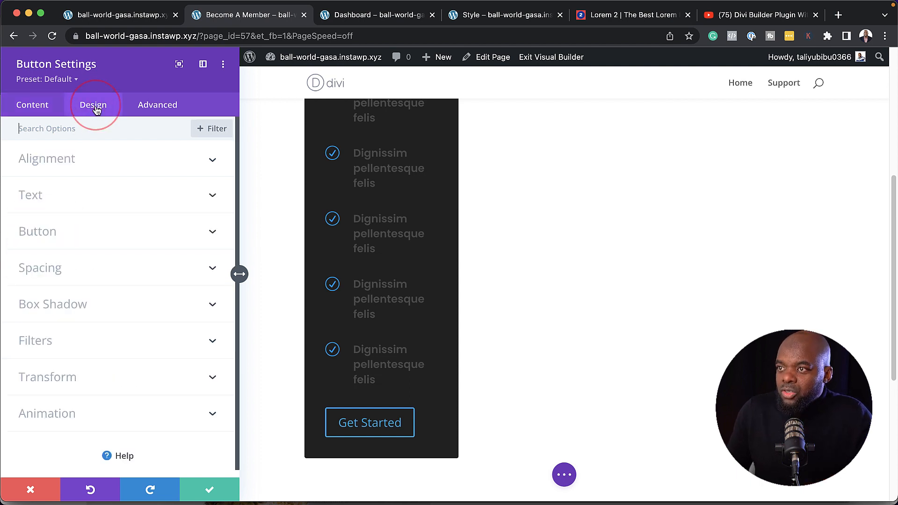
click(71, 158)
click(121, 200)
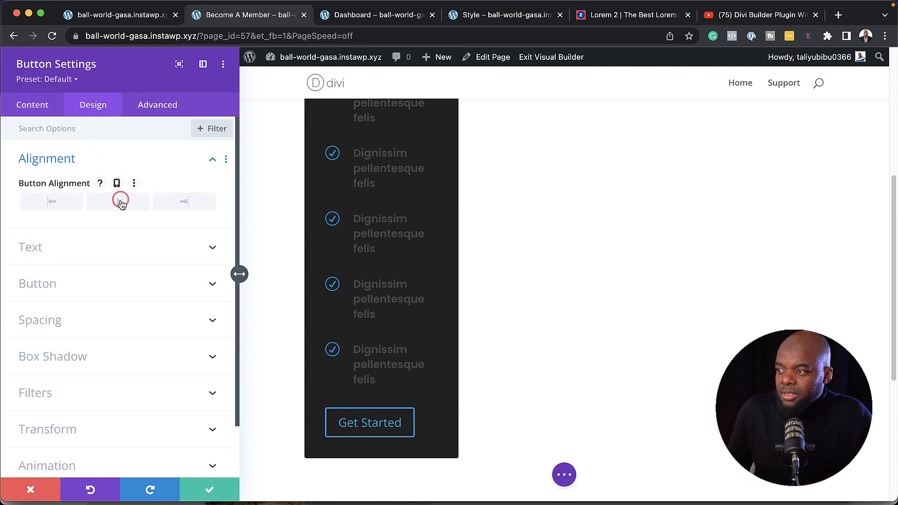
click(76, 81)
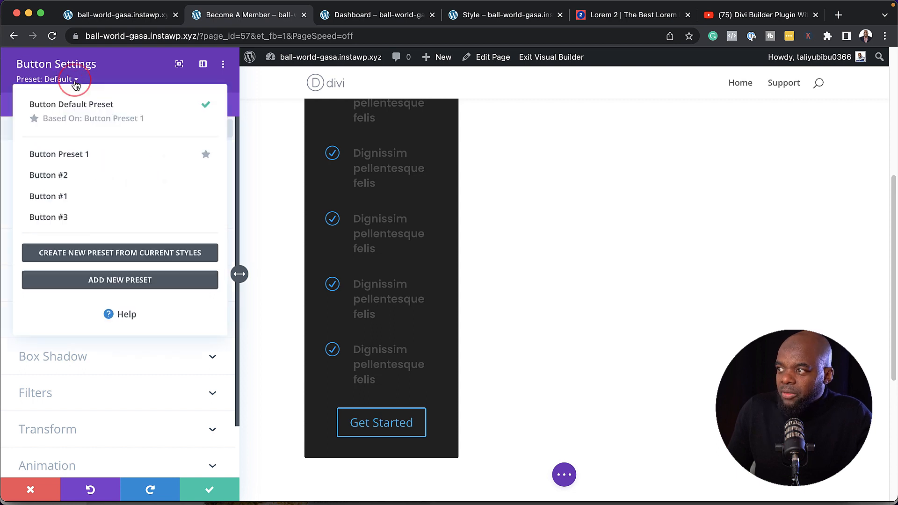
click(92, 200)
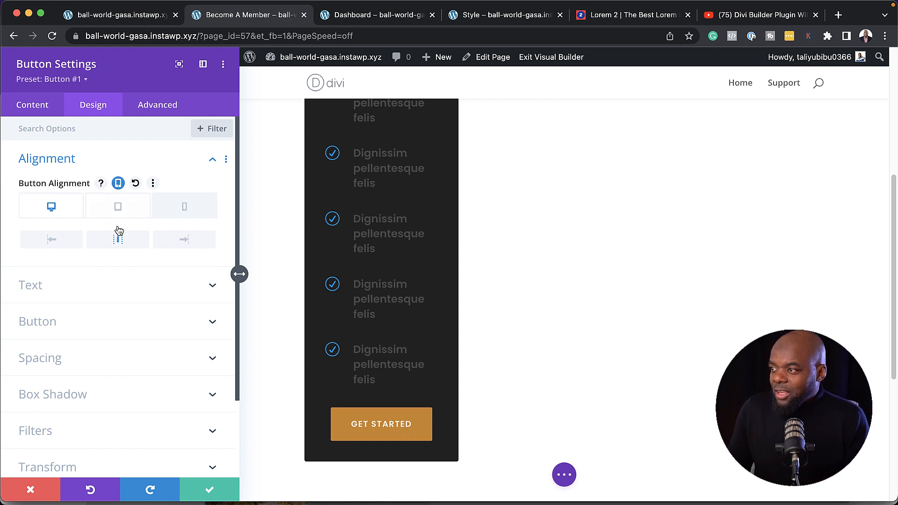
click(209, 488)
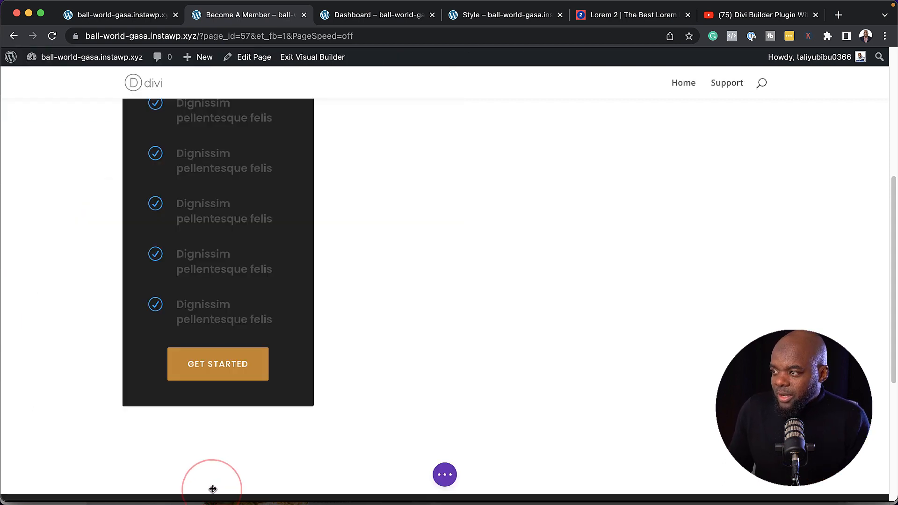
Make the VIP description paragraph's text white
scroll(435, 307, up, 5)
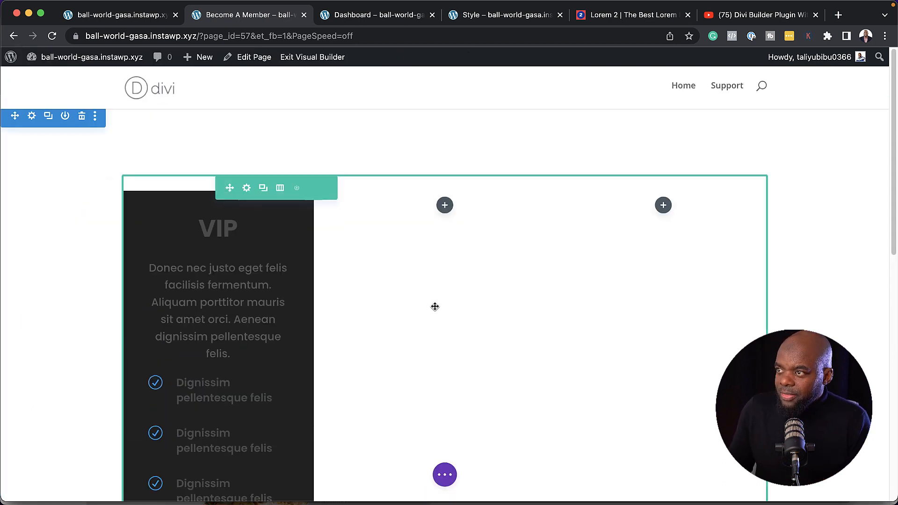
scroll(385, 337, down, 3)
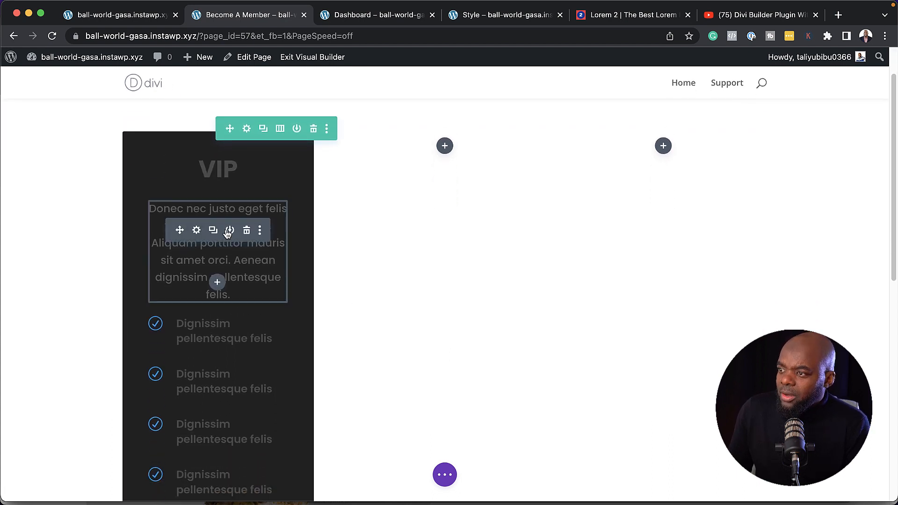
click(197, 231)
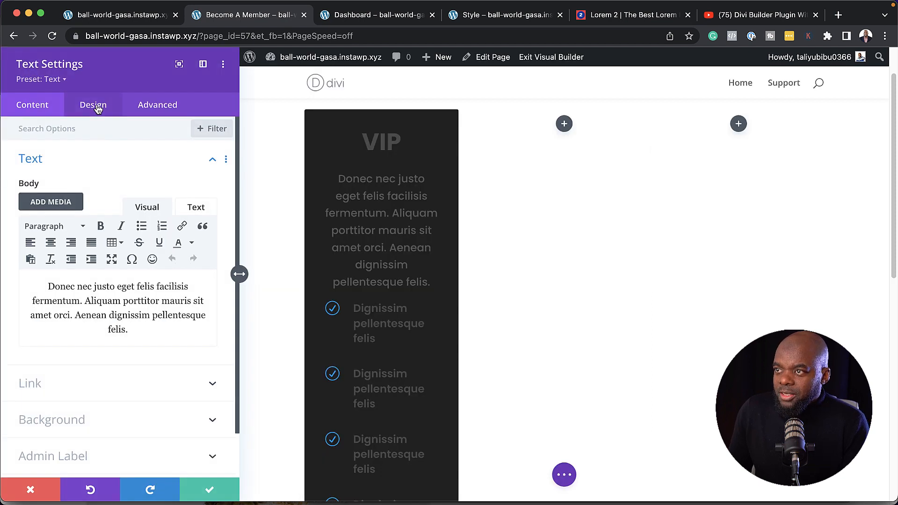
click(96, 106)
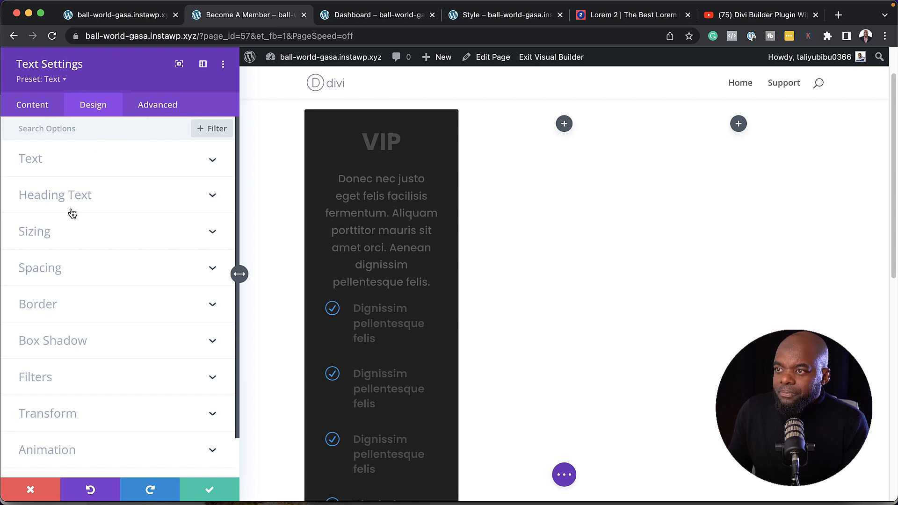
click(44, 159)
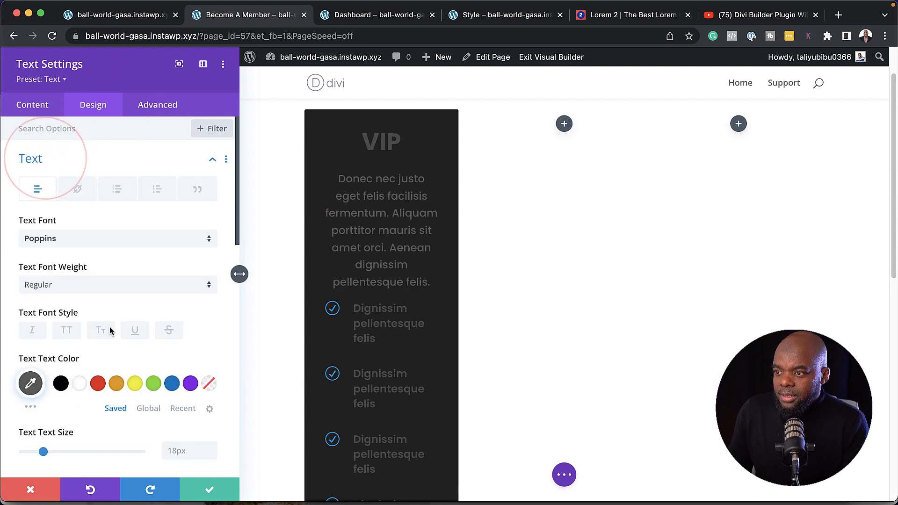
click(80, 386)
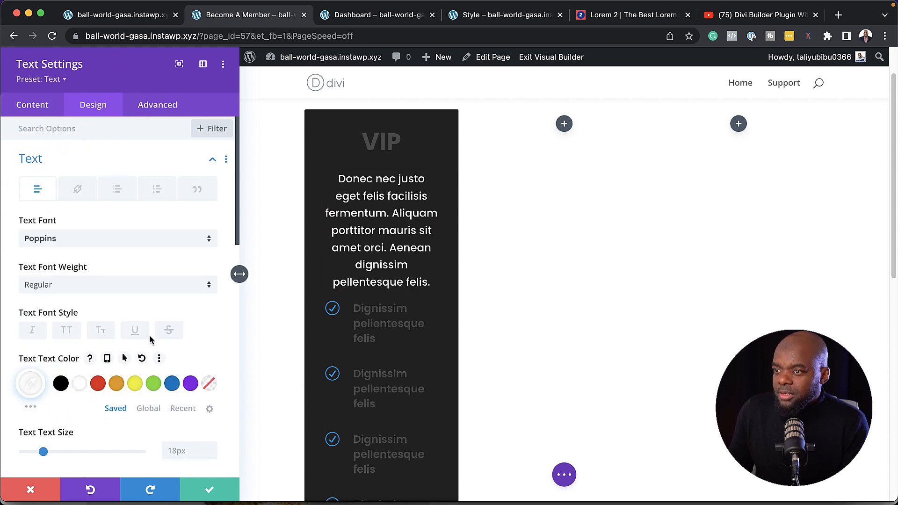
click(212, 491)
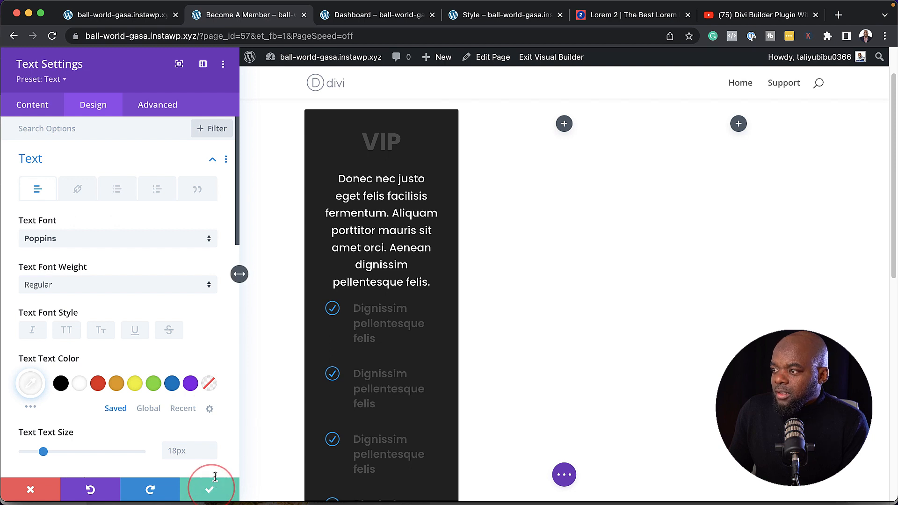
Keep the first feature item's white title, then open the VIP heading's text styling options
mouse_move(227, 331)
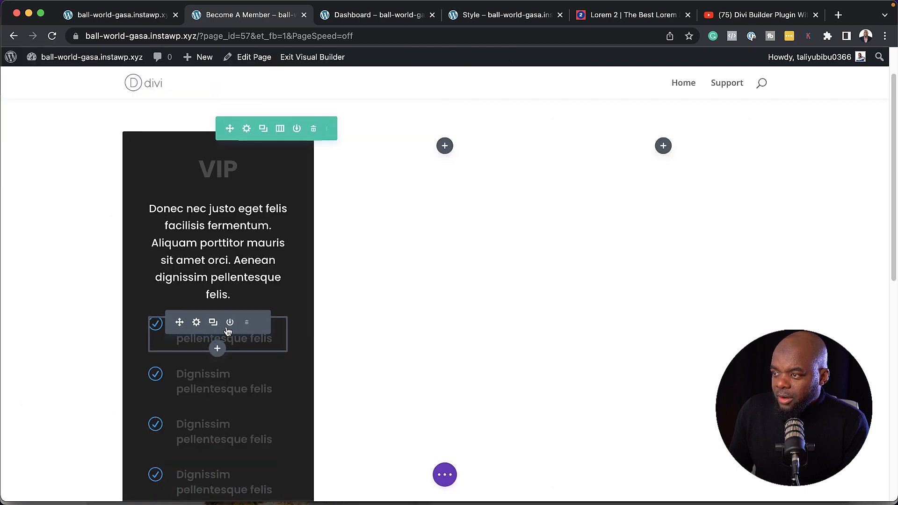
click(197, 323)
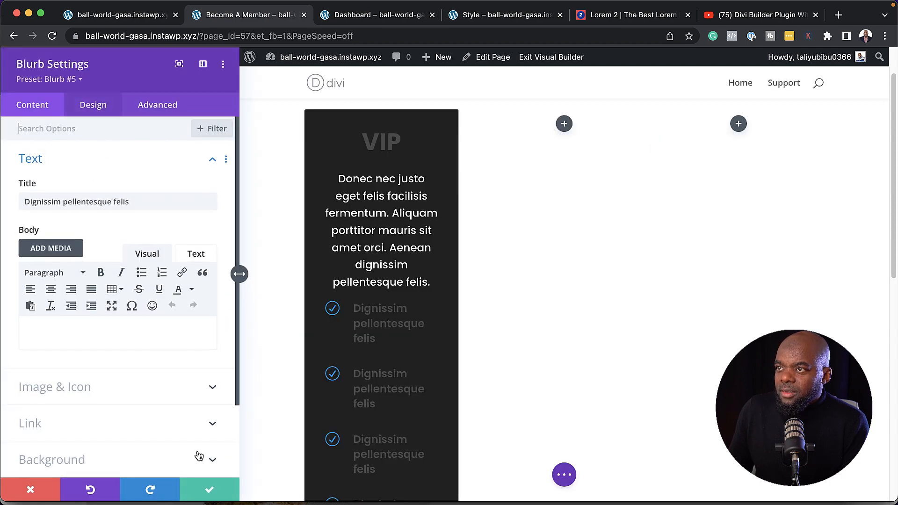
click(209, 490)
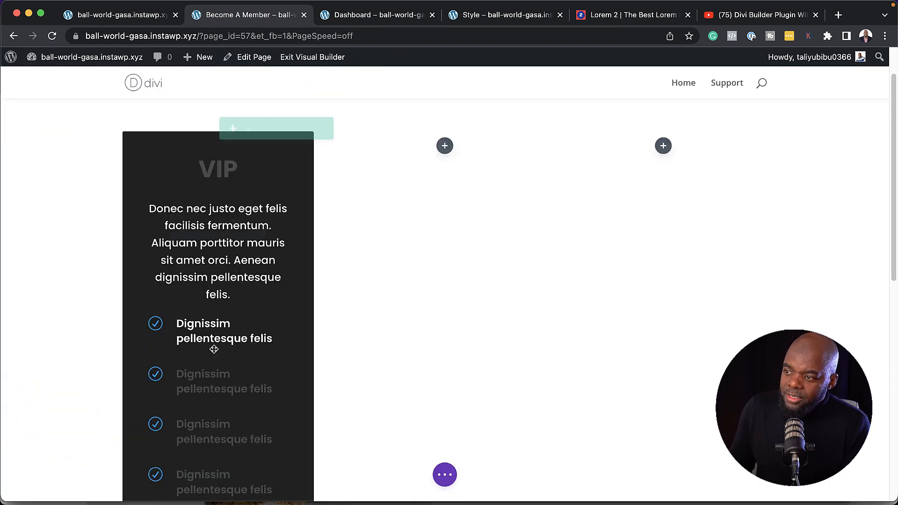
scroll(220, 472, down, 1)
scroll(227, 468, up, 4)
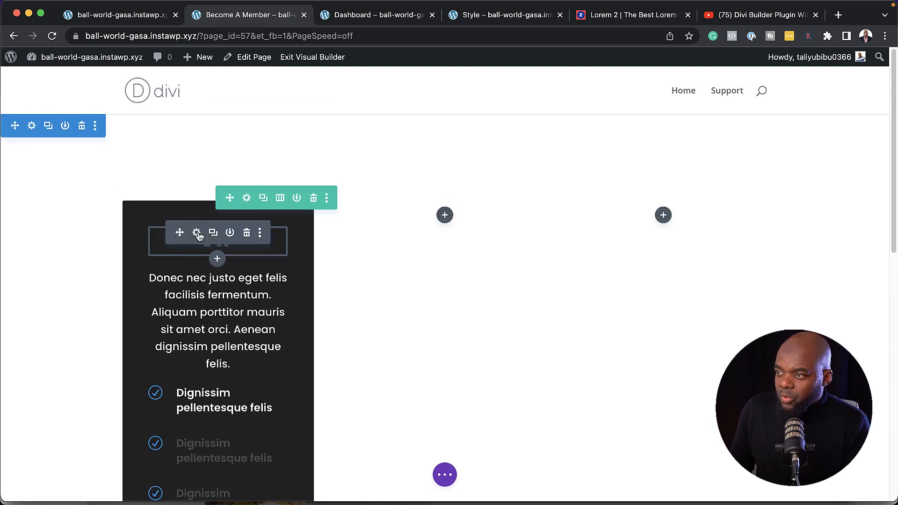
click(198, 233)
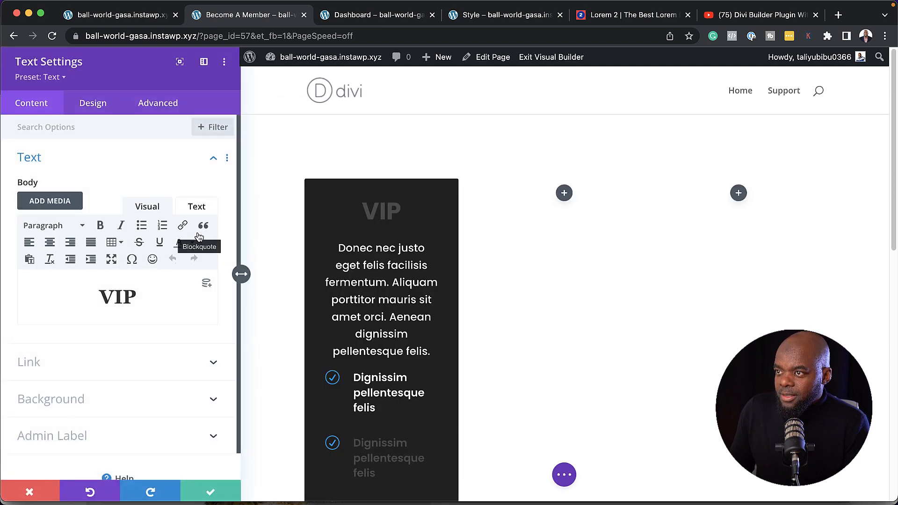
click(92, 112)
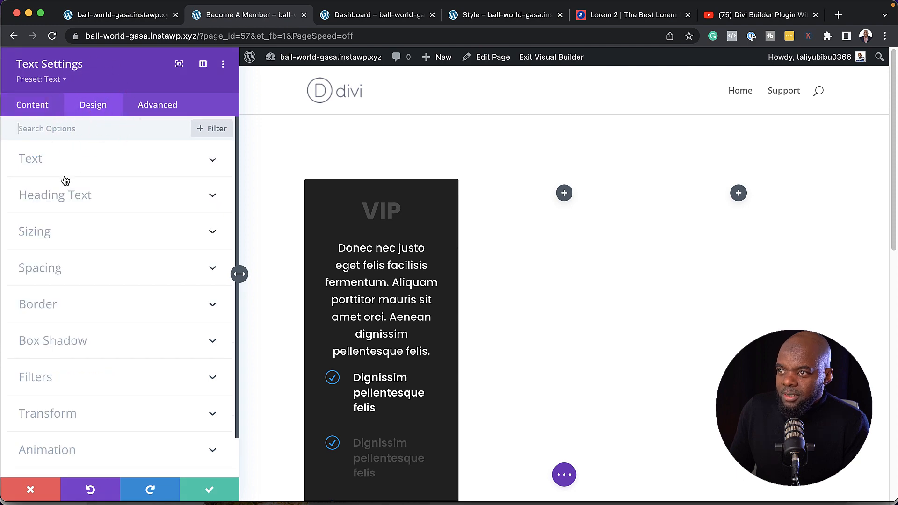
click(70, 194)
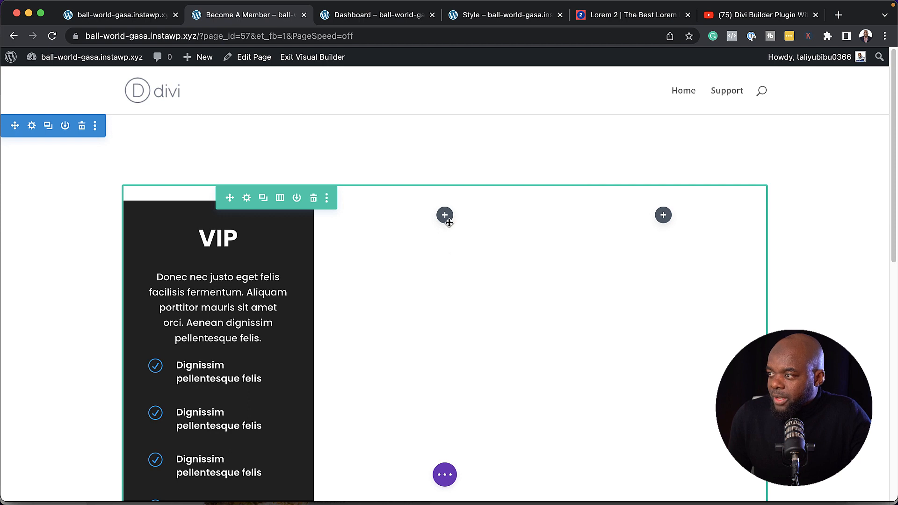
Delete the two empty columns and duplicate the VIP column twice
click(247, 199)
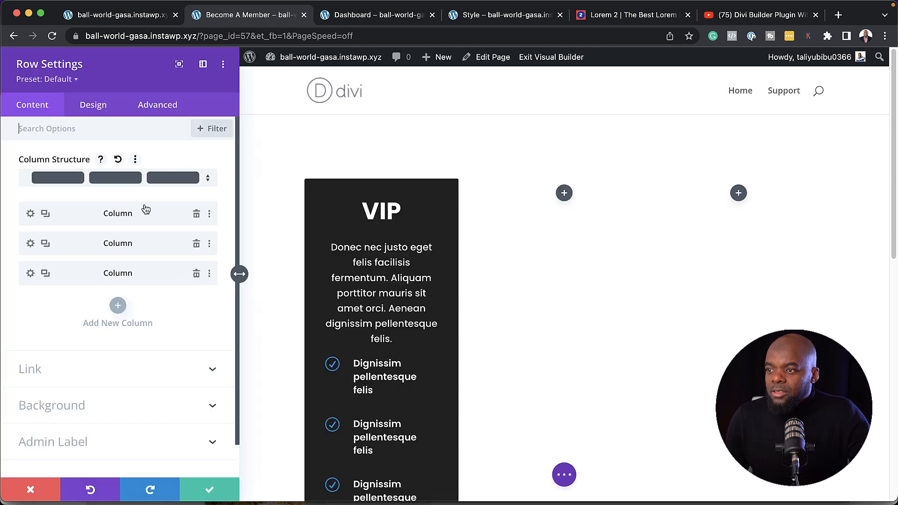
click(196, 245)
click(197, 244)
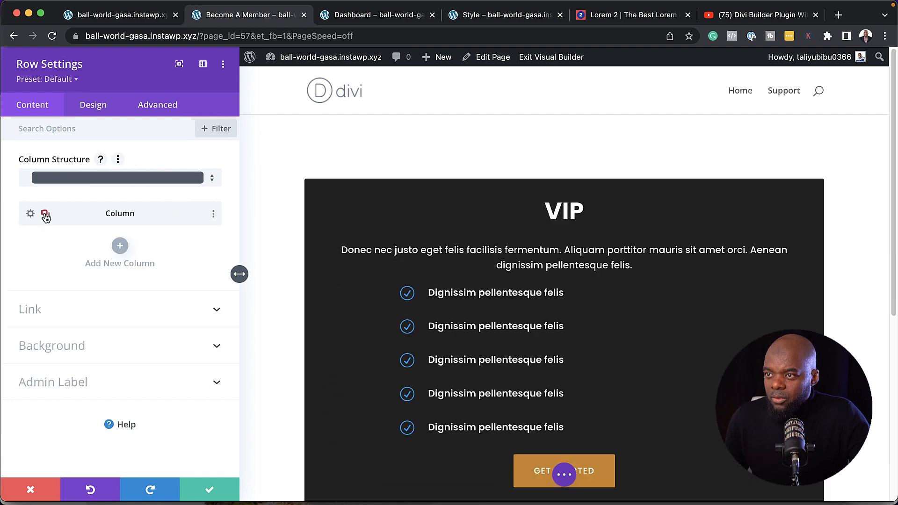
click(45, 215)
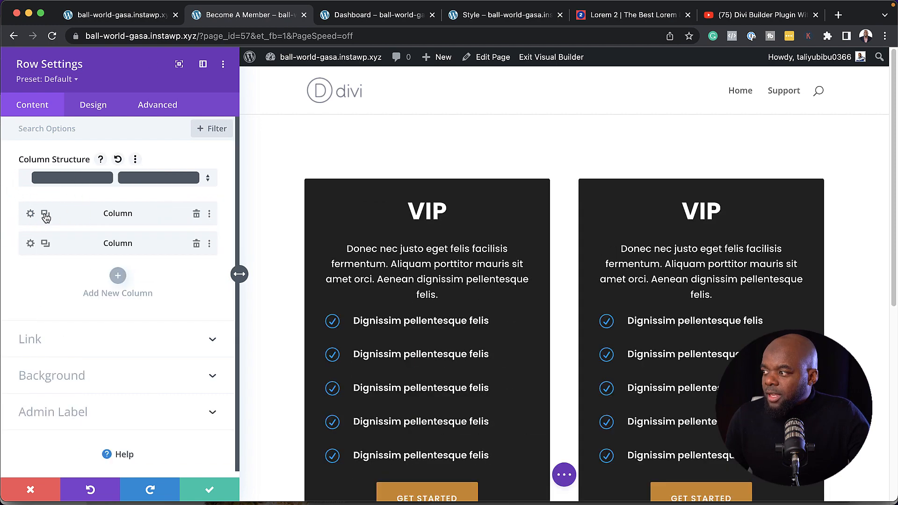
click(45, 214)
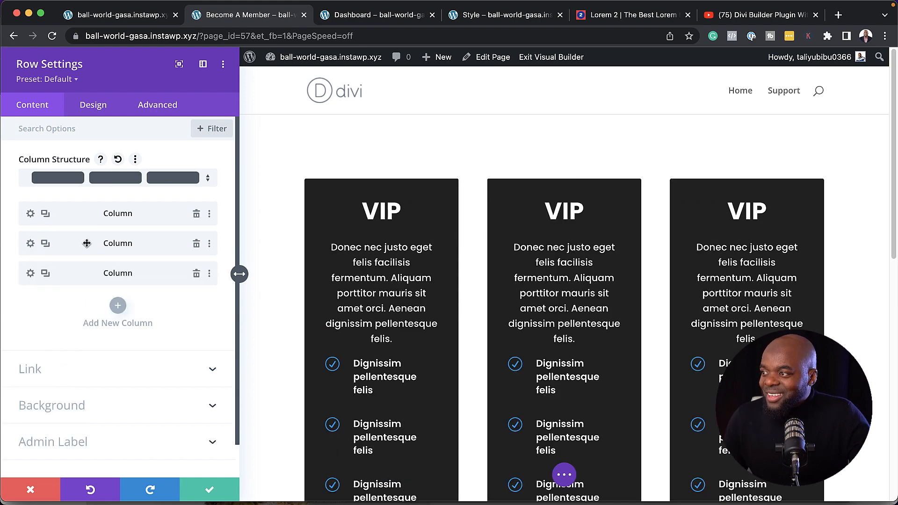
Lighten the middle card's background to grey #565656 and save the row
click(30, 243)
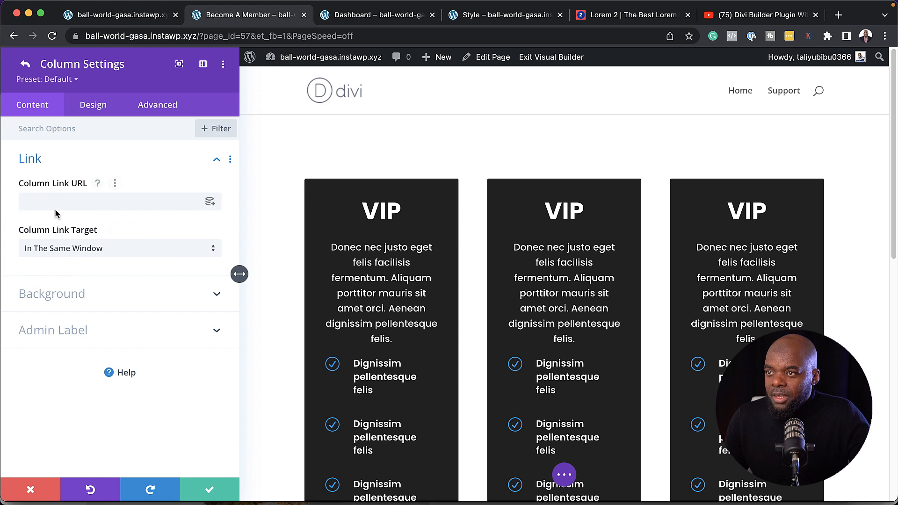
click(57, 294)
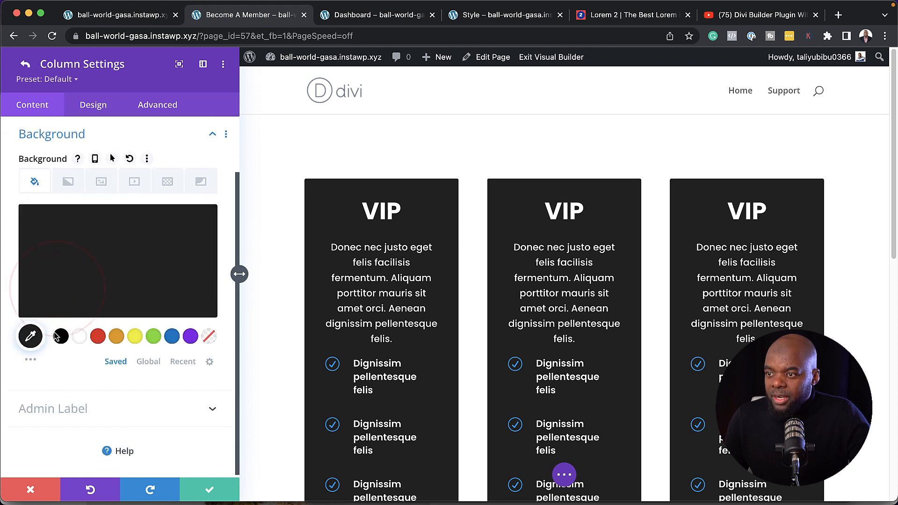
click(38, 293)
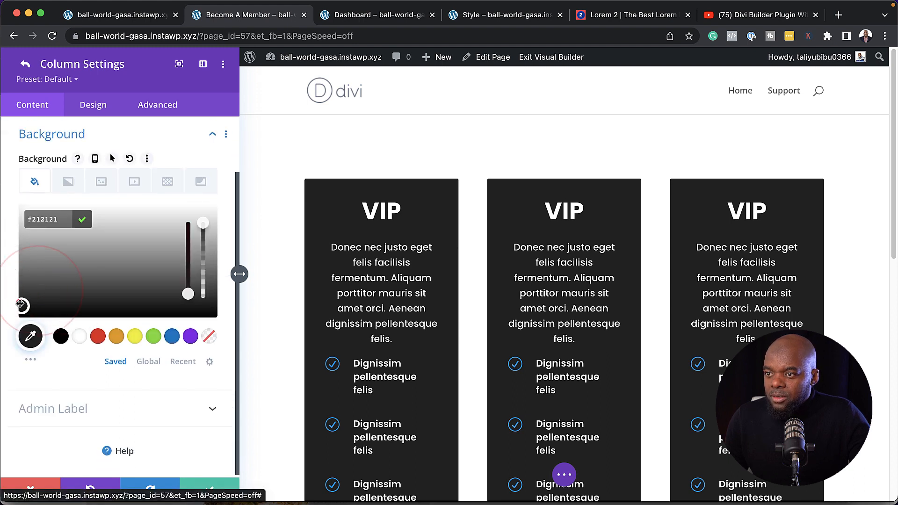
drag(20, 303, 7, 281)
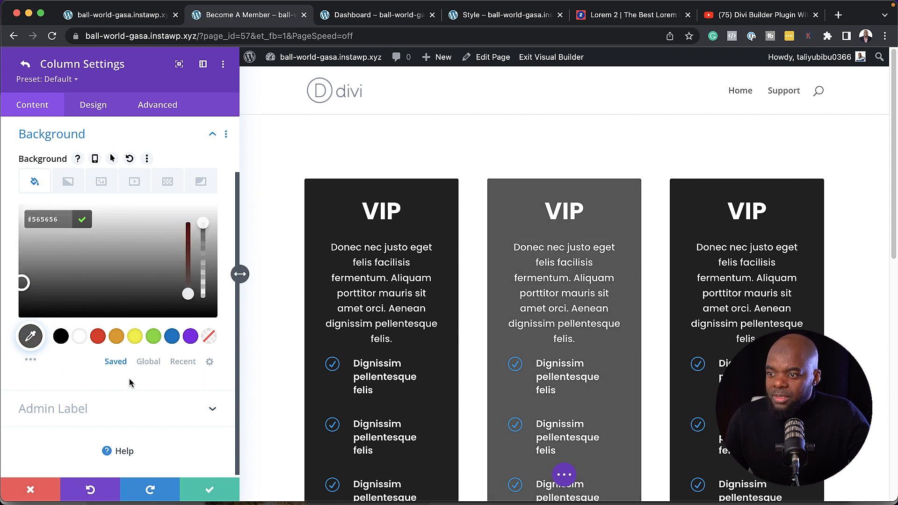
click(212, 493)
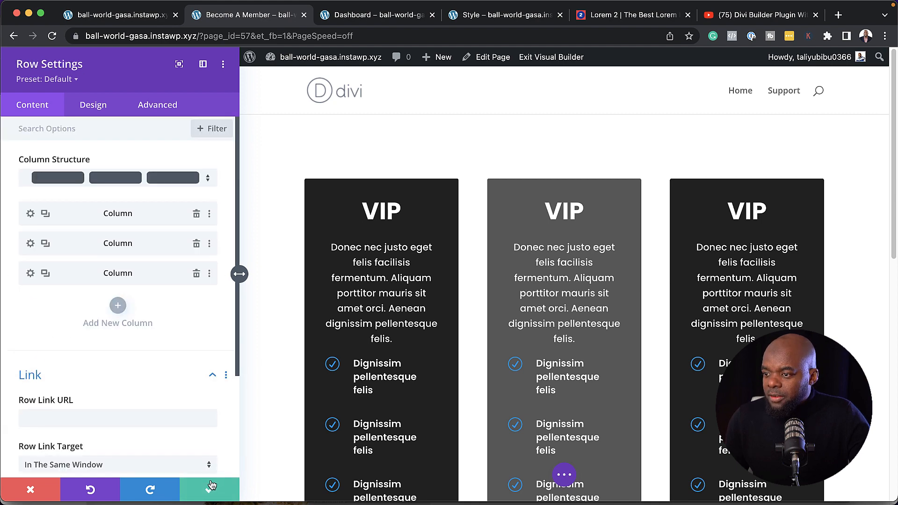
click(212, 489)
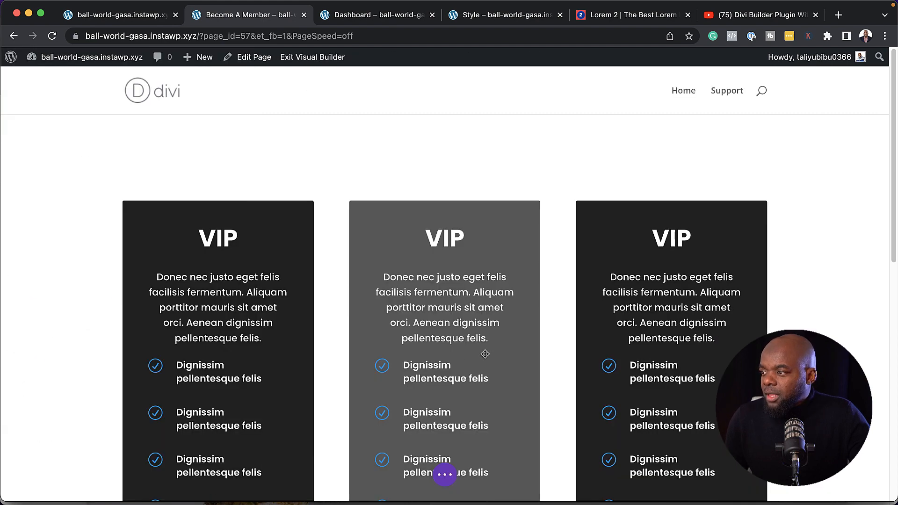
Delete two feature items from the middle card and open its heading's settings
scroll(407, 416, down, 5)
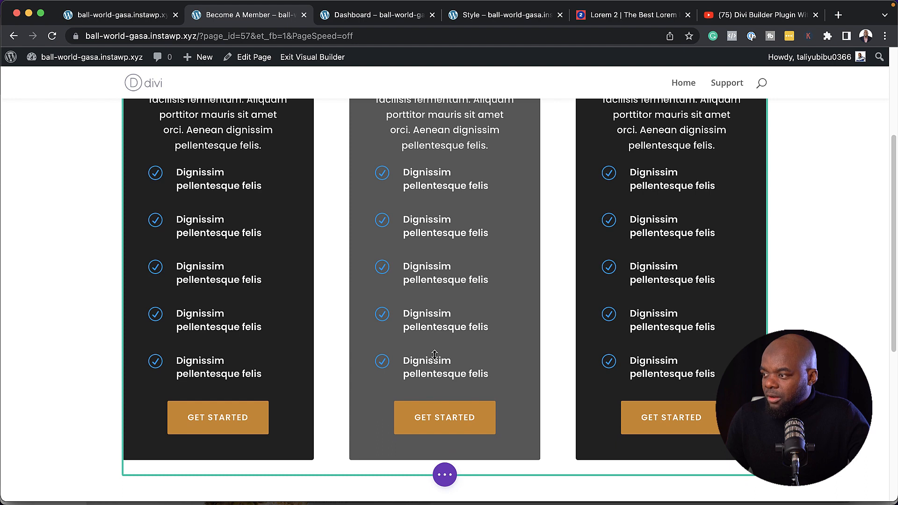
mouse_move(434, 368)
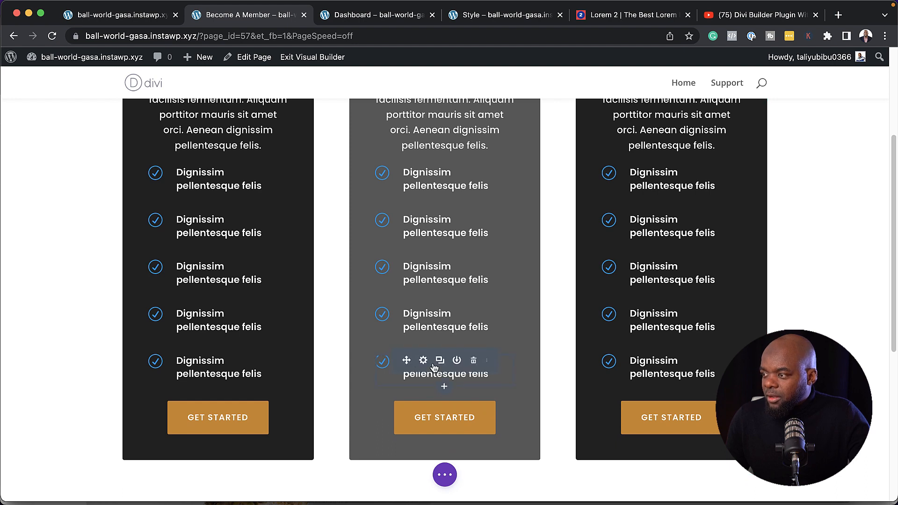
click(475, 363)
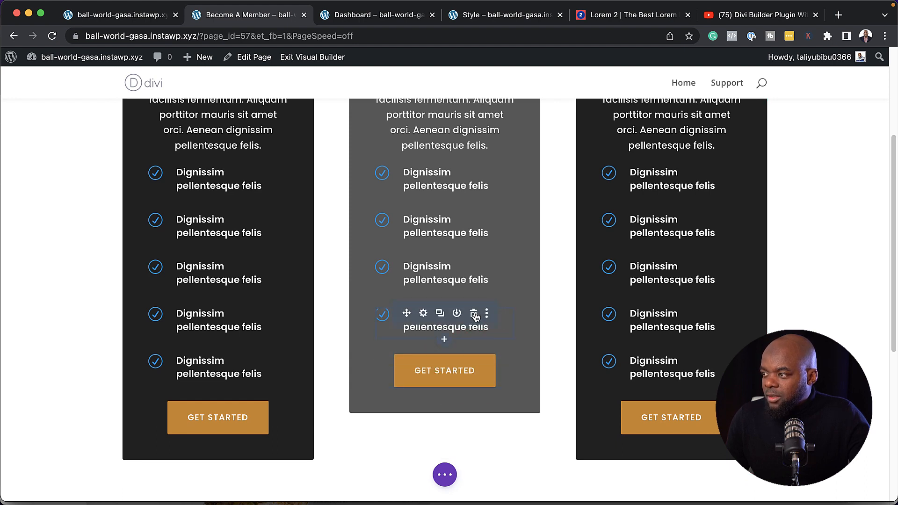
click(475, 317)
scroll(452, 305, up, 5)
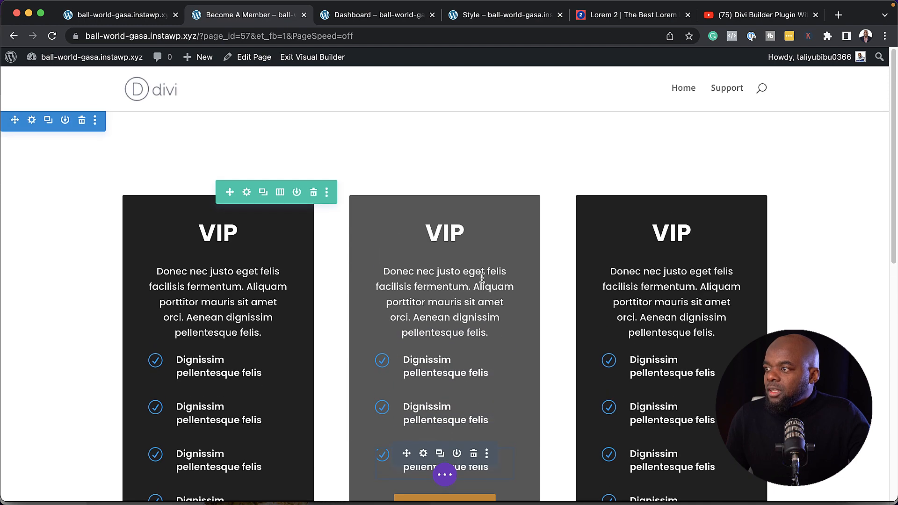
mouse_move(446, 244)
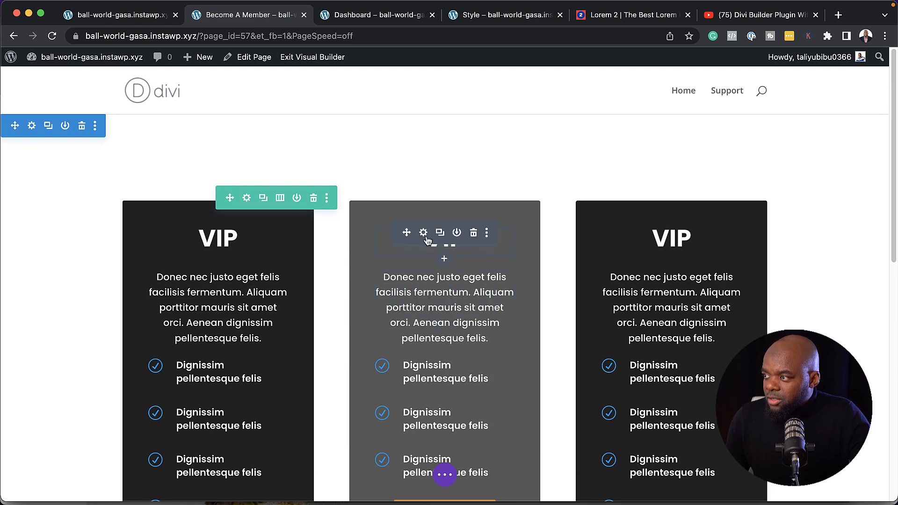
click(423, 233)
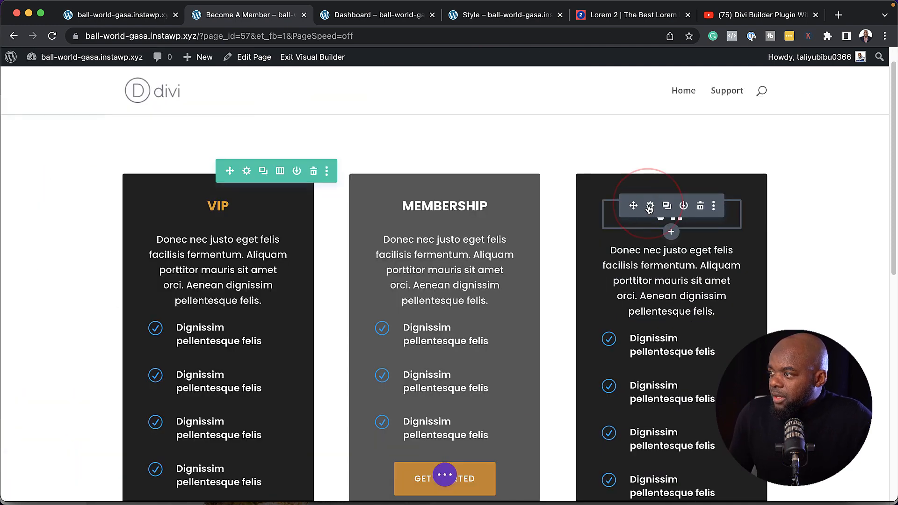
Retitle the right column's heading to FREE as a white Heading 4 and save it
click(649, 208)
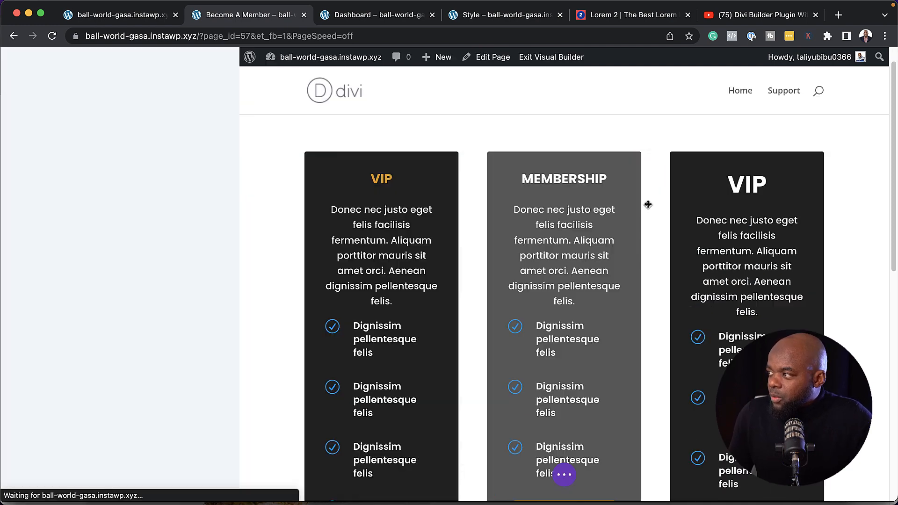
text(FREE)
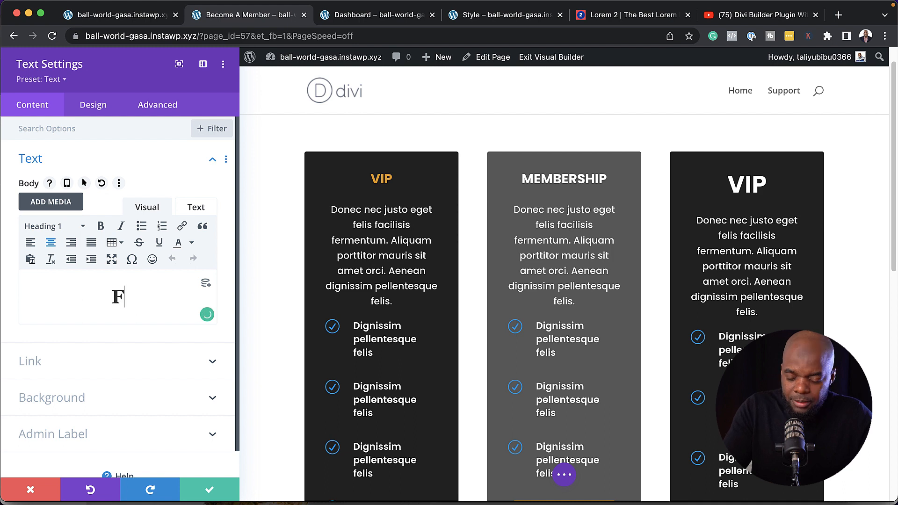
click(59, 226)
click(73, 340)
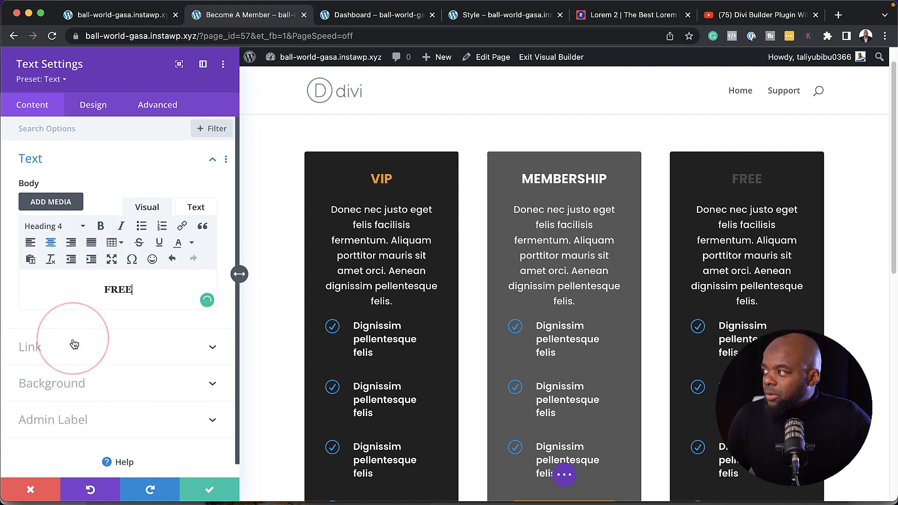
click(101, 107)
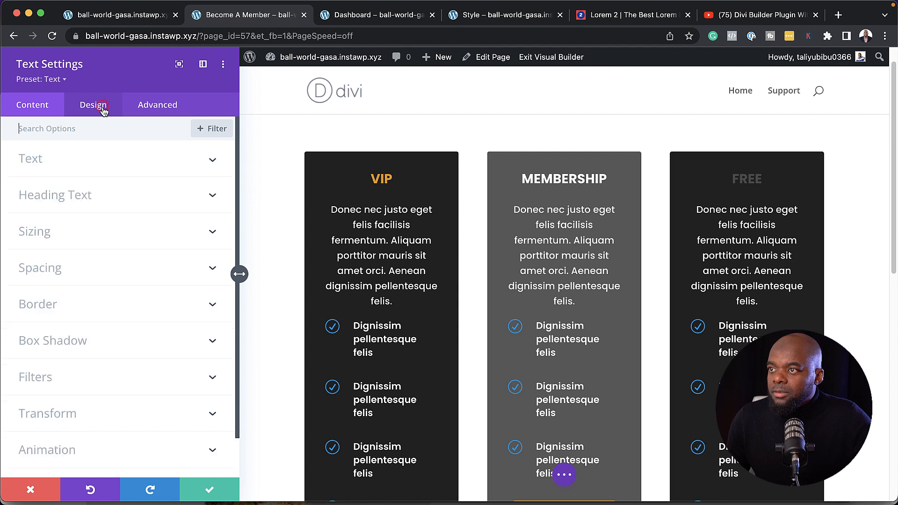
click(77, 195)
click(134, 166)
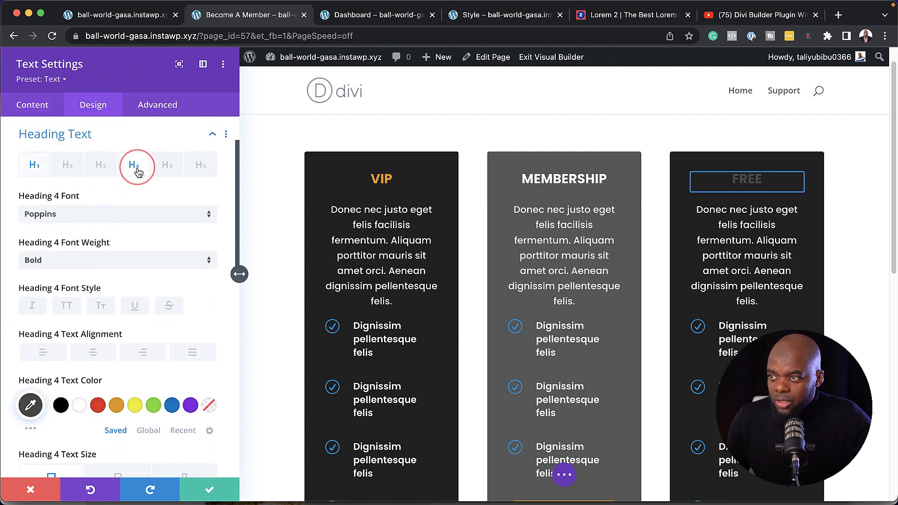
click(80, 406)
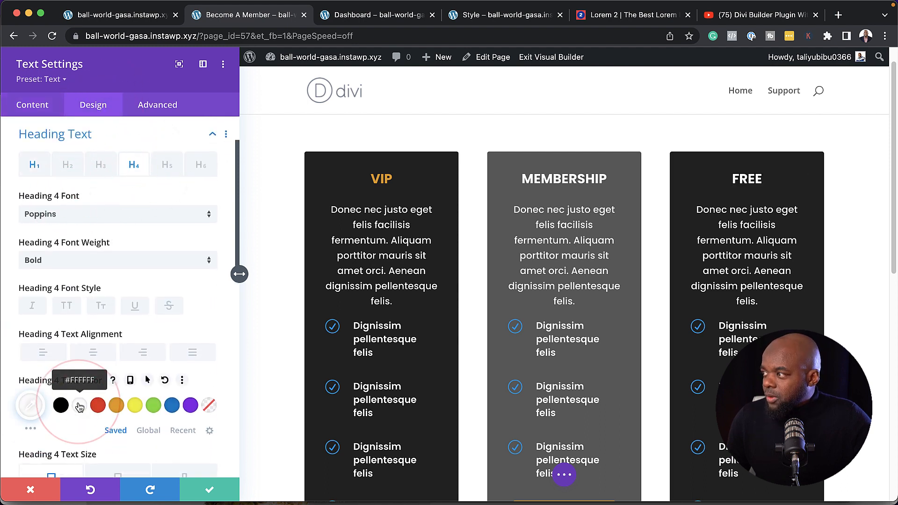
click(211, 489)
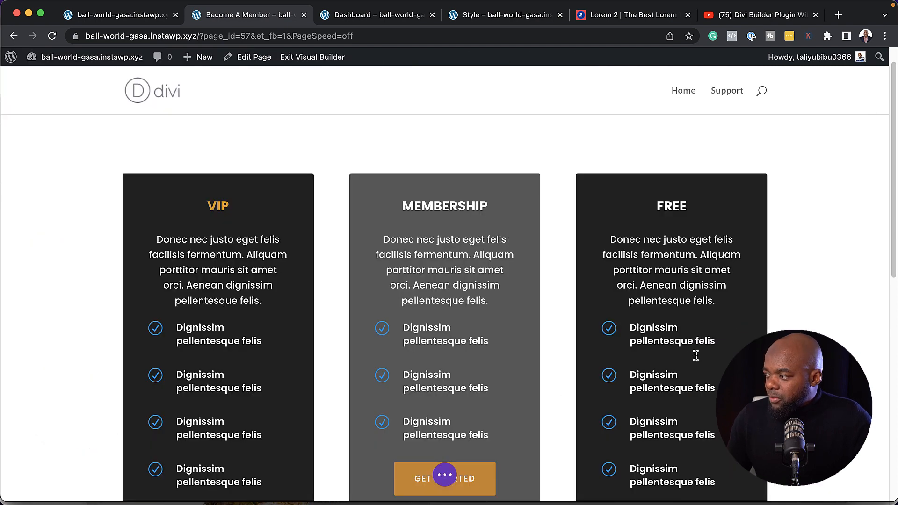
Delete four feature items from the FREE column's list, leaving just one
scroll(696, 356, down, 5)
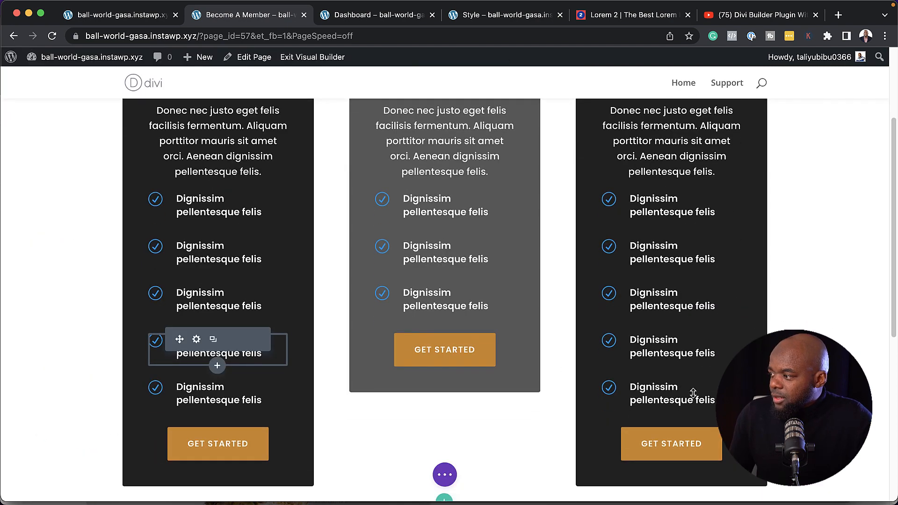
click(702, 388)
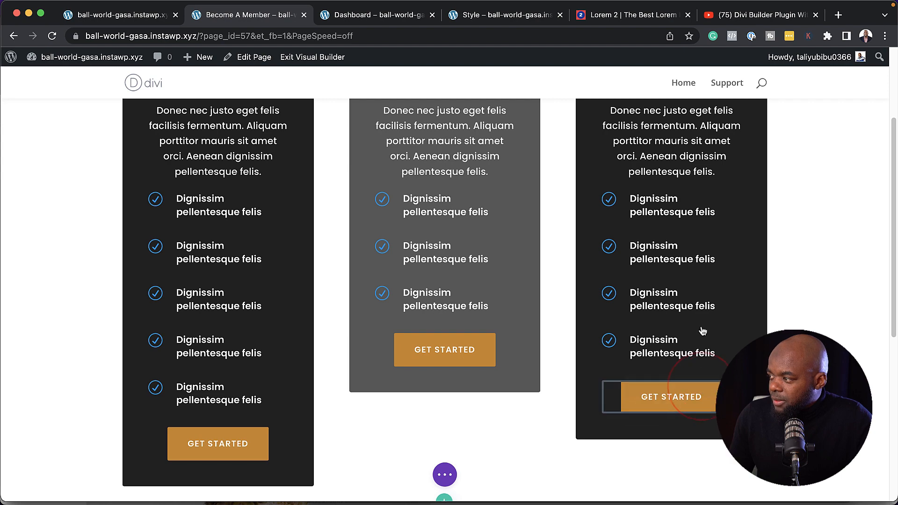
click(701, 340)
click(700, 293)
click(701, 246)
scroll(645, 453, up, 3)
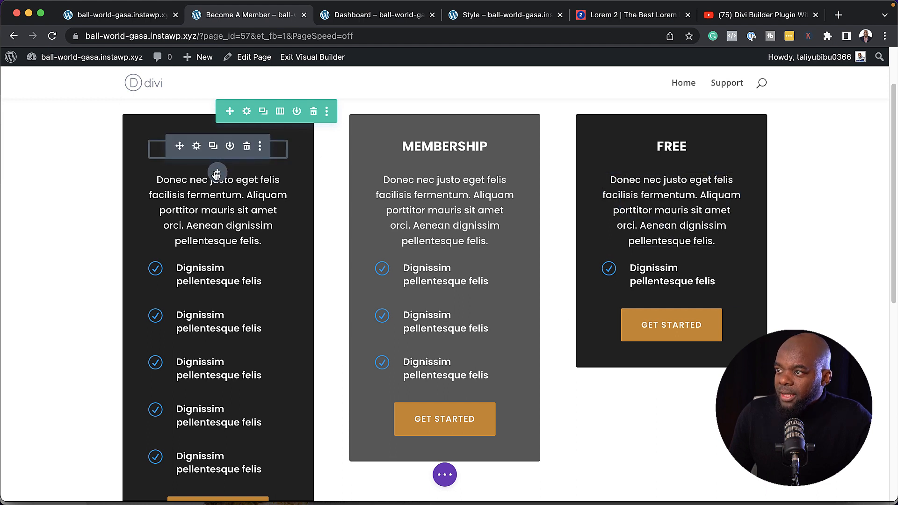
click(216, 173)
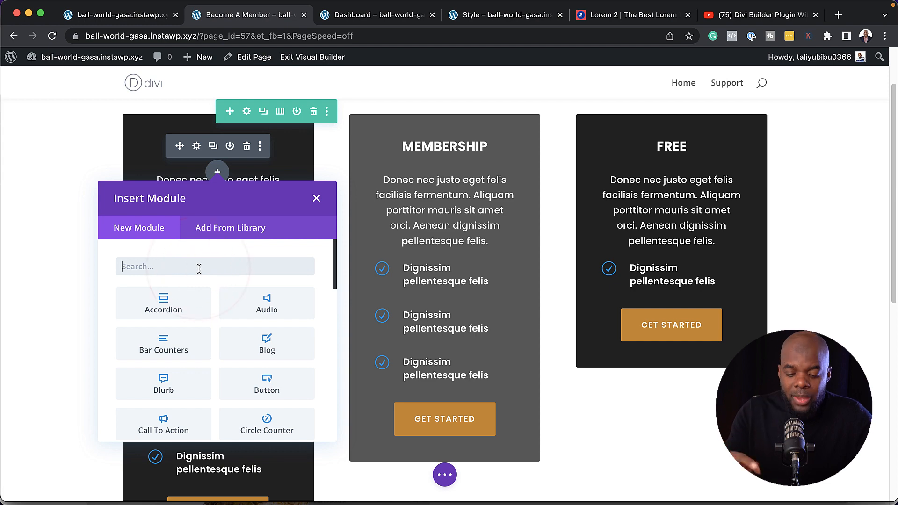
Add a Text module under the VIP title reading $299, centred
text(Tex)
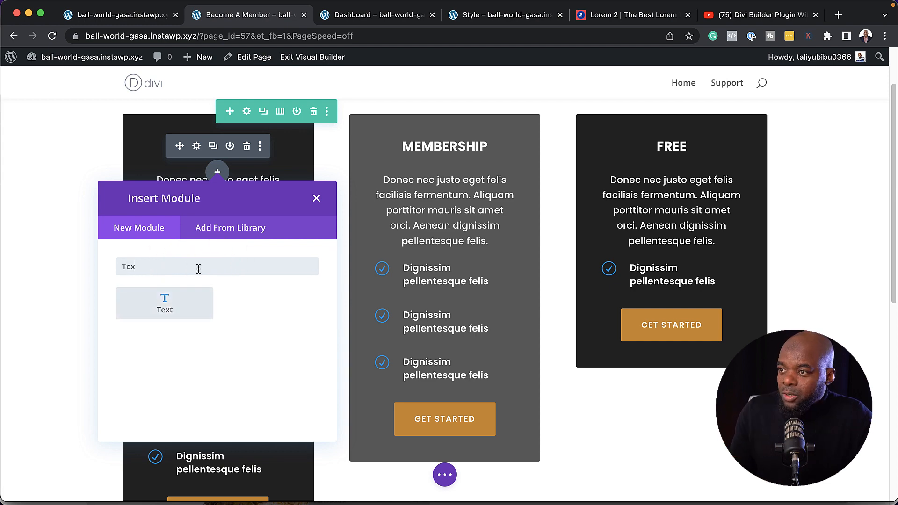
click(192, 311)
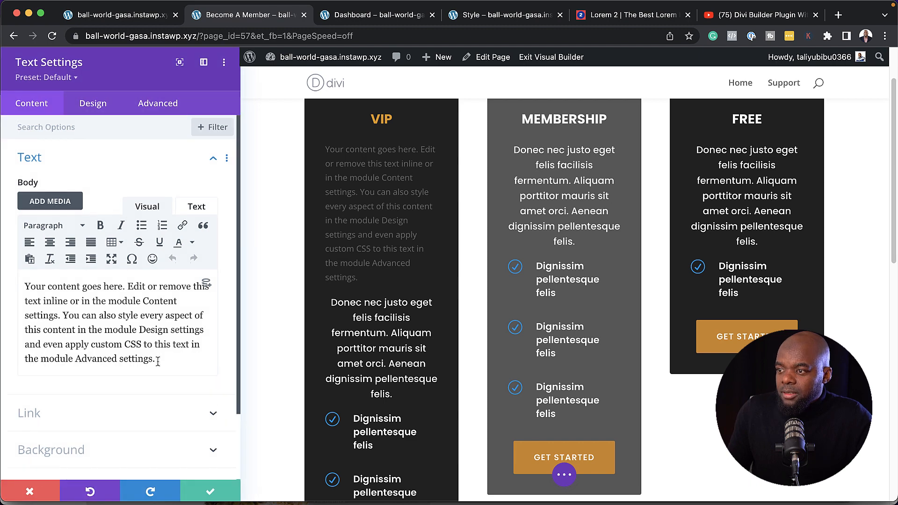
drag(155, 358, 2, 291)
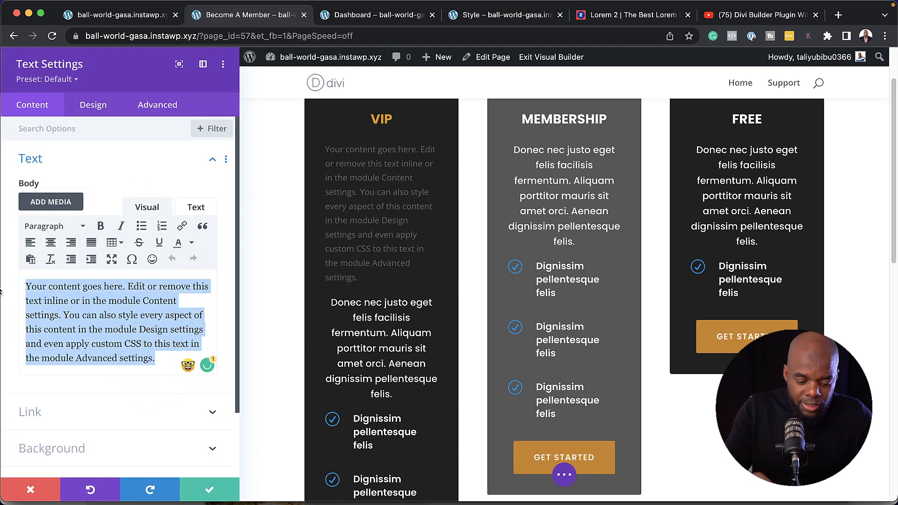
text($299)
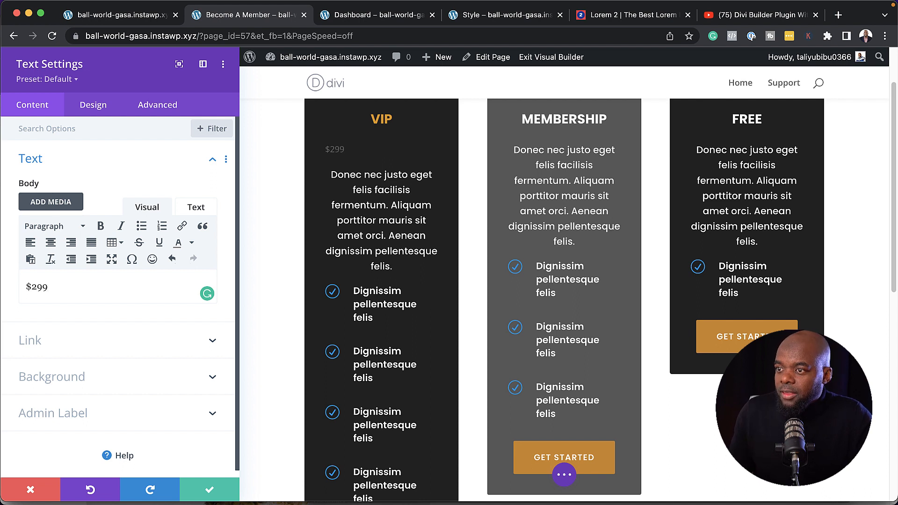
triple_click(56, 284)
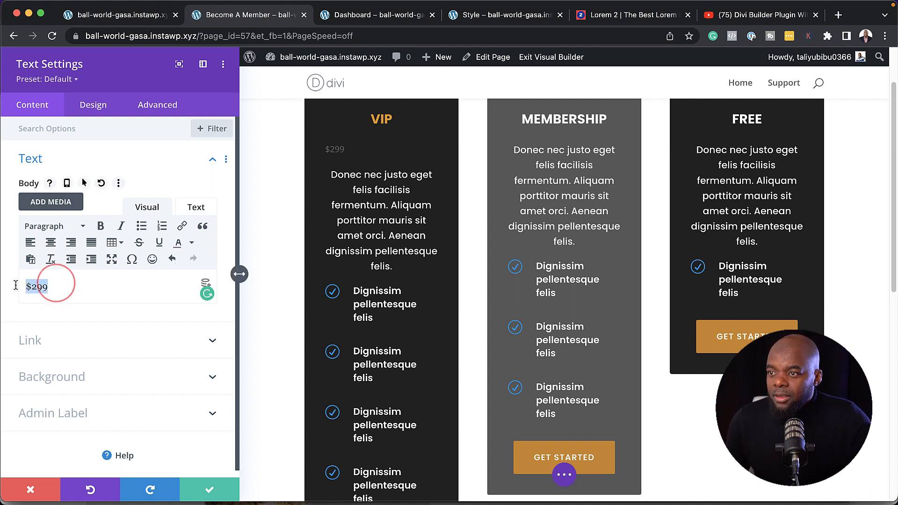
click(51, 243)
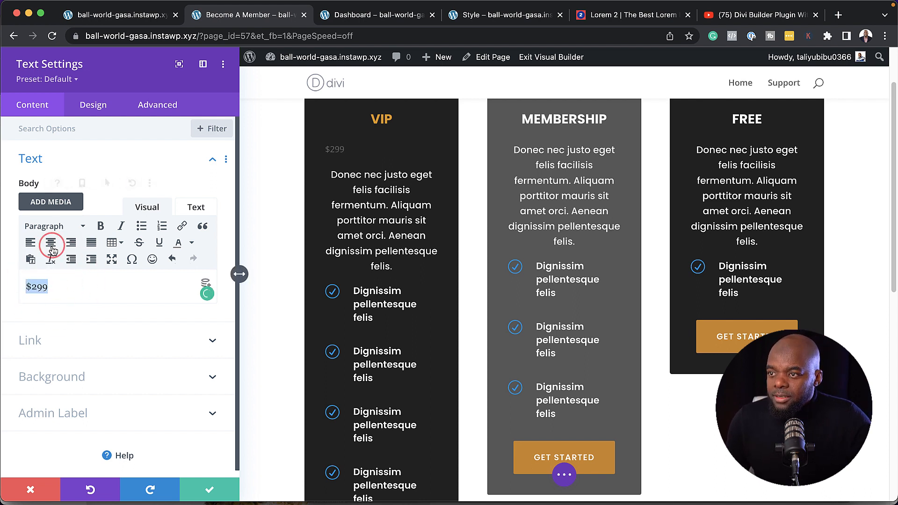
Apply the Text preset to the $299 price and make it a Heading 2
click(69, 80)
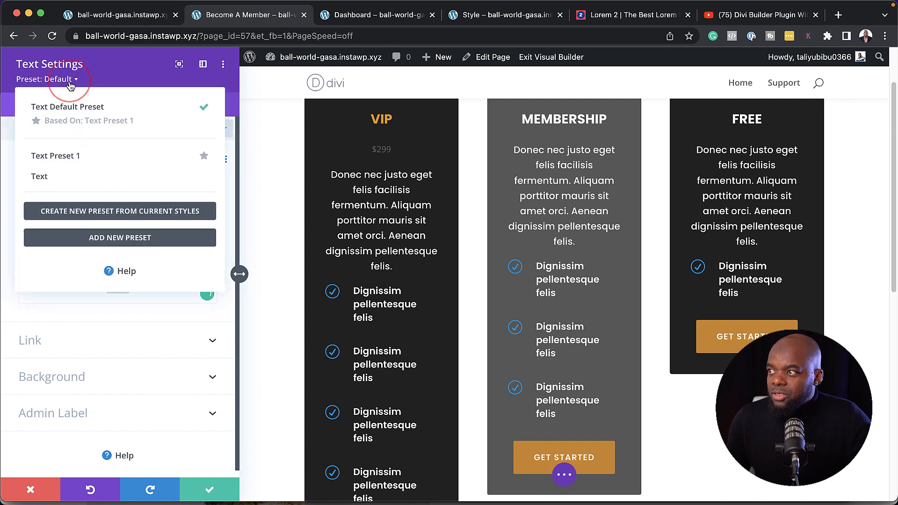
click(95, 177)
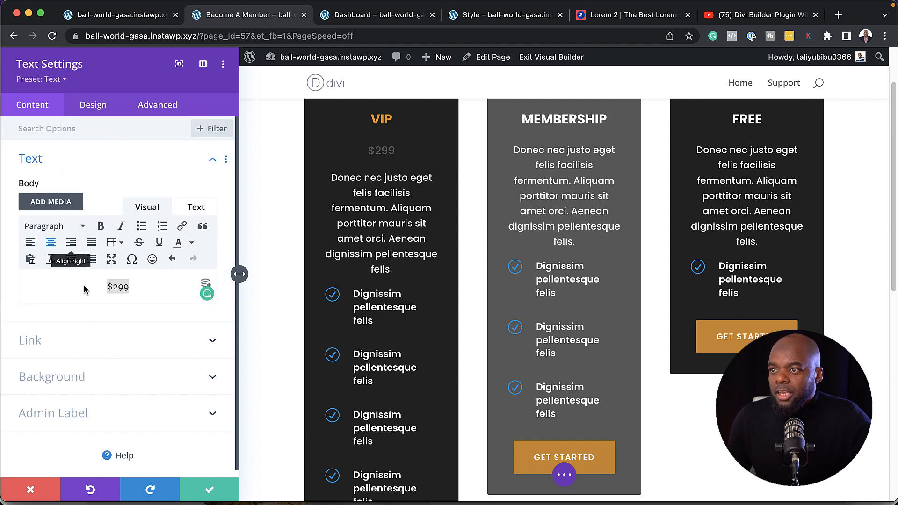
triple_click(140, 290)
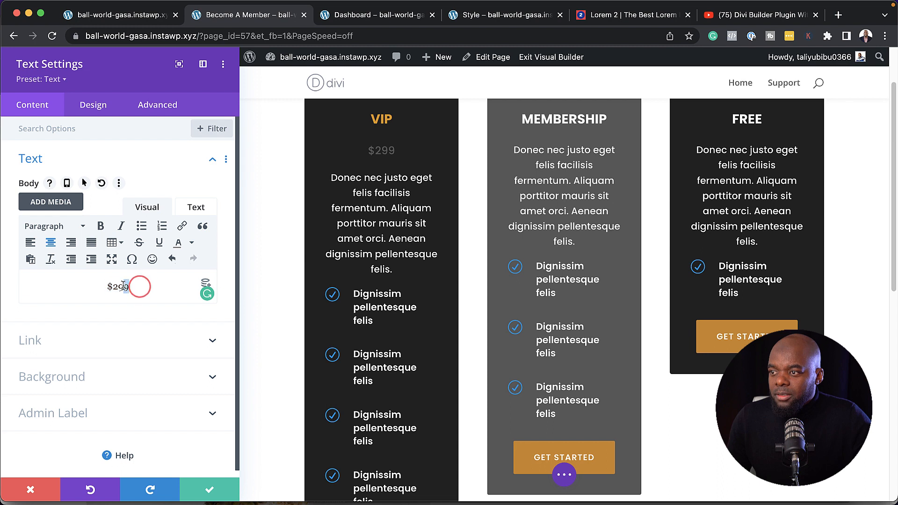
click(64, 228)
click(91, 299)
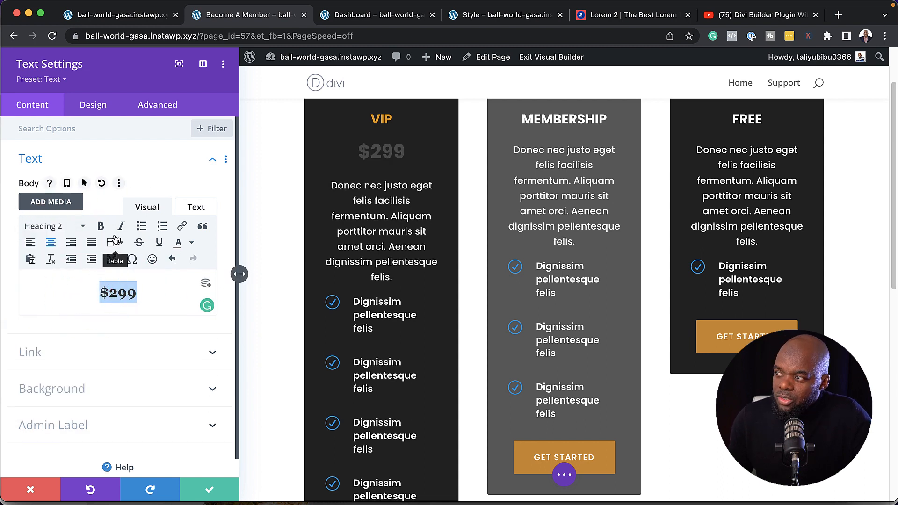
click(93, 107)
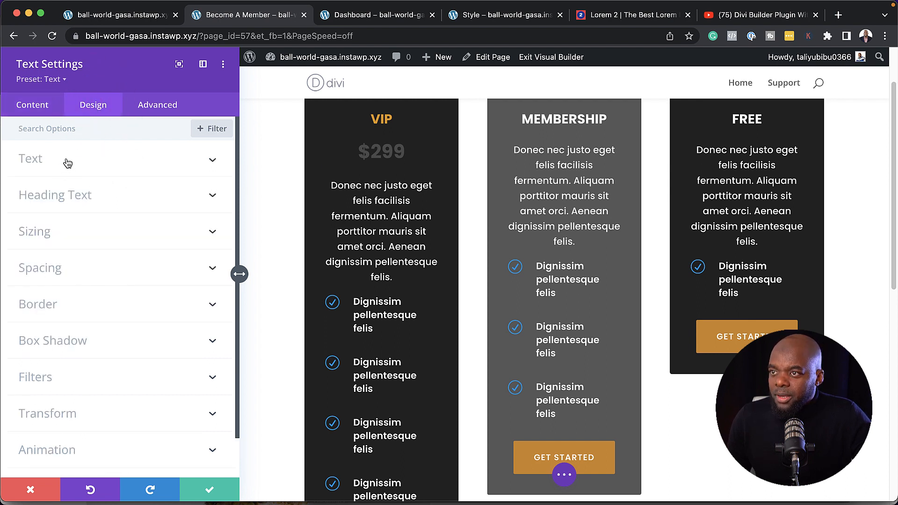
Set the $299 Heading 2 text colour to white and save the price module
click(80, 200)
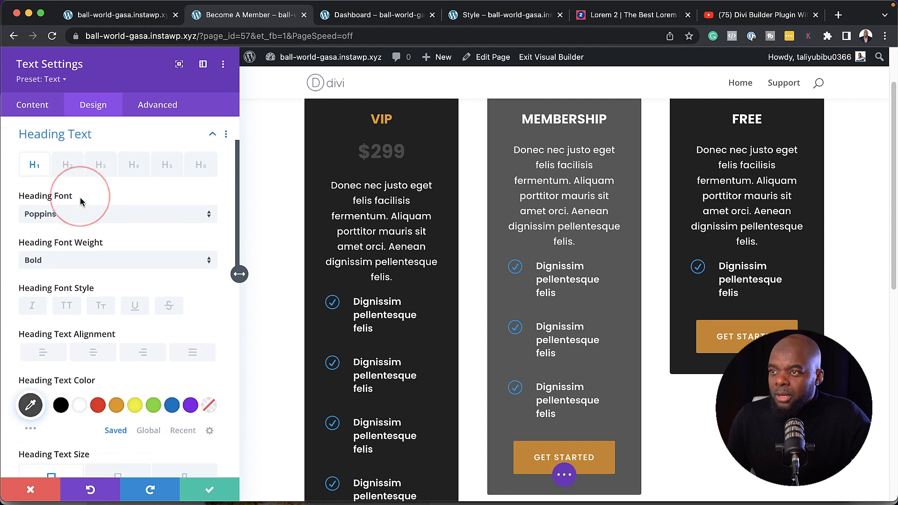
click(69, 167)
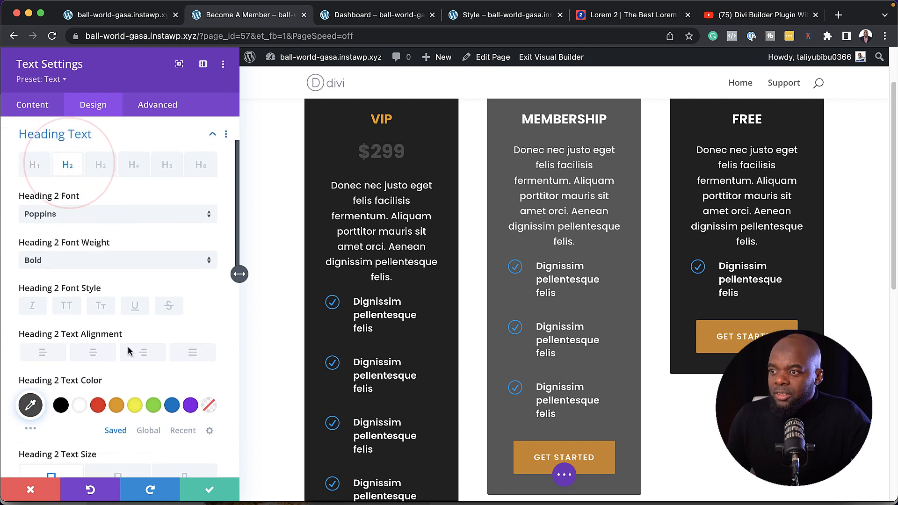
click(80, 405)
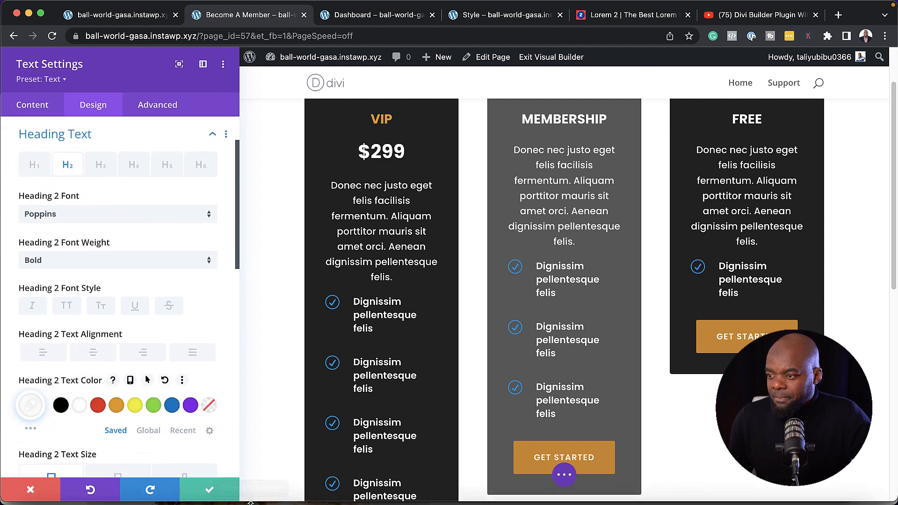
click(210, 492)
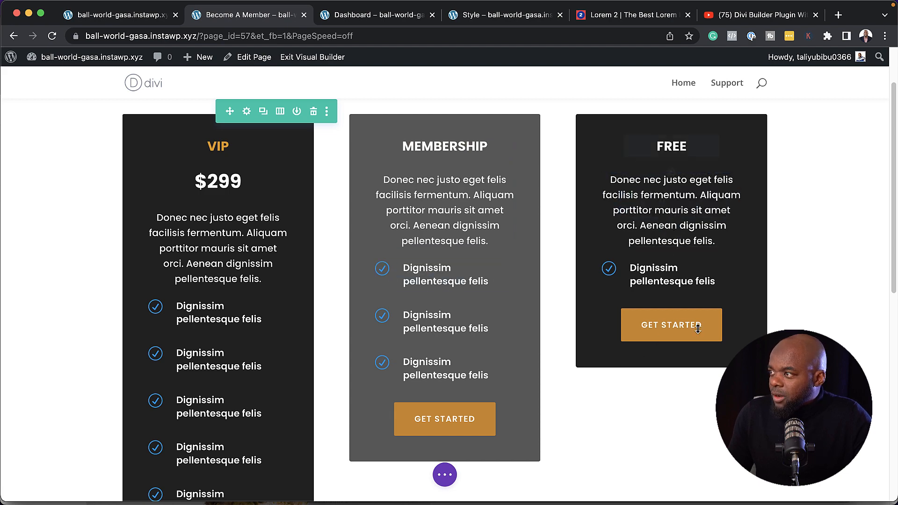
Open the FREE heading's Text Settings and expand its Background section
scroll(613, 329, up, 3)
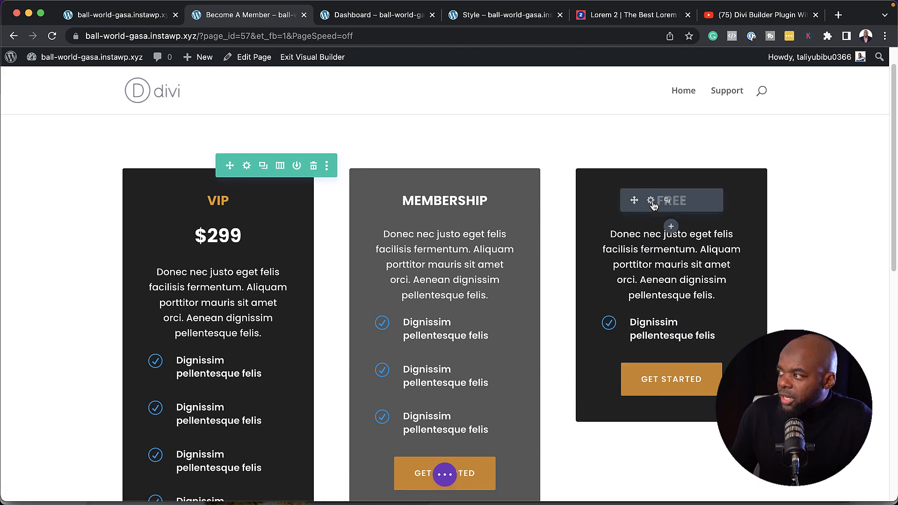
click(651, 201)
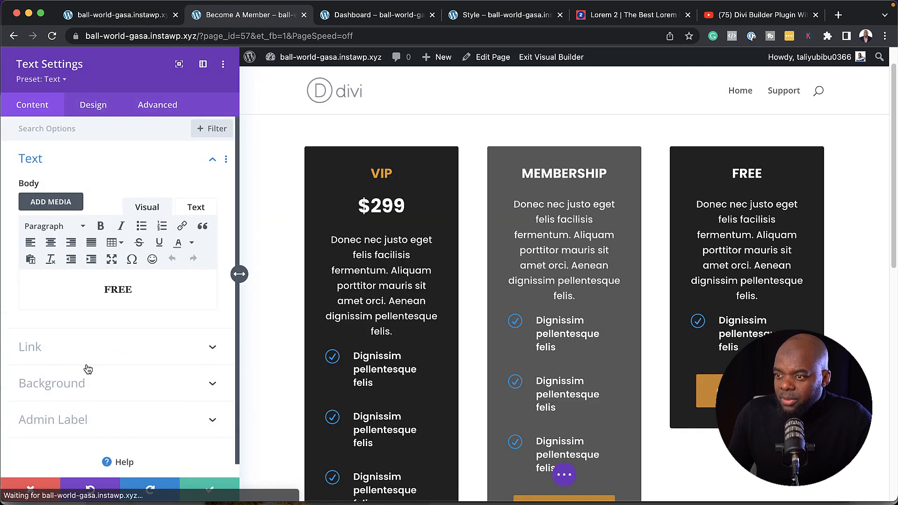
click(77, 383)
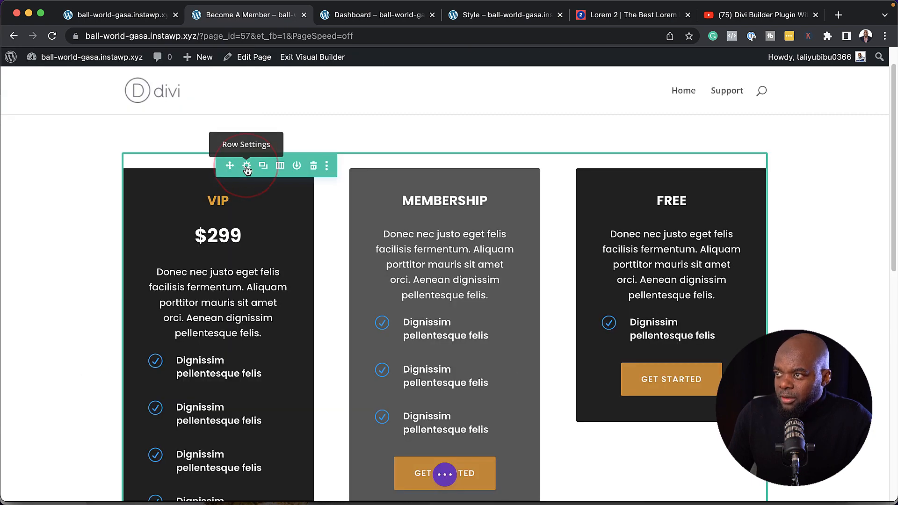
Change the third column's background to grey #7c7c7c, saving both the column and row
click(247, 166)
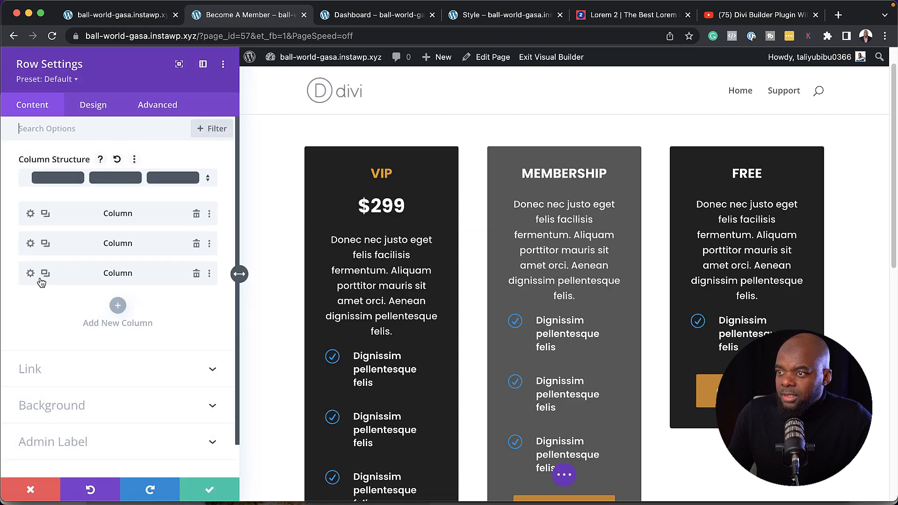
click(29, 275)
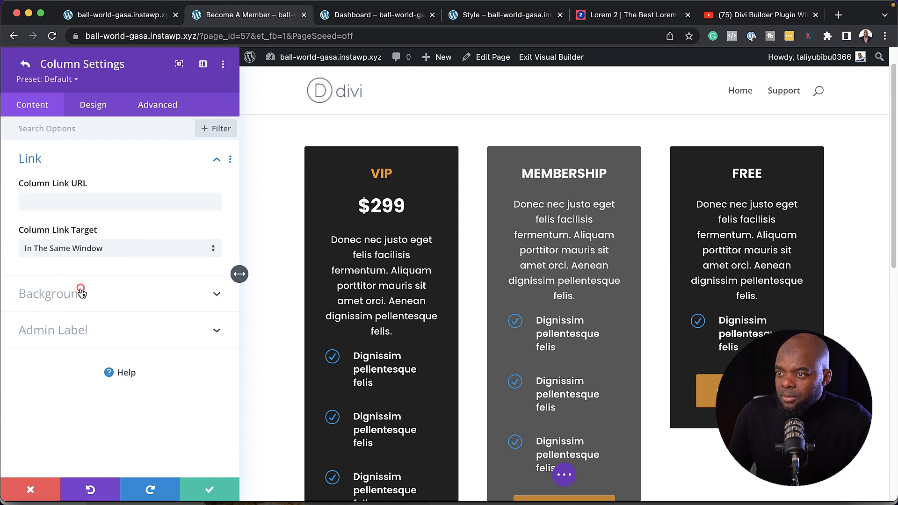
click(80, 291)
click(46, 283)
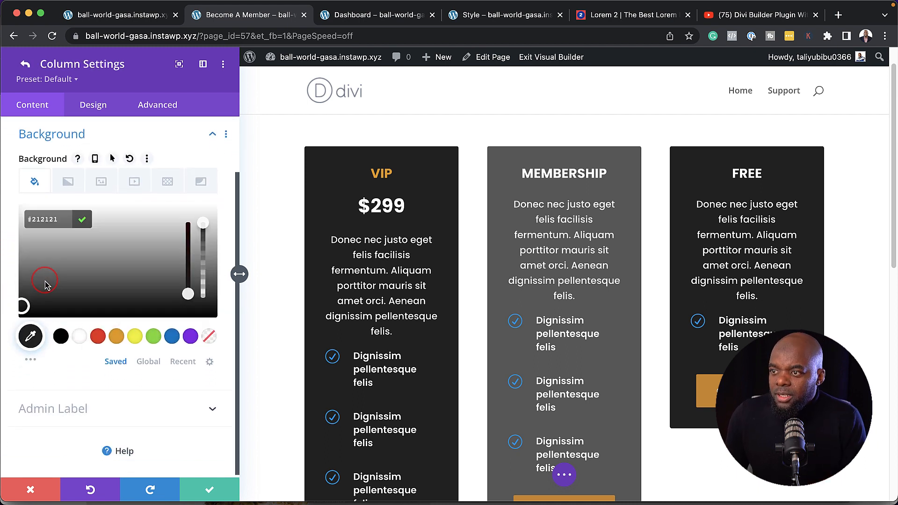
click(19, 269)
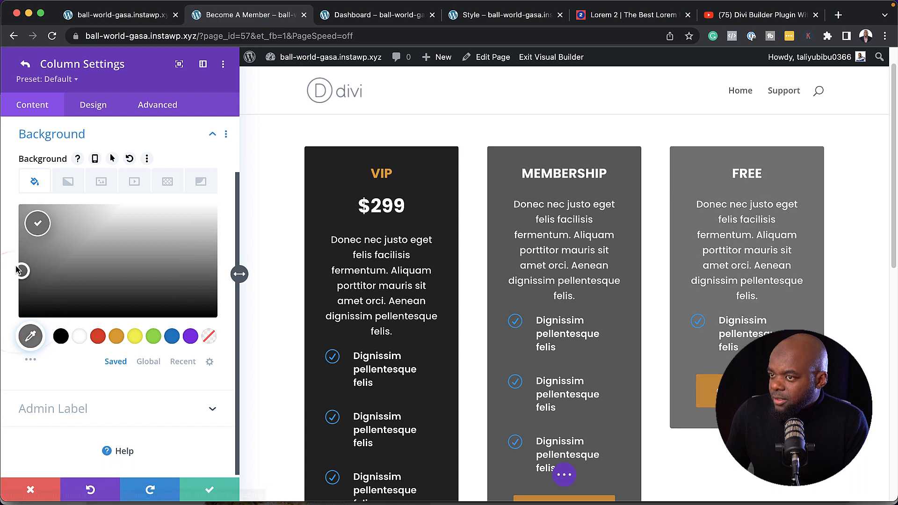
click(19, 254)
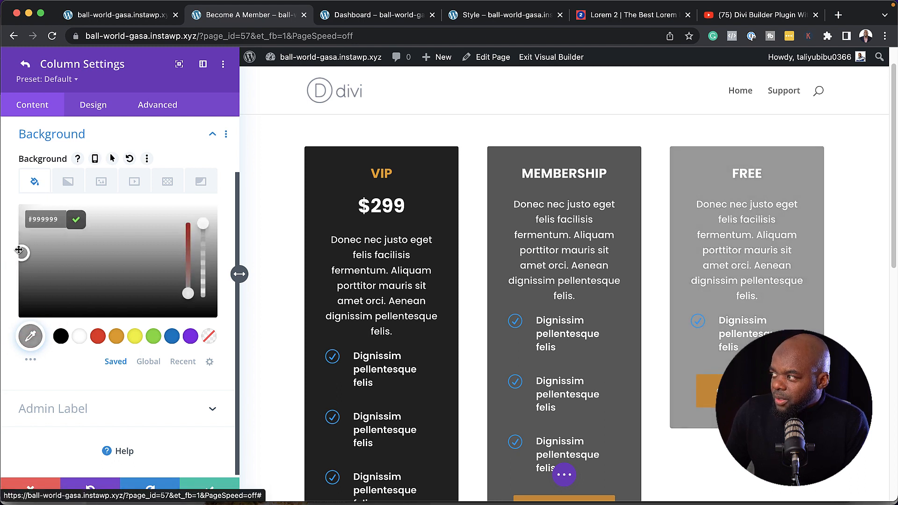
click(18, 265)
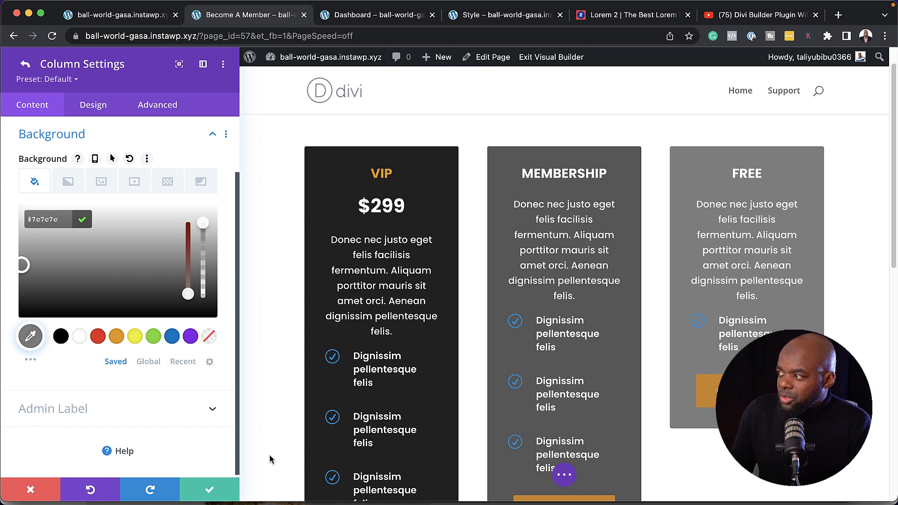
click(211, 491)
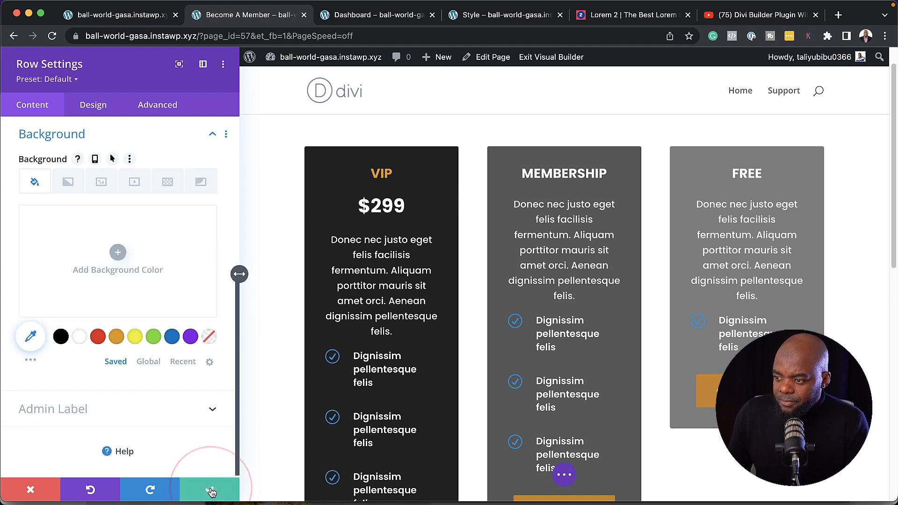
click(211, 491)
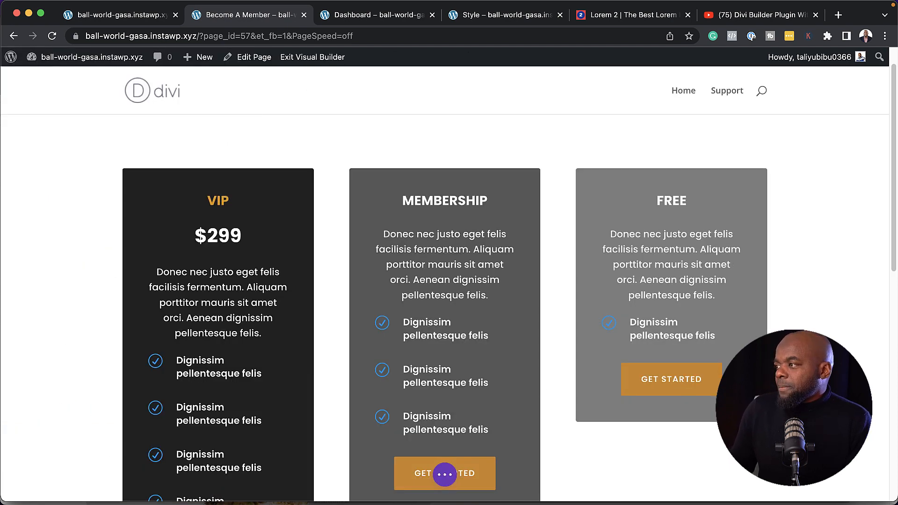
Insert a one-column row directly beneath the three pricing cards
scroll(444, 285, down, 2)
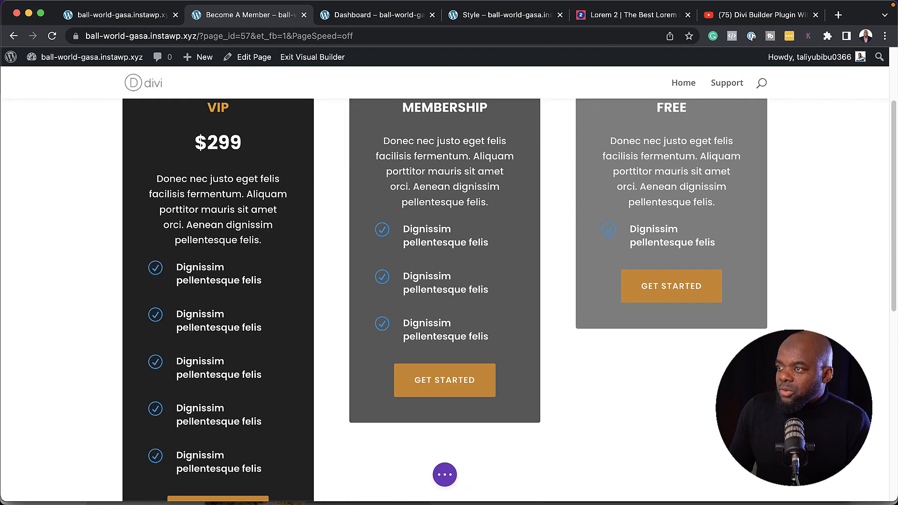
scroll(445, 285, up, 3)
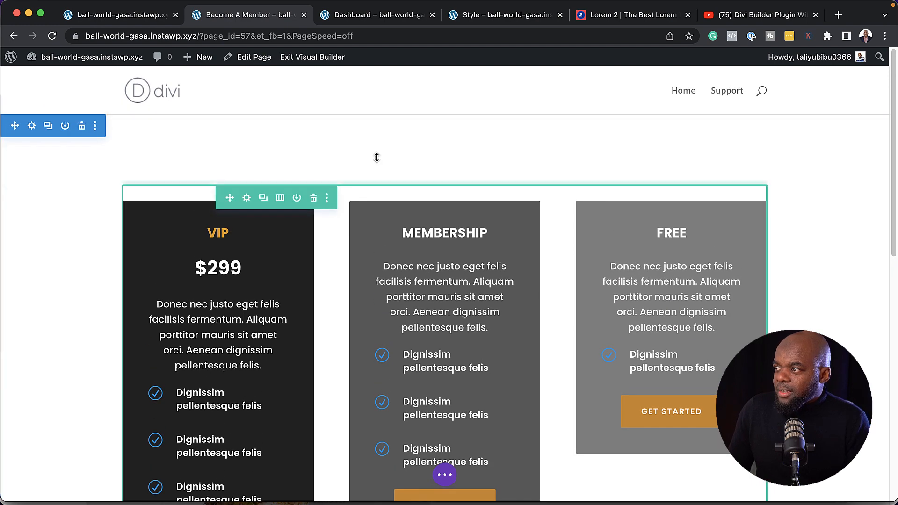
scroll(557, 441, down, 5)
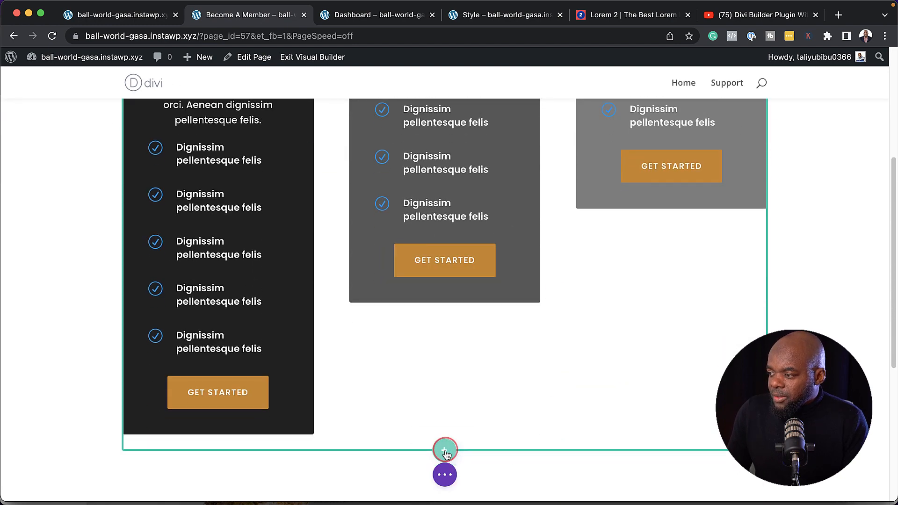
click(445, 451)
click(374, 226)
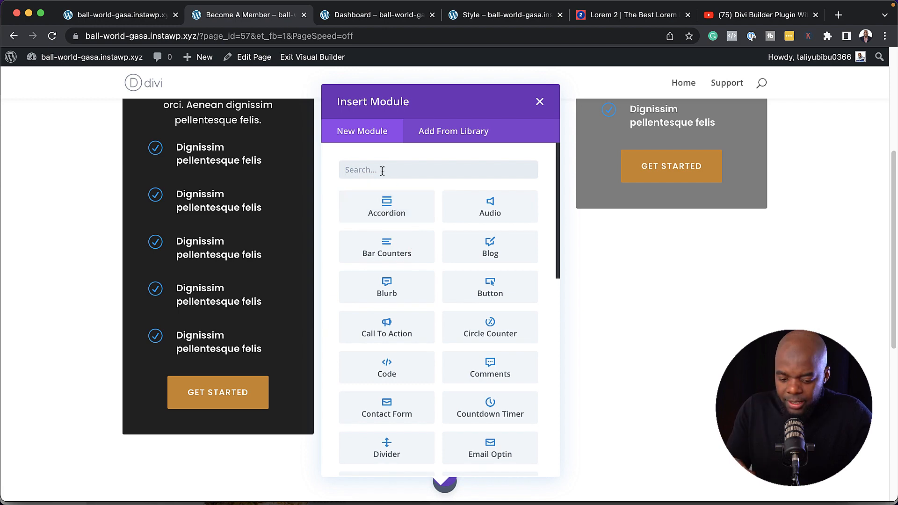
Insert a Text module with 'Our Memberships' followed by a pasted Lorem paragraph
text(text)
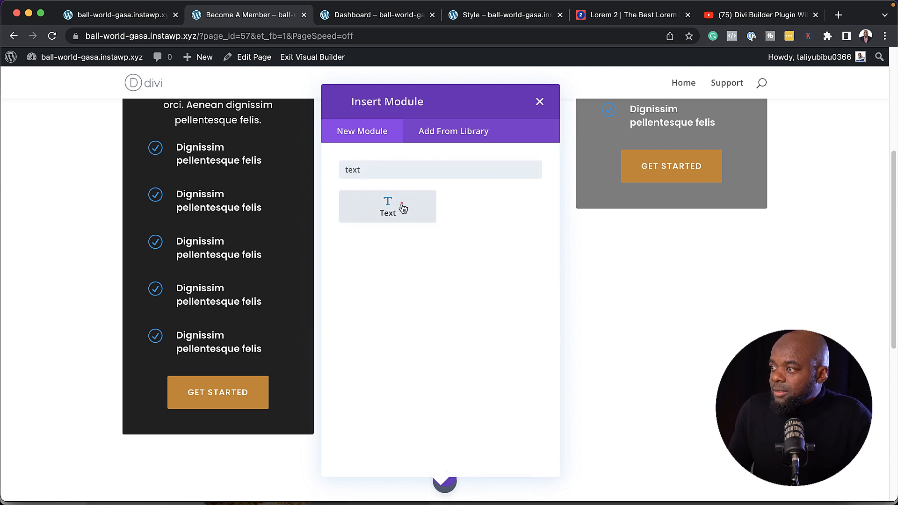
click(402, 208)
text(Our)
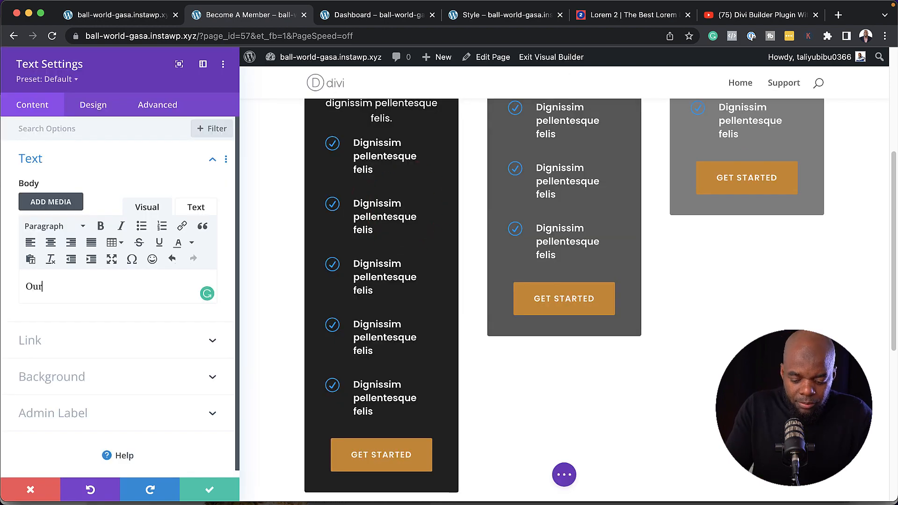
text( Memberships)
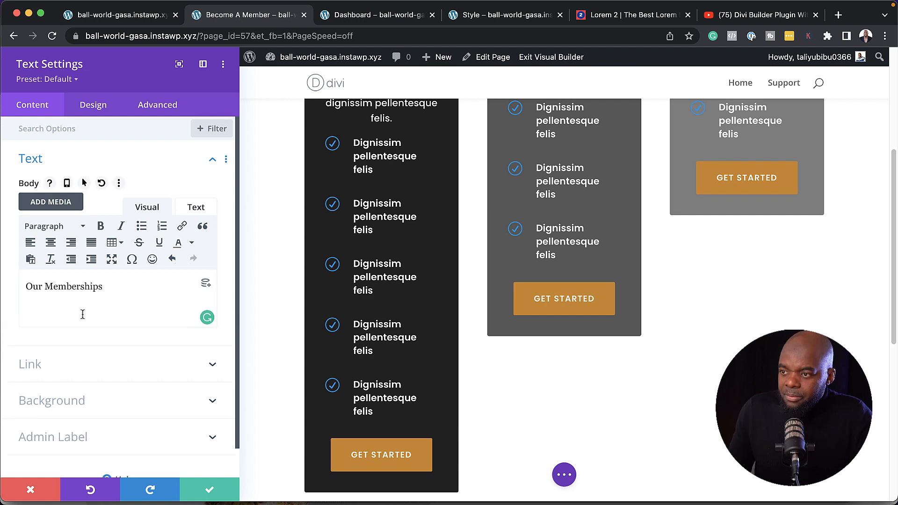
key(Return)
text(Donec nec justo eget felis facilisis fermentum. Aliquam porttitor mauris sit amet orci.)
Make 'Our Memberships' a Heading 3, centre the text, and apply the Text preset
drag(94, 286, 16, 284)
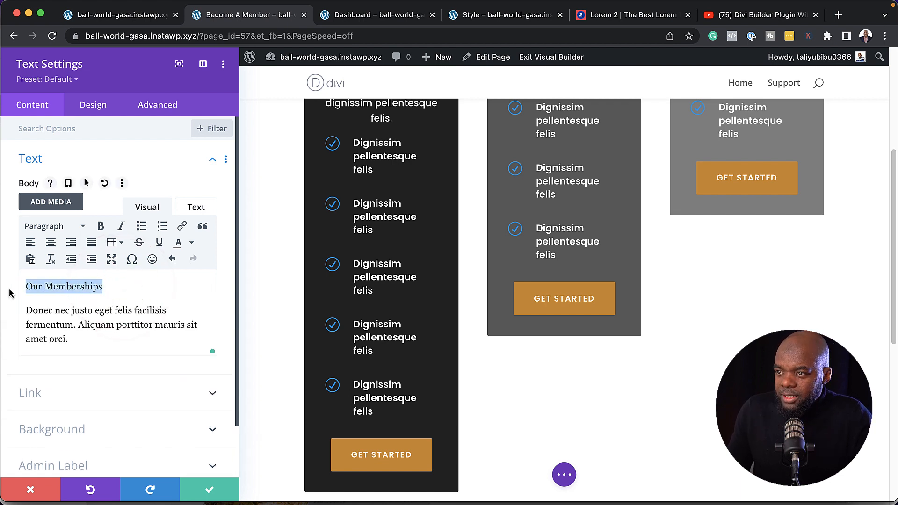
click(48, 228)
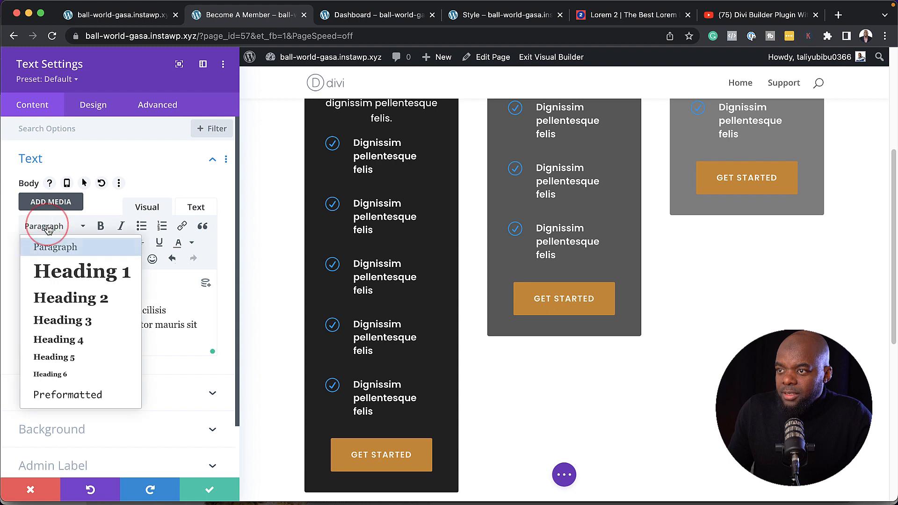
click(83, 320)
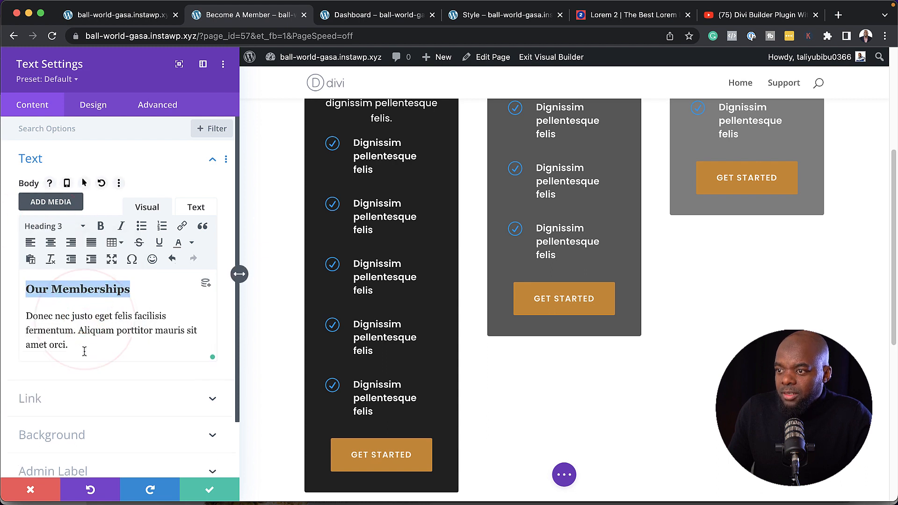
drag(75, 347, 16, 287)
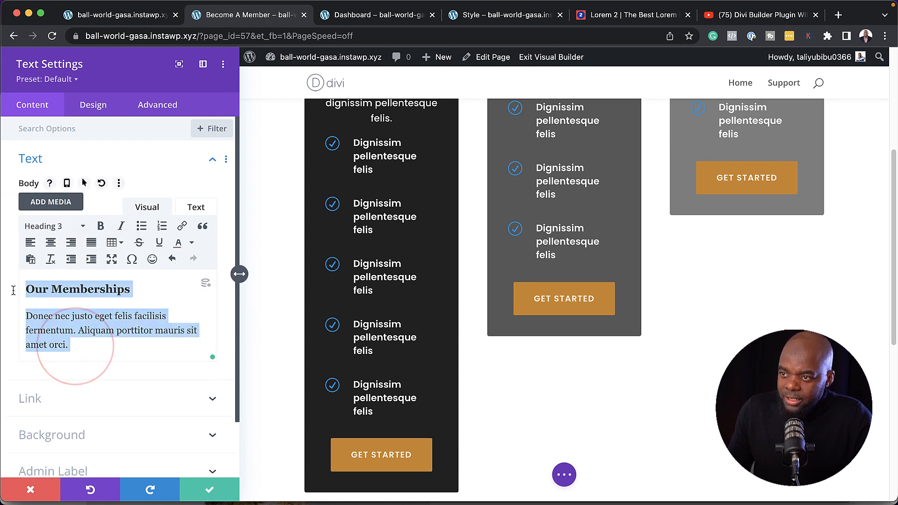
click(51, 243)
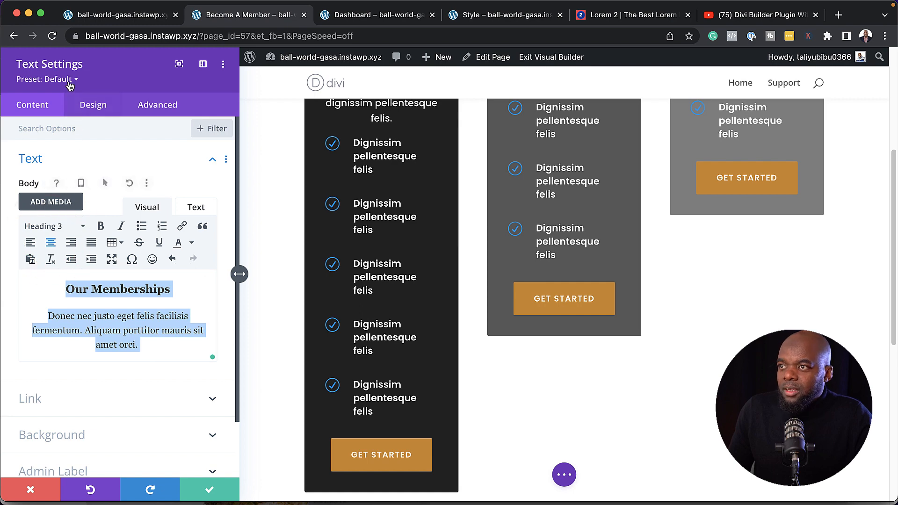
click(70, 85)
click(64, 180)
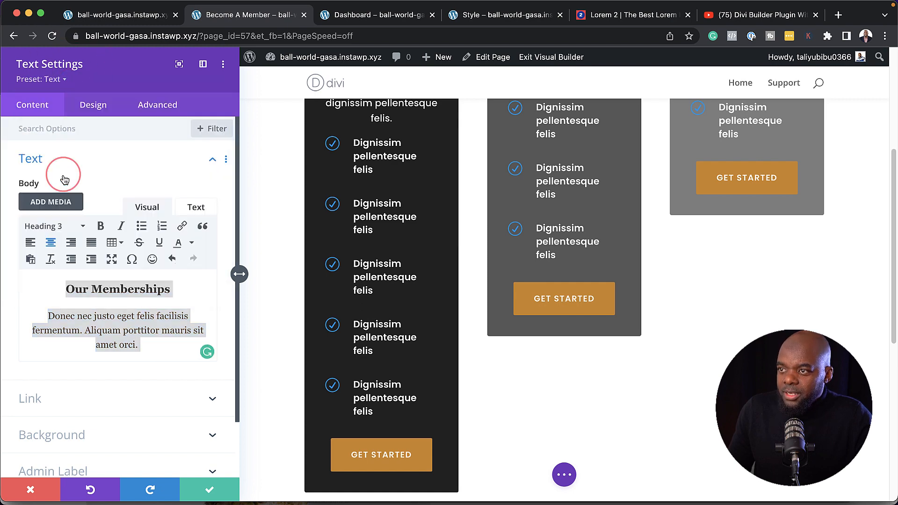
scroll(593, 306, down, 8)
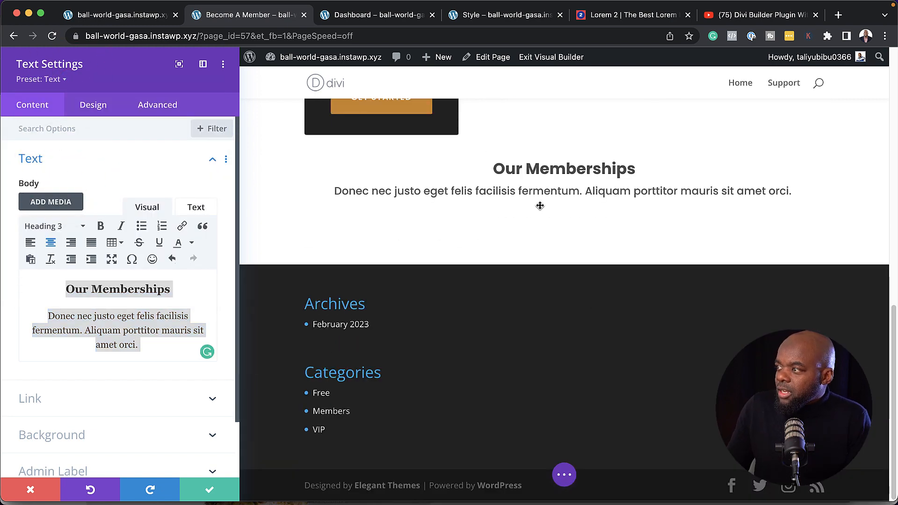
scroll(542, 256, up, 2)
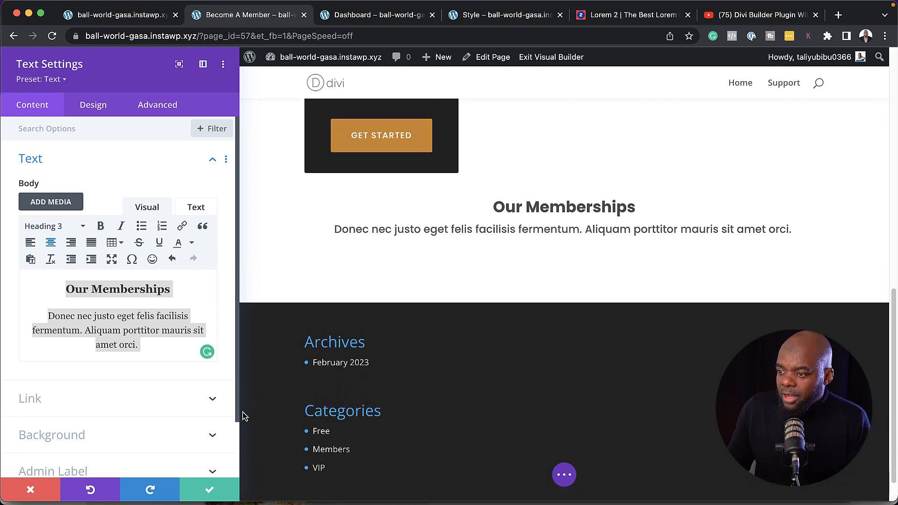
Save and close the 'Our Memberships' text module settings
click(209, 493)
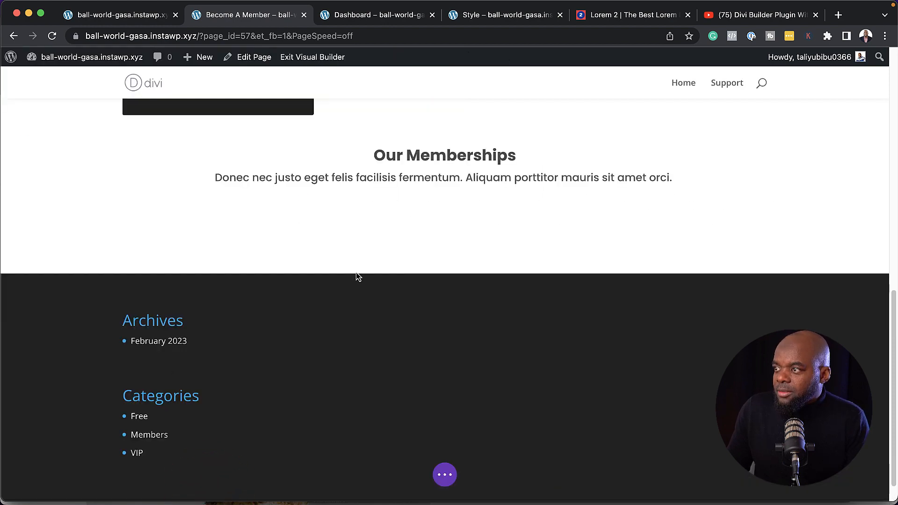
scroll(356, 276, up, 3)
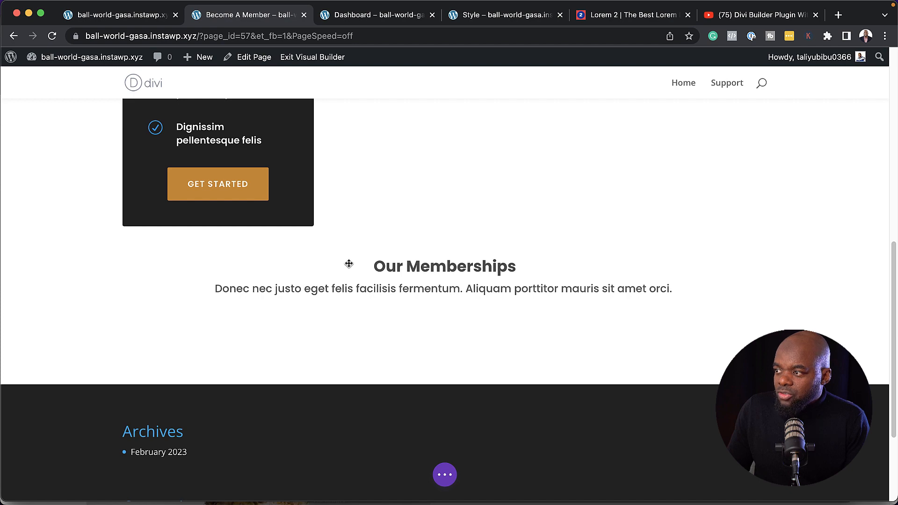
click(216, 331)
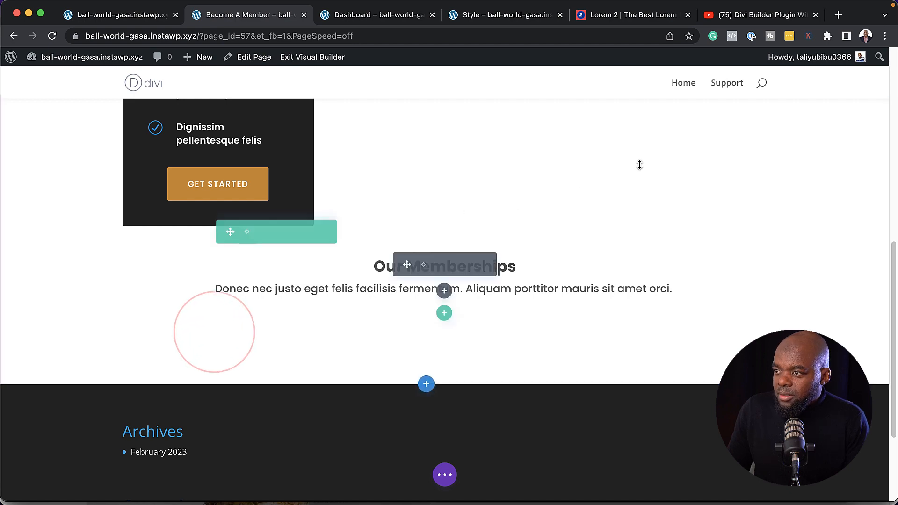
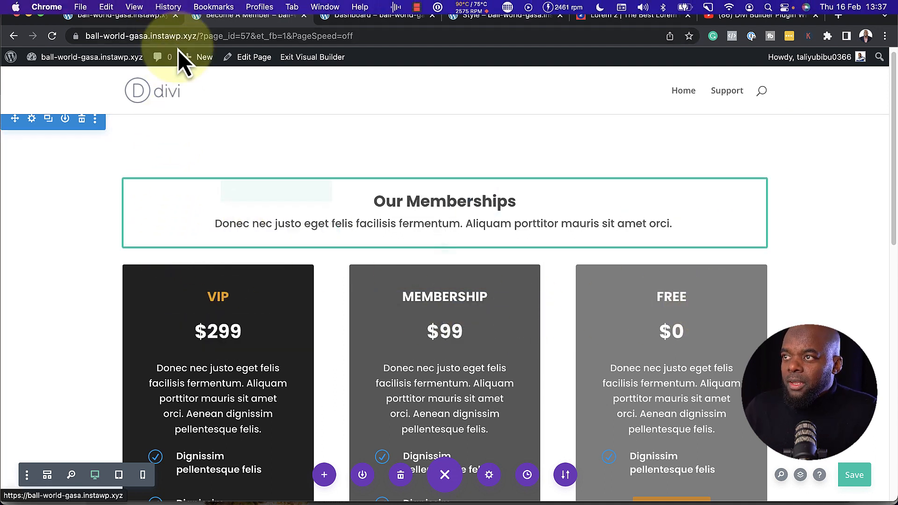
Switch to the site homepage tab and start a new Page from the admin bar's + New menu
click(147, 19)
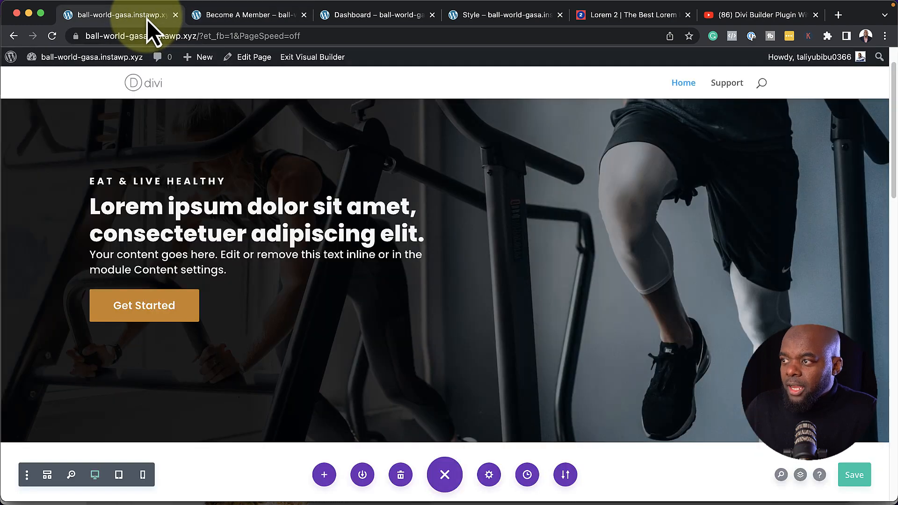
mouse_move(84, 58)
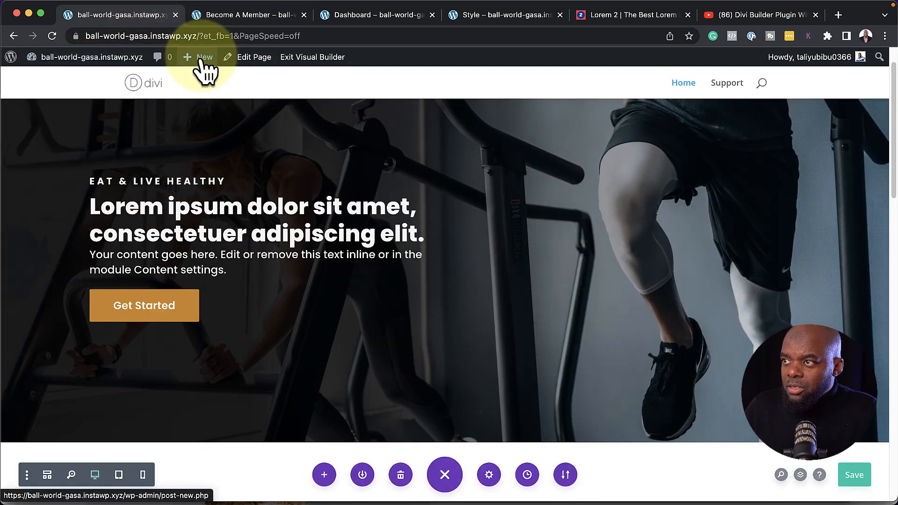
mouse_move(199, 61)
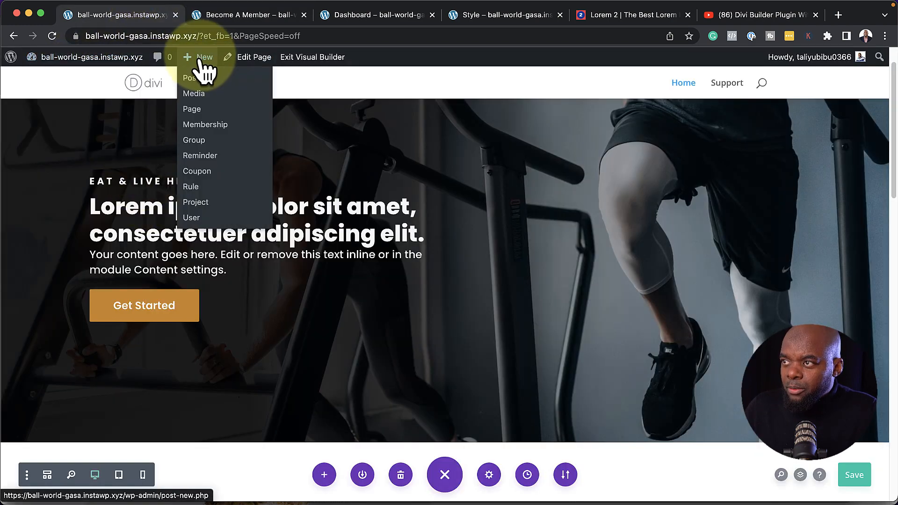
Create a new page titled 'Pay VIP' and choose to build it with Divi
click(192, 109)
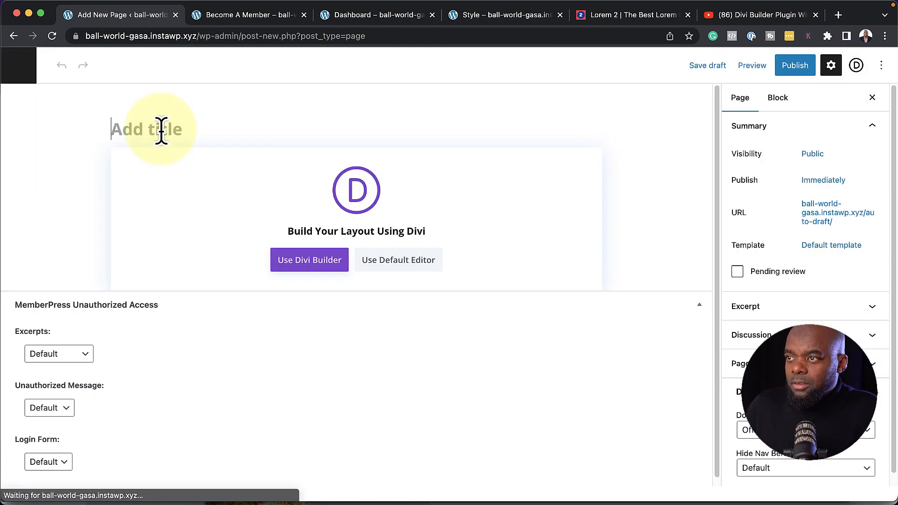
text(Pay)
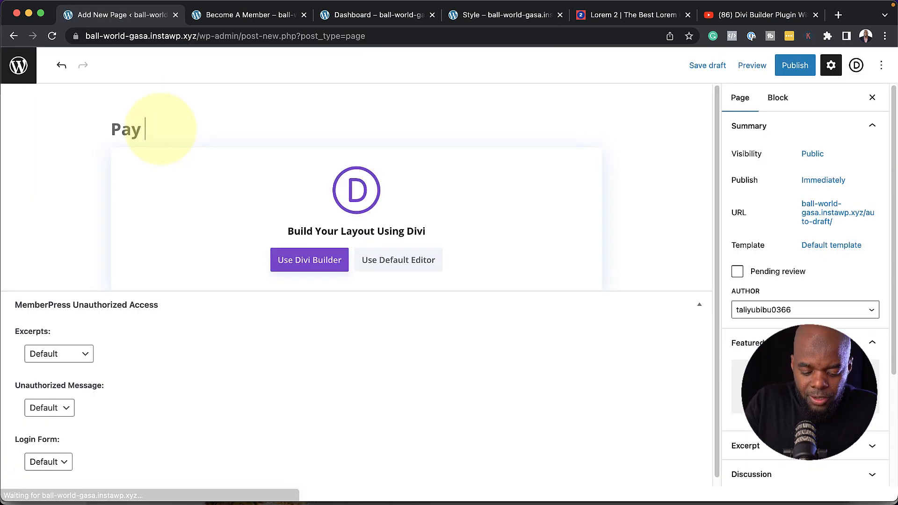
text( VIP)
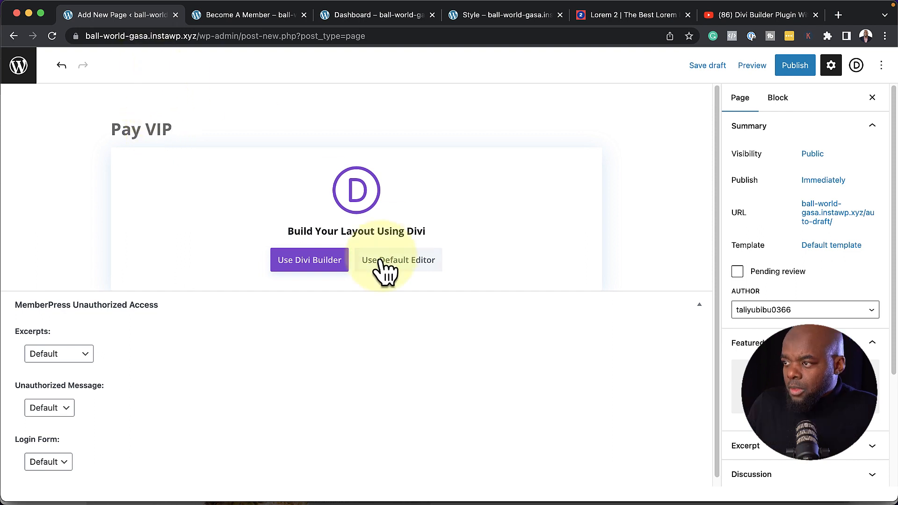
click(335, 265)
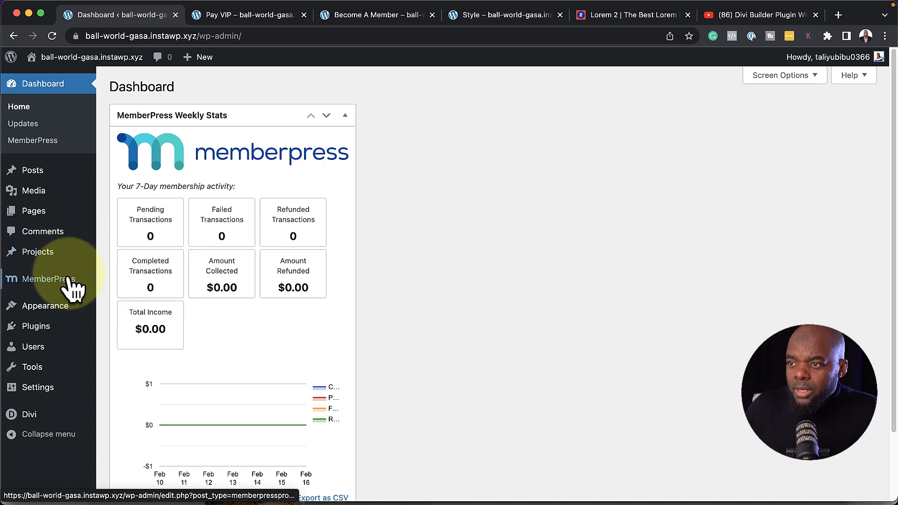
Copy the VIP membership's registration-form shortcode (id 51), then return to the Pay VIP tab
mouse_move(70, 280)
click(138, 234)
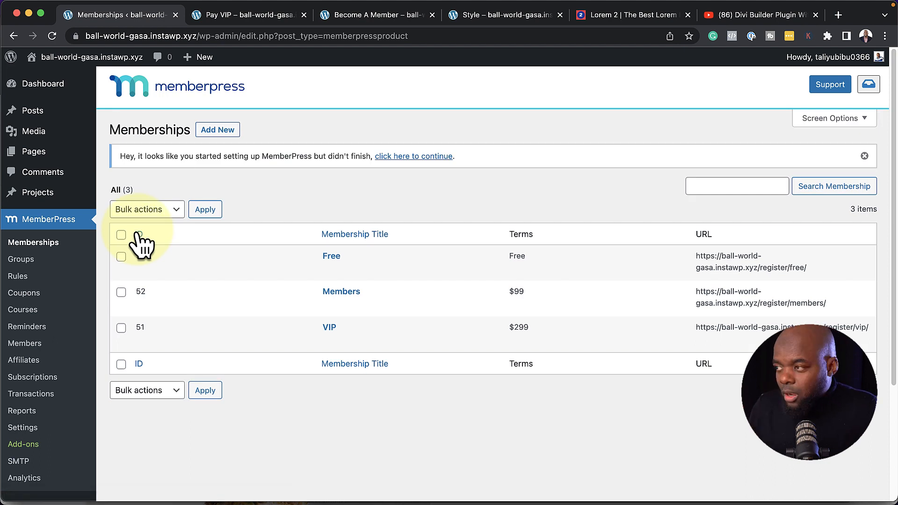
mouse_move(357, 335)
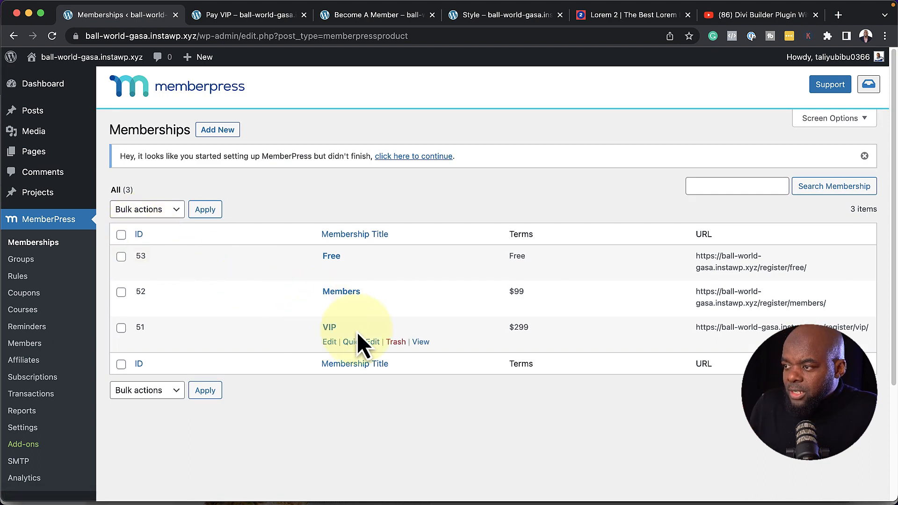
click(330, 345)
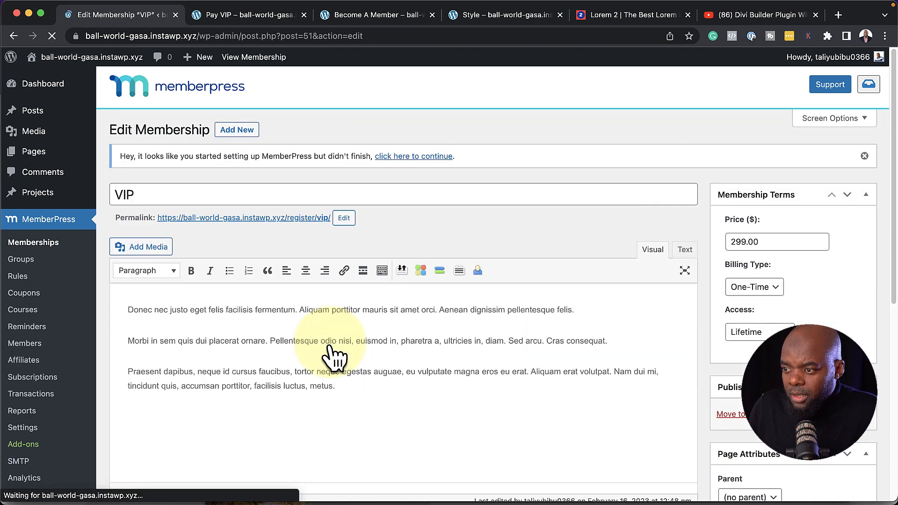
scroll(461, 381, down, 10)
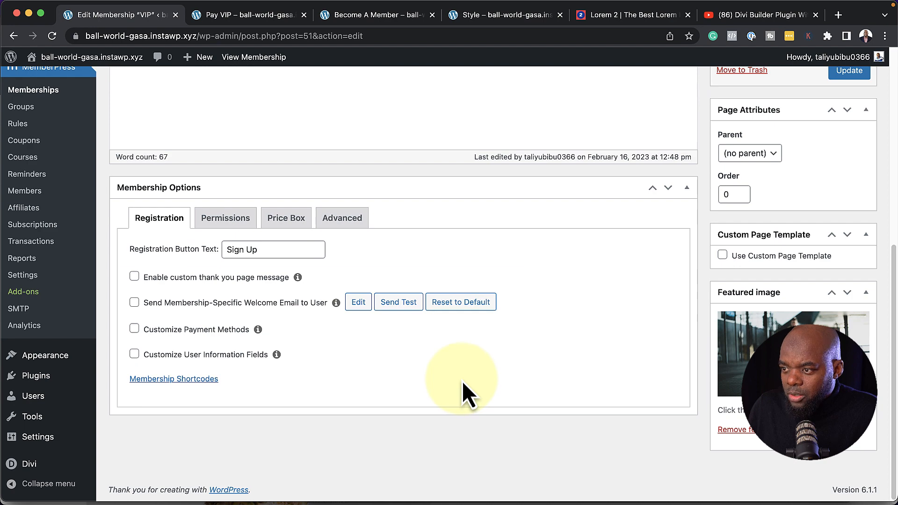
click(204, 382)
scroll(421, 424, down, 3)
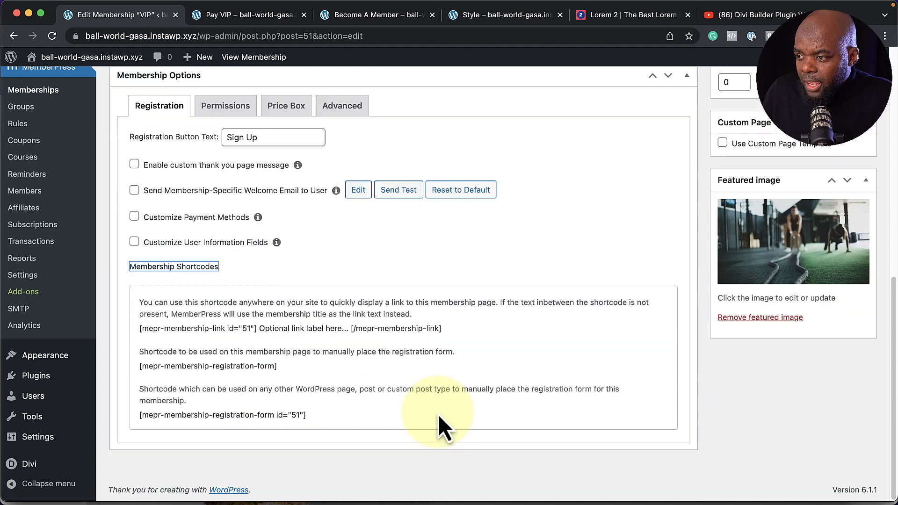
drag(307, 415, 140, 431)
key(super+c)
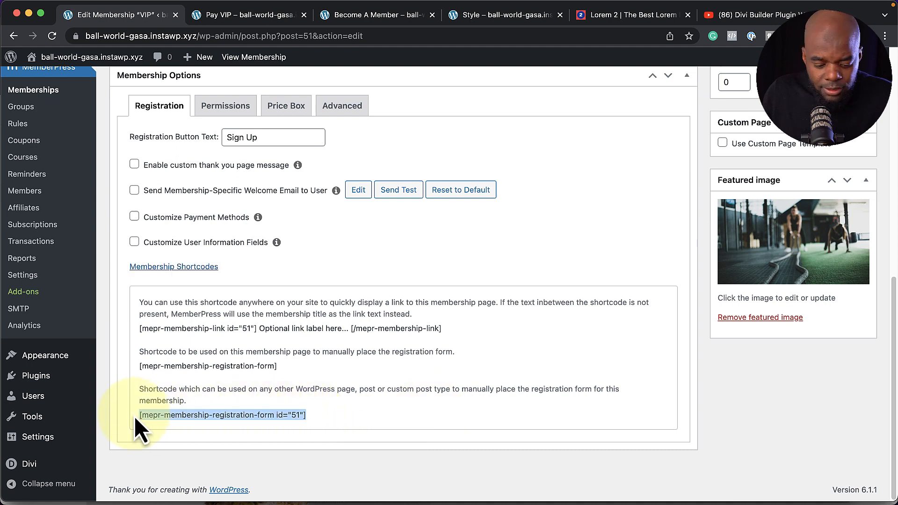
click(262, 18)
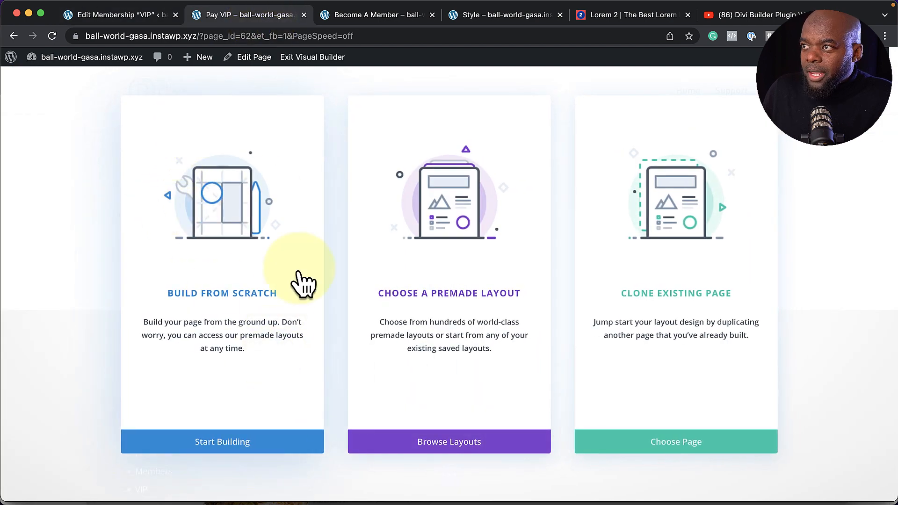
Start the Pay VIP layout from scratch with a single-column row
click(257, 295)
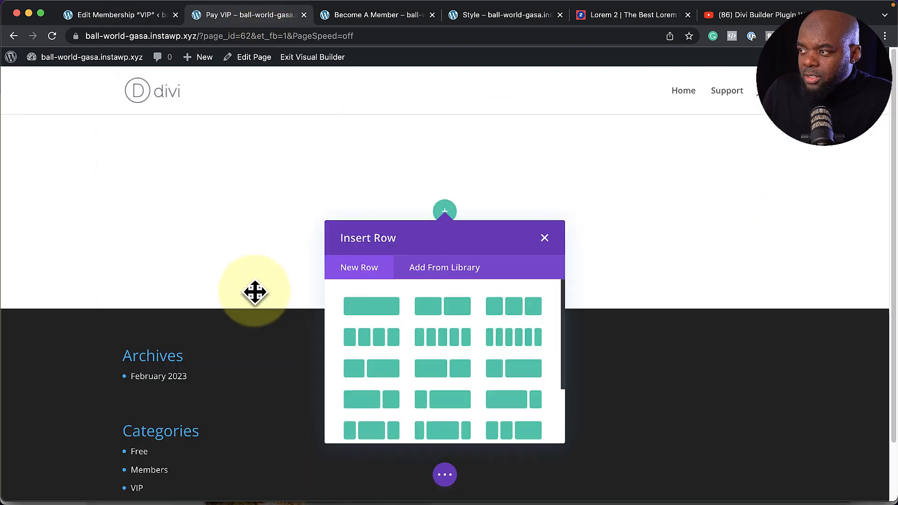
click(458, 309)
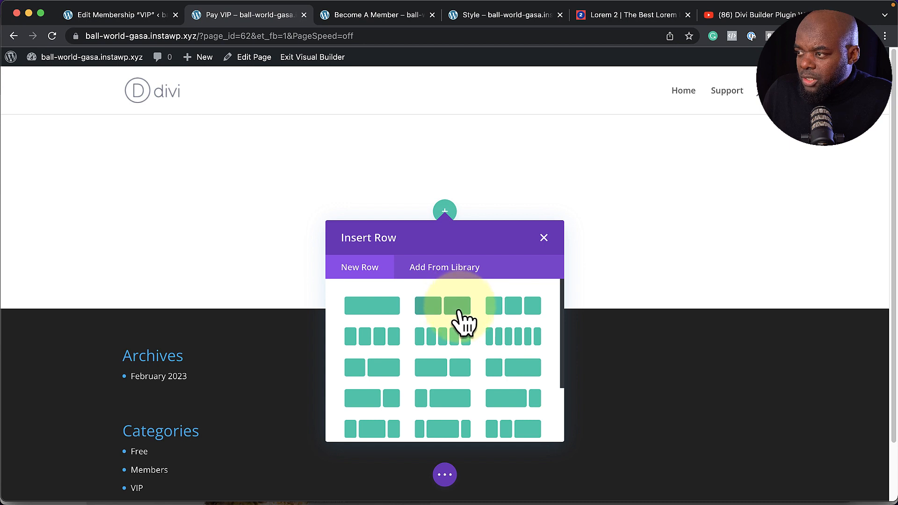
click(376, 309)
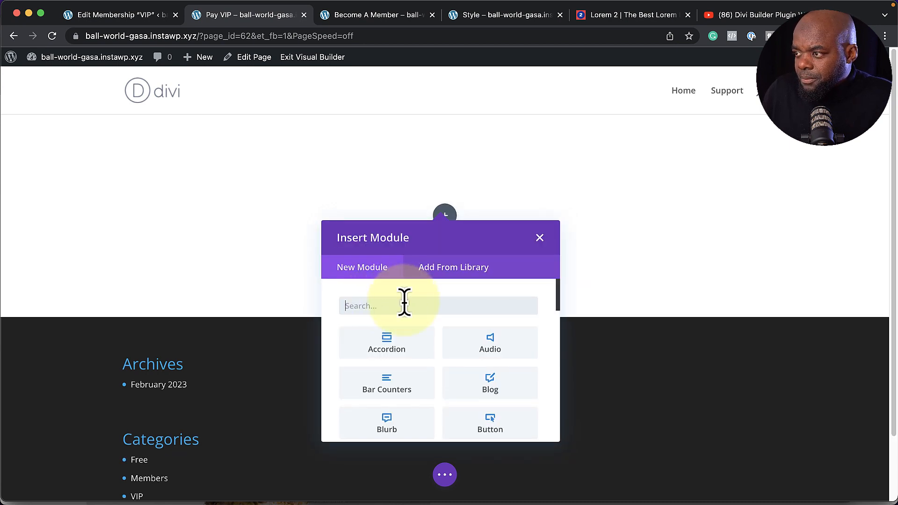
Add a Text module whose plain-text body holds the pasted VIP registration shortcode, and save it
text(text)
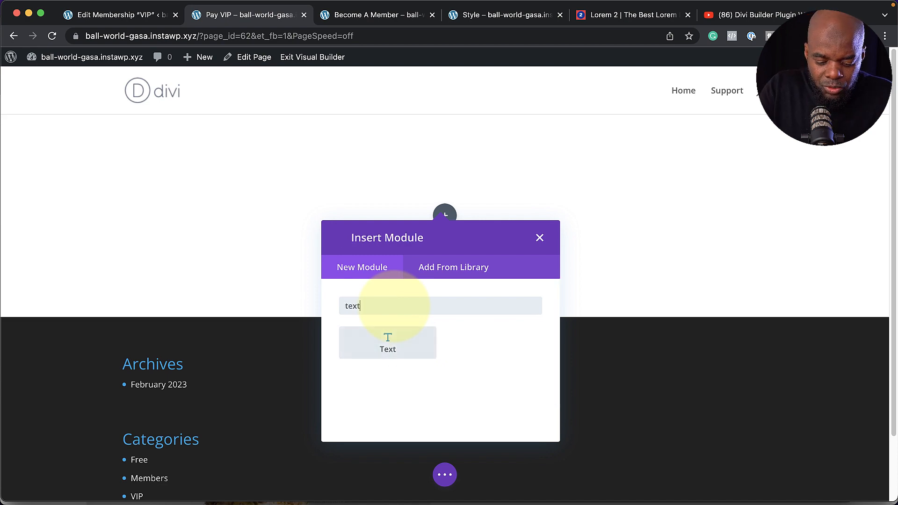
click(393, 358)
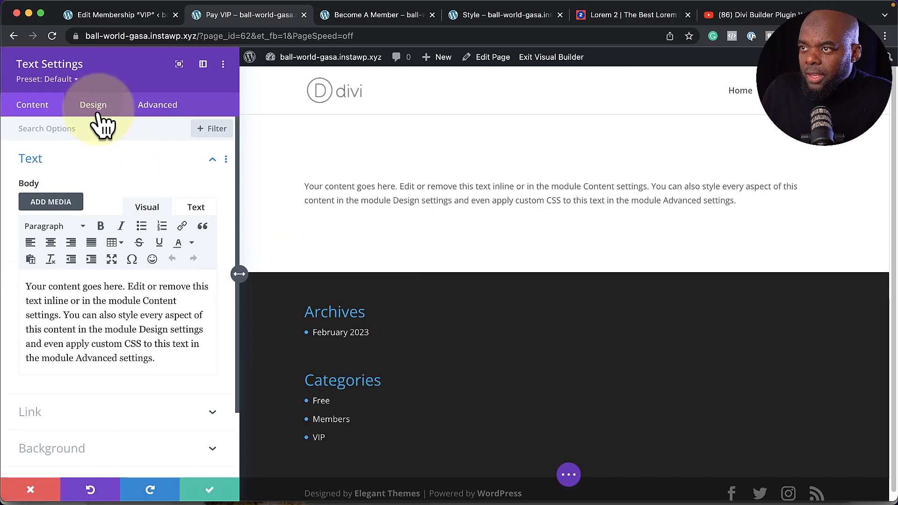
click(196, 210)
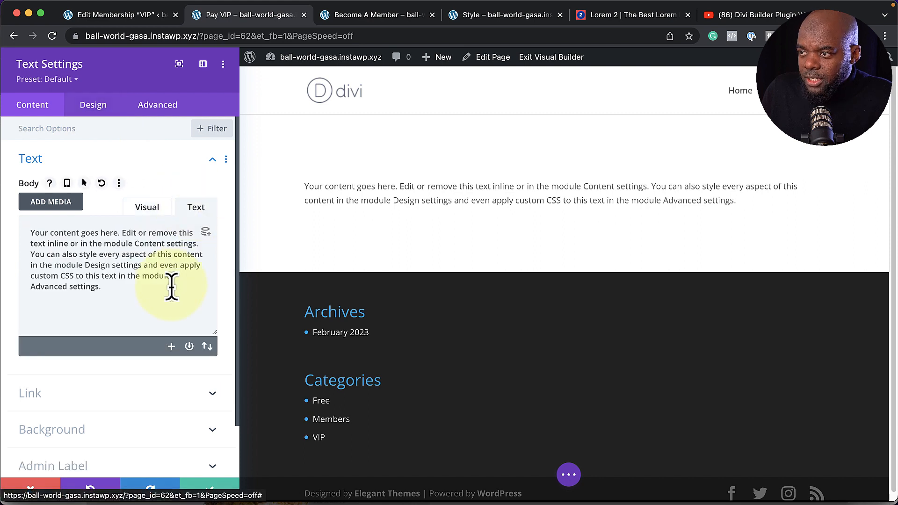
drag(125, 287, 36, 230)
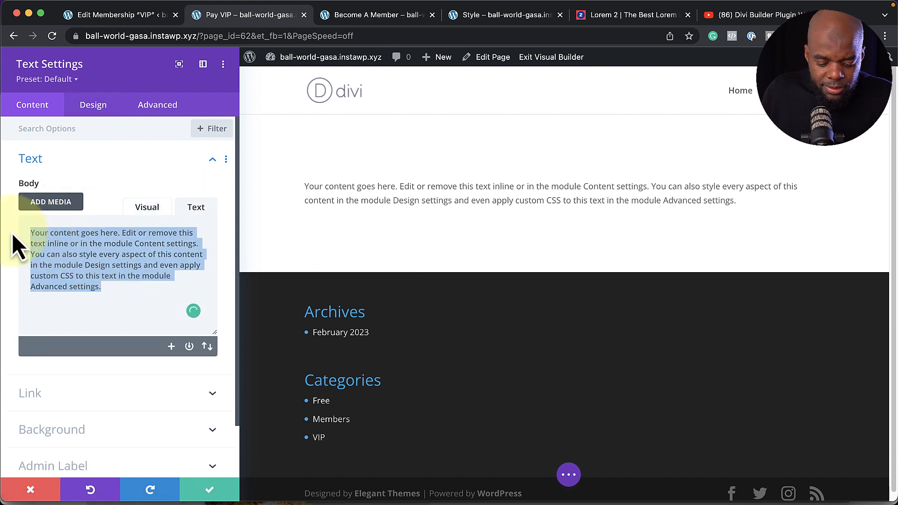
key(super+v)
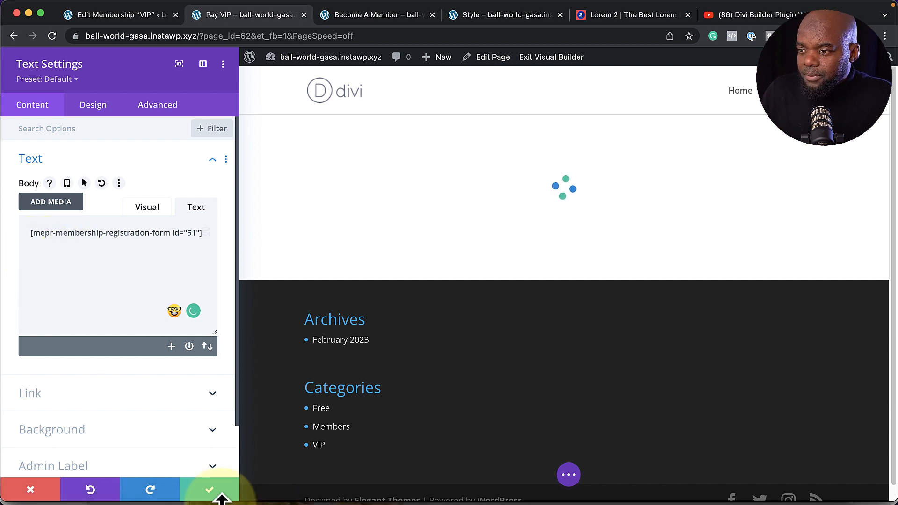
click(210, 495)
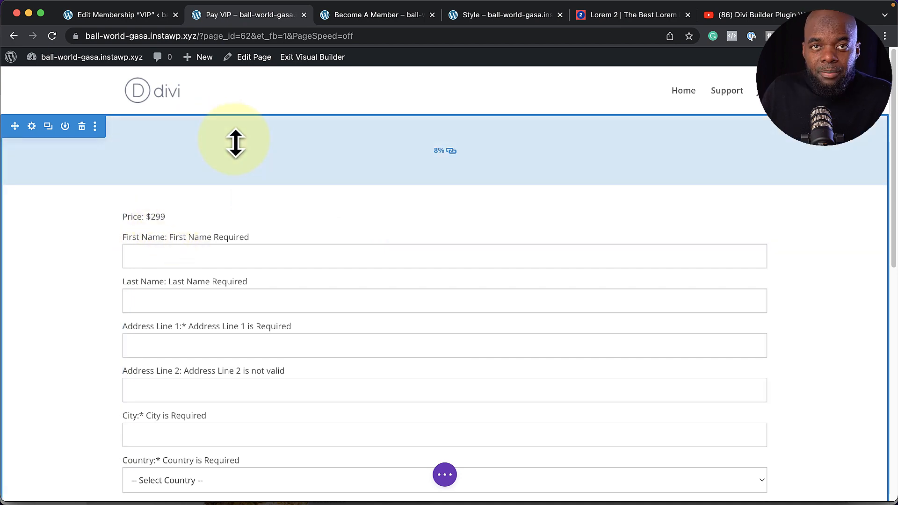
Switch the registration form module's preset from Default to Text
scroll(367, 317, down, 5)
scroll(367, 316, down, 2)
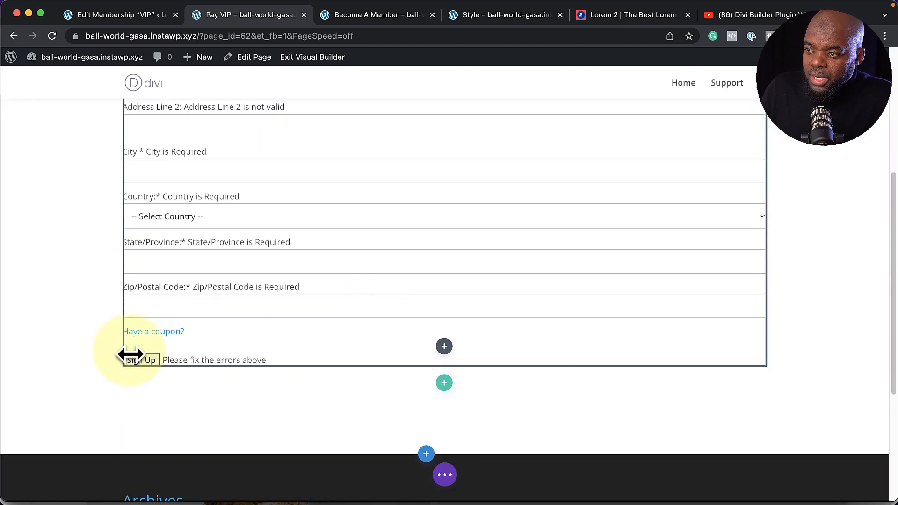
scroll(297, 344, up, 6)
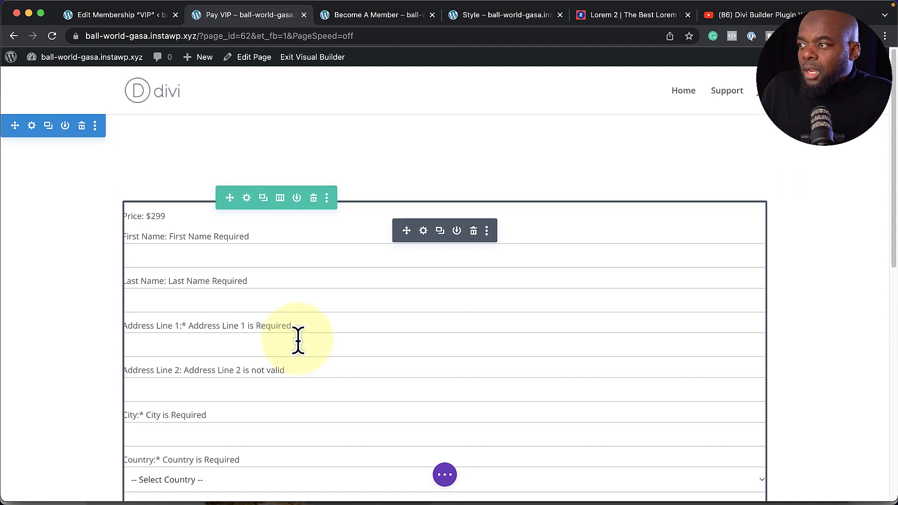
click(423, 231)
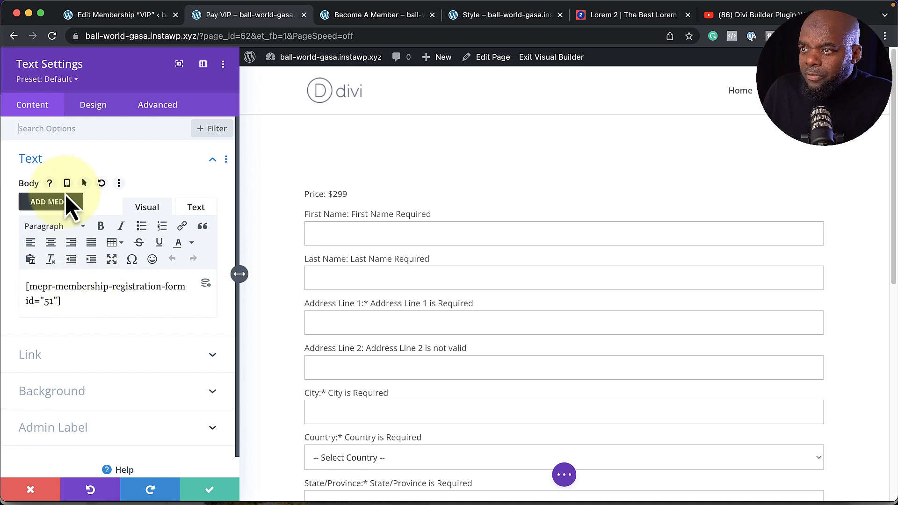
click(58, 79)
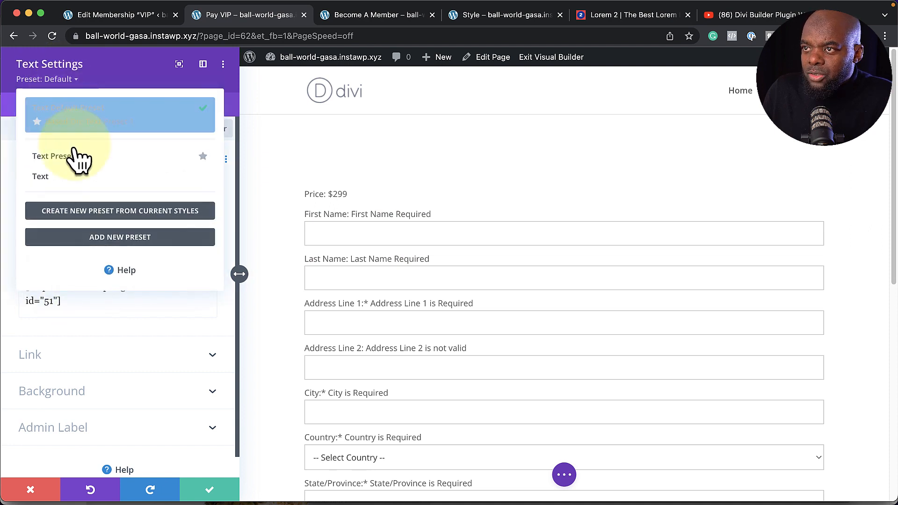
click(67, 186)
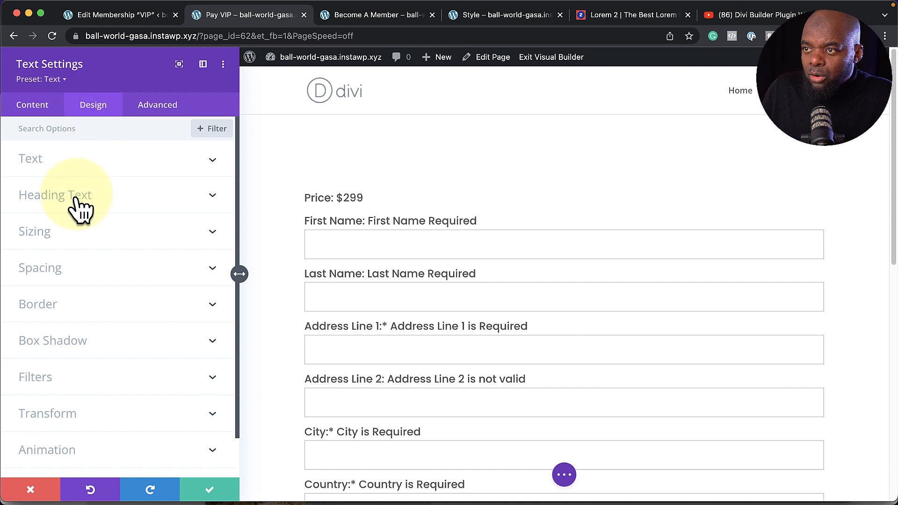
Lower the registration form's text size to 16px
click(59, 163)
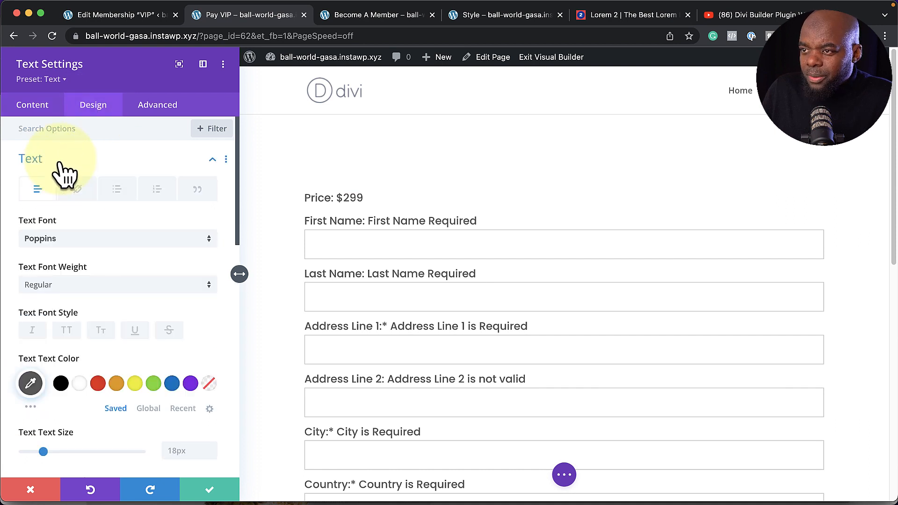
scroll(176, 381, down, 2)
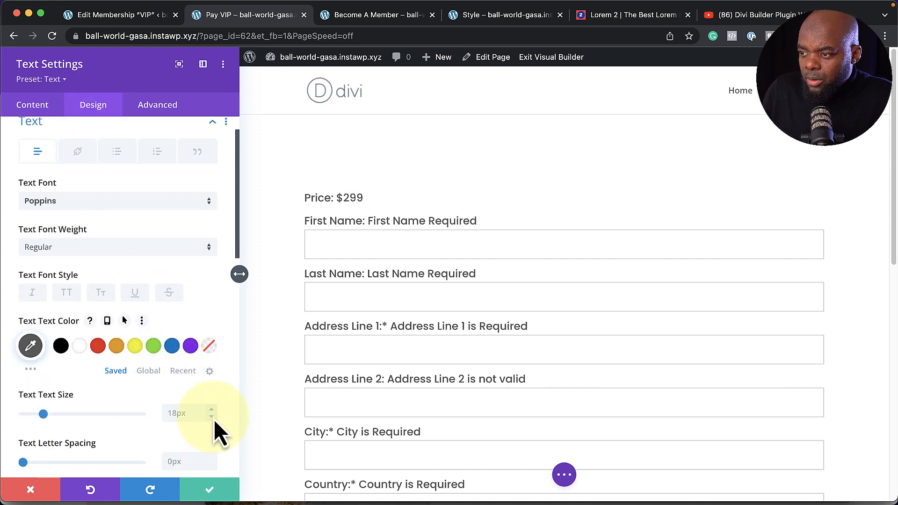
click(214, 420)
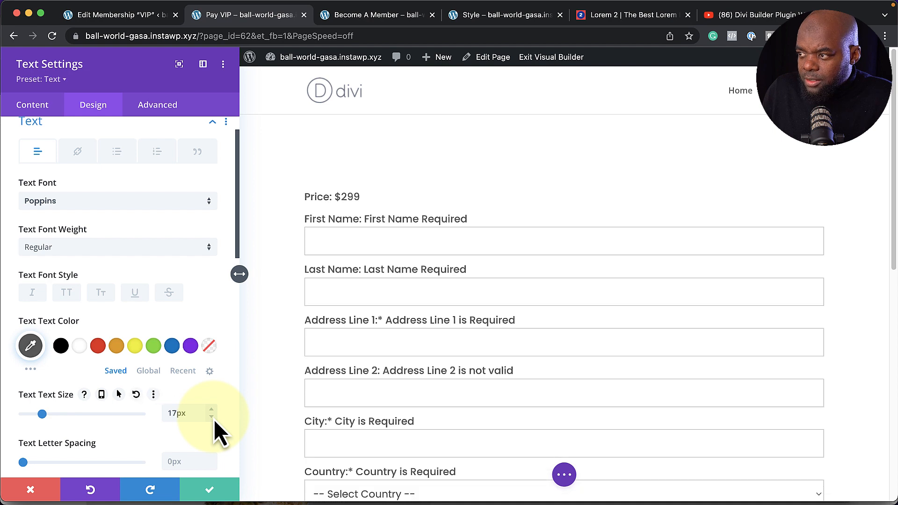
click(214, 419)
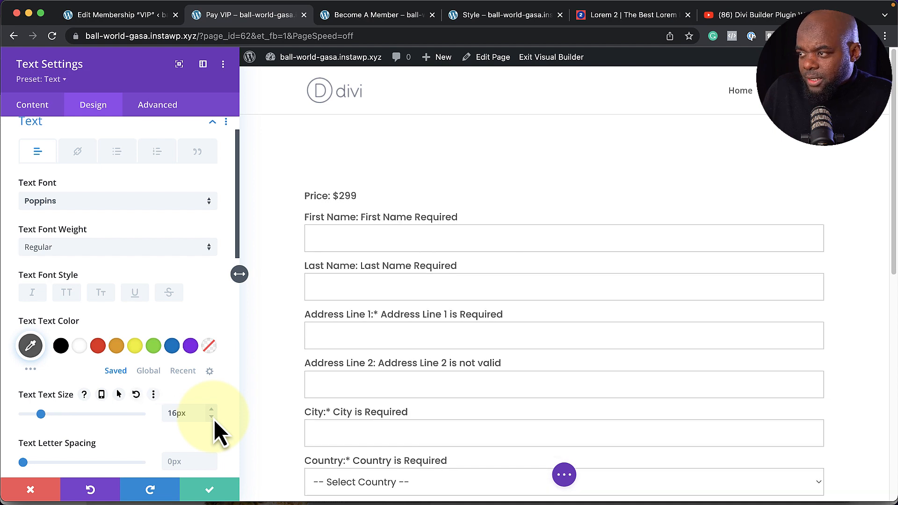
Give the form module a light grey #efefef background
click(36, 108)
click(73, 232)
scroll(100, 299, down, 2)
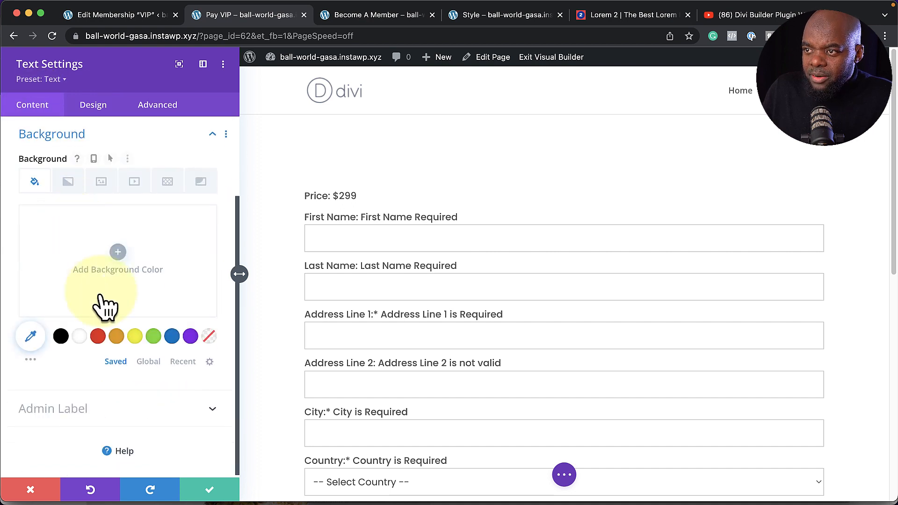
click(80, 338)
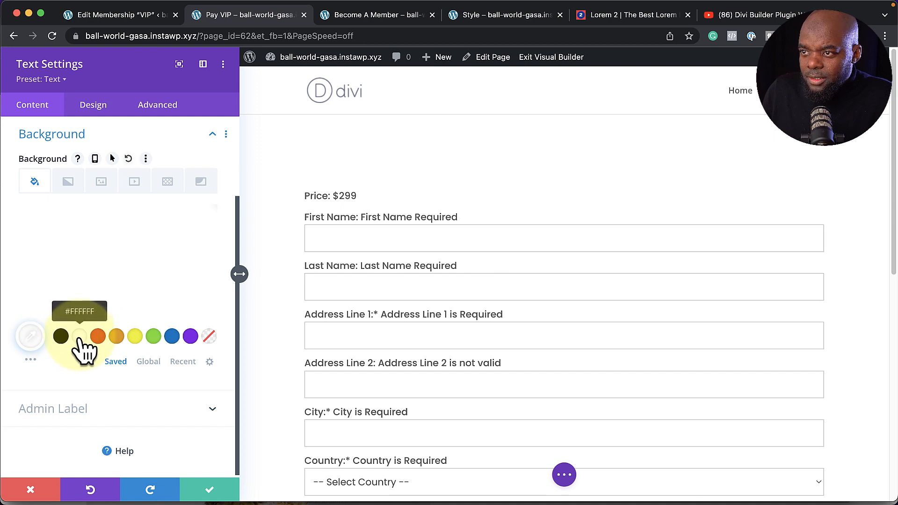
click(52, 244)
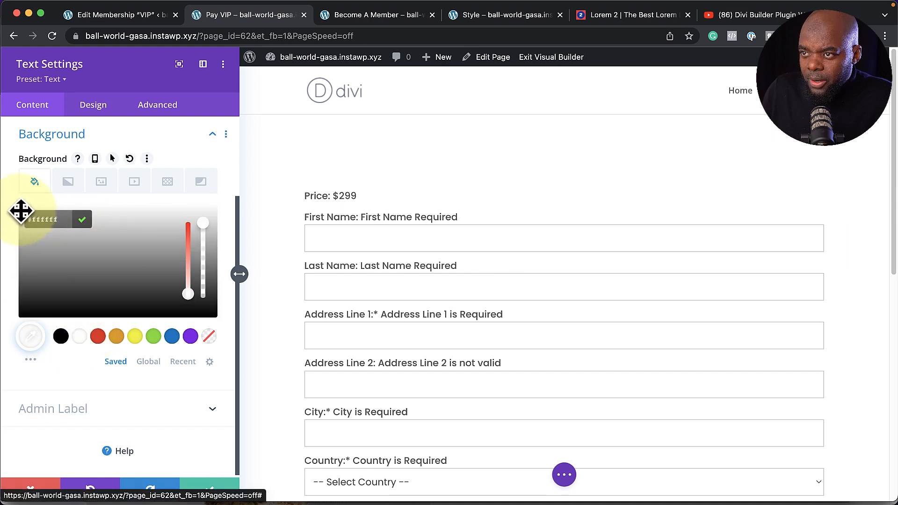
drag(21, 212, 20, 218)
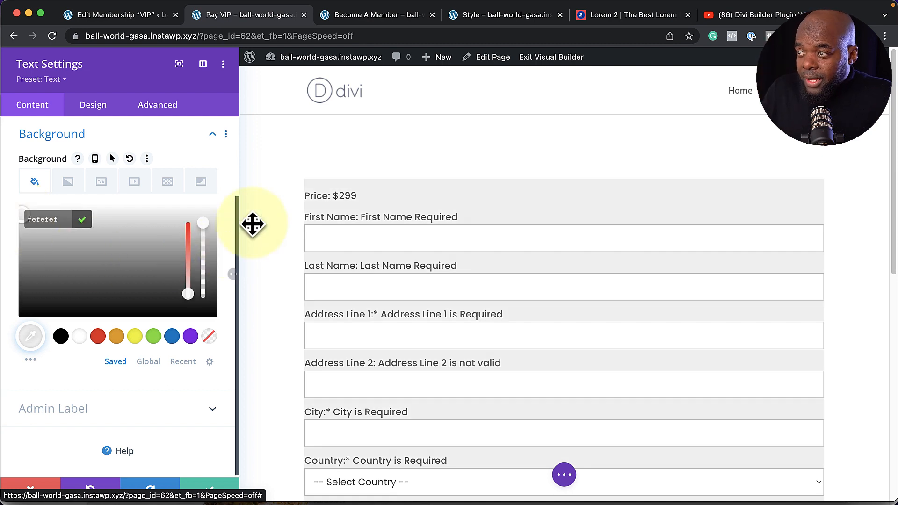
click(94, 104)
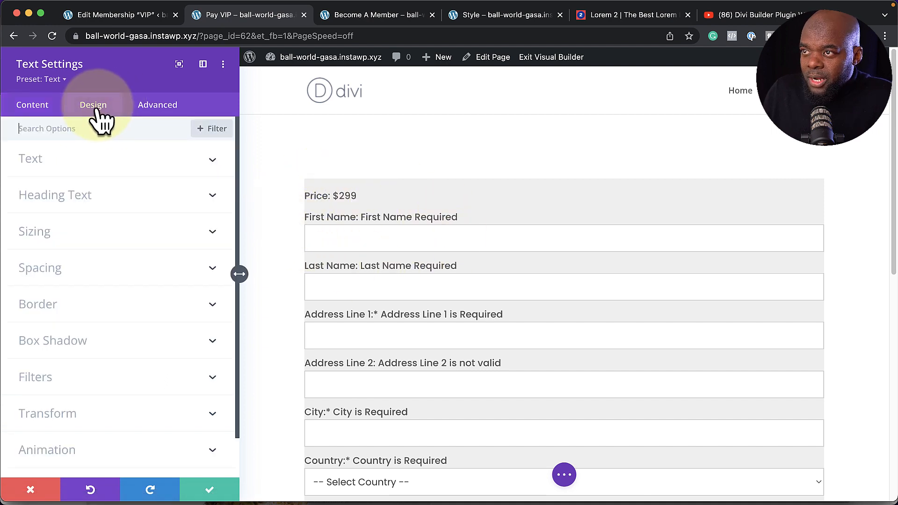
click(45, 270)
Pad the grey form by 4% on every side
scroll(44, 271, down, 2)
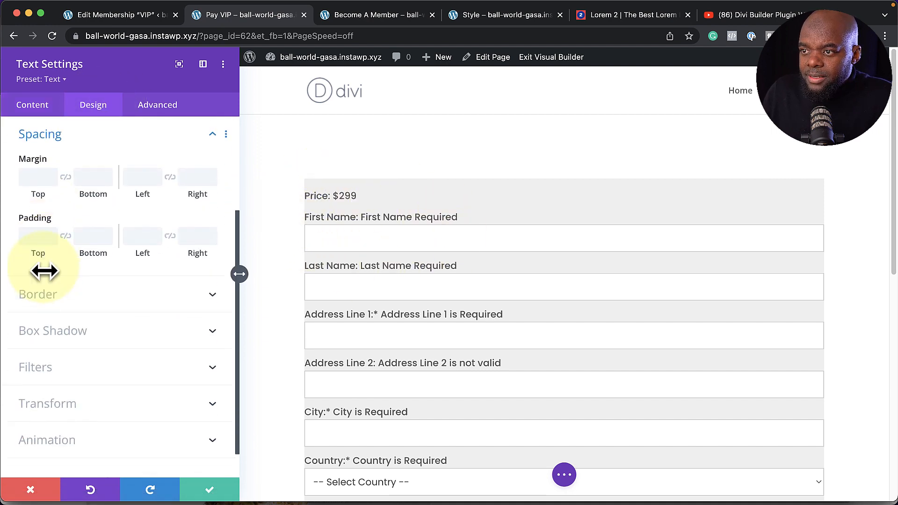
click(35, 238)
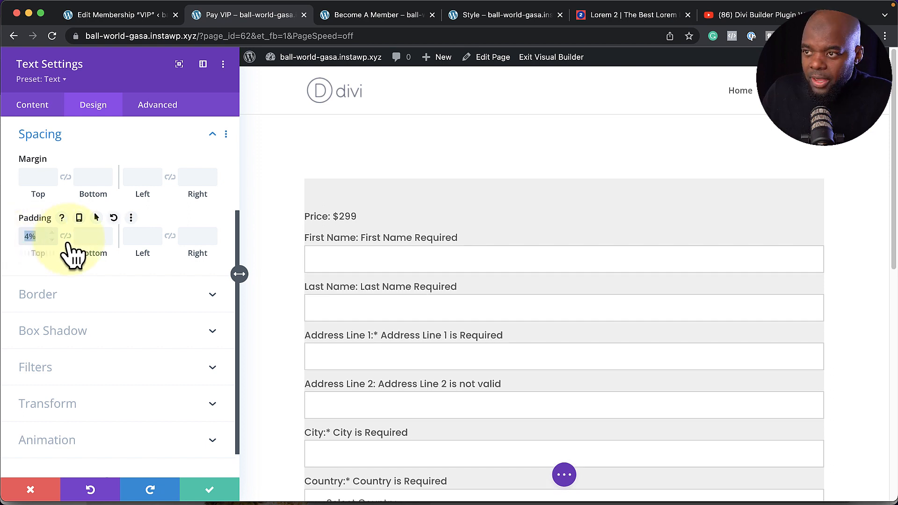
click(144, 237)
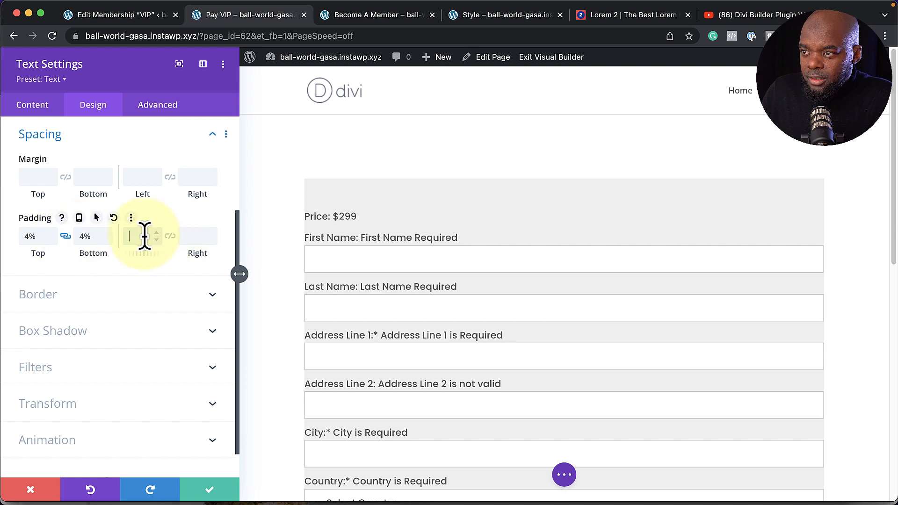
click(171, 236)
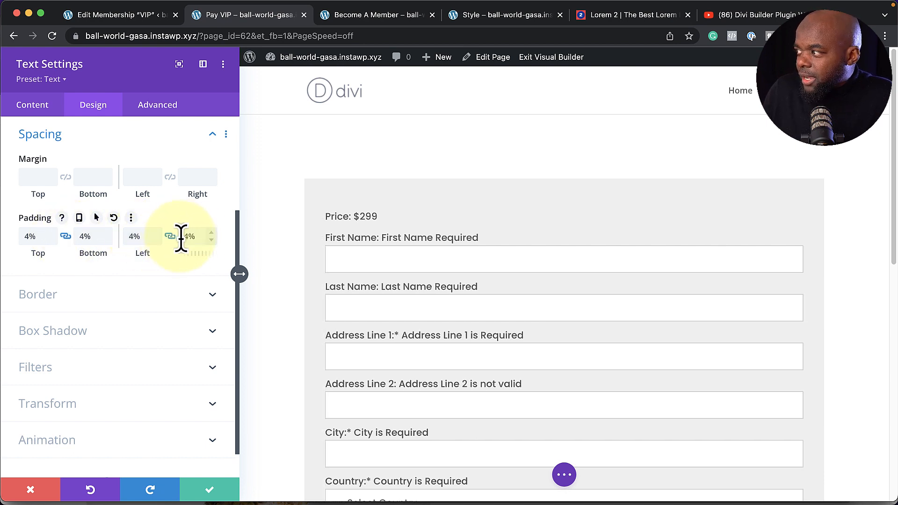
Round the form's corners to 3px and save the module
click(82, 311)
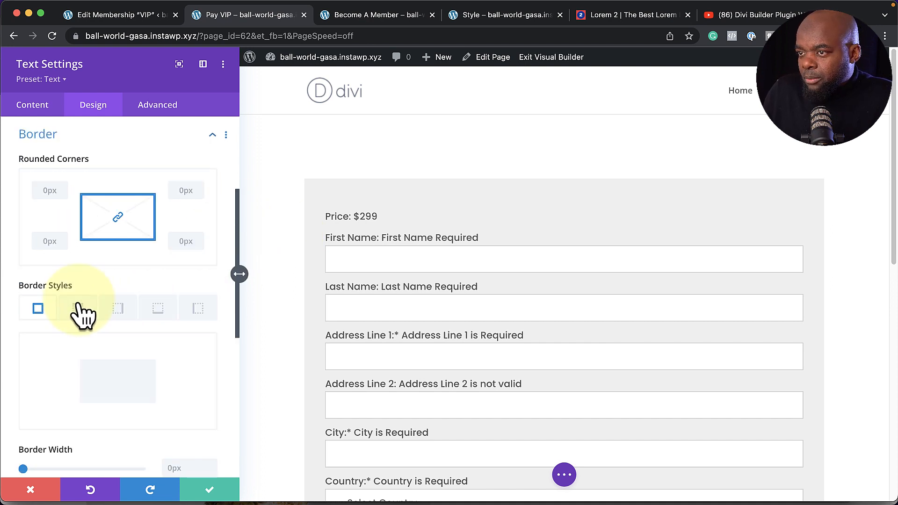
text(3)
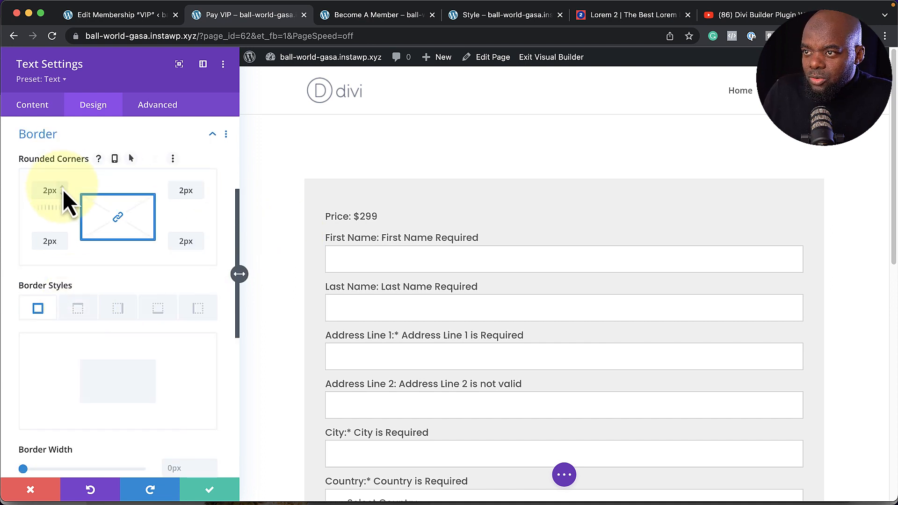
click(210, 490)
scroll(45, 338, down, 10)
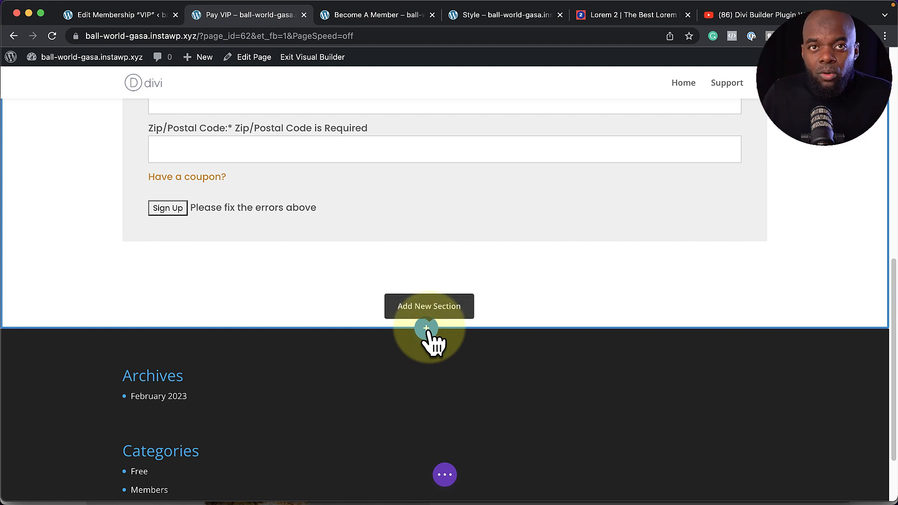
Add a regular section below the form with a one-column row and a Text module
click(426, 329)
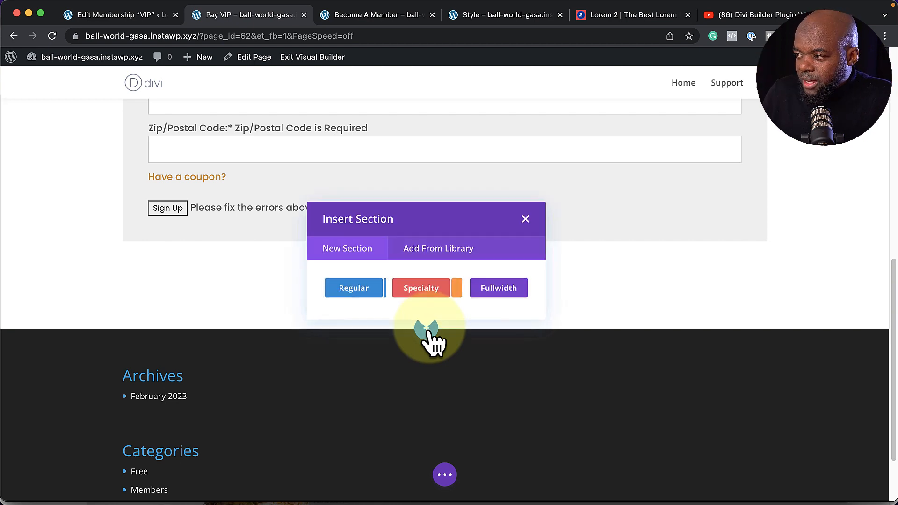
click(367, 296)
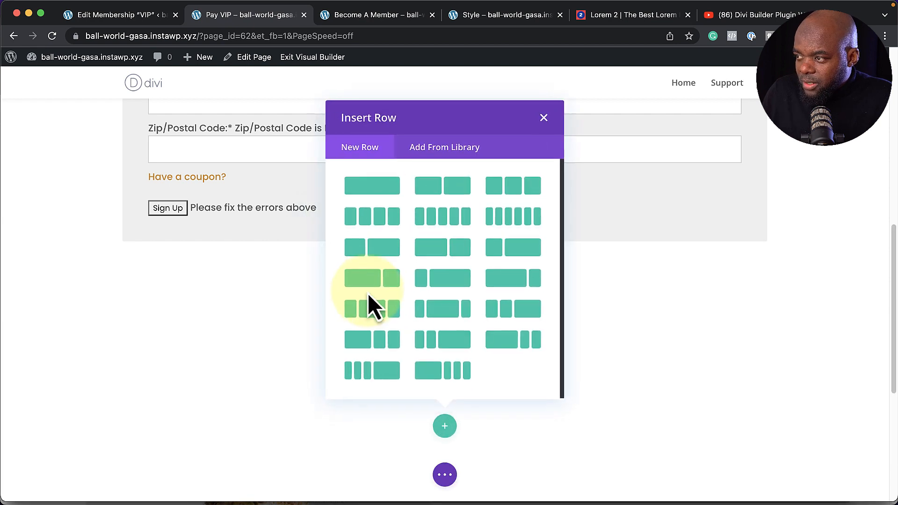
click(391, 197)
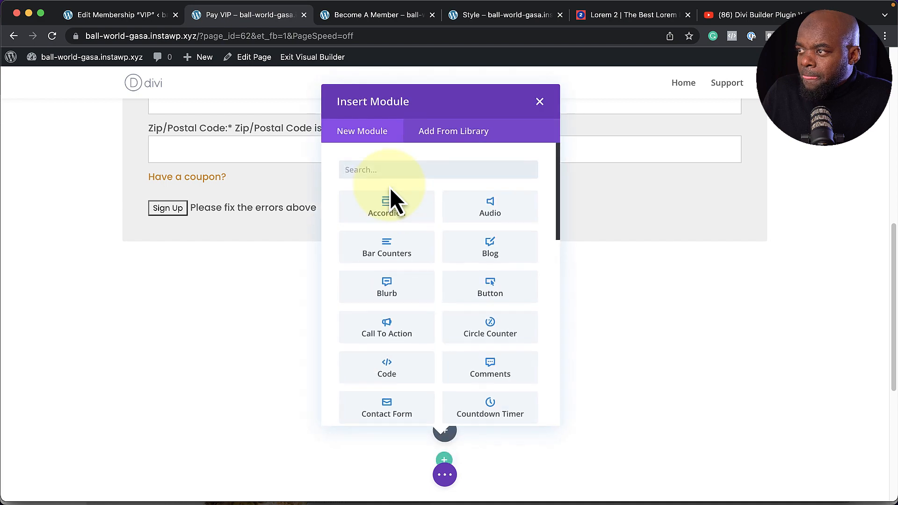
text(text)
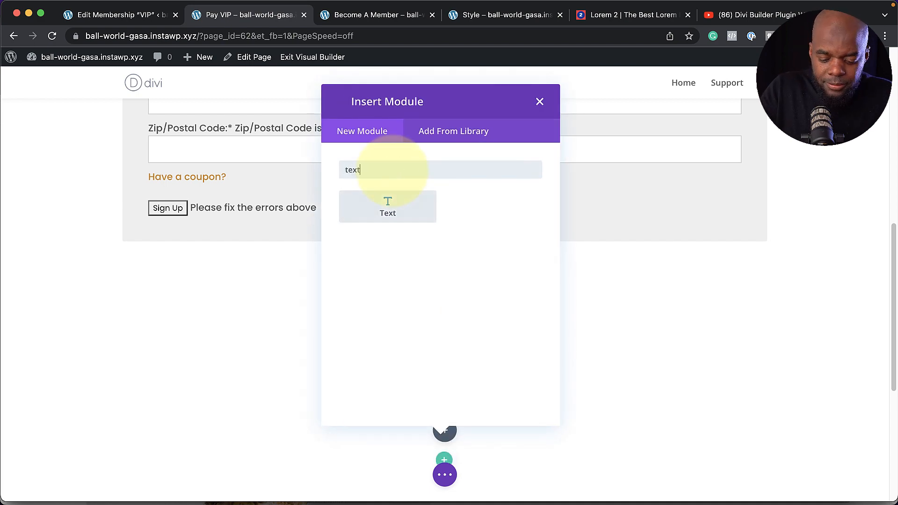
click(389, 202)
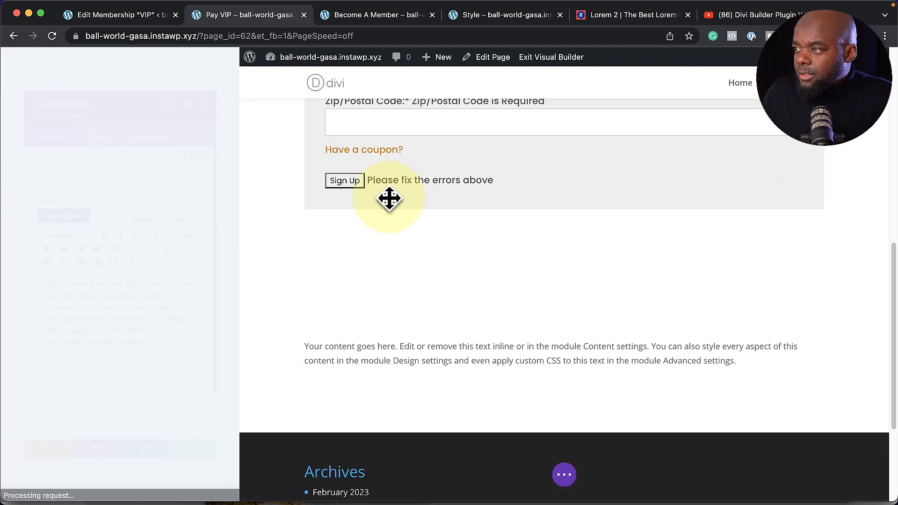
Replace the placeholder with 'VIP MEMBERSHIP' followed by a pasted lorem ipsum paragraph
drag(166, 365, 10, 297)
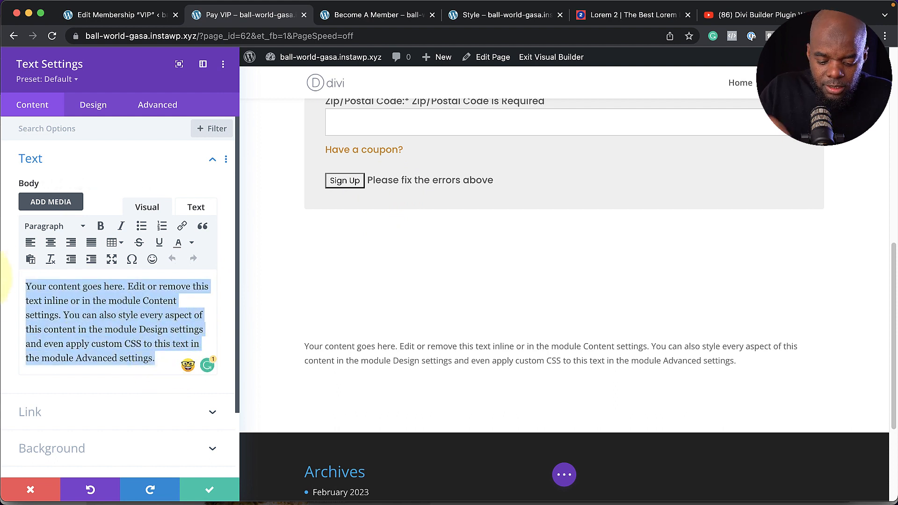
text(VI)
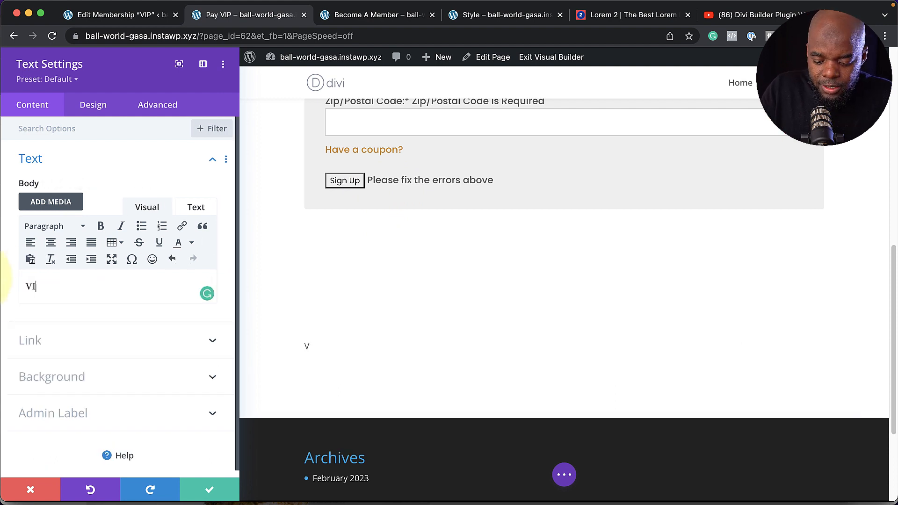
text(P M)
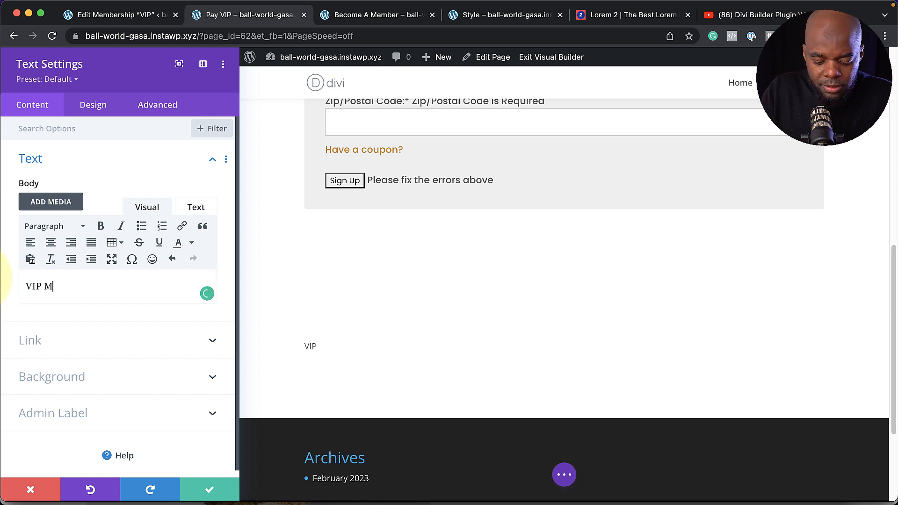
text(EMBERSHIP)
key(Return)
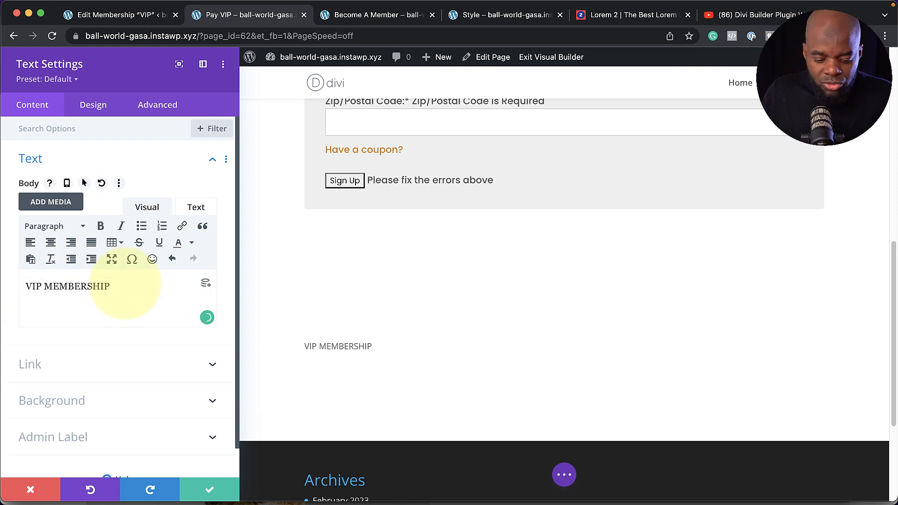
text(Donec nec justo eget felis facilisis fermentum. Aliquam porttitor mauris sit amet orci.)
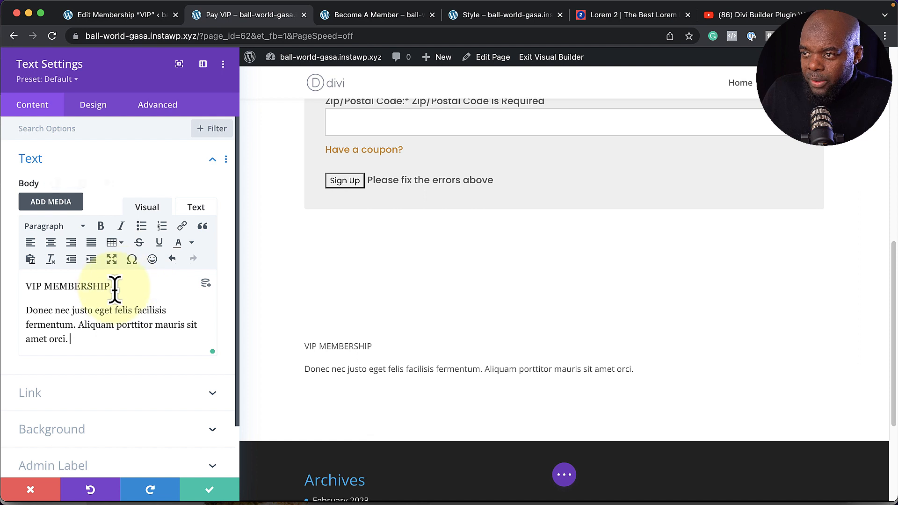
Make 'VIP MEMBERSHIP' a Heading 1, apply the Text preset, centre everything and save
drag(112, 288, 25, 286)
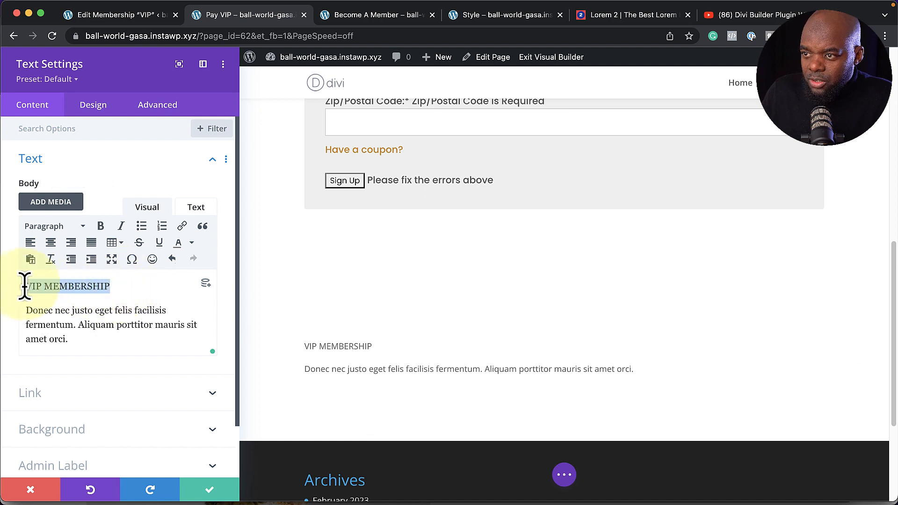
click(57, 230)
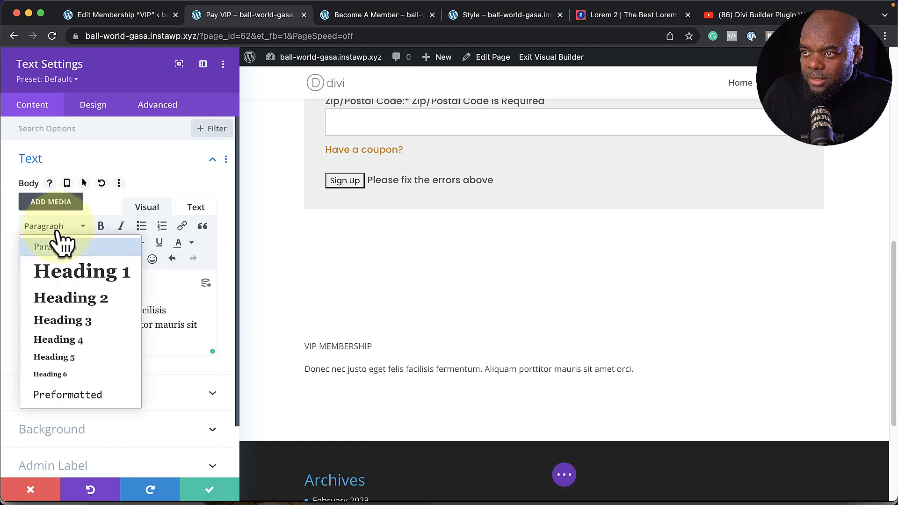
click(75, 278)
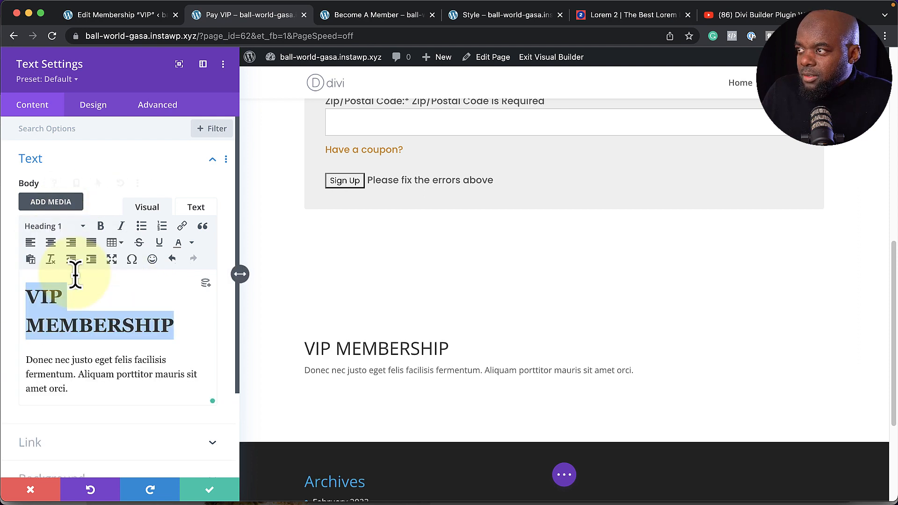
click(71, 85)
click(63, 182)
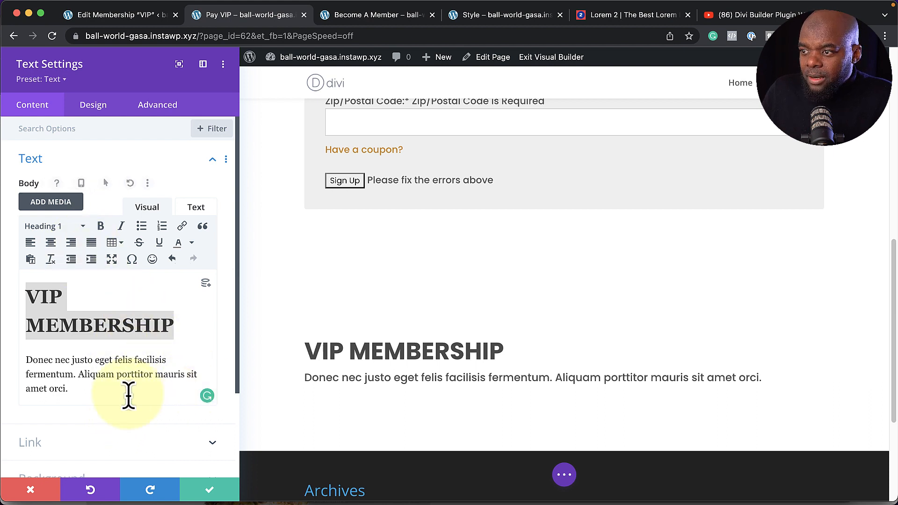
drag(82, 393, 24, 304)
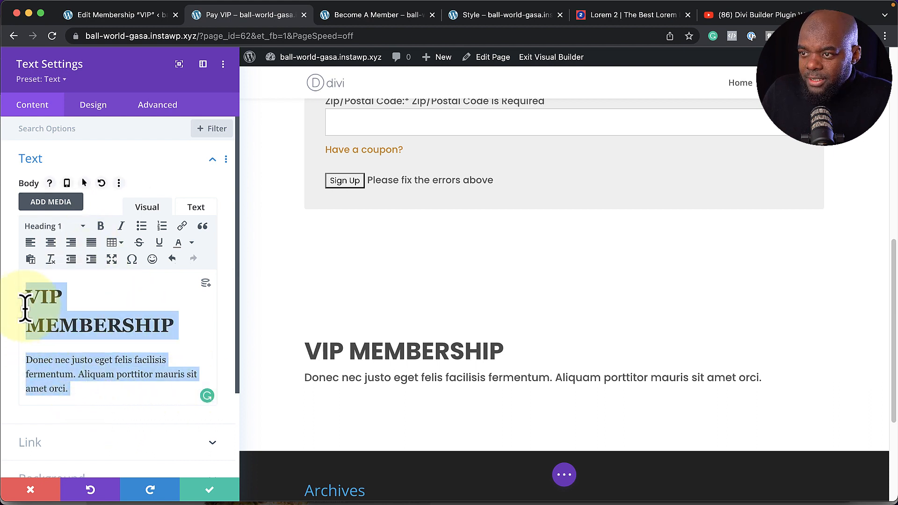
click(51, 243)
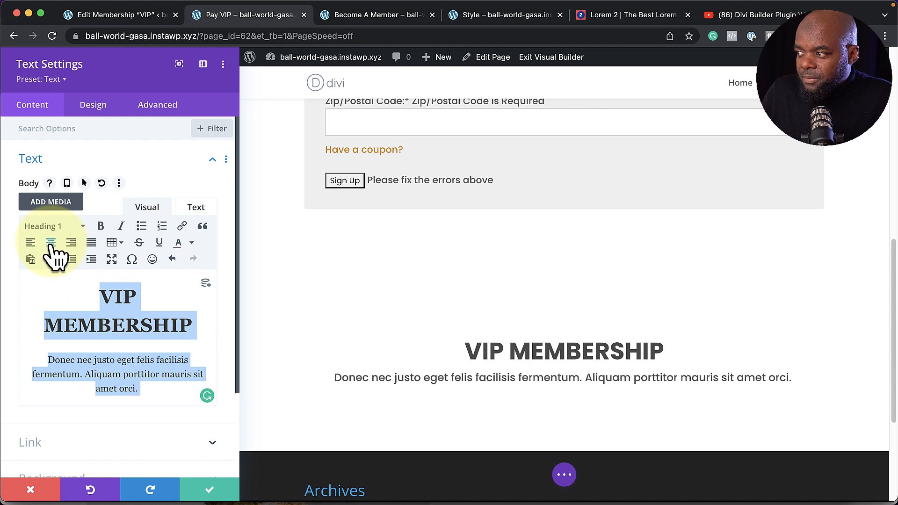
click(209, 493)
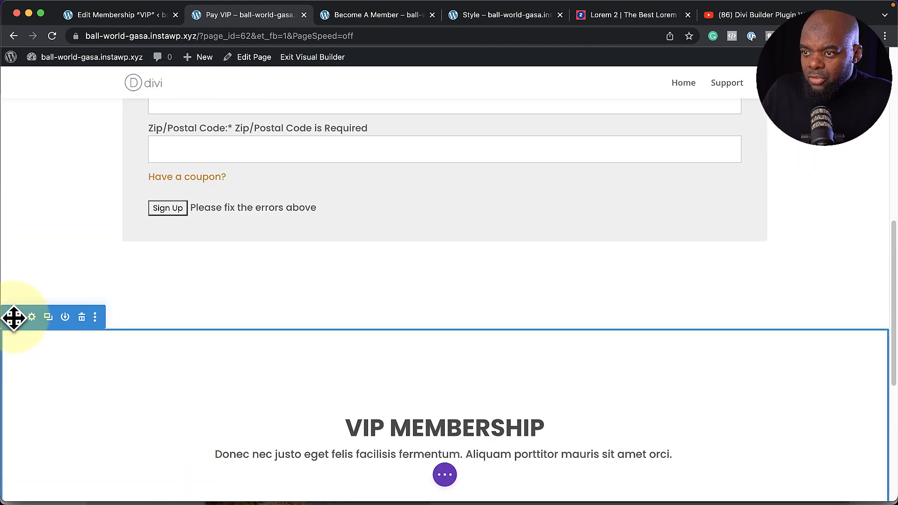
Move the VIP MEMBERSHIP section above the registration form and give it a blue background
drag(16, 305, 34, 140)
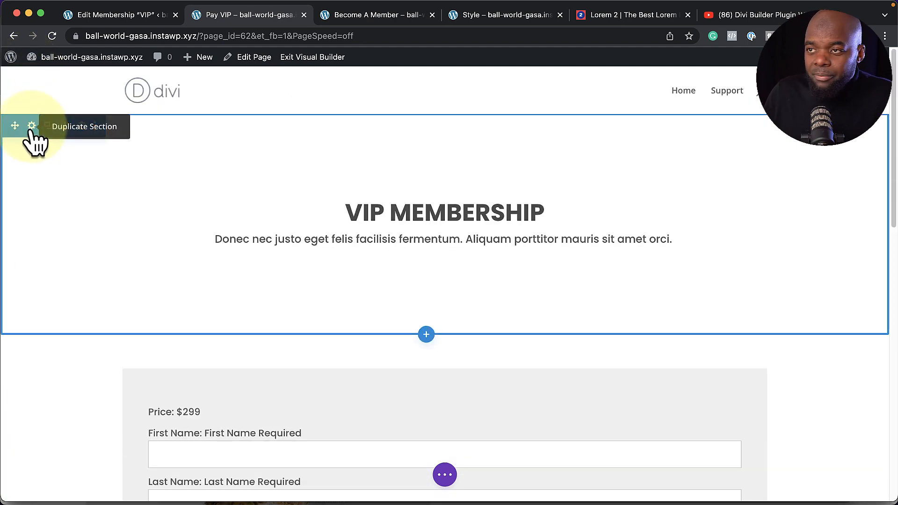
click(31, 126)
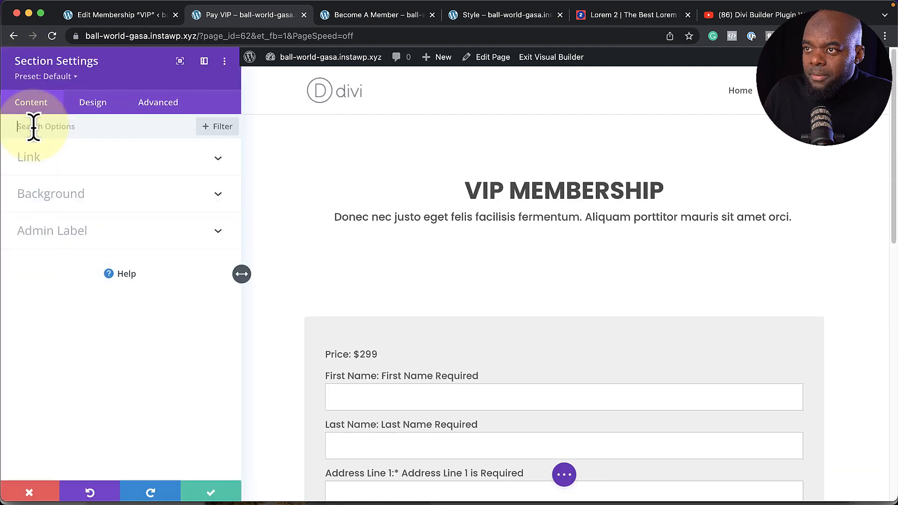
click(79, 210)
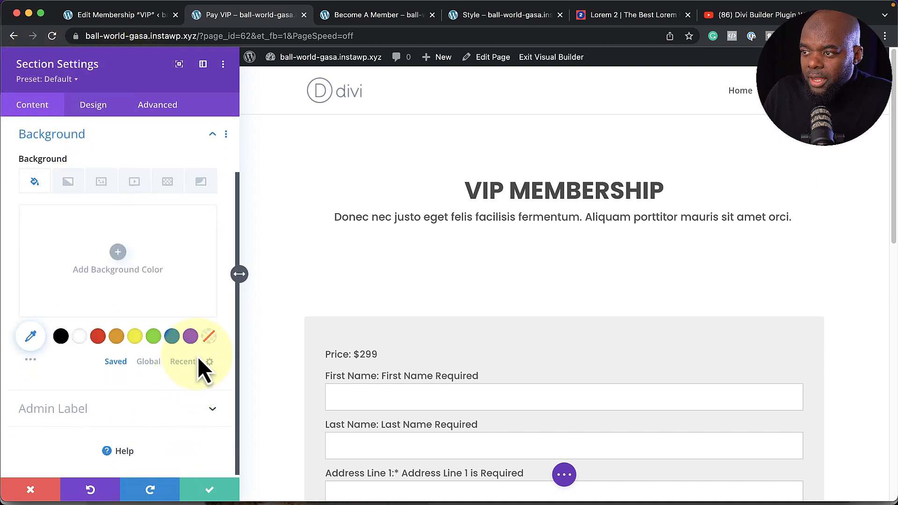
click(172, 338)
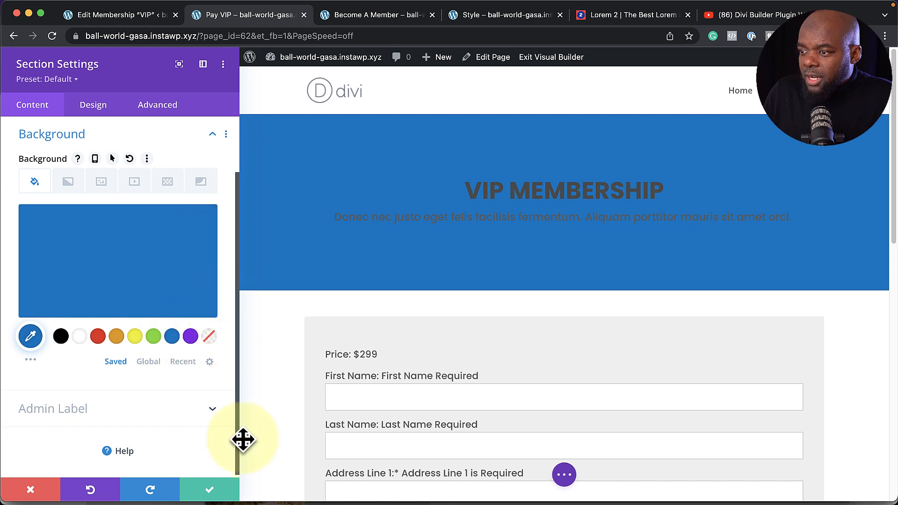
click(209, 491)
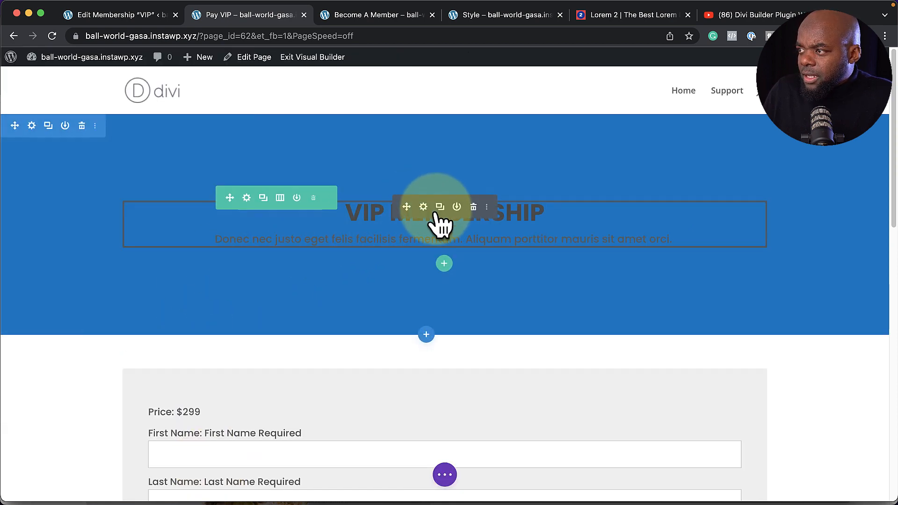
Set the VIP MEMBERSHIP heading colour and the subtitle body text colour to white
click(422, 206)
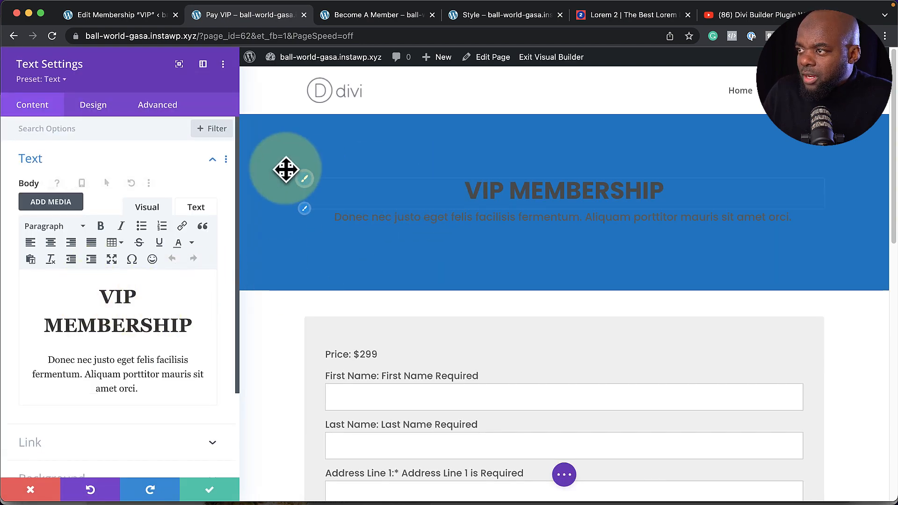
click(304, 180)
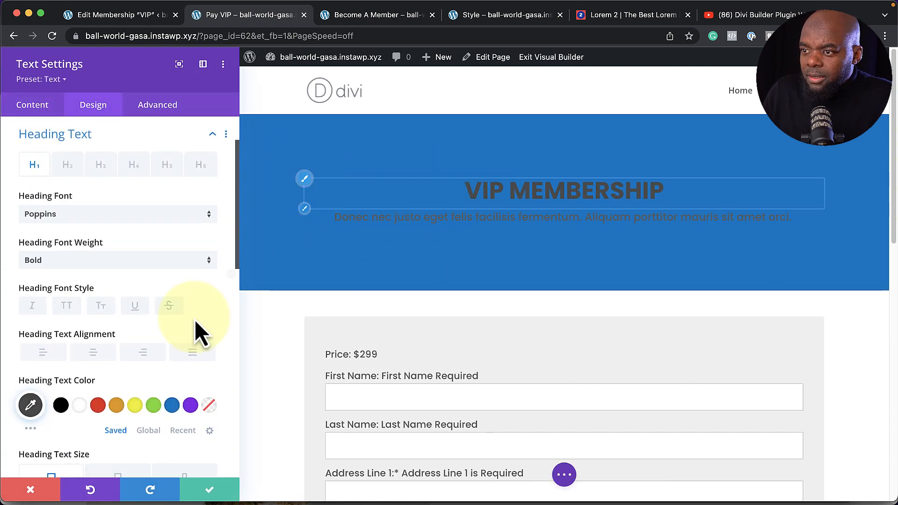
click(79, 406)
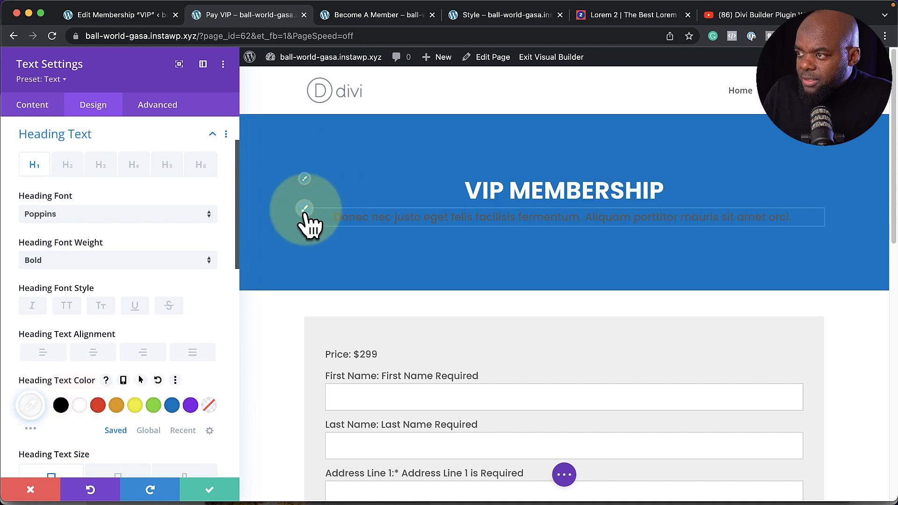
click(305, 211)
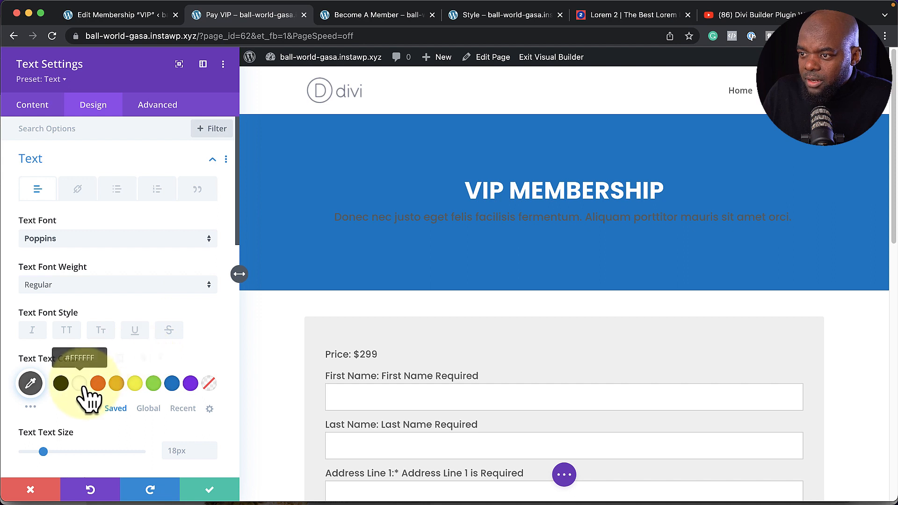
click(81, 385)
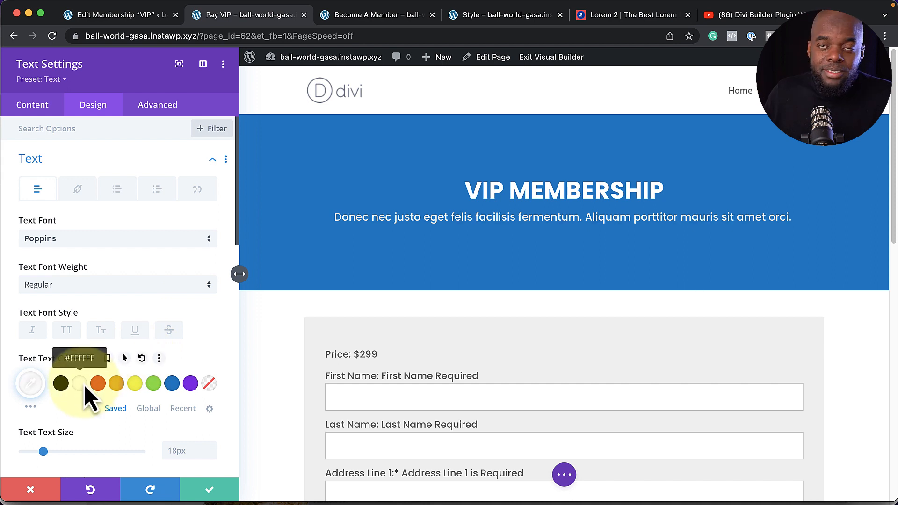
click(214, 489)
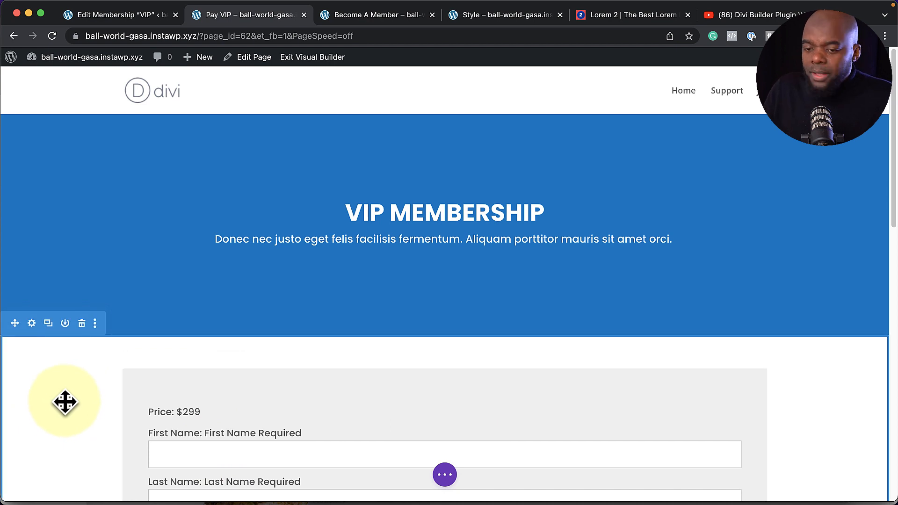
Save the Pay VIP page and exit the Visual Builder to its live view
key(super+s)
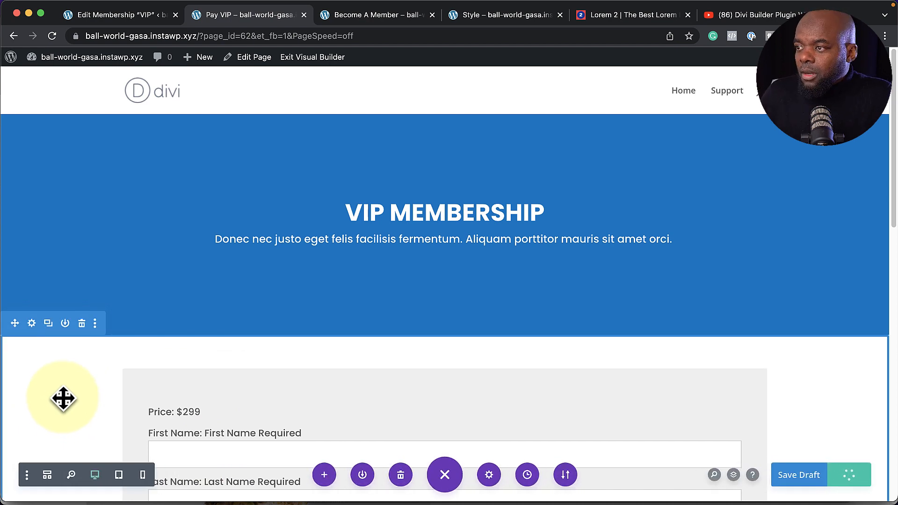
click(850, 473)
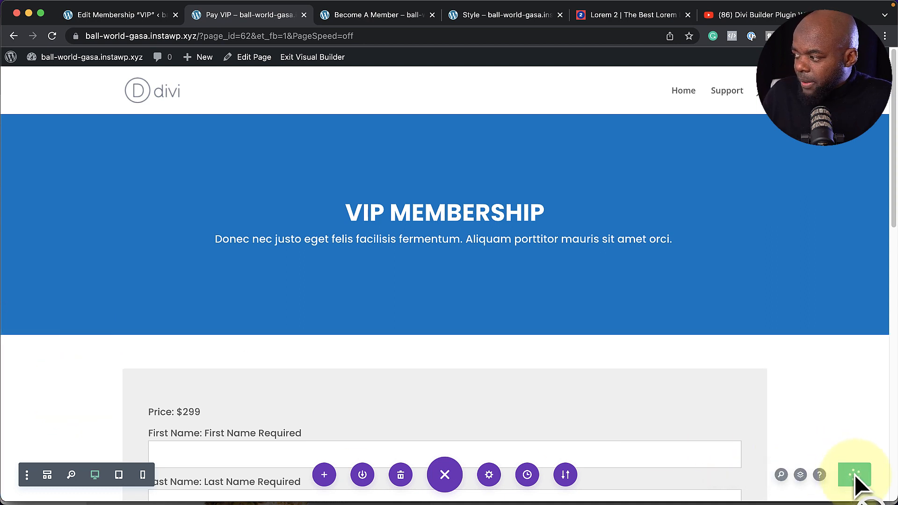
click(313, 59)
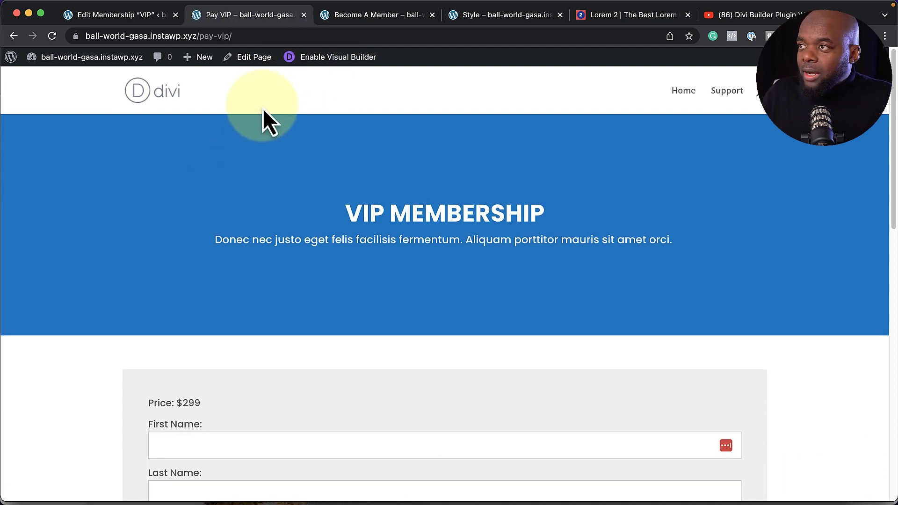
Select and copy the Pay VIP page's full address from the browser address bar
click(370, 15)
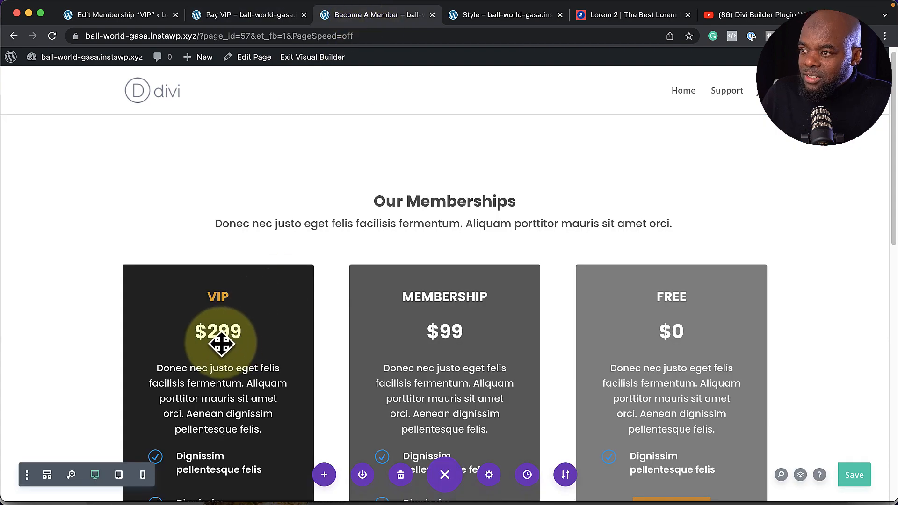
scroll(80, 309, down, 8)
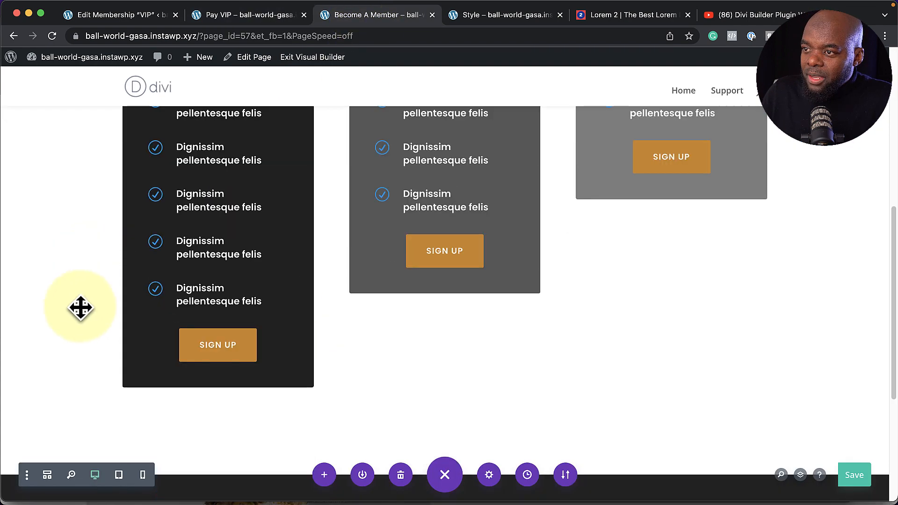
scroll(374, 349, up, 5)
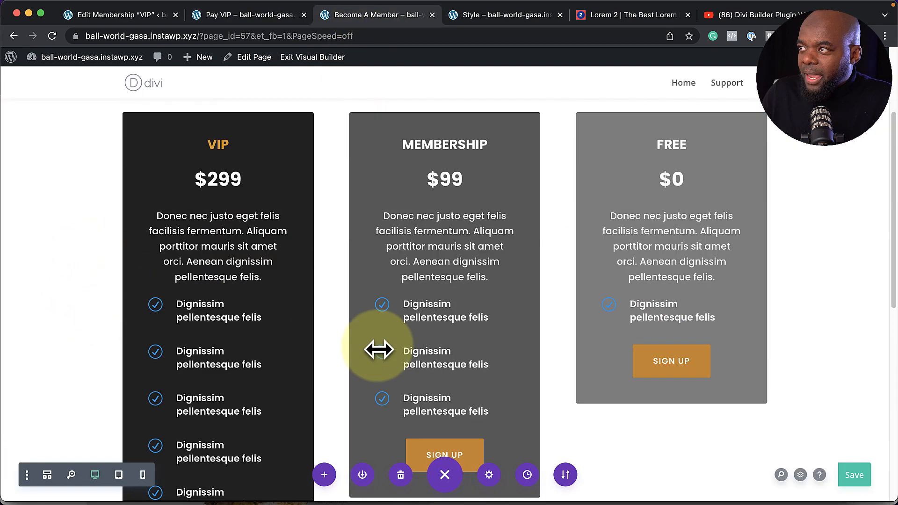
click(273, 17)
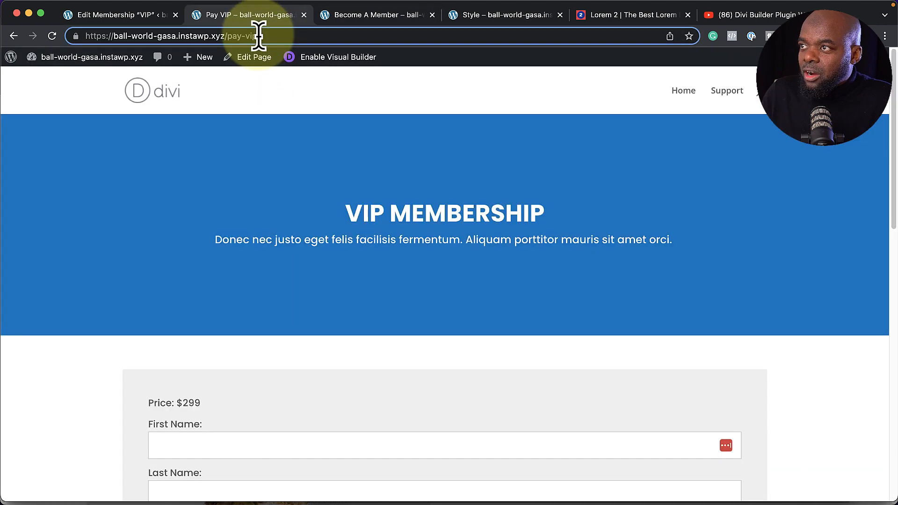
triple_click(259, 36)
double_click(259, 36)
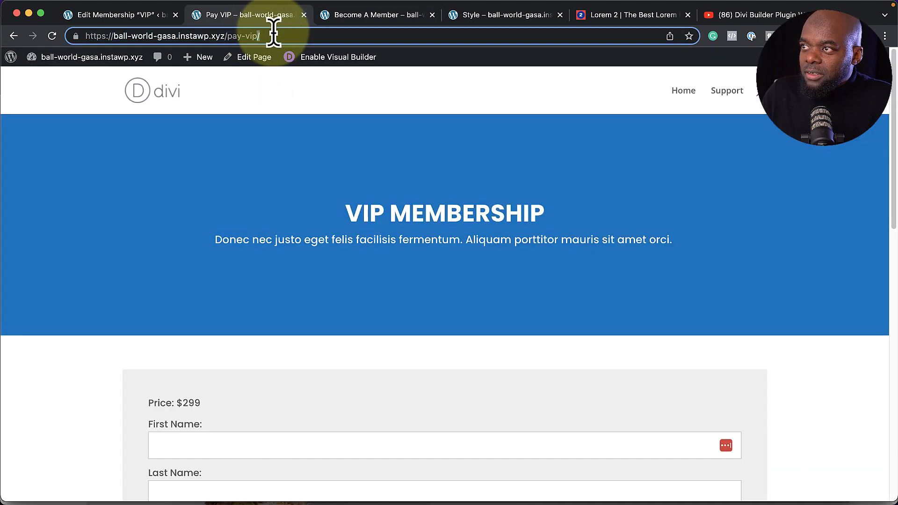
triple_click(273, 35)
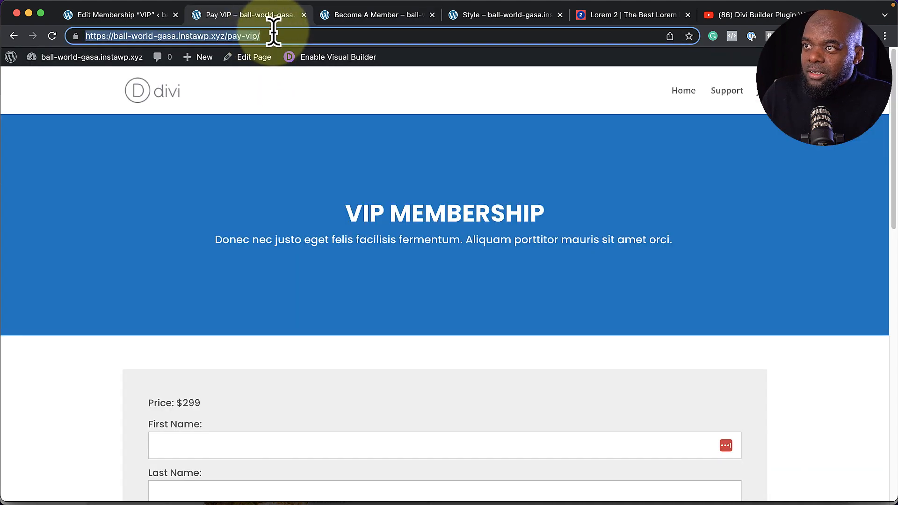
Return to the Become A Member builder tab and locate the pricing cards
click(357, 16)
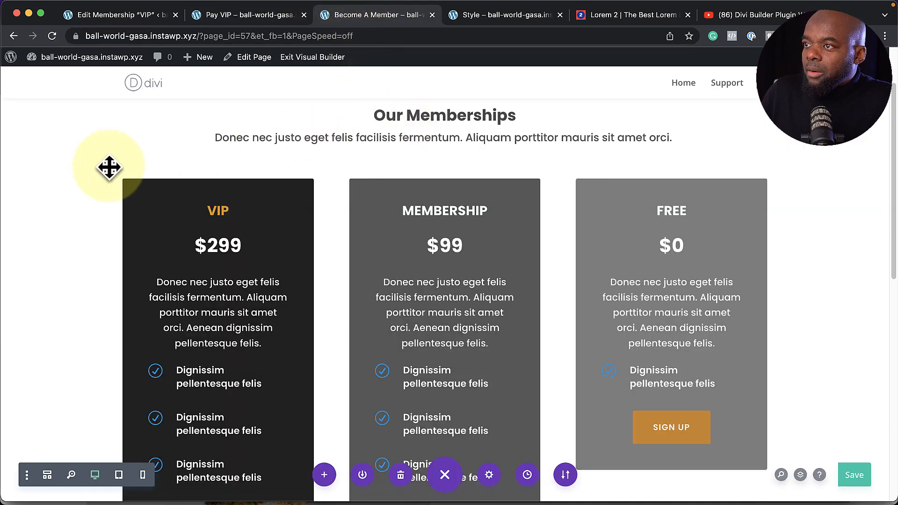
scroll(95, 207, up, 2)
scroll(104, 234, down, 3)
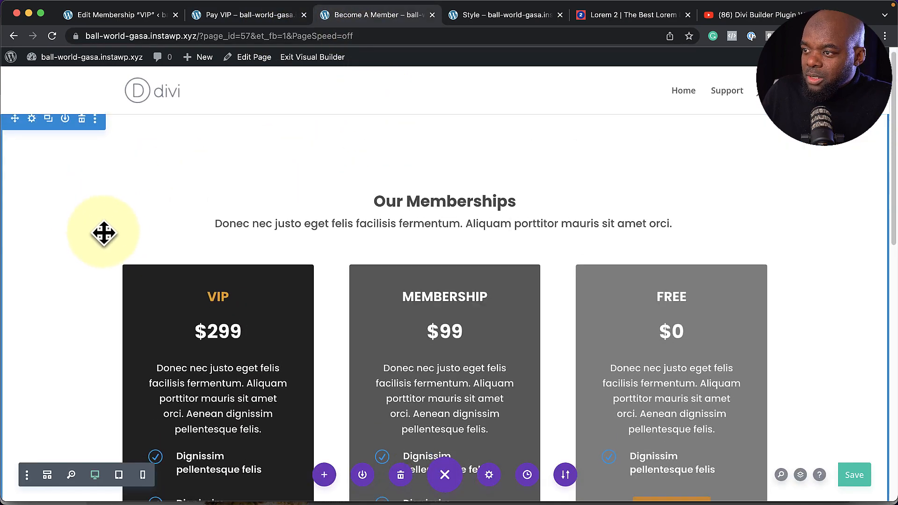
scroll(107, 232, down, 6)
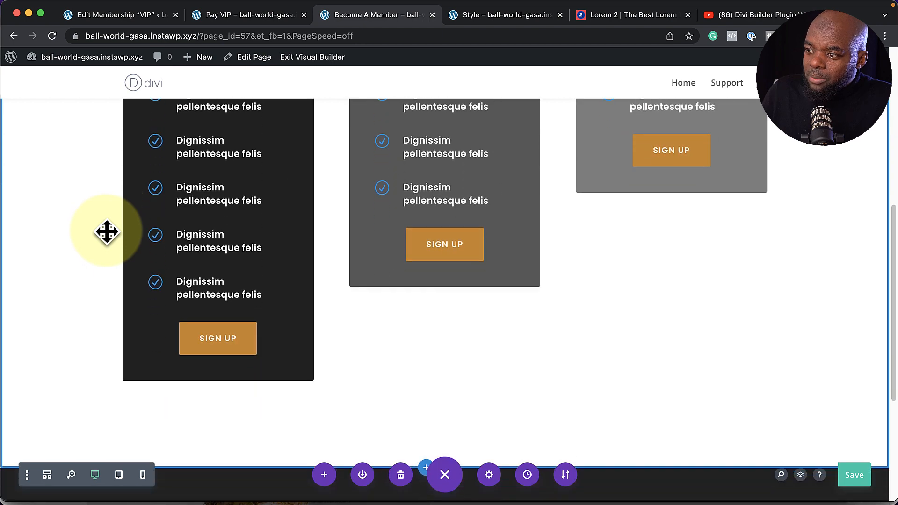
mouse_move(217, 321)
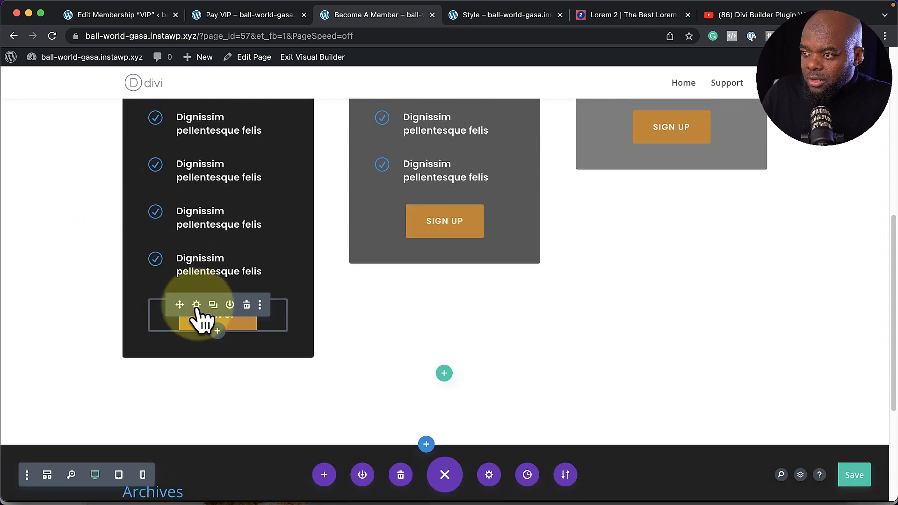
Set the VIP card Sign Up button's link URL to the copied /pay-vip/ address
click(197, 305)
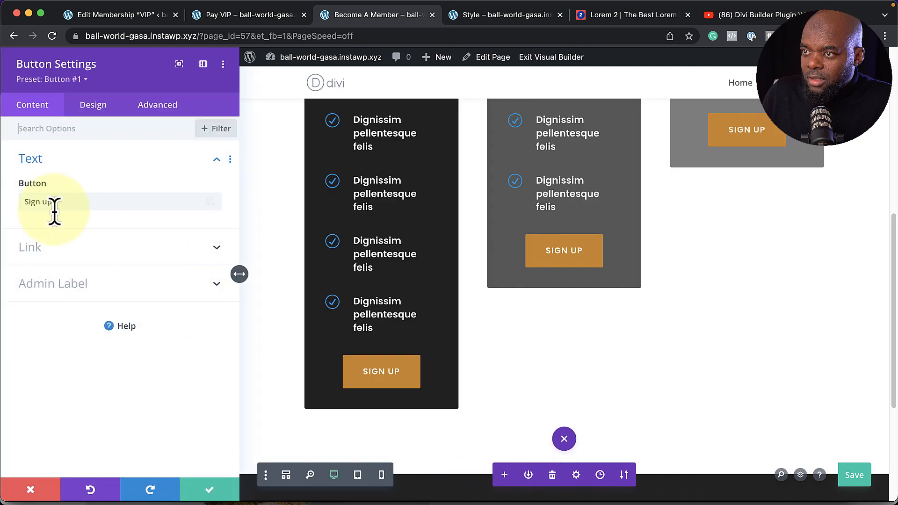
click(47, 255)
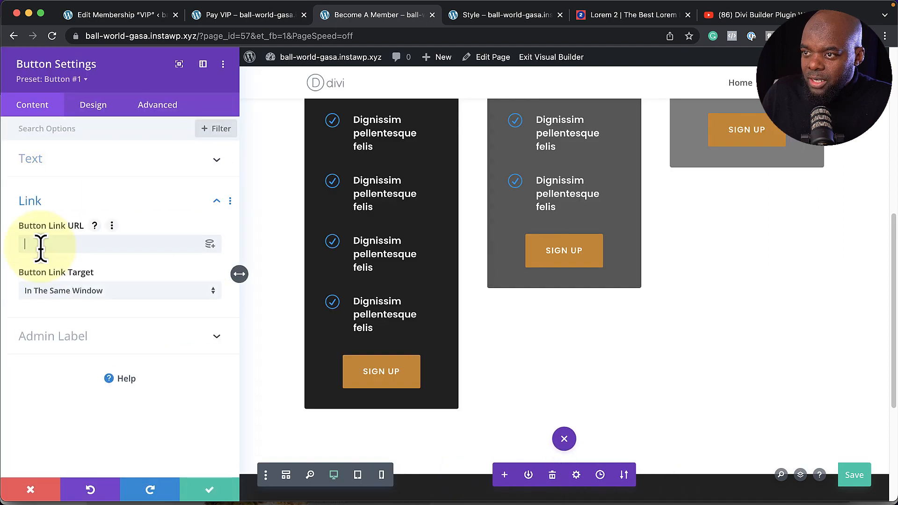
click(202, 426)
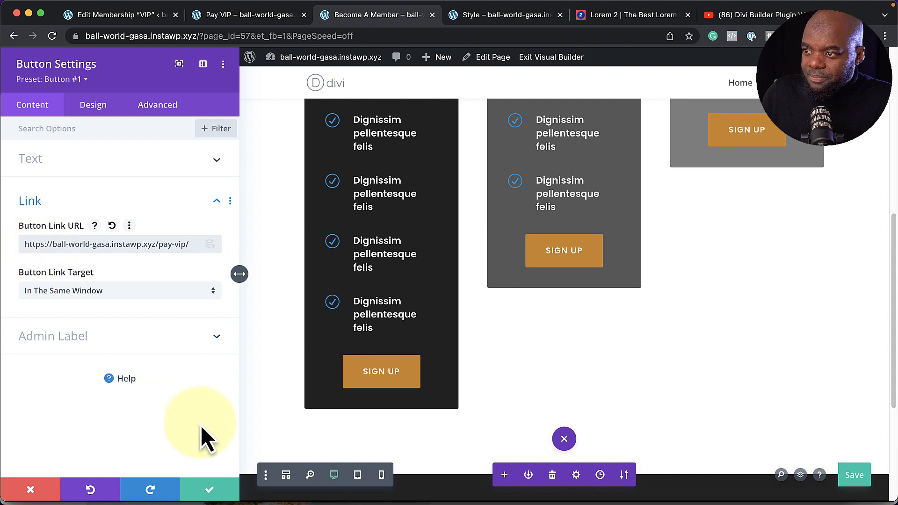
click(206, 491)
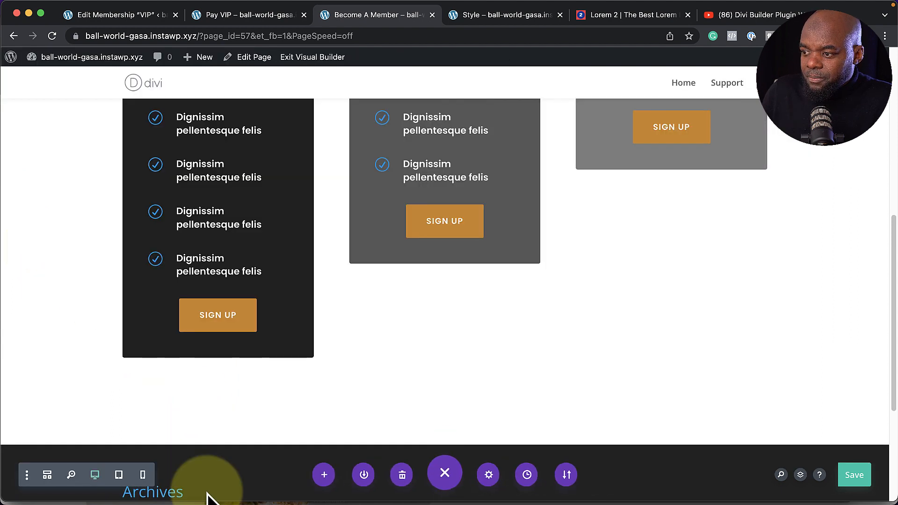
Save the membership page, exit the Visual Builder, and select its web address
click(857, 477)
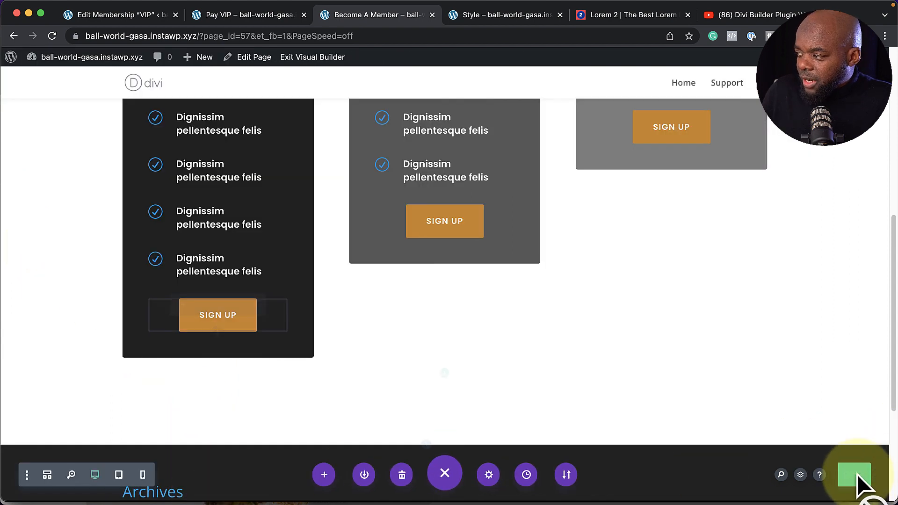
click(298, 60)
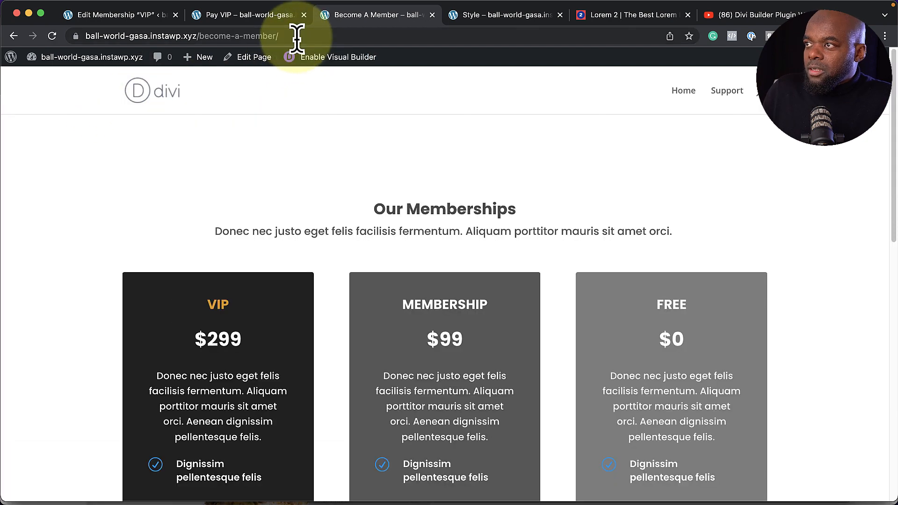
click(297, 35)
key(super+c)
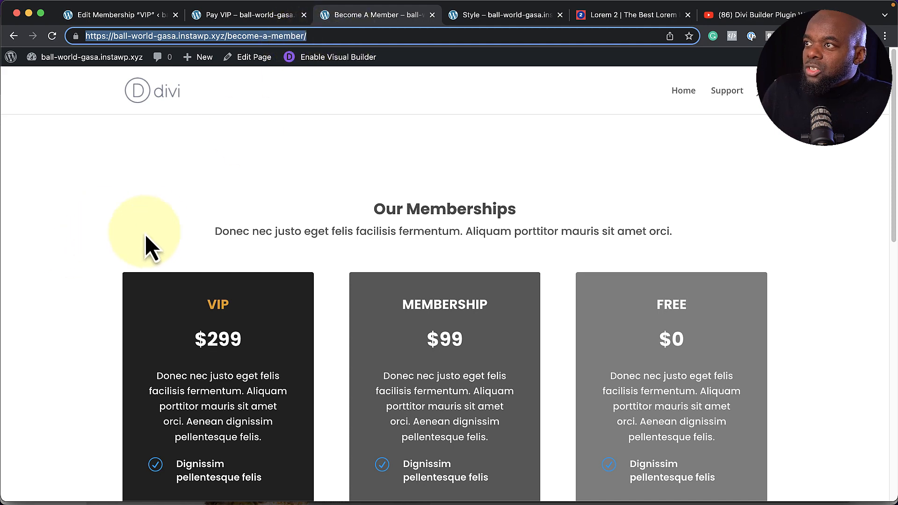
Follow the VIP Sign Up link and try submitting the empty Pay VIP form
scroll(99, 264, down, 10)
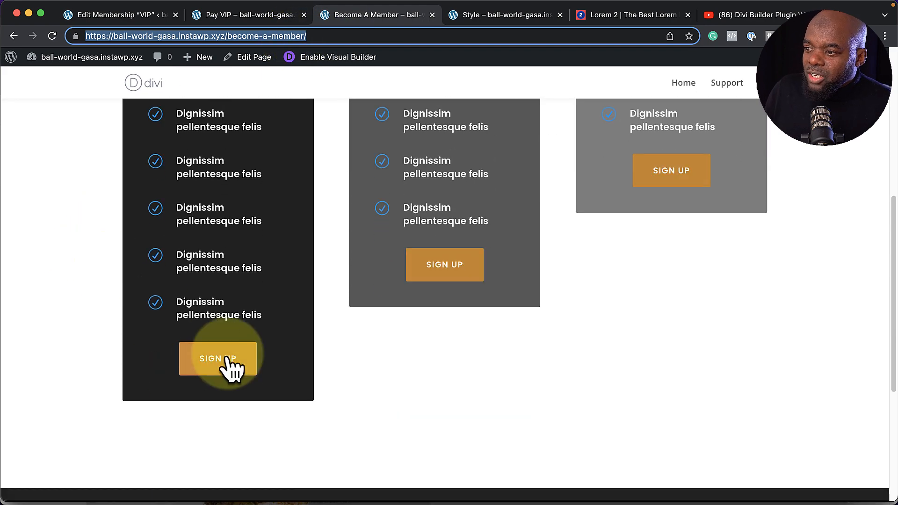
click(229, 377)
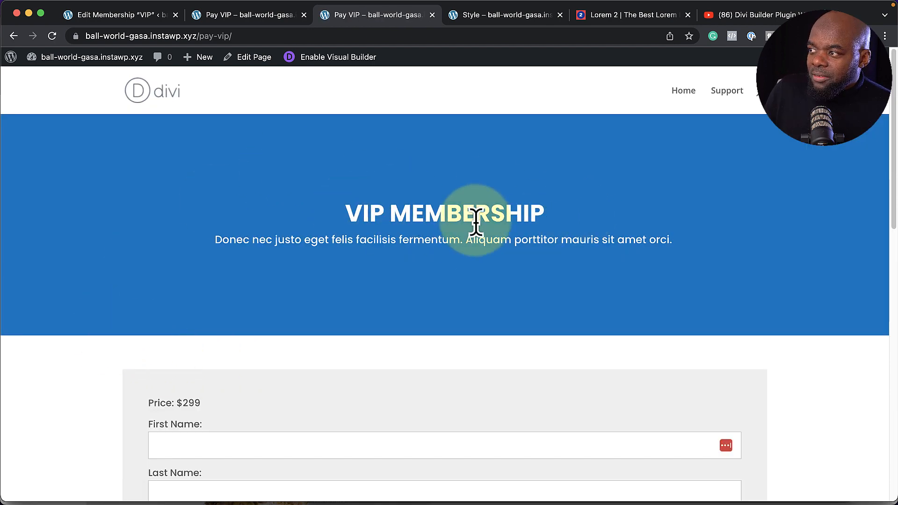
scroll(108, 328, down, 4)
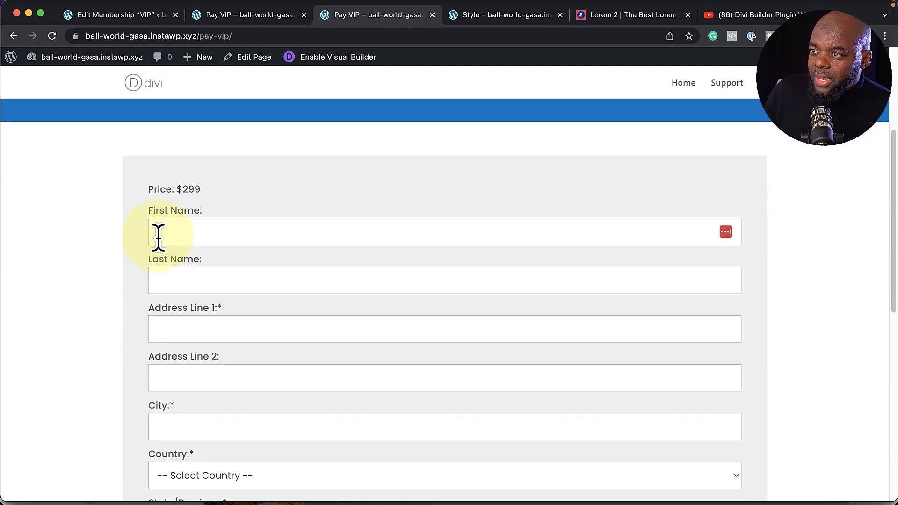
click(181, 233)
scroll(88, 319, down, 5)
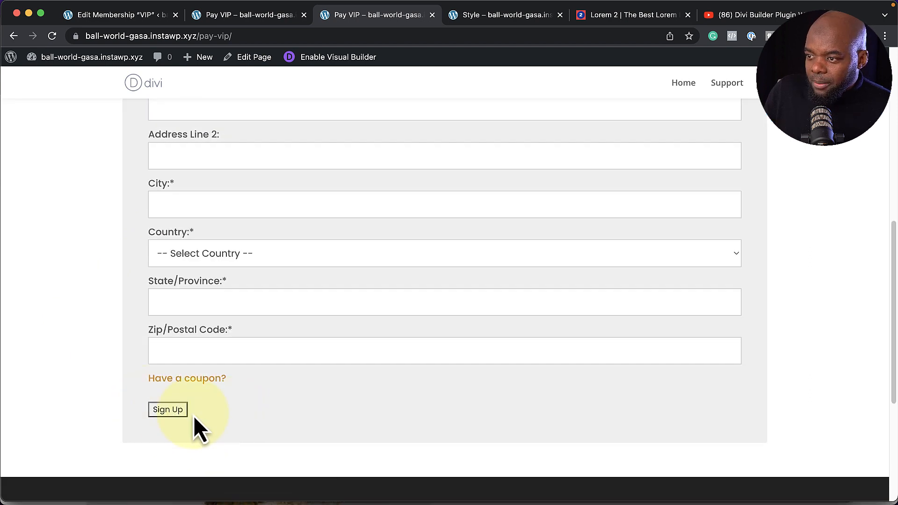
click(178, 410)
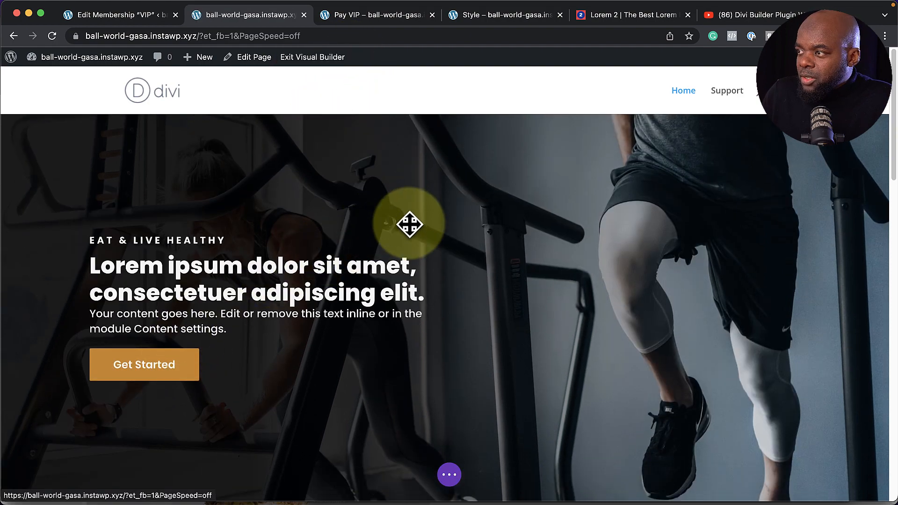
Paste the become-a-member URL as the hero's Button #1 link, then save and exit
click(444, 208)
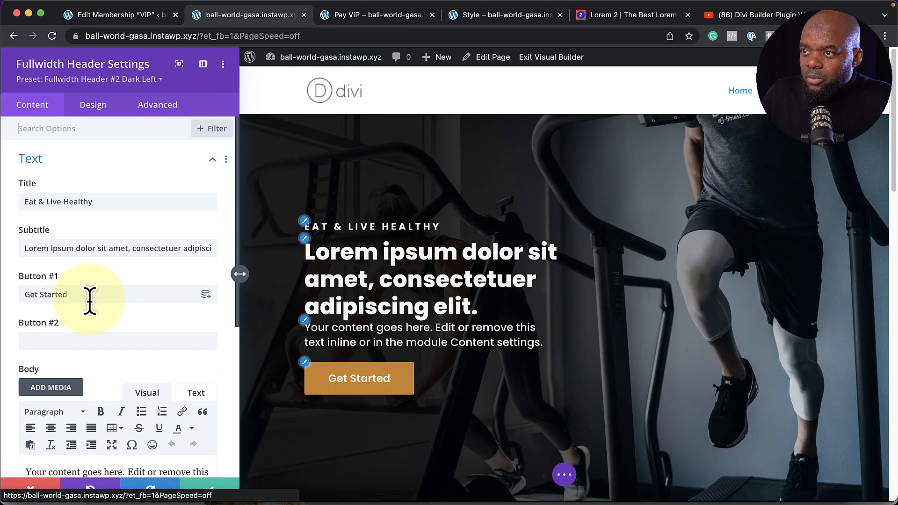
scroll(131, 310, down, 6)
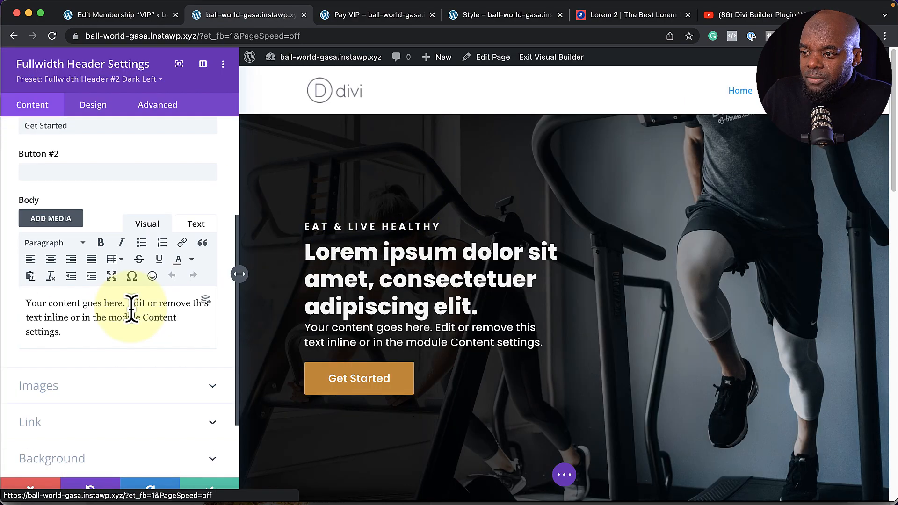
click(73, 351)
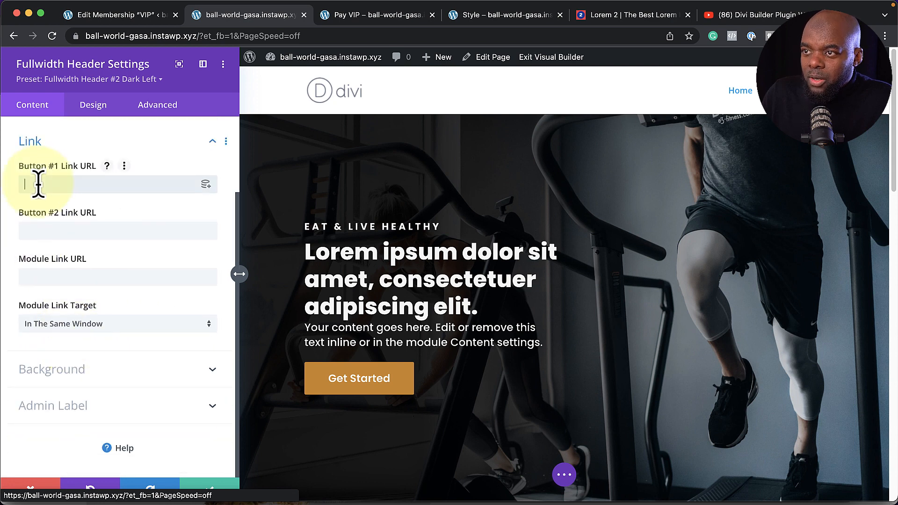
key(super+v)
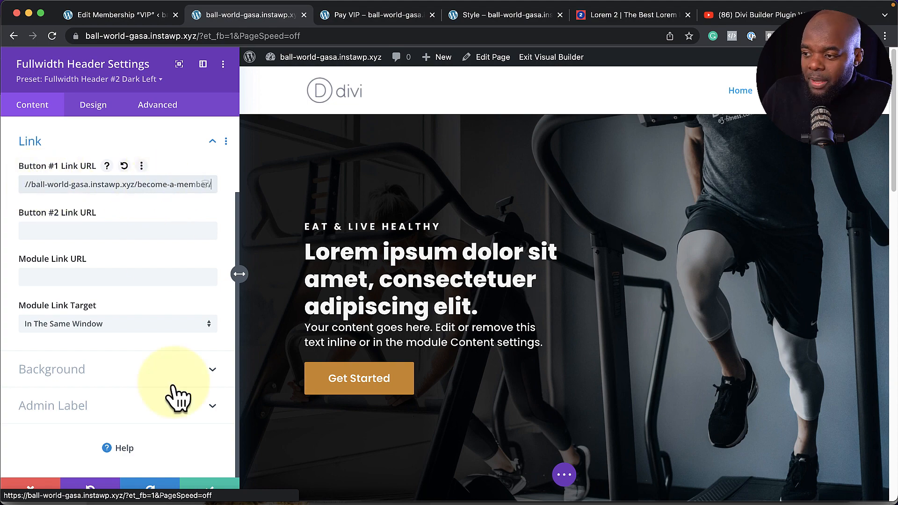
click(210, 489)
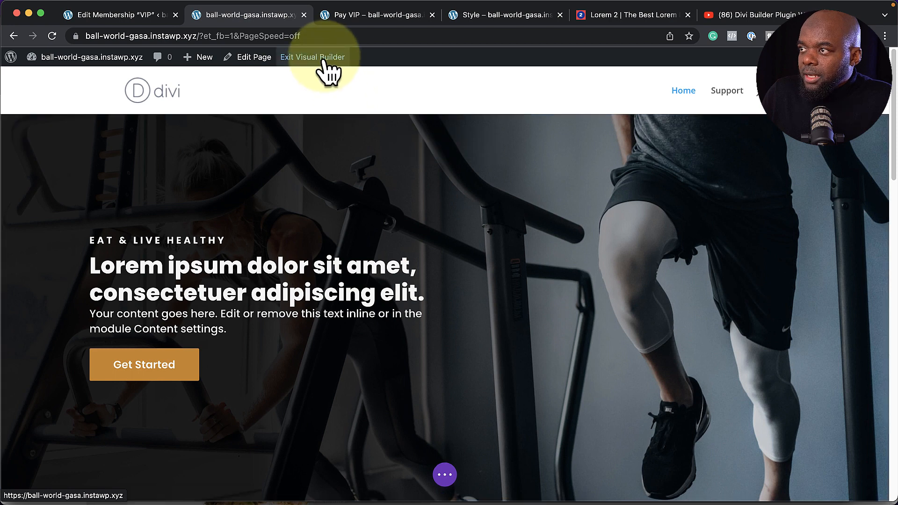
key(super+s)
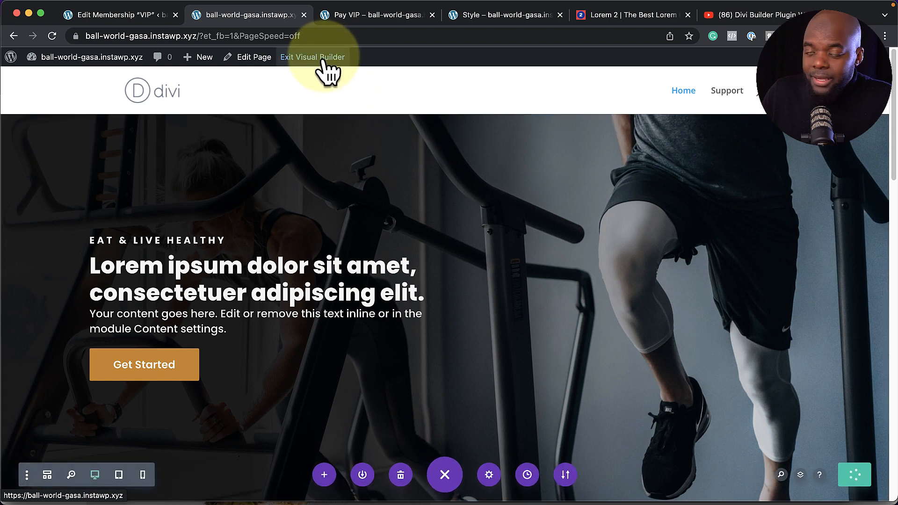
click(323, 61)
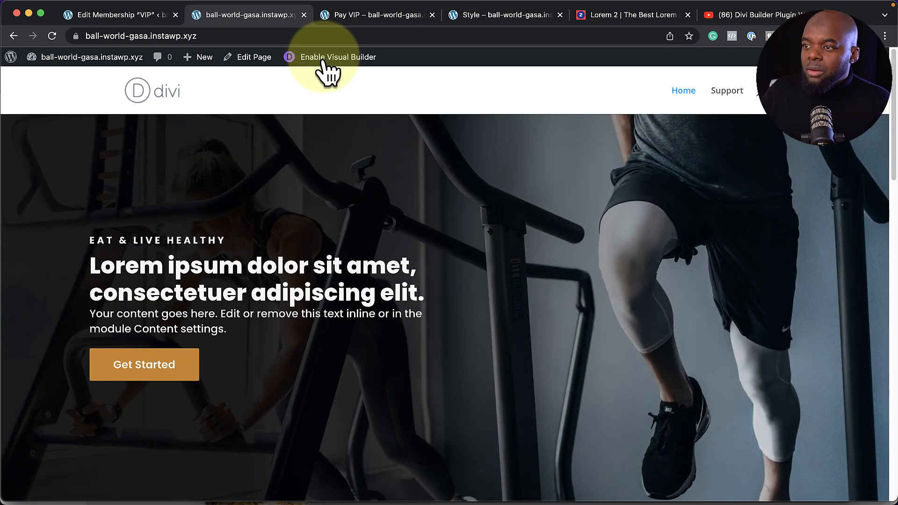
Scroll through the homepage and Become A Member pages to review them
scroll(402, 323, down, 5)
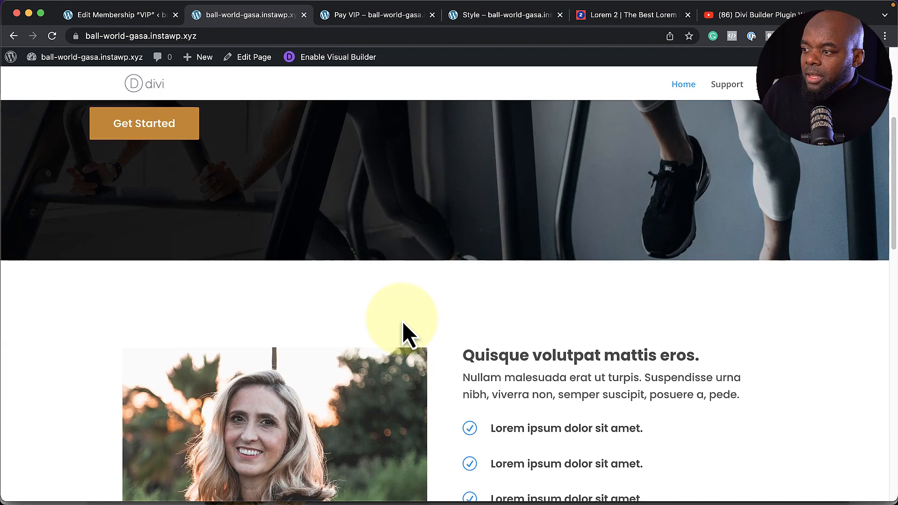
scroll(403, 322, down, 12)
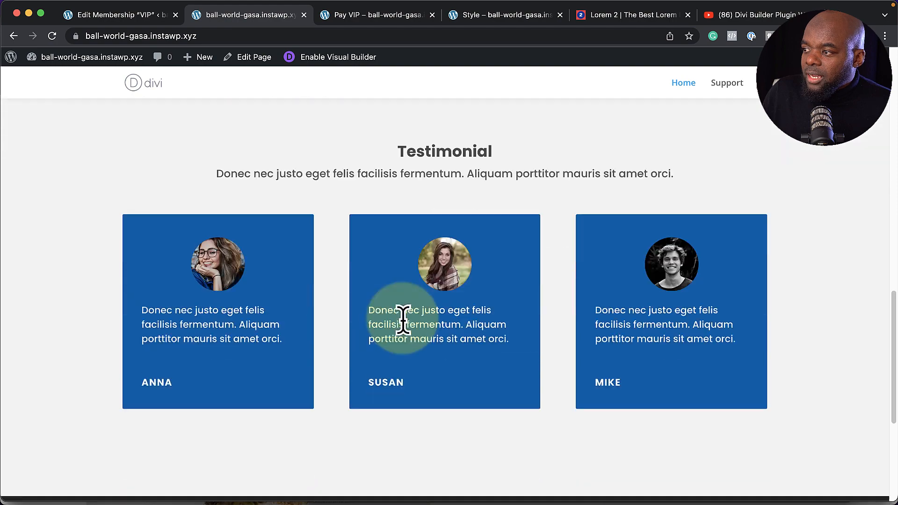
scroll(404, 321, down, 3)
scroll(403, 321, up, 20)
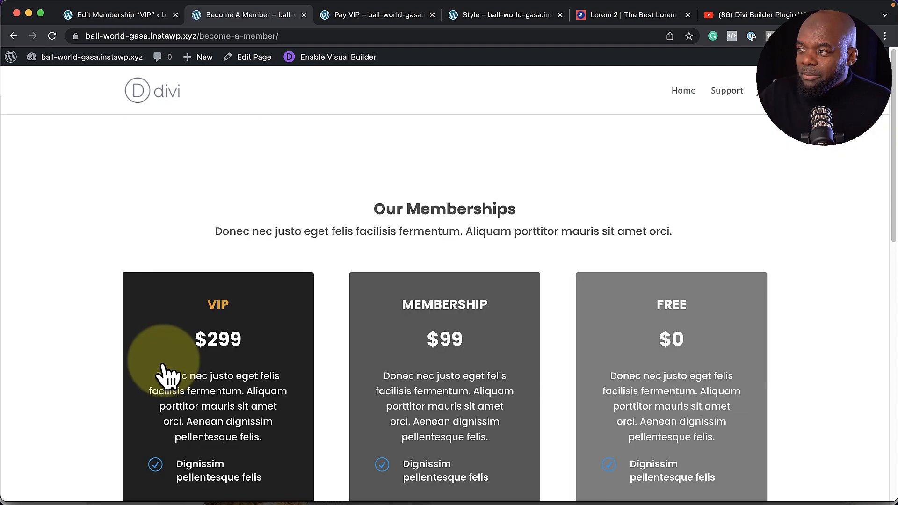
scroll(594, 332, down, 5)
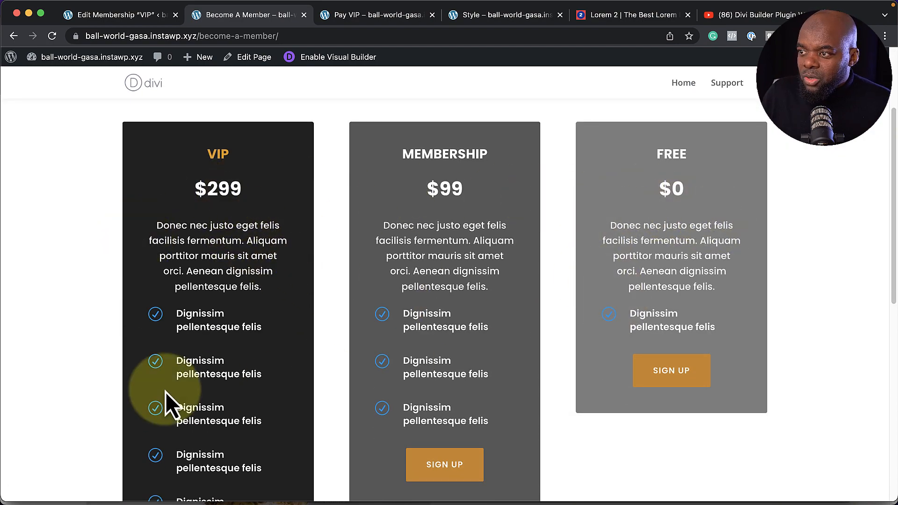
scroll(313, 395, down, 2)
scroll(314, 390, down, 5)
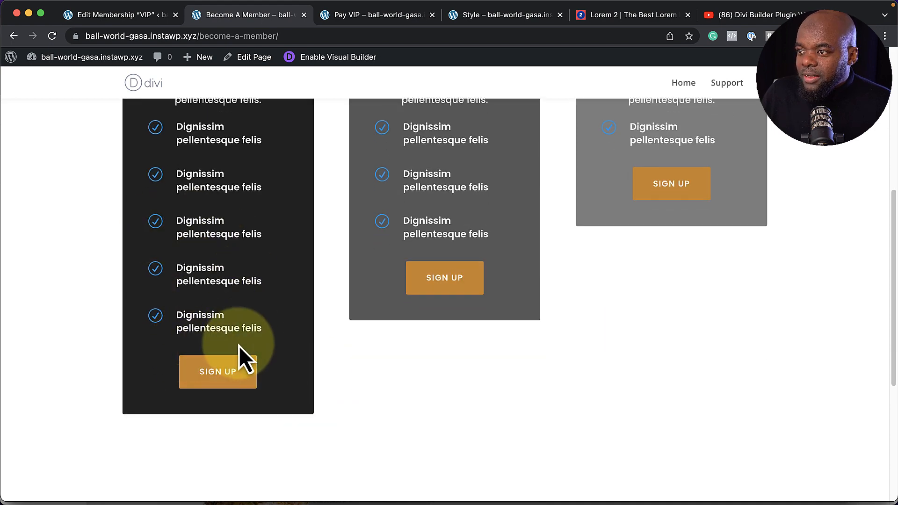
scroll(240, 356, up, 6)
scroll(238, 349, down, 6)
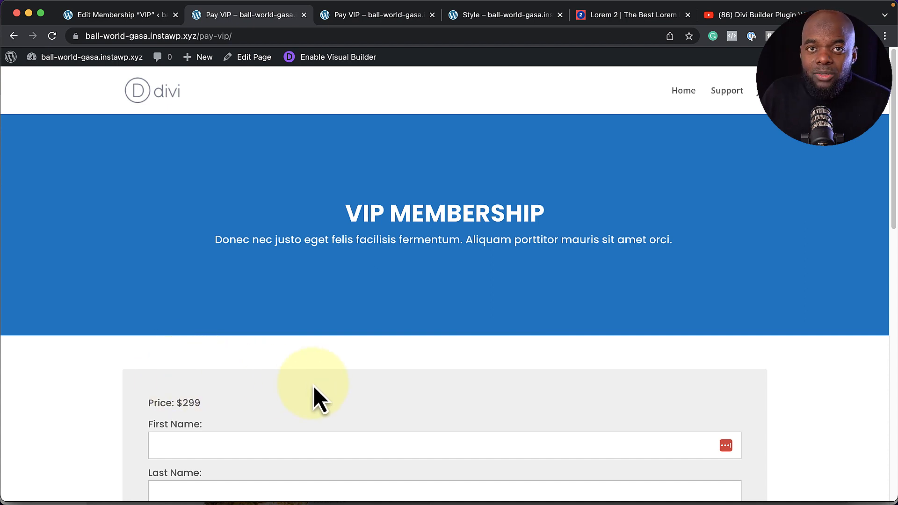
scroll(257, 374, down, 4)
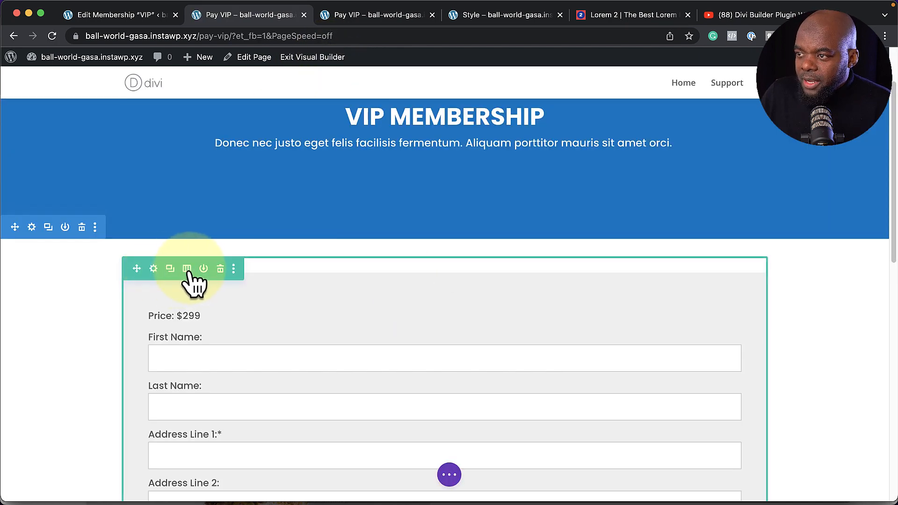
Change the form row to two equal columns and add a Text module on the right
click(188, 269)
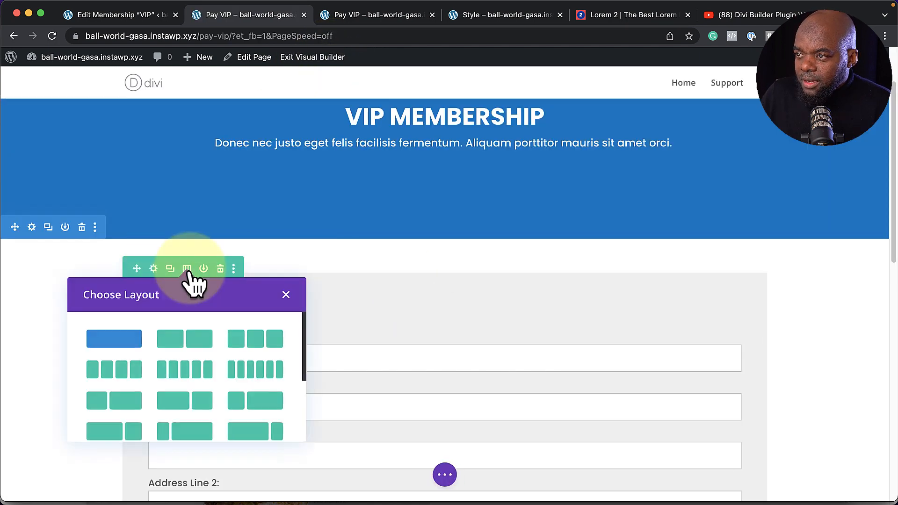
click(200, 347)
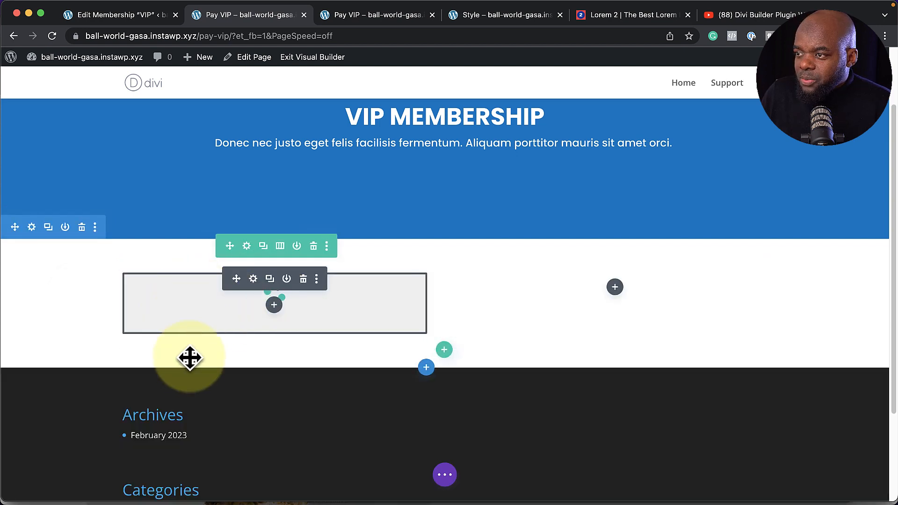
click(615, 286)
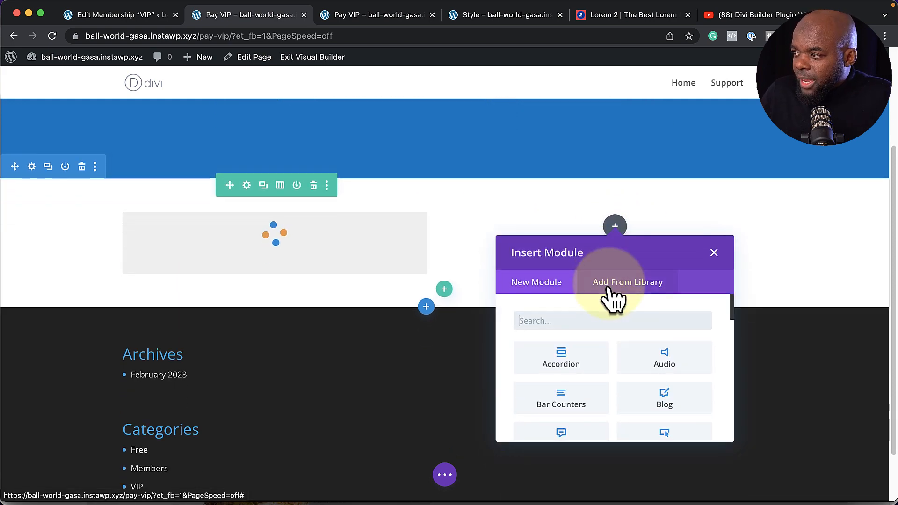
text(text)
key(Return)
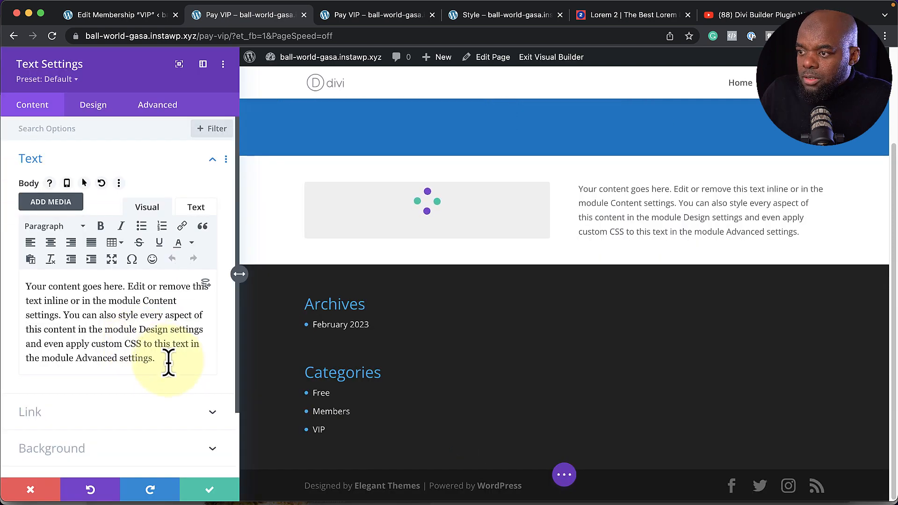
Paste the Become A Member text, make its title Heading 3, apply the Text preset
drag(162, 359, 5, 281)
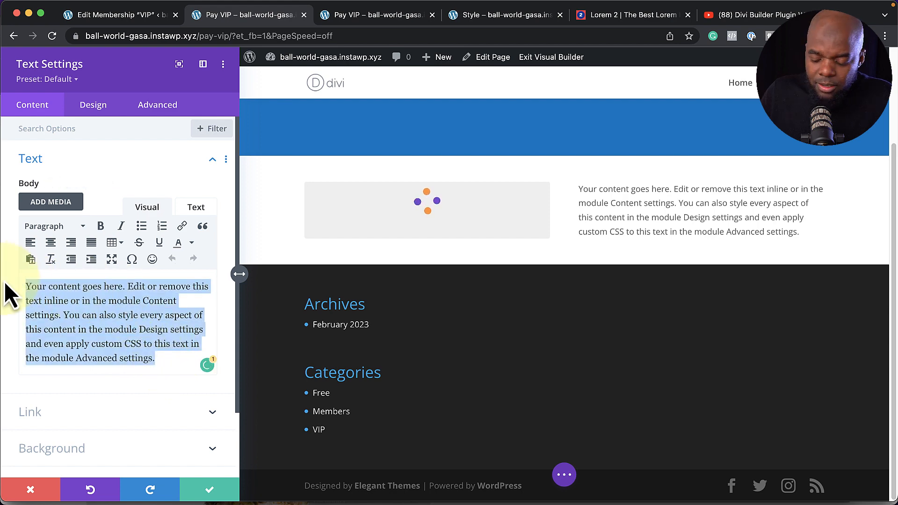
text(Become A Member Donec nec justo eget felis facilisis fermentum. Aliquam porttitor mauris sit amet orci.)
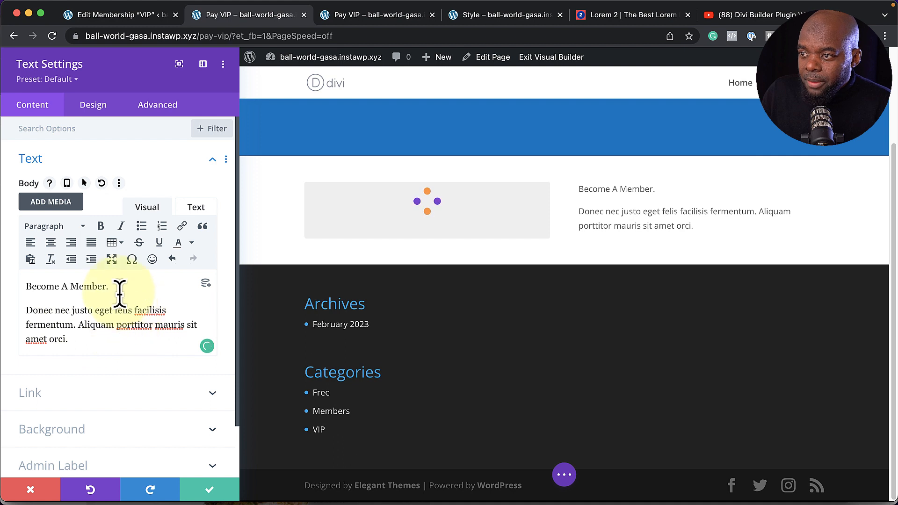
drag(120, 293, 24, 286)
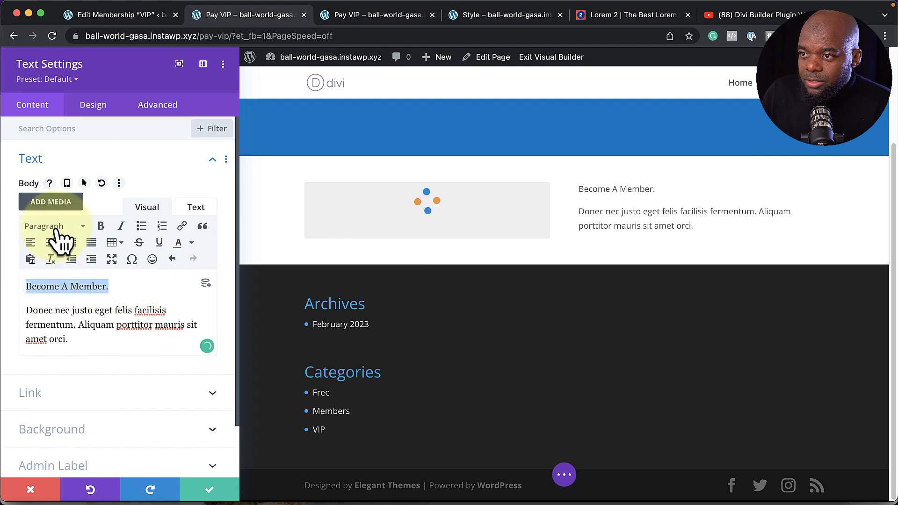
click(56, 227)
click(75, 321)
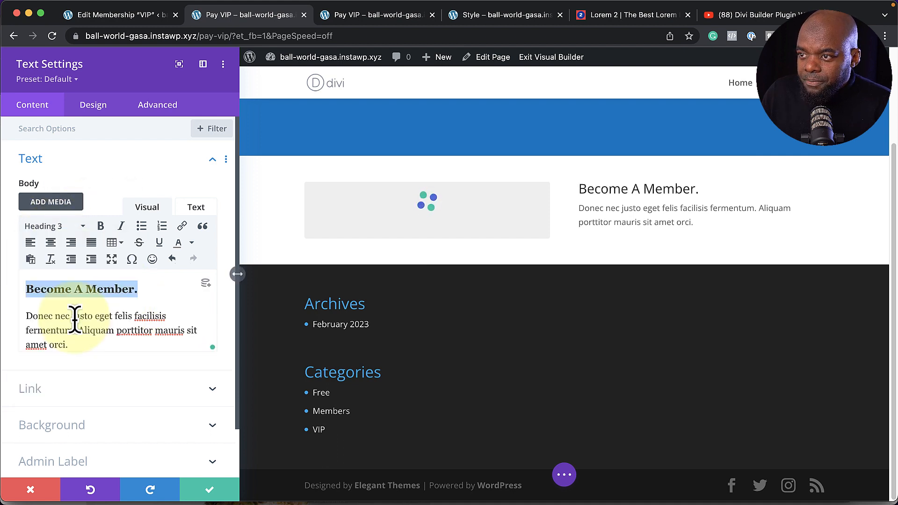
click(59, 80)
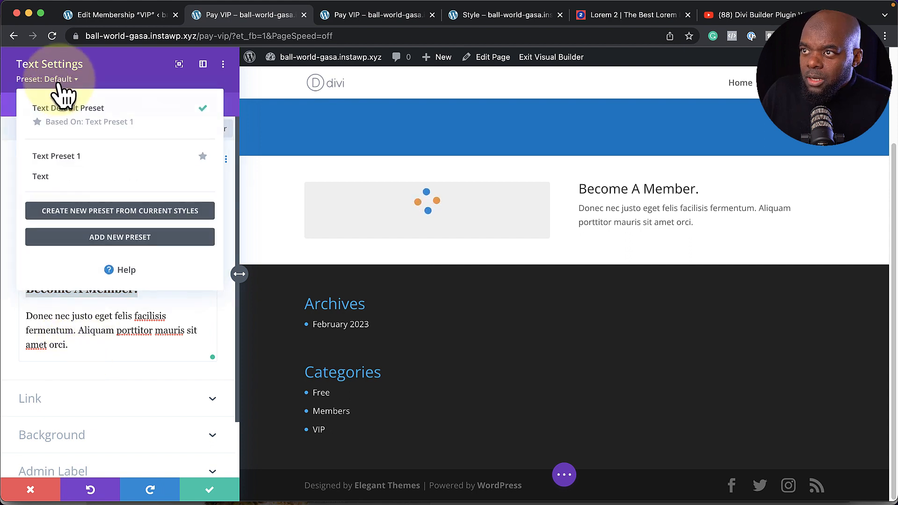
click(62, 178)
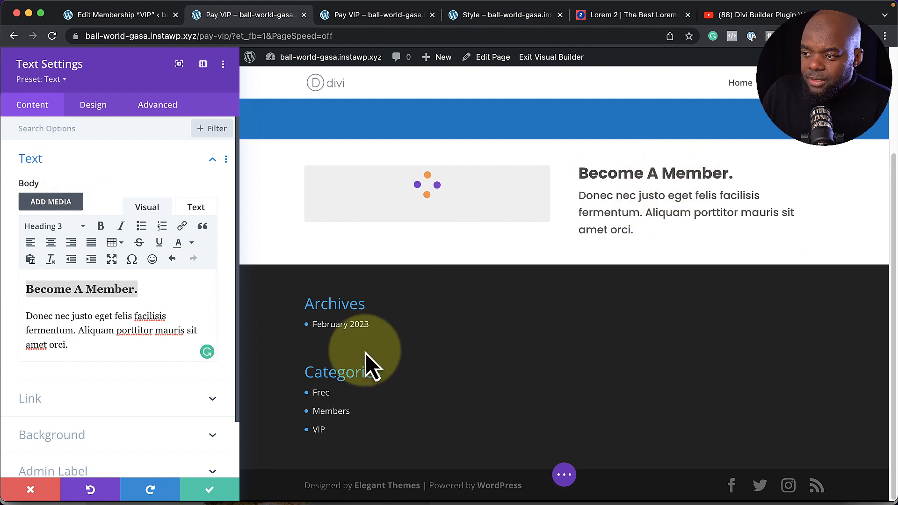
click(209, 491)
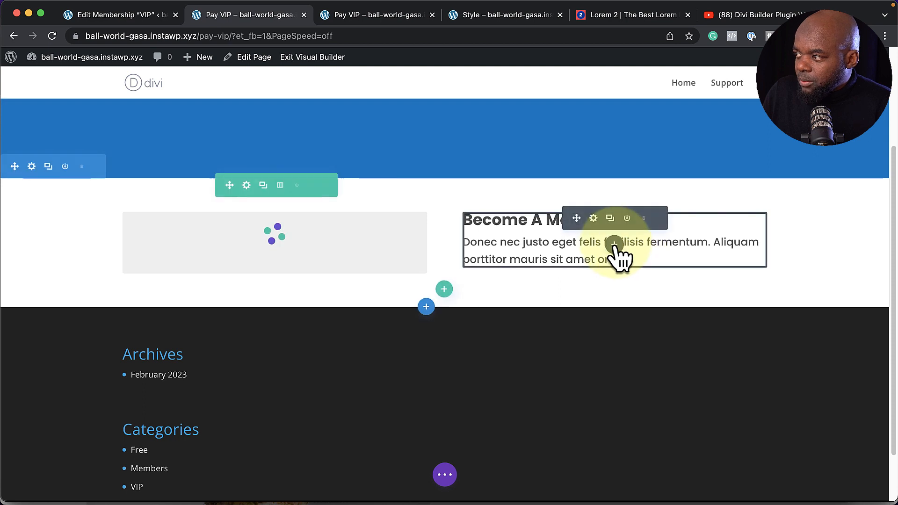
Add a Video module below the text with the sunset group photo as overlay image
click(615, 247)
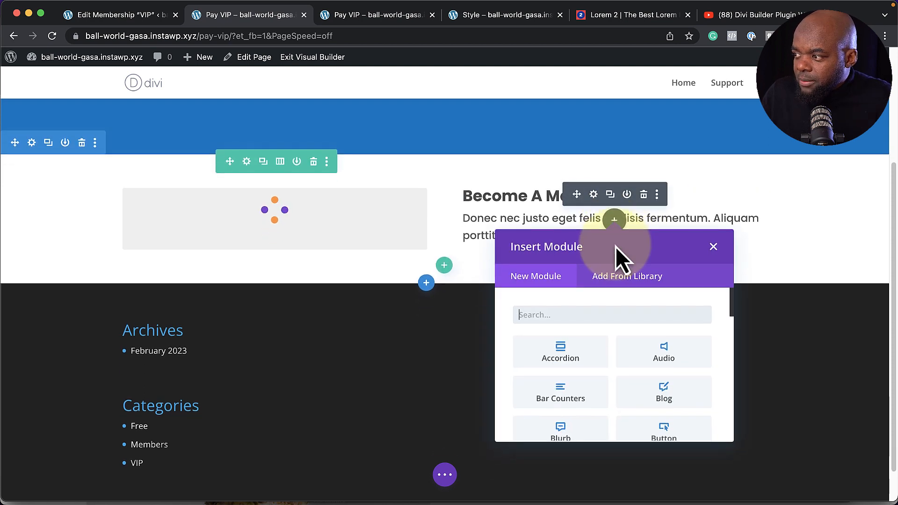
text(vide)
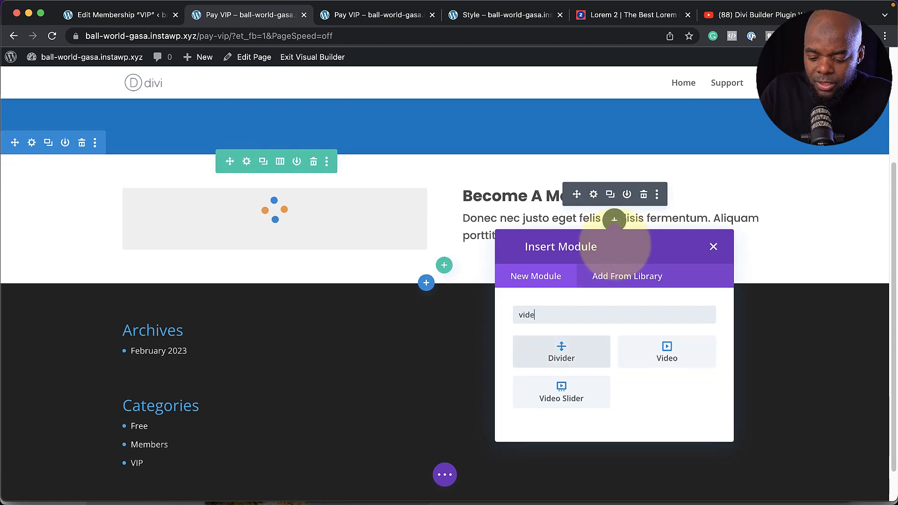
click(668, 356)
scroll(144, 312, down, 4)
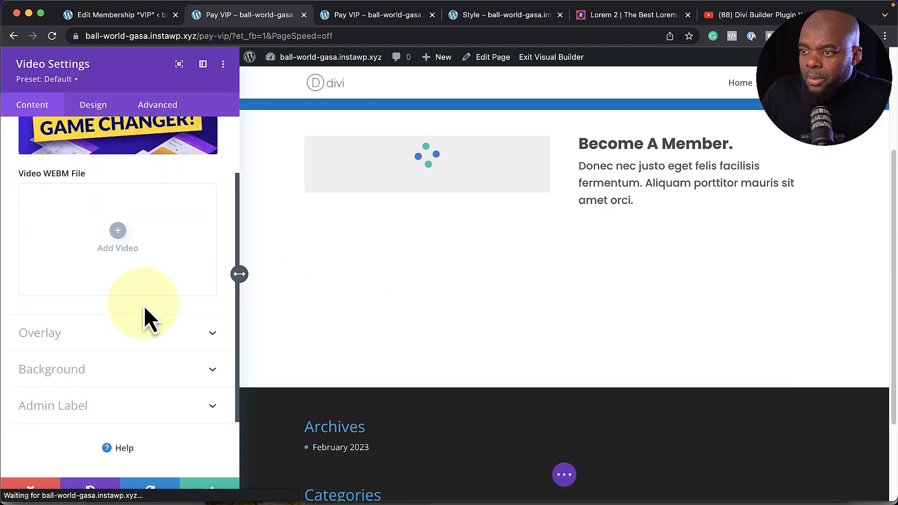
click(85, 333)
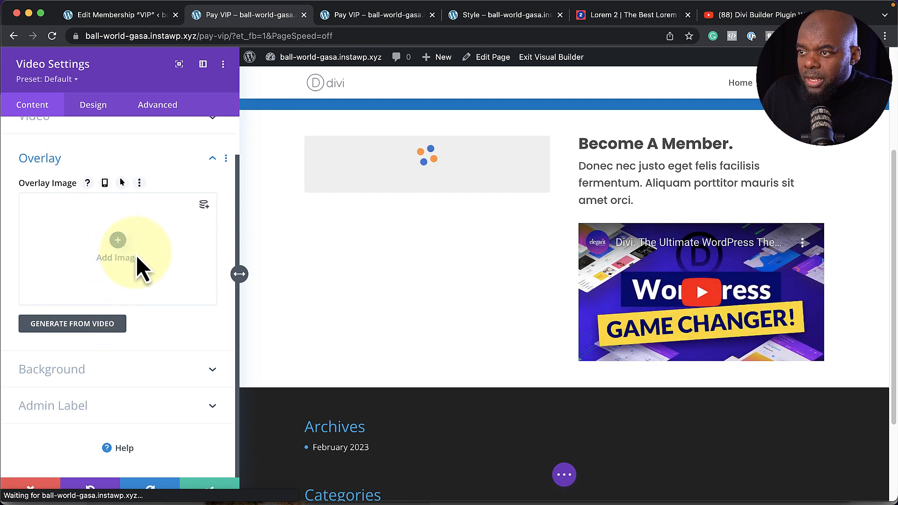
click(118, 240)
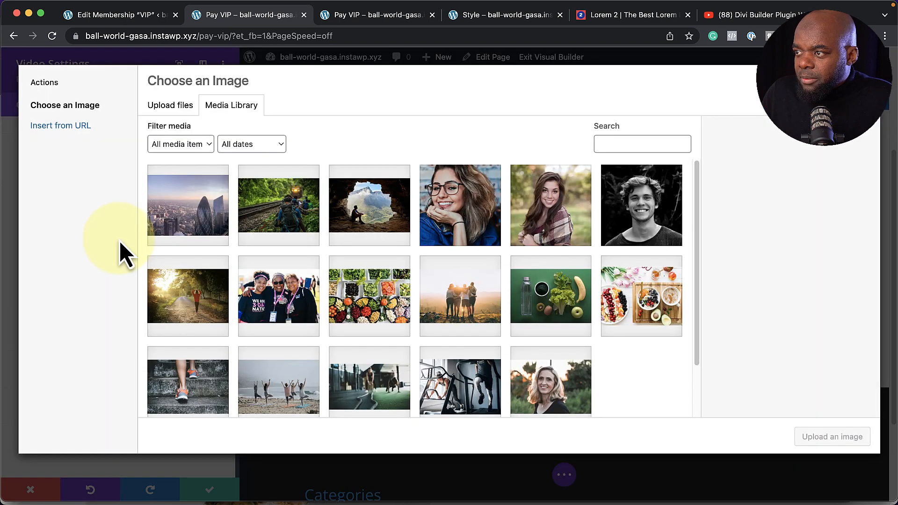
scroll(358, 322, down, 2)
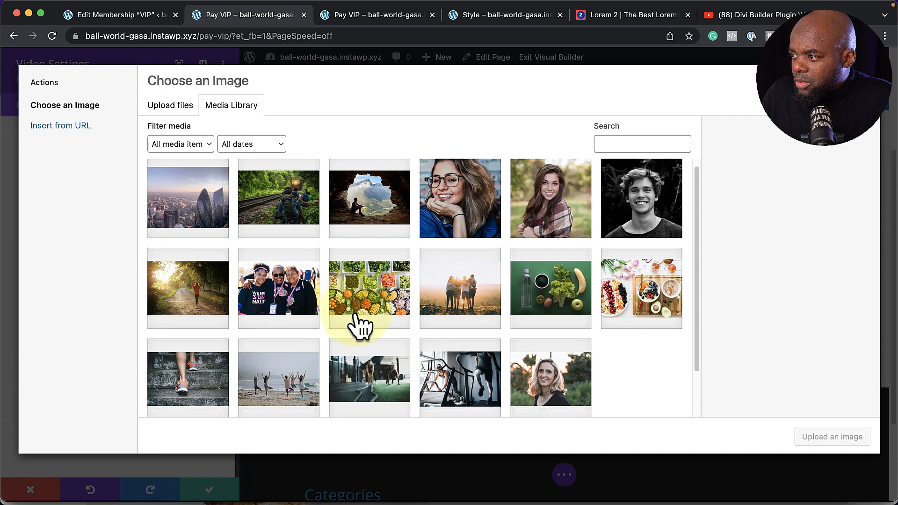
click(461, 278)
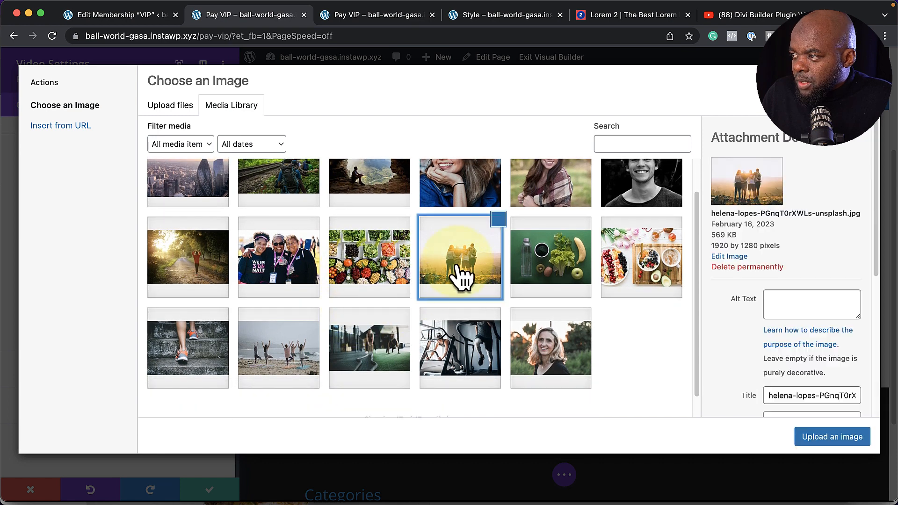
click(833, 437)
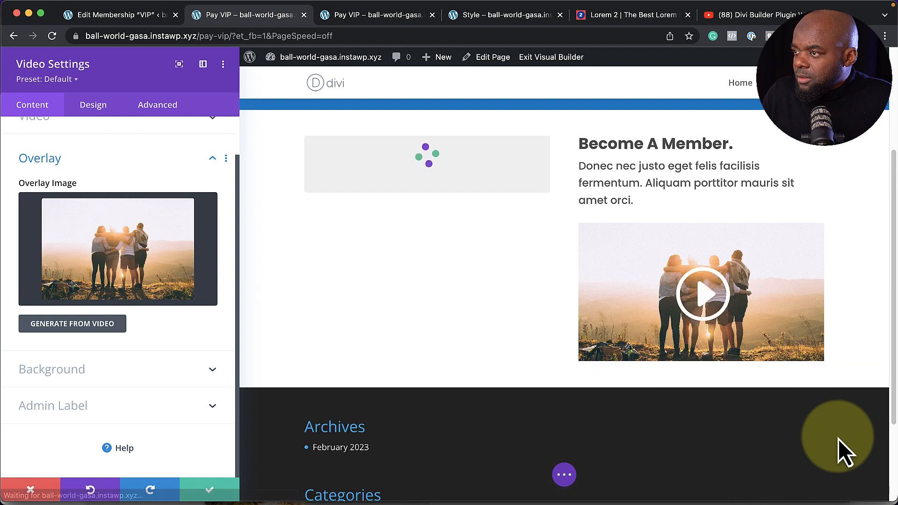
Apply the Video Style #2 preset, save the video, and start a new module below it
click(65, 81)
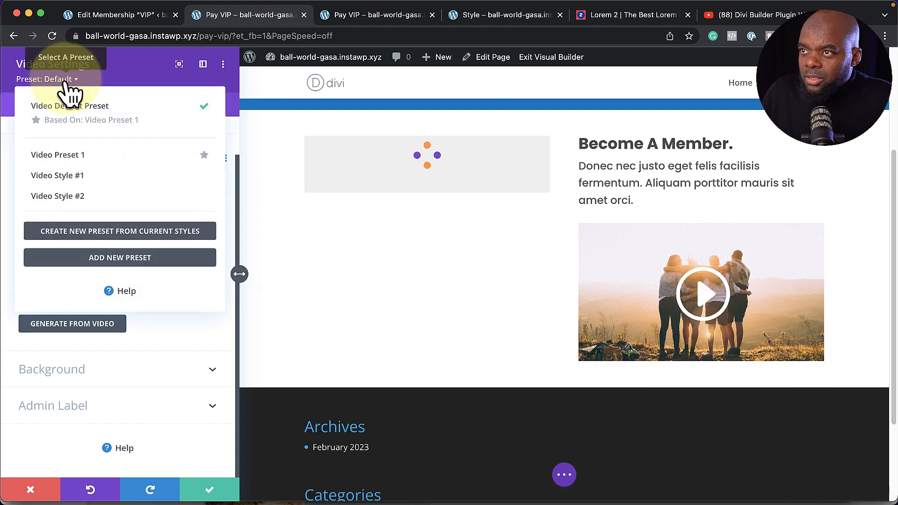
click(101, 209)
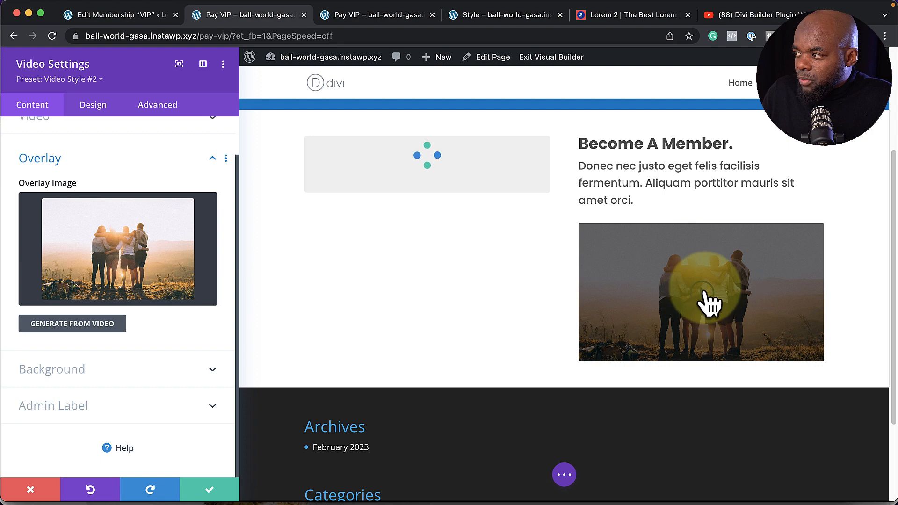
click(209, 490)
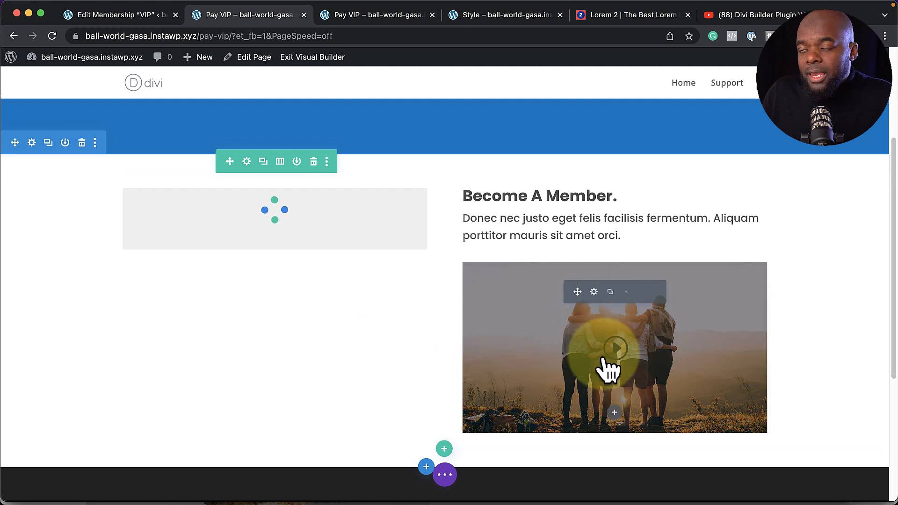
scroll(538, 383, down, 2)
scroll(538, 378, down, 1)
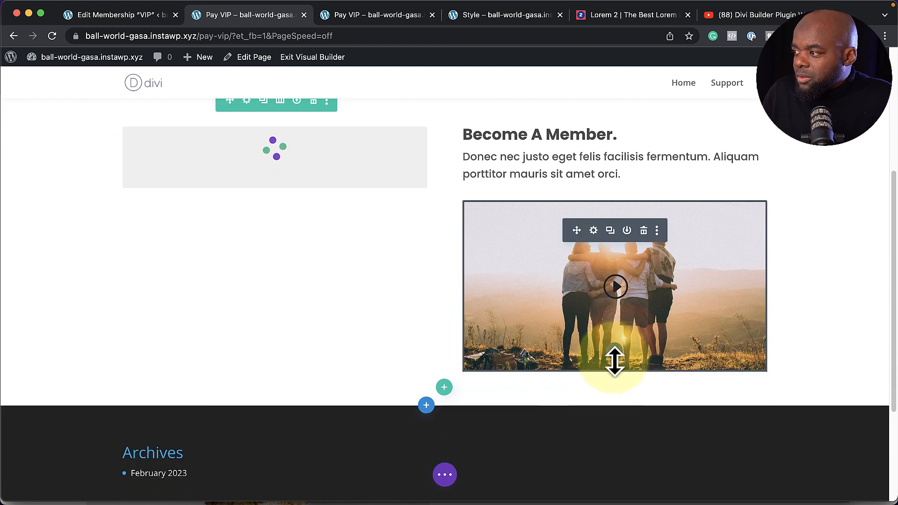
click(615, 352)
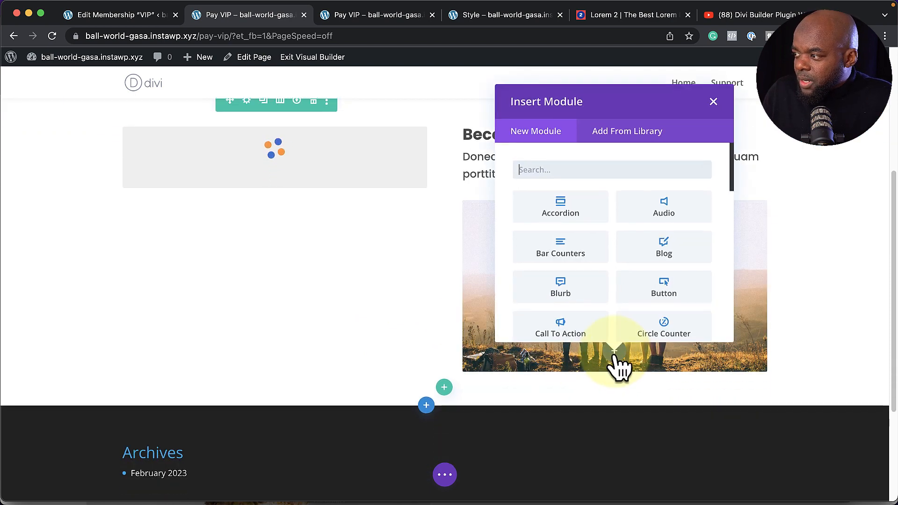
Insert a Testimonial module with the Testimonial #1 preset and replace the author name
text(tex)
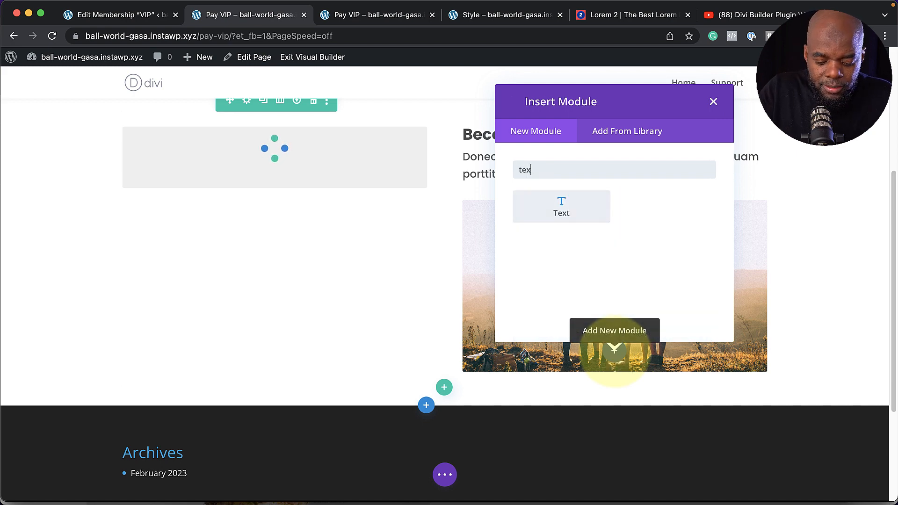
key(BackSpace)
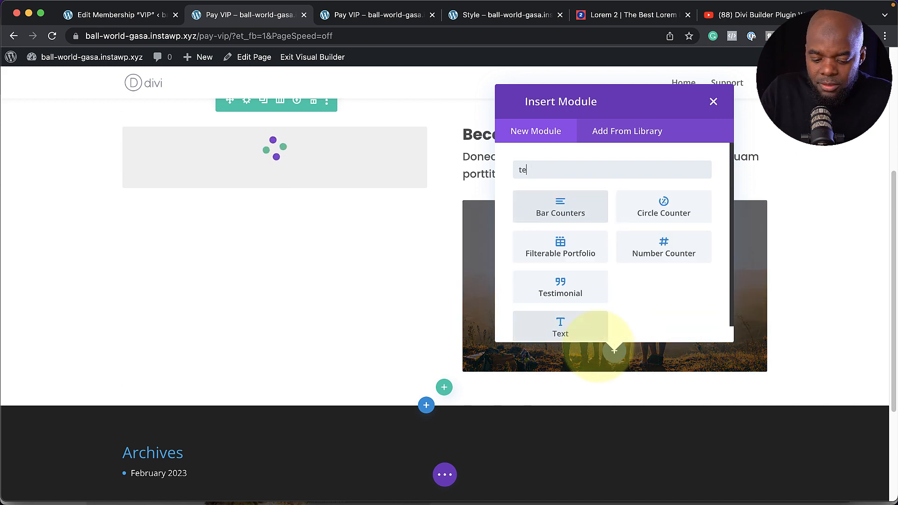
text(s)
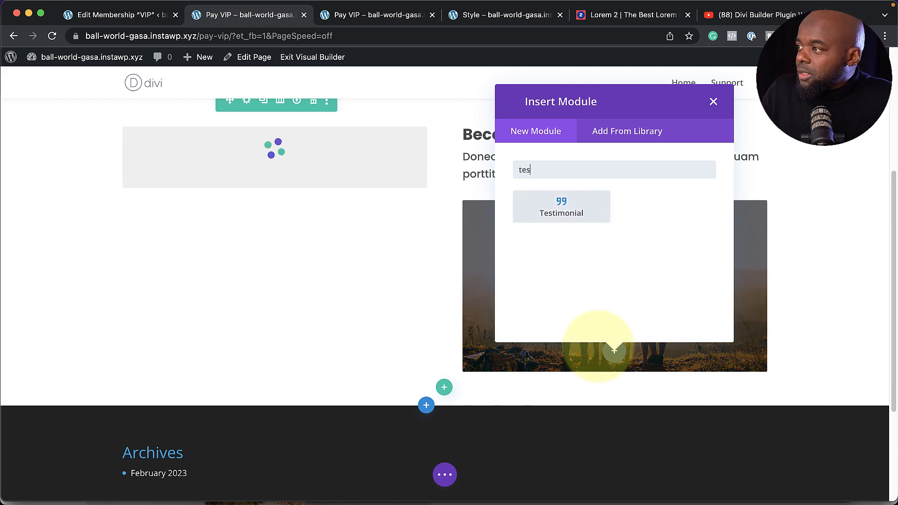
click(567, 210)
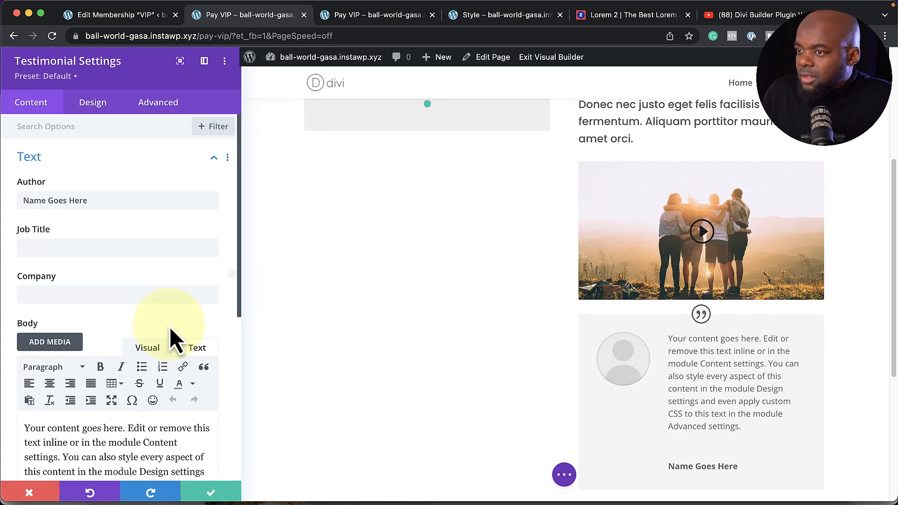
click(70, 80)
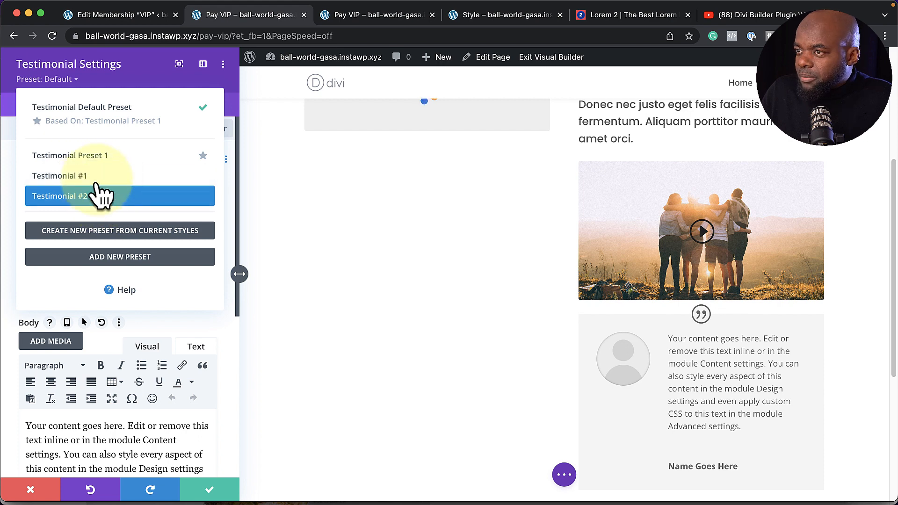
click(70, 176)
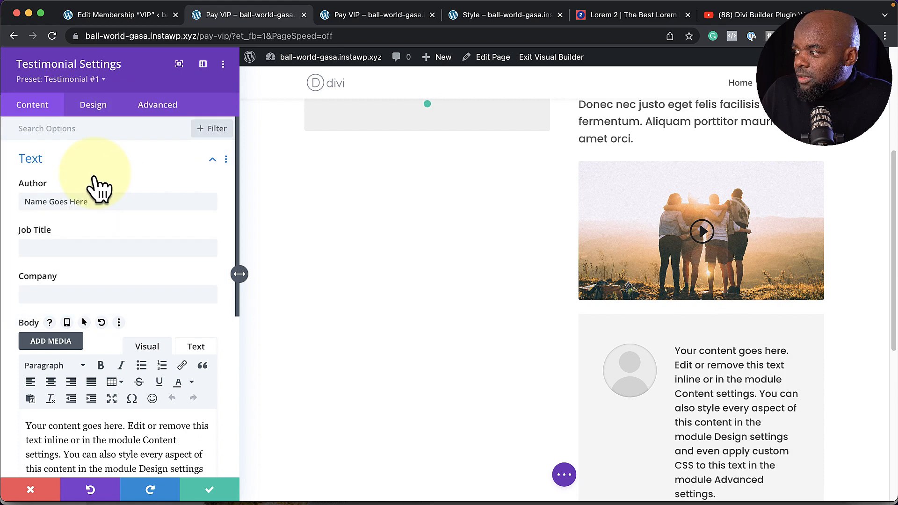
scroll(118, 306, down, 1)
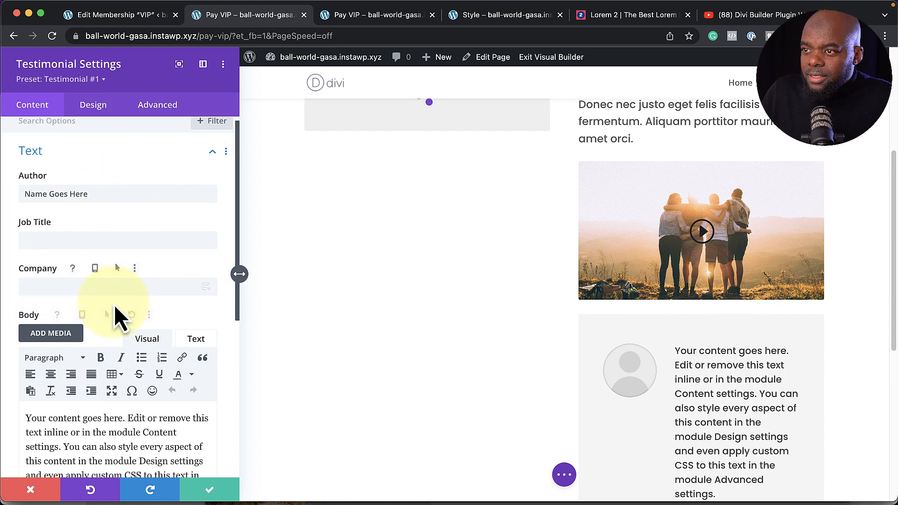
triple_click(94, 189)
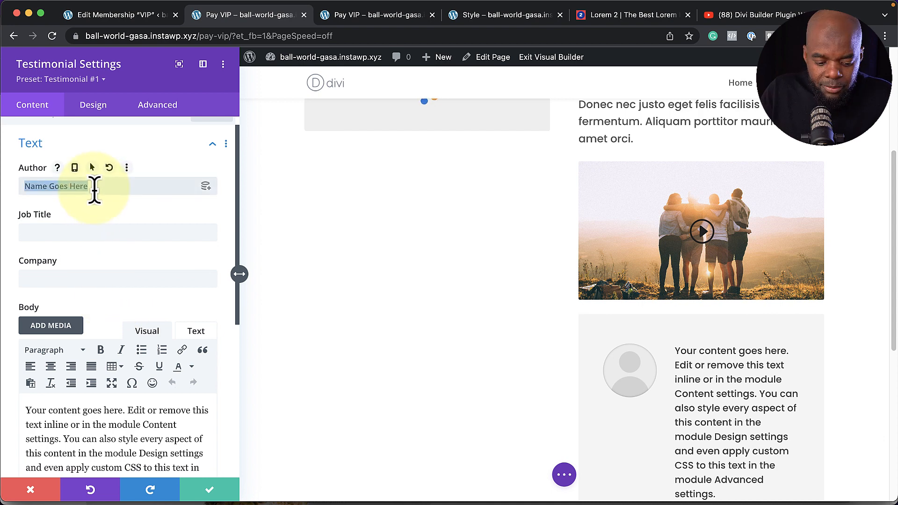
text(Abb)
Paste the Praesent dapibus body text, use the smiling woman's portrait as image, and save
scroll(175, 285, down, 5)
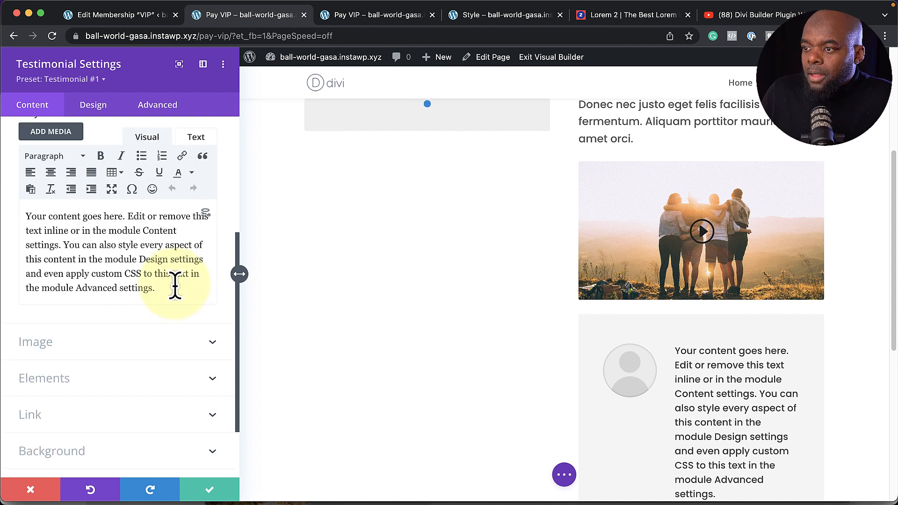
drag(167, 287, 1, 213)
key(super+v)
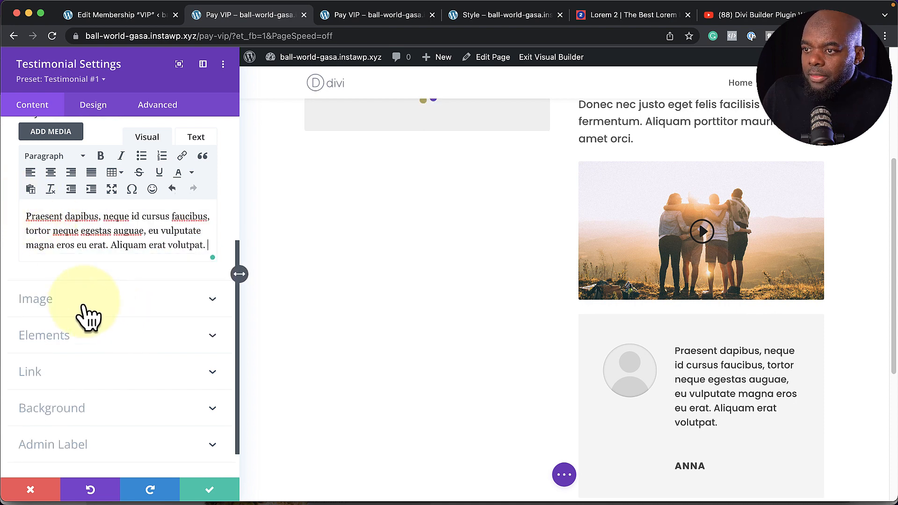
click(85, 304)
click(122, 210)
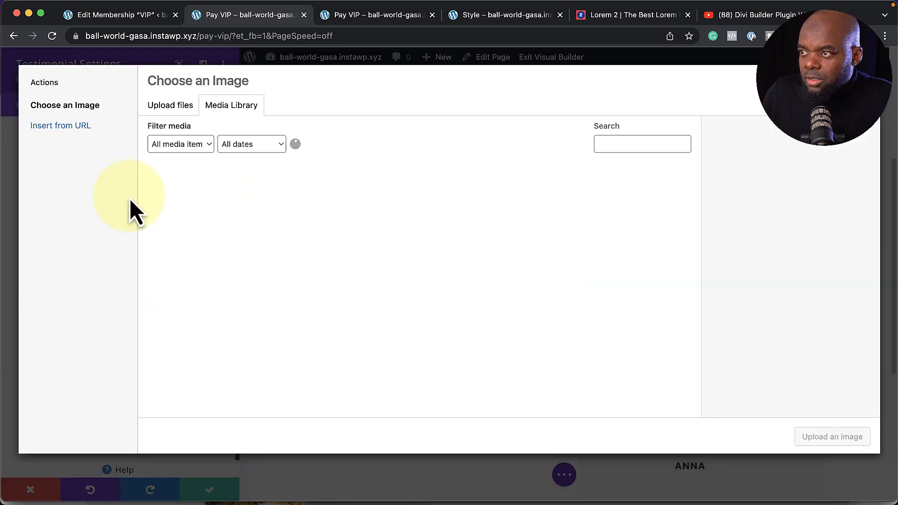
click(545, 220)
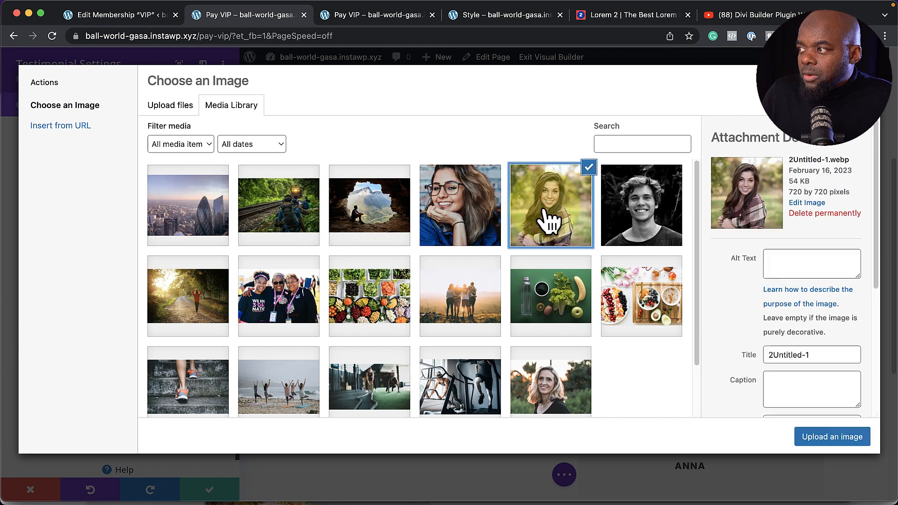
click(832, 436)
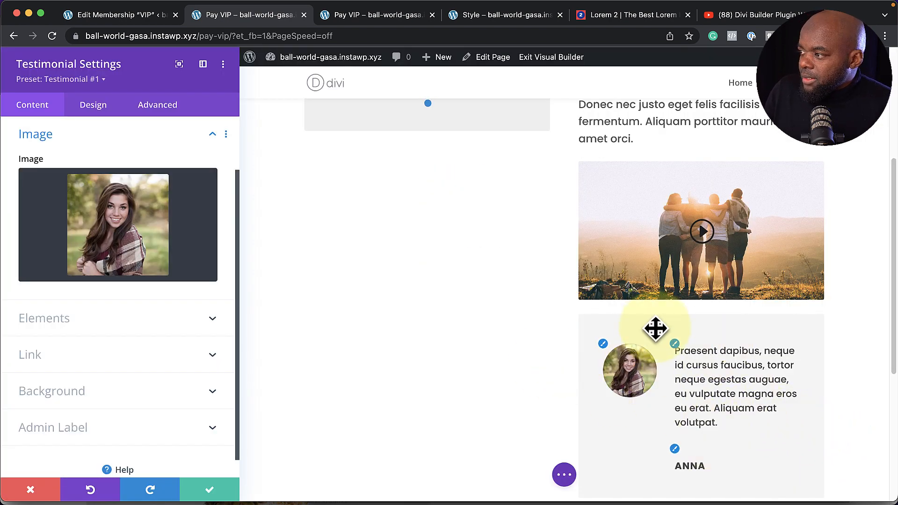
click(210, 491)
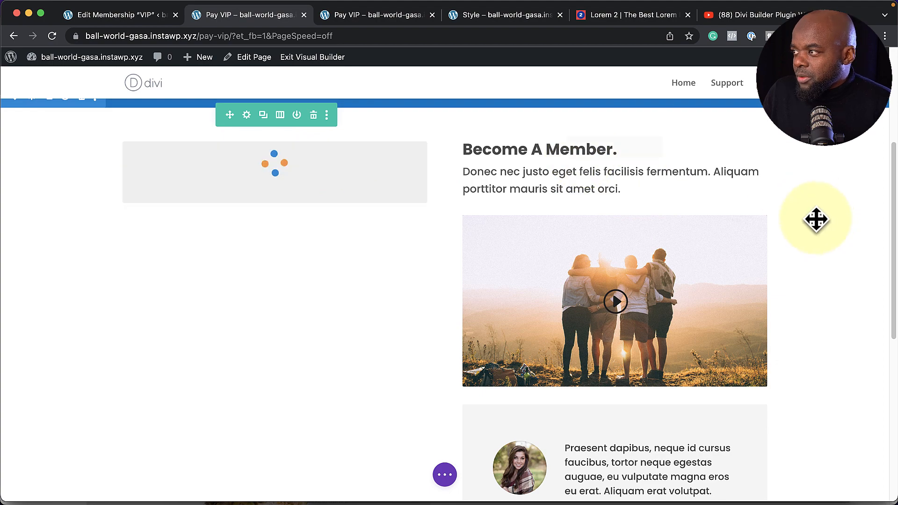
click(248, 115)
drag(70, 215, 67, 268)
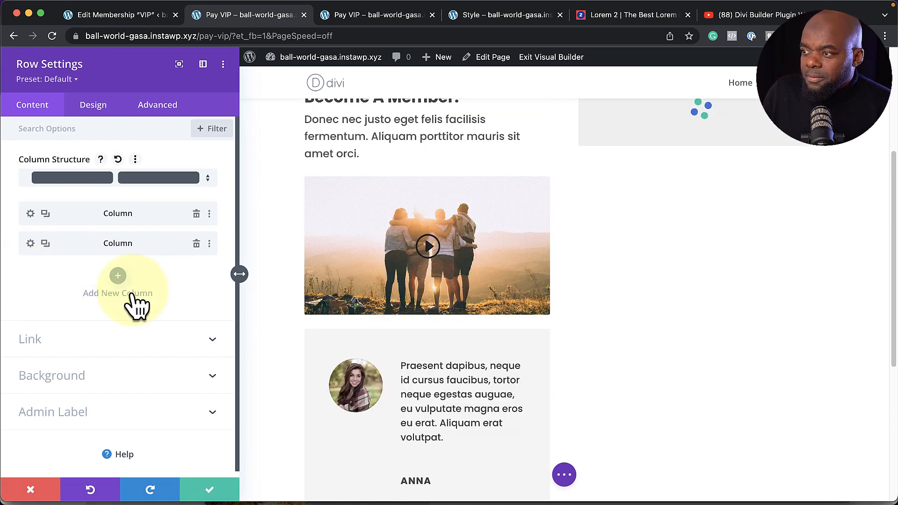
click(210, 492)
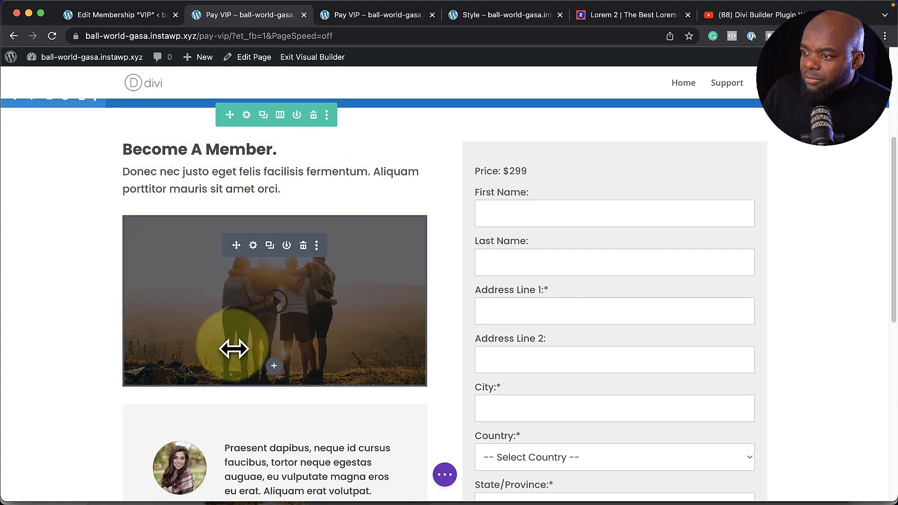
scroll(109, 360, down, 2)
scroll(110, 359, down, 1)
scroll(351, 379, down, 2)
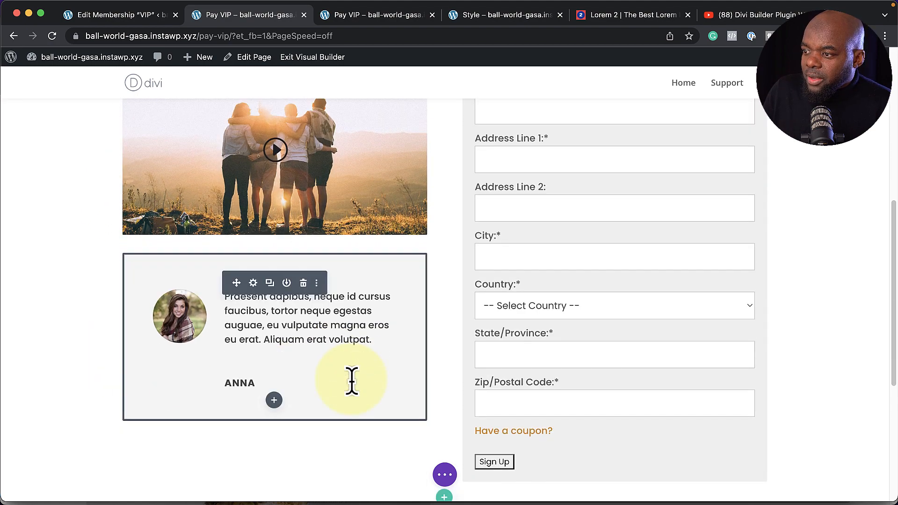
Add a Text module reading 'Testimonial' as Heading 4 with the Text preset, and save it
click(274, 401)
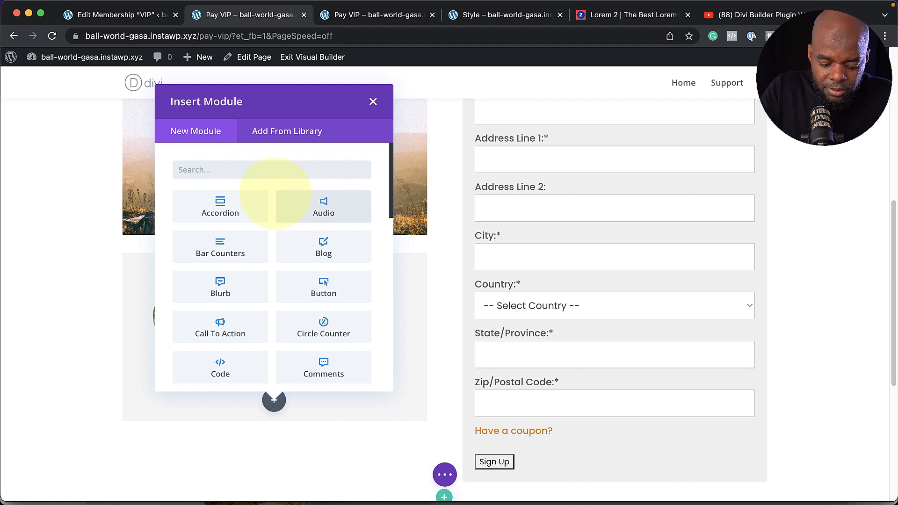
text(tex)
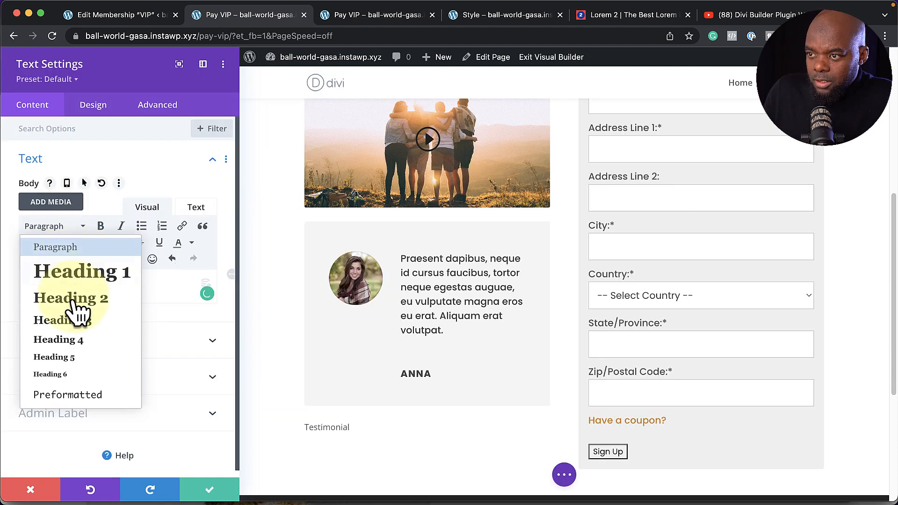
click(67, 341)
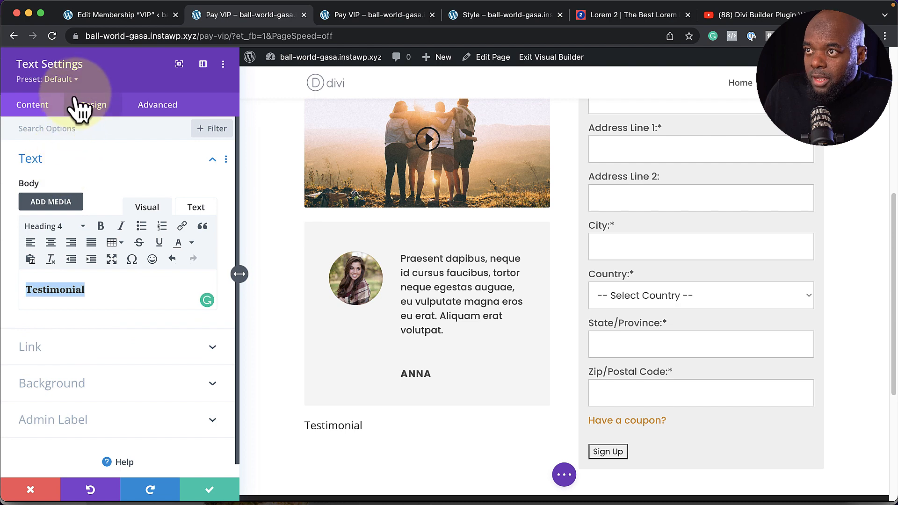
click(73, 79)
click(77, 177)
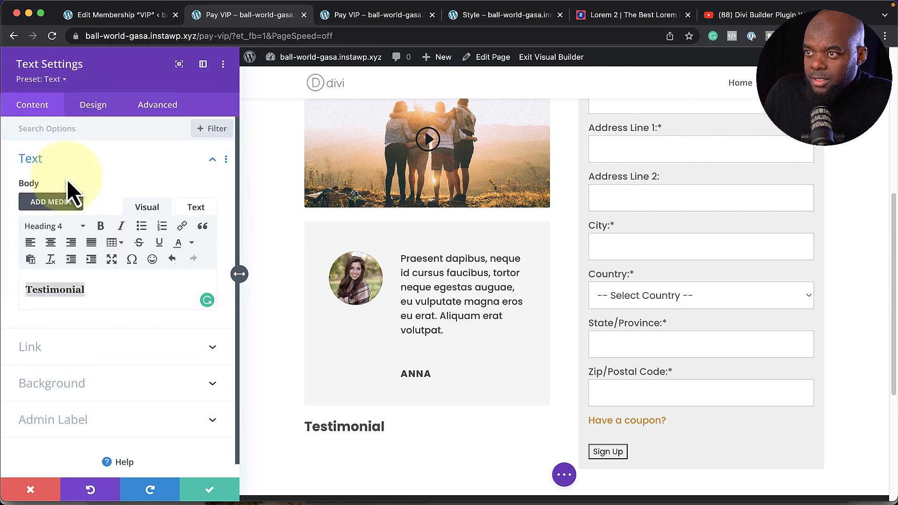
click(210, 491)
Move the Testimonial heading above the card, widening the gap below the video and tightening it above the card
mouse_move(136, 446)
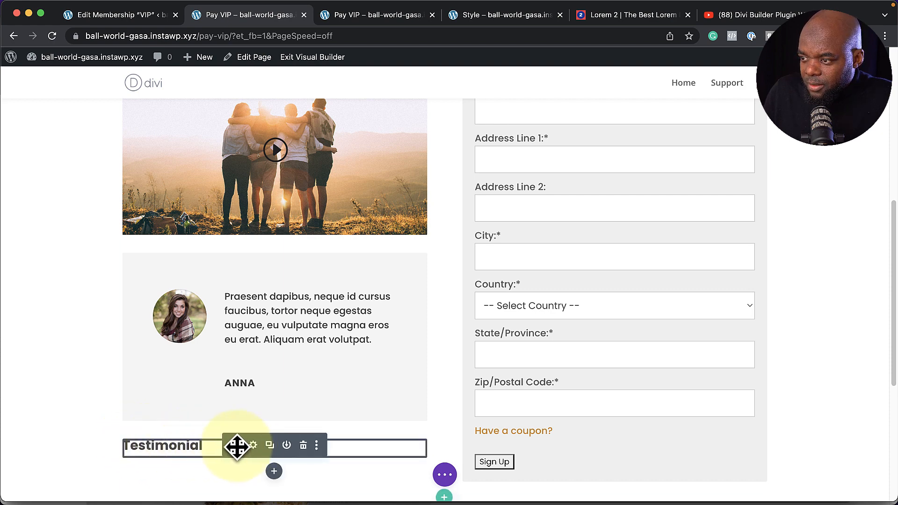
drag(236, 447, 228, 274)
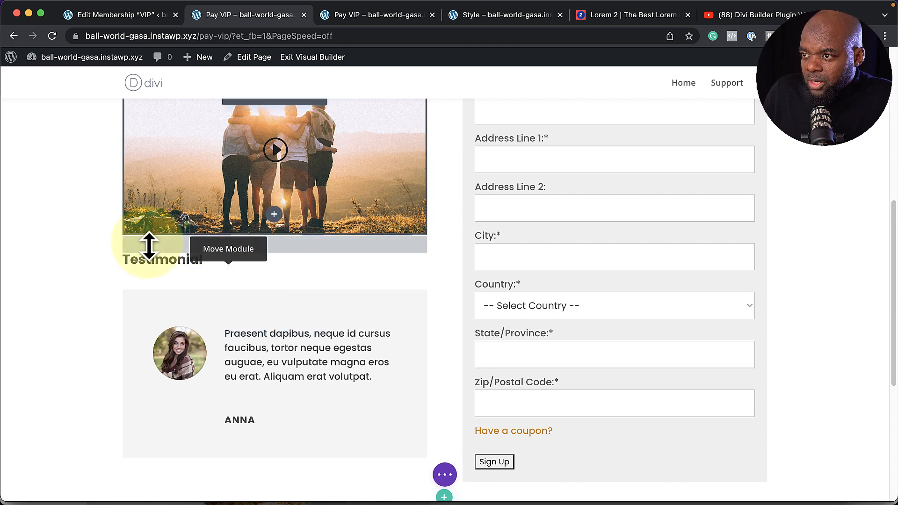
drag(150, 249, 152, 276)
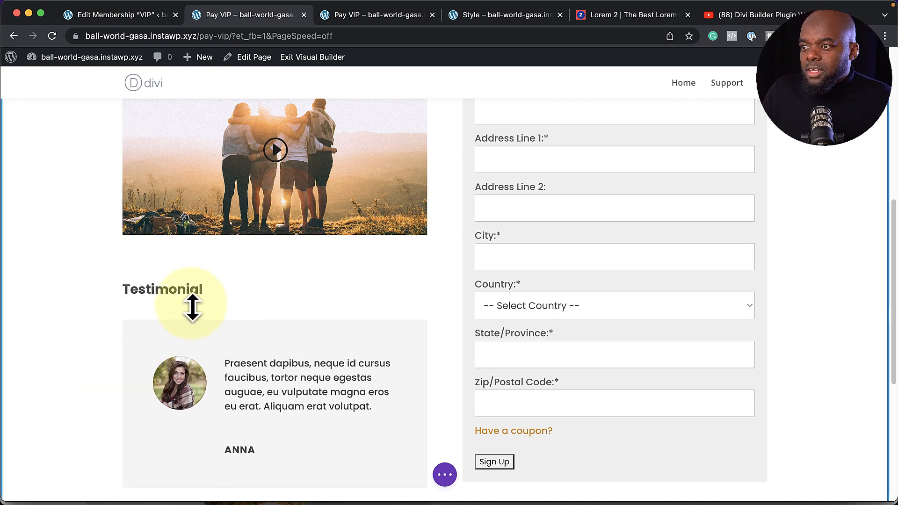
drag(168, 314, 85, 302)
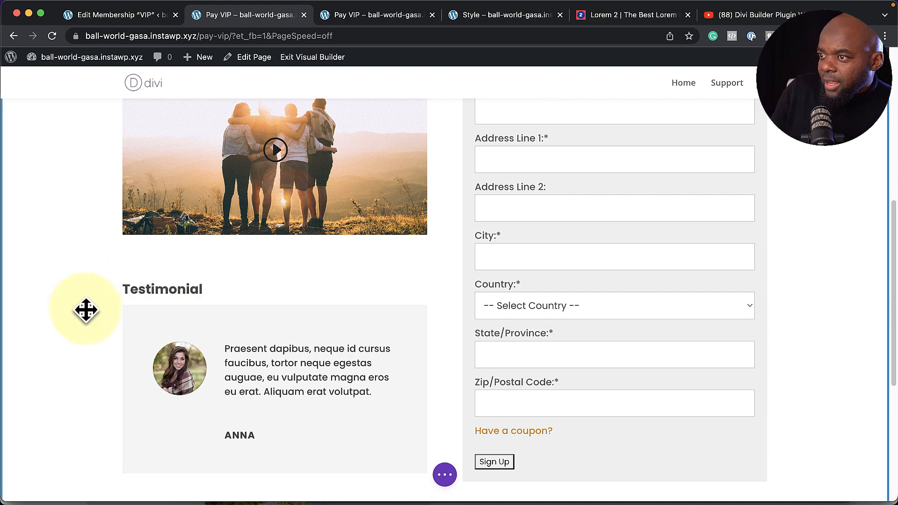
scroll(84, 309, up, 7)
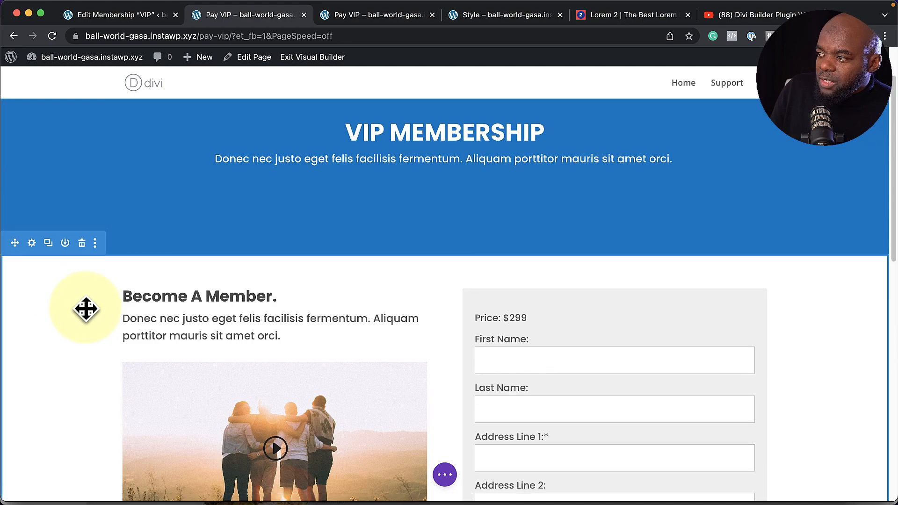
scroll(86, 307, down, 4)
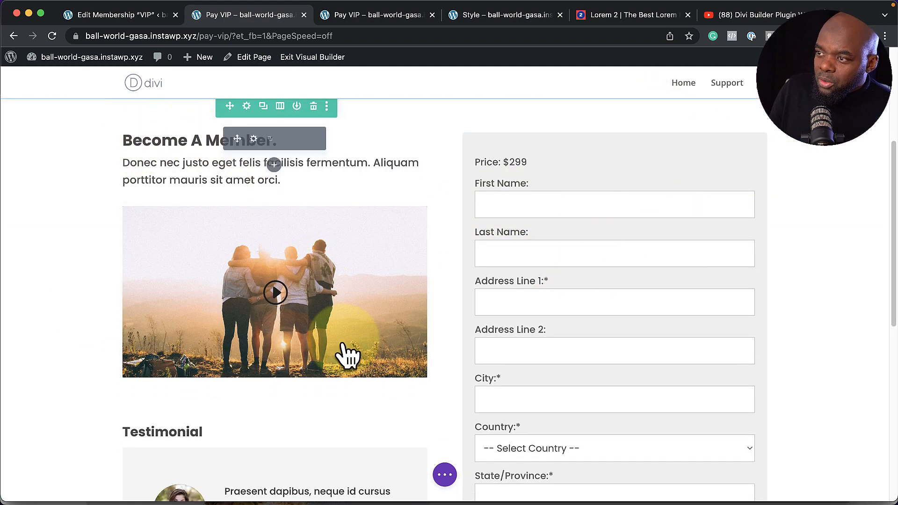
scroll(177, 384, down, 3)
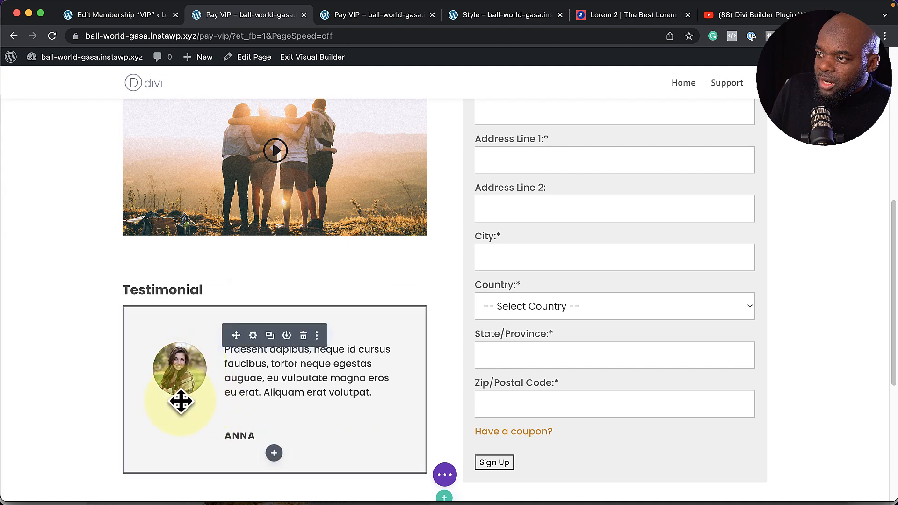
scroll(415, 389, down, 4)
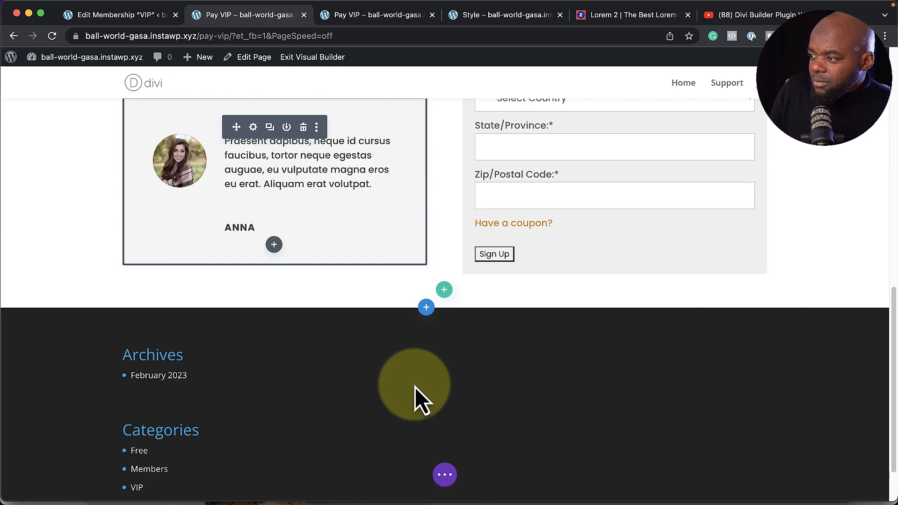
Add a regular section with a single-column row and a Text module below the membership content
click(426, 309)
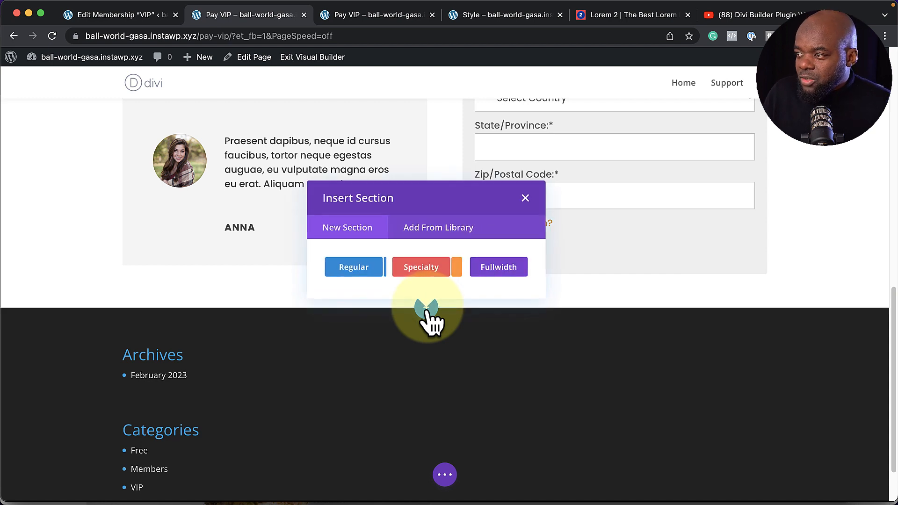
click(362, 273)
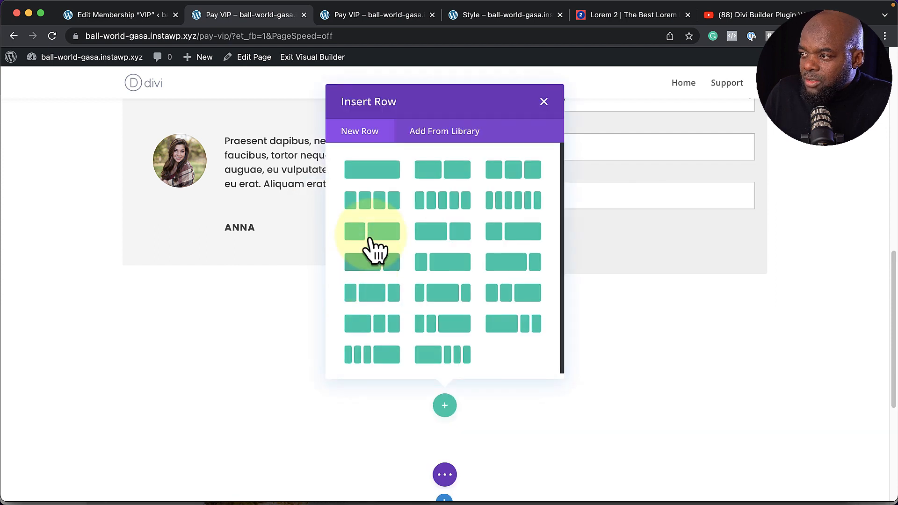
click(388, 185)
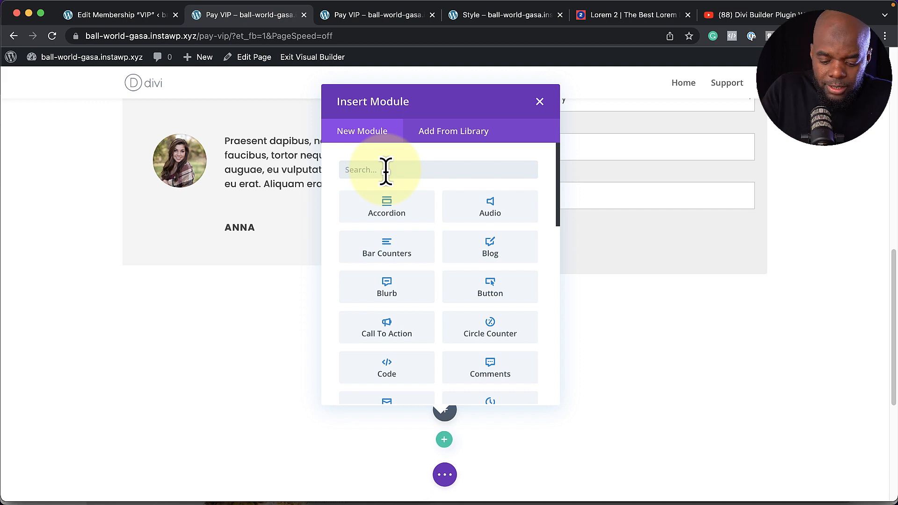
text(text)
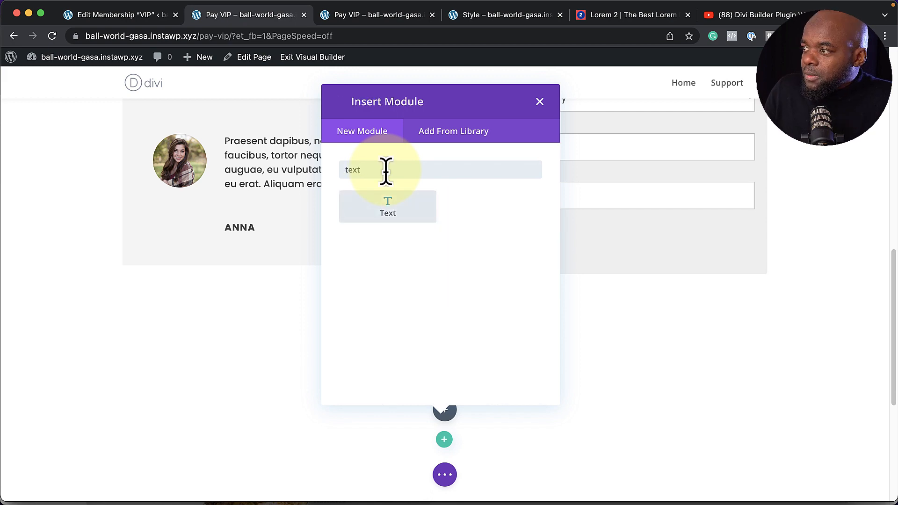
click(396, 214)
Replace the placeholder with the pasted Praesent dapibus paragraph under a 'FAQs' Heading 3
triple_click(94, 282)
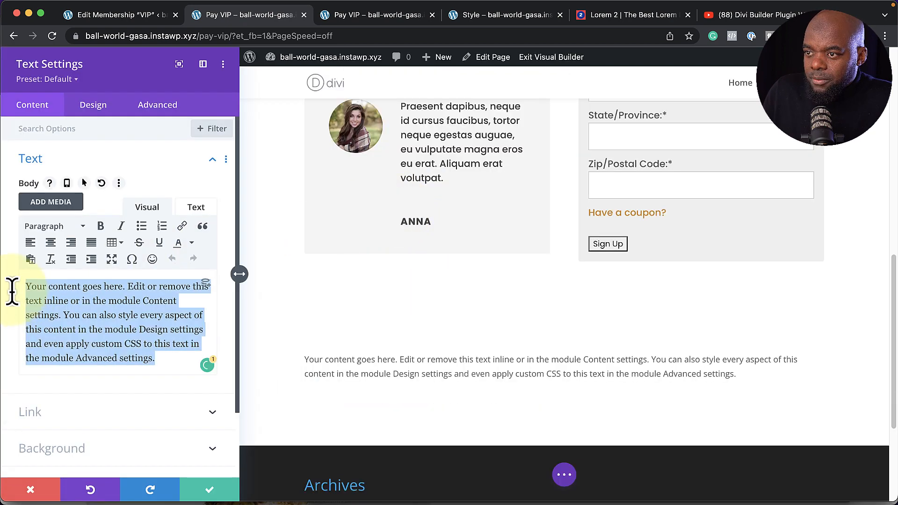
click(36, 323)
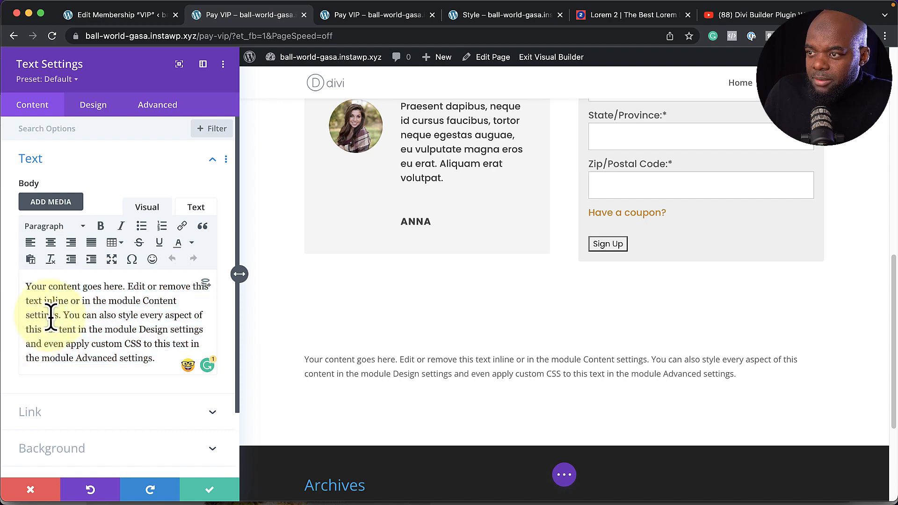
key(super+a)
key(super+v)
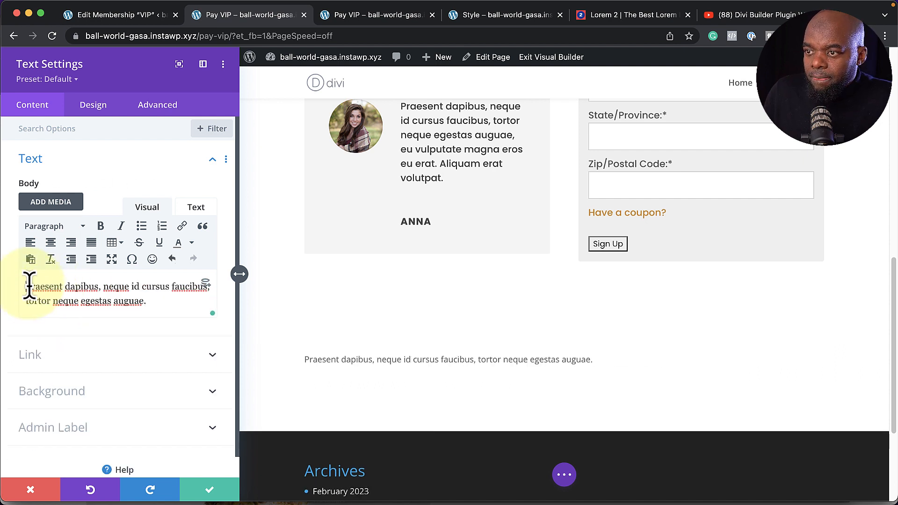
key(Return)
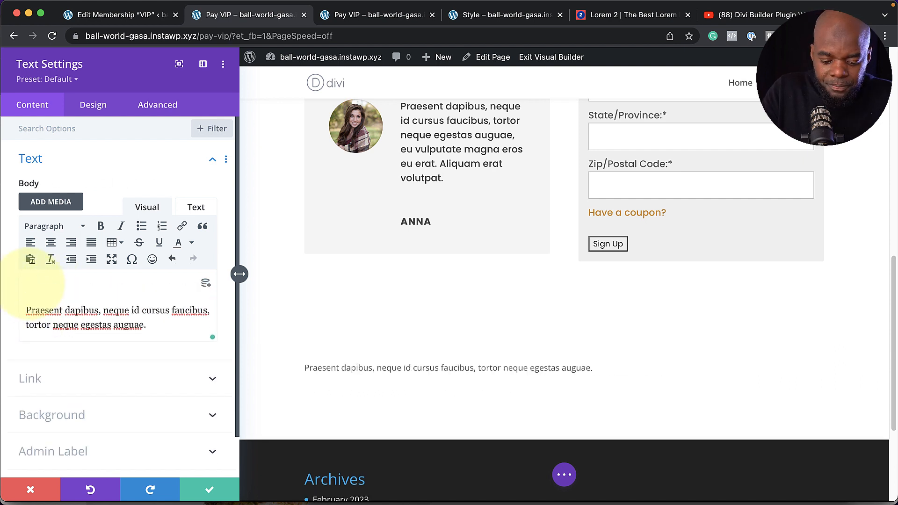
text(FAQs)
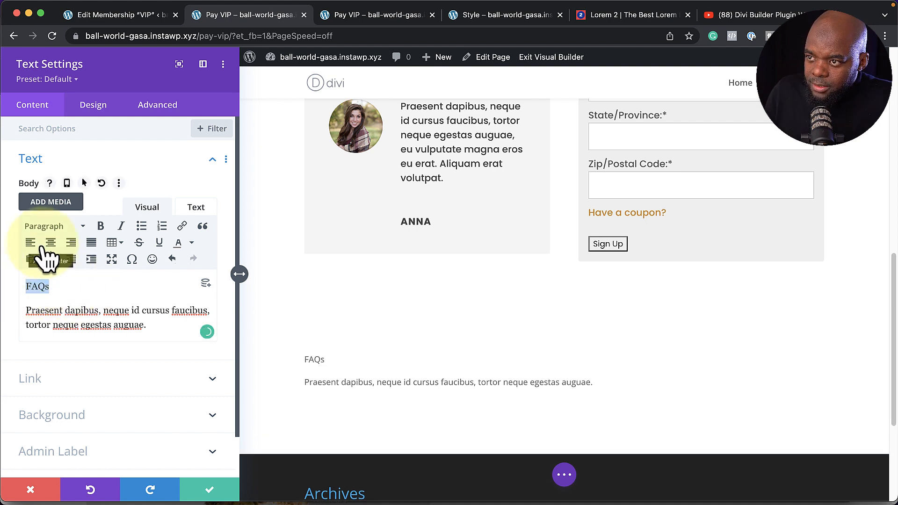
click(65, 227)
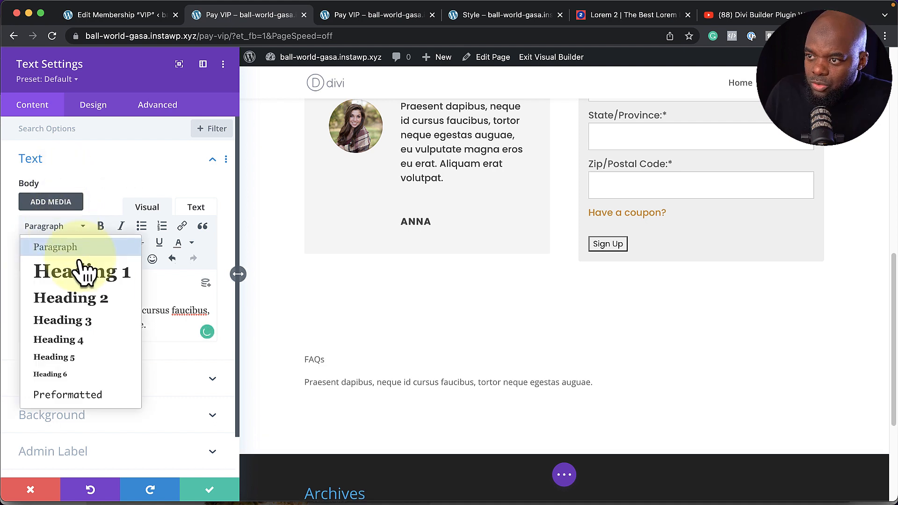
click(85, 323)
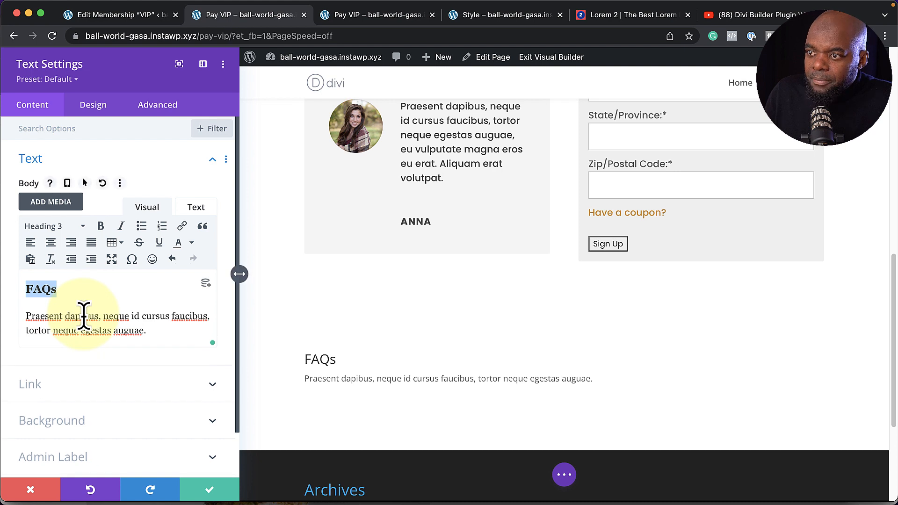
Centre the FAQs heading and paragraph and apply the Text style preset
drag(150, 335, 19, 286)
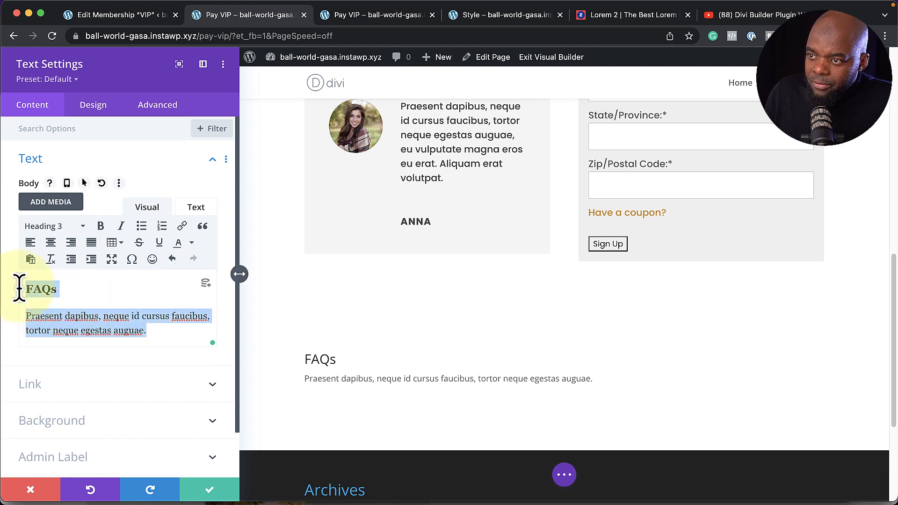
click(50, 243)
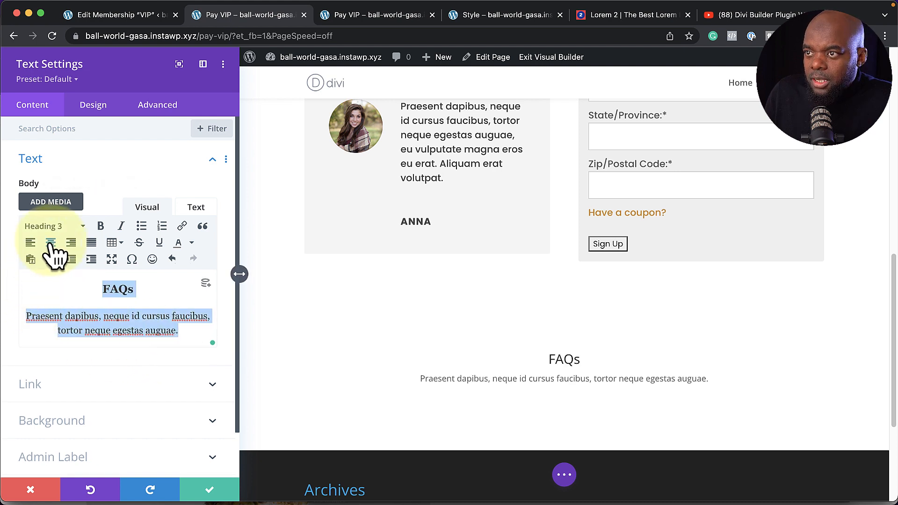
click(61, 80)
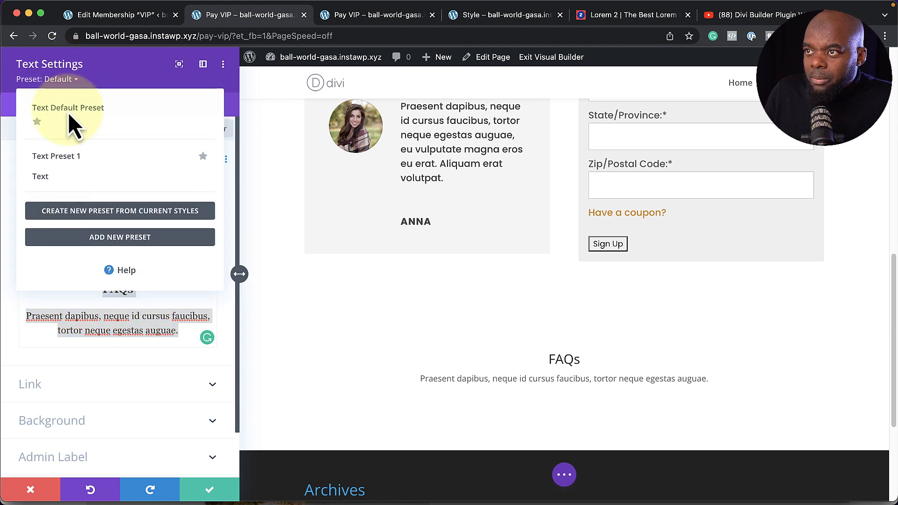
click(60, 177)
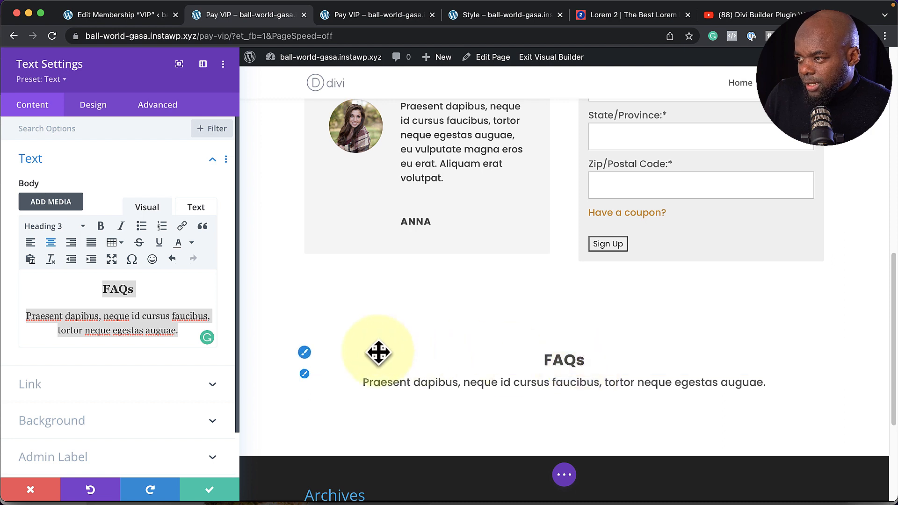
Set the Heading 3 and paragraph text colours to white, then save the module
click(305, 353)
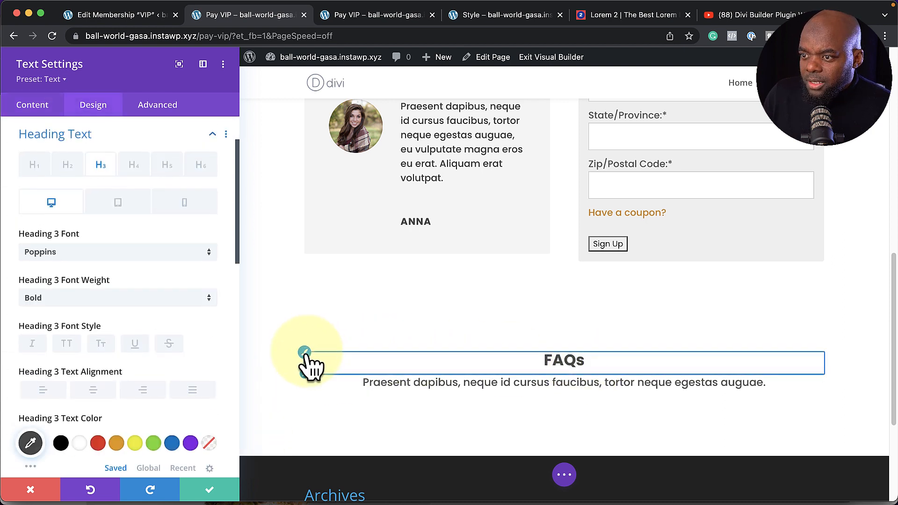
click(79, 443)
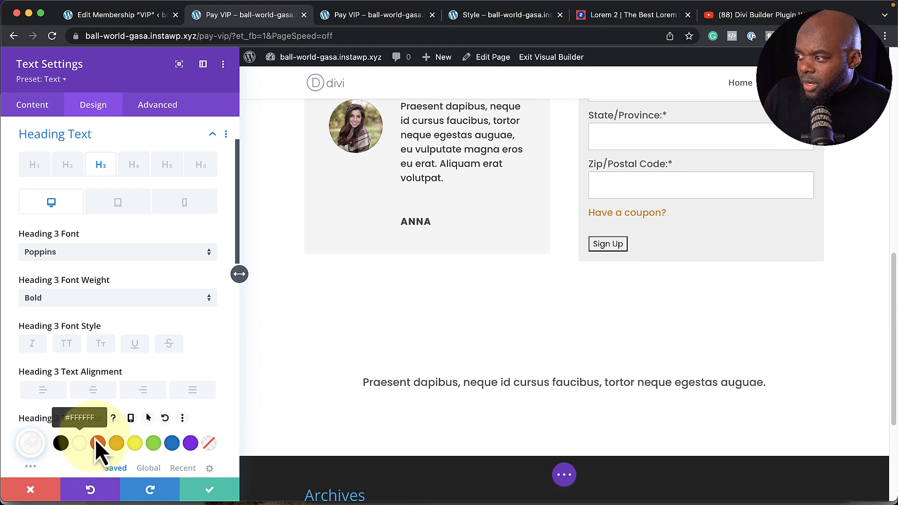
click(305, 375)
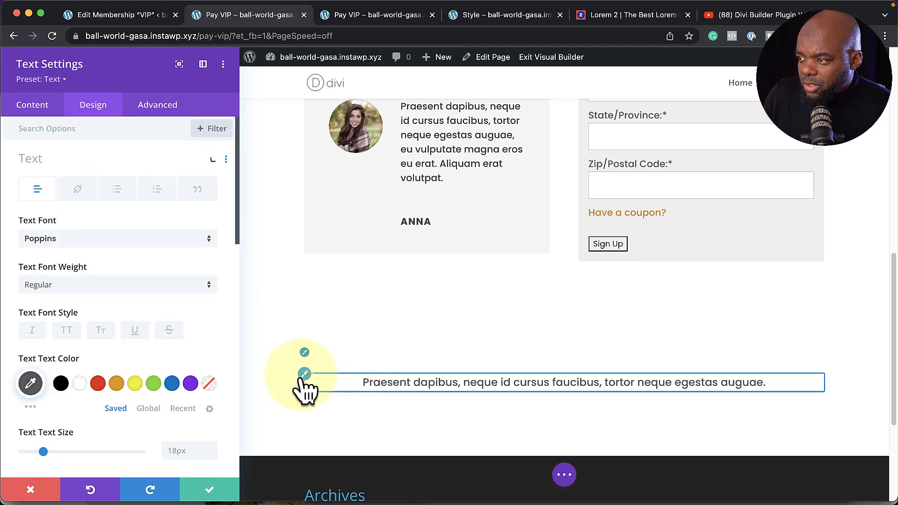
click(80, 383)
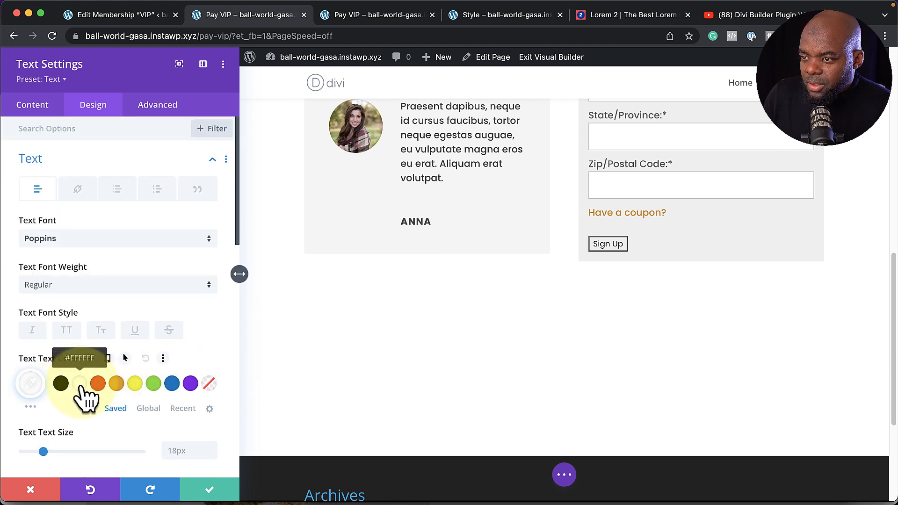
click(209, 491)
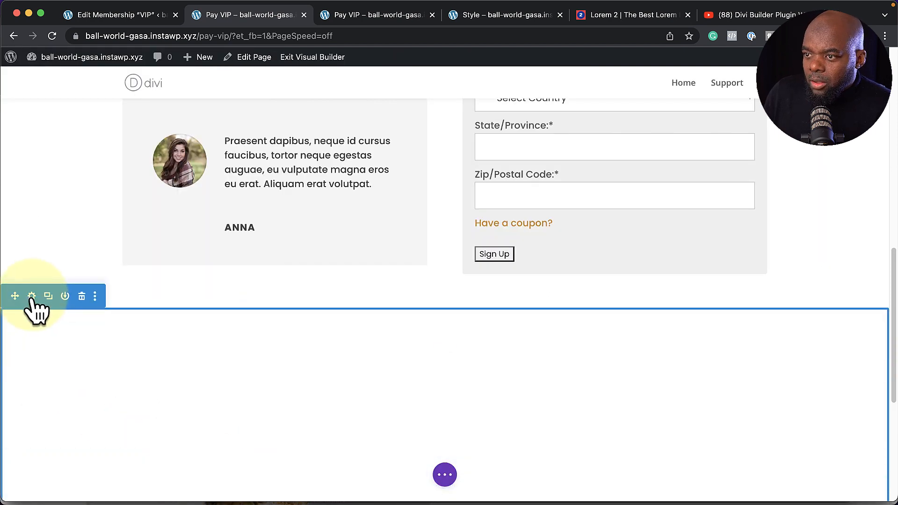
Set the FAQs section background from black to dark grey #303030 and save the section settings
click(31, 298)
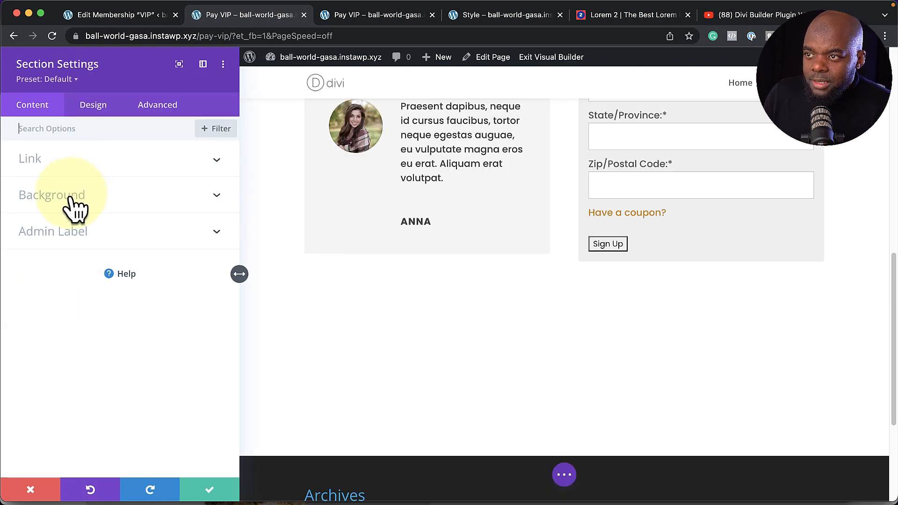
click(75, 206)
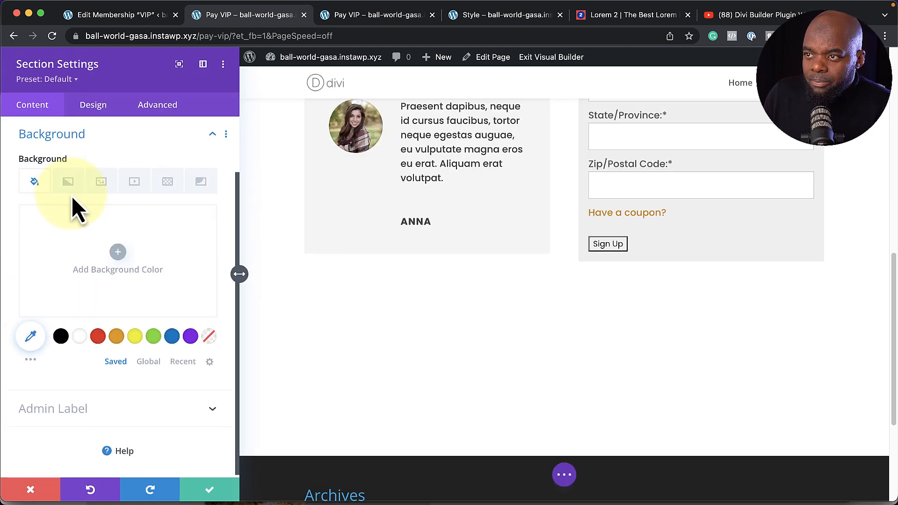
click(61, 336)
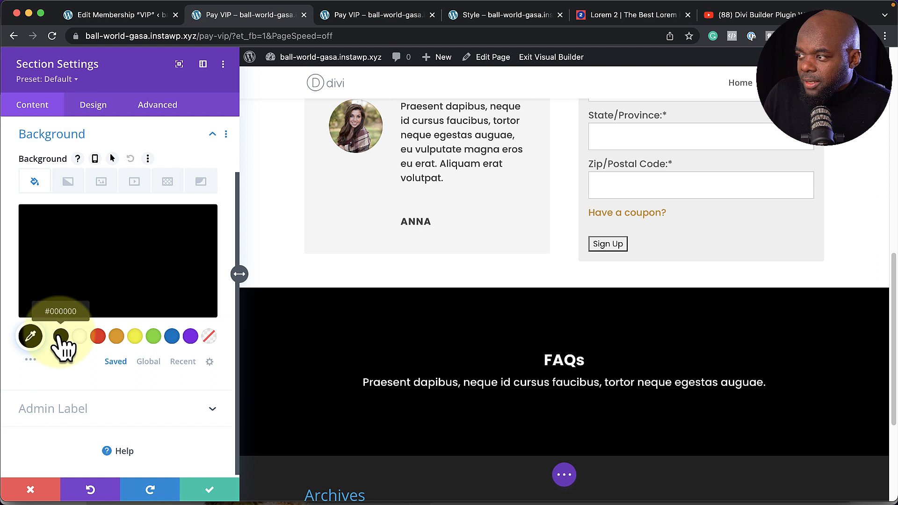
click(28, 306)
mouse_move(24, 316)
mouse_down()
mouse_move(13, 293)
mouse_move(10, 305)
mouse_up()
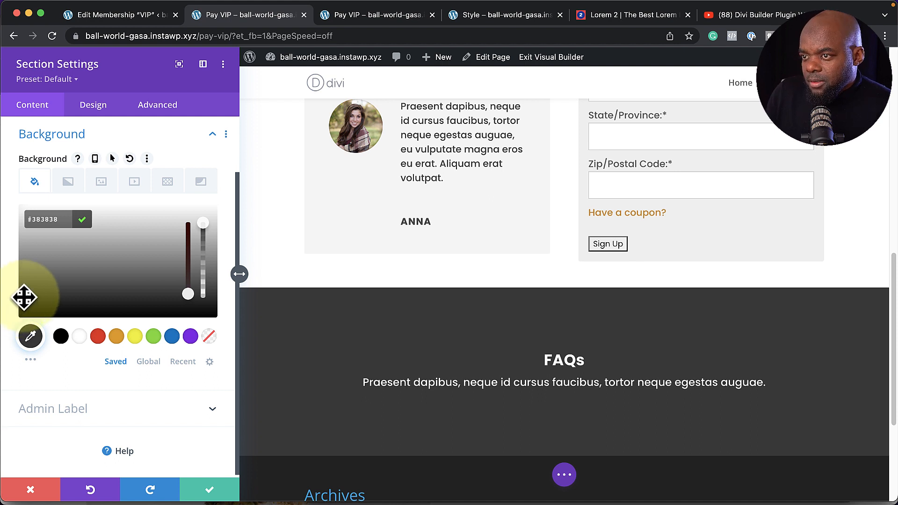
drag(22, 297, 21, 301)
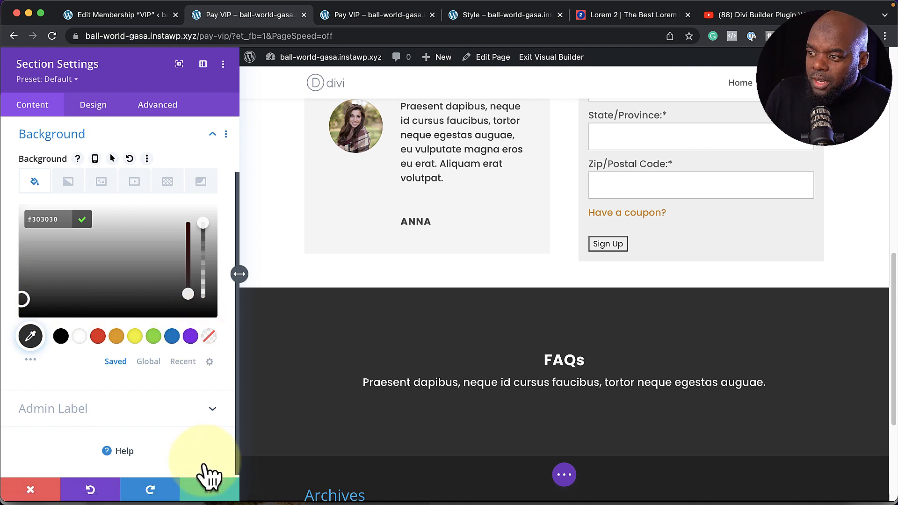
click(214, 489)
scroll(580, 339, down, 3)
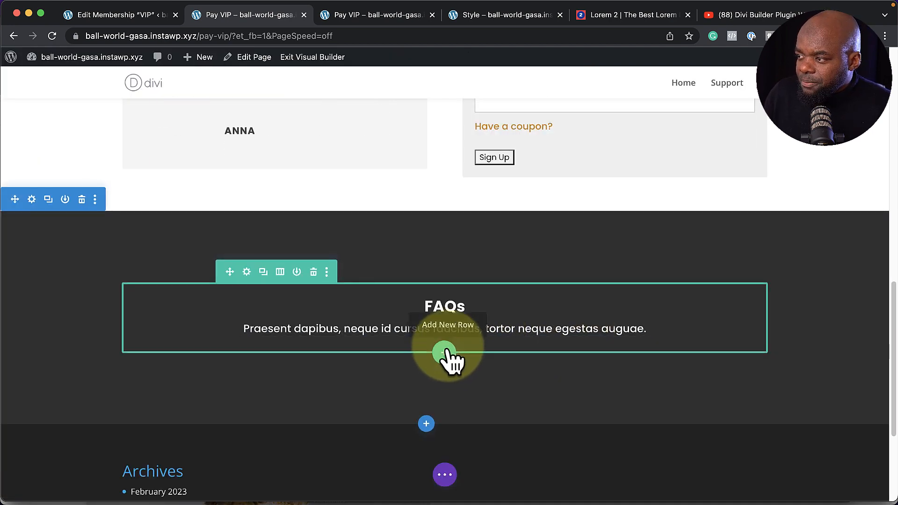
Insert an Accordion under the FAQs text, trying Accordion #2 before settling on the light Accordion #1 preset
click(445, 332)
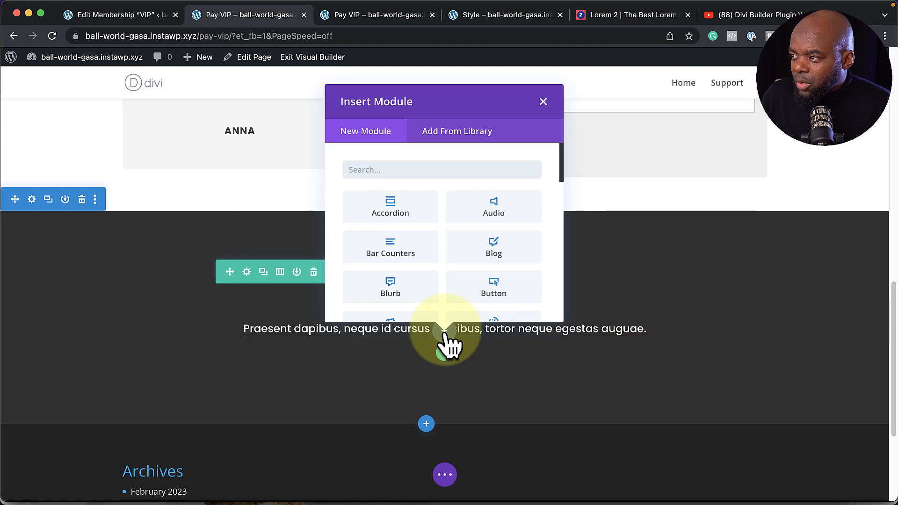
click(421, 219)
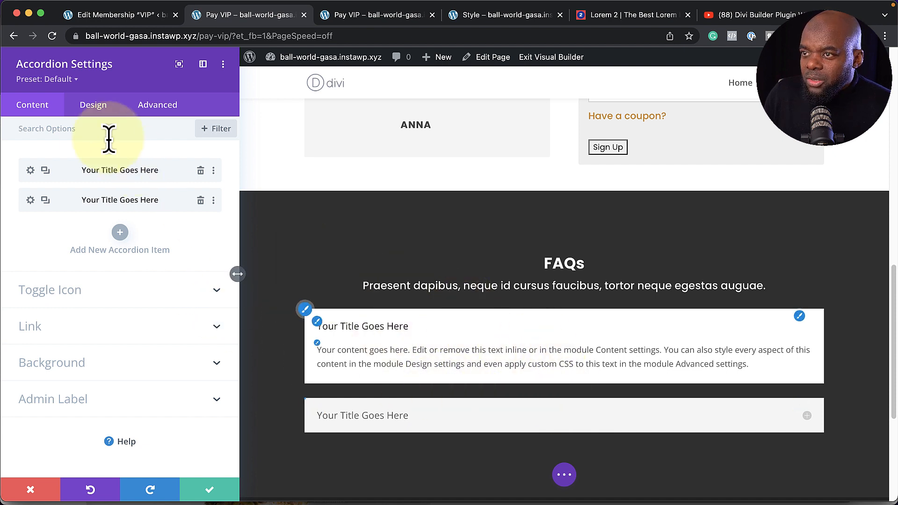
click(70, 80)
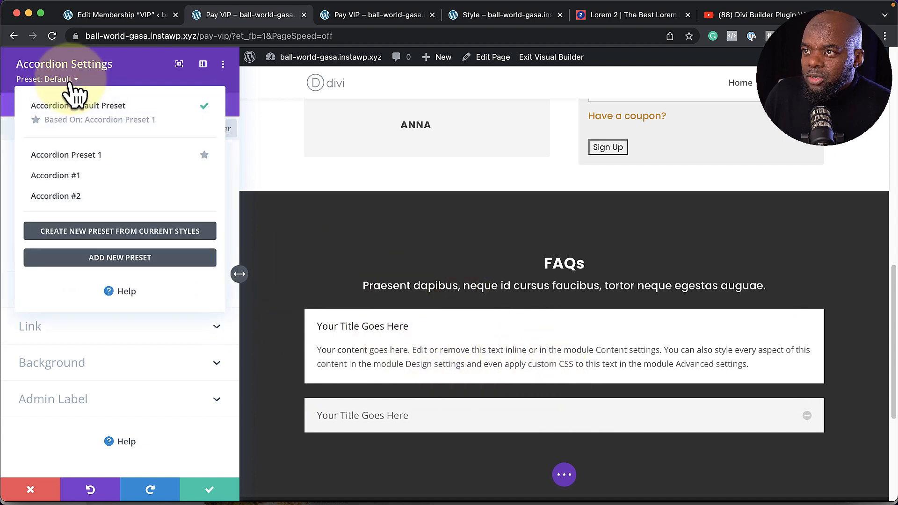
click(96, 180)
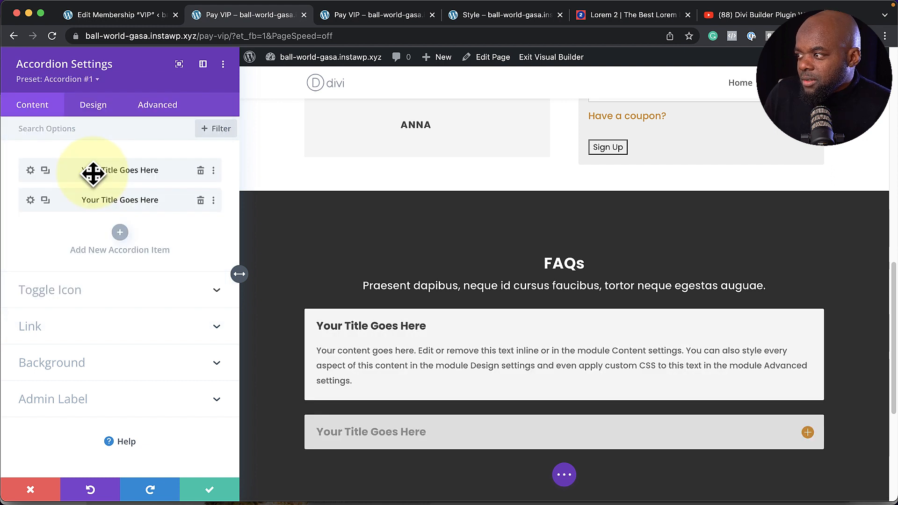
click(95, 81)
click(96, 200)
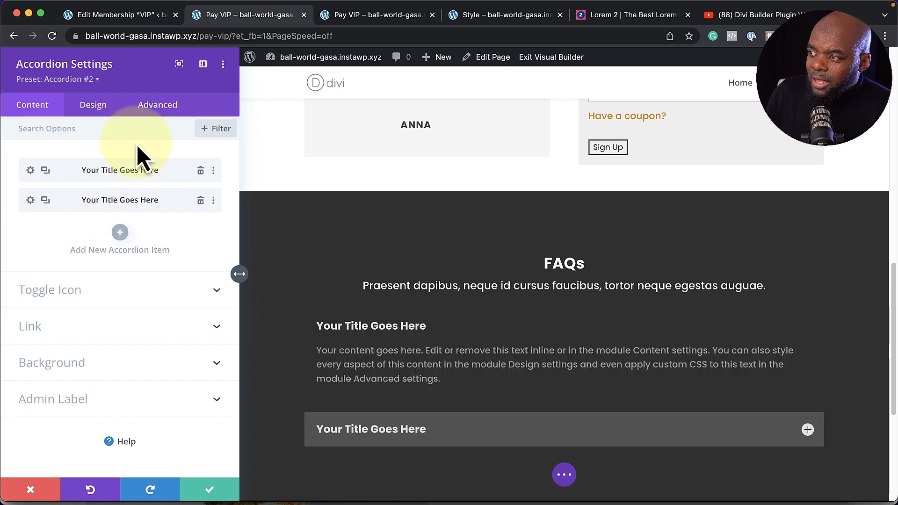
click(87, 80)
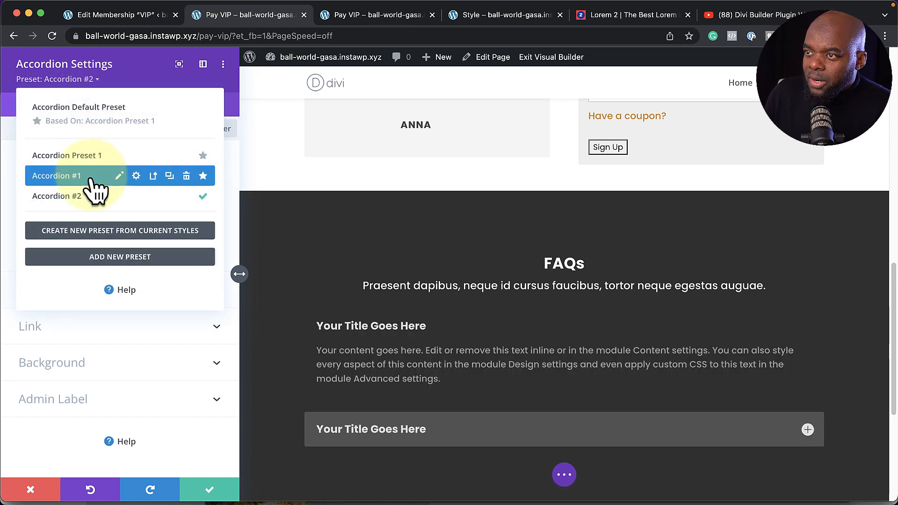
click(93, 180)
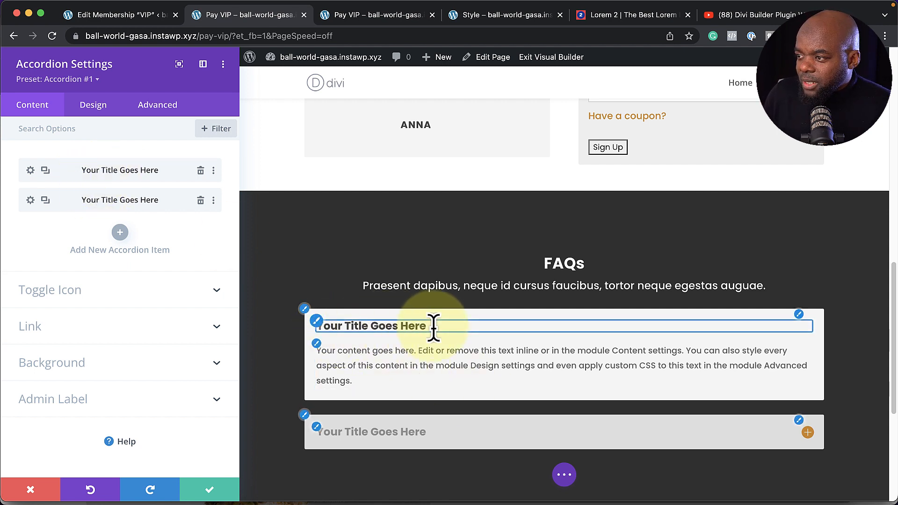
Duplicate accordion items to make four in total and save the accordion
click(46, 200)
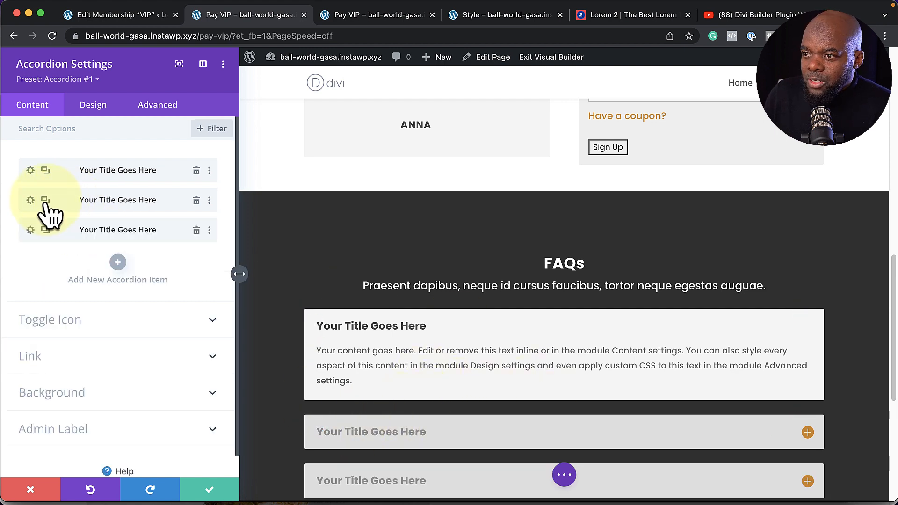
click(45, 200)
scroll(690, 391, down, 4)
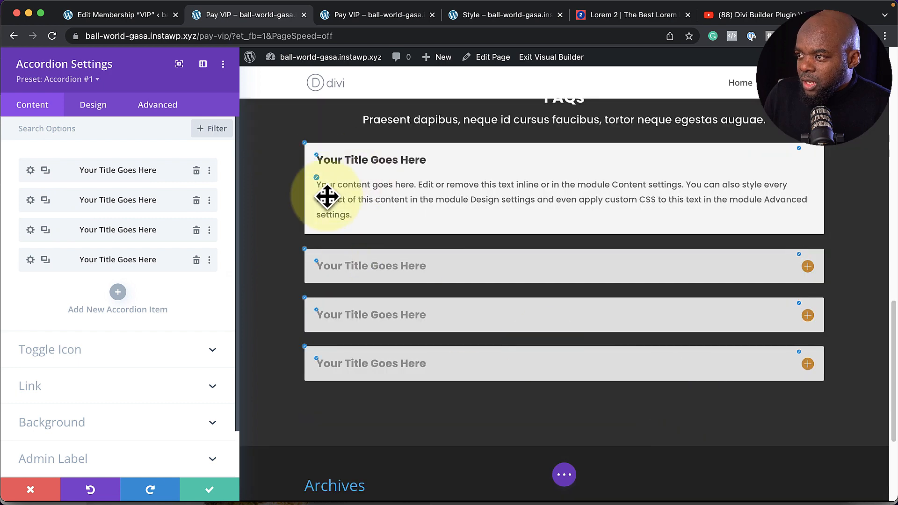
click(212, 489)
Save the Pay VIP page with Cmd+S and switch to the Edit Membership "VIP" tab
scroll(733, 391, up, 5)
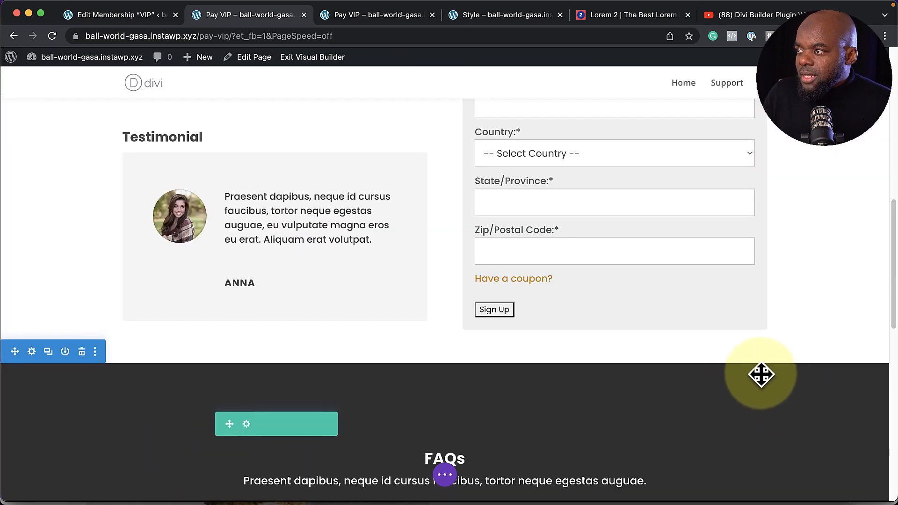
scroll(749, 370, up, 2)
scroll(758, 295, up, 10)
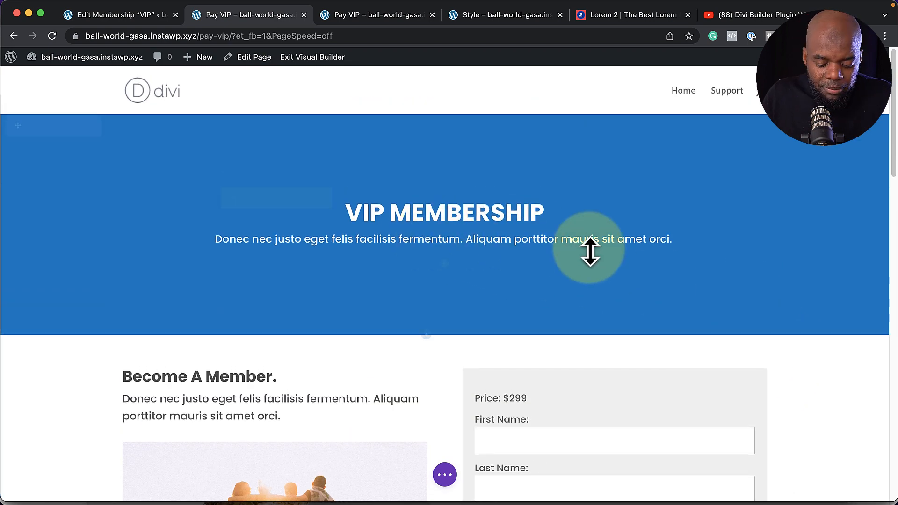
key(super+s)
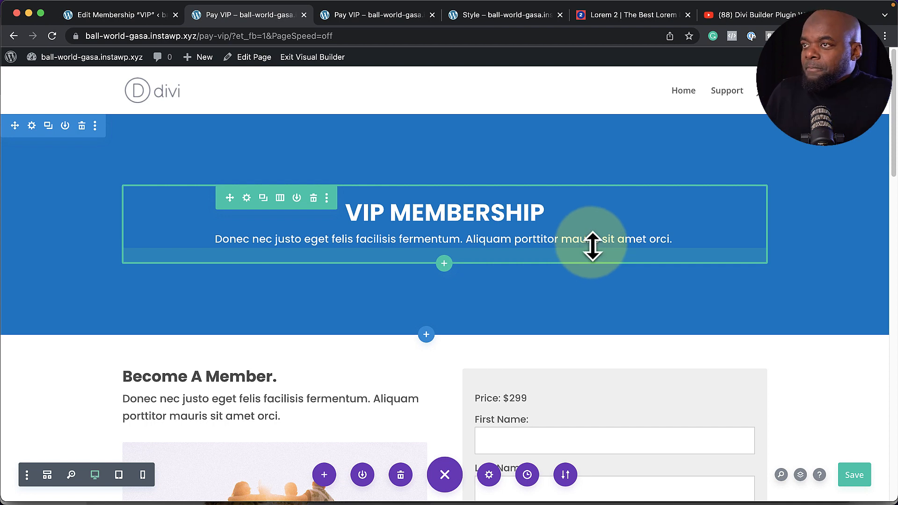
click(121, 15)
Open the Dashboard page from All Pages and choose Build From Scratch in the Divi builder
mouse_move(56, 89)
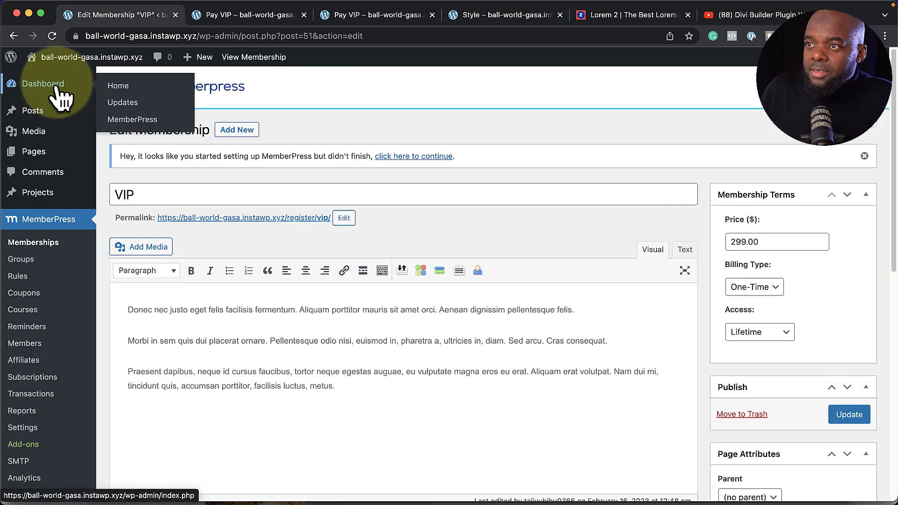
mouse_move(42, 154)
click(117, 154)
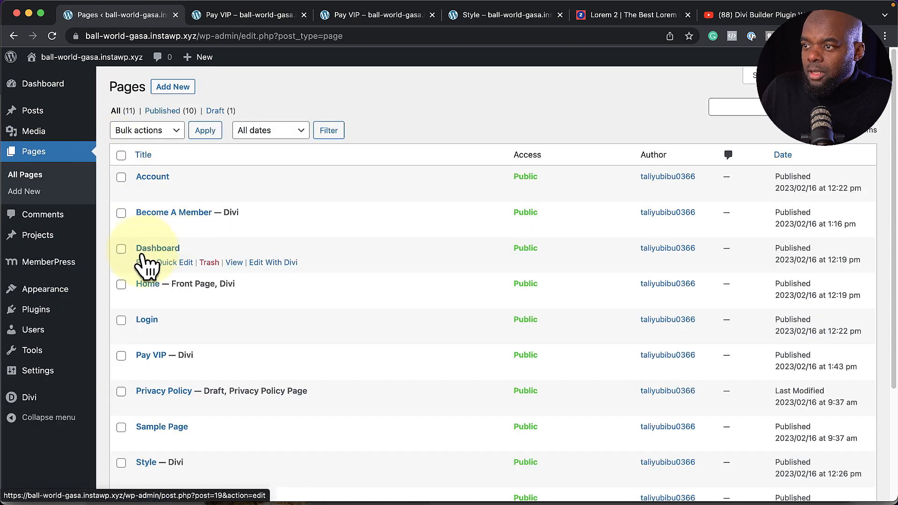
click(143, 262)
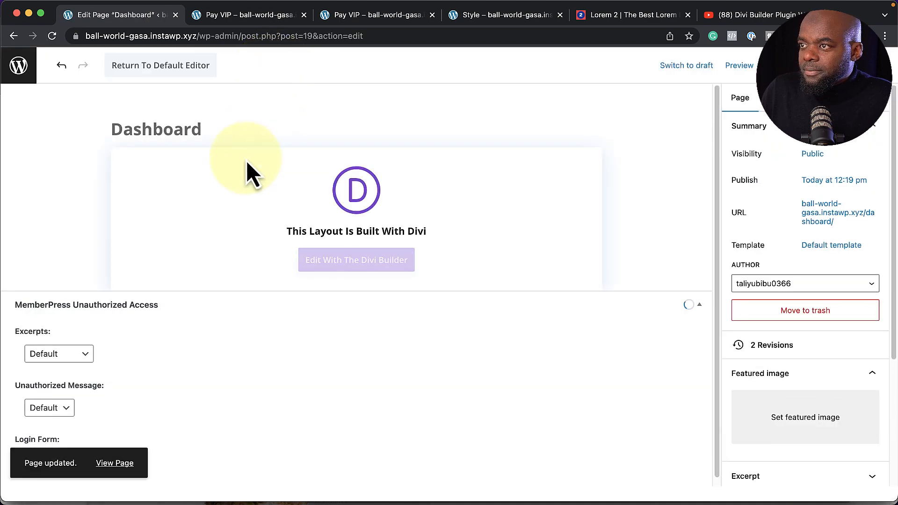
click(222, 310)
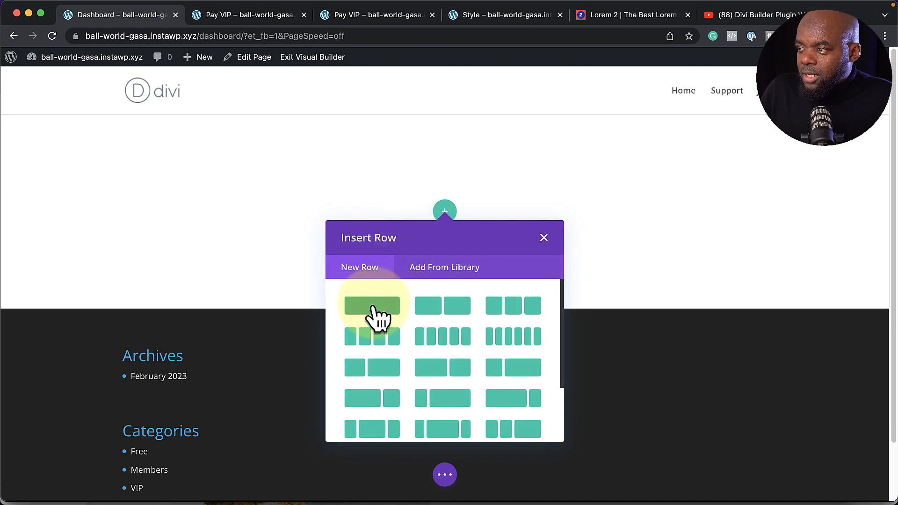
Add a full-width single-column row with a Blog module set to show 6 posts
click(377, 311)
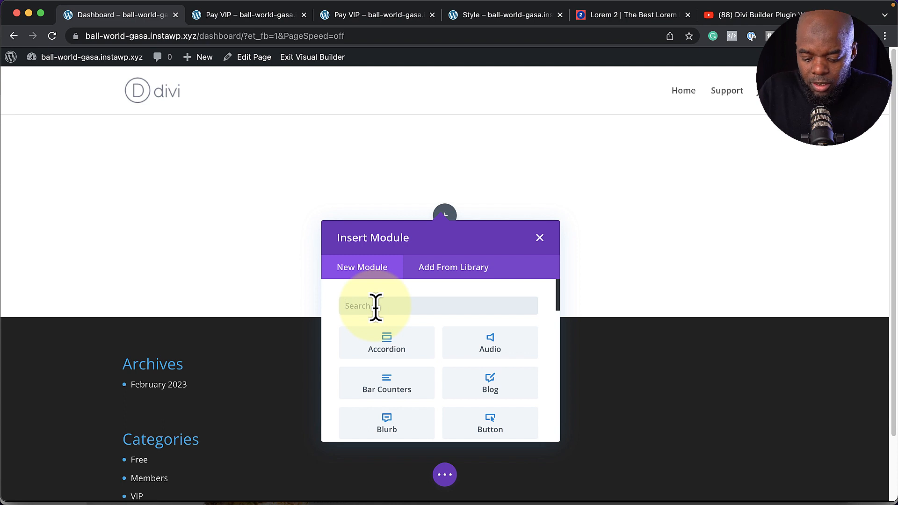
text(blo)
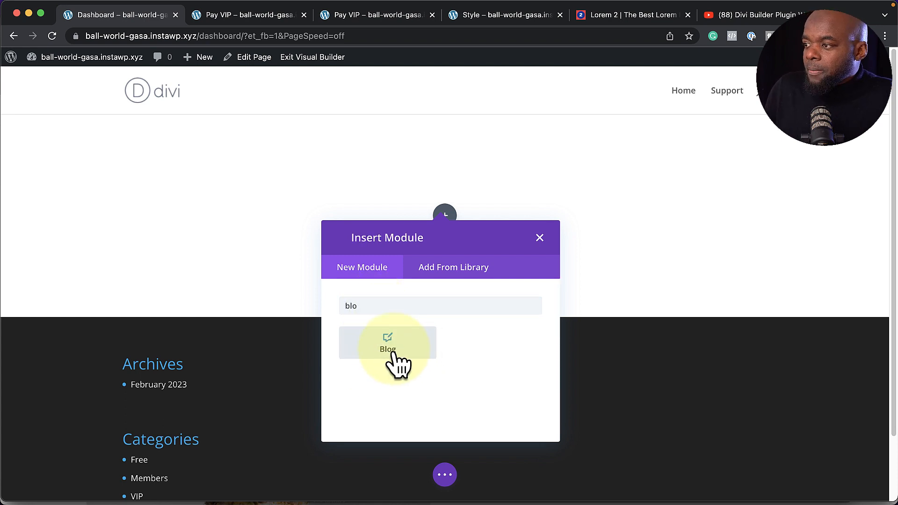
click(392, 354)
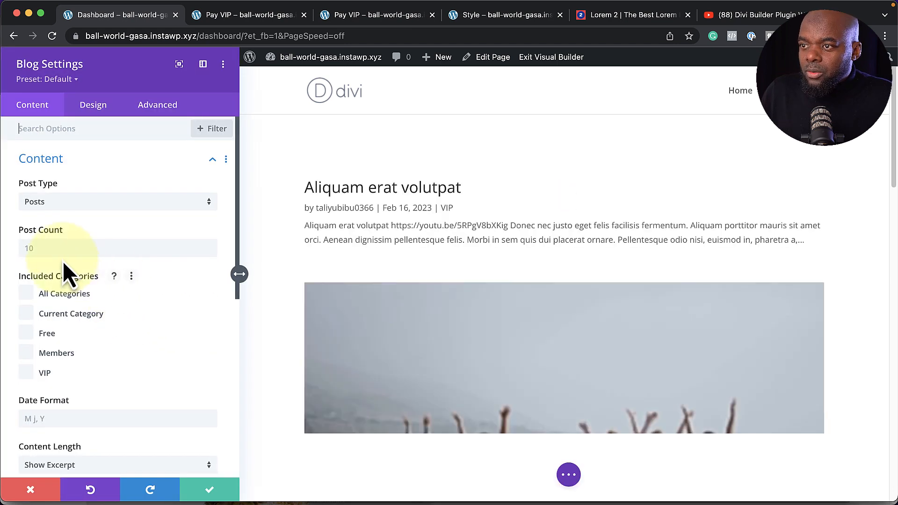
click(59, 248)
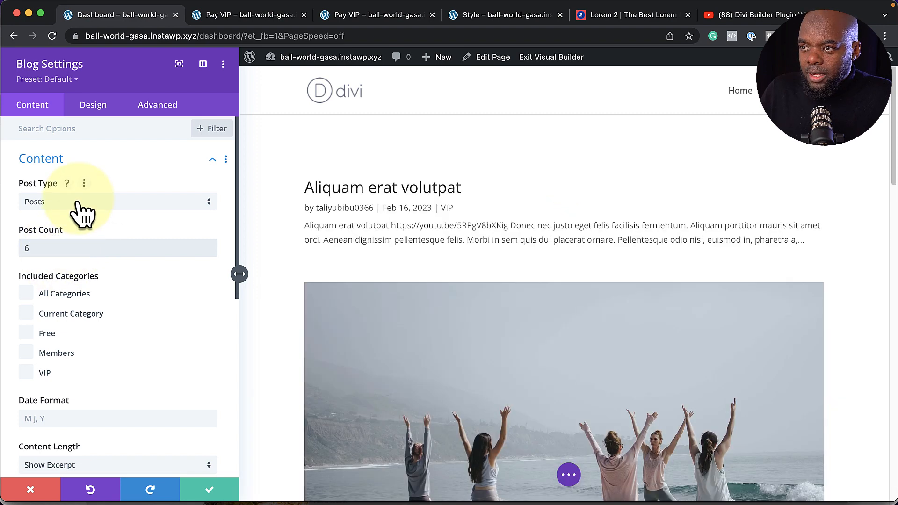
Change the Blog module's Design Layout from Fullwidth to Grid
click(93, 107)
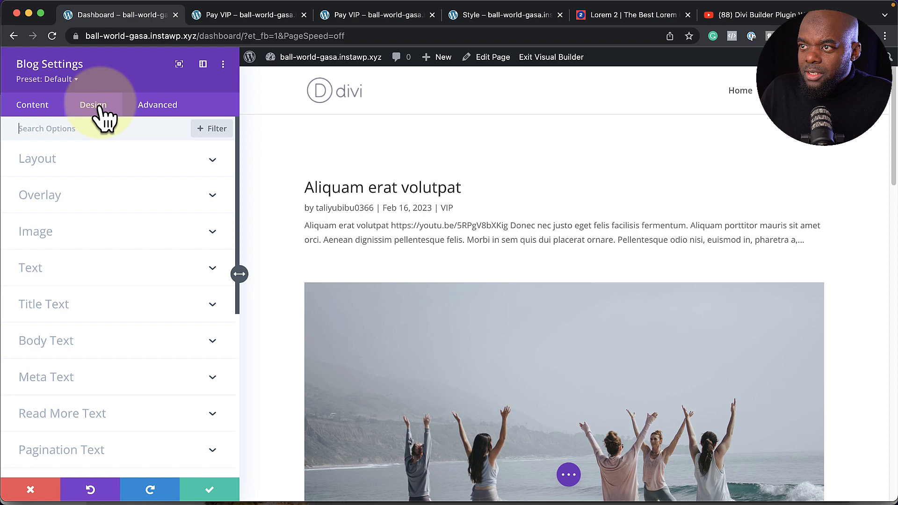
click(77, 174)
click(65, 205)
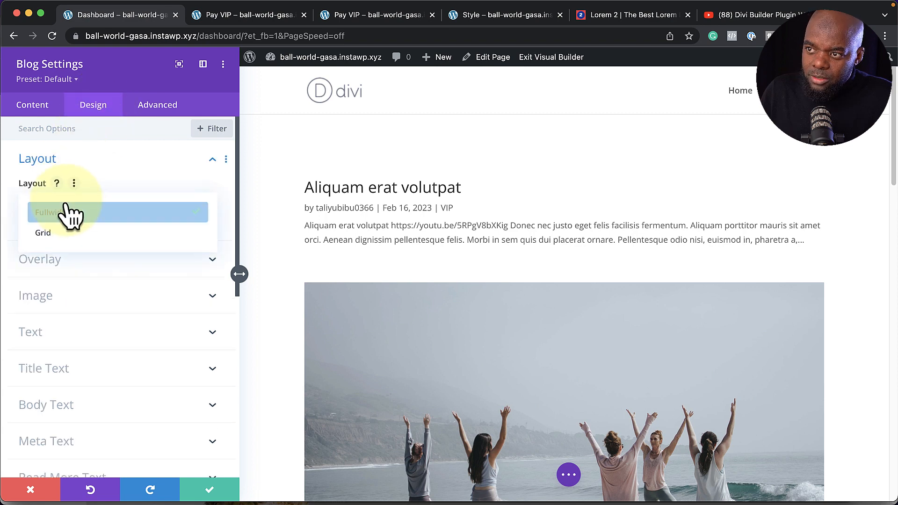
click(68, 234)
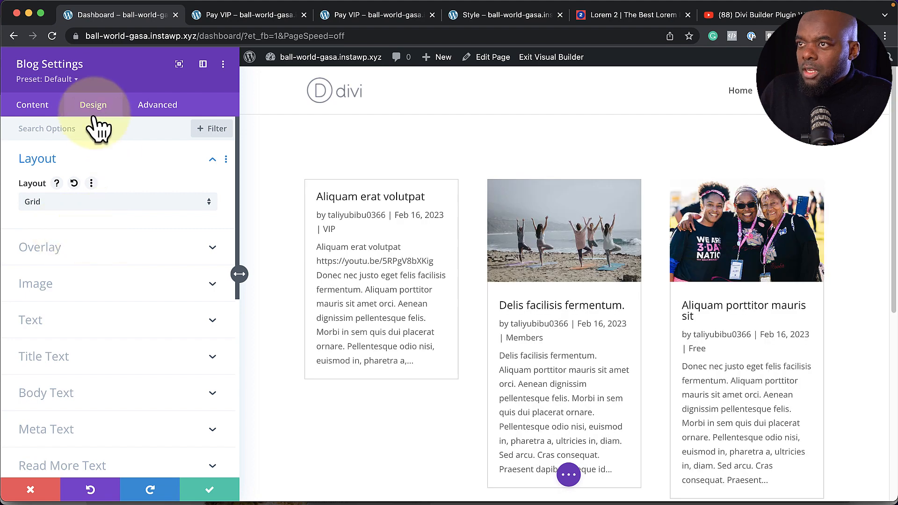
Compare the Blog #2 and Blog #1 presets, keep Blog #2, and save the blog settings
click(72, 80)
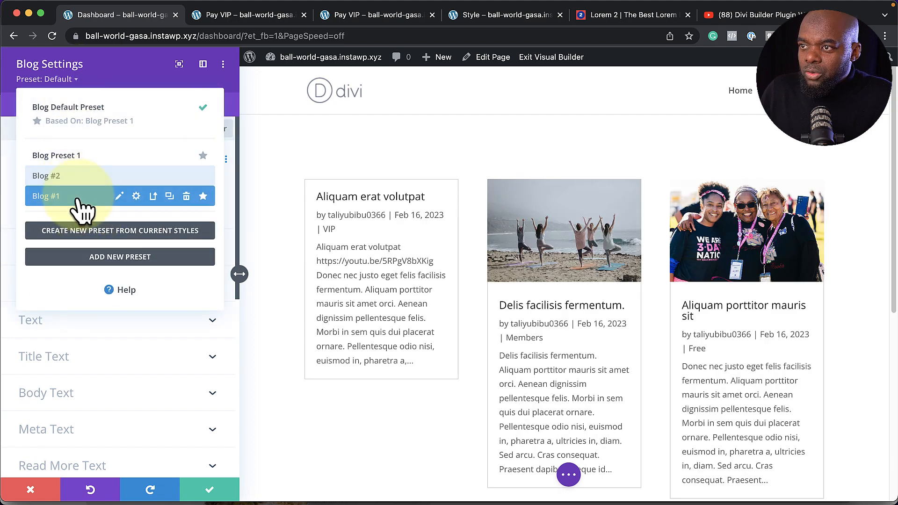
click(65, 175)
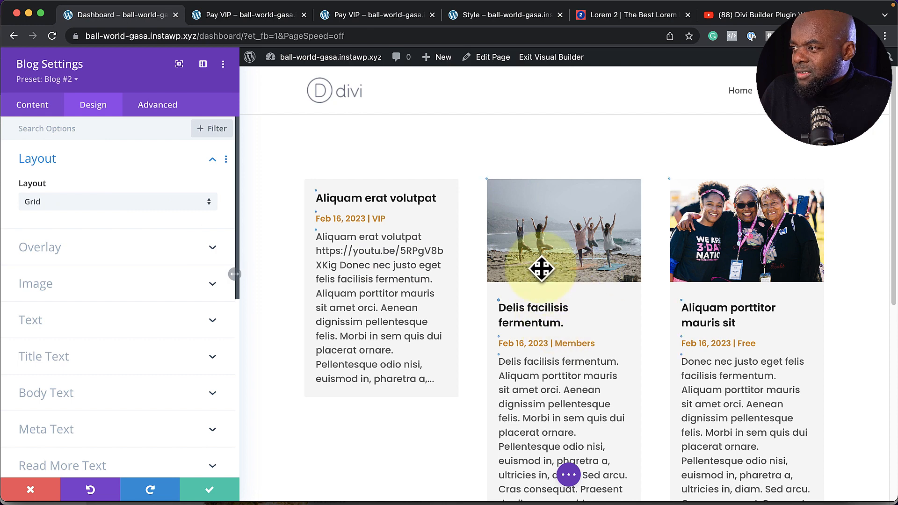
click(74, 80)
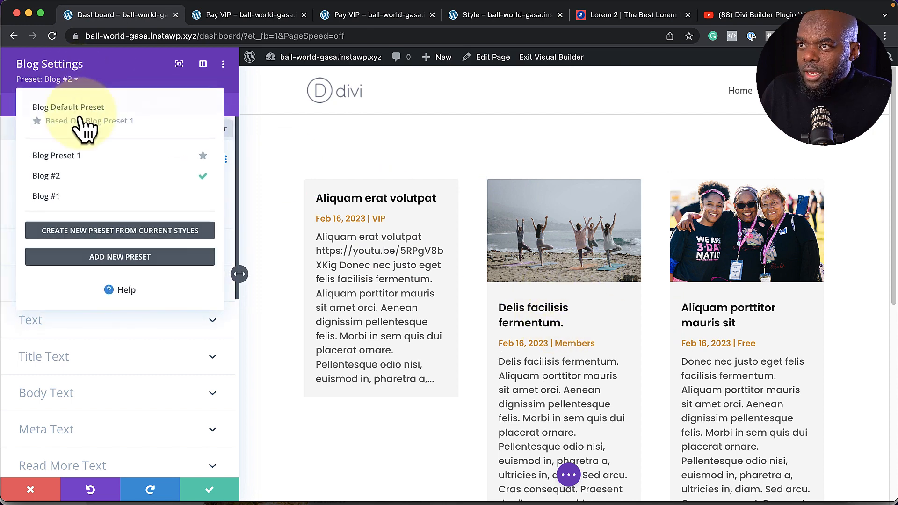
click(82, 193)
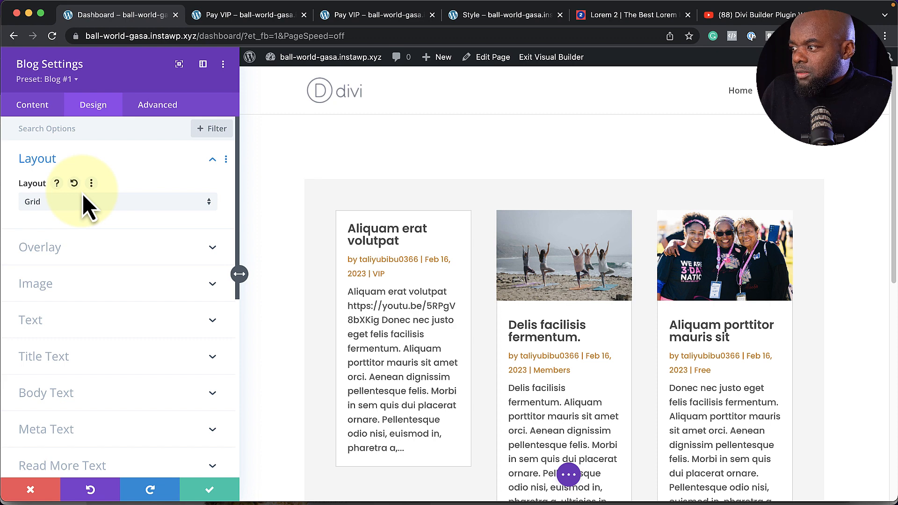
click(72, 79)
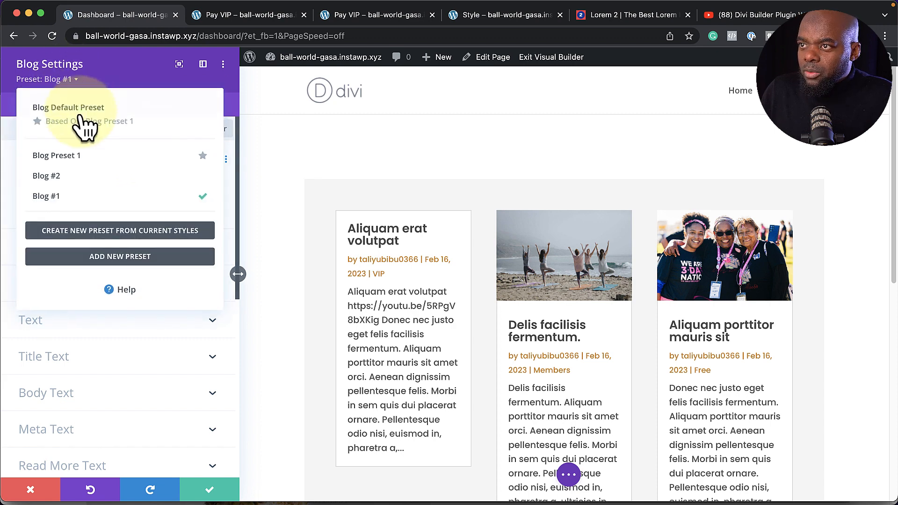
click(82, 176)
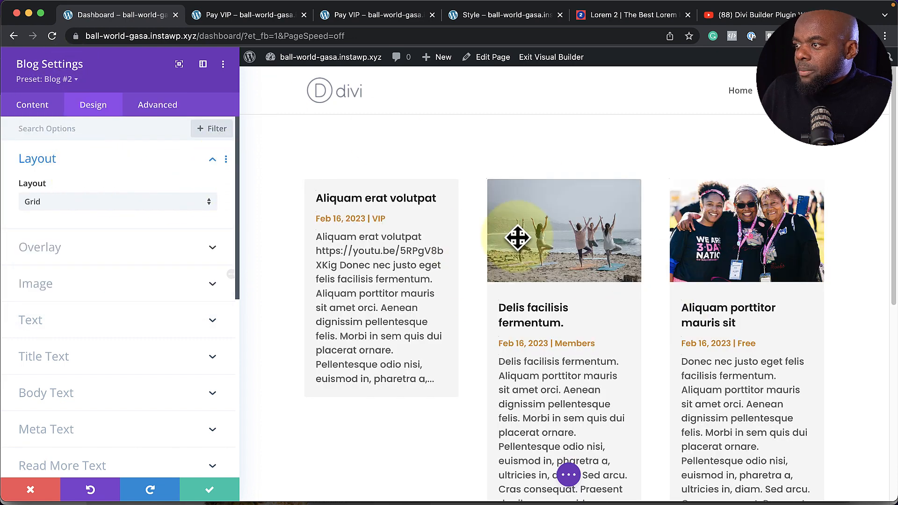
click(210, 492)
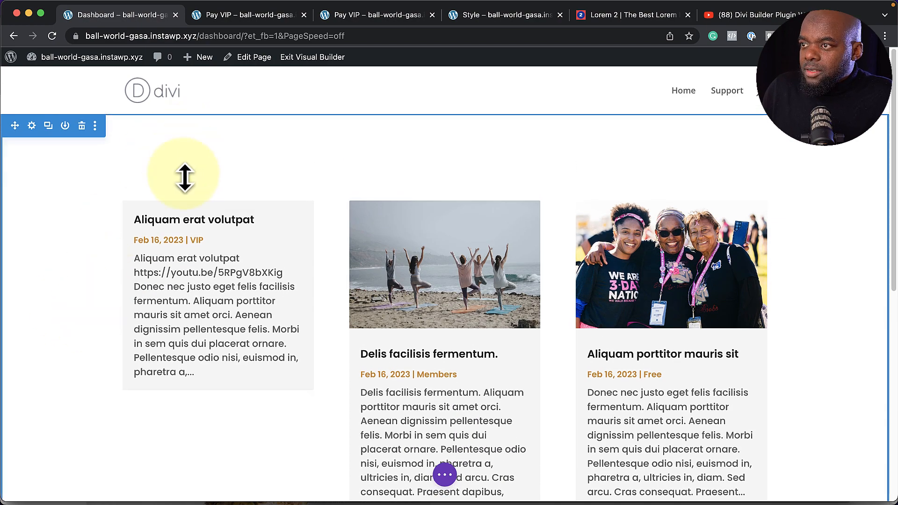
Add a Text module below the blog grid and replace its placeholder with 'All Content'
scroll(465, 295, down, 6)
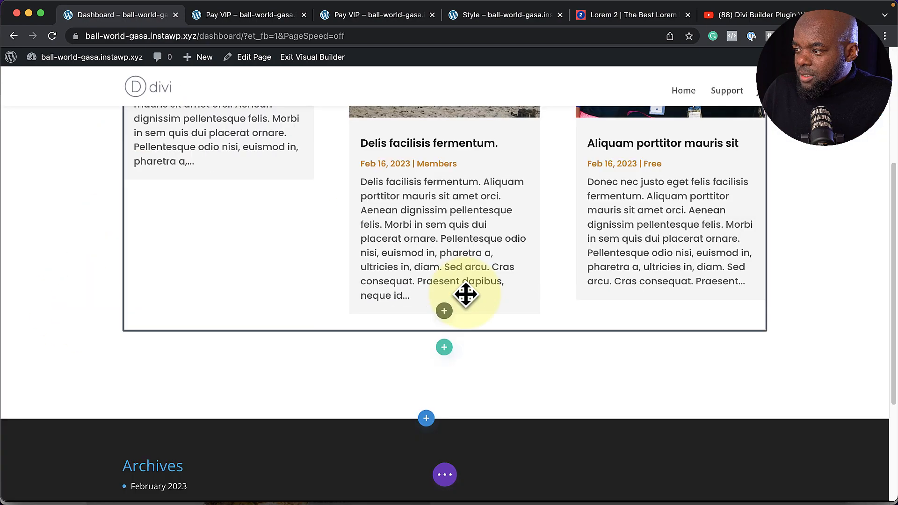
click(444, 229)
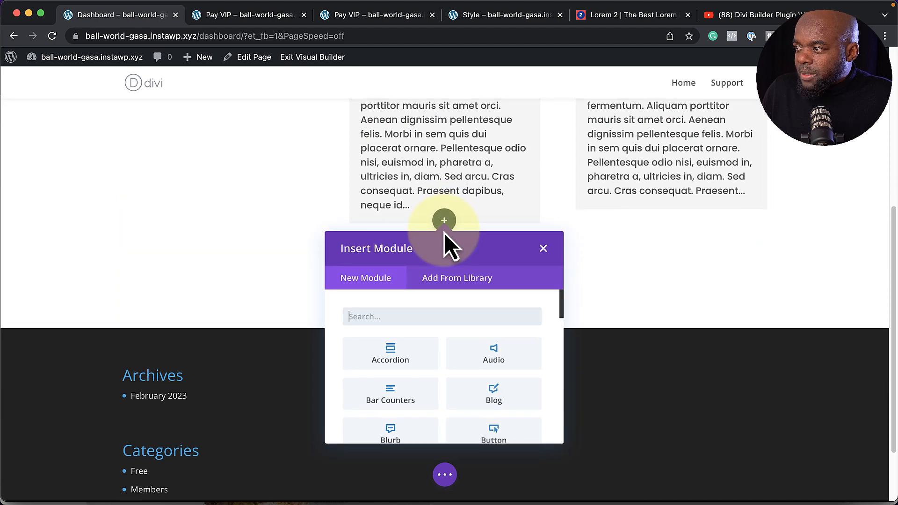
text(text)
click(396, 357)
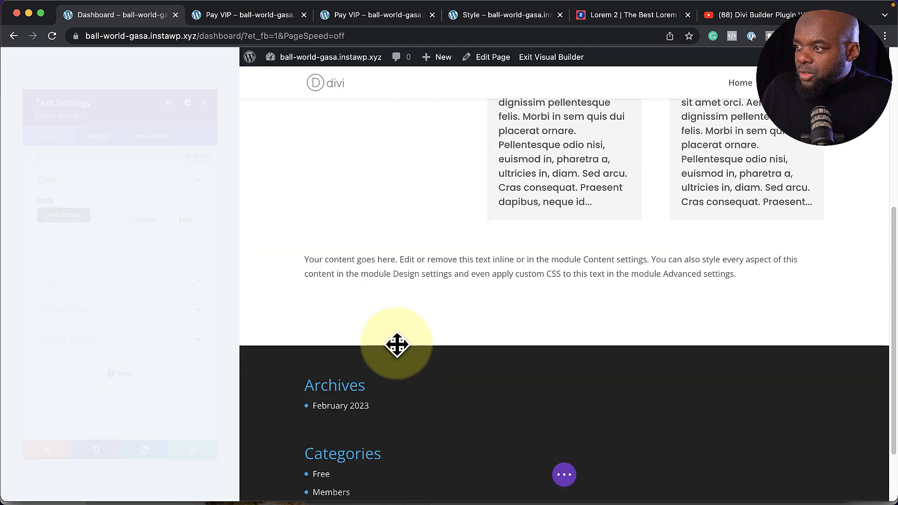
drag(158, 358, 1, 286)
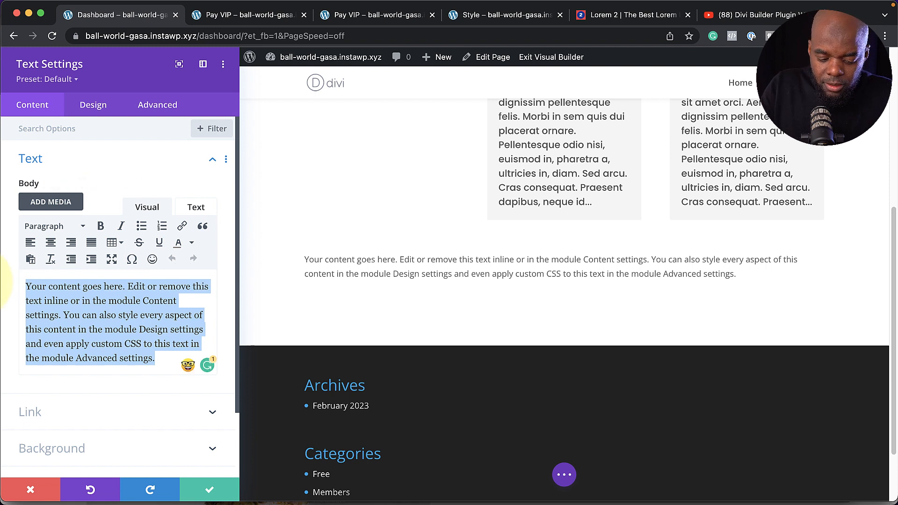
text(All)
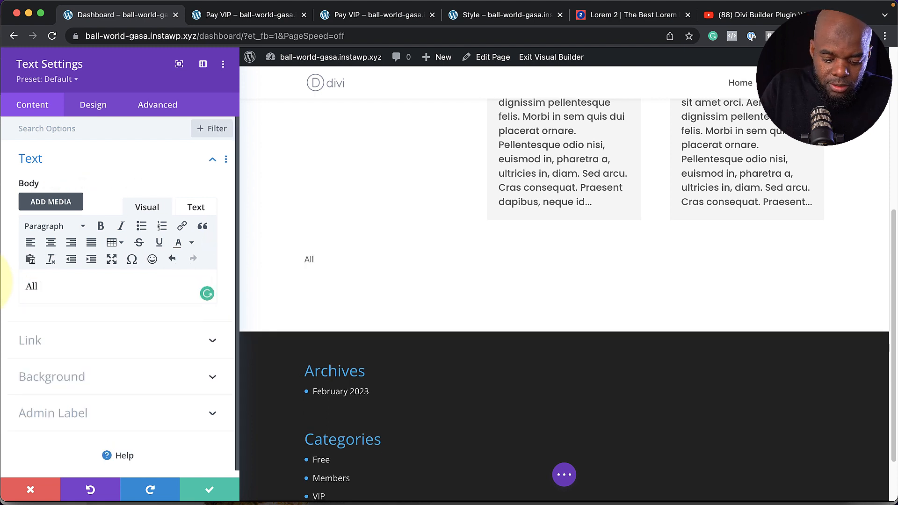
text(Content)
Format 'All Content' as Heading 3 with the Text preset and save the module
drag(75, 287, 20, 265)
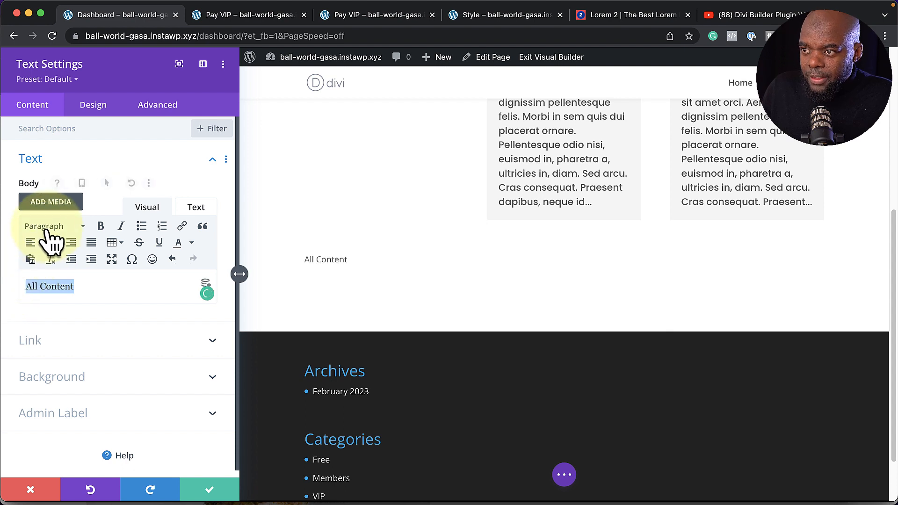
click(47, 228)
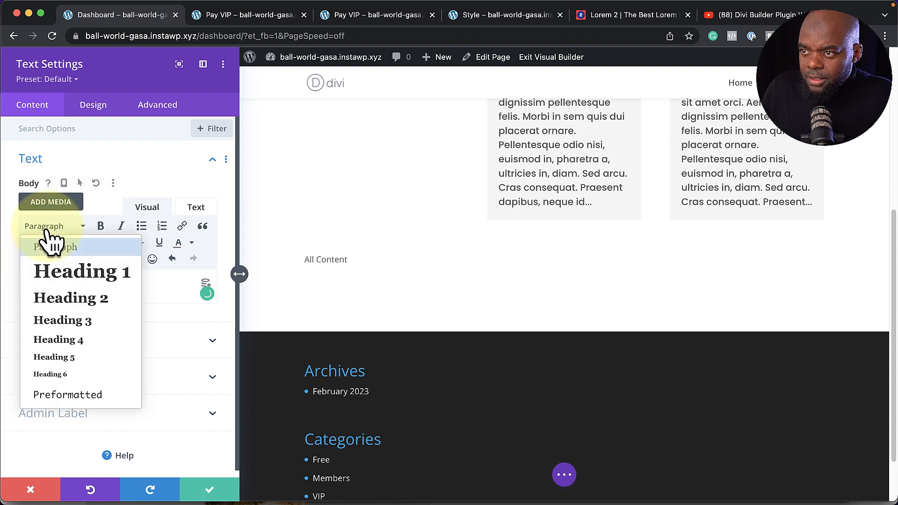
click(67, 322)
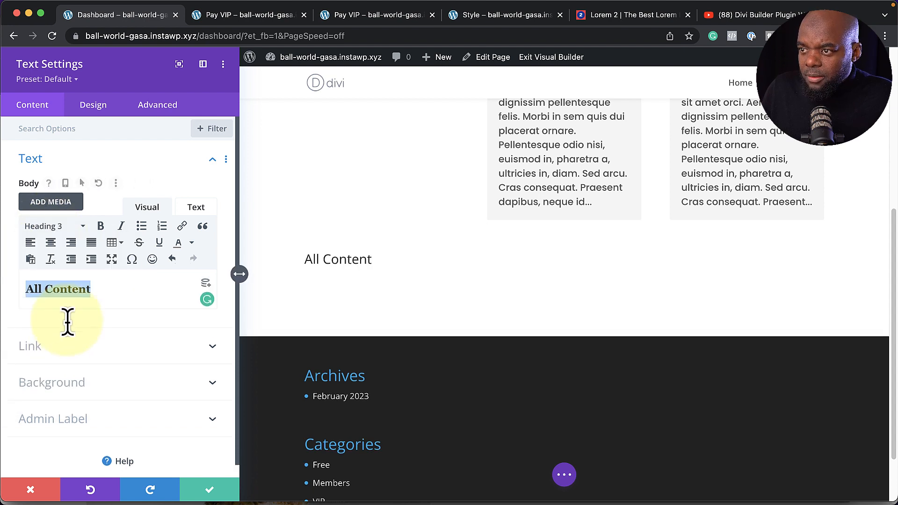
click(47, 79)
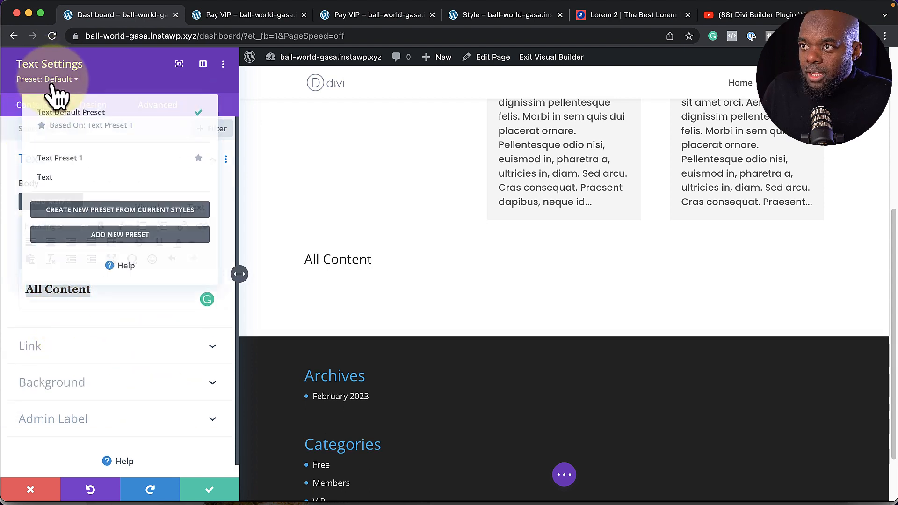
click(61, 177)
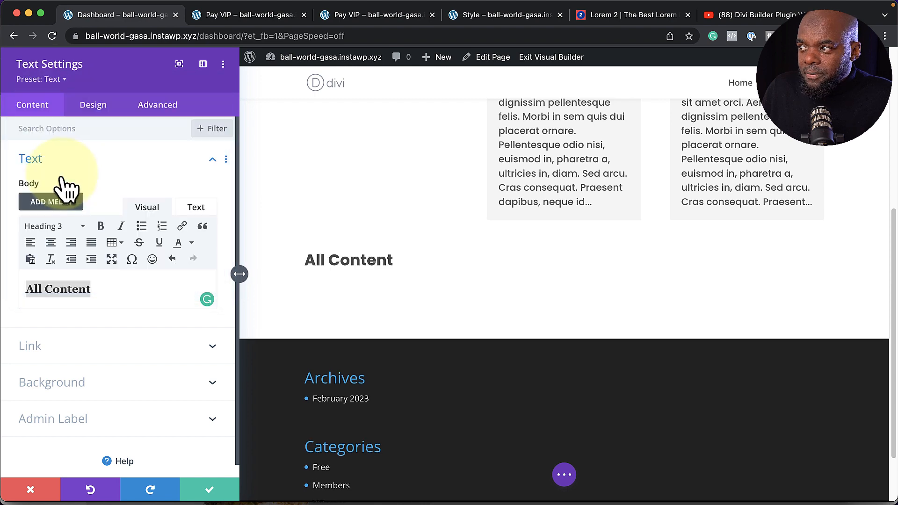
click(210, 495)
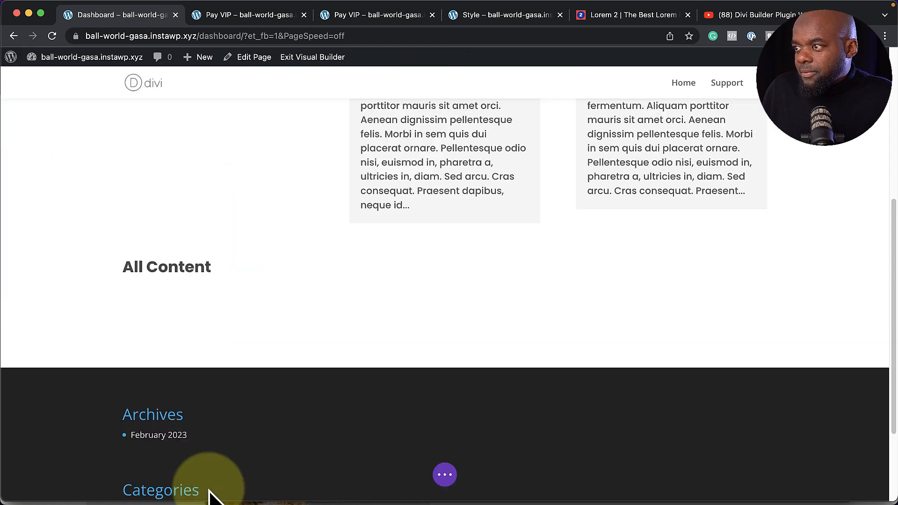
scroll(405, 321, up, 3)
scroll(405, 321, up, 2)
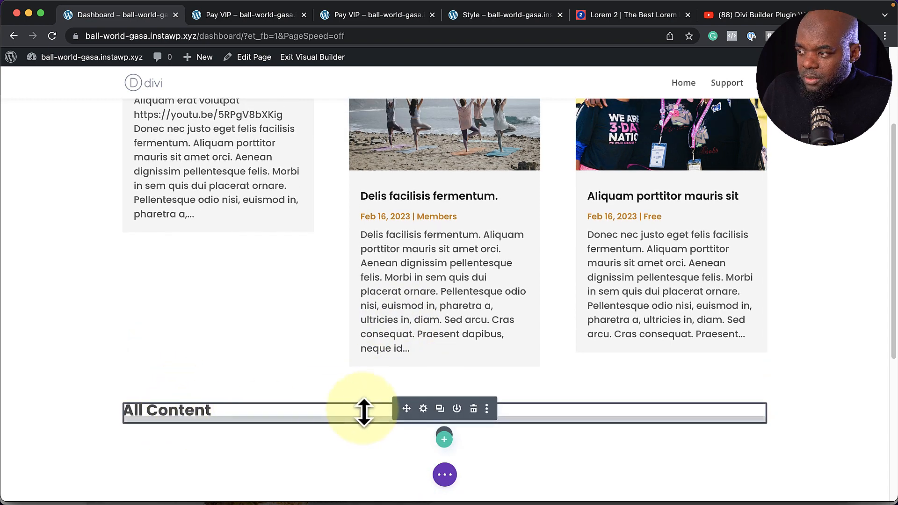
Set the Dashboard section background to light grey #e2e2e2 and save the section settings
click(422, 409)
drag(9, 227, 7, 238)
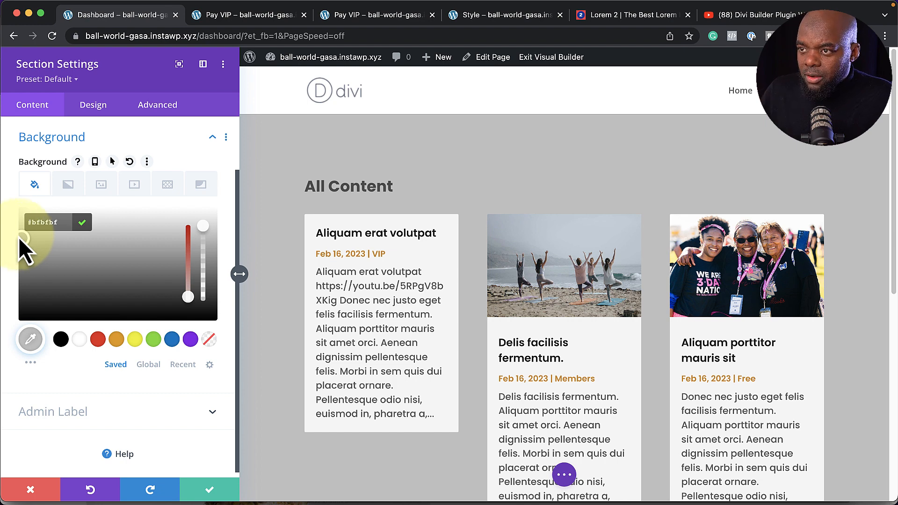
drag(20, 235, 16, 227)
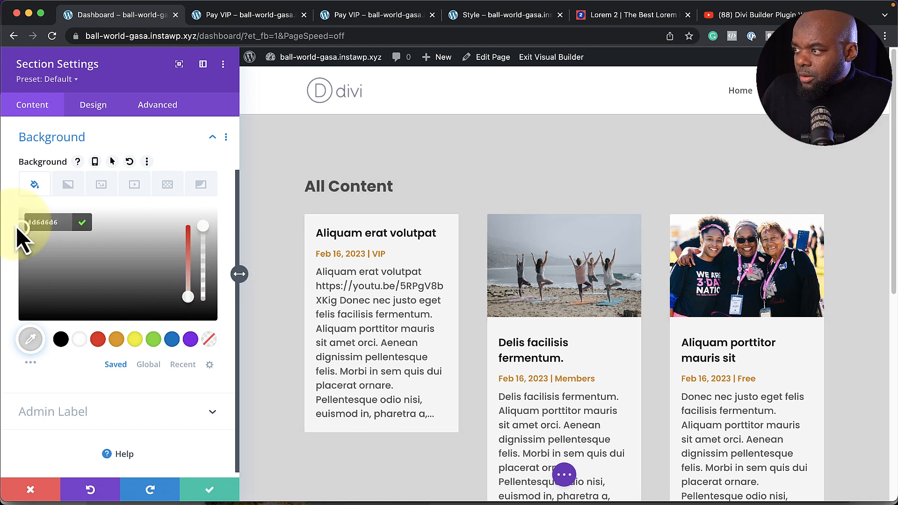
click(15, 226)
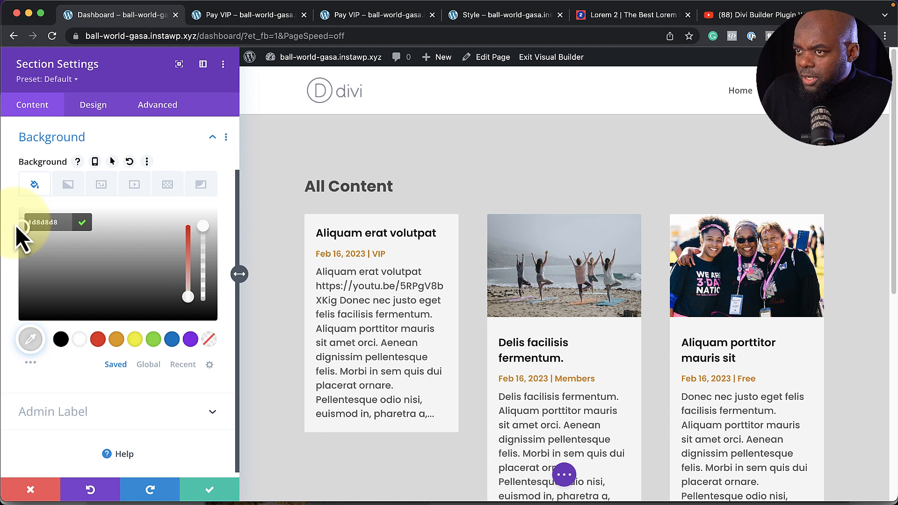
click(15, 225)
click(16, 225)
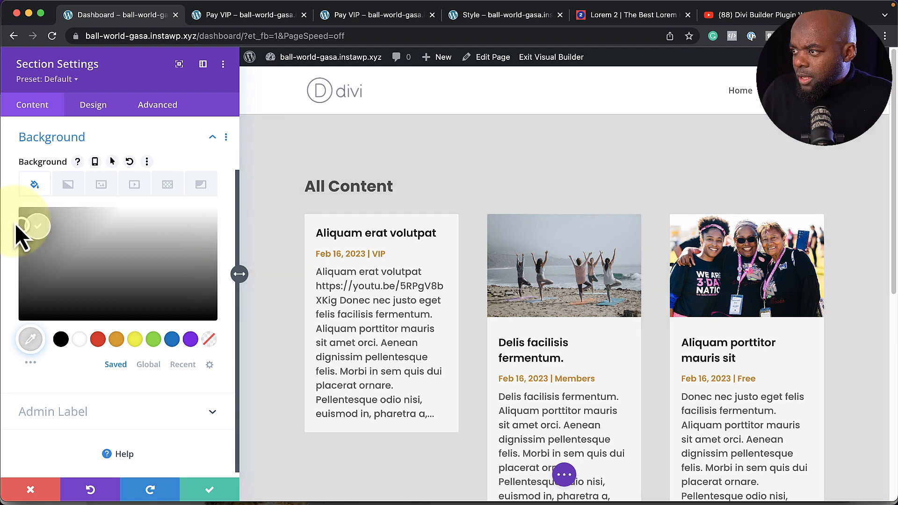
click(15, 221)
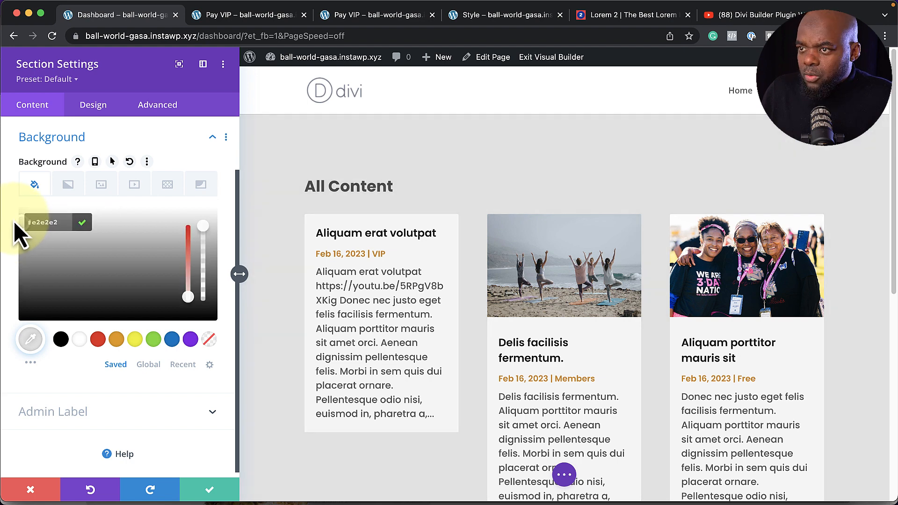
click(210, 489)
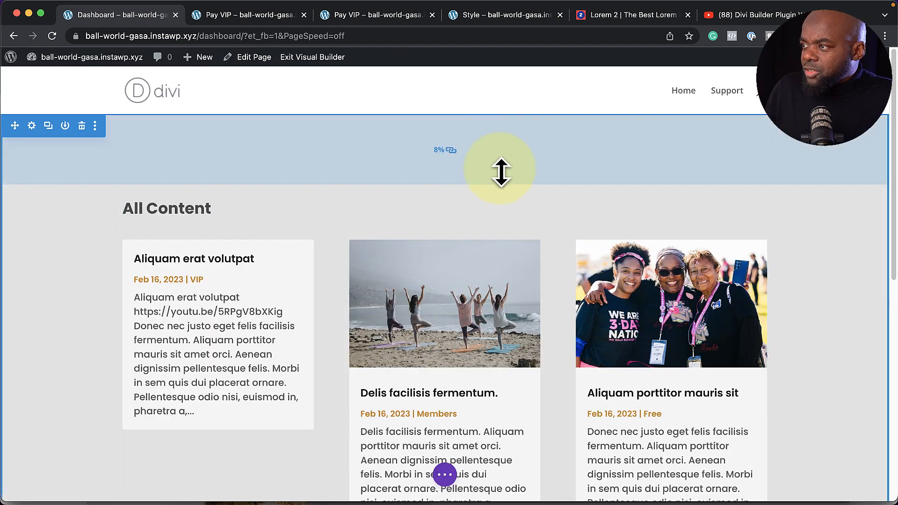
Add a single-column row below the blog grid and insert a text module into it
scroll(515, 201, down, 6)
scroll(496, 244, down, 1)
click(444, 279)
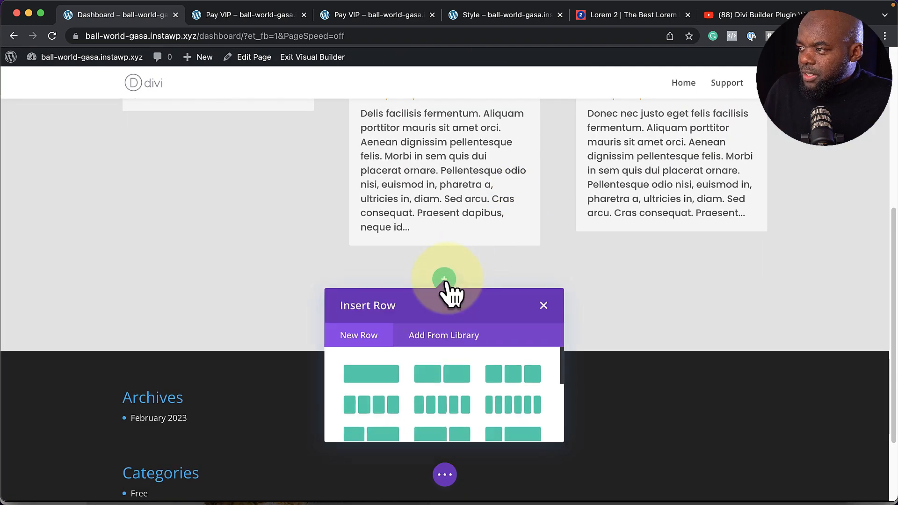
click(392, 382)
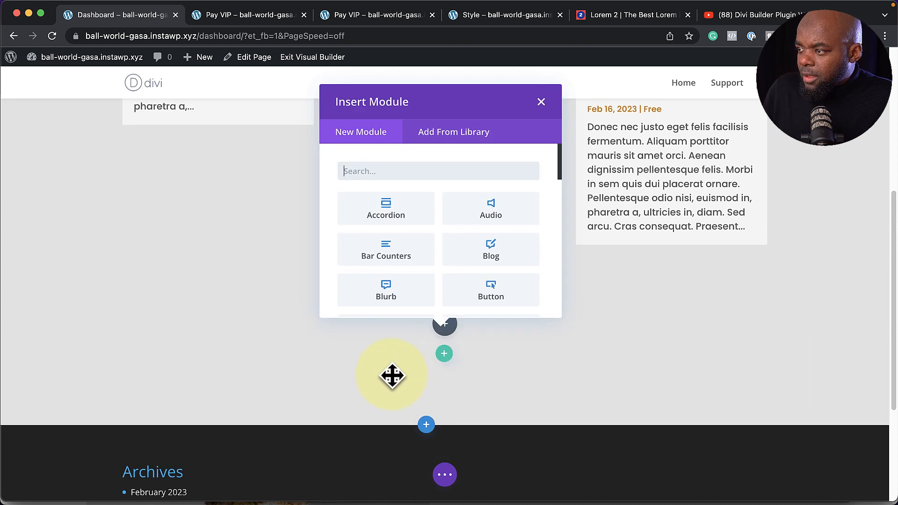
text(text)
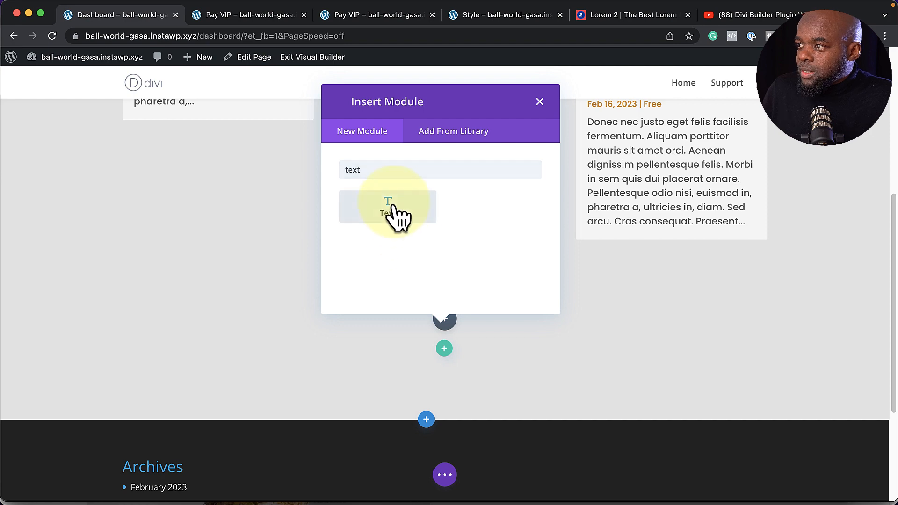
click(395, 215)
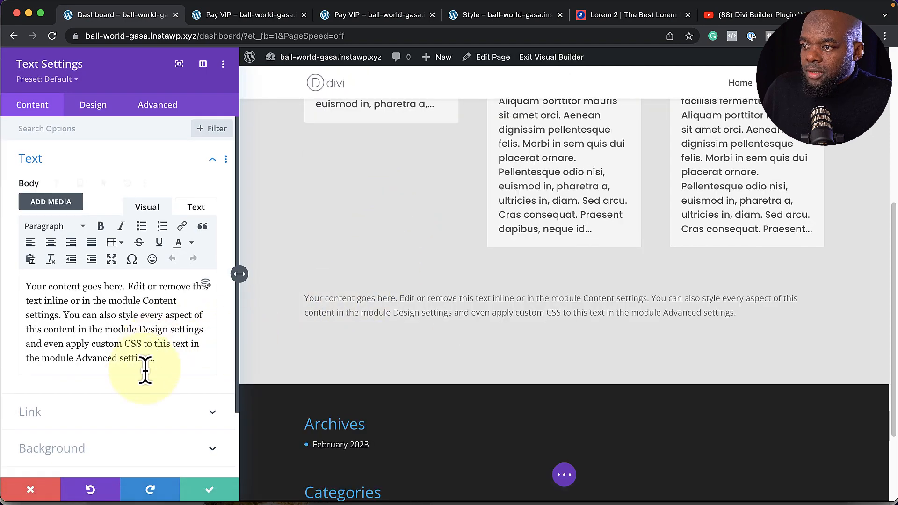
Replace the placeholder with 'Main Dashboard' as a centered Heading 2 using the Text preset
drag(162, 352, 3, 294)
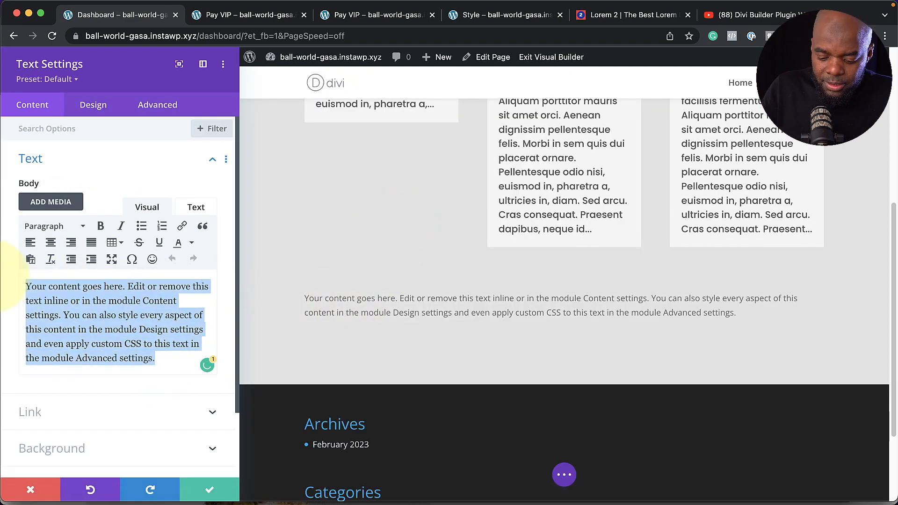
text(Main Dashboard)
key(super+a)
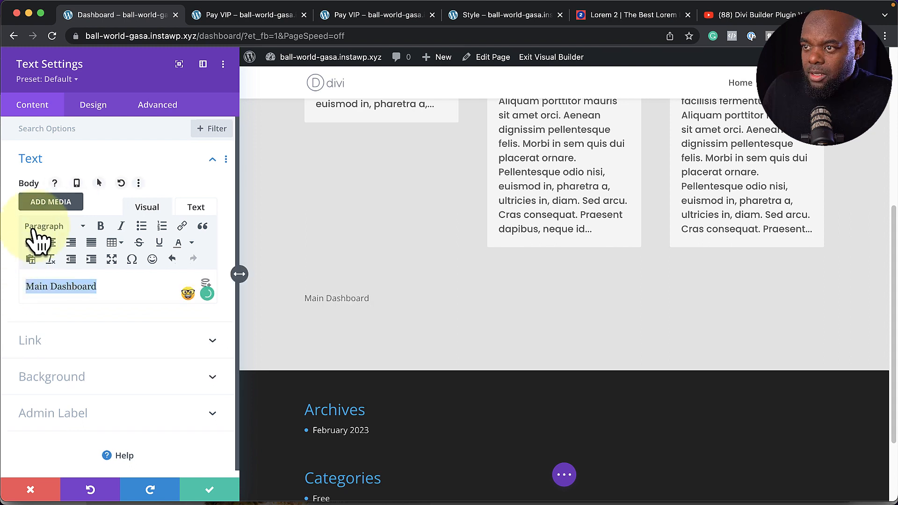
click(34, 229)
click(93, 304)
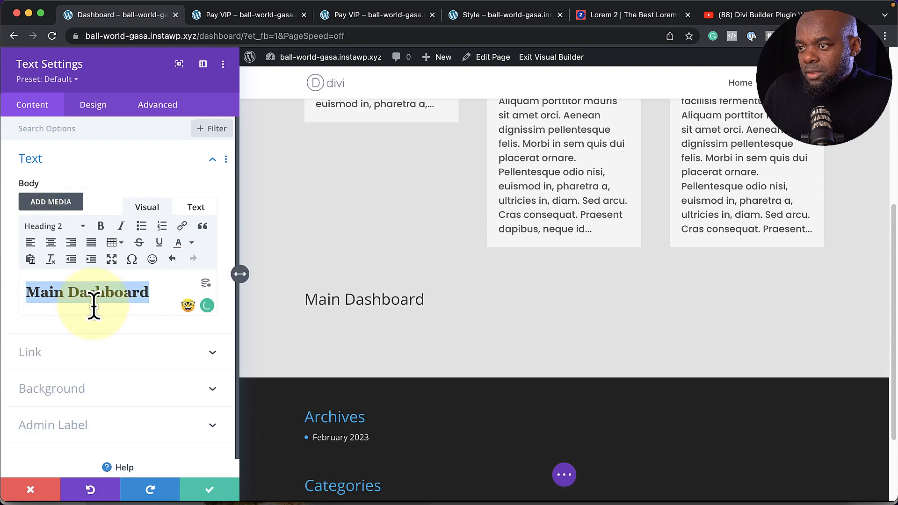
click(74, 81)
click(80, 180)
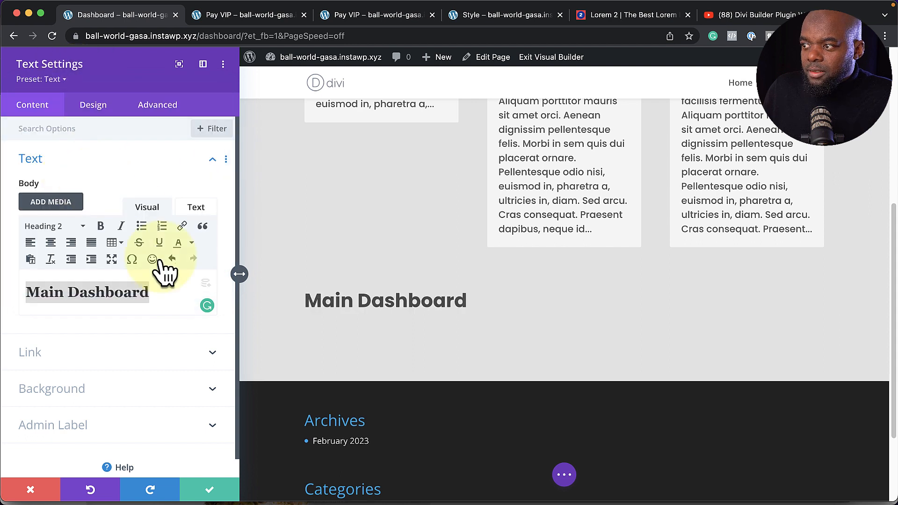
click(51, 243)
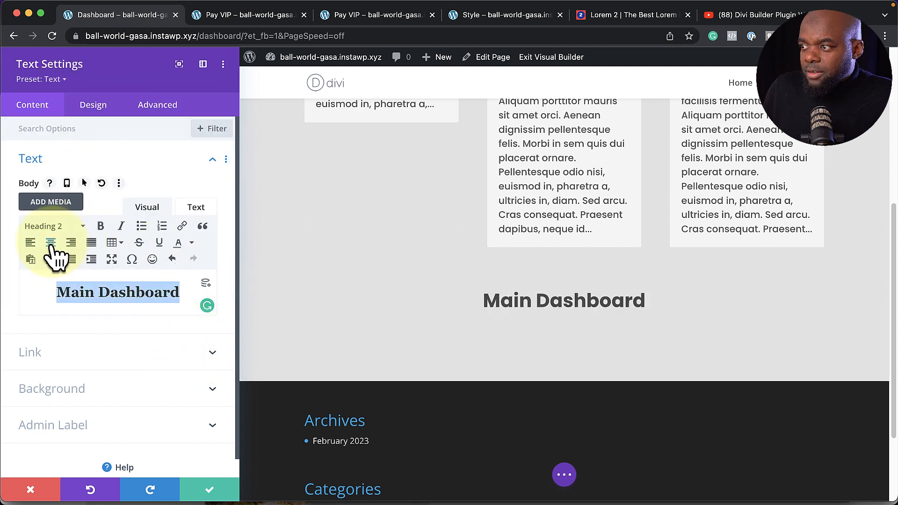
click(210, 488)
scroll(425, 356, up, 3)
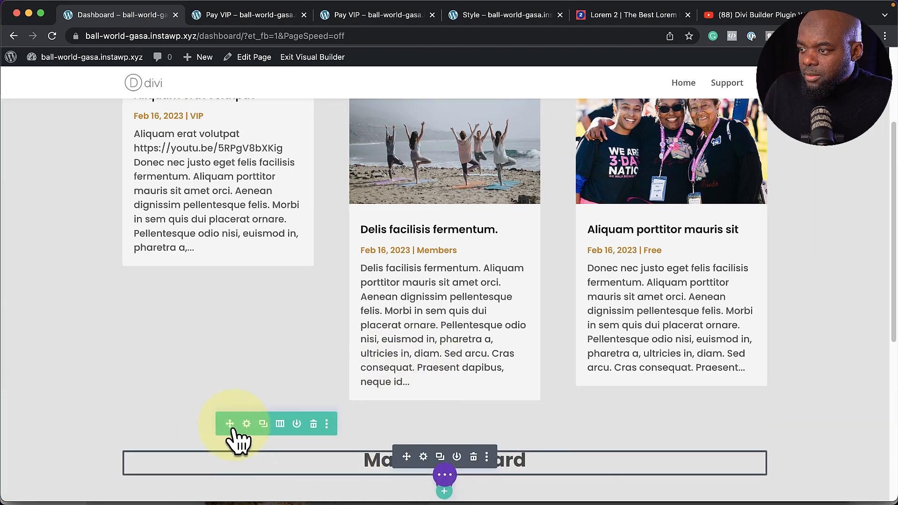
Move the Main Dashboard row above All Content and give it a bottom-only border
drag(232, 423, 426, 206)
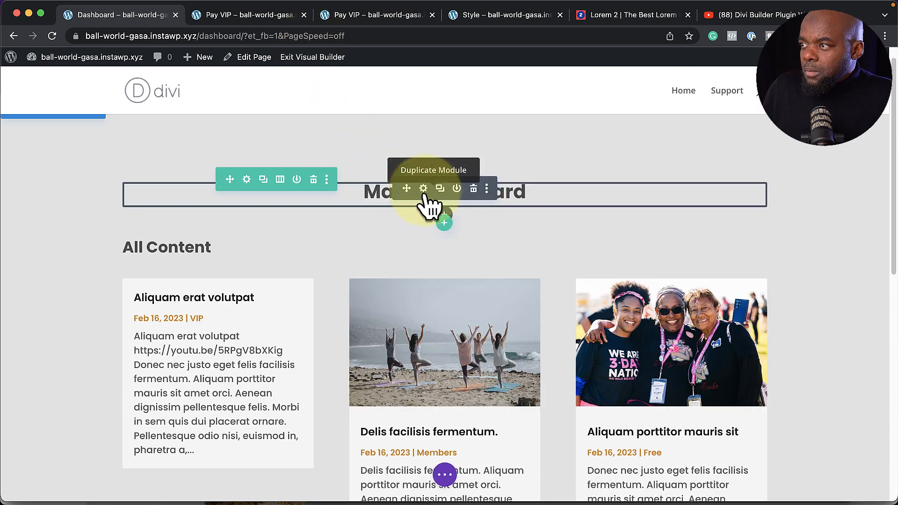
click(246, 180)
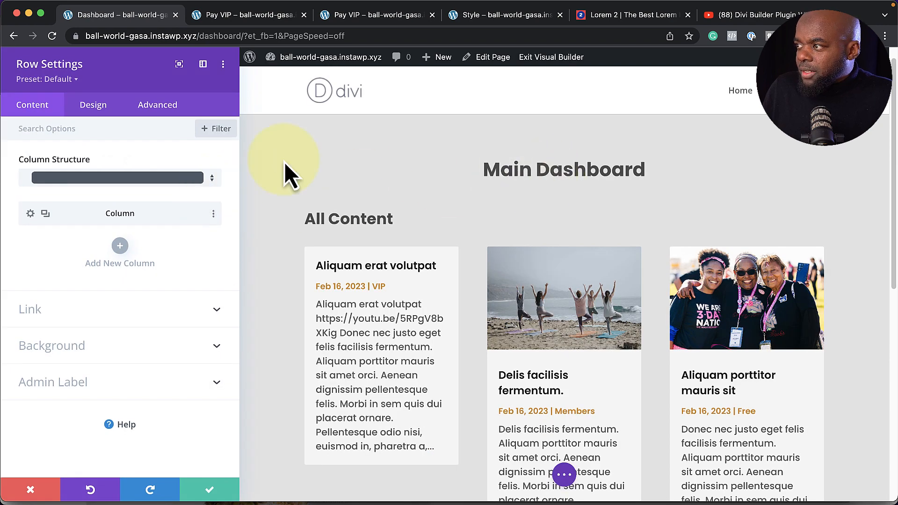
click(96, 116)
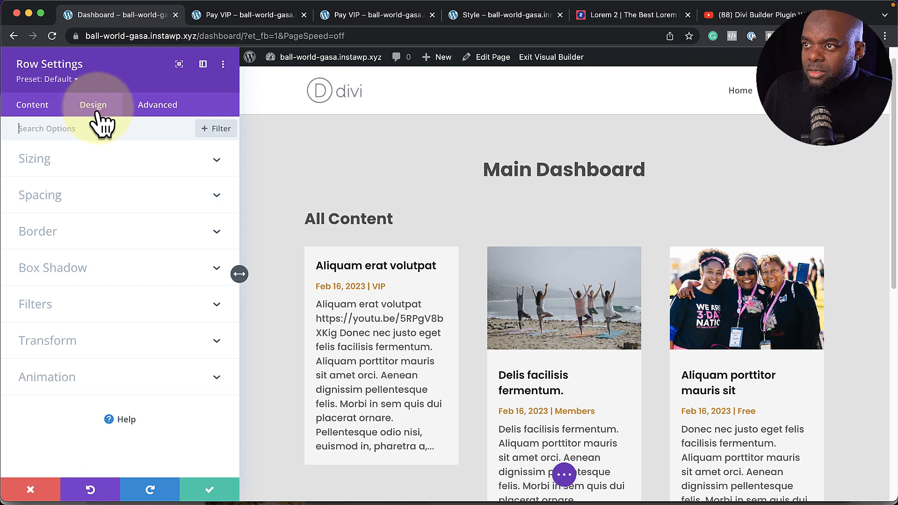
click(45, 234)
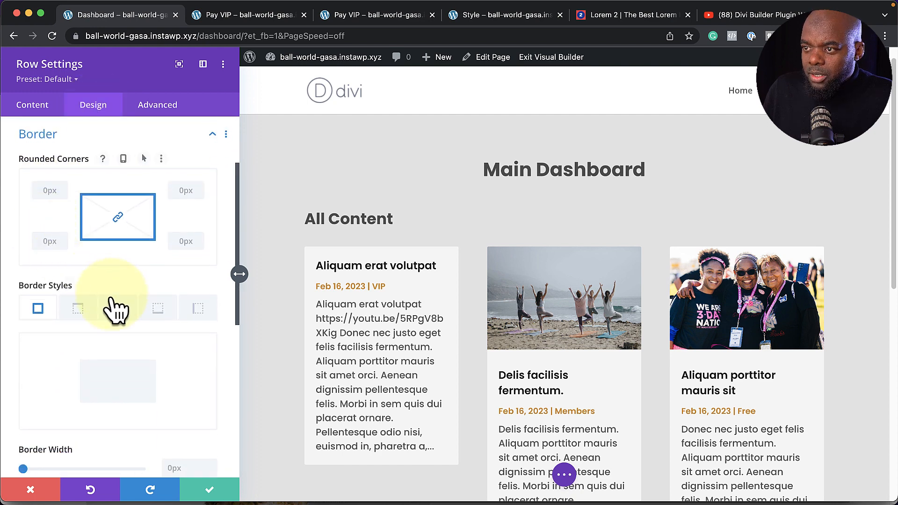
click(158, 309)
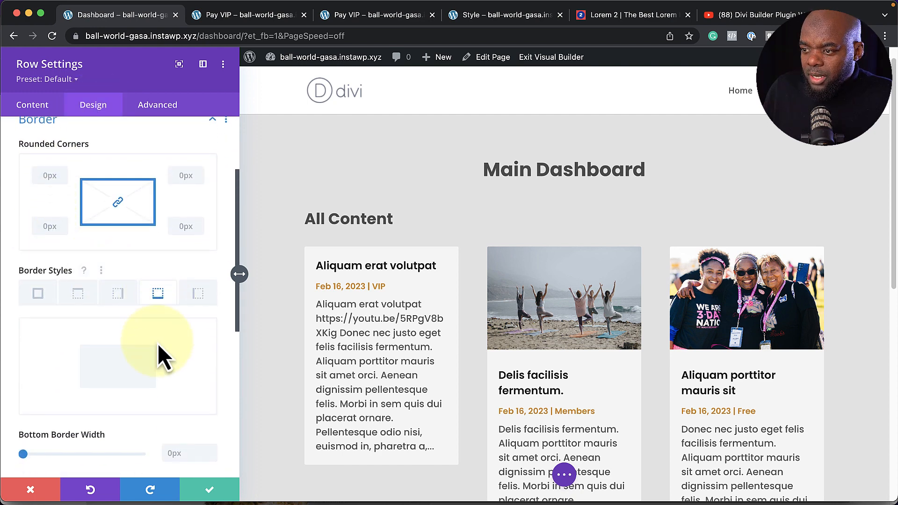
Make the bottom border 1px wide in light gray #c1c1c1 and save the row settings
scroll(160, 357, down, 2)
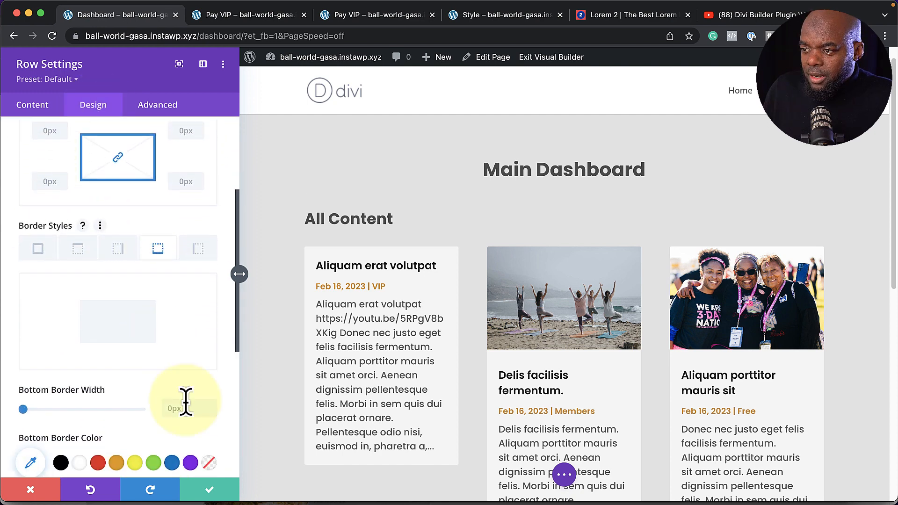
click(213, 405)
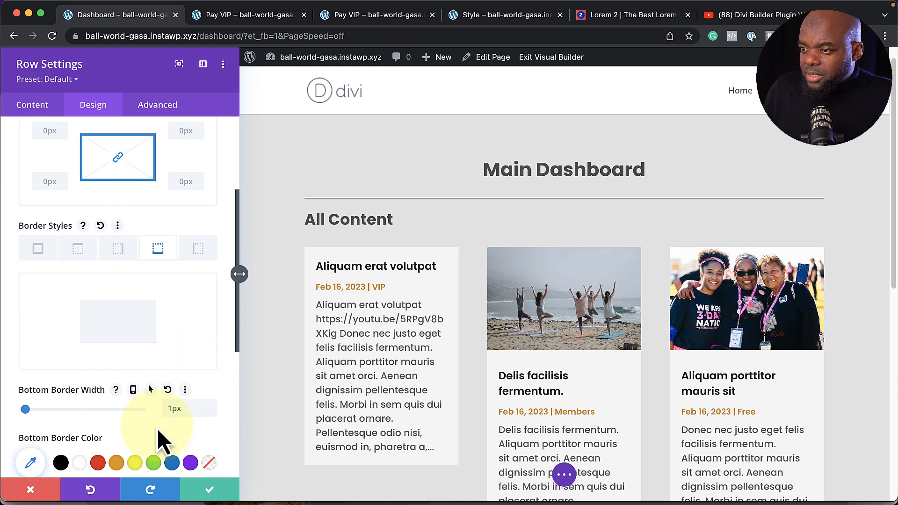
scroll(159, 430, down, 2)
click(31, 410)
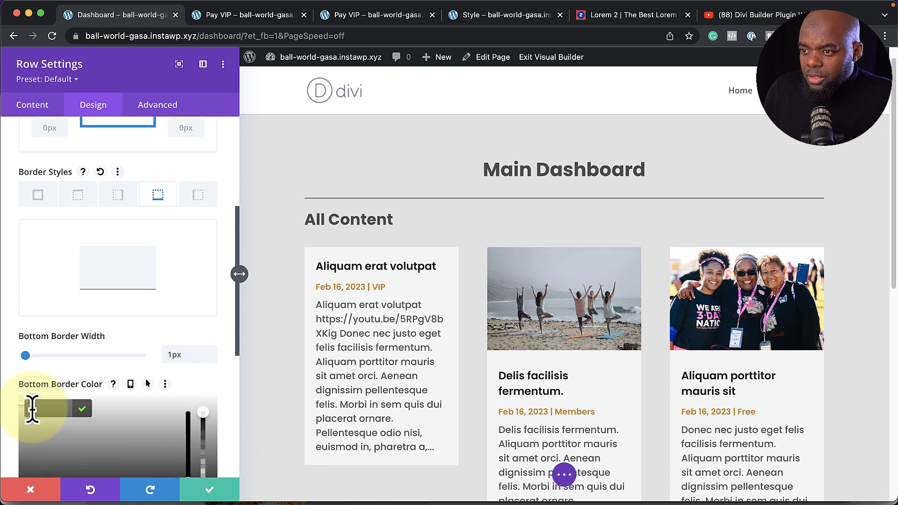
click(18, 449)
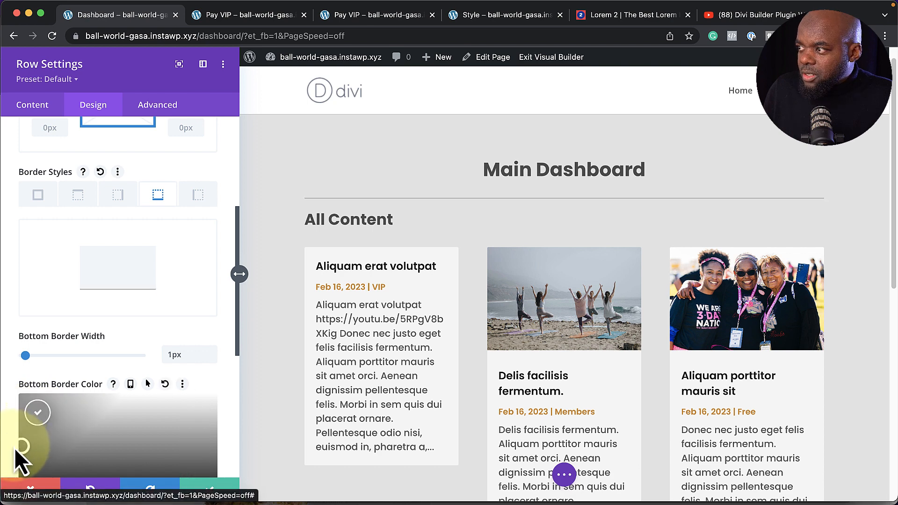
drag(14, 454, 9, 425)
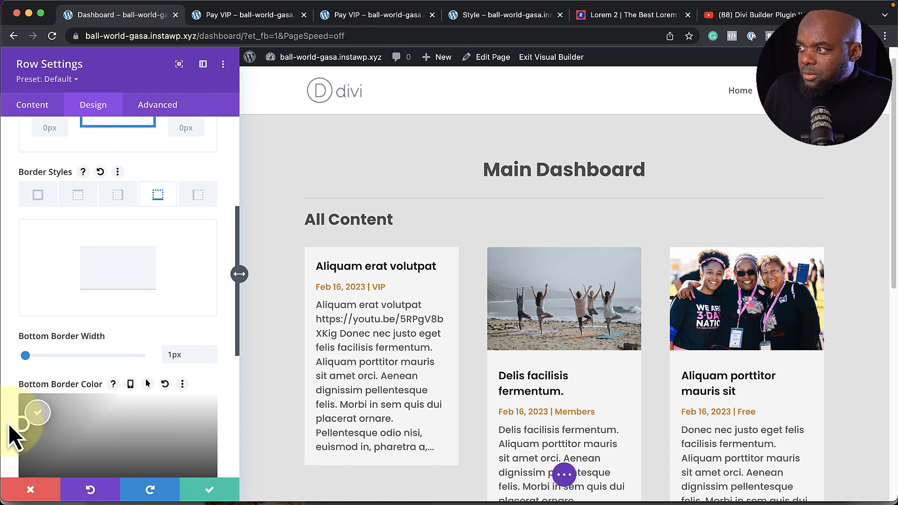
click(208, 489)
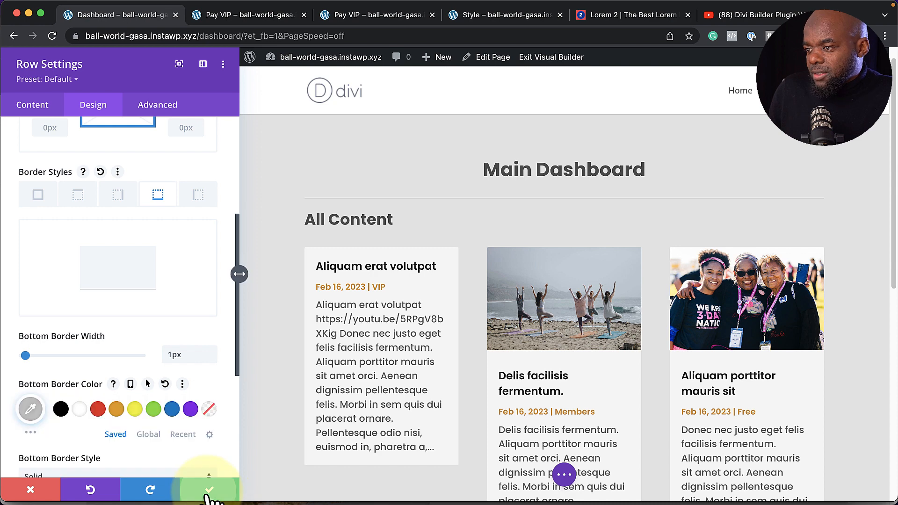
mouse_move(175, 231)
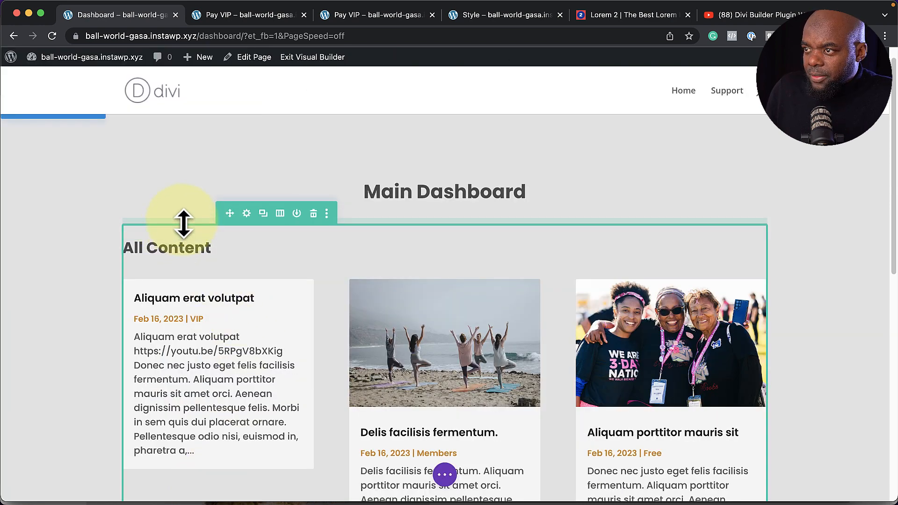
Increase the Main Dashboard row's top padding to about 31px and save the page
drag(183, 228, 185, 243)
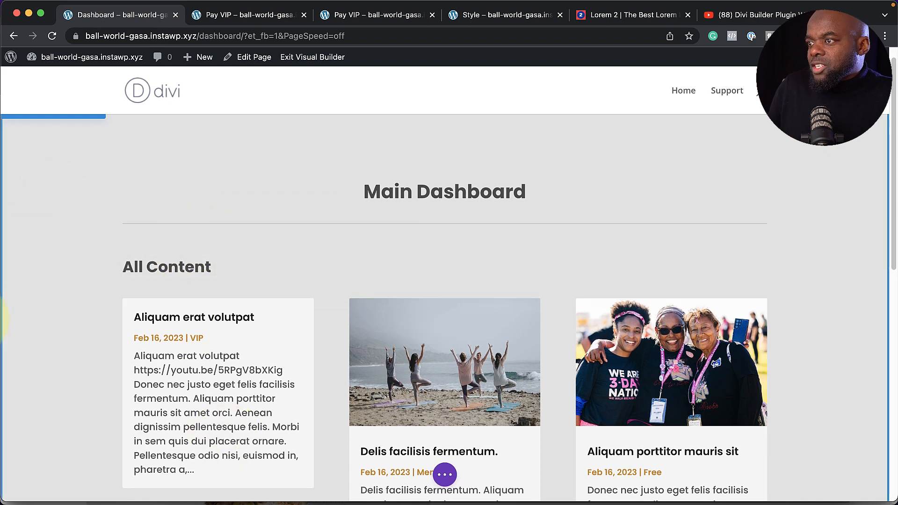
scroll(186, 271, down, 5)
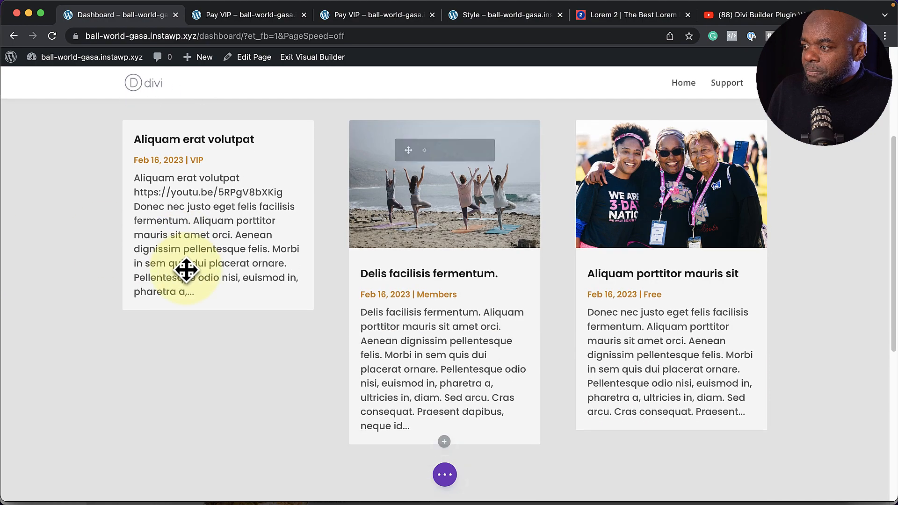
scroll(187, 271, down, 6)
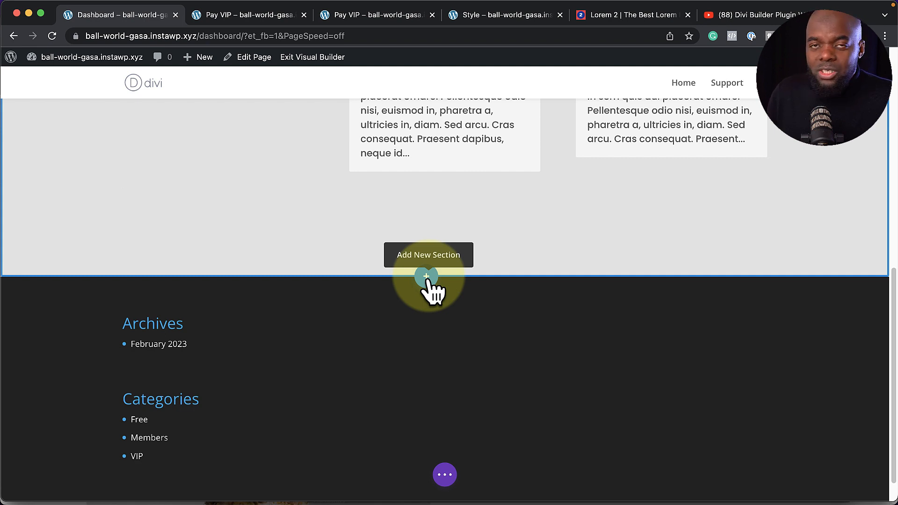
key(super+s)
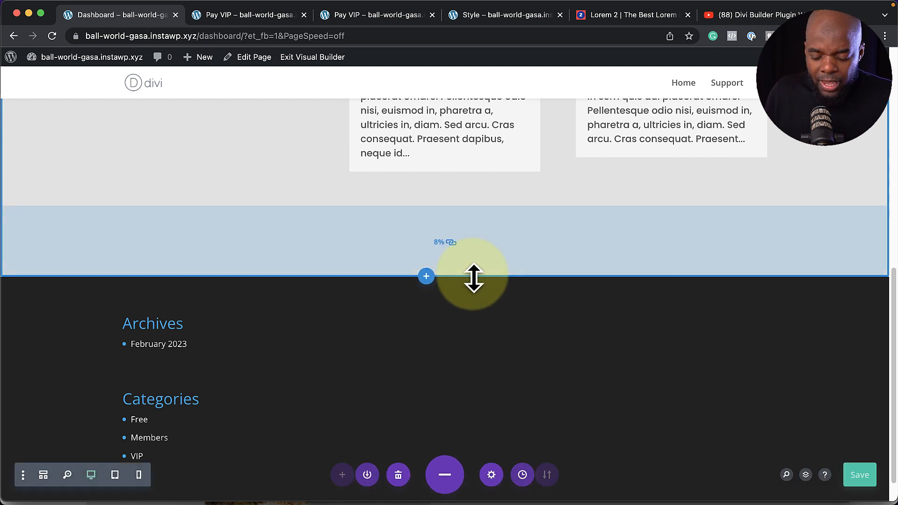
scroll(612, 339, up, 10)
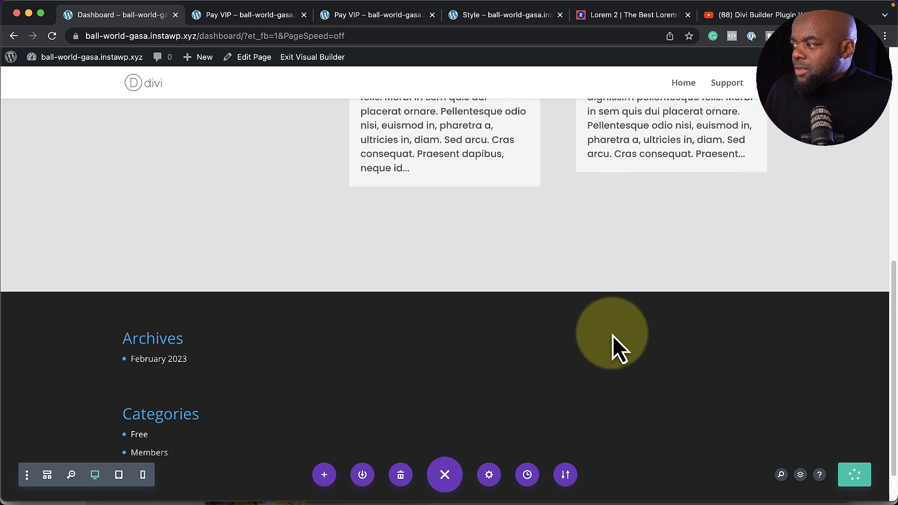
scroll(614, 340, up, 2)
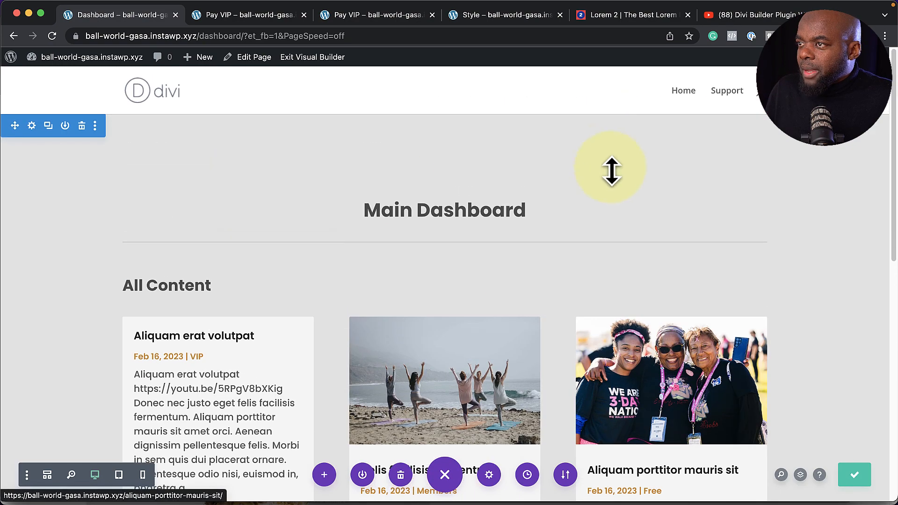
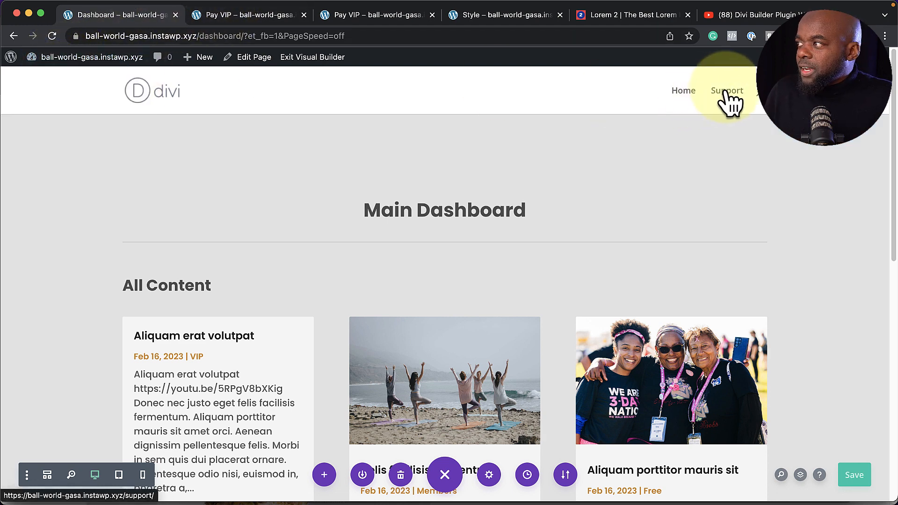
Exit the Visual Builder and browse to the live 'Delis facilisis fermentum' post
click(313, 58)
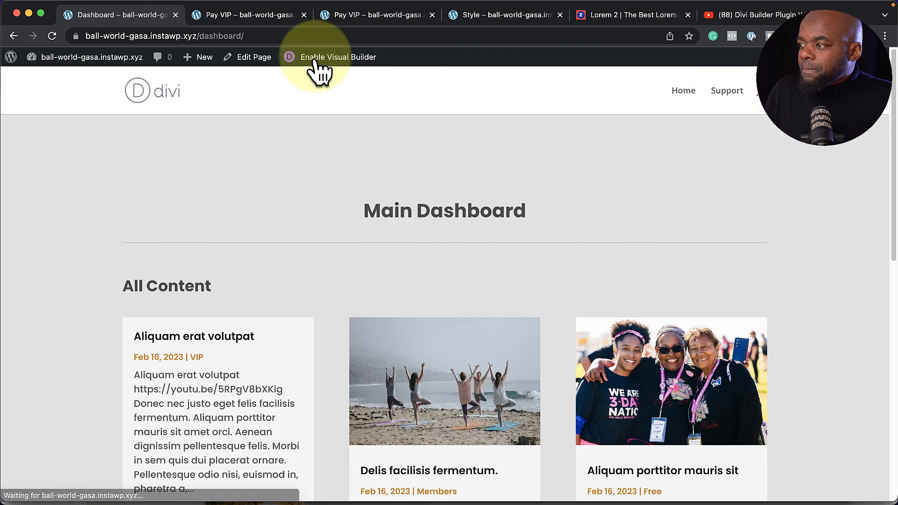
scroll(382, 299, down, 1)
scroll(379, 290, down, 3)
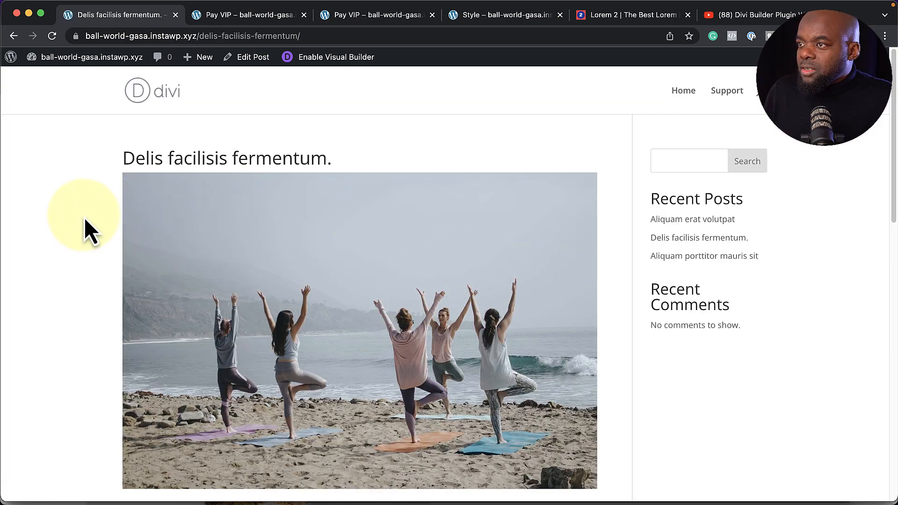
scroll(543, 297, down, 10)
scroll(543, 299, up, 8)
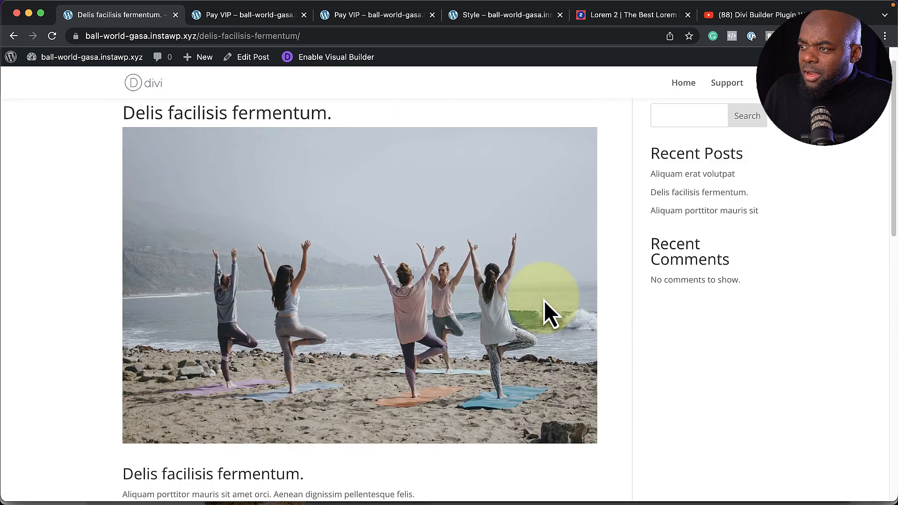
scroll(550, 312, up, 2)
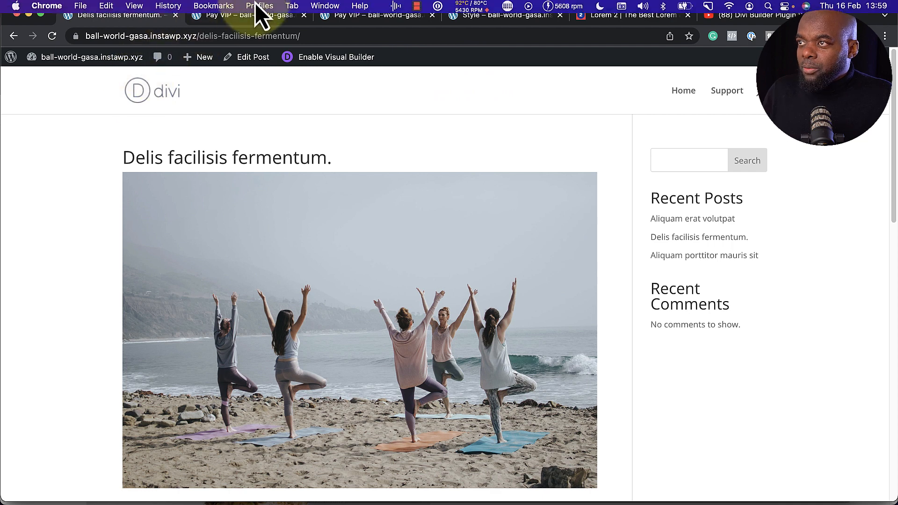
Create a new Divi Theme Builder template built from scratch and assigned to All Posts
click(256, 20)
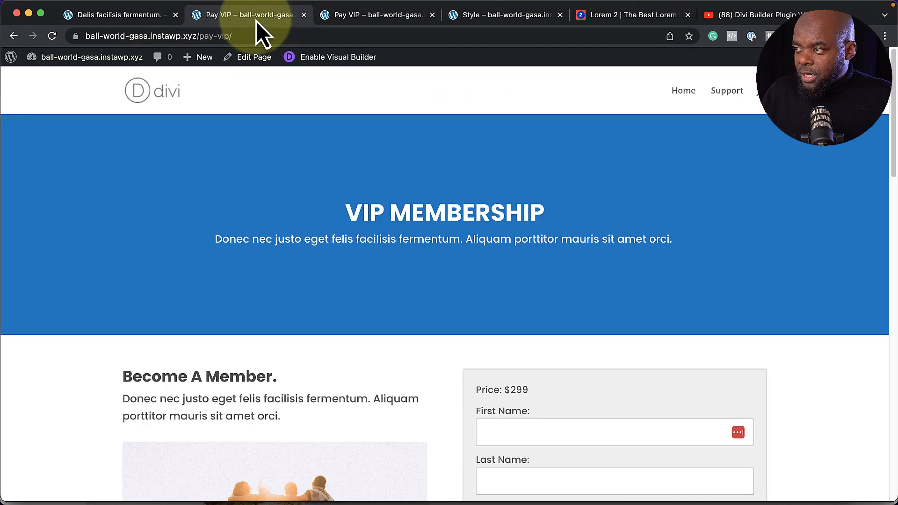
click(361, 17)
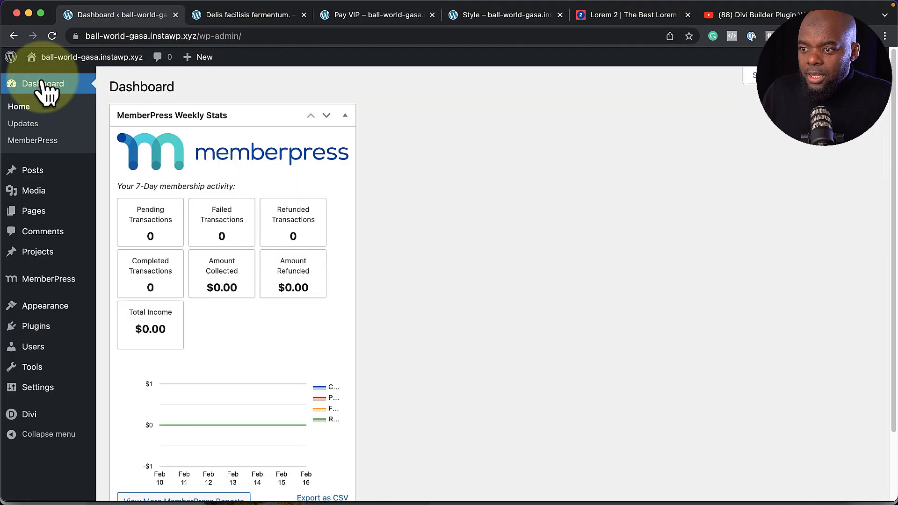
mouse_move(36, 414)
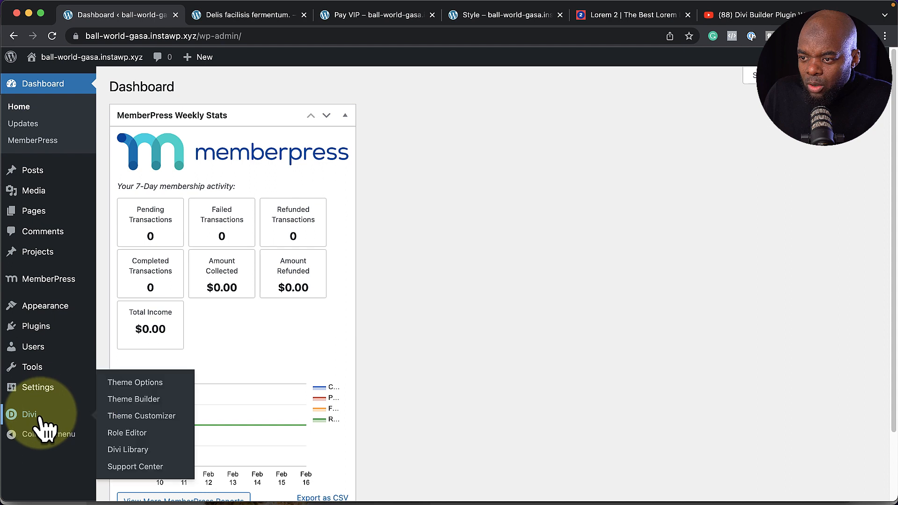
click(137, 400)
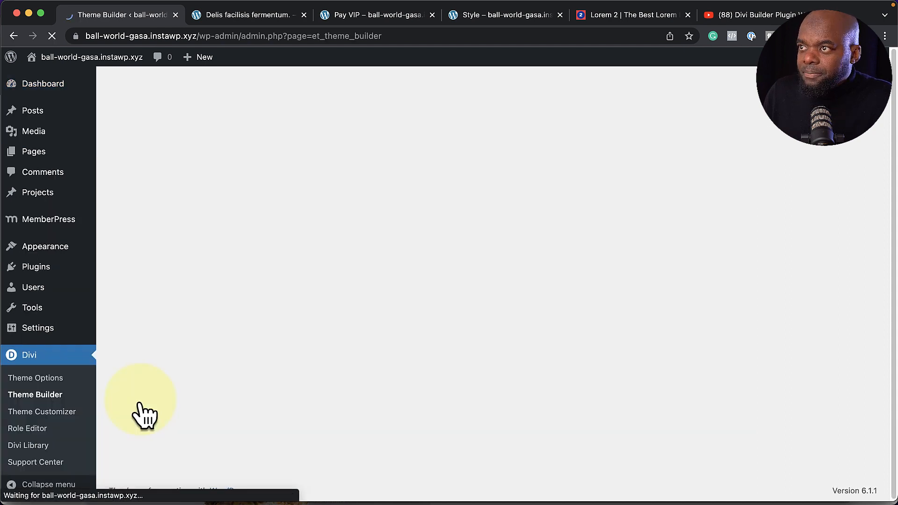
click(496, 257)
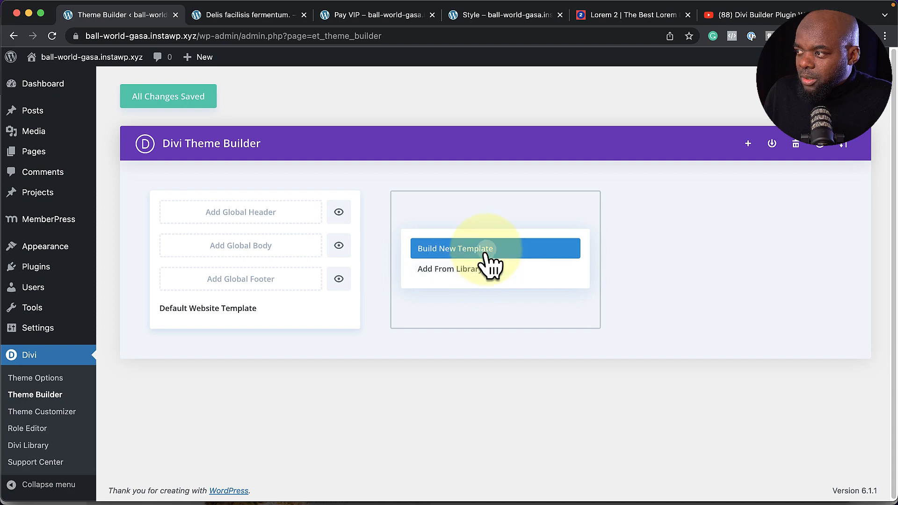
click(489, 255)
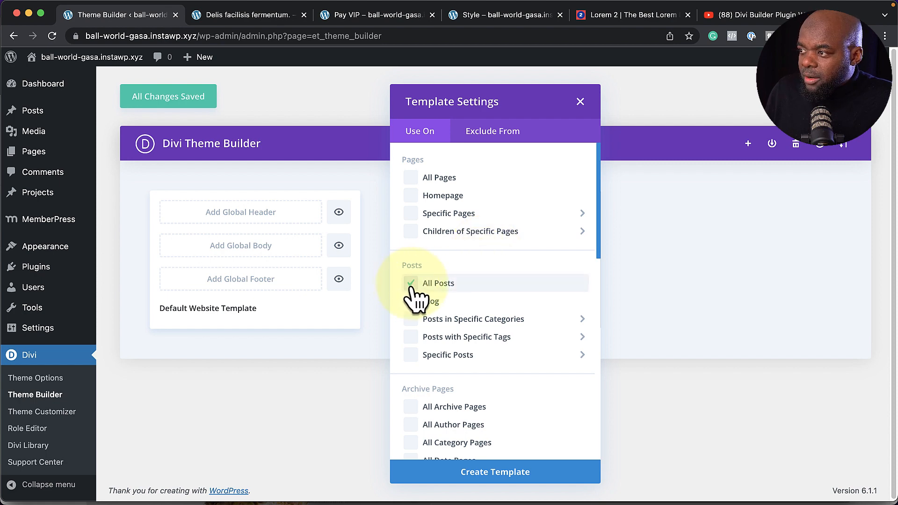
click(501, 478)
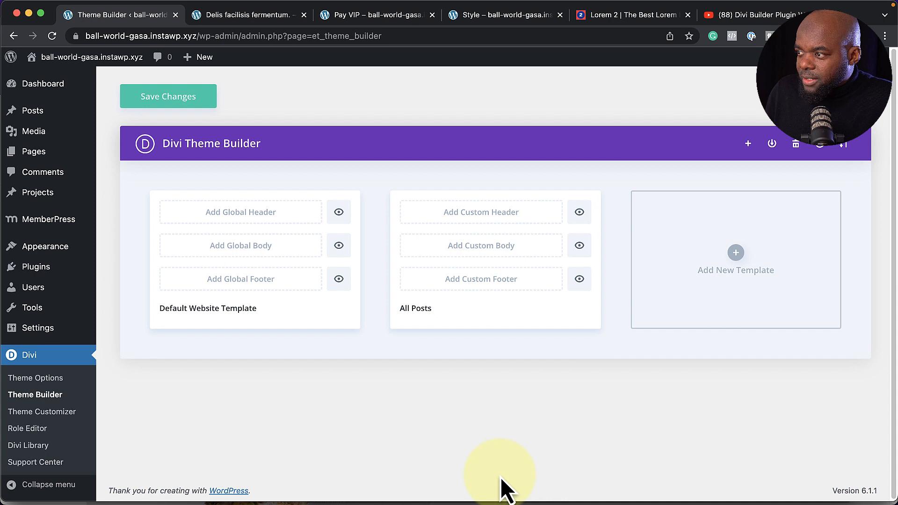
Build the All Posts custom body with a one-column row holding a Text module
click(507, 255)
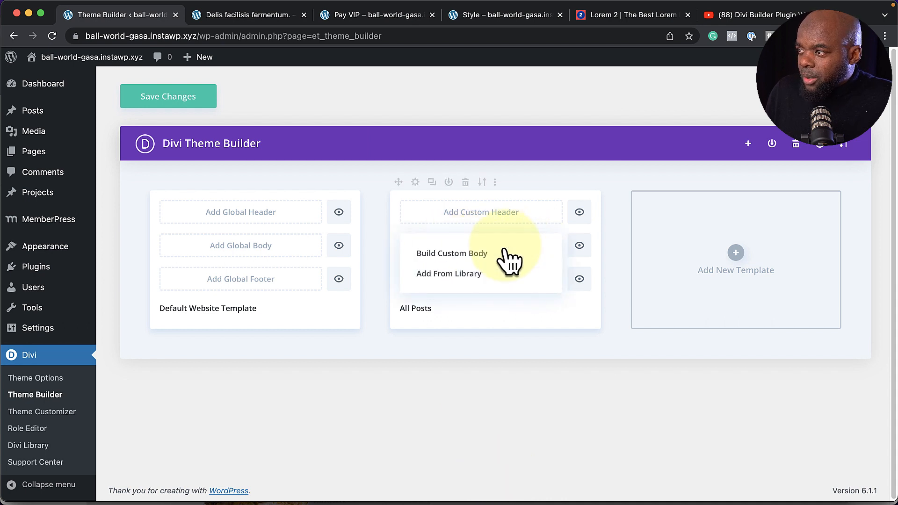
click(477, 260)
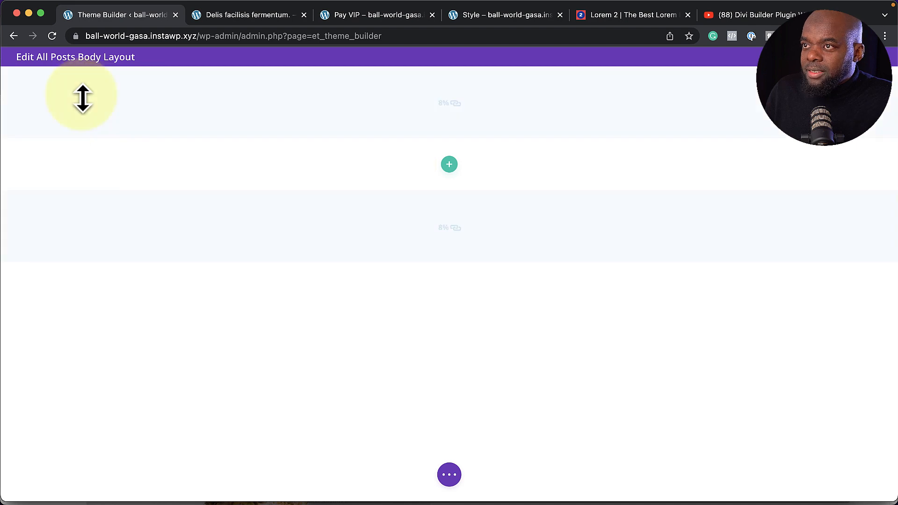
click(449, 164)
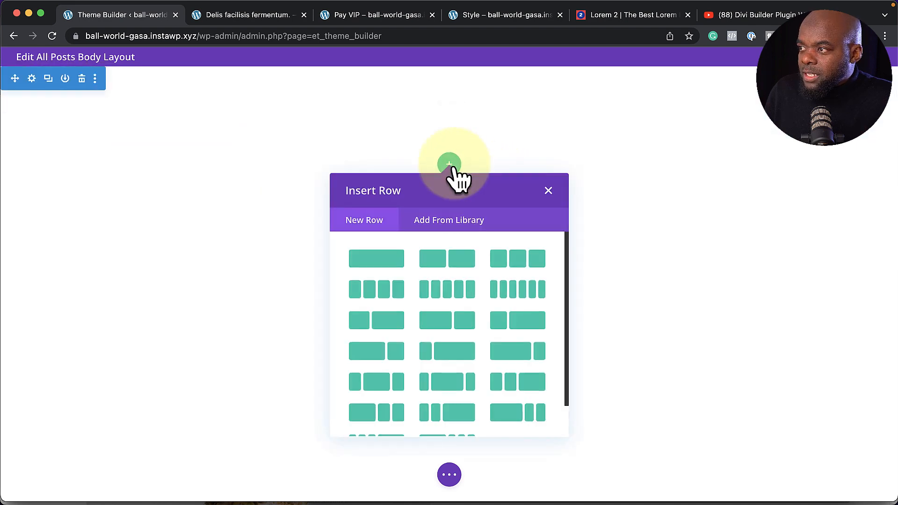
click(395, 273)
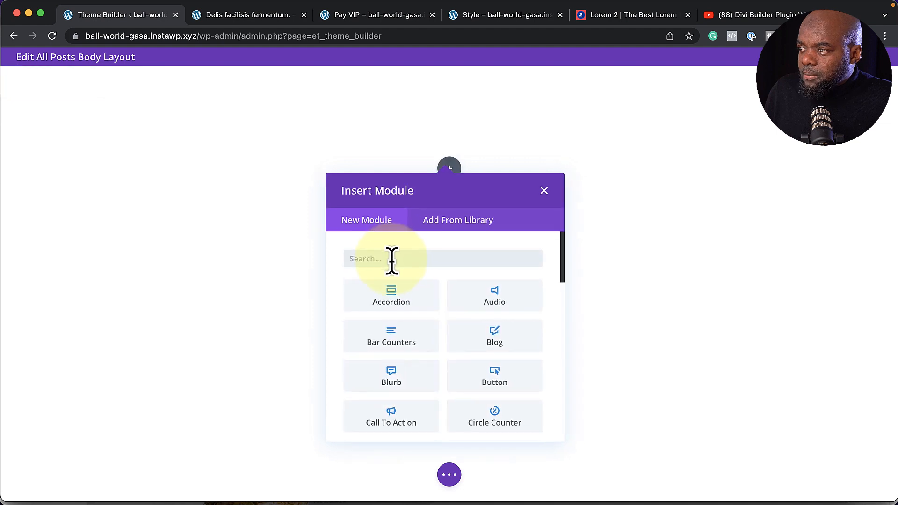
text(text)
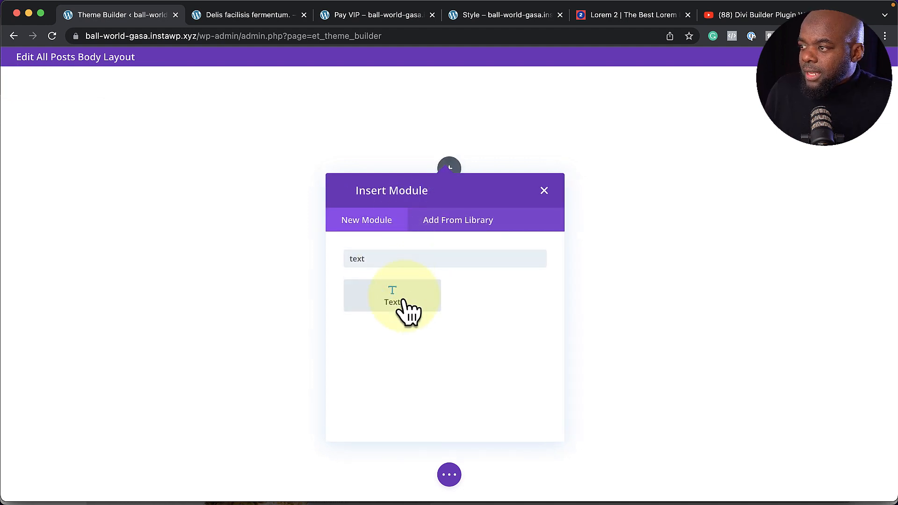
click(406, 304)
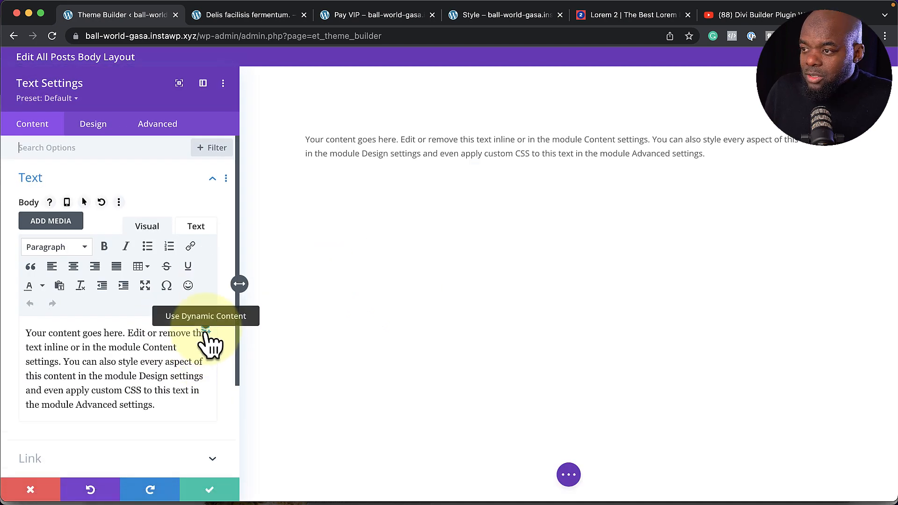
Set the Text module to the dynamic Post/Archive Title wrapped in <h2> and </h2>
click(205, 333)
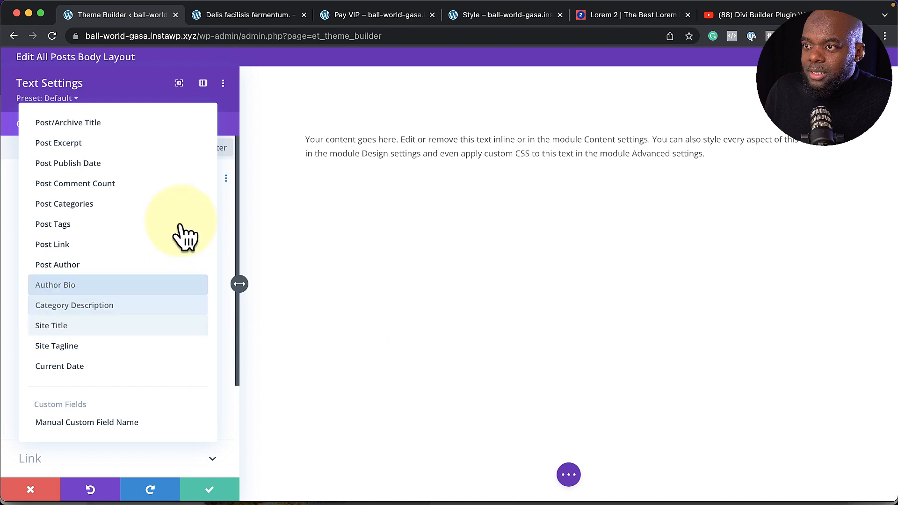
click(113, 131)
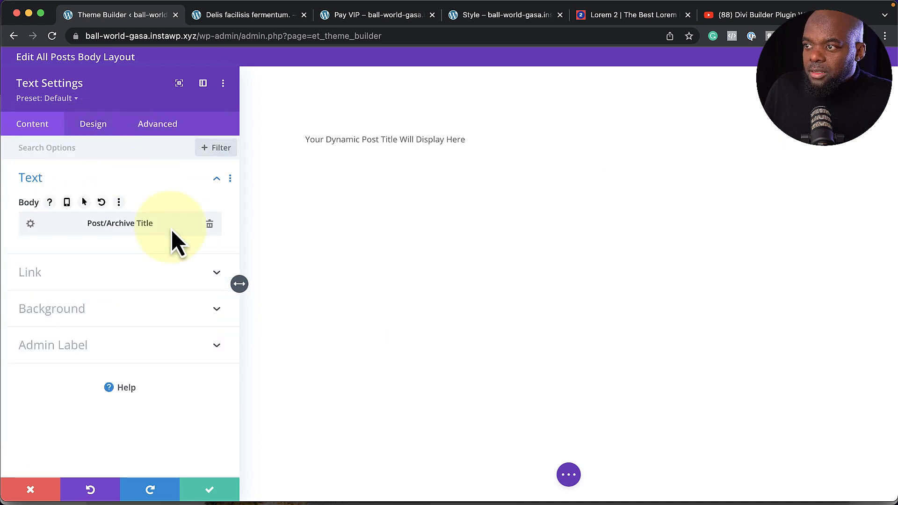
click(31, 225)
click(70, 288)
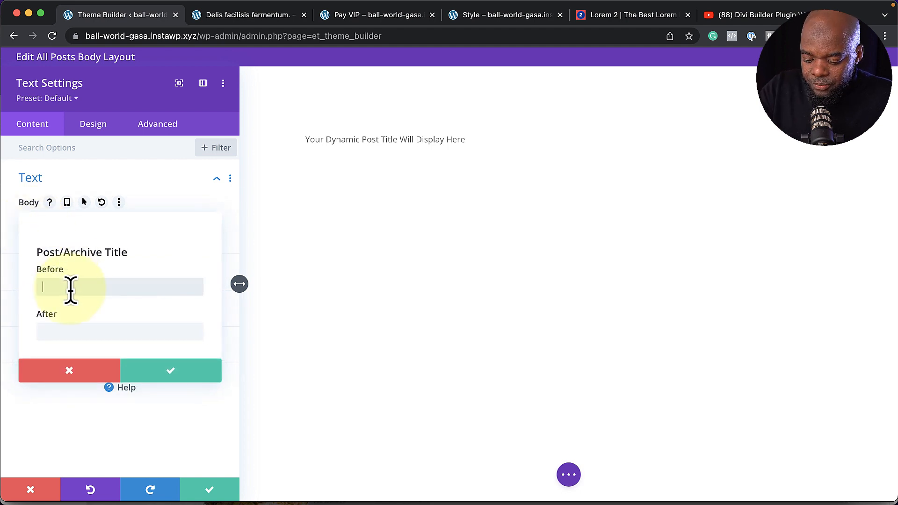
text(<h2)
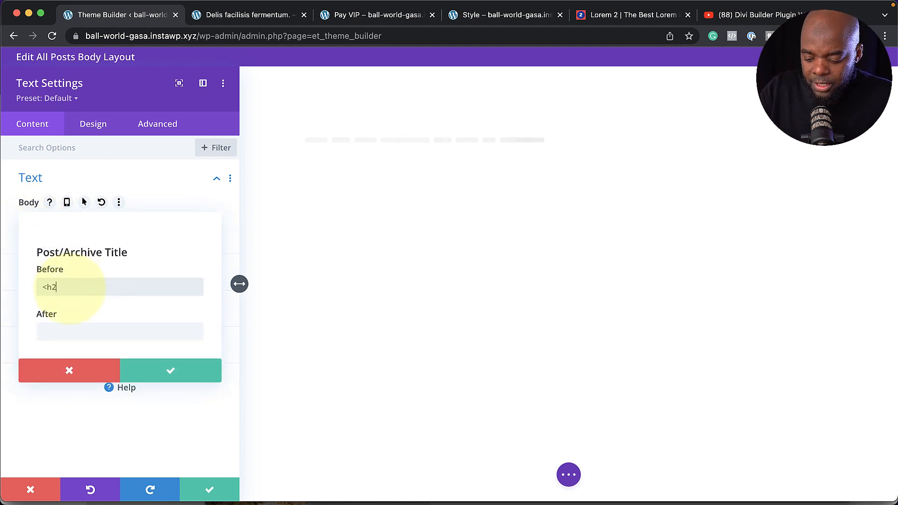
text(>)
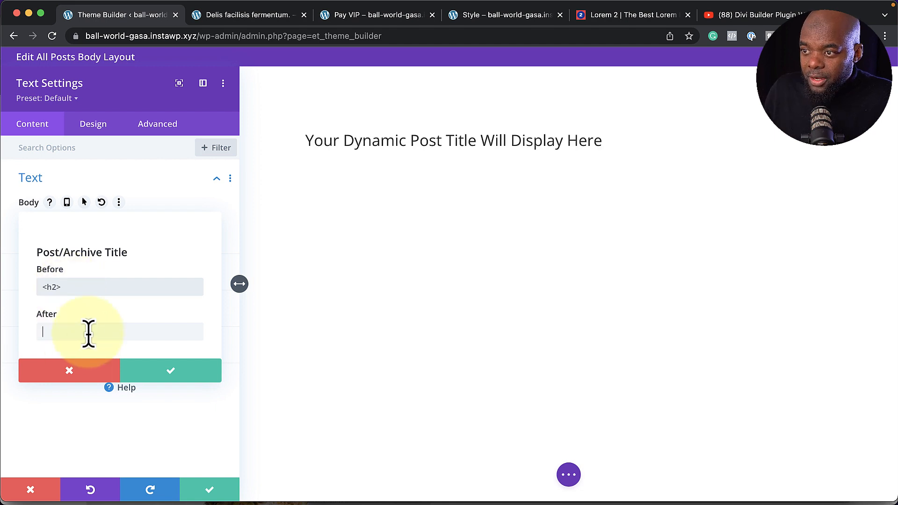
click(89, 332)
text(</h2>)
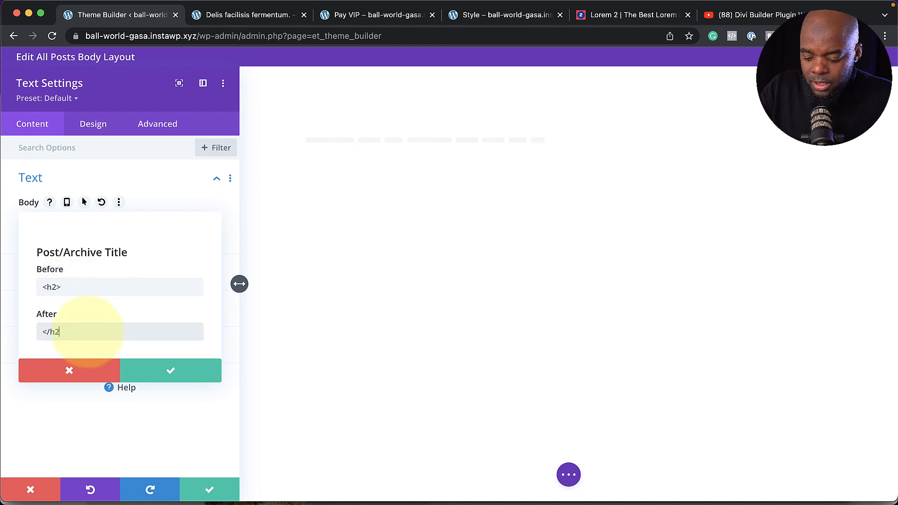
click(170, 374)
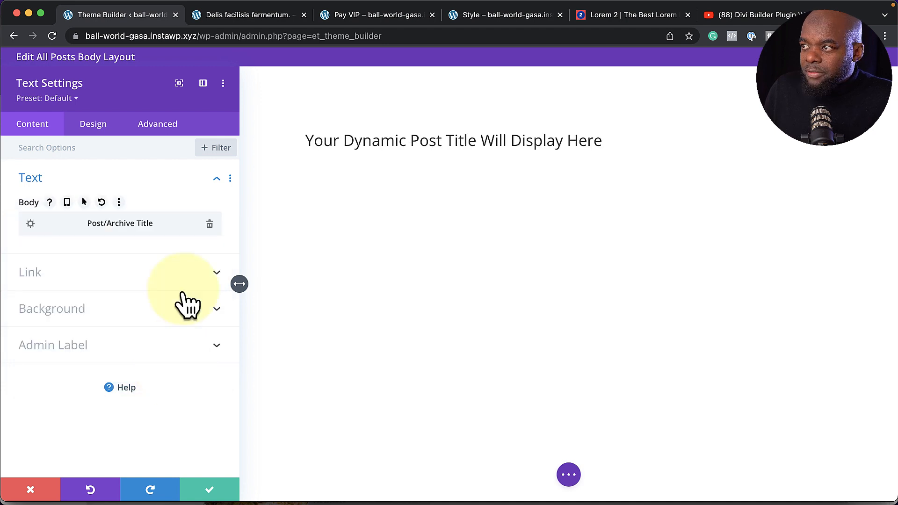
Apply the Text preset, make Heading 2 text white (#FFFFFF), and save the module
click(70, 98)
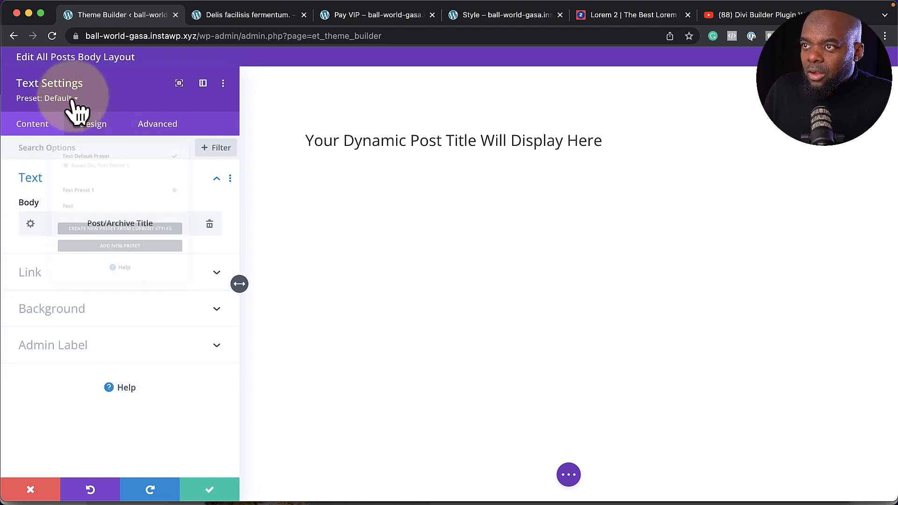
click(82, 213)
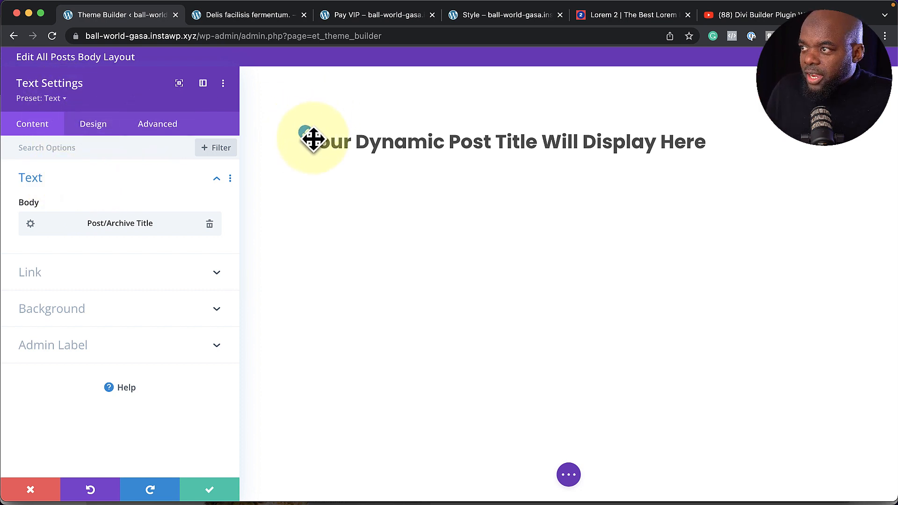
click(305, 134)
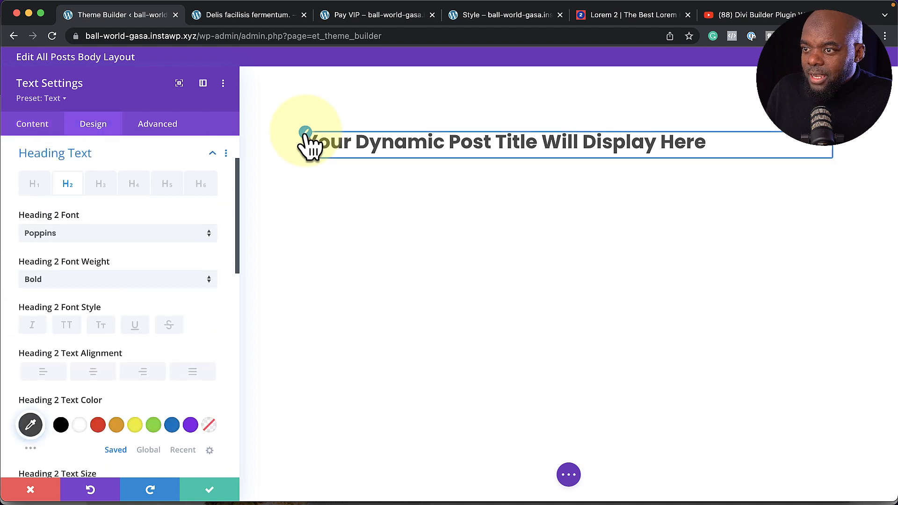
click(77, 430)
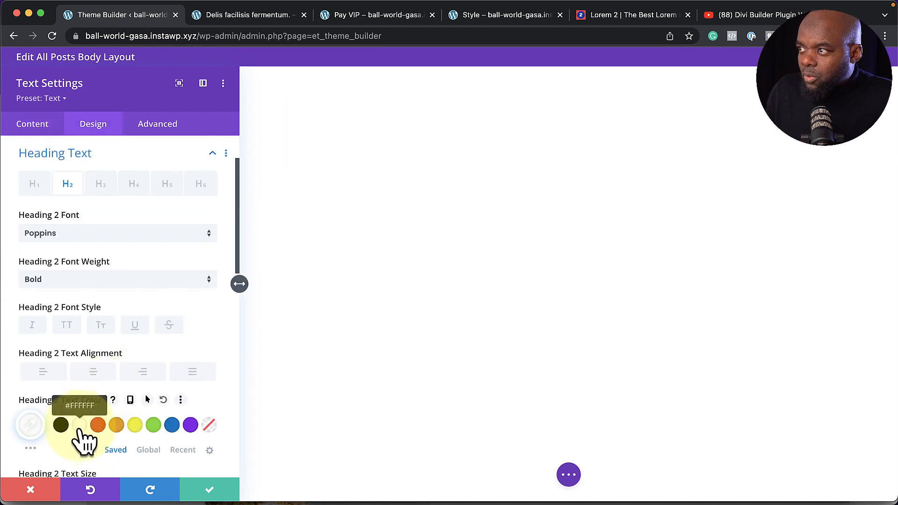
click(213, 498)
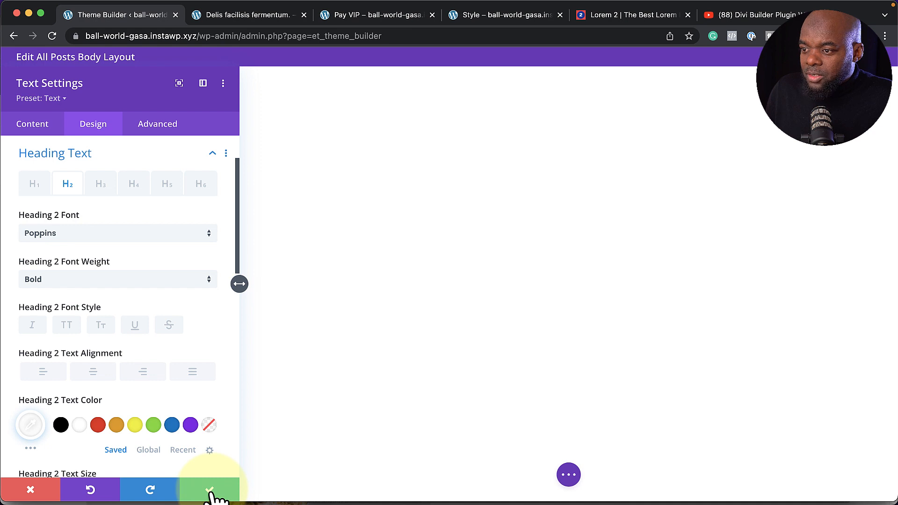
click(213, 498)
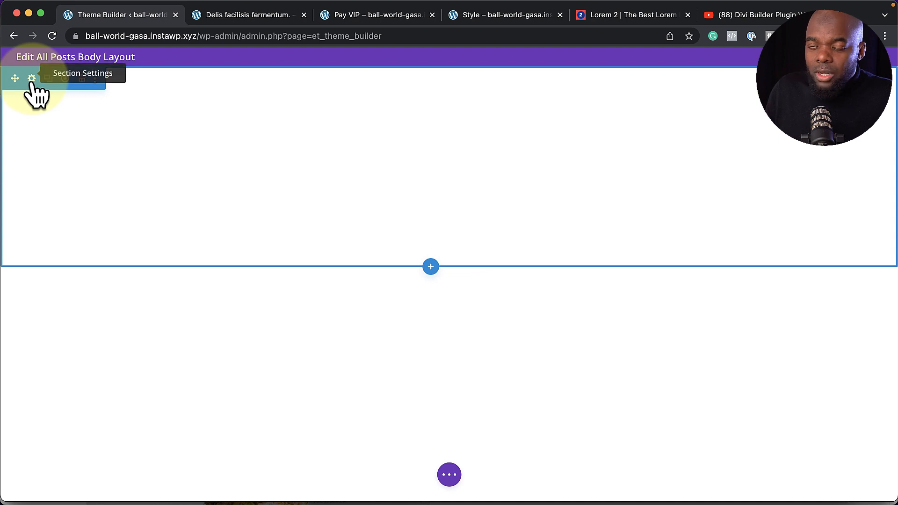
Set the header section's background image to the post's Featured Image
click(32, 78)
click(58, 214)
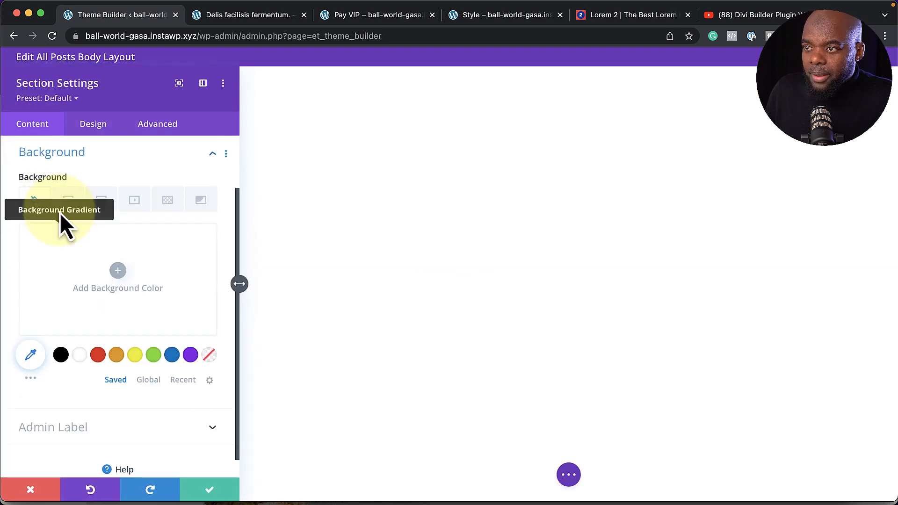
click(105, 206)
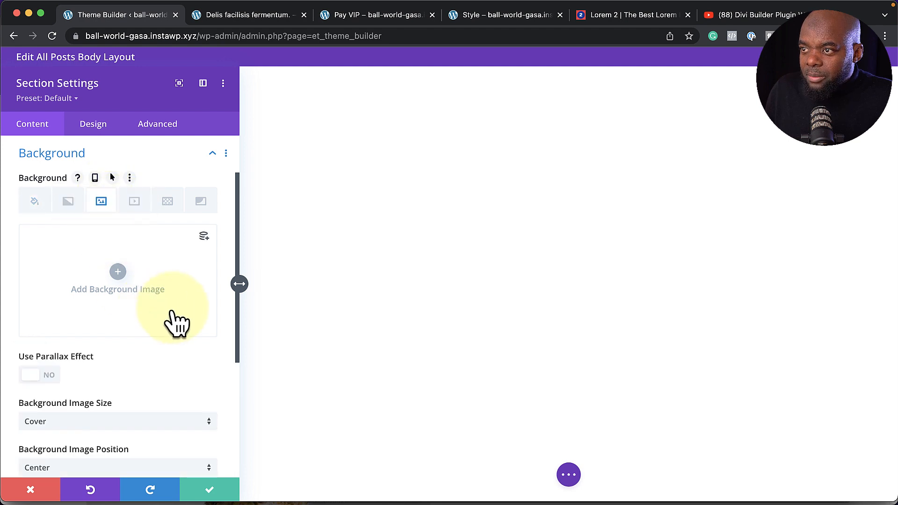
click(204, 236)
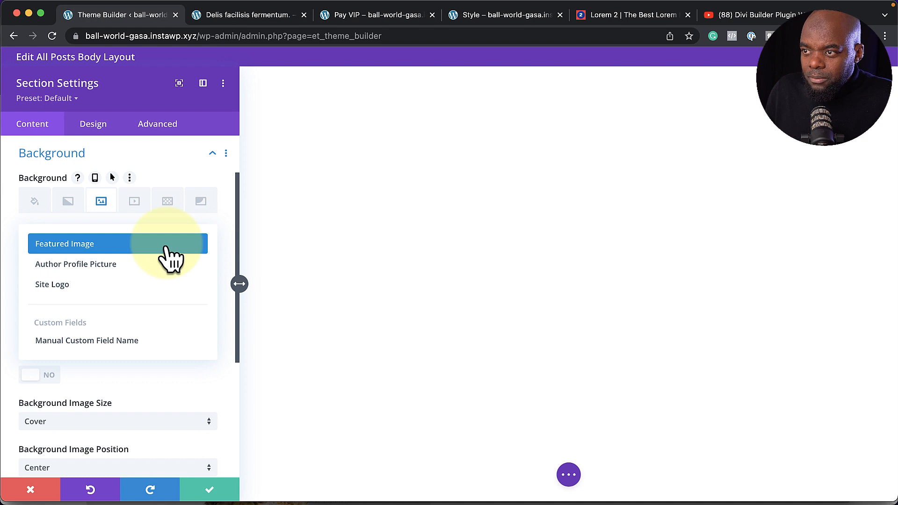
click(167, 245)
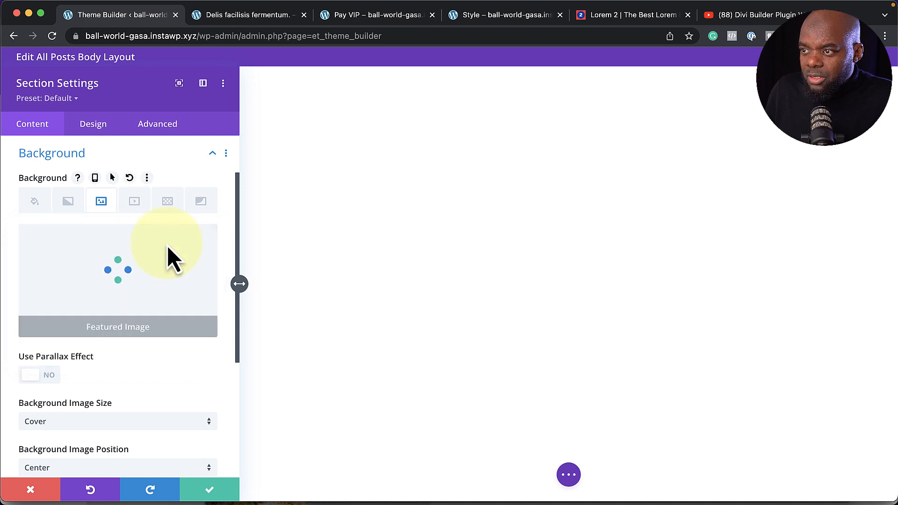
scroll(134, 329, down, 2)
scroll(135, 328, down, 3)
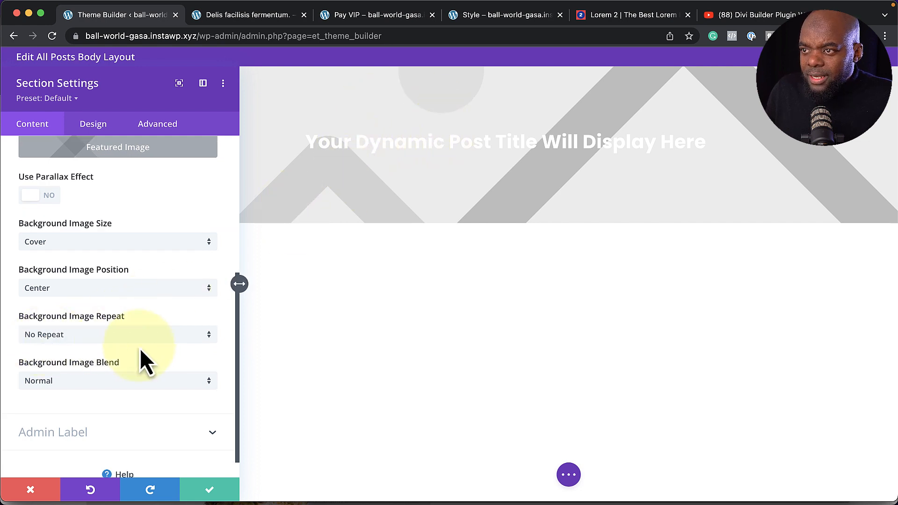
scroll(139, 349, up, 2)
scroll(139, 349, up, 2)
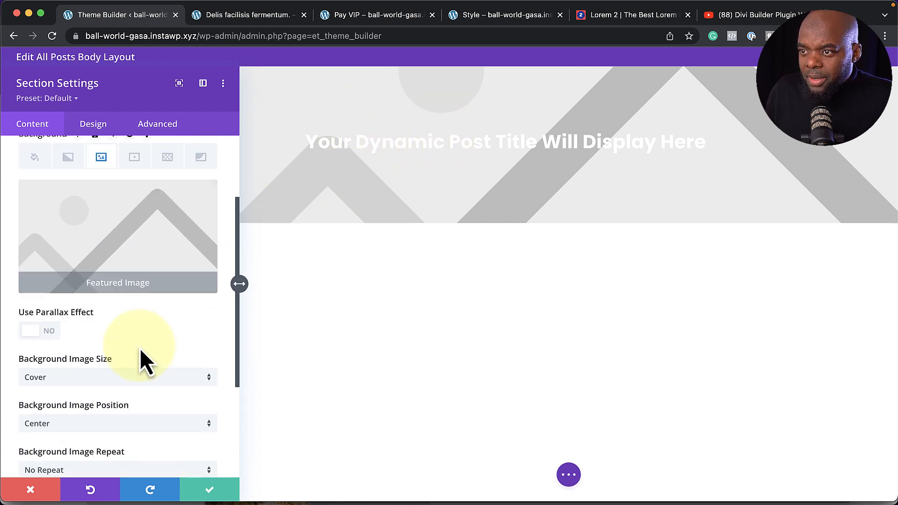
scroll(139, 364, up, 2)
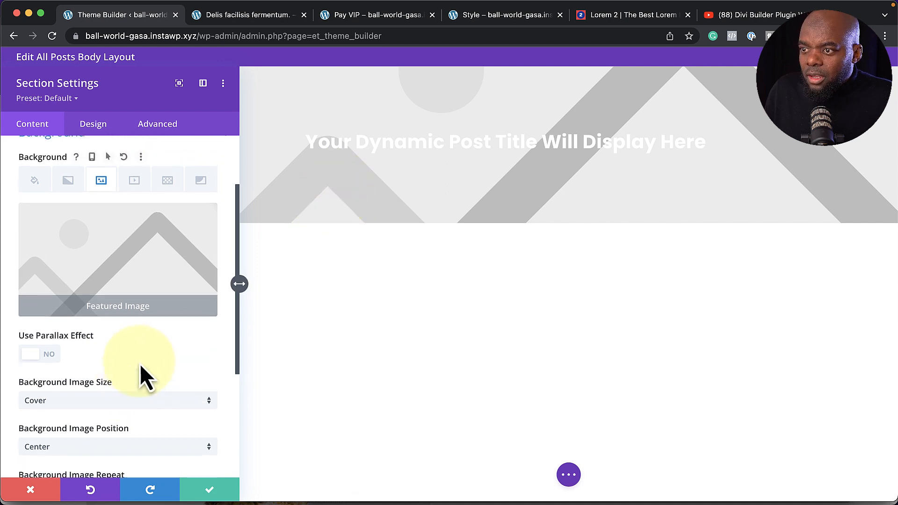
Add a semi-transparent black background colour, blend the image with Multiply, and save
click(35, 208)
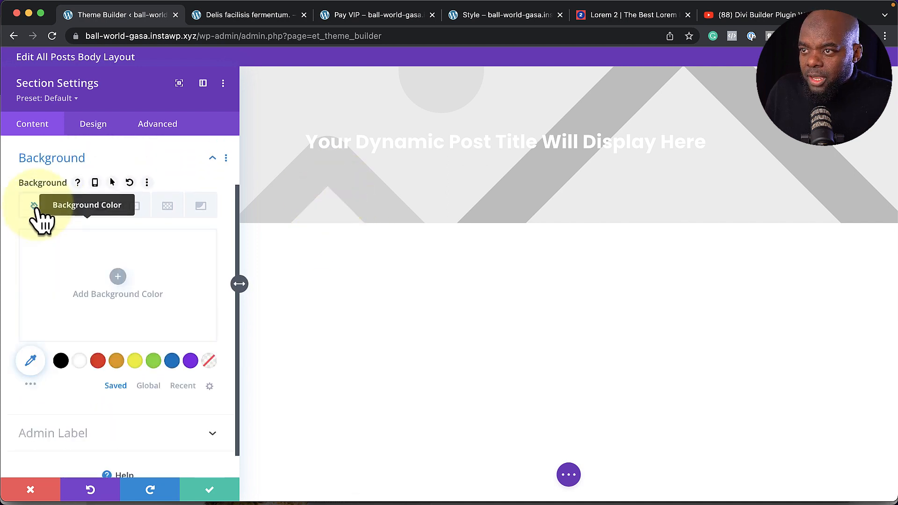
click(61, 363)
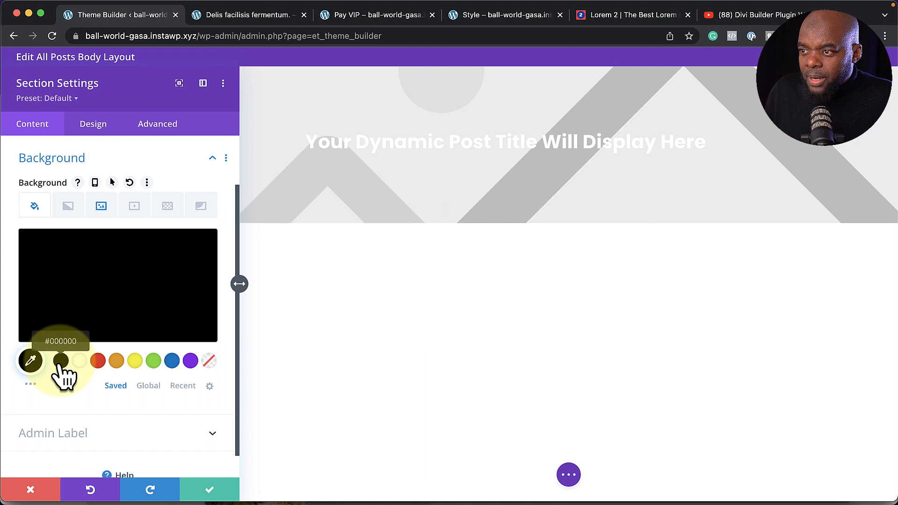
click(114, 311)
drag(204, 255, 206, 273)
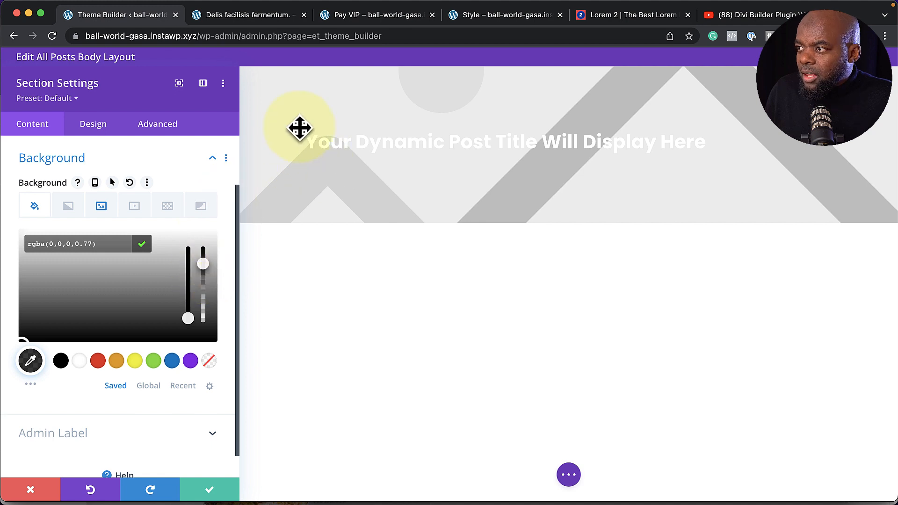
click(109, 210)
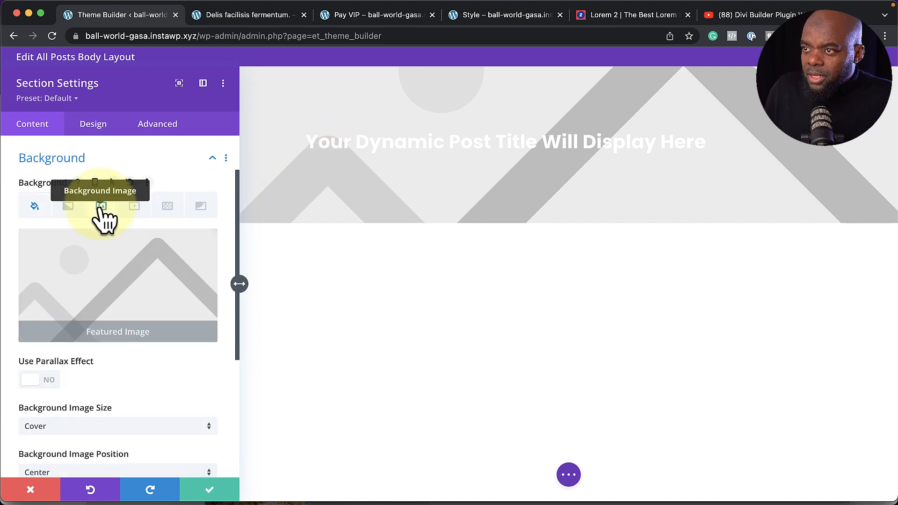
scroll(123, 365, down, 5)
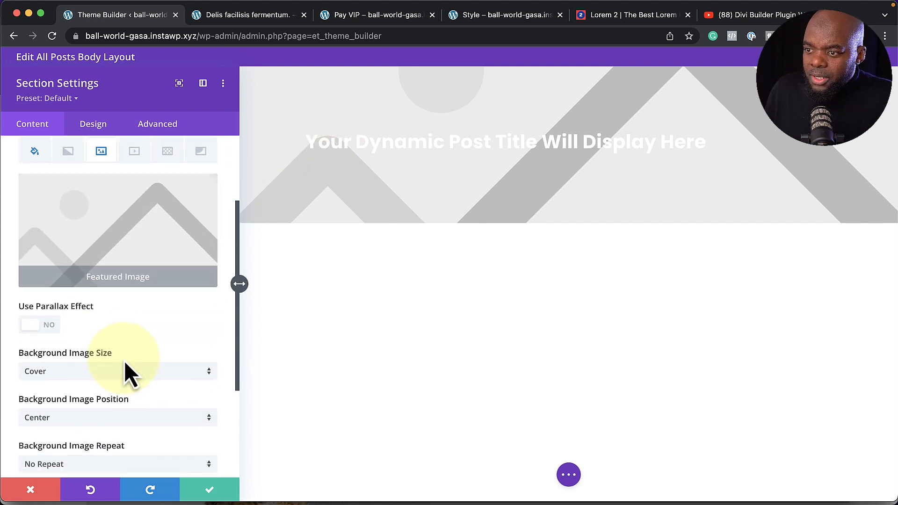
scroll(124, 363, down, 2)
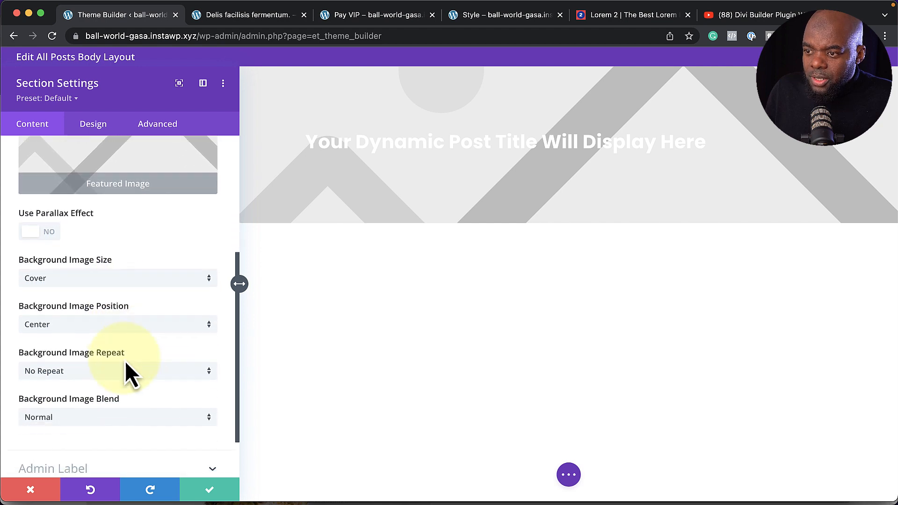
click(99, 422)
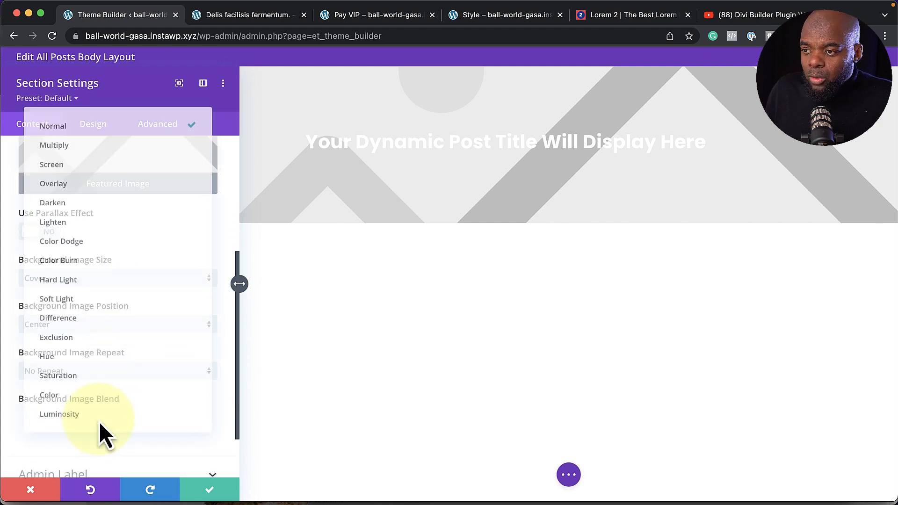
click(113, 149)
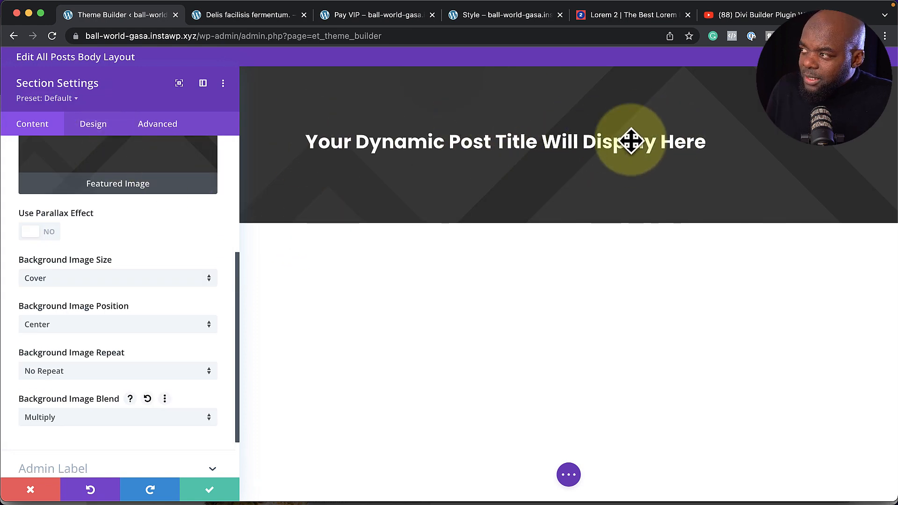
click(210, 492)
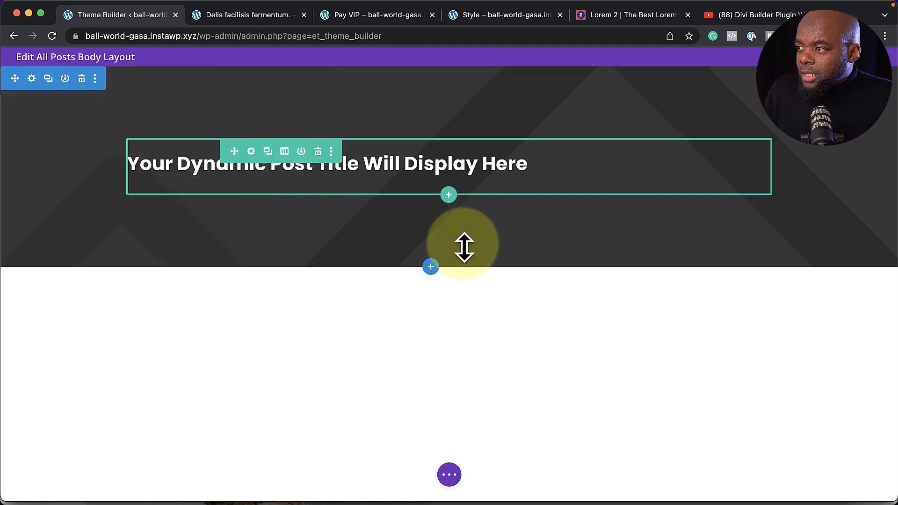
Insert a regular one-column section with a Post Content module below the header and open its settings
click(431, 267)
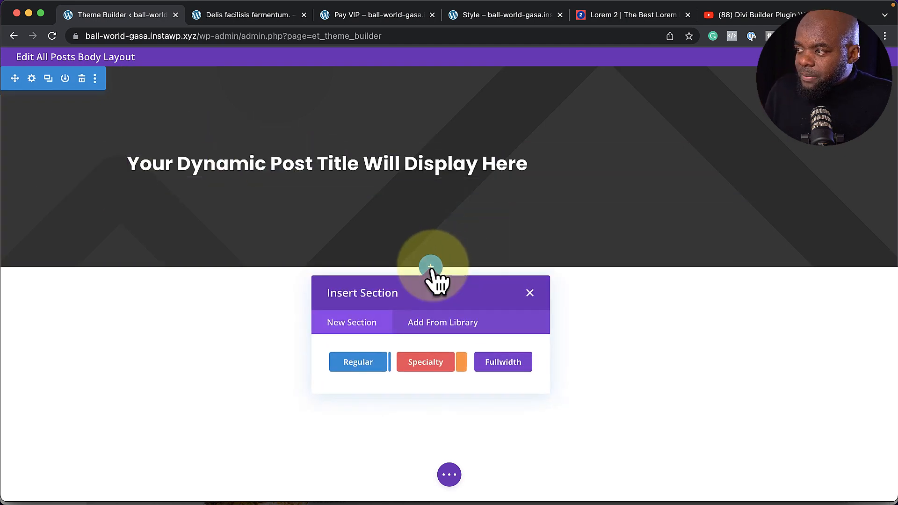
click(364, 368)
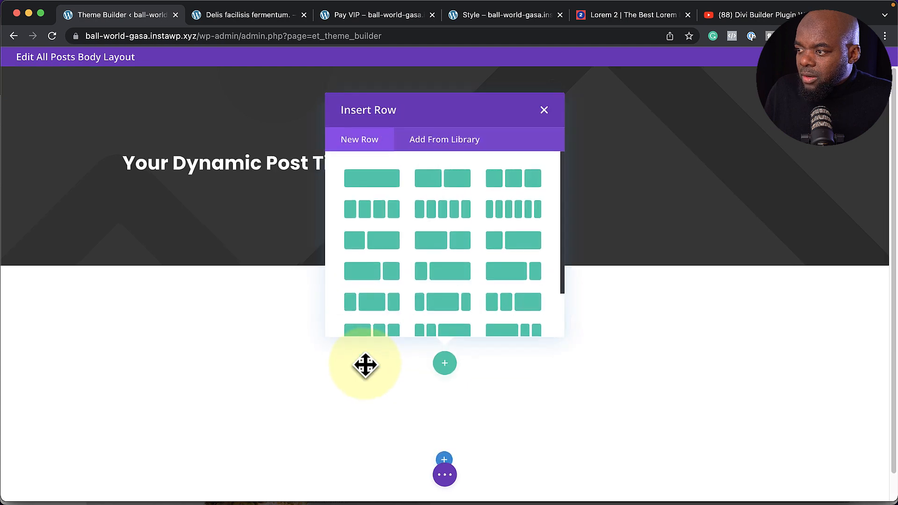
click(392, 180)
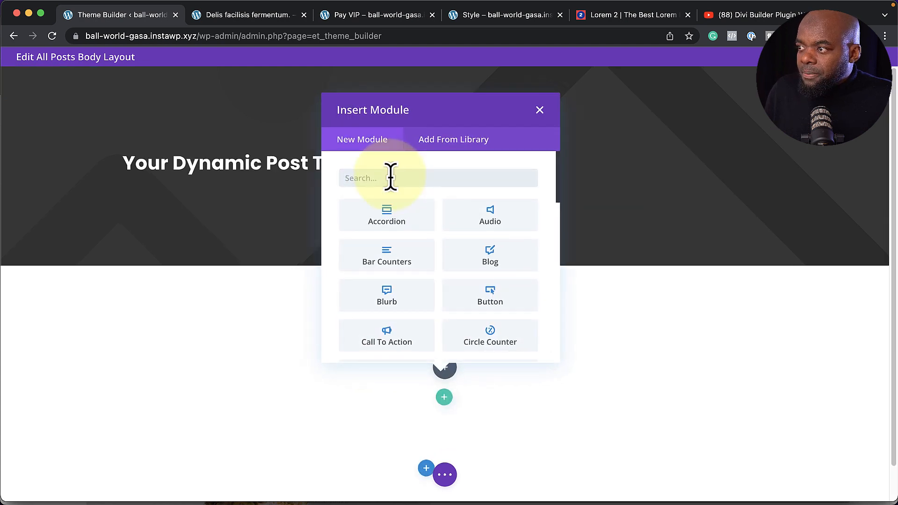
text(post)
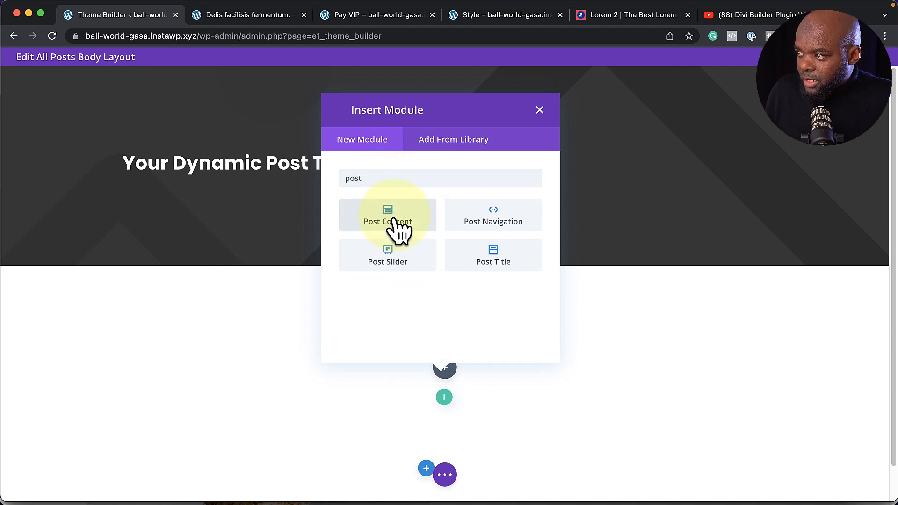
click(398, 228)
scroll(438, 367, down, 3)
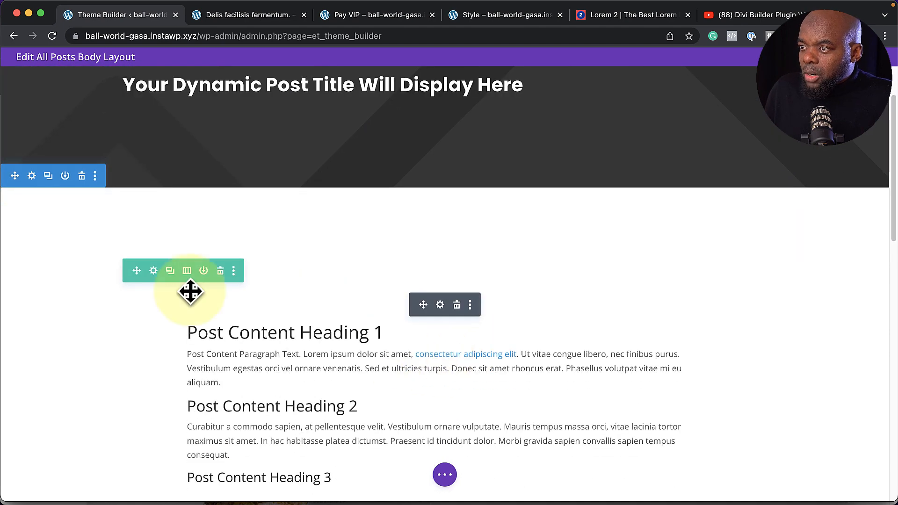
click(440, 306)
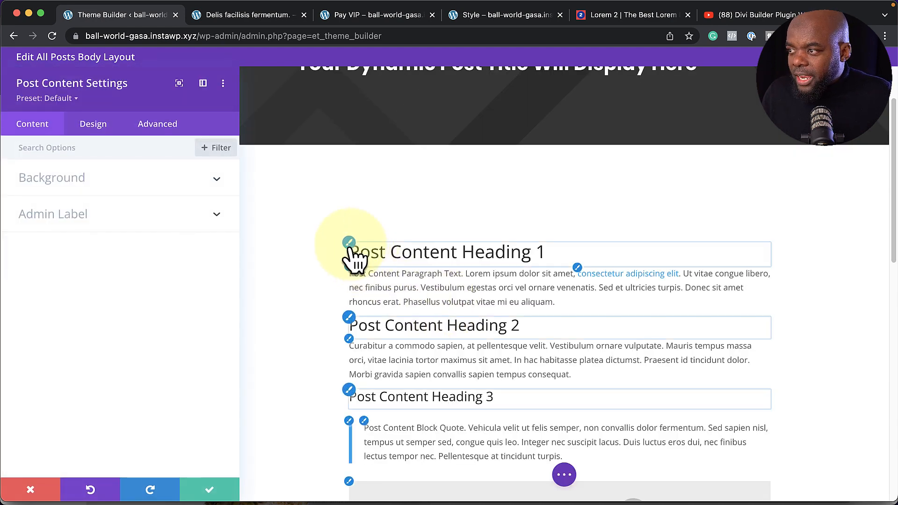
Set the Post Content heading and paragraph fonts to Poppins
click(349, 243)
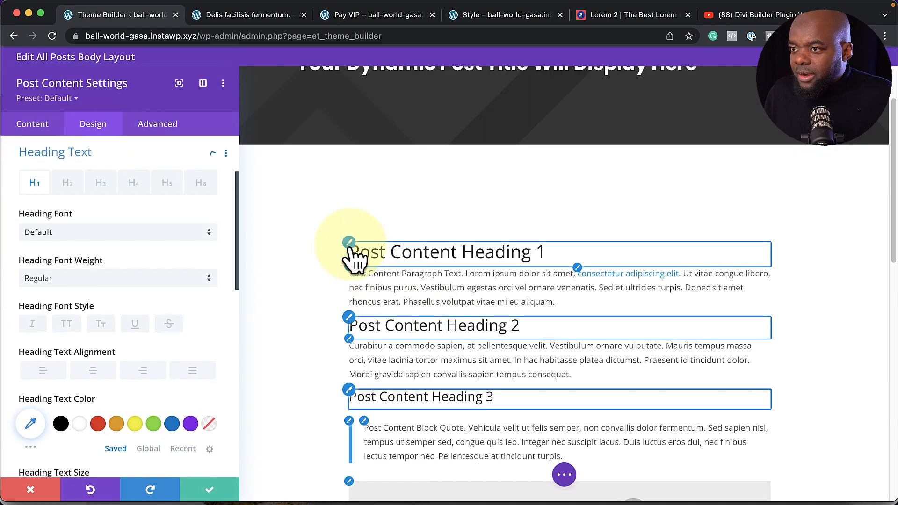
click(142, 237)
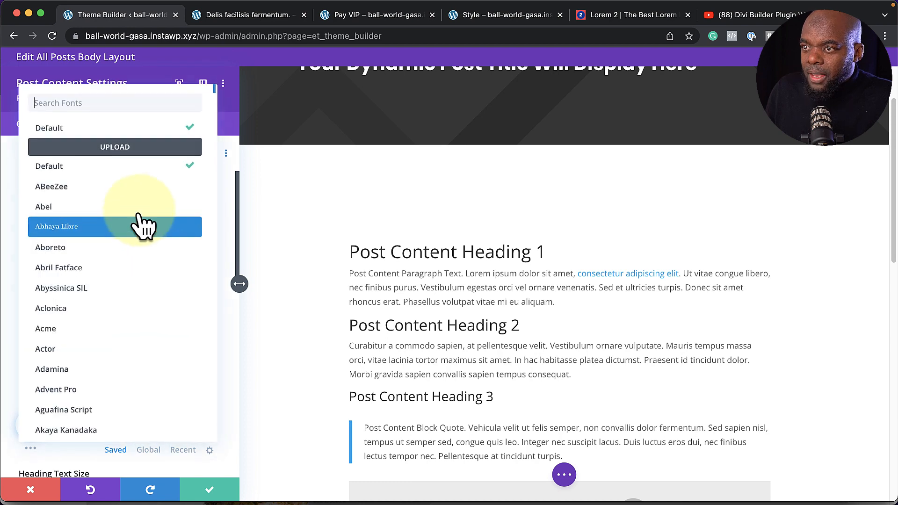
text(po)
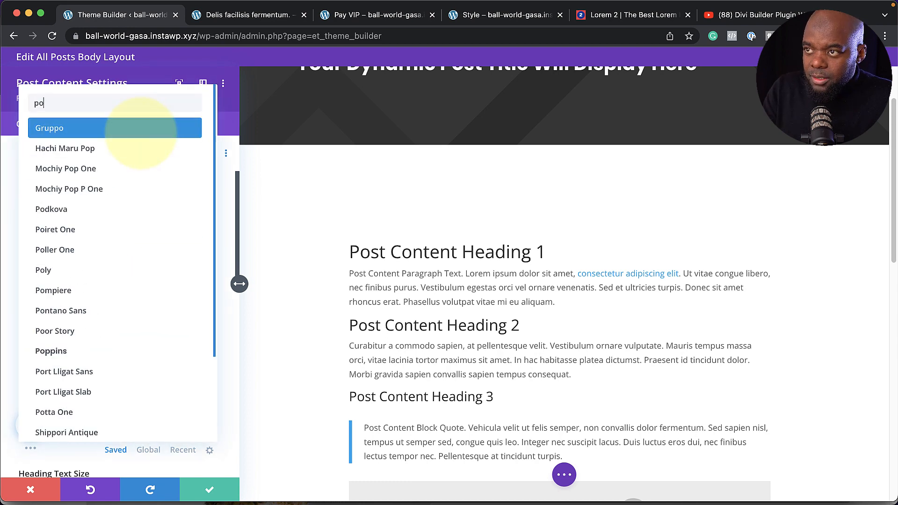
click(52, 294)
click(349, 267)
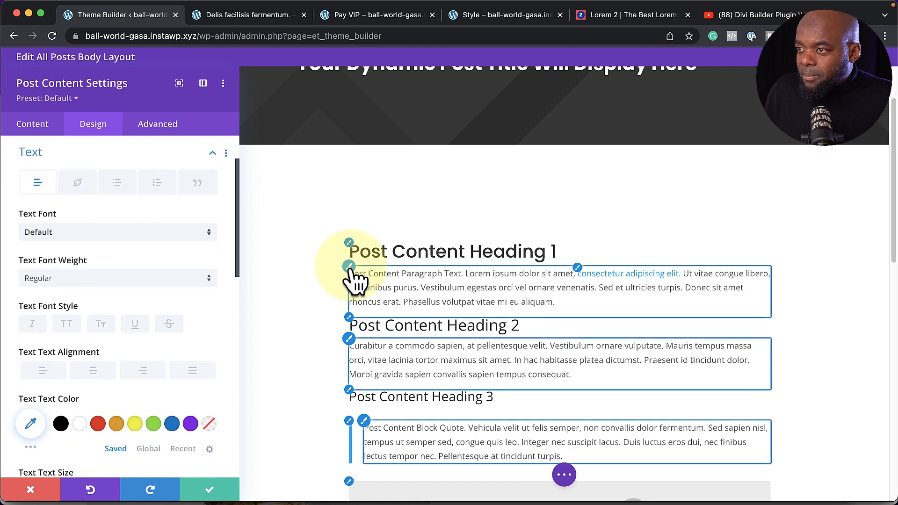
click(173, 246)
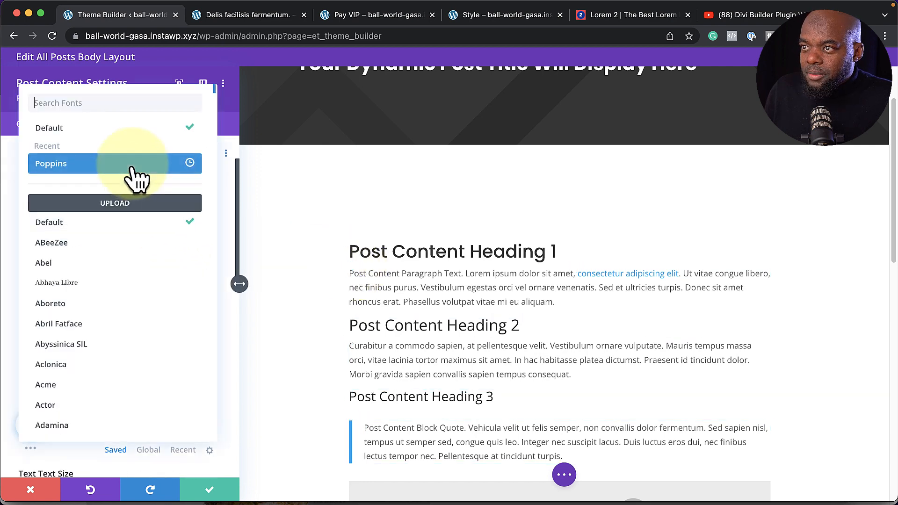
click(133, 162)
Enlarge the paragraph text, save the module, and drag the section's top padding to about 4%
scroll(201, 357, down, 2)
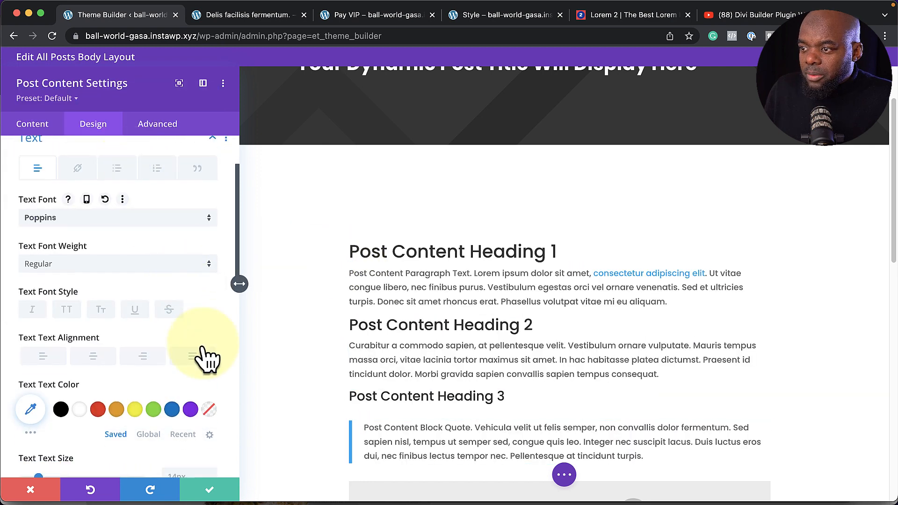
click(212, 435)
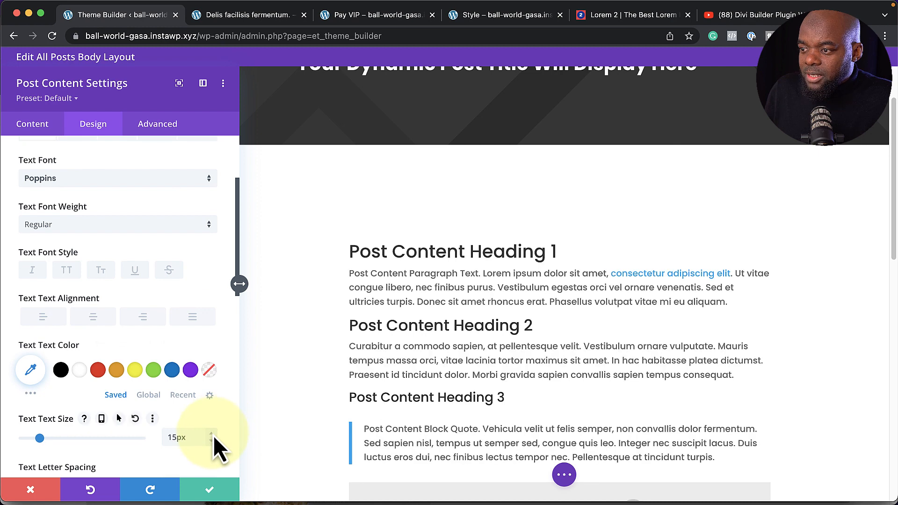
click(213, 435)
scroll(171, 403, down, 2)
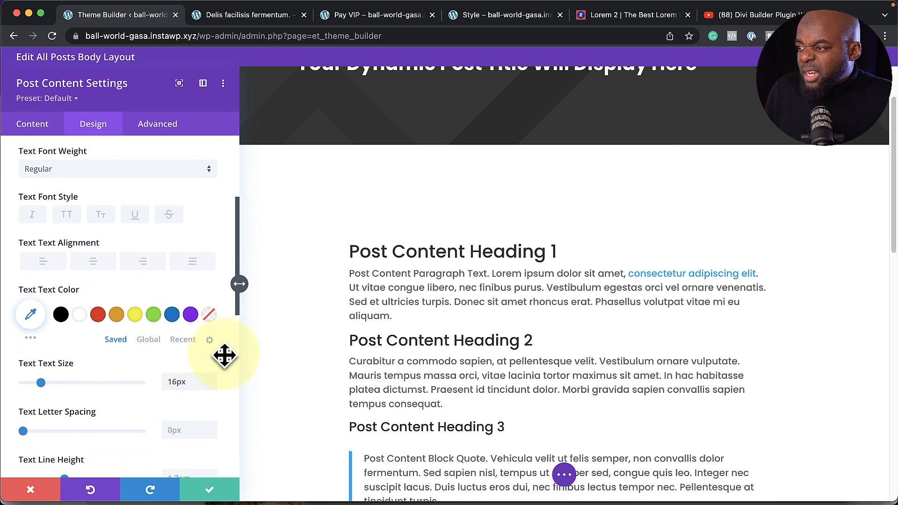
click(210, 489)
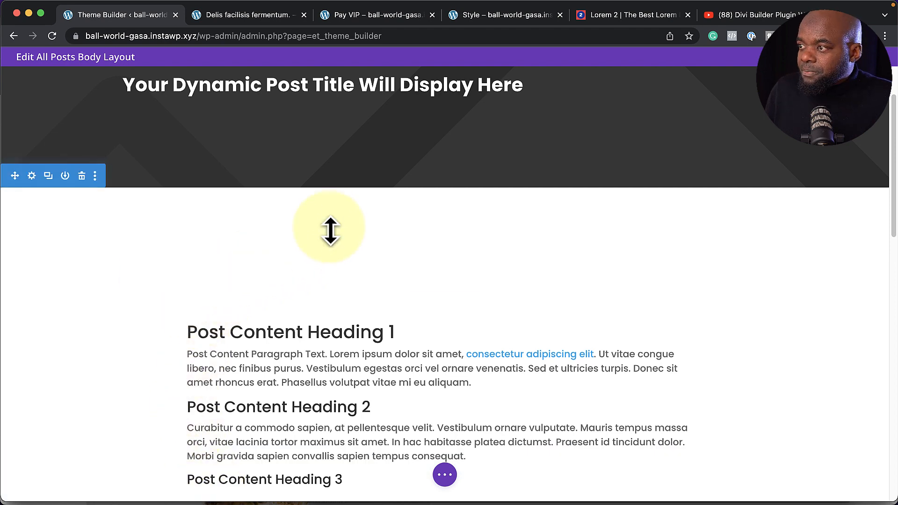
mouse_move(332, 226)
drag(332, 227, 335, 205)
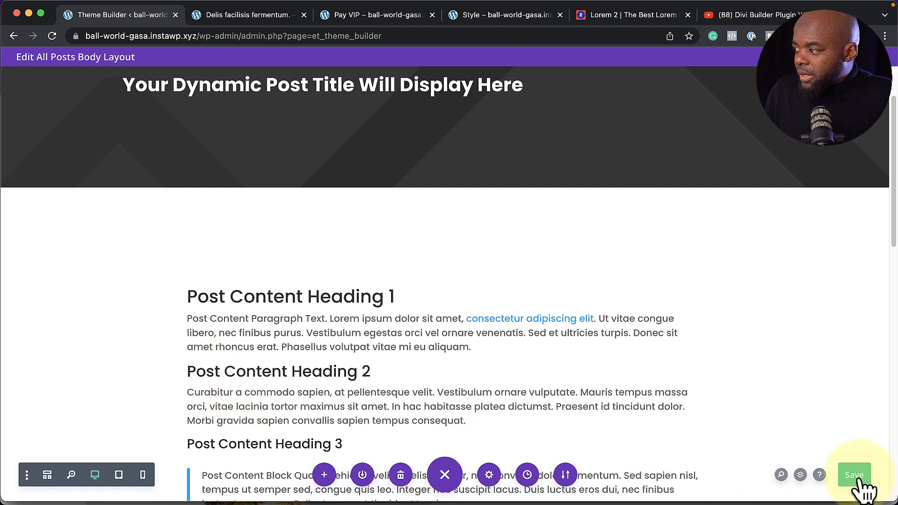
Save the Theme Builder changes and return to the Delis facilisis fermentum post
click(248, 17)
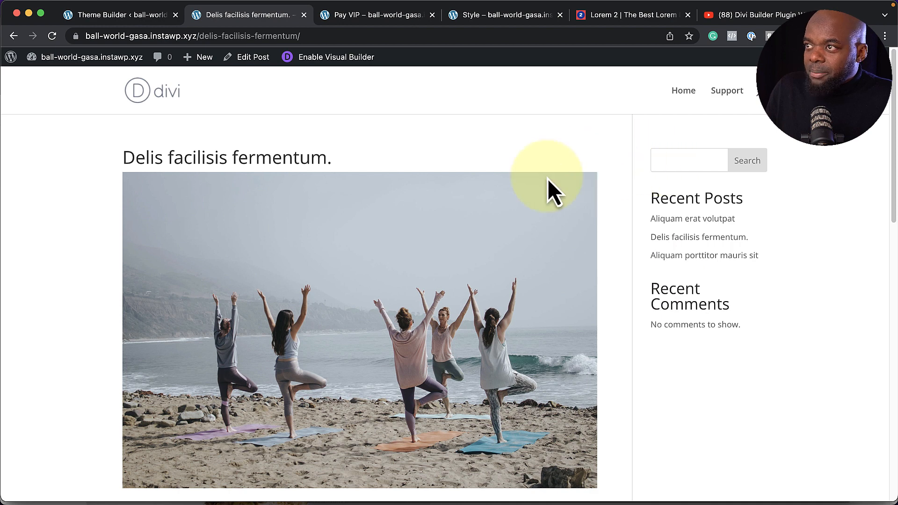
click(154, 19)
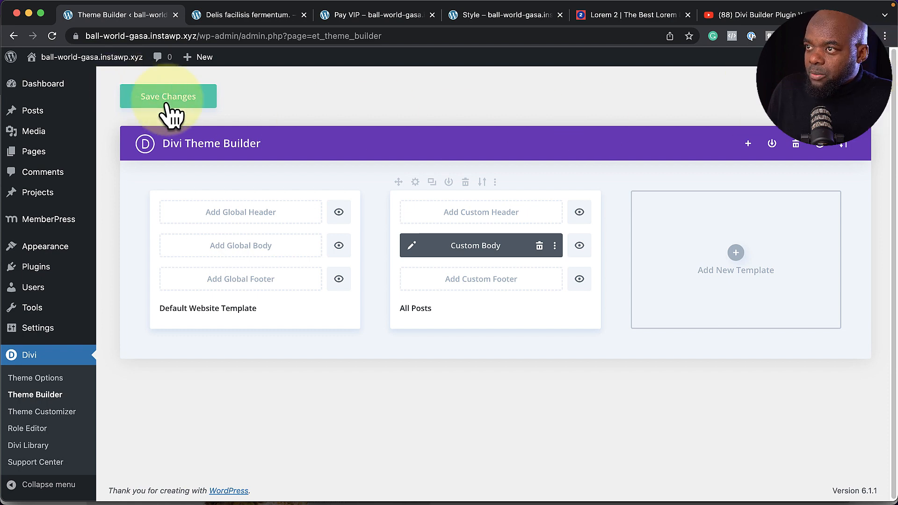
click(168, 103)
click(251, 15)
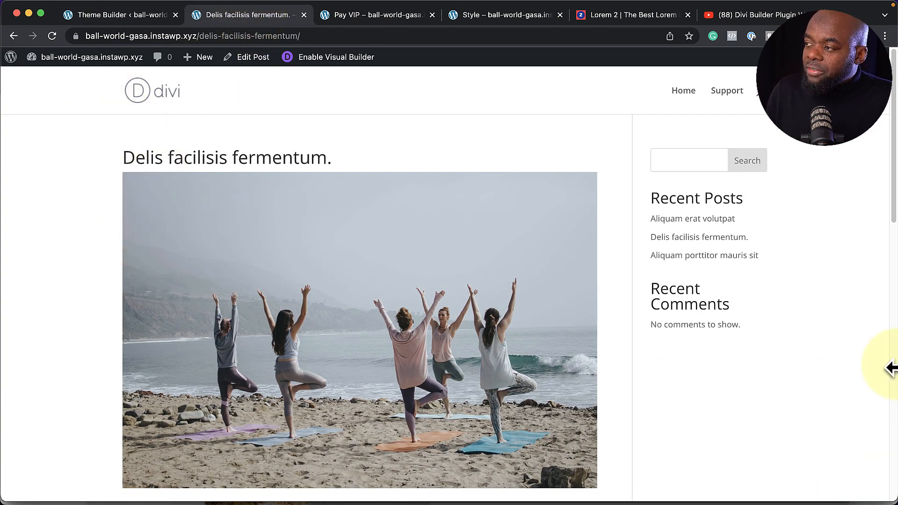
Reload the post and scroll through it to review the darkened title banner and content
click(55, 38)
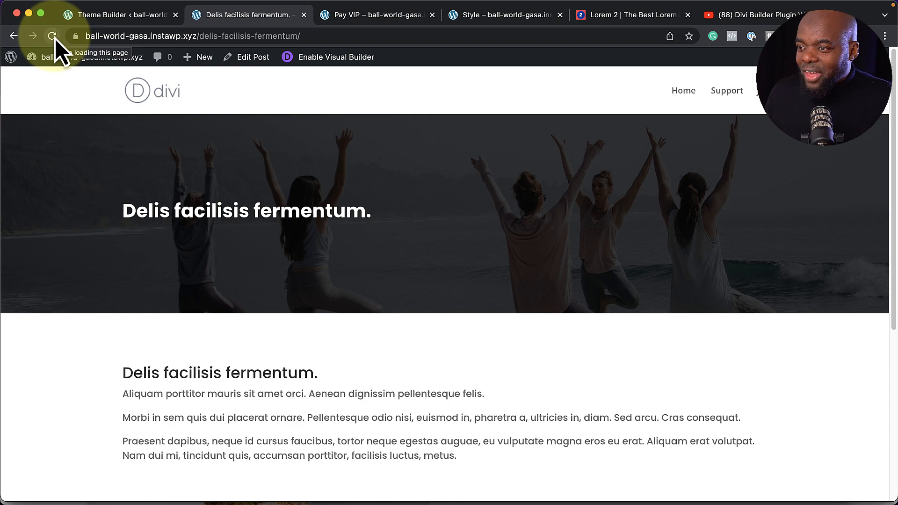
scroll(225, 355, down, 2)
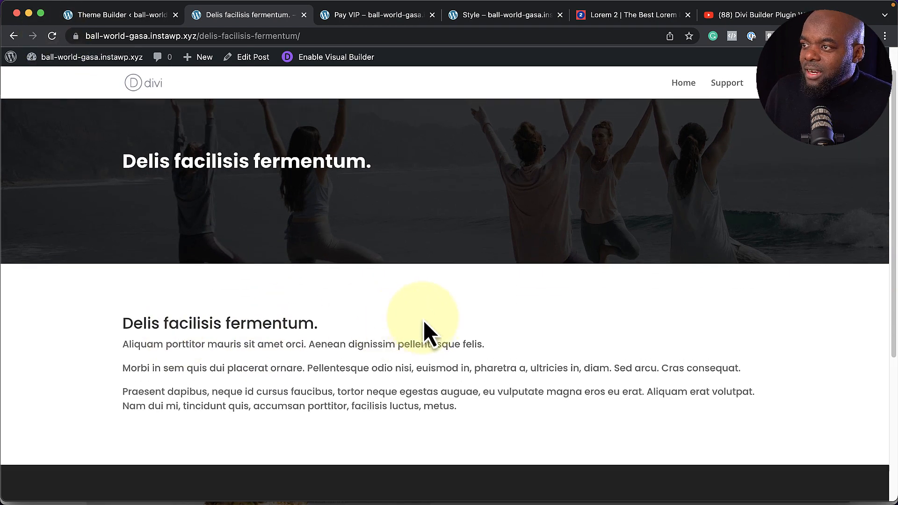
scroll(423, 321, up, 2)
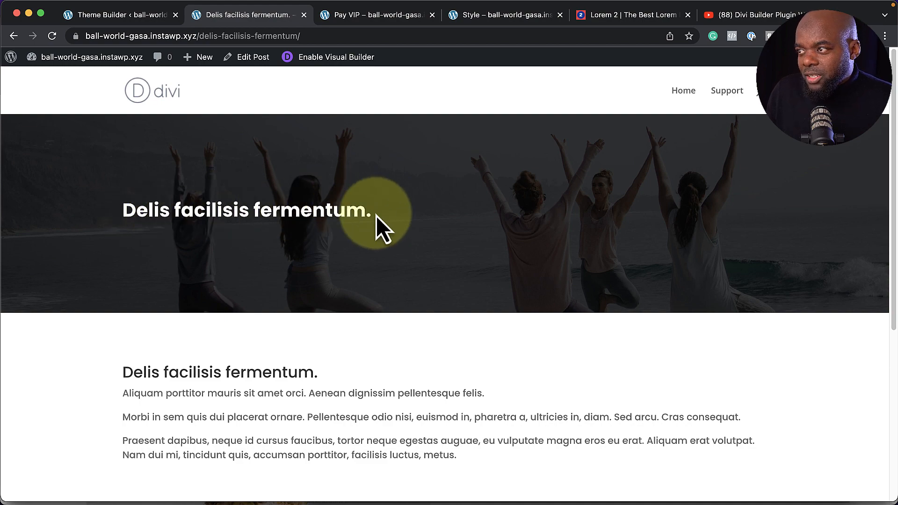
scroll(457, 309, down, 10)
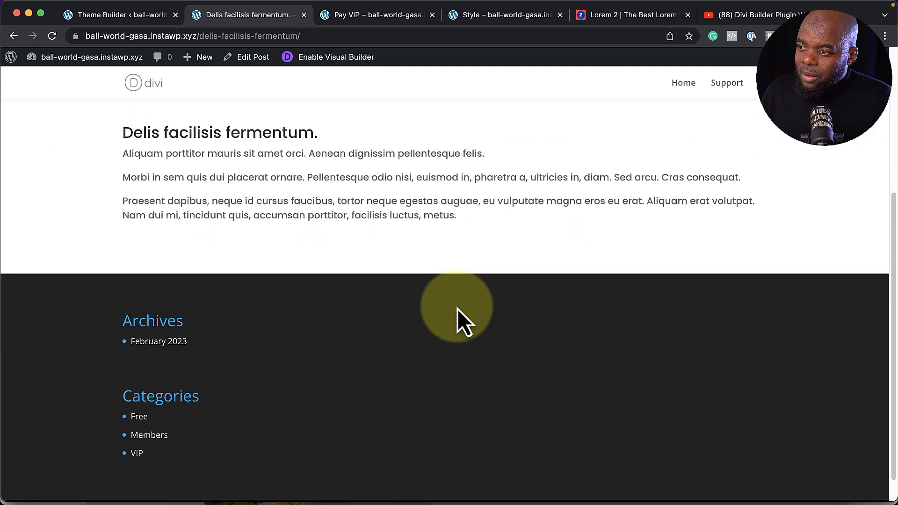
scroll(457, 309, up, 10)
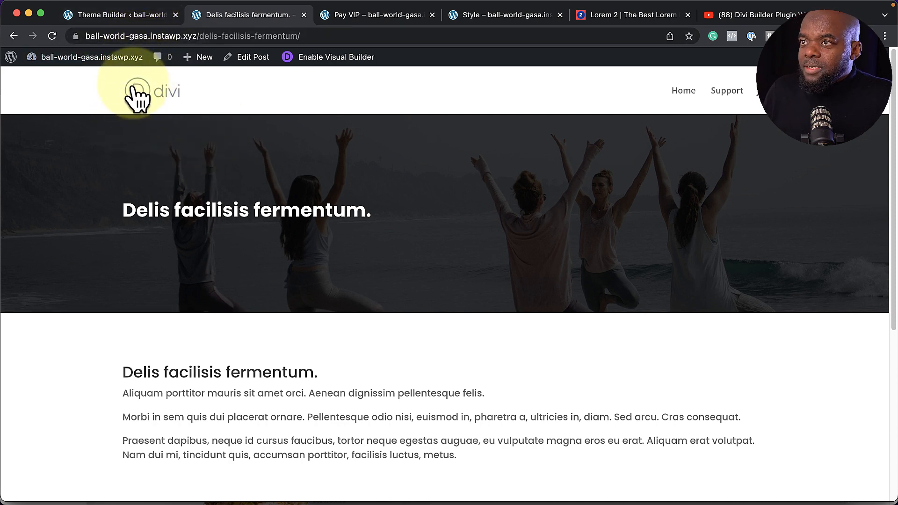
mouse_move(107, 59)
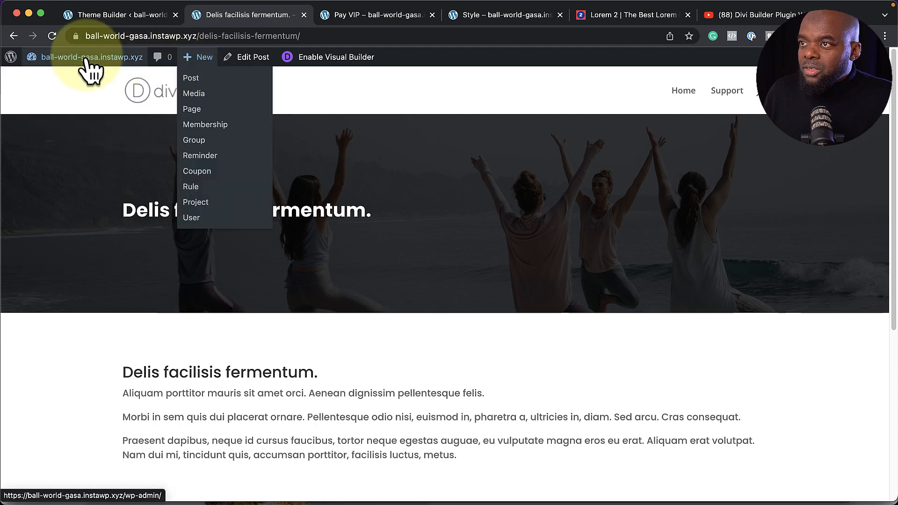
Open the Support page in the Visual Builder and build from scratch with a one-column row holding a Text module
click(738, 93)
click(311, 64)
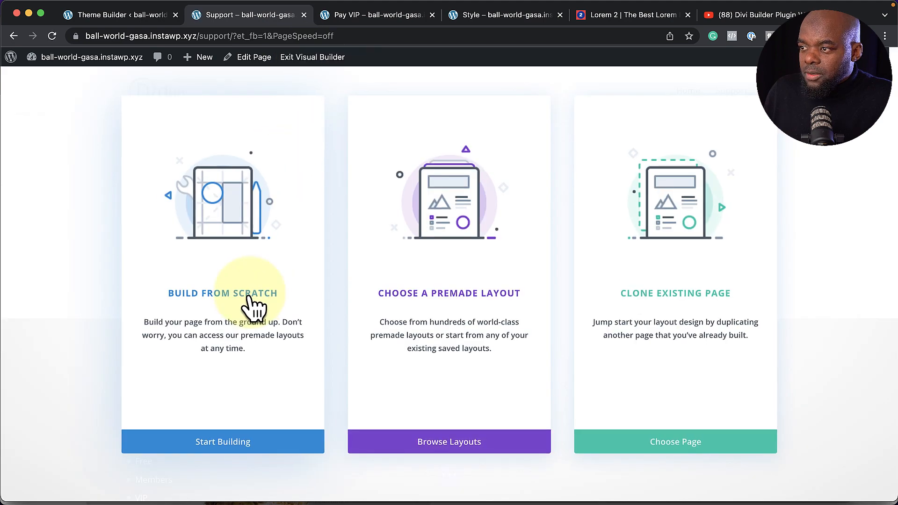
click(255, 302)
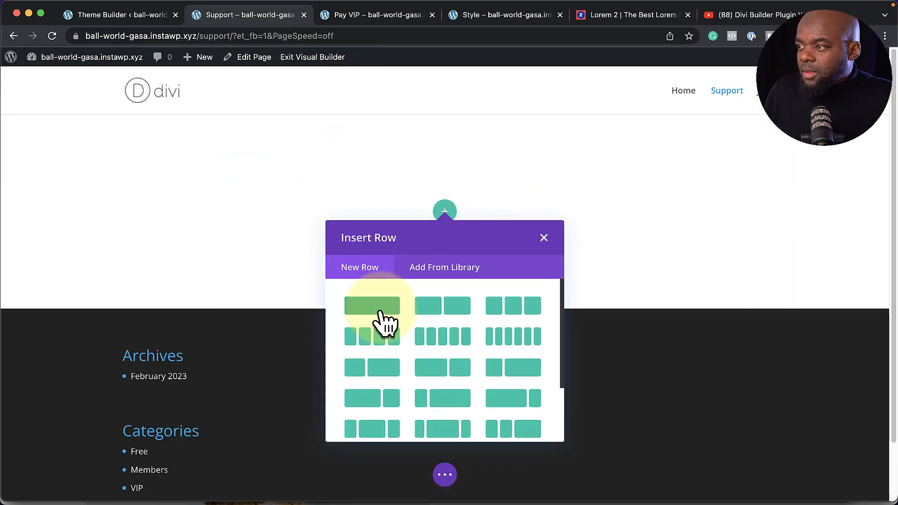
click(385, 321)
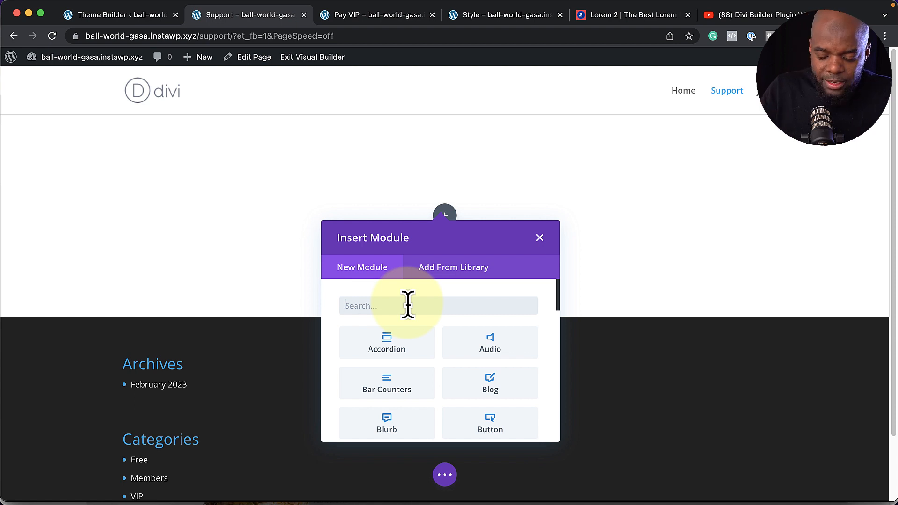
text(text)
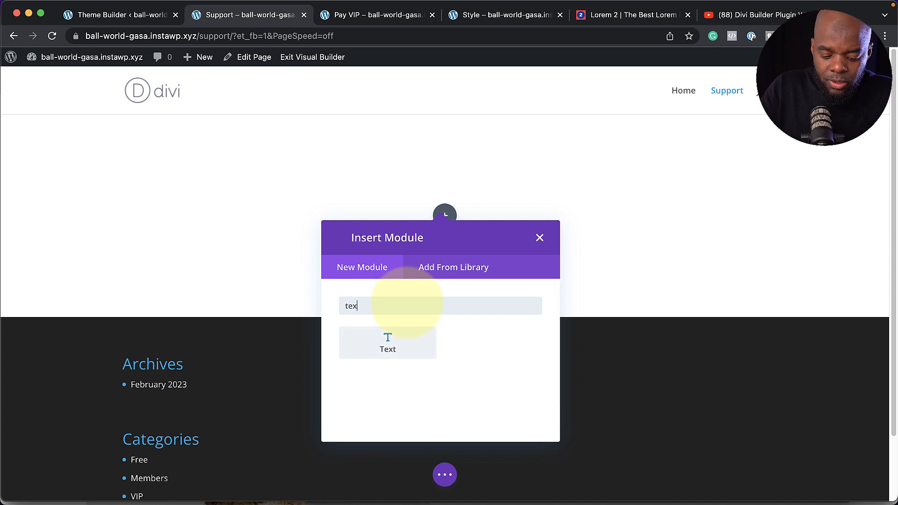
click(416, 345)
Replace the placeholder with 'Support' as a Heading 2, apply the Text preset, and save the module
drag(159, 360, 1, 281)
text(Support)
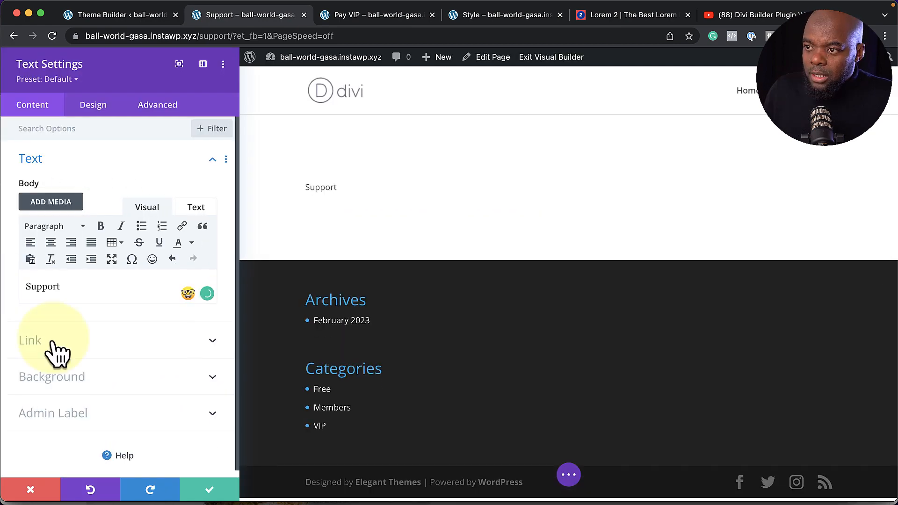
drag(71, 290, 15, 282)
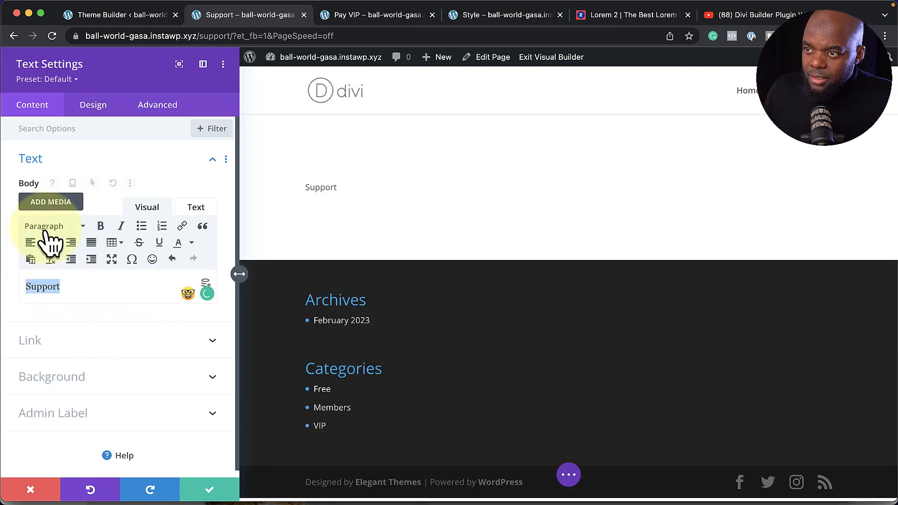
click(29, 228)
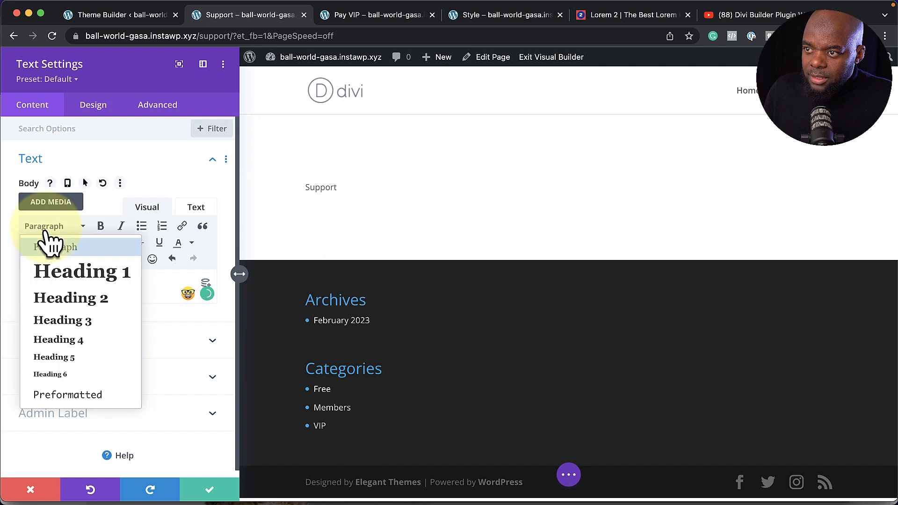
click(68, 302)
click(61, 79)
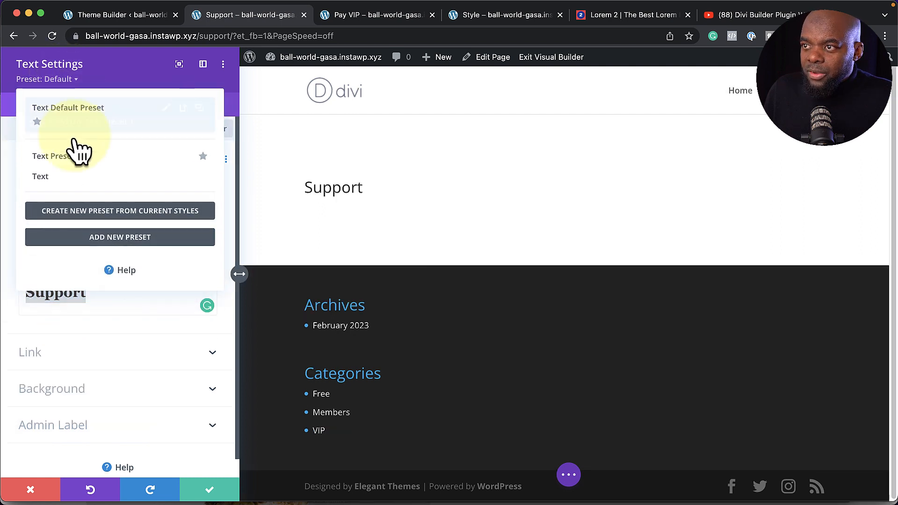
click(66, 177)
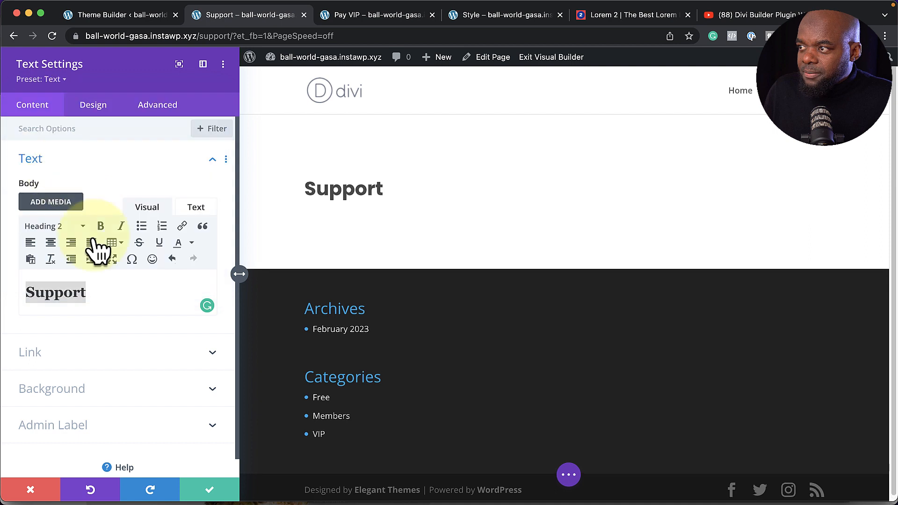
click(209, 490)
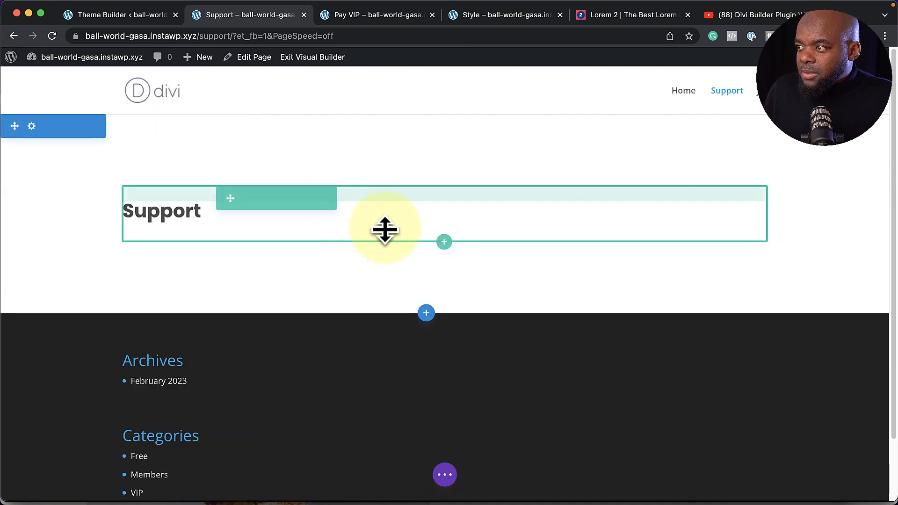
Insert a two-column row with an Image module in the left column showing the smiling woman's portrait
click(443, 246)
click(443, 340)
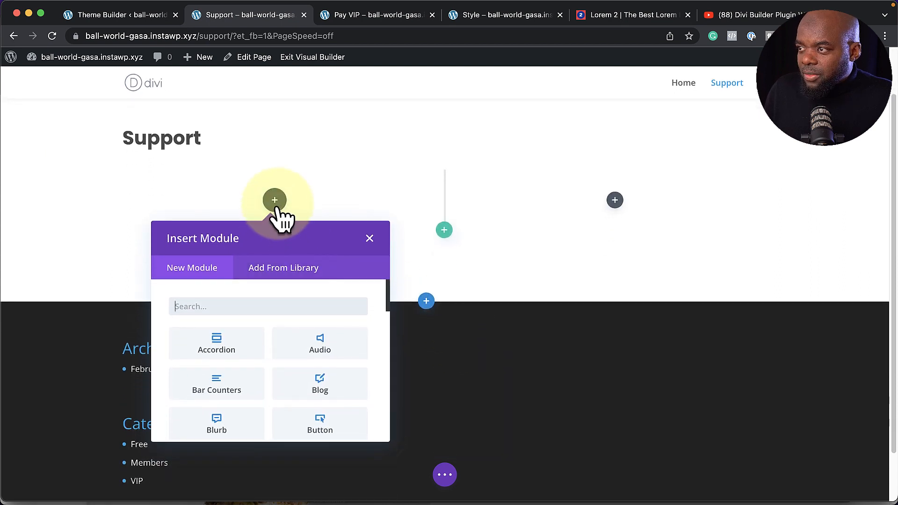
click(267, 277)
text(image)
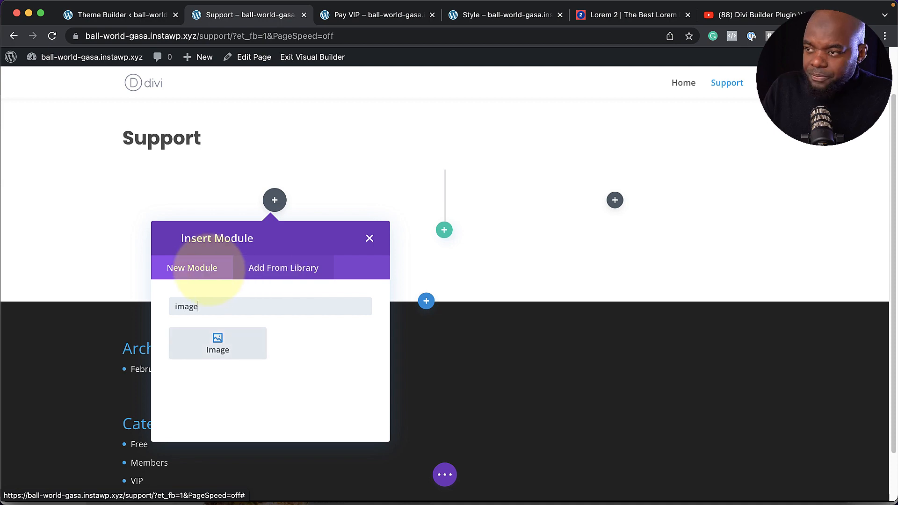
key(Return)
click(126, 278)
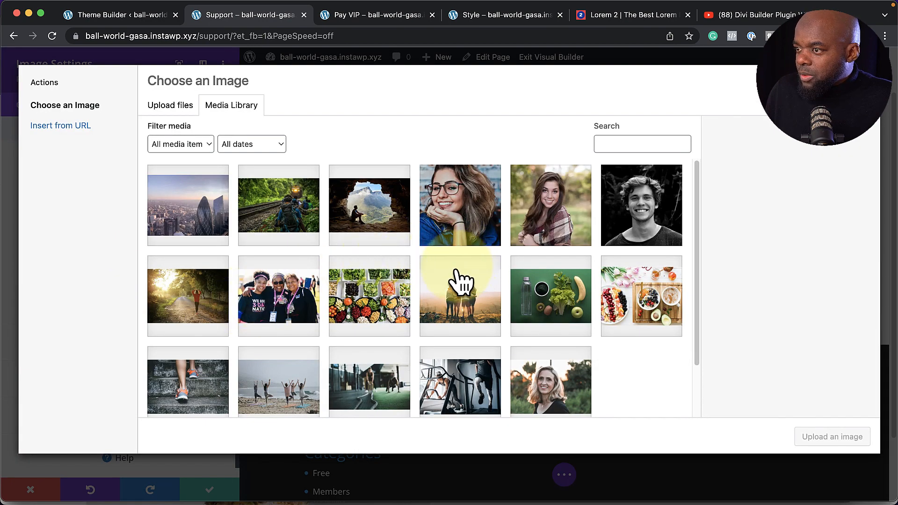
scroll(328, 332, down, 2)
click(562, 362)
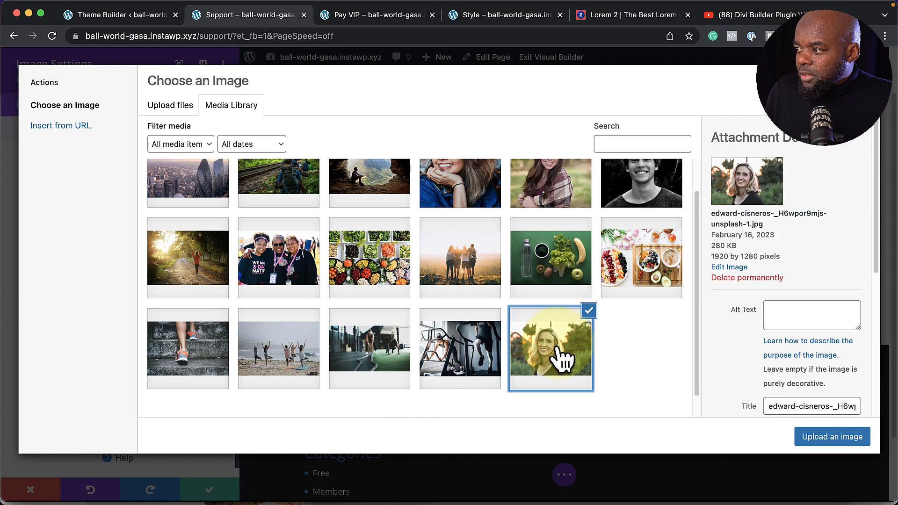
click(817, 437)
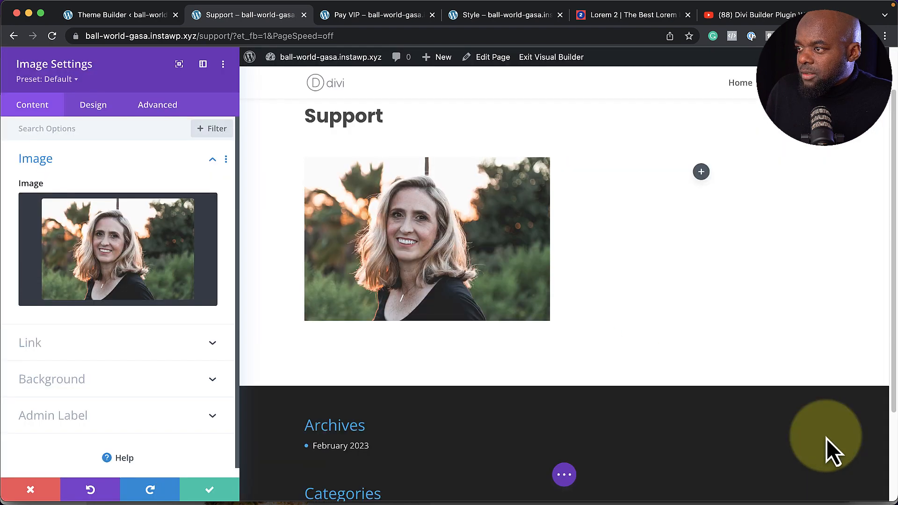
click(209, 495)
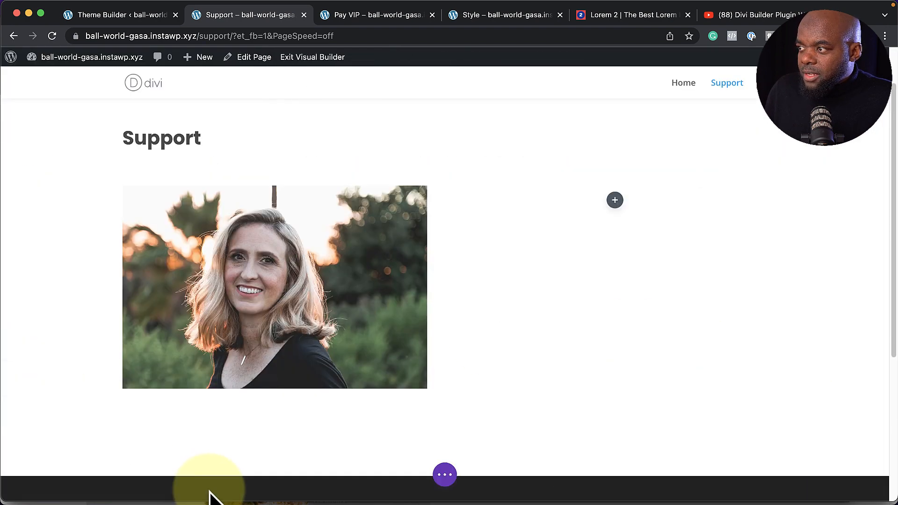
Add a Contact Form module to the right column of the row
click(615, 201)
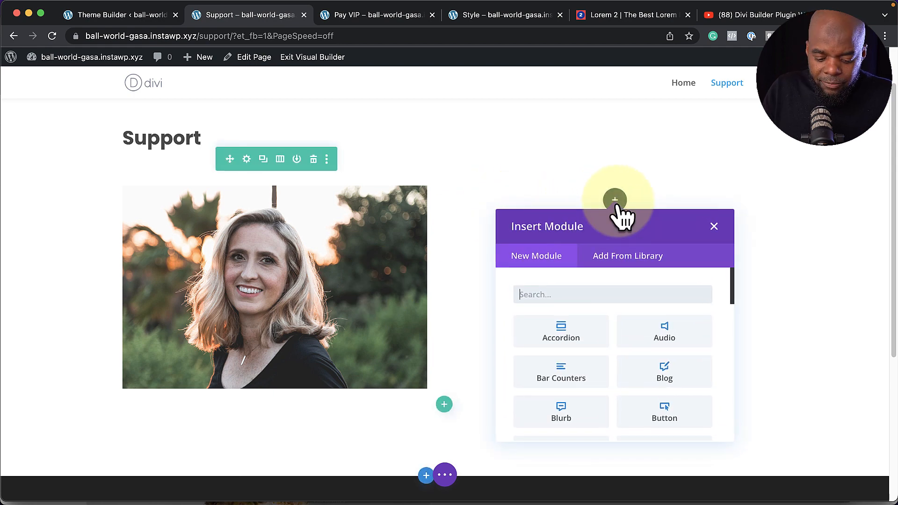
text(for)
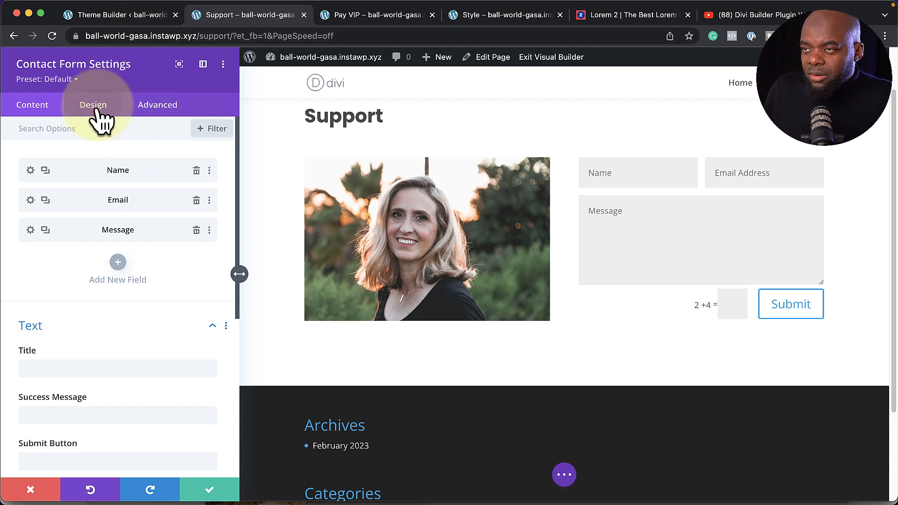
click(759, 289)
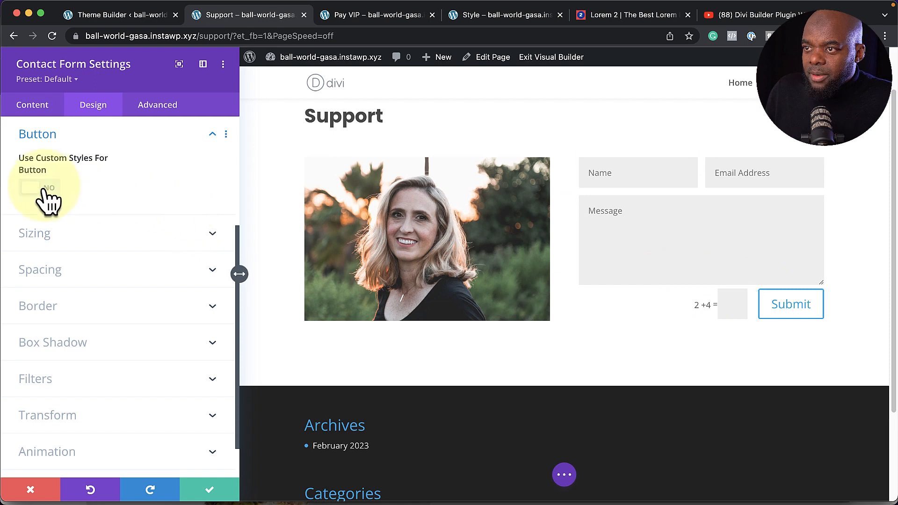
Give the Submit button custom styles: white text, orange #E09900 background and Poppins font
click(46, 189)
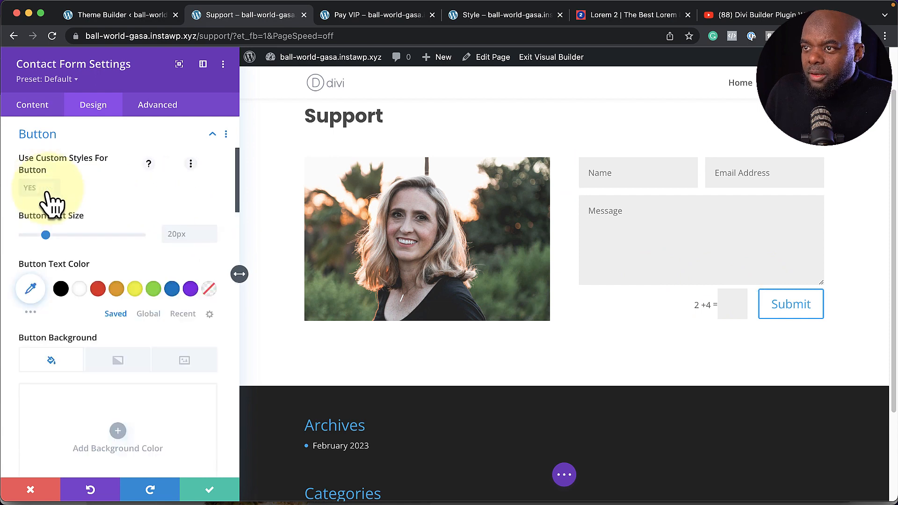
scroll(119, 321, down, 2)
scroll(120, 323, down, 1)
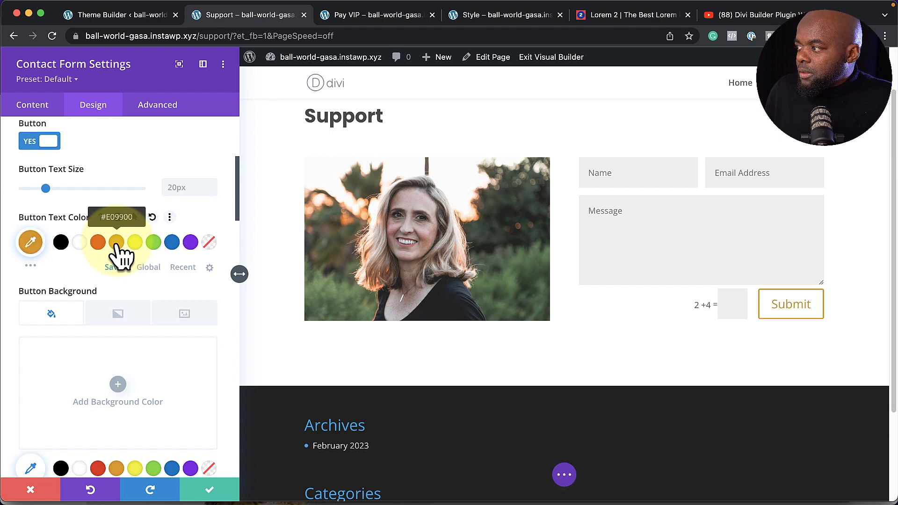
click(80, 243)
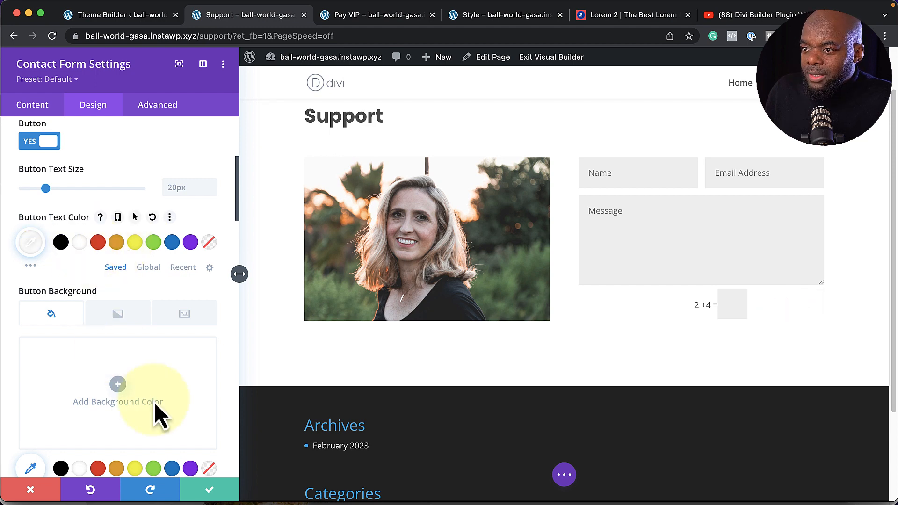
scroll(155, 405, down, 4)
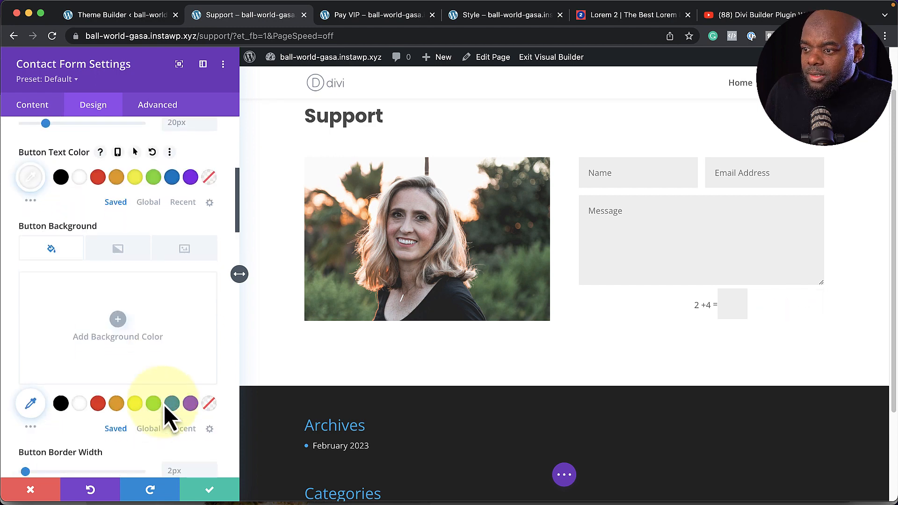
click(117, 404)
scroll(119, 416, down, 15)
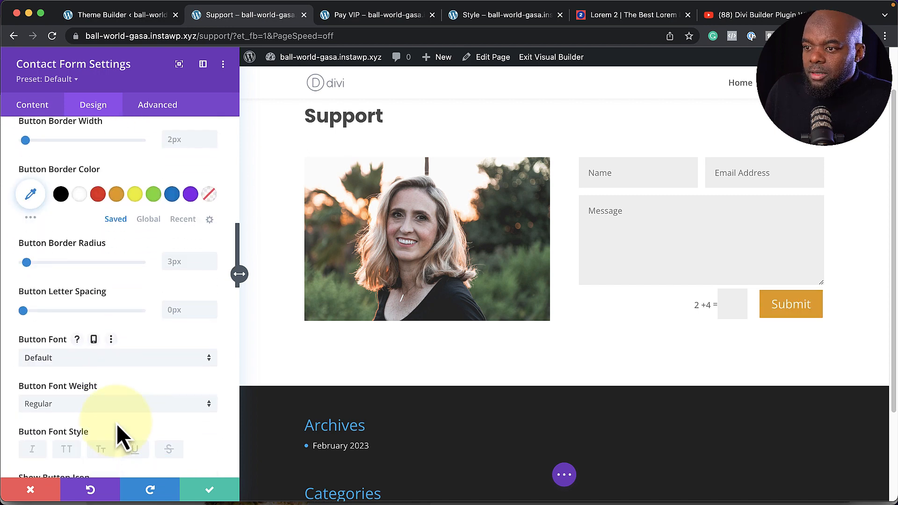
click(73, 360)
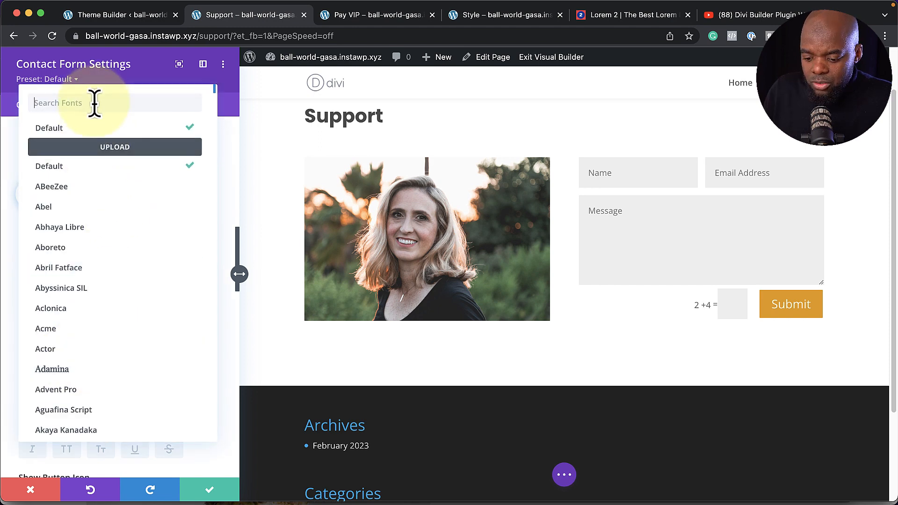
text(popp)
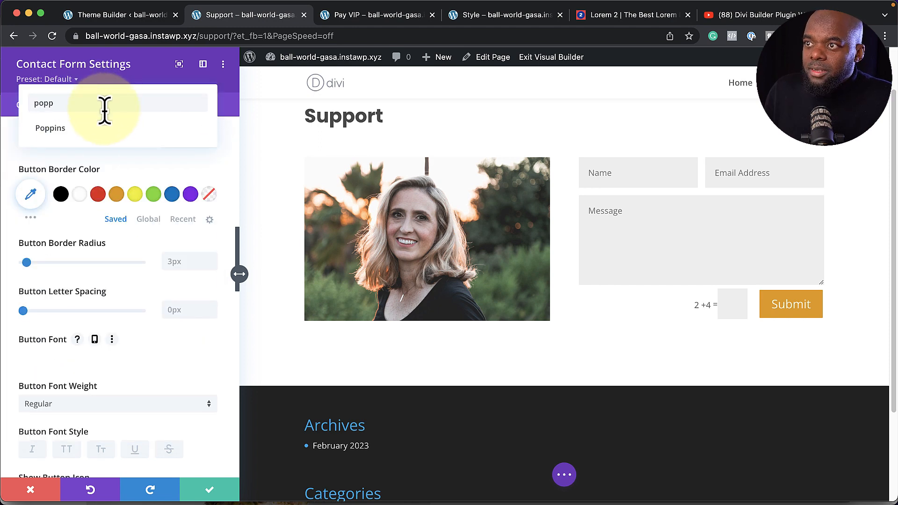
click(91, 136)
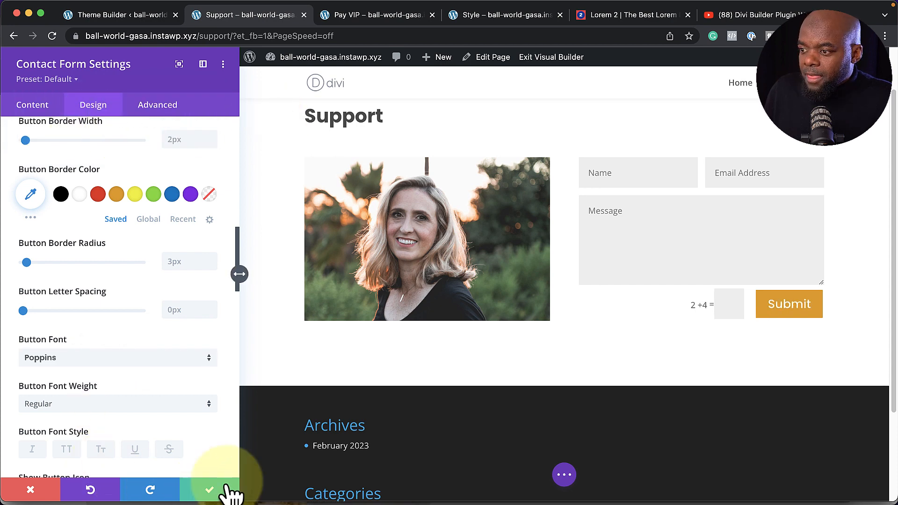
Set the contact form fields font to Poppins, close the form settings, and save the Support page
mouse_move(591, 177)
click(571, 158)
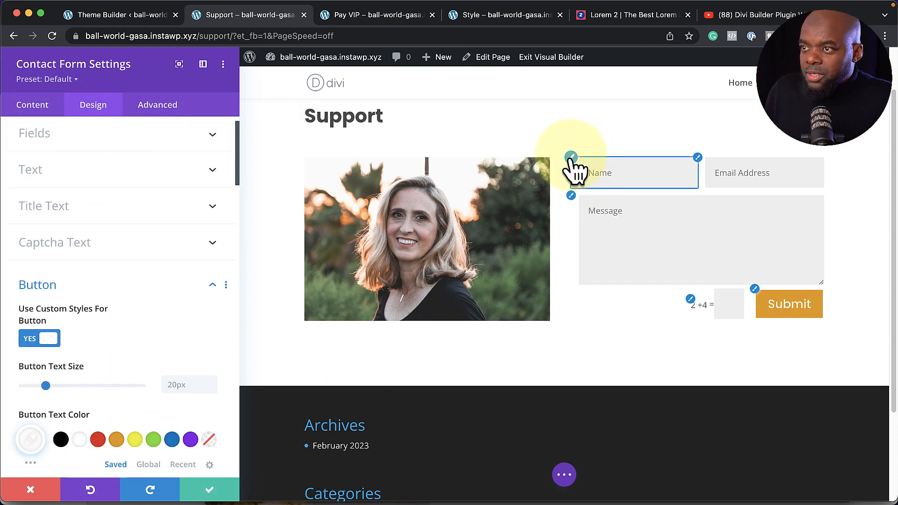
scroll(114, 401, down, 4)
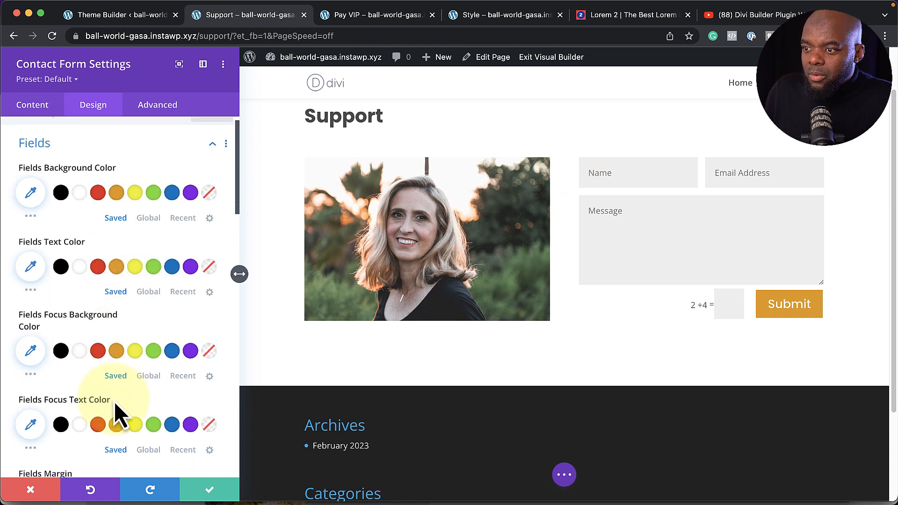
scroll(114, 402, down, 4)
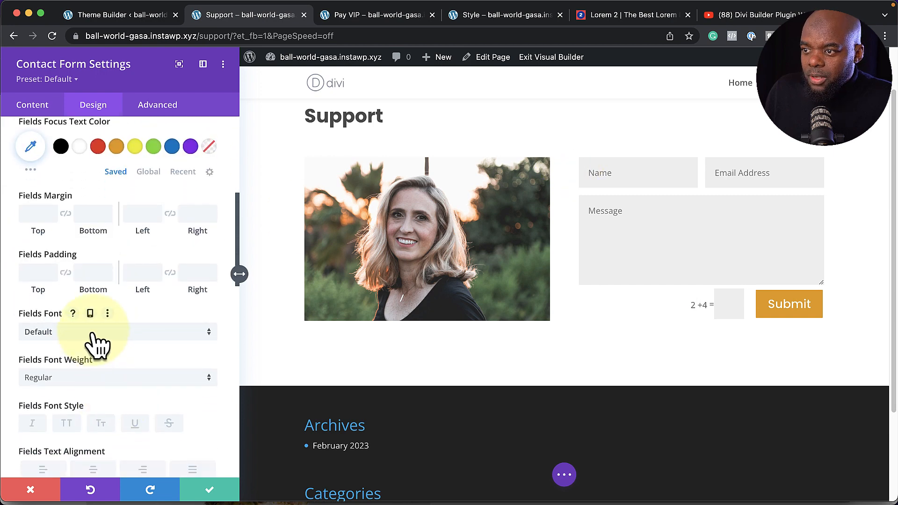
click(93, 333)
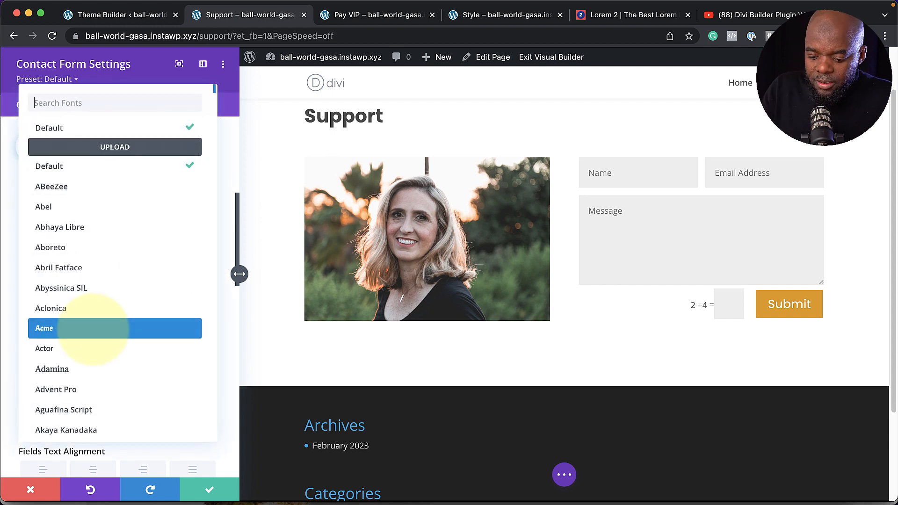
text(popp)
key(Return)
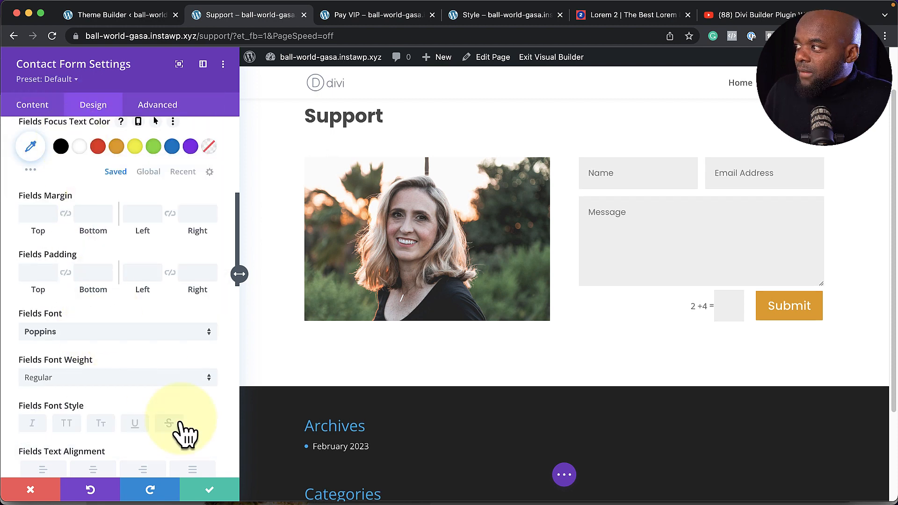
click(215, 496)
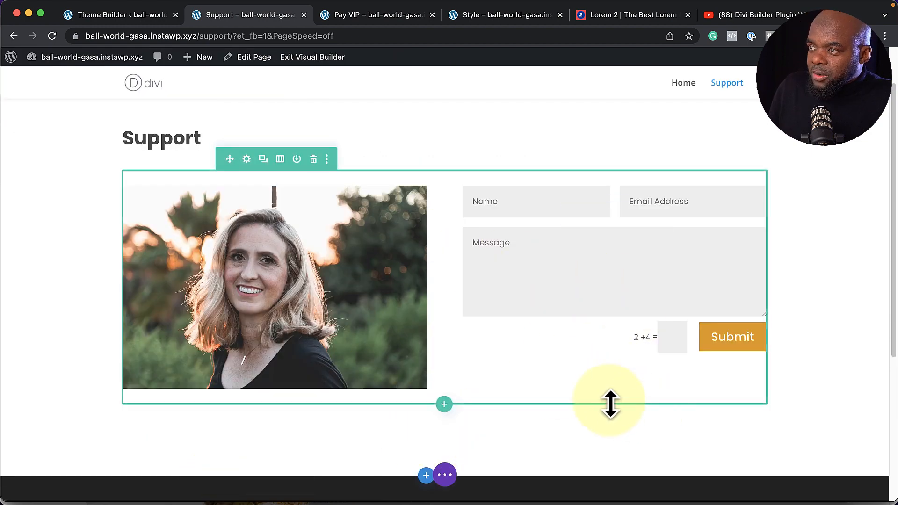
key(super+s)
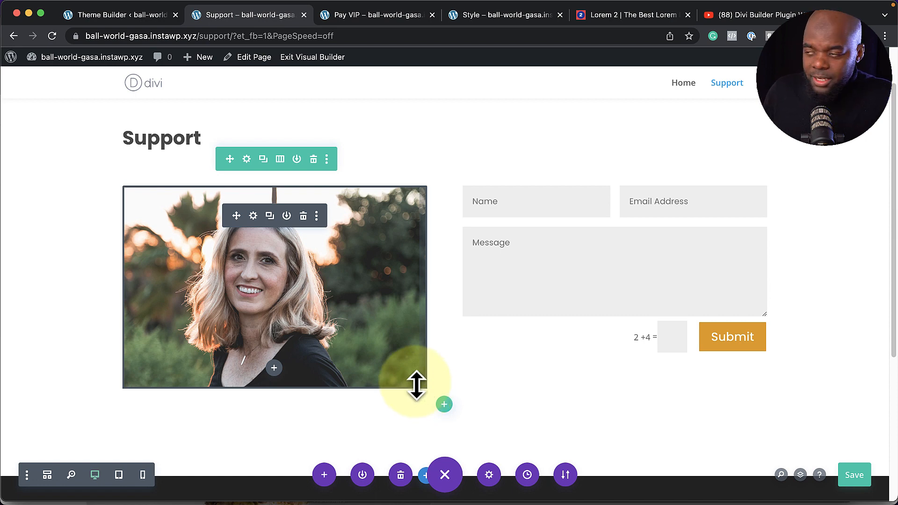
Exit the Visual Builder, create a new page from the admin bar, and begin typing its title
click(333, 60)
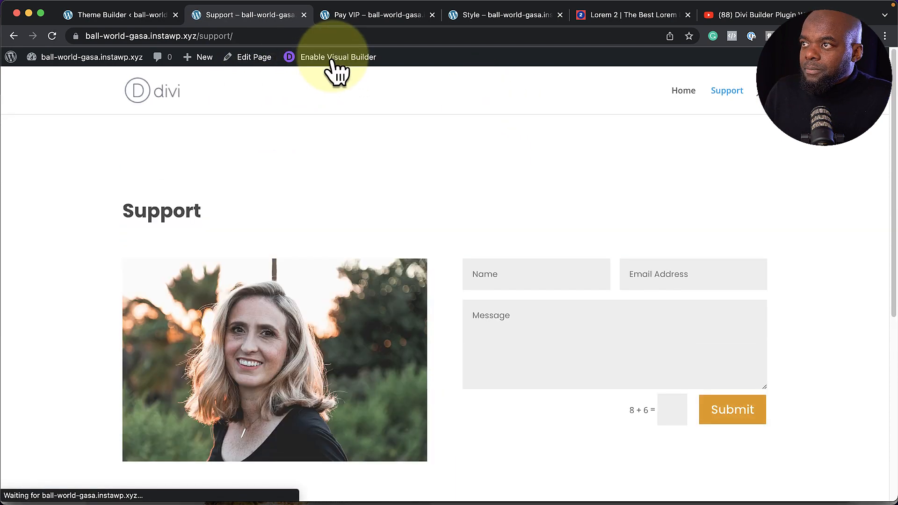
mouse_move(150, 58)
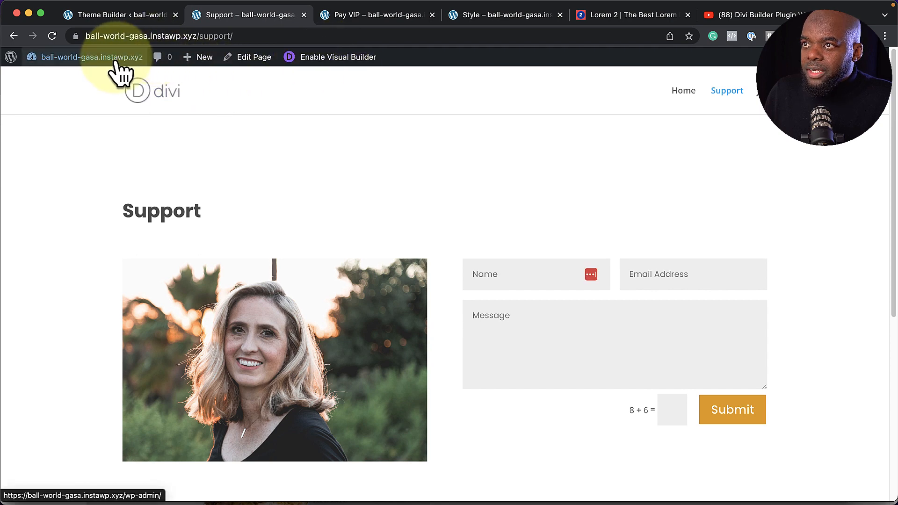
mouse_move(197, 59)
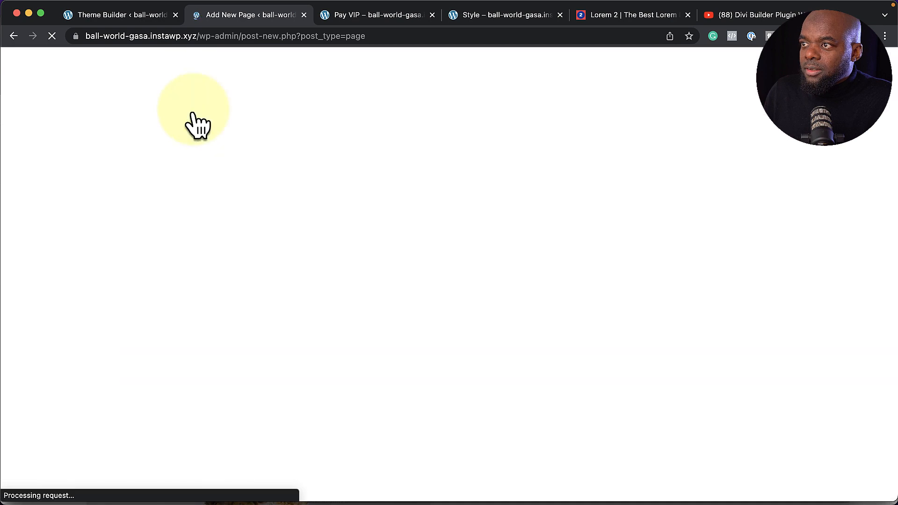
text(ERROR)
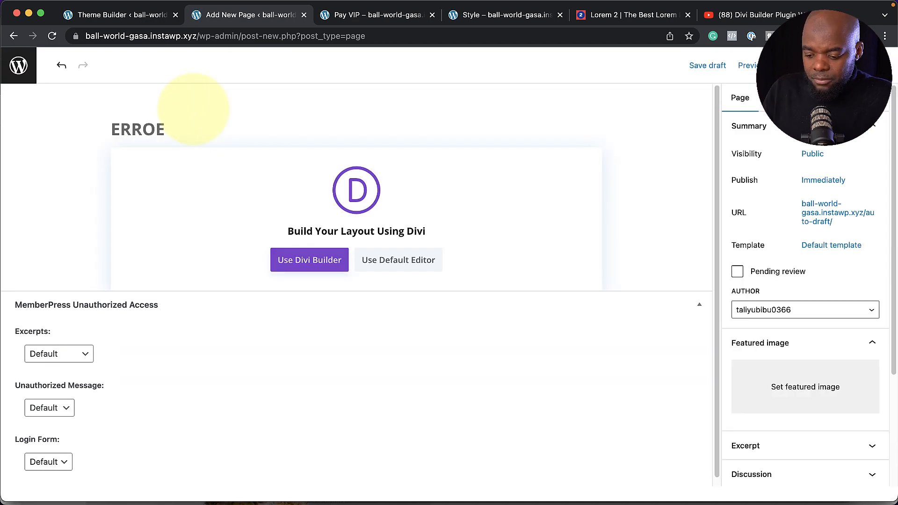
Build the new ERROR page with Divi from scratch: a one-column row holding a Blurb module
click(312, 265)
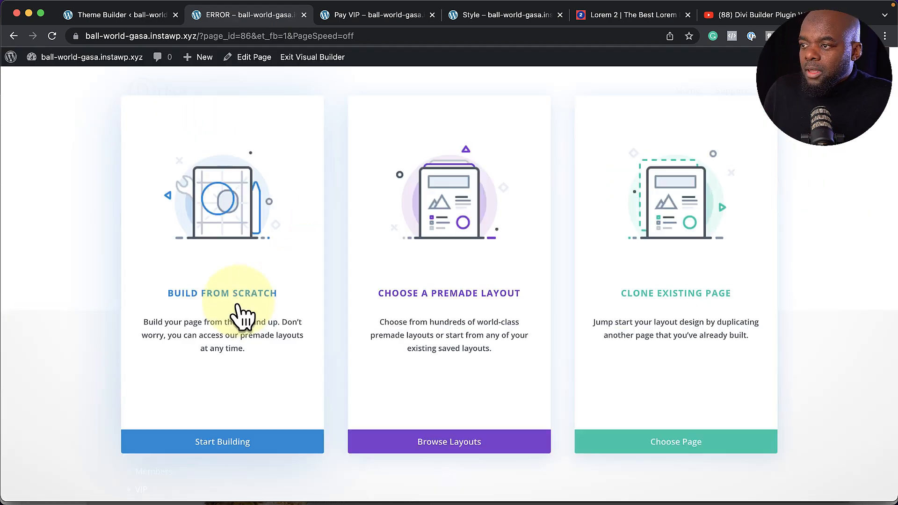
click(240, 299)
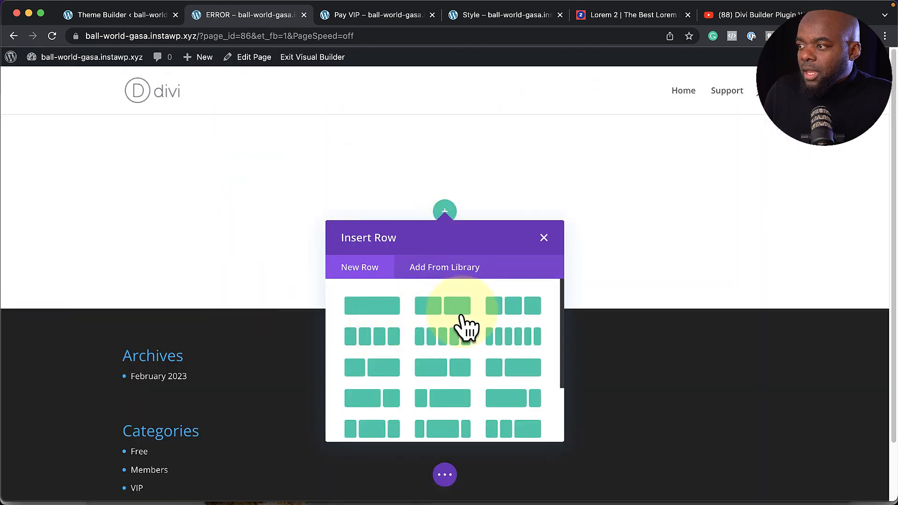
click(386, 318)
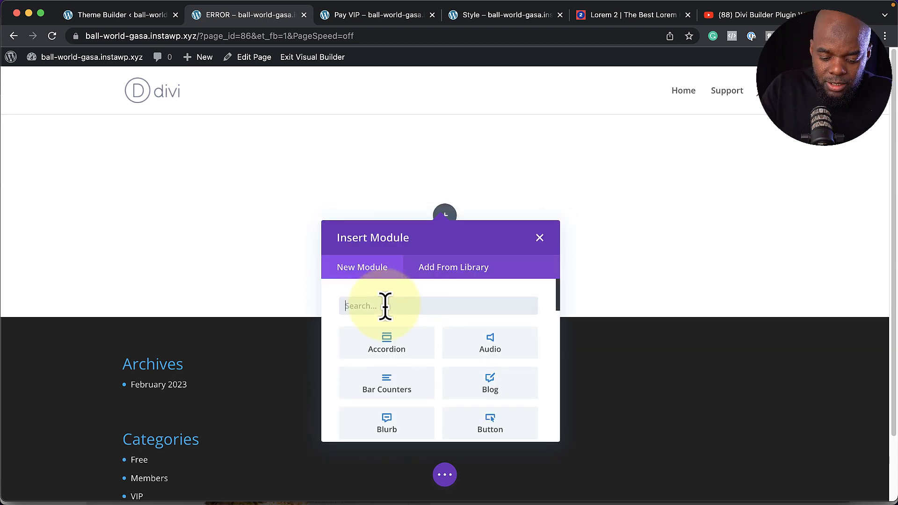
text(blur)
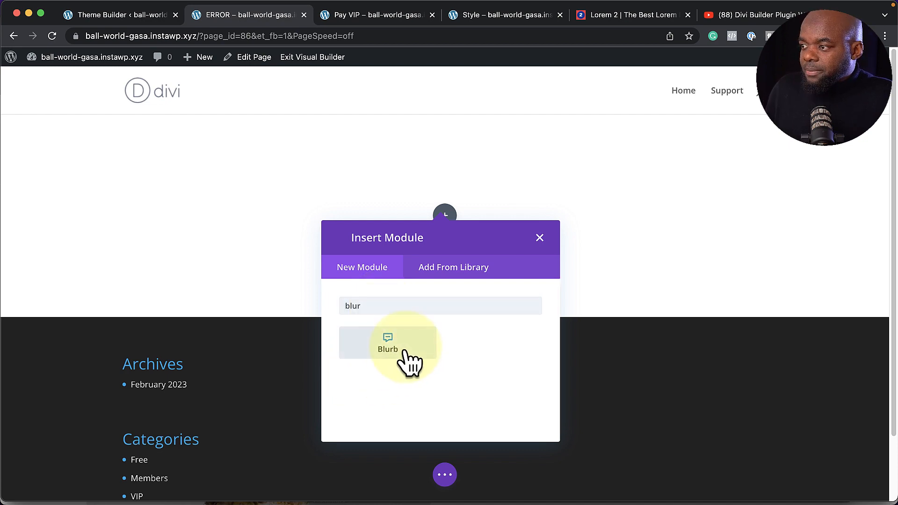
click(404, 352)
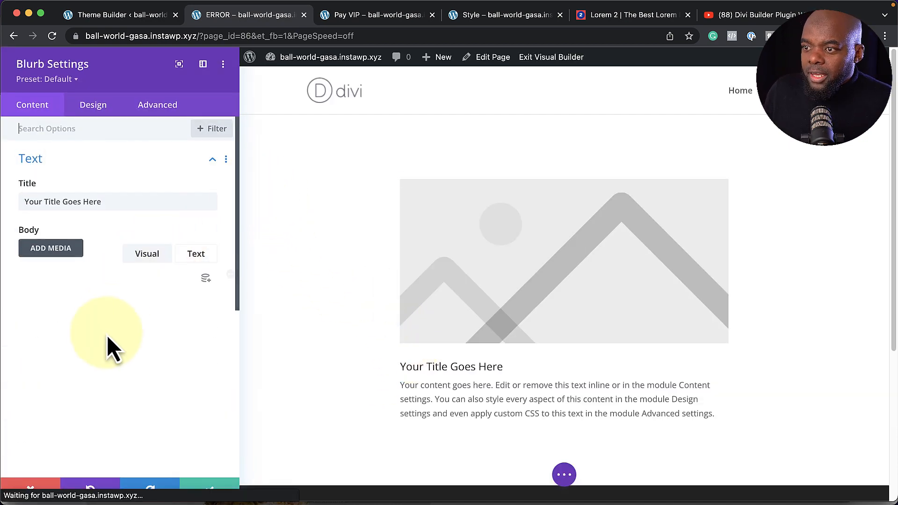
Review the example blurbs on the Style page tab, then return to the ERROR page
click(502, 17)
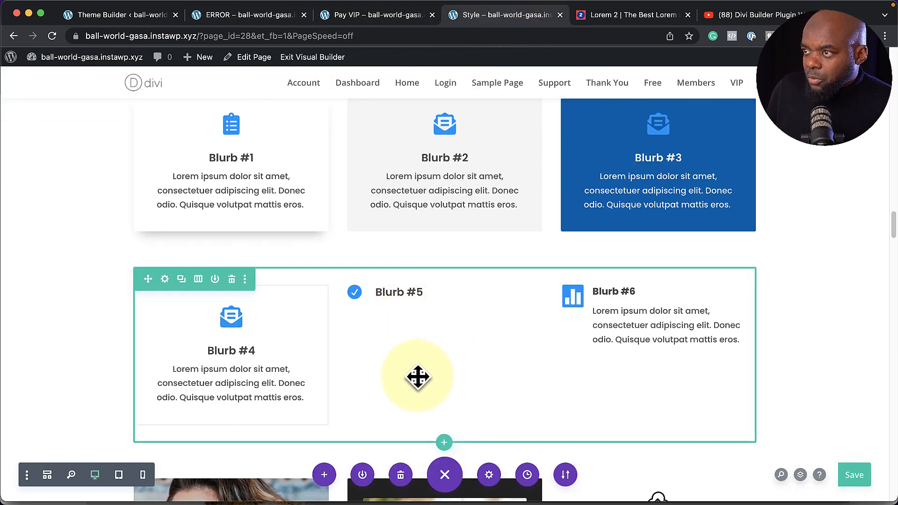
scroll(419, 376, up, 2)
scroll(435, 376, up, 4)
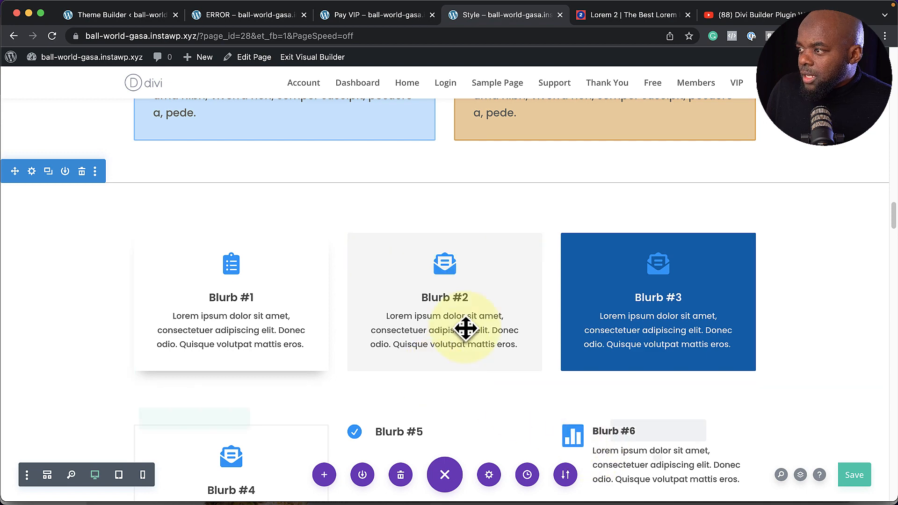
click(248, 15)
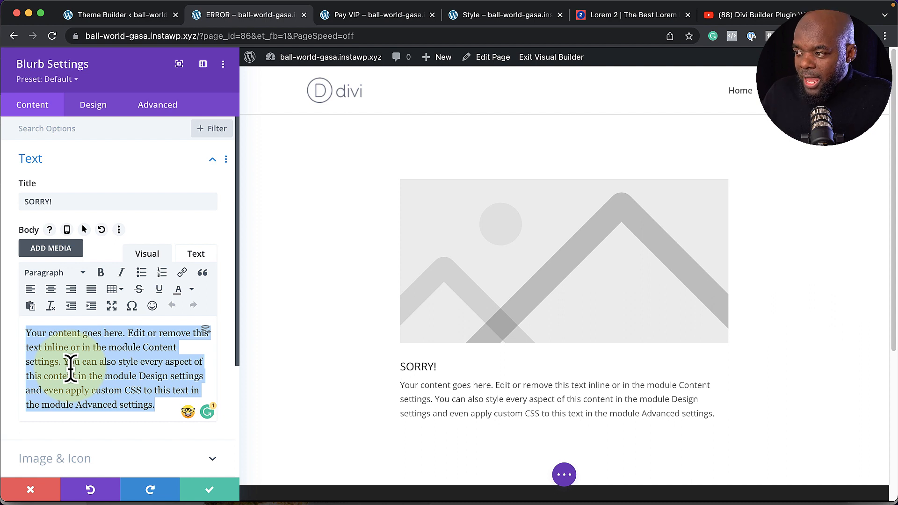
Paste the members-only message, use a warning-triangle icon, apply the Blurb #2 preset, and save
text(The information you are trying to access is for members only.)
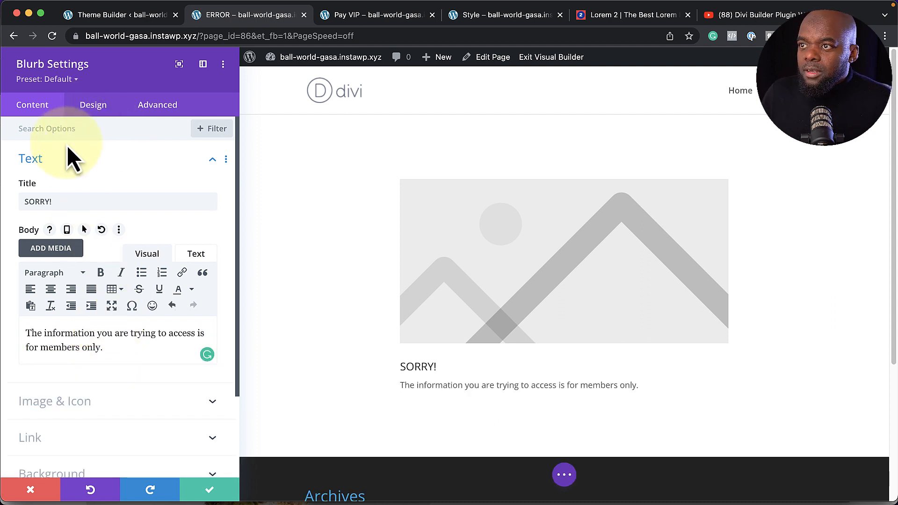
click(71, 402)
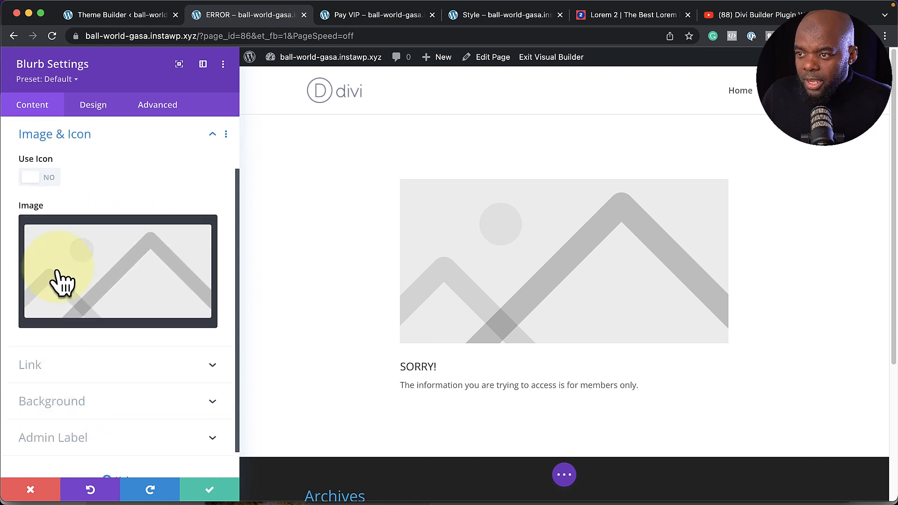
click(51, 180)
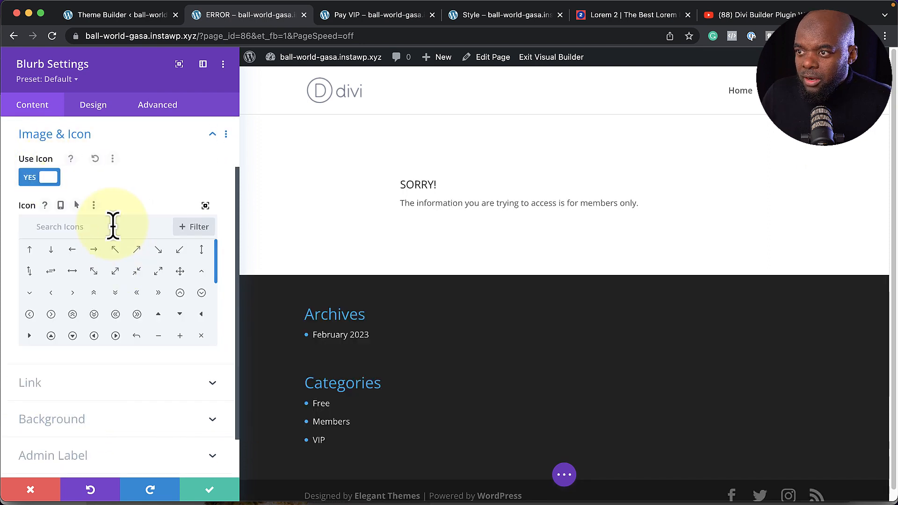
scroll(138, 290, down, 5)
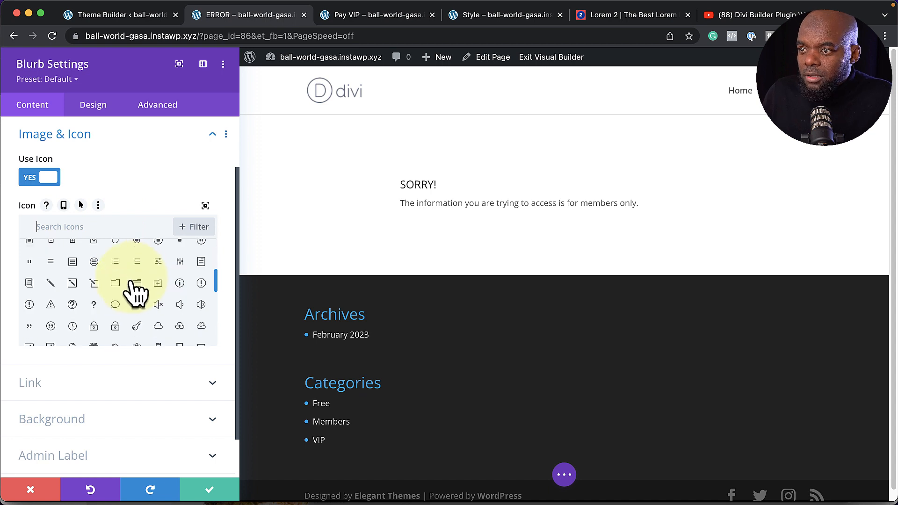
click(50, 304)
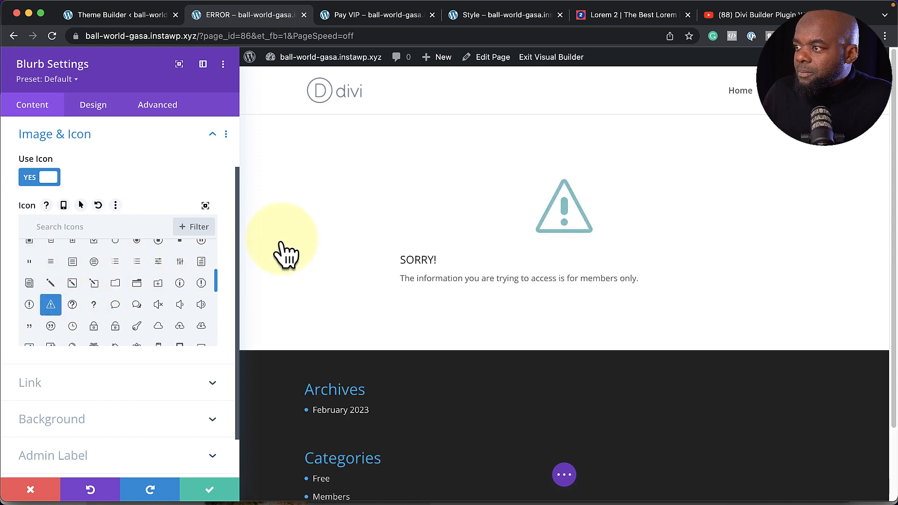
click(70, 81)
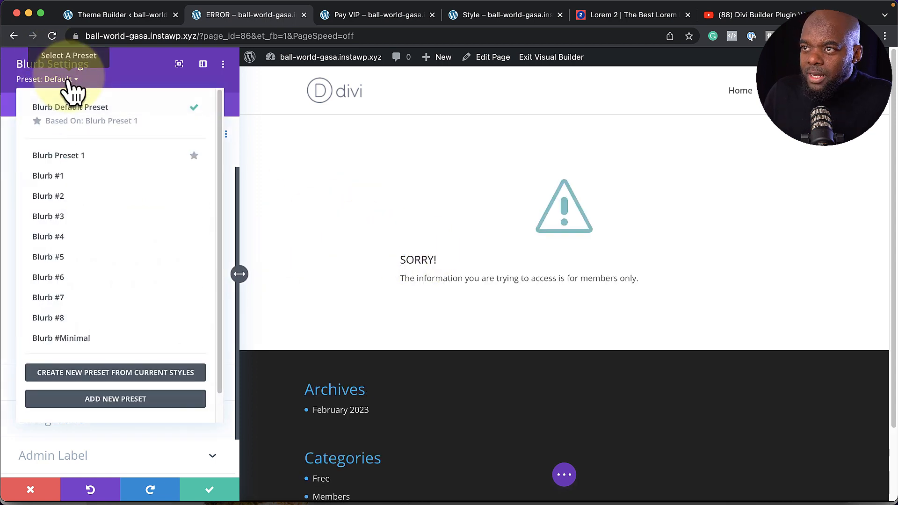
click(84, 206)
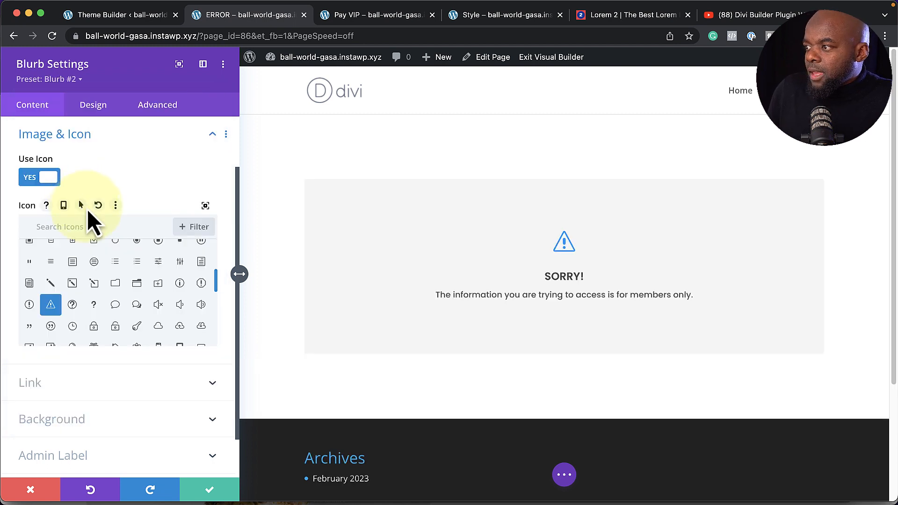
click(210, 491)
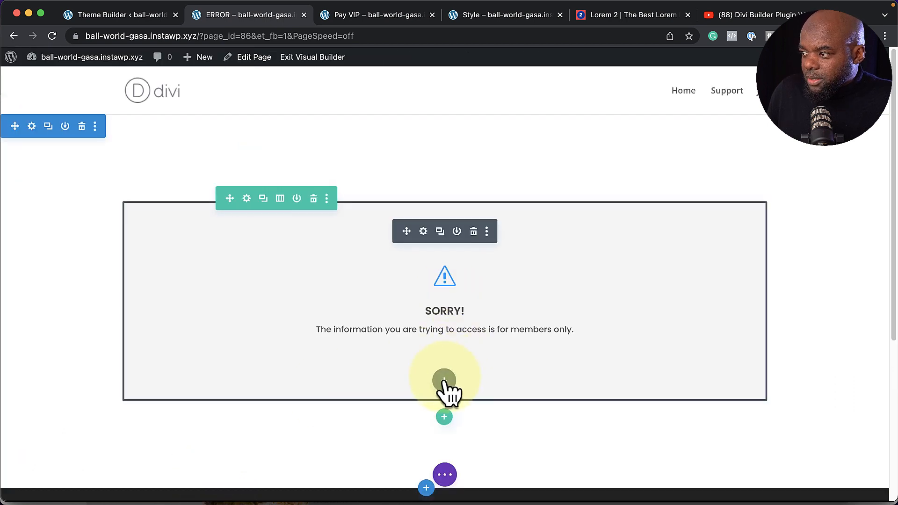
Add a centred Button module in the orange Button #1 preset reading 'View Memberships'
click(444, 380)
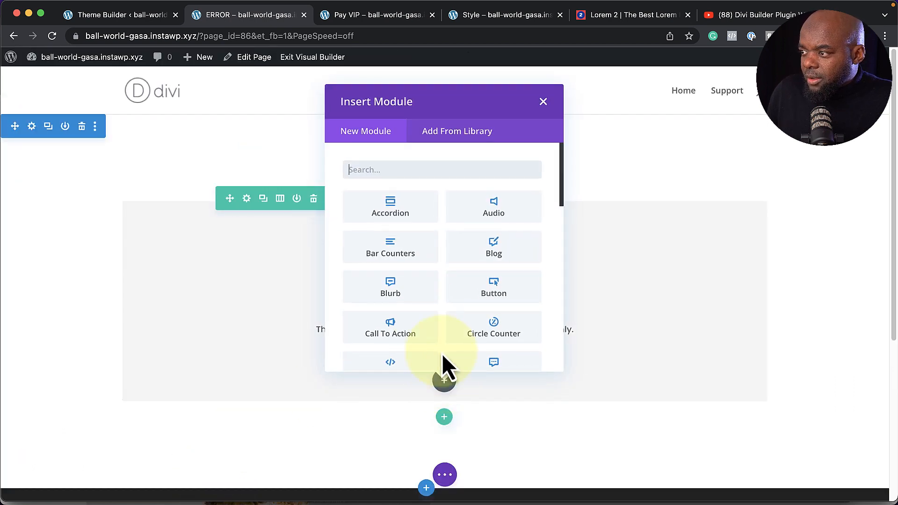
click(511, 294)
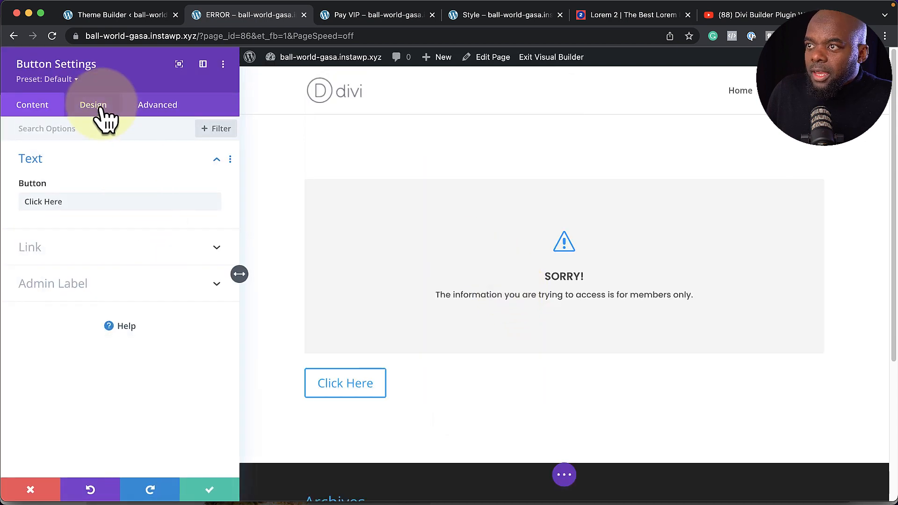
click(71, 80)
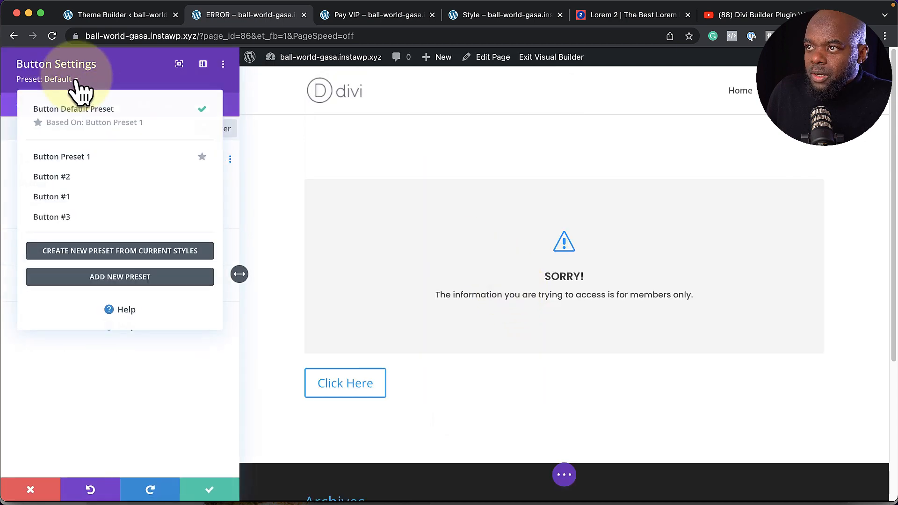
click(96, 185)
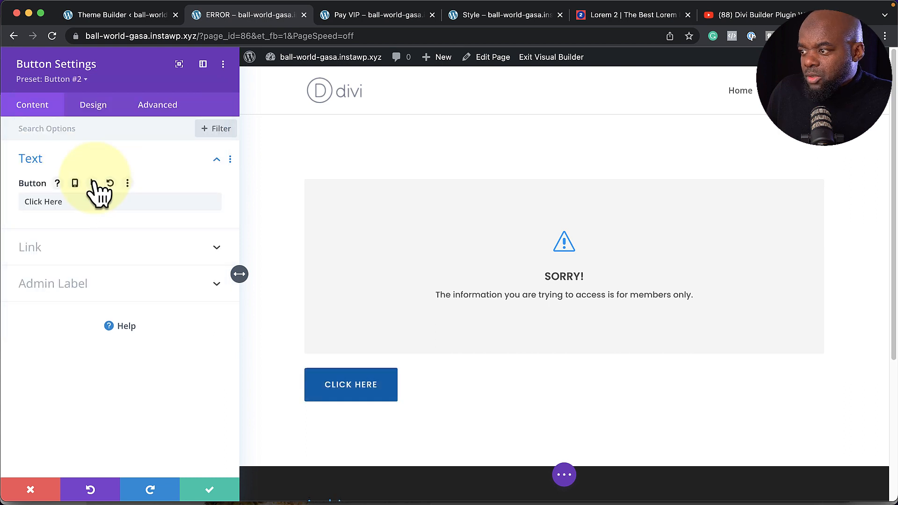
click(70, 80)
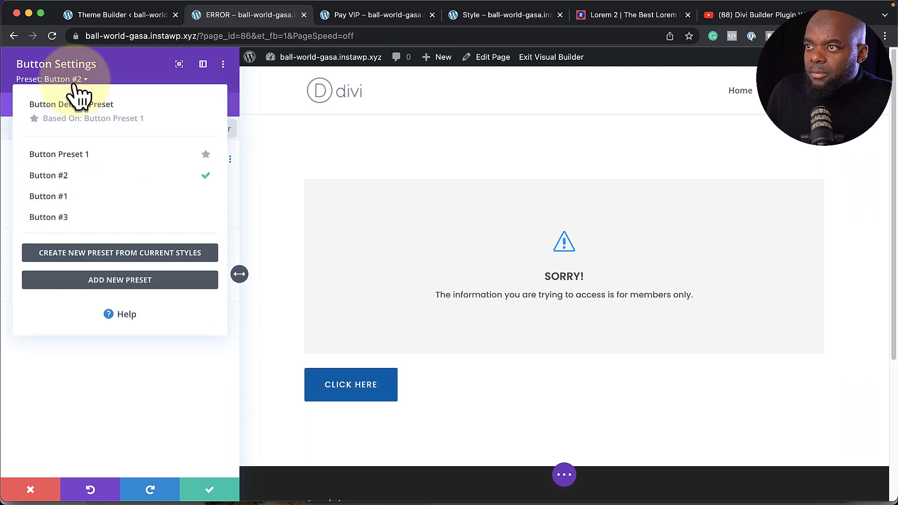
click(99, 199)
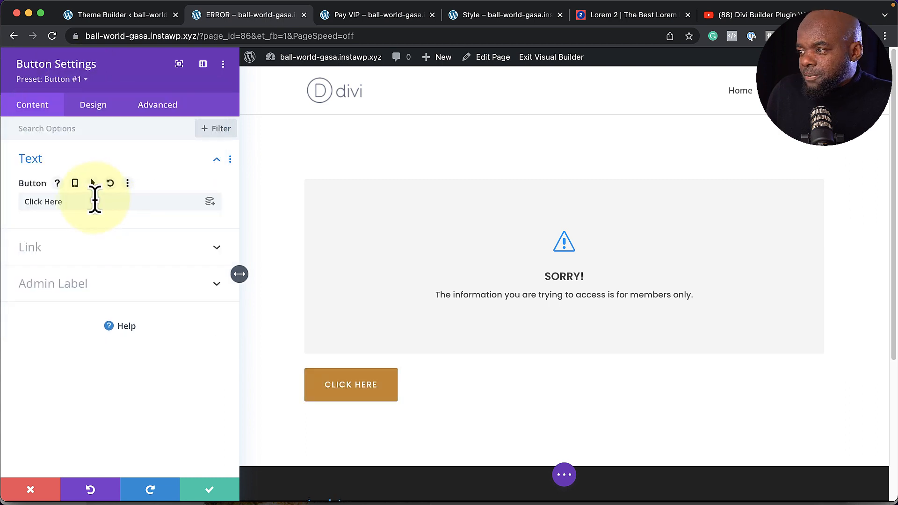
triple_click(72, 204)
text(View)
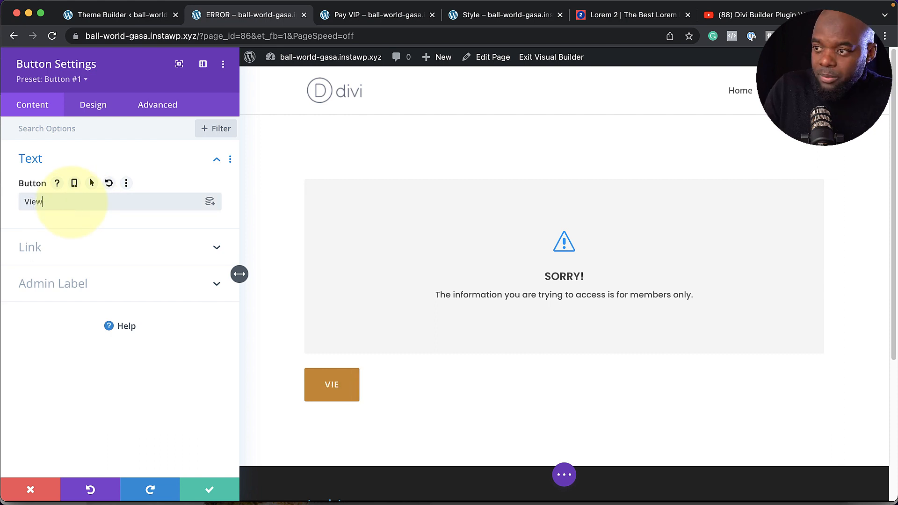
text( Memberships)
click(93, 105)
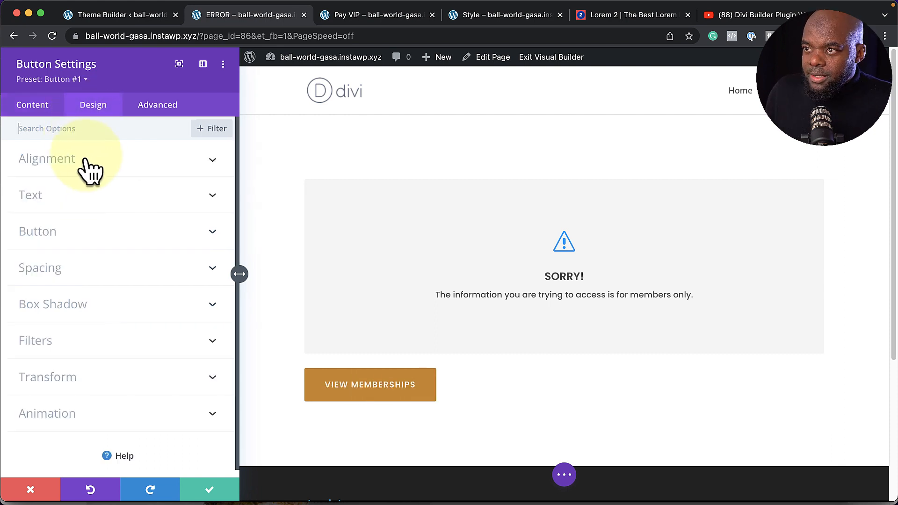
click(118, 240)
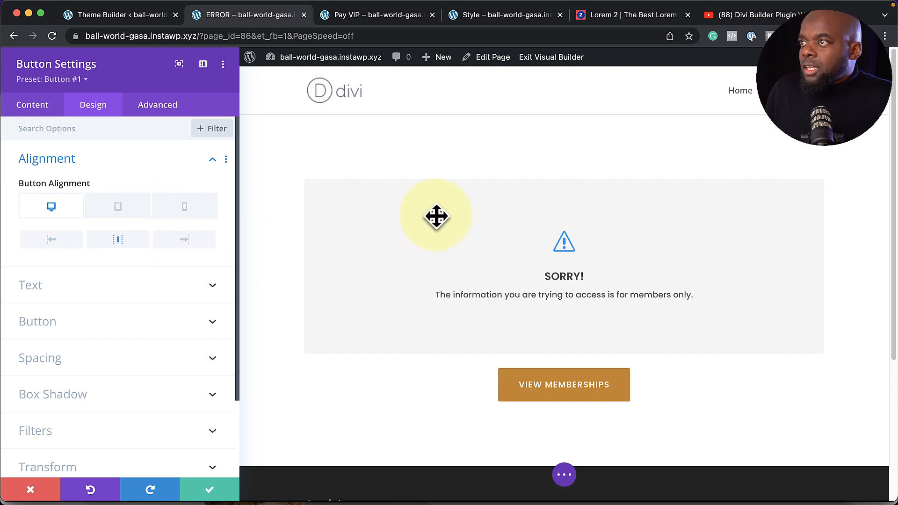
Load the Become A Member page (/member) in the Pay VIP tab, select its address, and return to ERROR
click(399, 19)
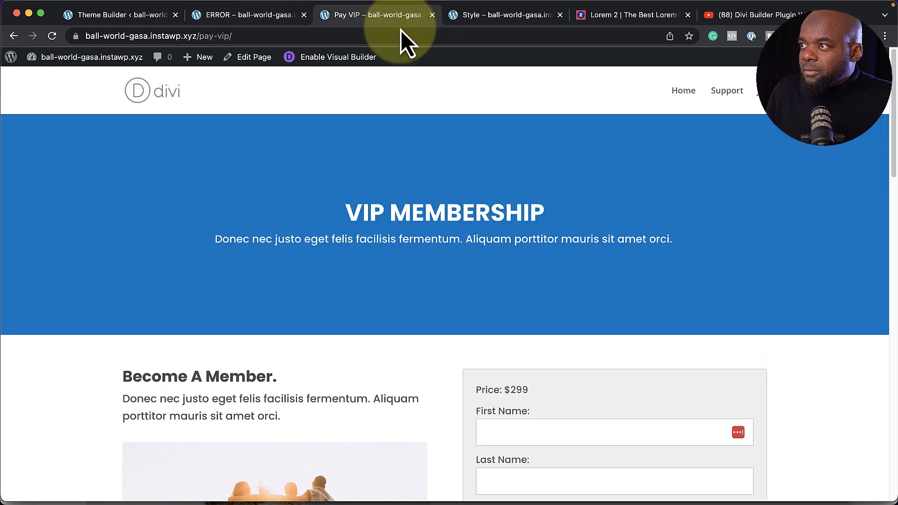
text(member)
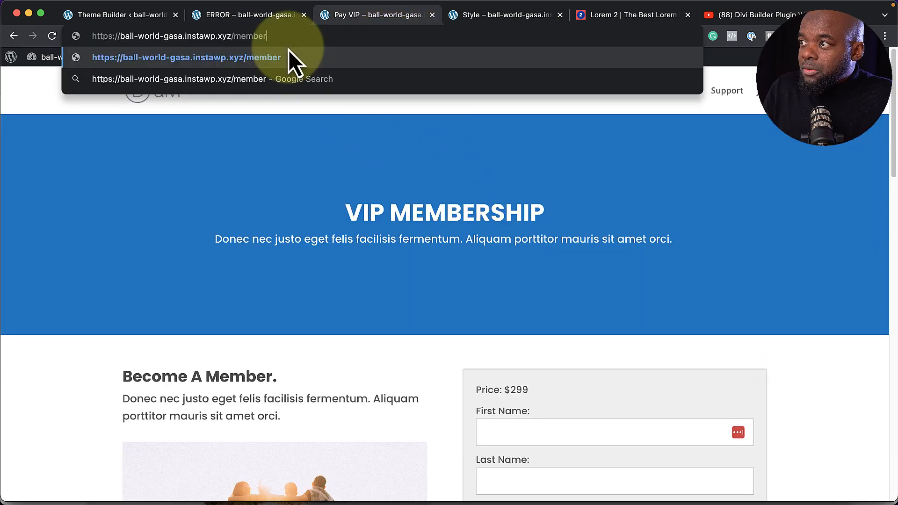
key(Return)
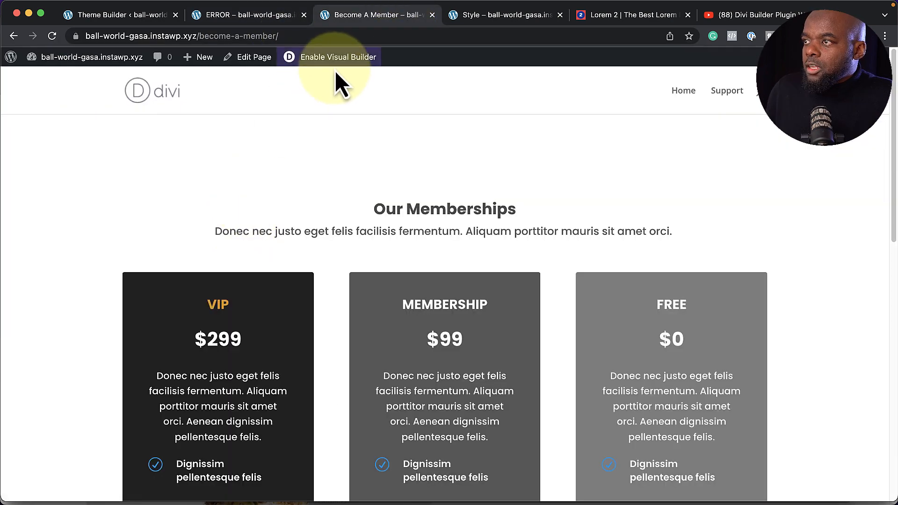
click(326, 37)
triple_click(327, 39)
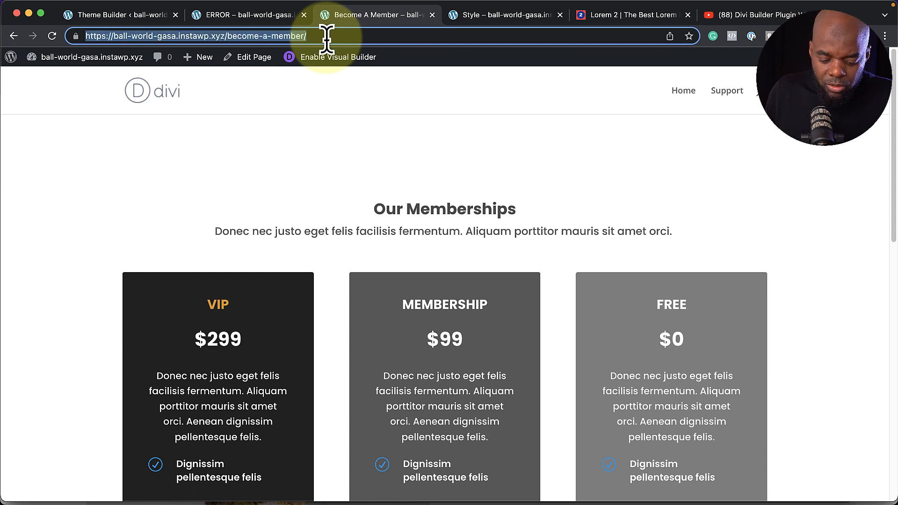
click(268, 16)
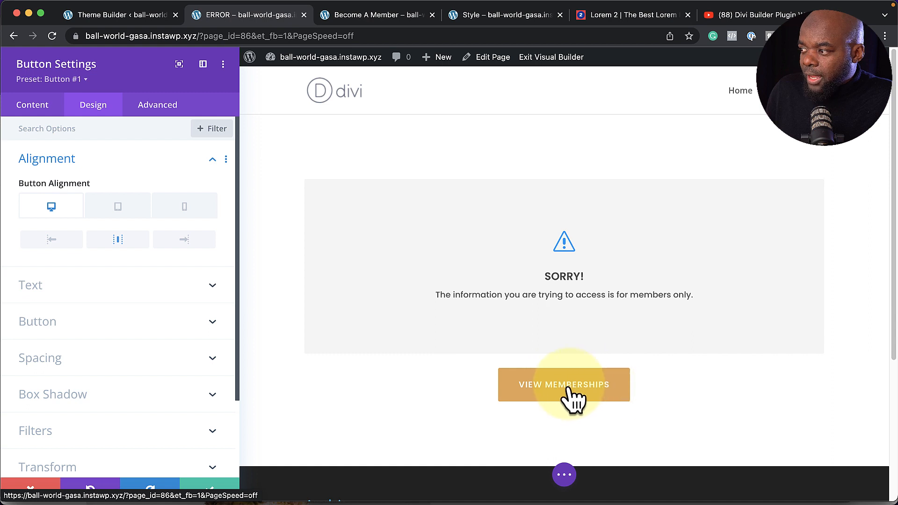
Link the View Memberships button to the /become-a-member/ page and save the button
click(44, 112)
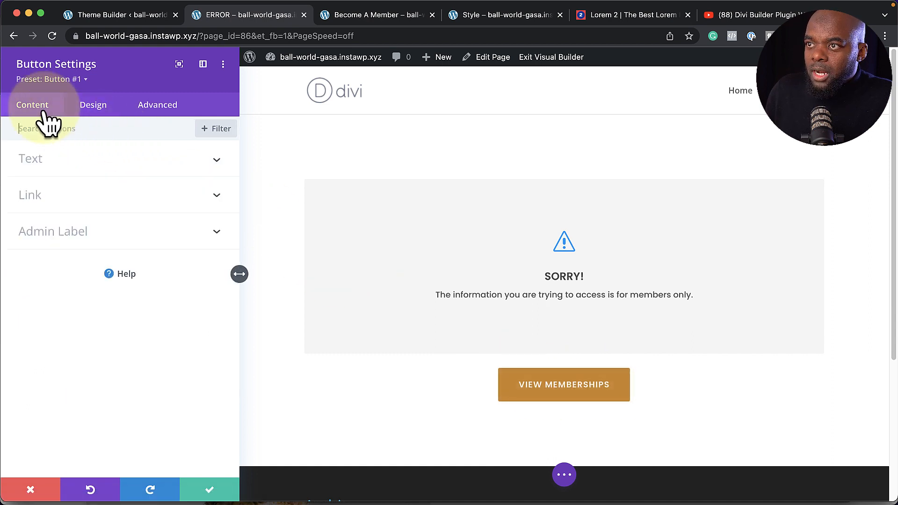
click(48, 192)
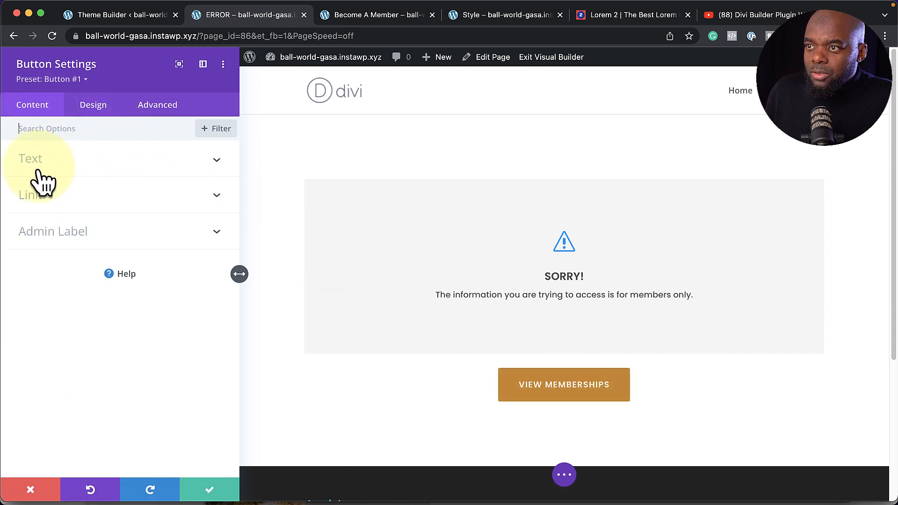
click(36, 199)
click(48, 245)
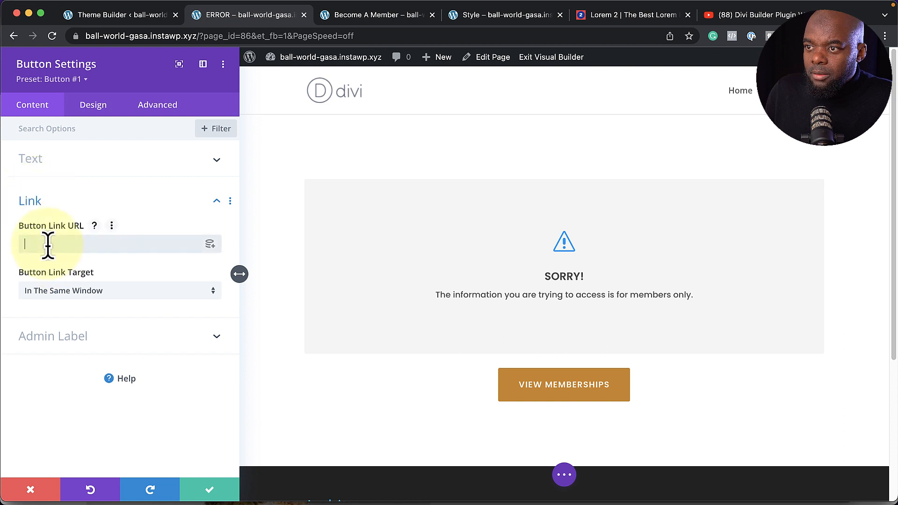
click(209, 490)
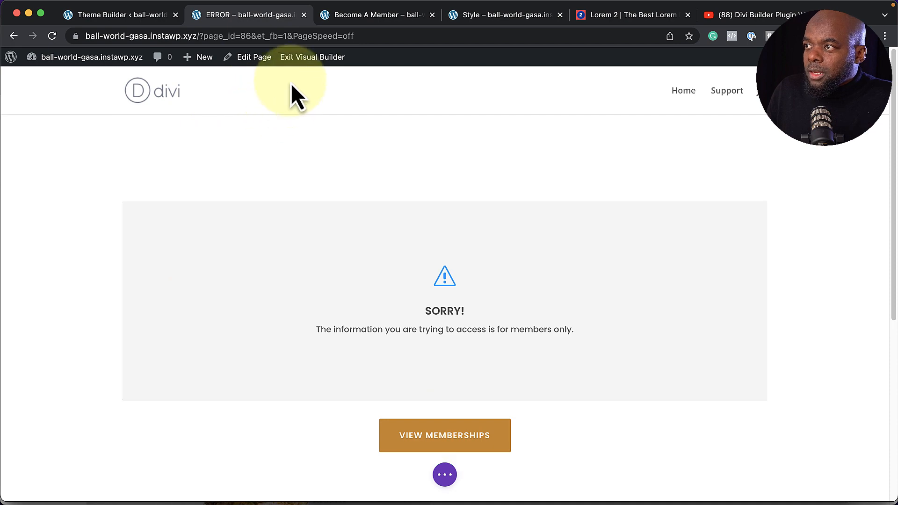
Save and exit the builder, then switch the error page to the Blank Page template and update
click(255, 57)
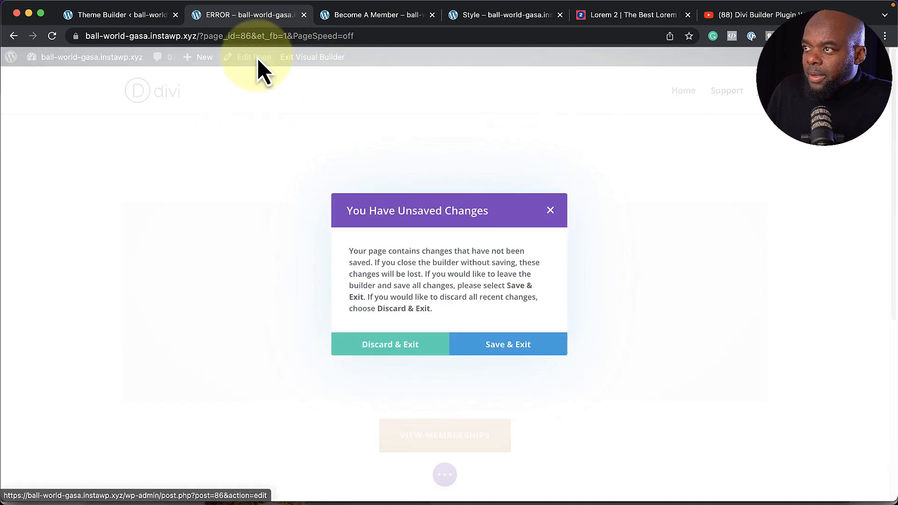
click(519, 346)
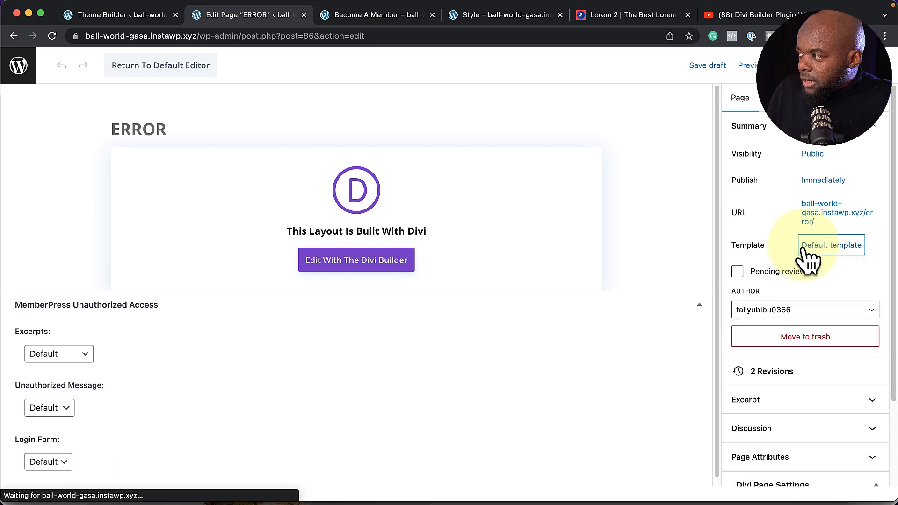
click(836, 248)
click(790, 337)
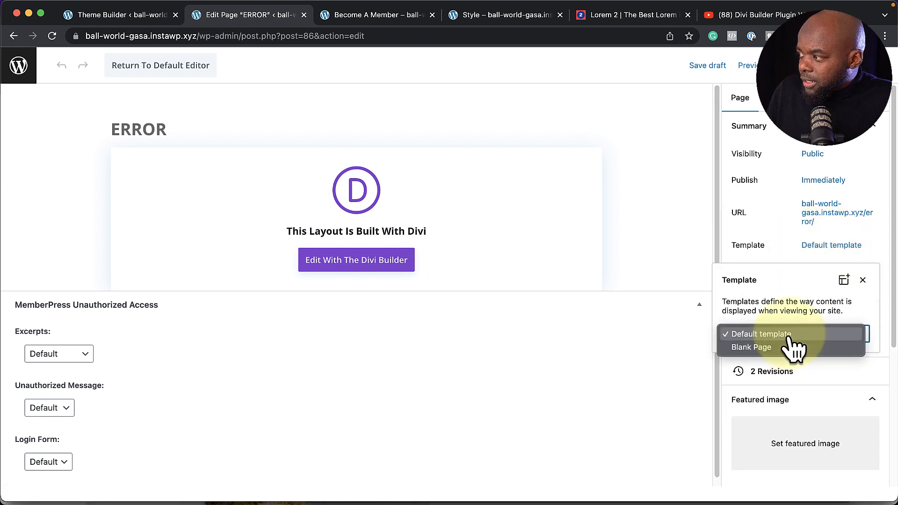
click(791, 348)
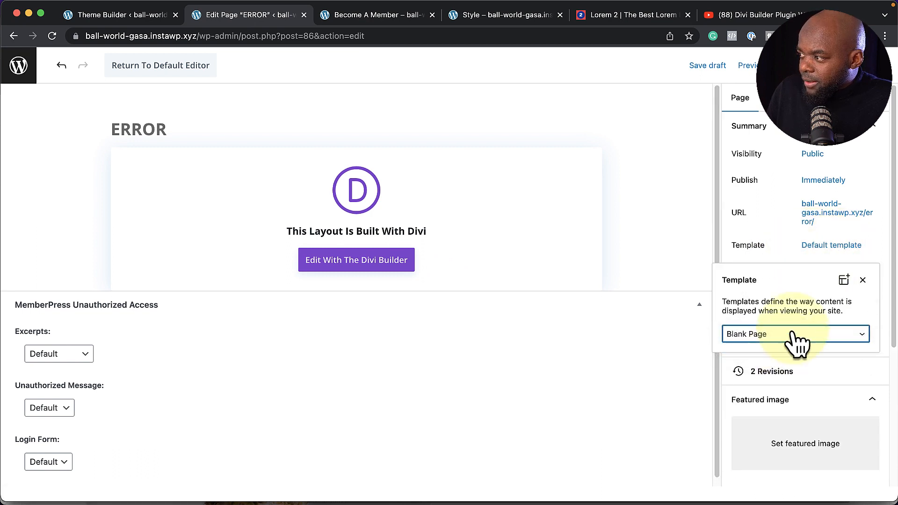
click(356, 259)
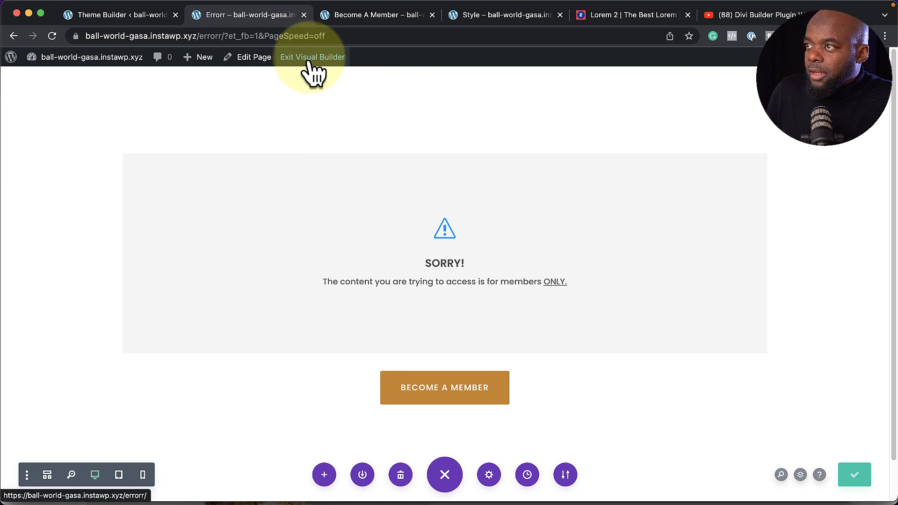
Leave the builder and scroll through the live Pay VIP page
click(310, 59)
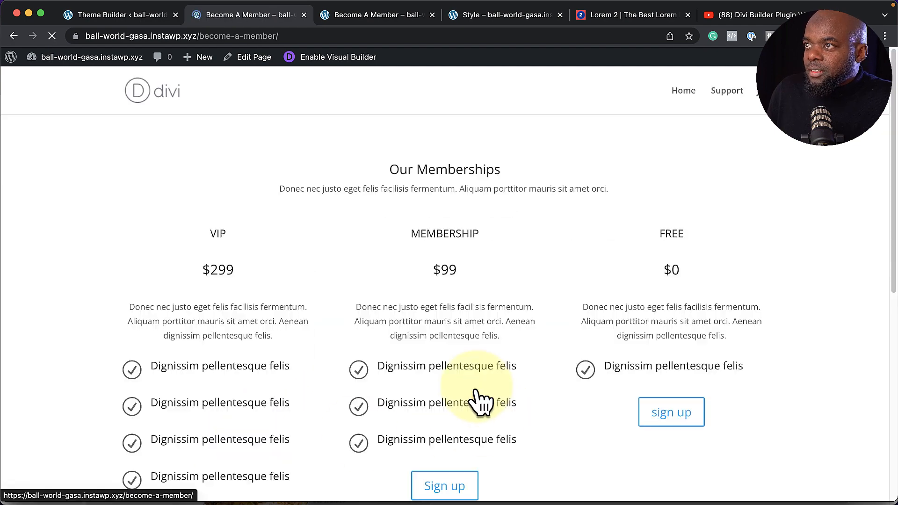
scroll(142, 280, down, 1)
scroll(143, 281, down, 5)
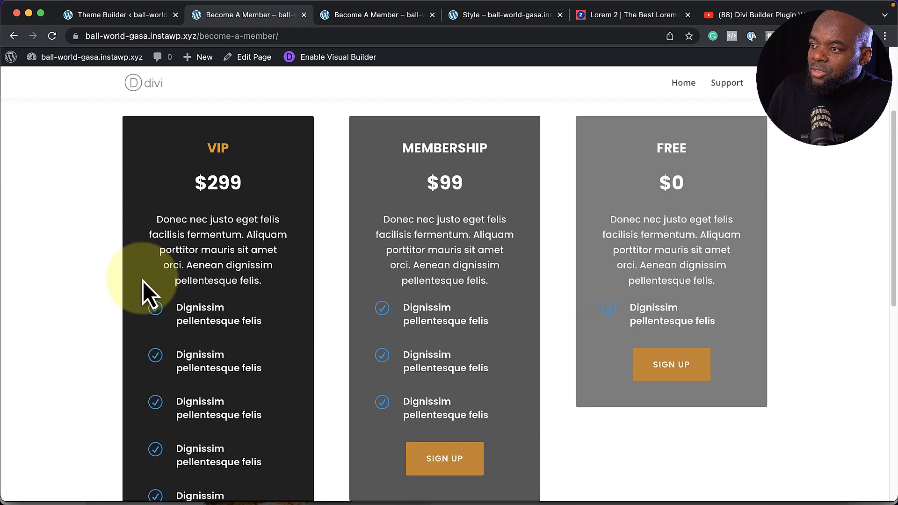
scroll(142, 281, up, 5)
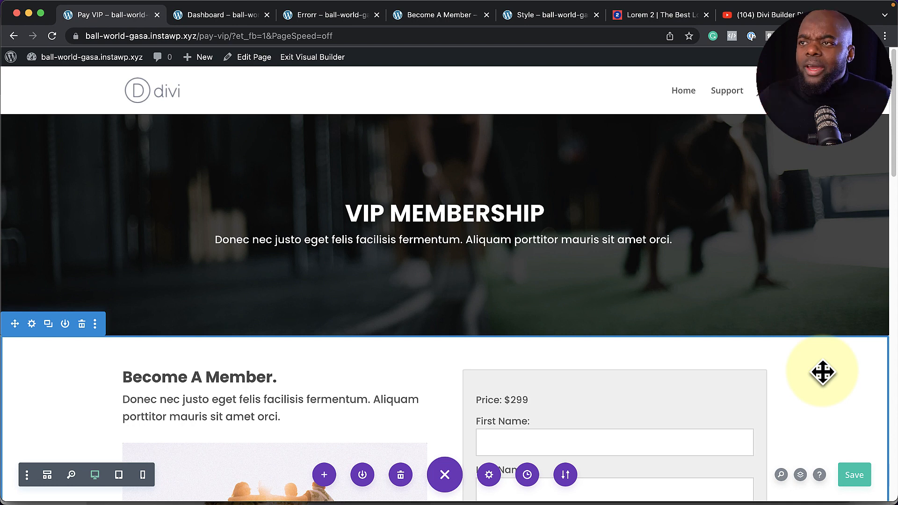
Save the page edits and exit the builder to the WordPress dashboard
mouse_move(84, 59)
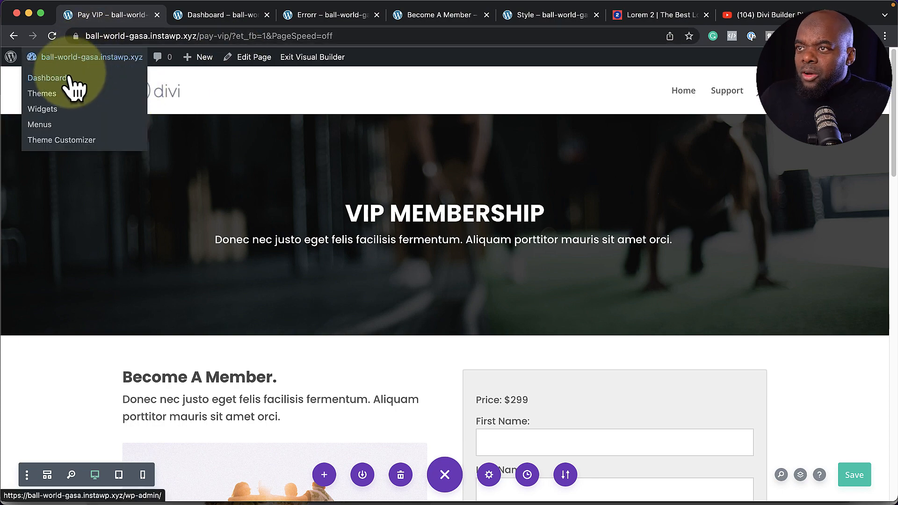
click(66, 80)
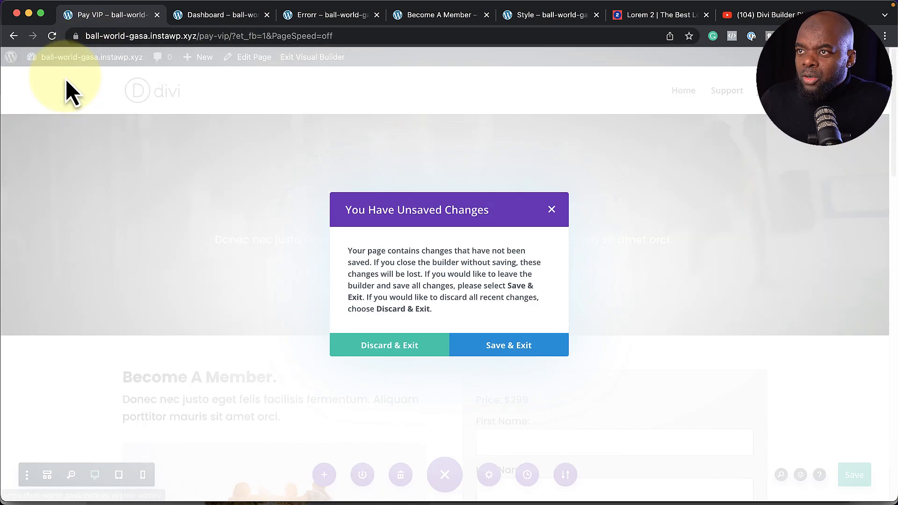
click(505, 346)
Upload SiteKrafter-2.png, set it as the Divi logo, and save the theme options
mouse_move(29, 415)
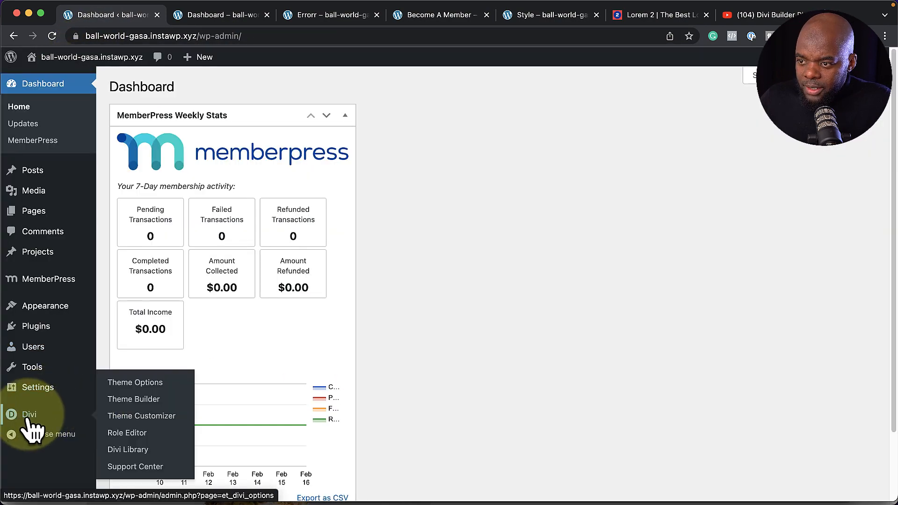
click(144, 382)
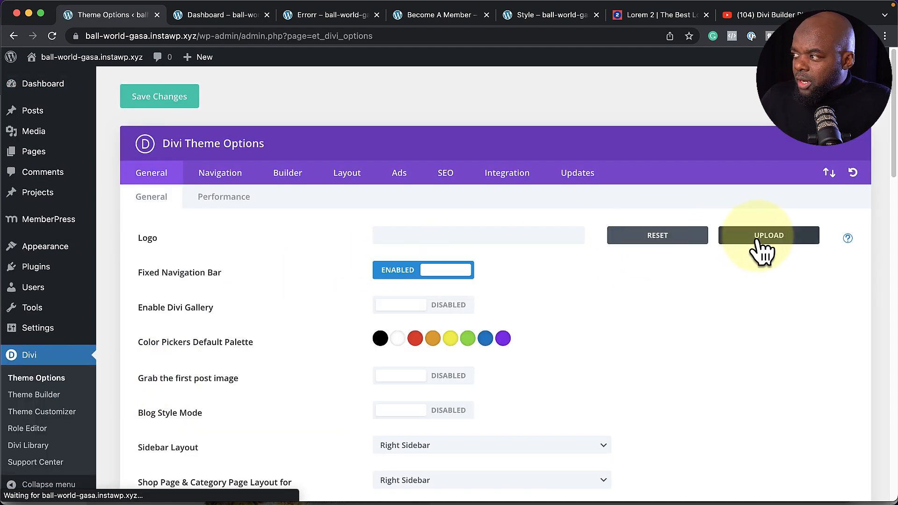
click(766, 237)
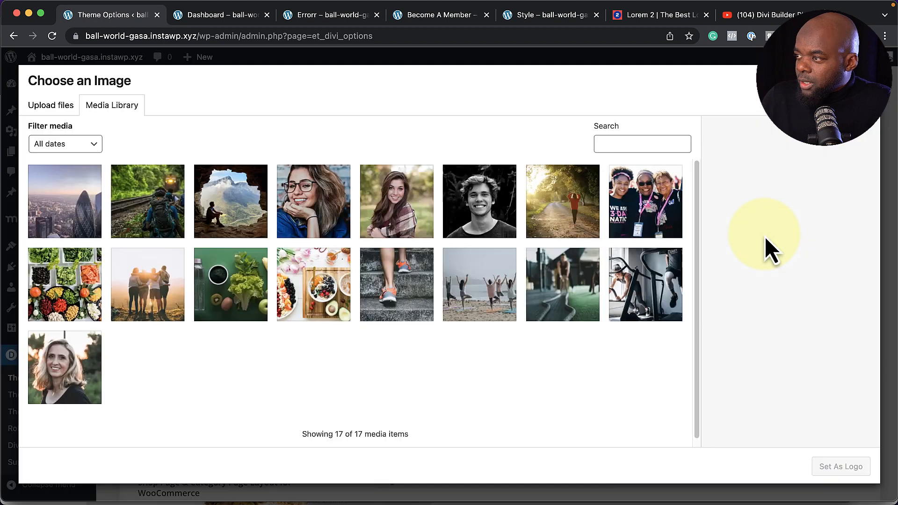
click(52, 106)
click(446, 286)
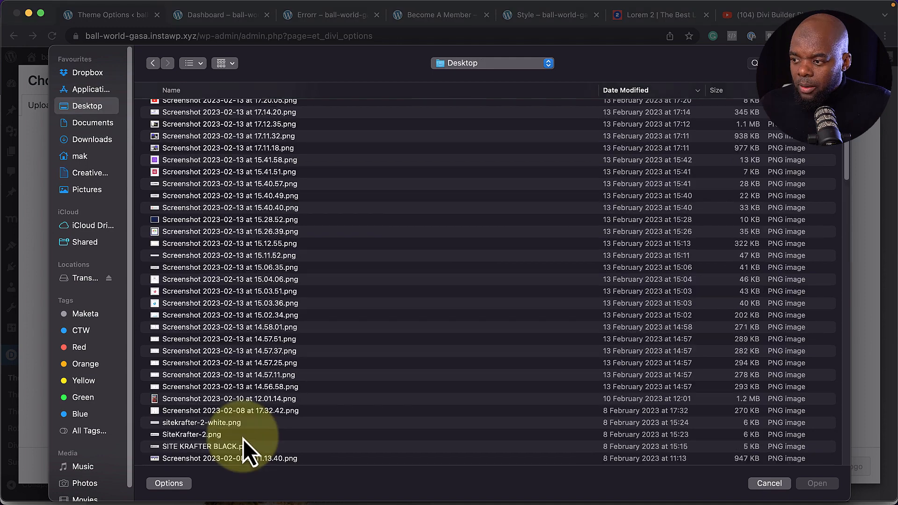
double_click(243, 439)
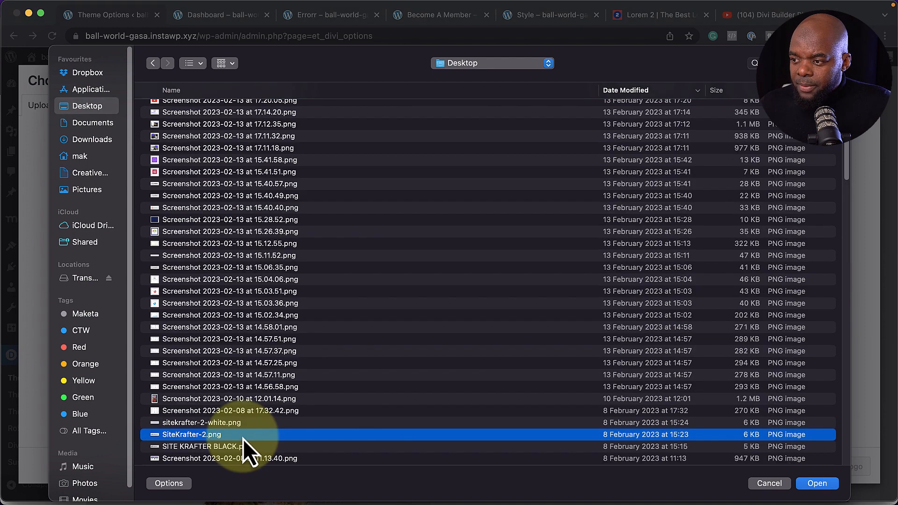
click(840, 467)
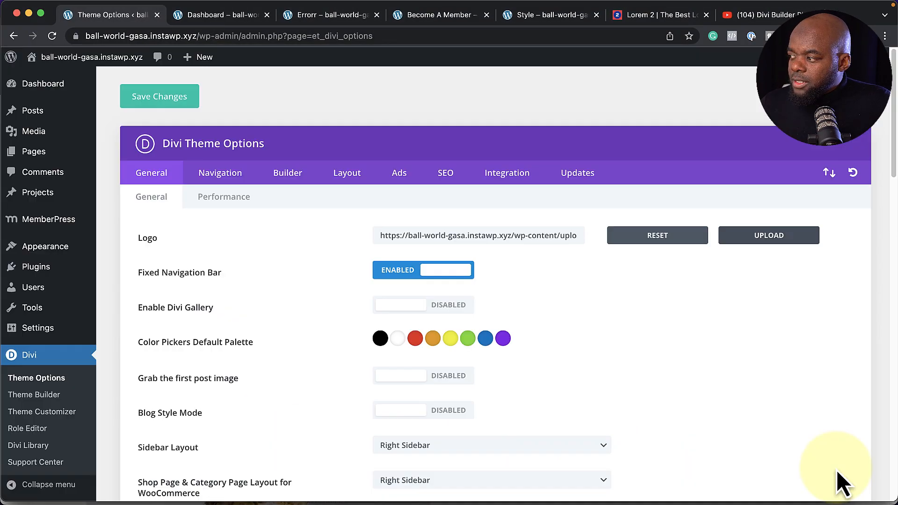
click(159, 99)
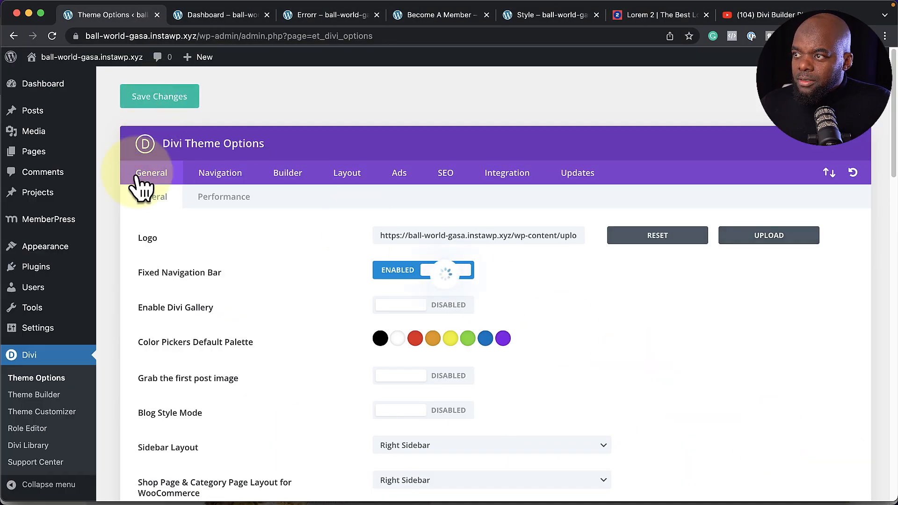
click(57, 378)
Build a new global header with a one-column row, searching 'men' for the Menu module
click(42, 399)
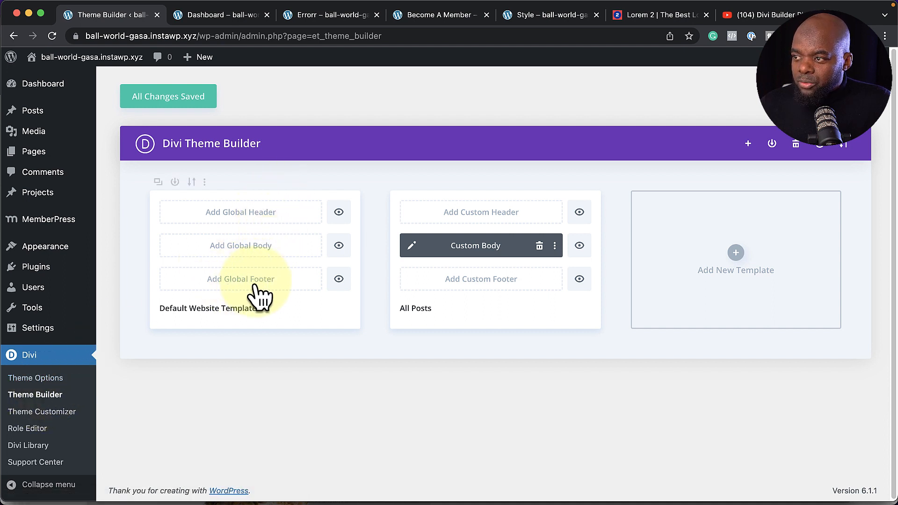
click(247, 216)
click(252, 221)
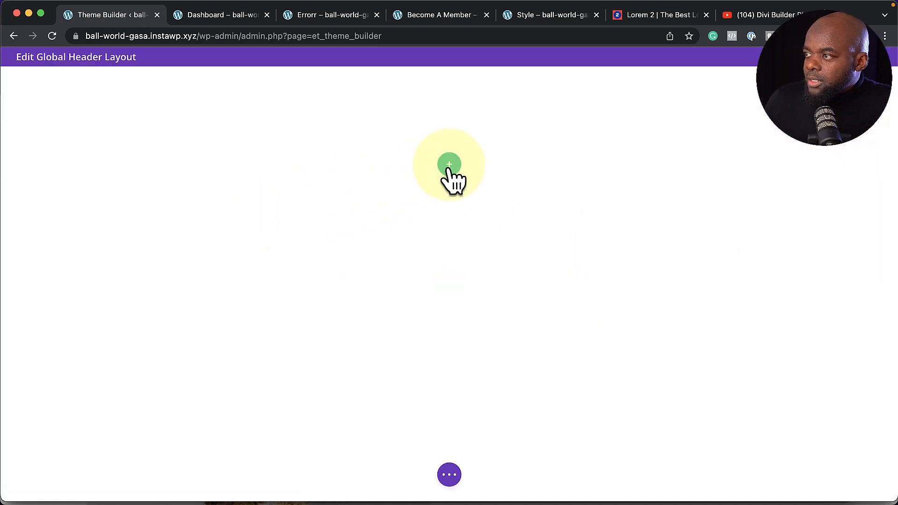
click(449, 166)
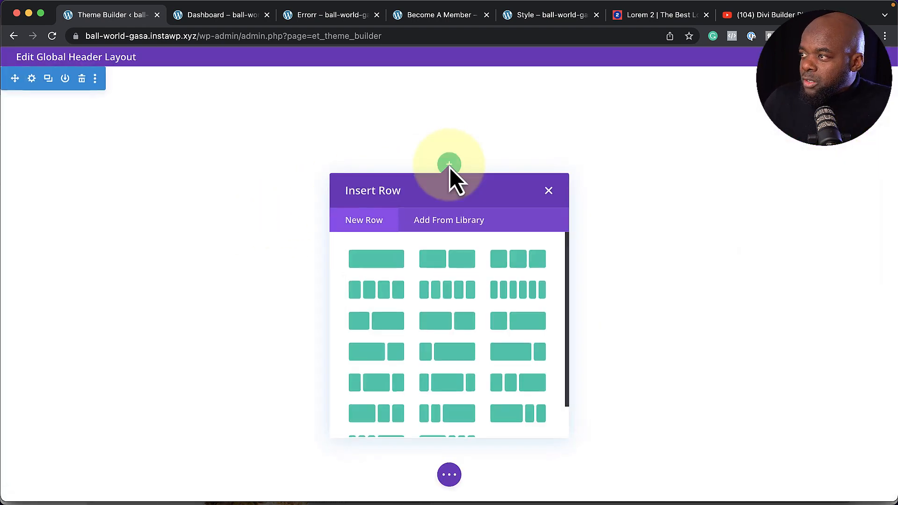
click(377, 262)
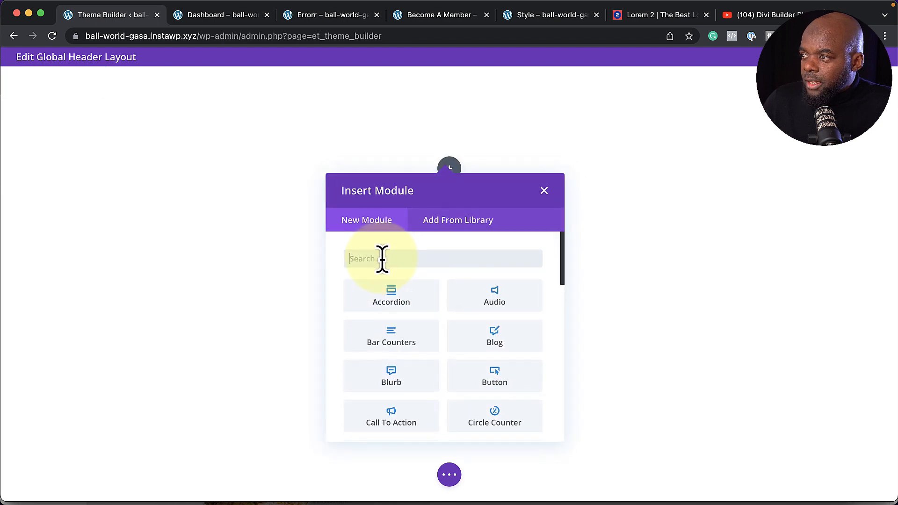
text(men)
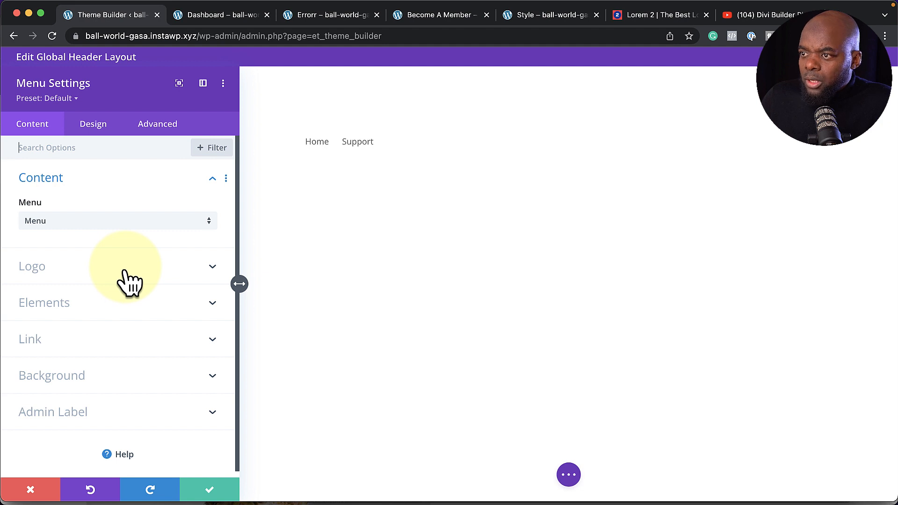
Set the menu logo to the dynamic Site Logo and size it to 25% width
click(126, 281)
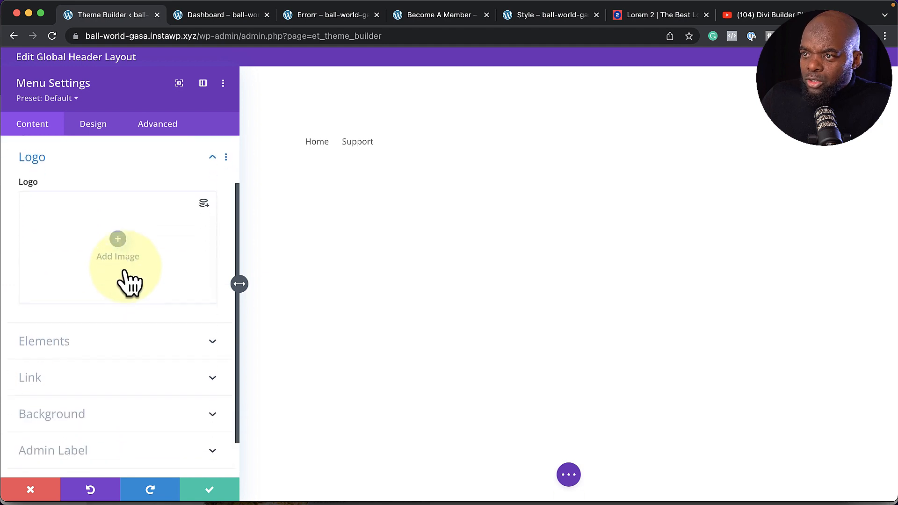
click(204, 201)
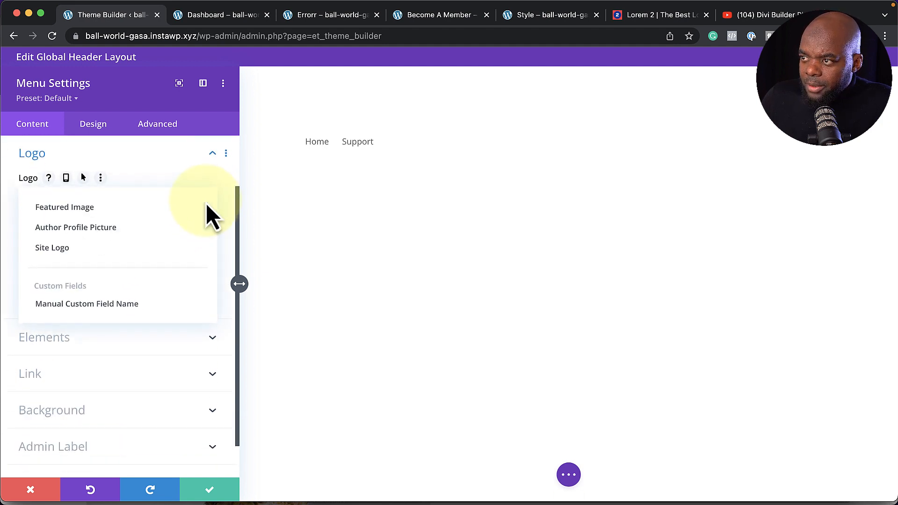
click(112, 262)
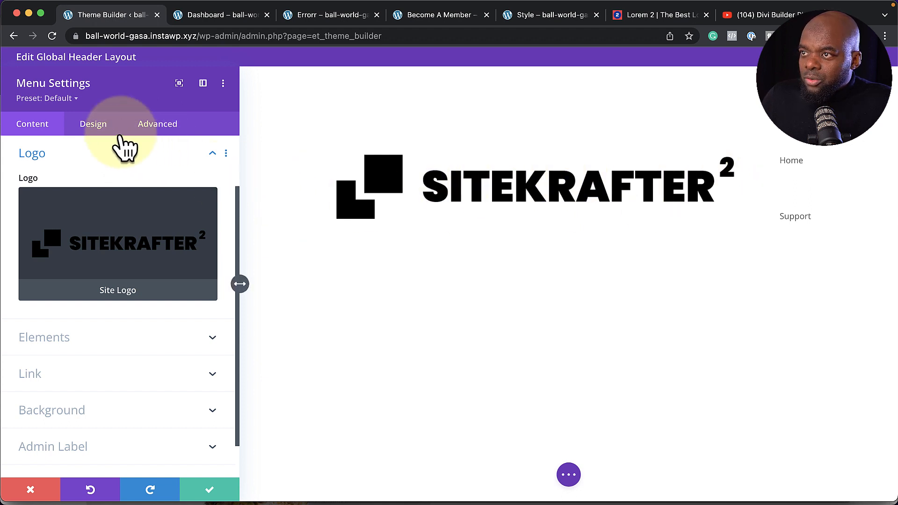
click(97, 131)
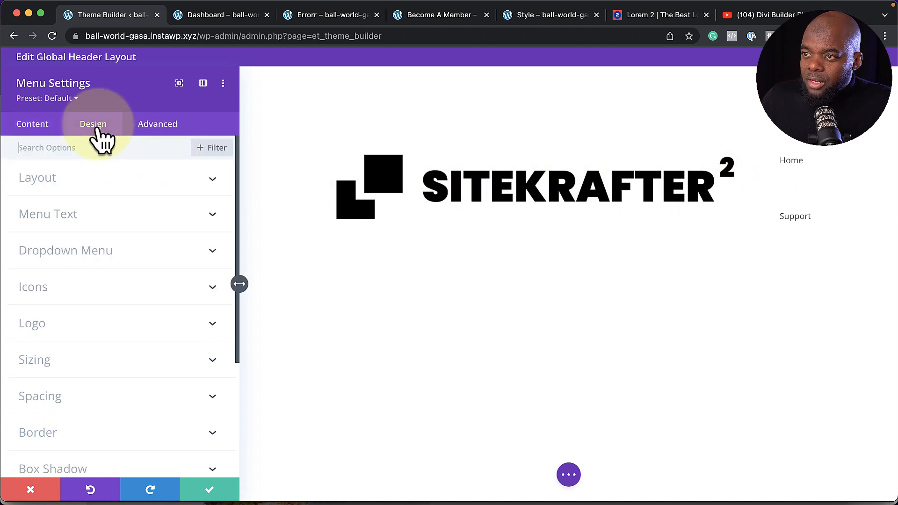
click(80, 335)
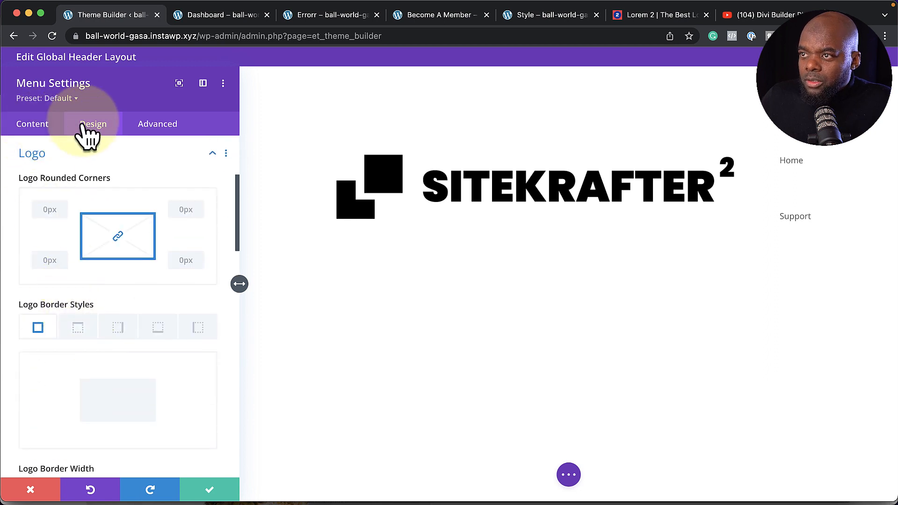
scroll(103, 328, down, 1)
scroll(105, 331, down, 10)
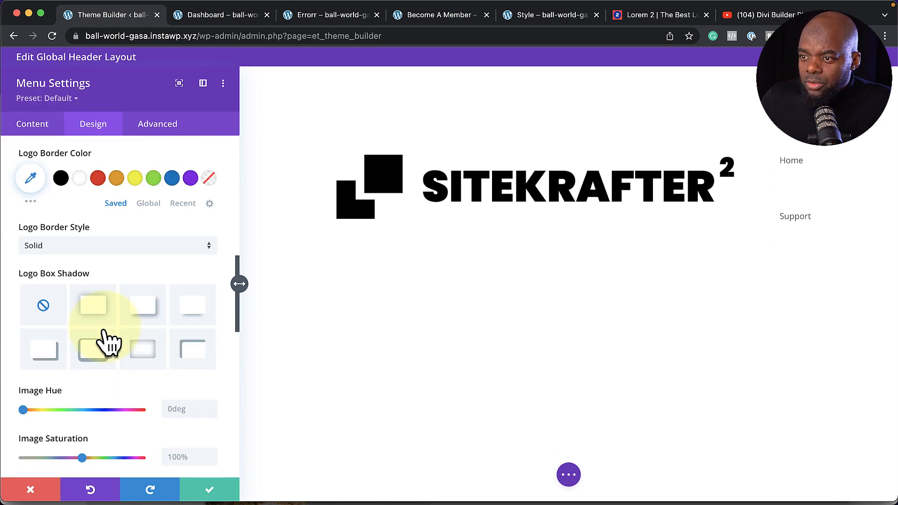
scroll(106, 330, down, 6)
click(140, 187)
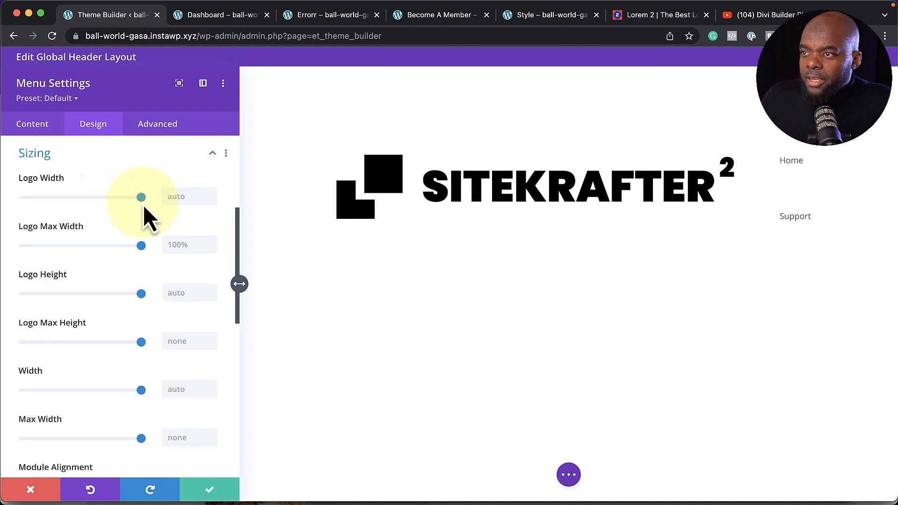
drag(140, 197, 52, 201)
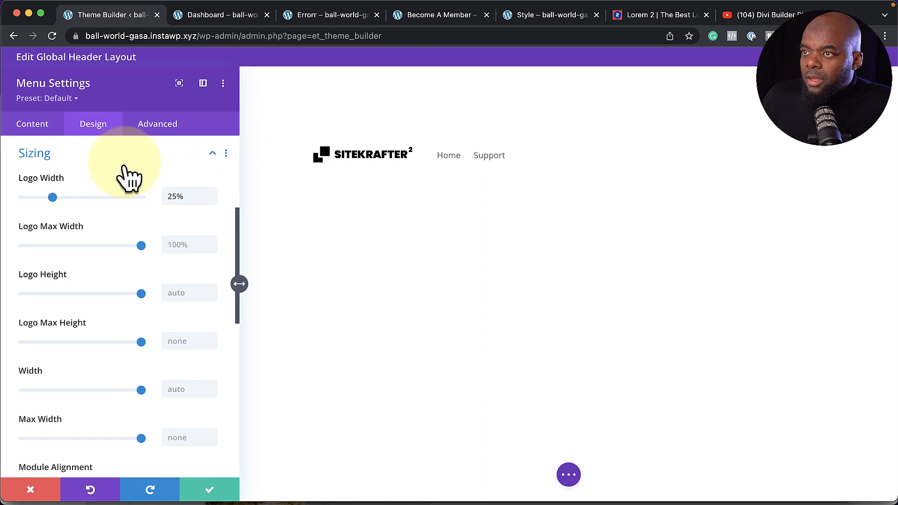
scroll(126, 170, up, 5)
Try the Centered menu layout style, then return it to Left Aligned
click(97, 183)
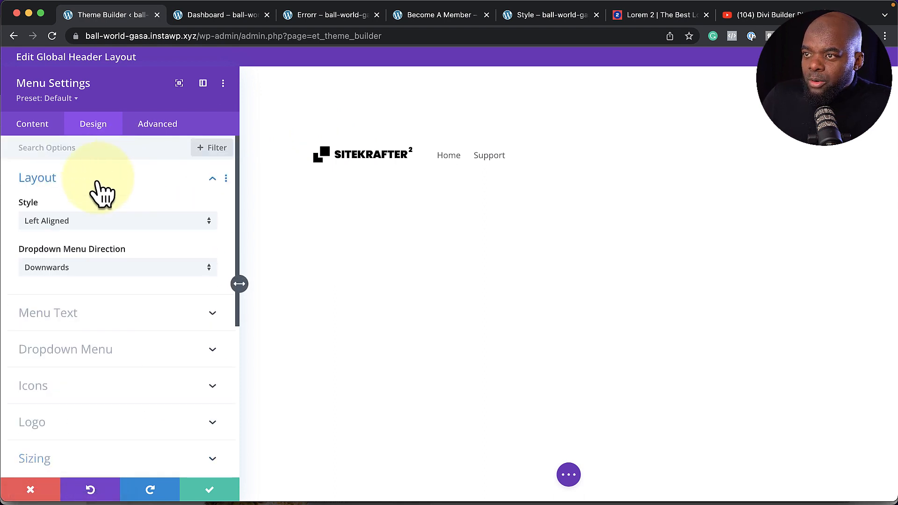
click(81, 233)
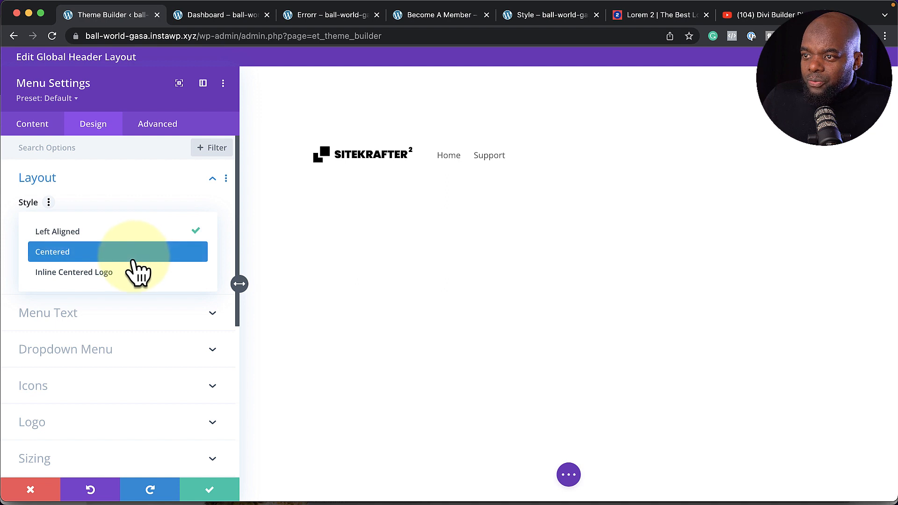
click(134, 260)
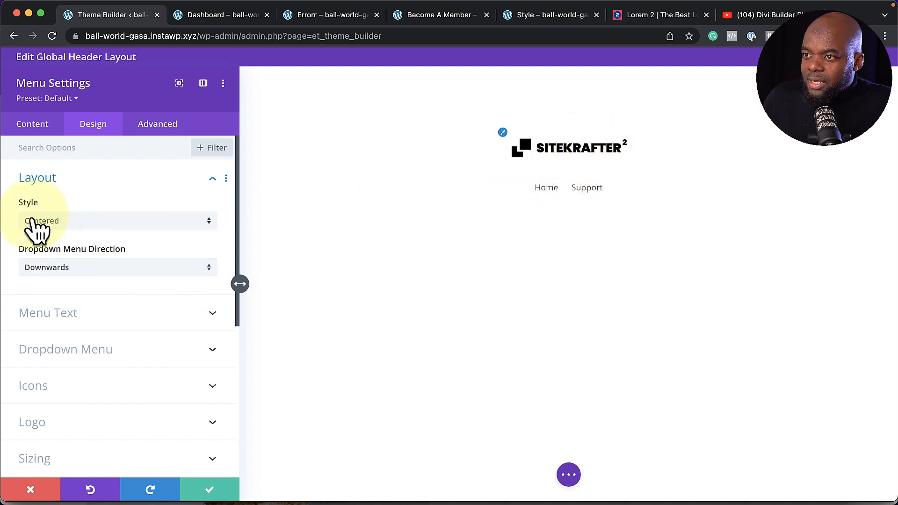
click(55, 225)
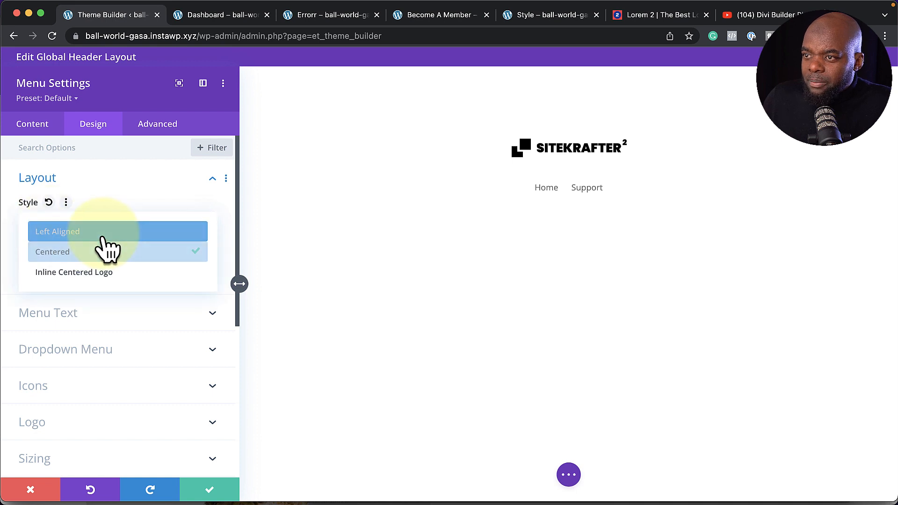
click(104, 234)
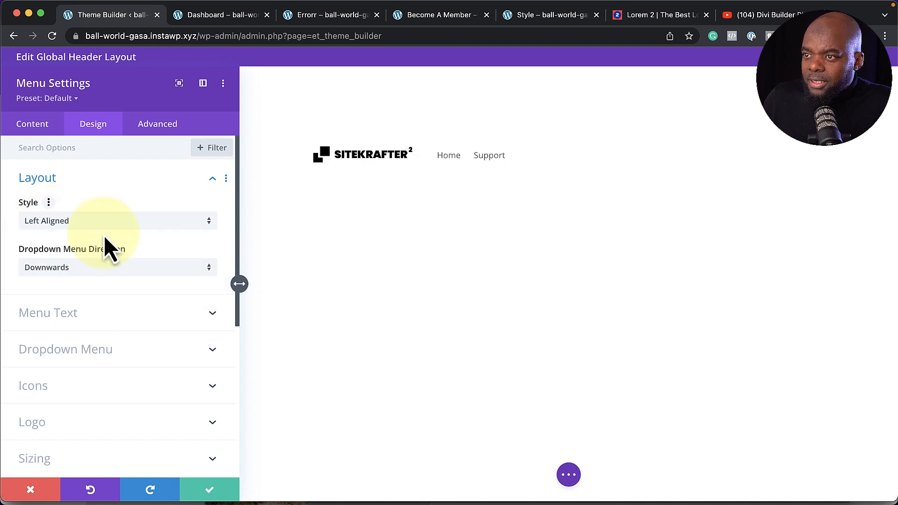
click(67, 314)
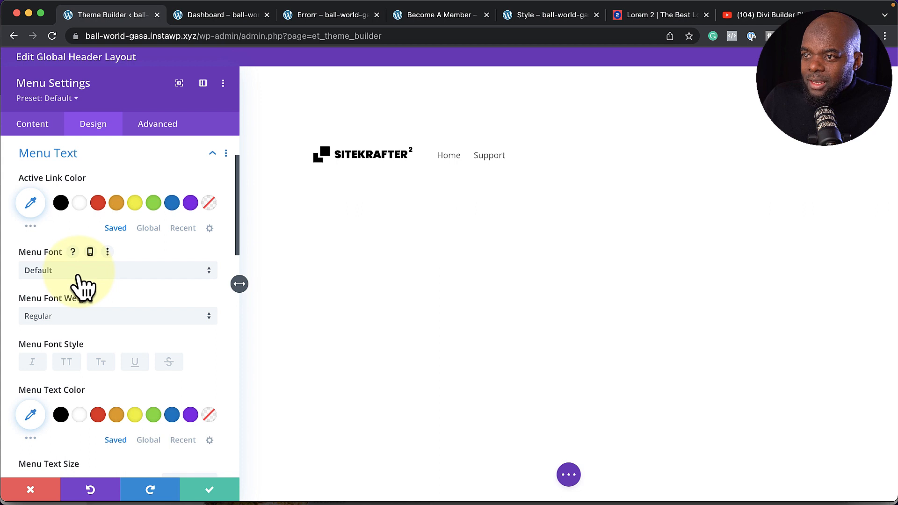
Keep Poppins and make the menu text uppercase, black, Semi Bold with 2px letter spacing
click(79, 276)
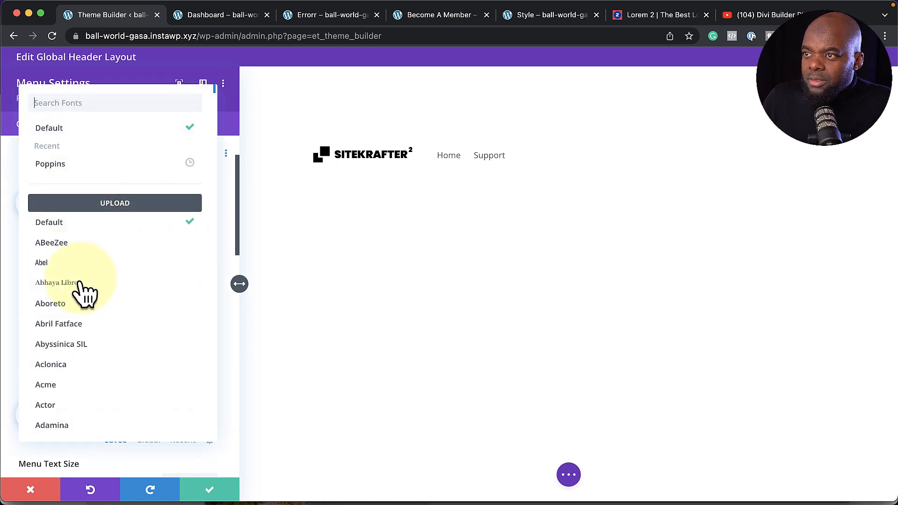
key(Escape)
click(67, 364)
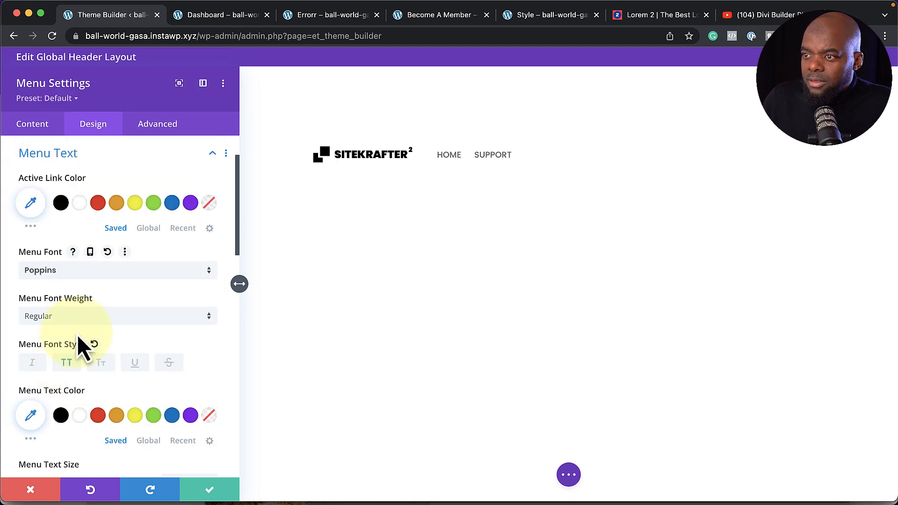
click(60, 417)
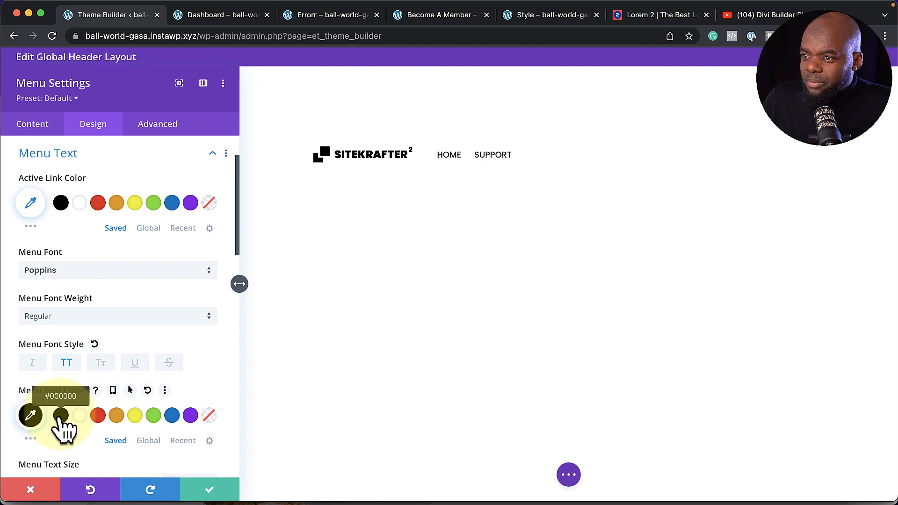
scroll(125, 380, down, 3)
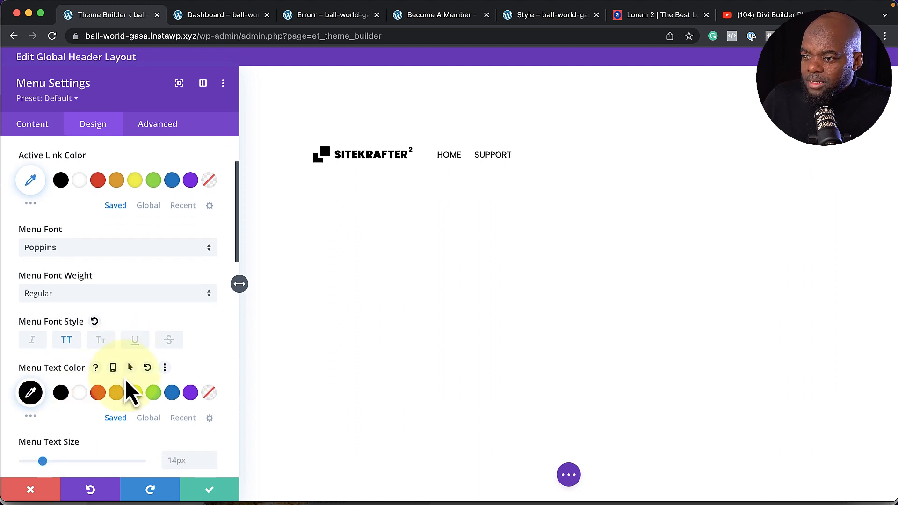
scroll(202, 412, down, 1)
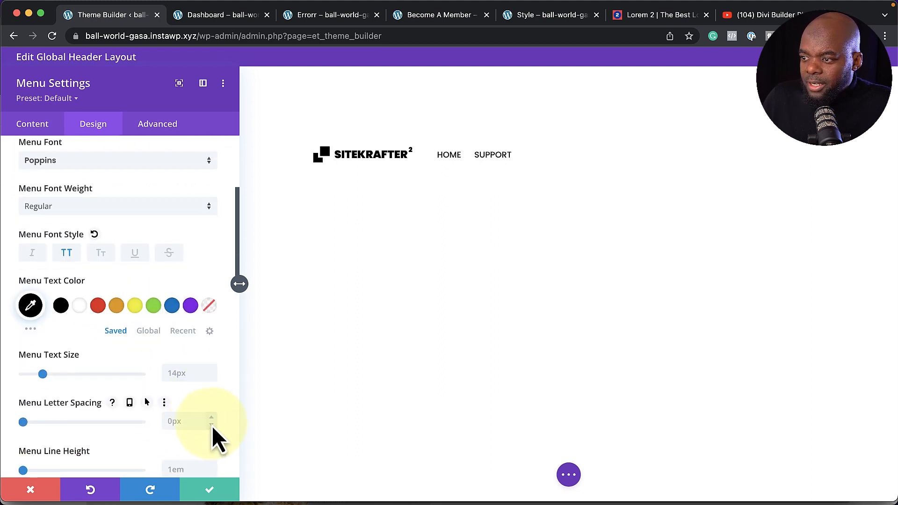
click(213, 418)
click(213, 419)
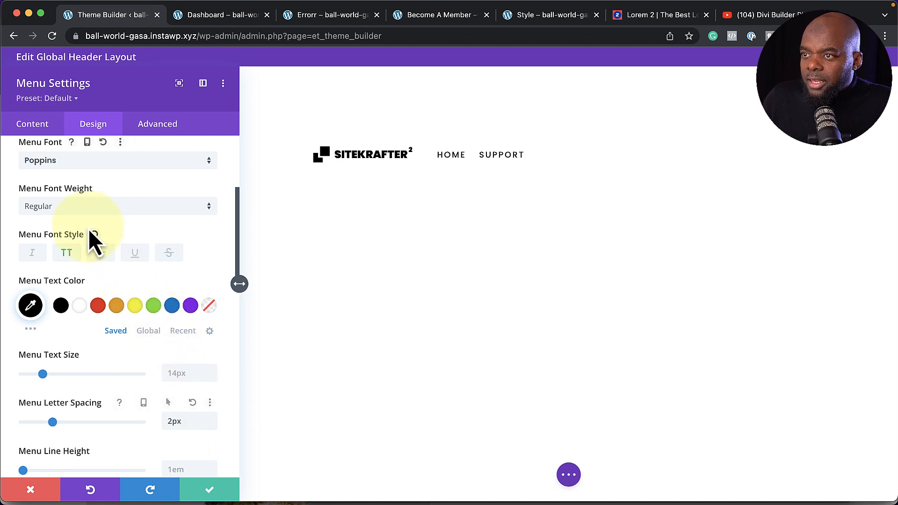
click(94, 209)
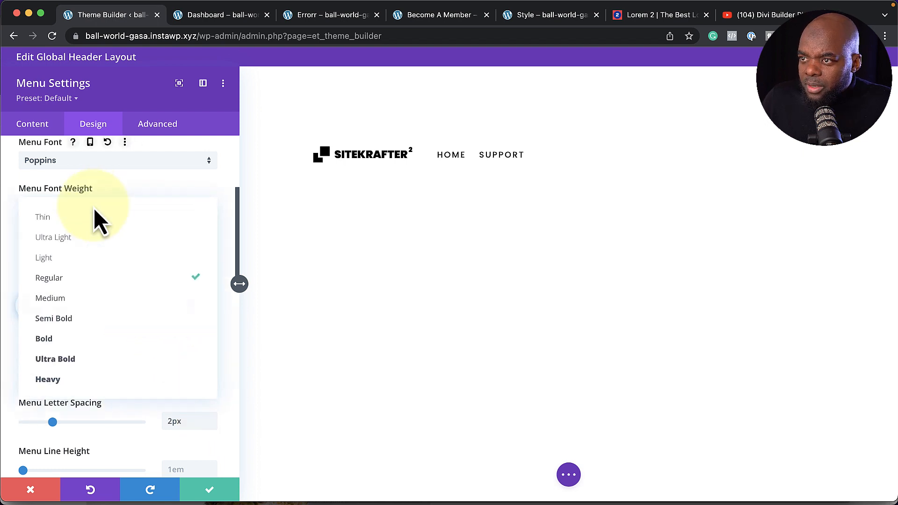
click(107, 322)
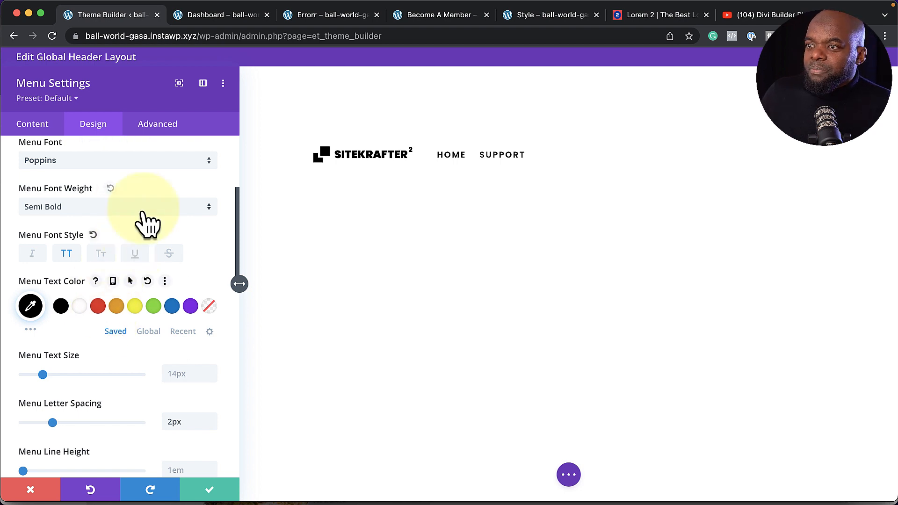
Align the header menu items to the right
scroll(150, 234, down, 1)
scroll(150, 235, up, 7)
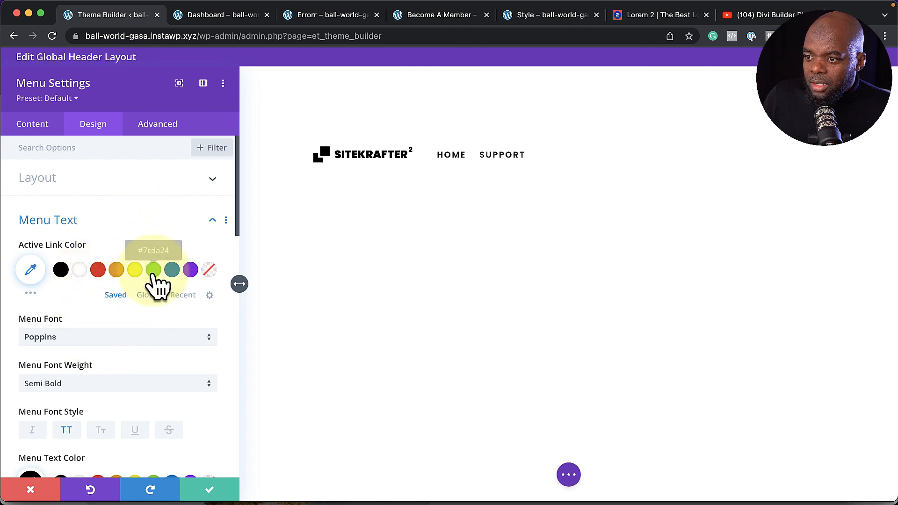
scroll(158, 285, down, 4)
scroll(158, 285, down, 2)
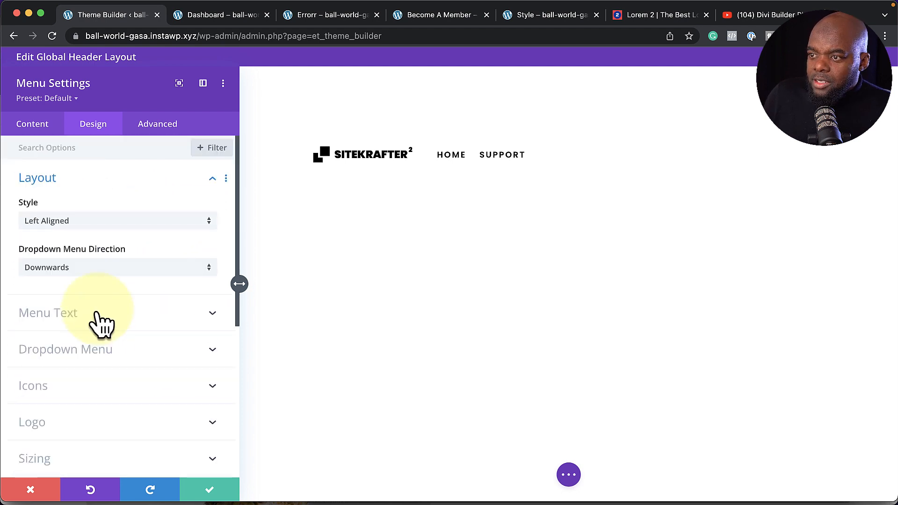
click(100, 313)
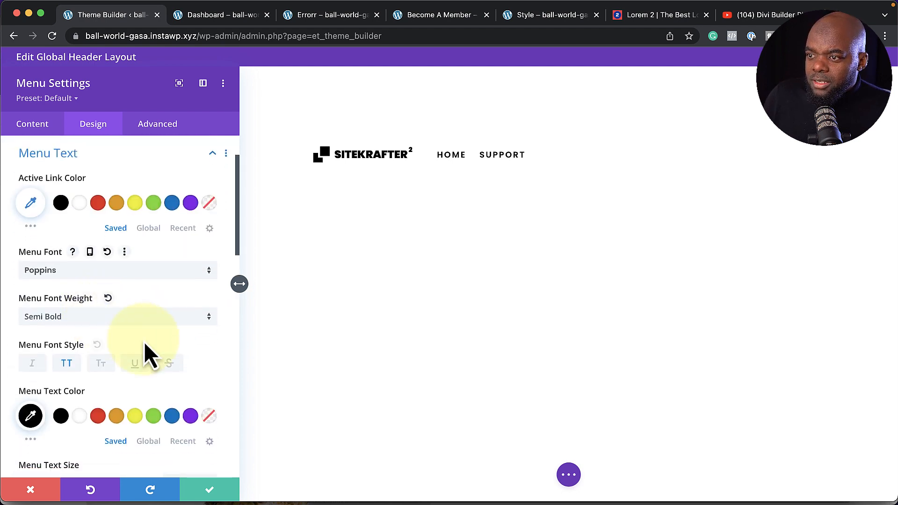
scroll(145, 344, down, 12)
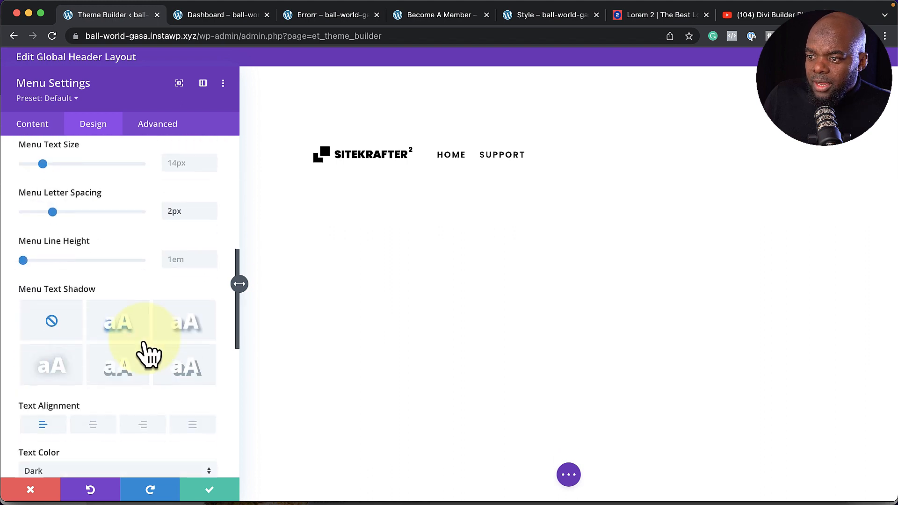
scroll(143, 349, down, 1)
click(144, 405)
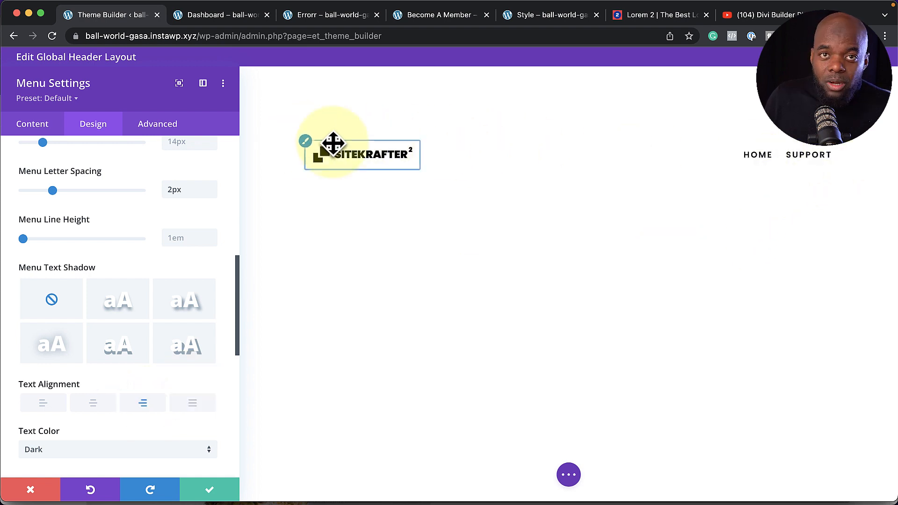
Save the menu, then set the header section's top and bottom padding to 1%
click(210, 491)
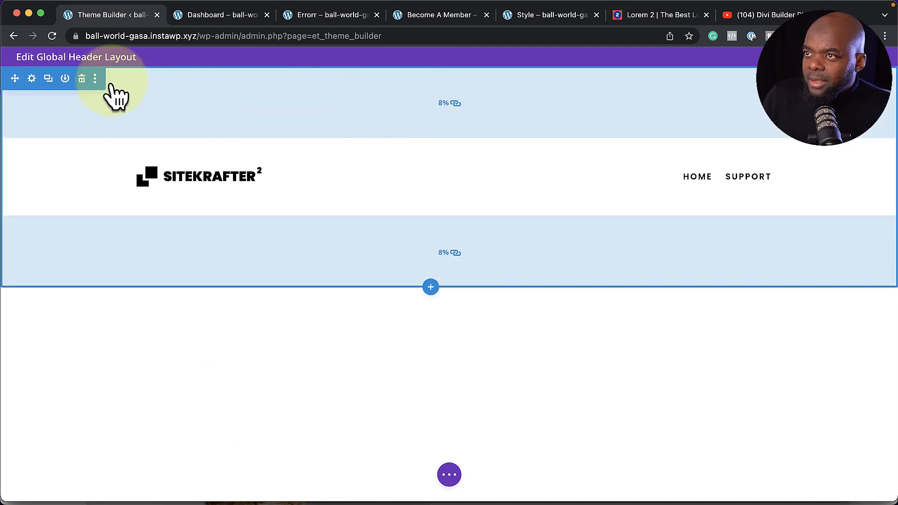
click(31, 78)
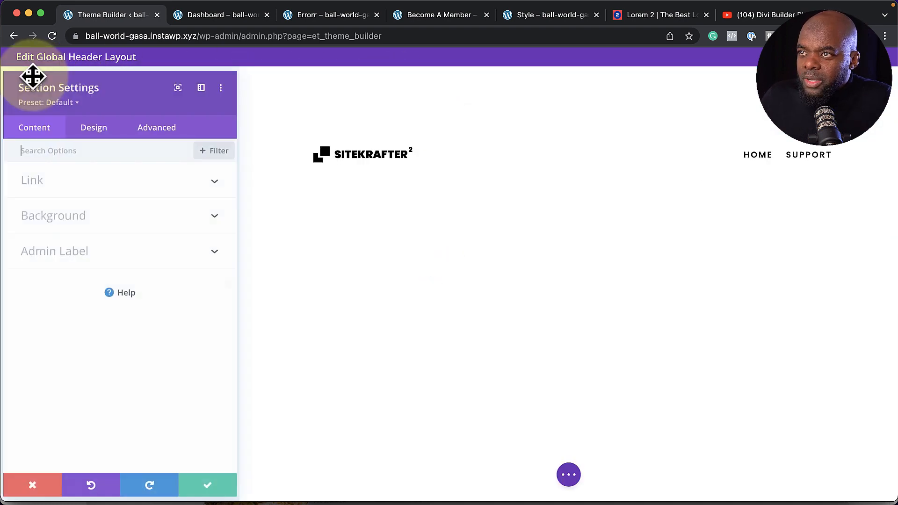
click(97, 128)
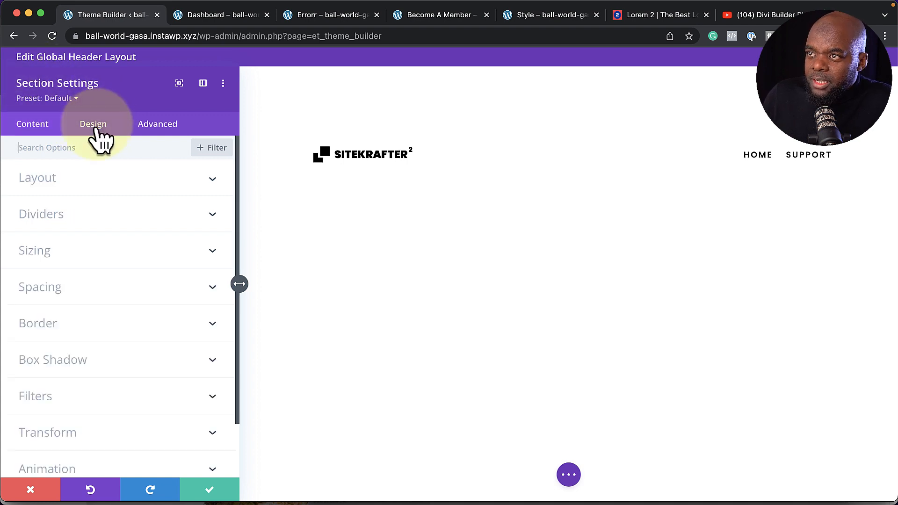
click(56, 289)
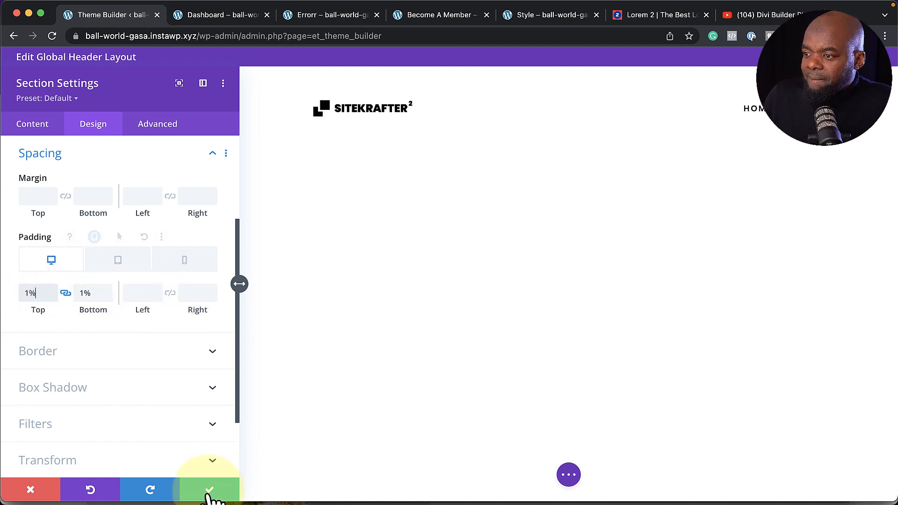
click(210, 490)
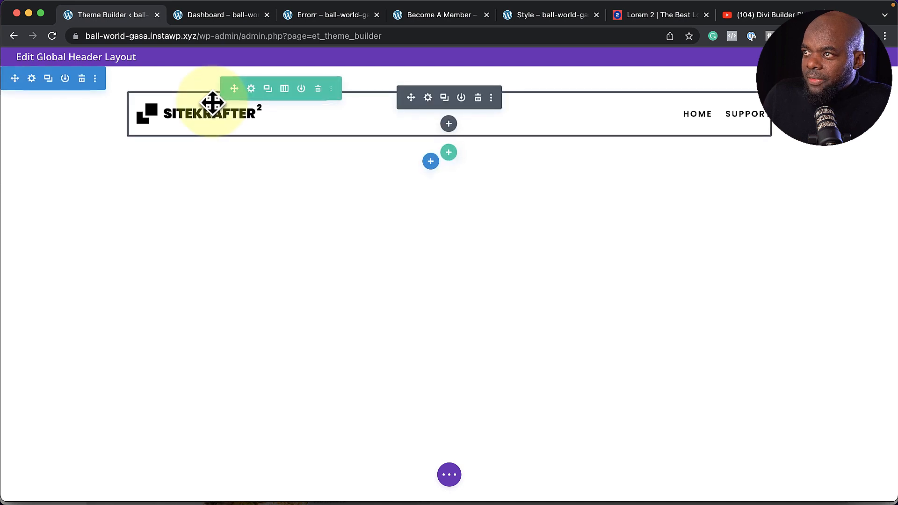
Set the header row's top and bottom padding to 0px and save
click(251, 88)
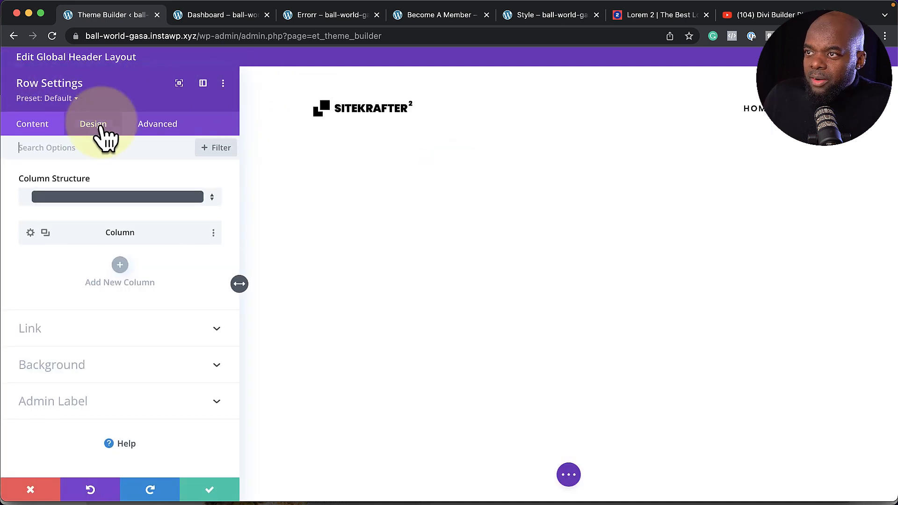
click(102, 124)
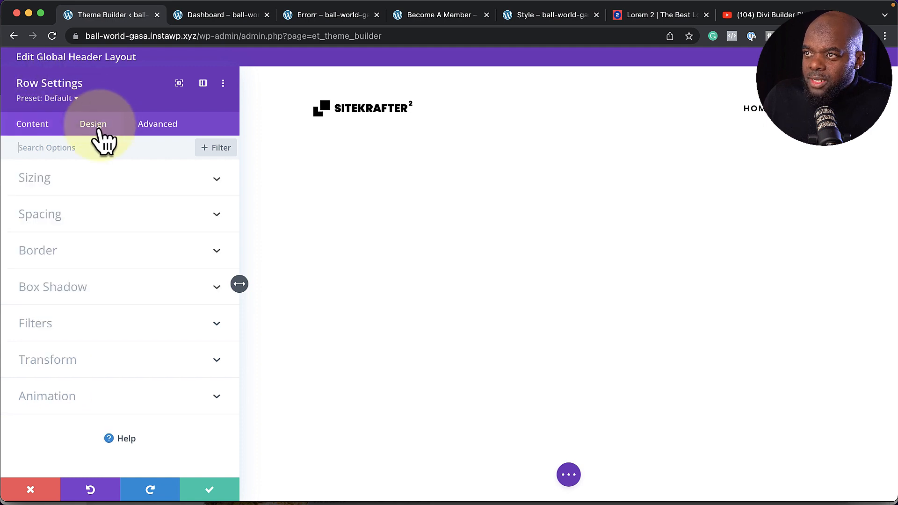
click(59, 218)
click(35, 256)
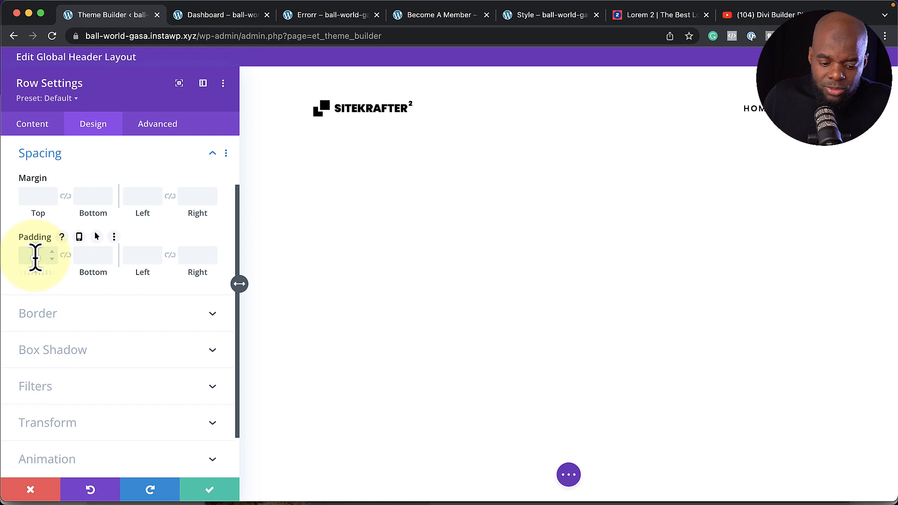
text(0px)
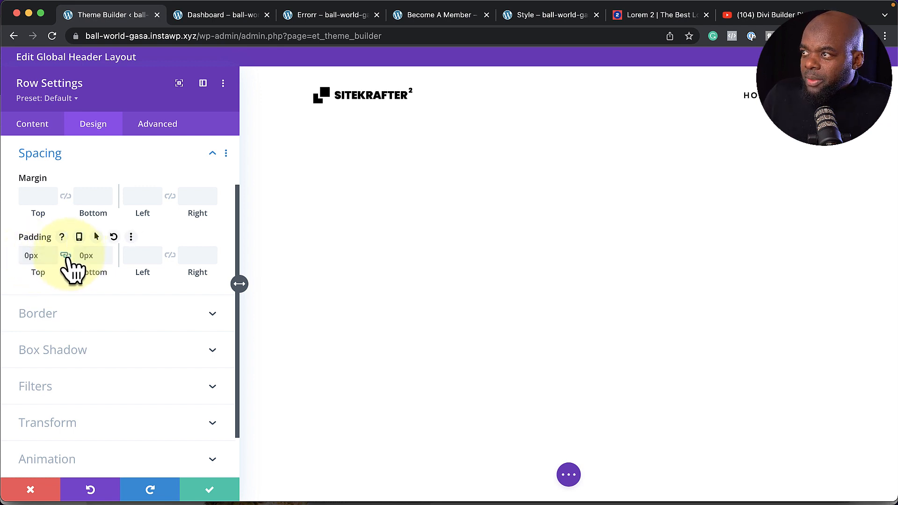
click(210, 490)
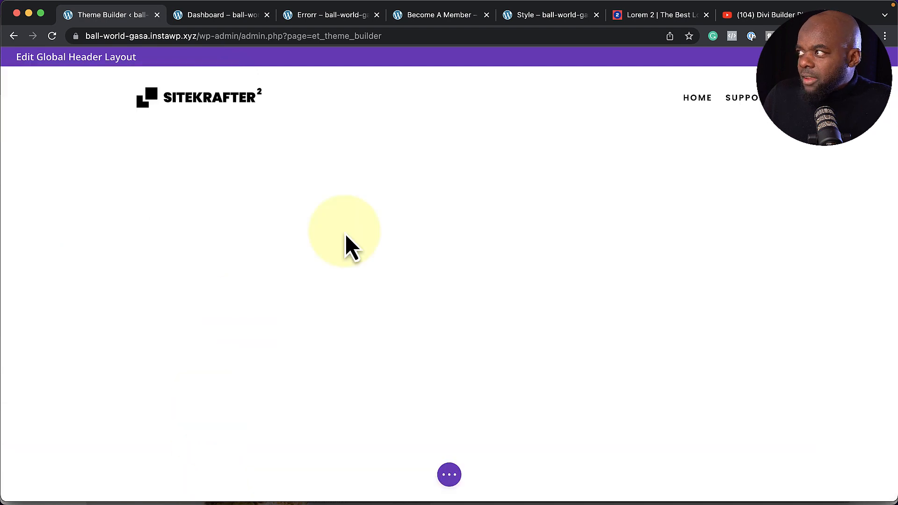
Give the header section a light grey #f2f2f2 background and save it
mouse_move(177, 82)
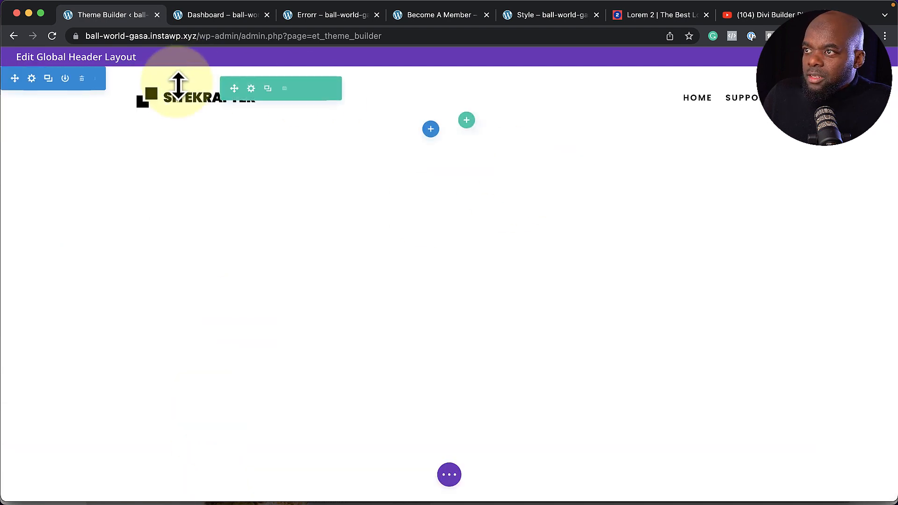
click(32, 78)
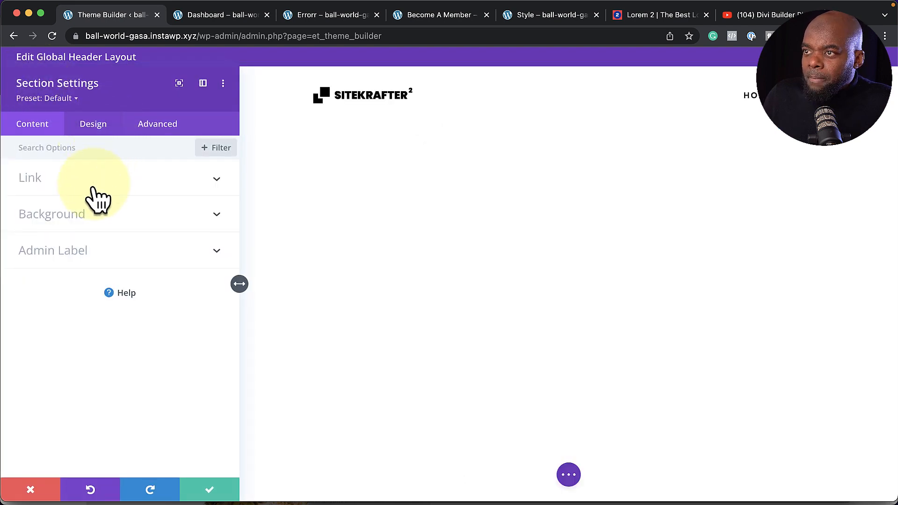
click(83, 215)
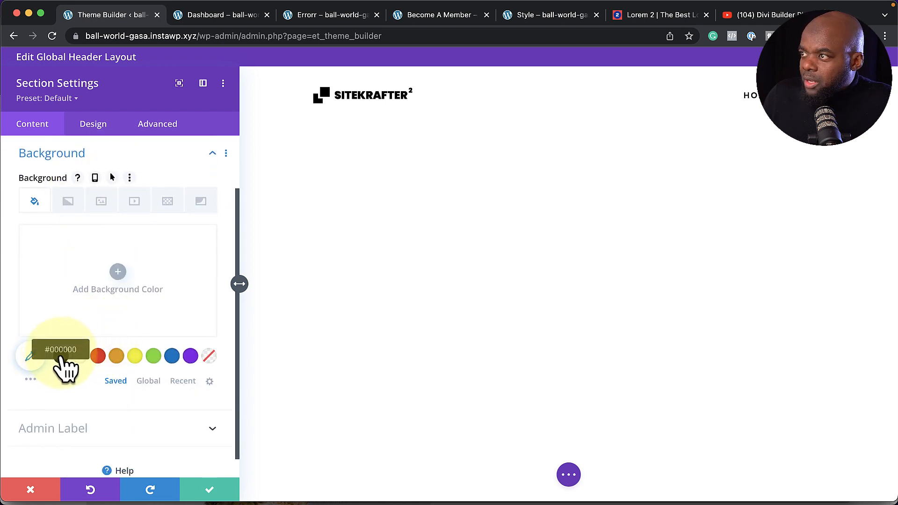
click(31, 357)
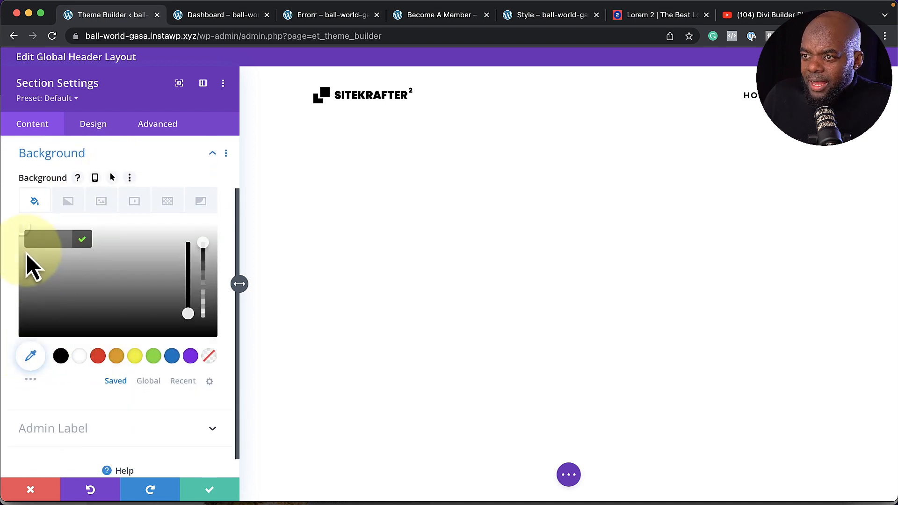
drag(24, 253, 7, 235)
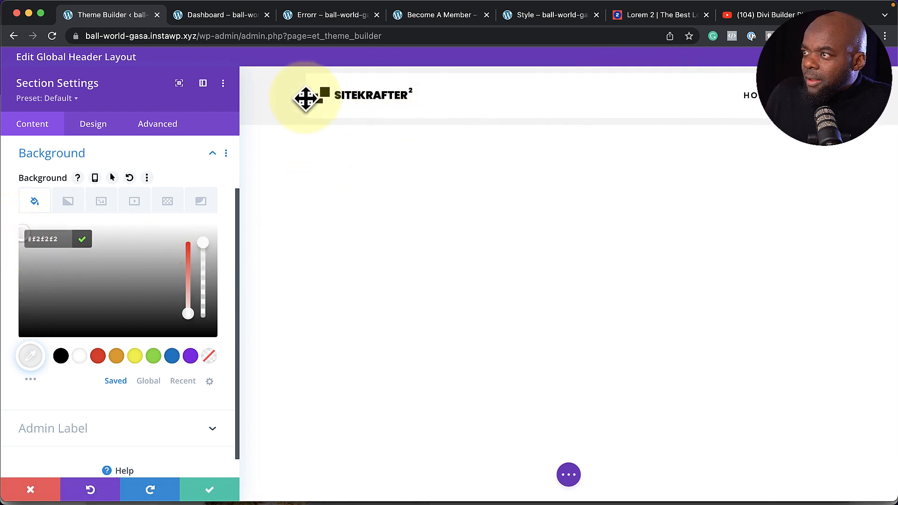
click(211, 490)
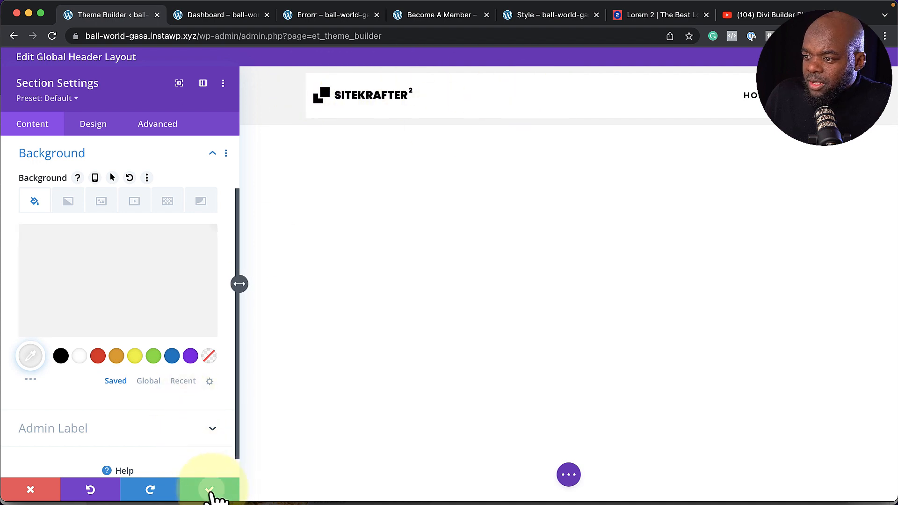
Make both the header row and Menu module backgrounds transparent
mouse_move(297, 94)
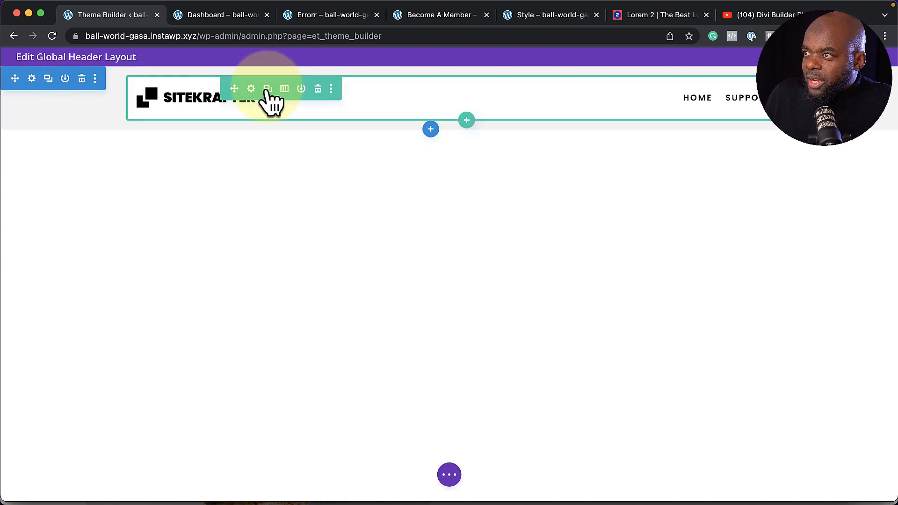
click(252, 89)
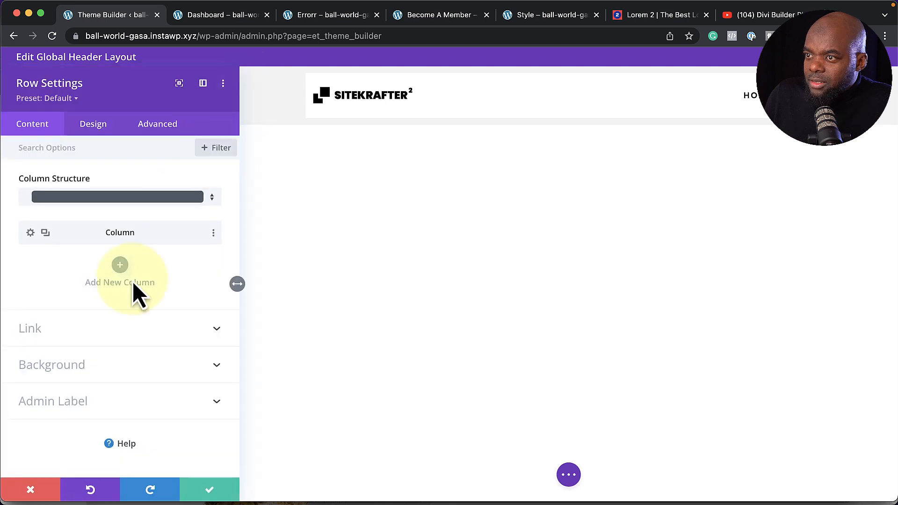
click(82, 370)
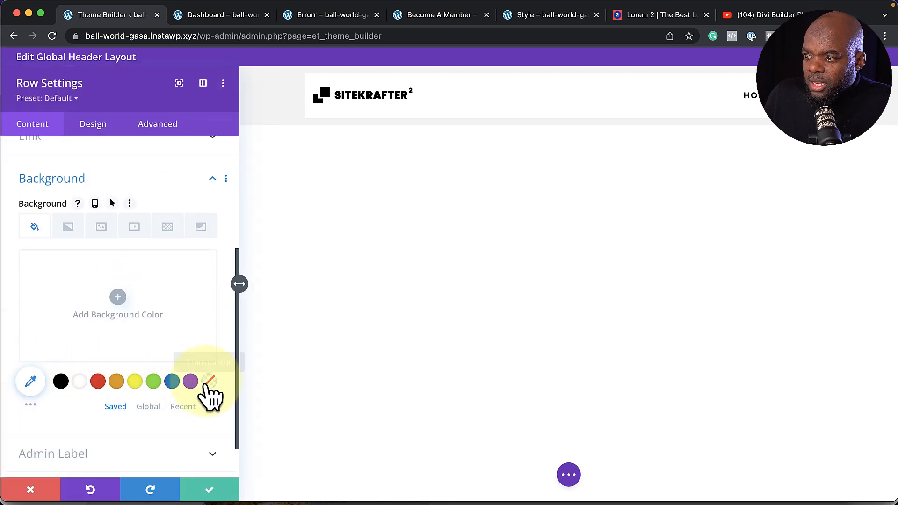
click(208, 383)
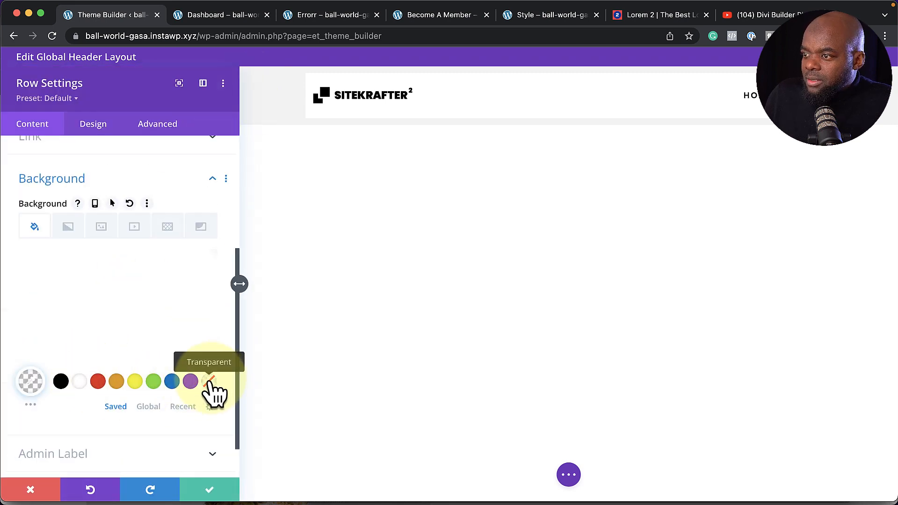
click(206, 489)
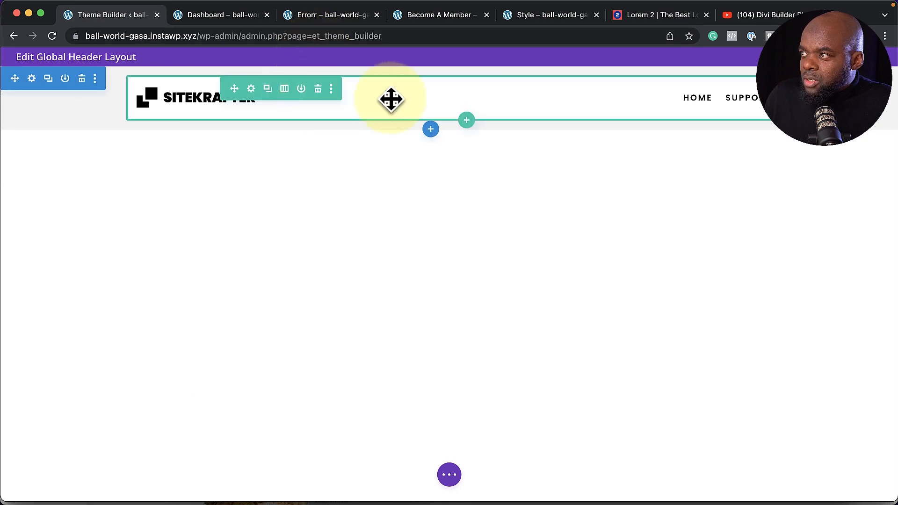
click(427, 81)
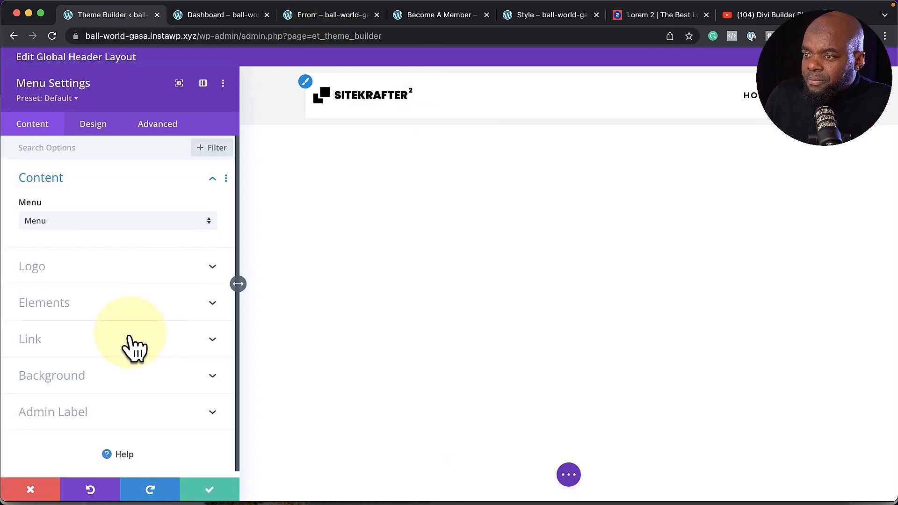
click(106, 377)
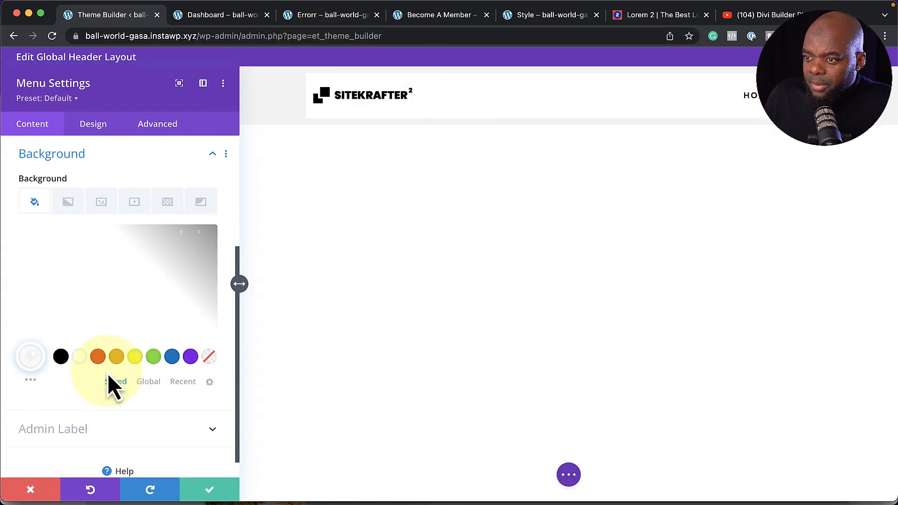
click(208, 358)
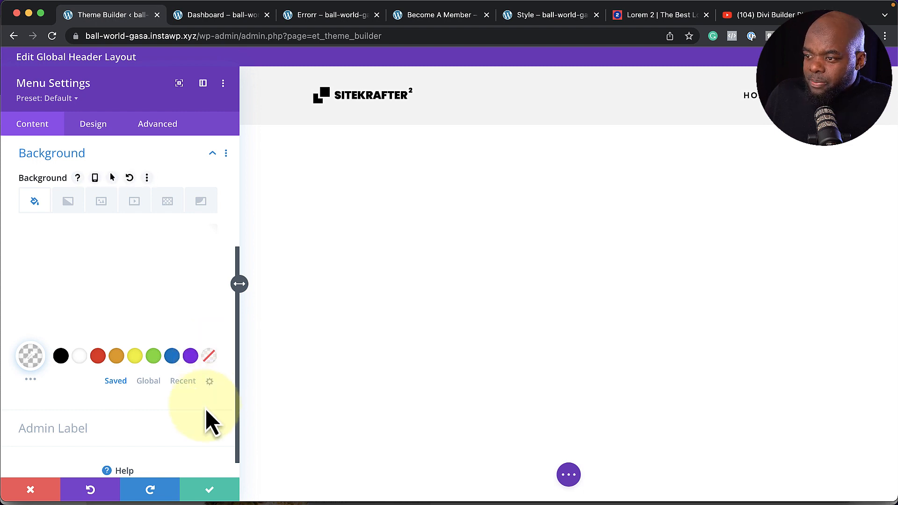
click(214, 492)
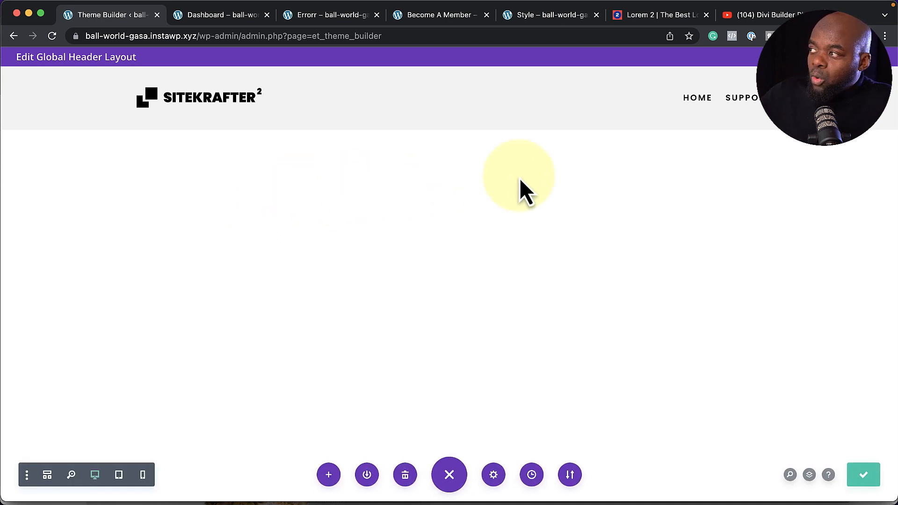
Save the global header layout and return to the Theme Builder
mouse_move(425, 143)
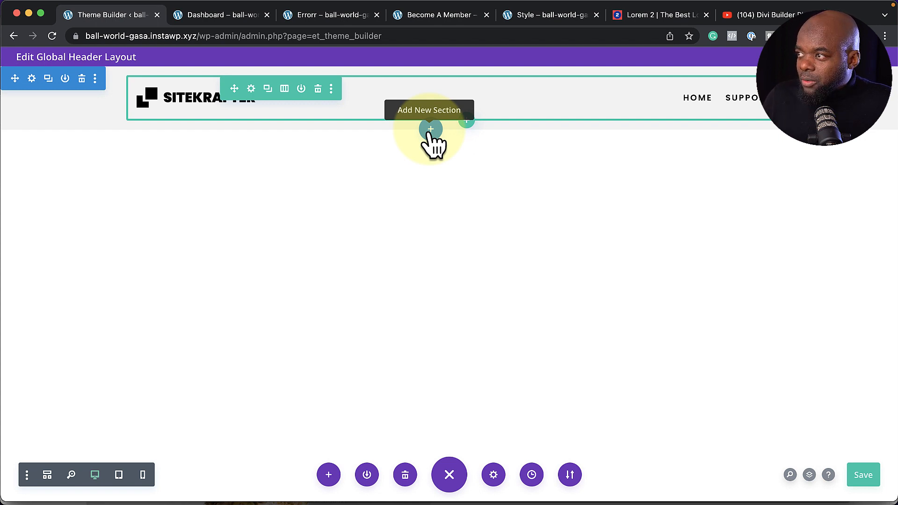
click(430, 130)
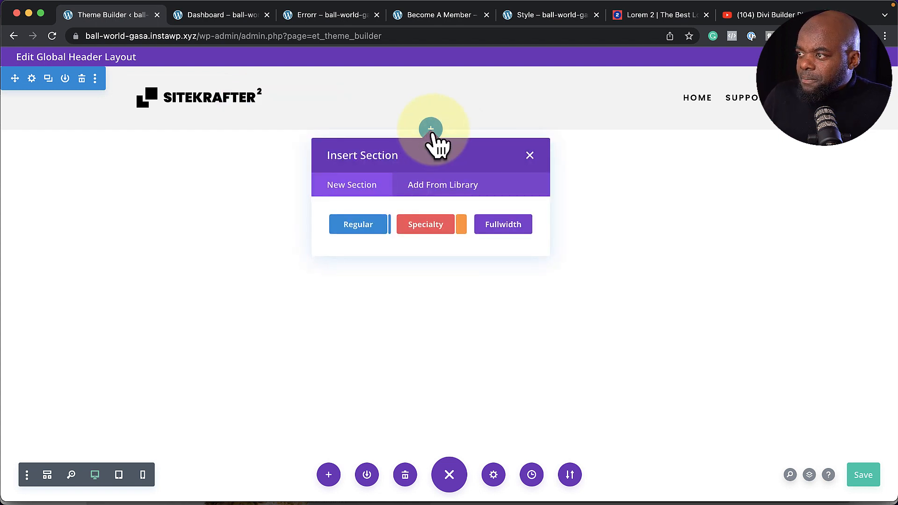
click(530, 156)
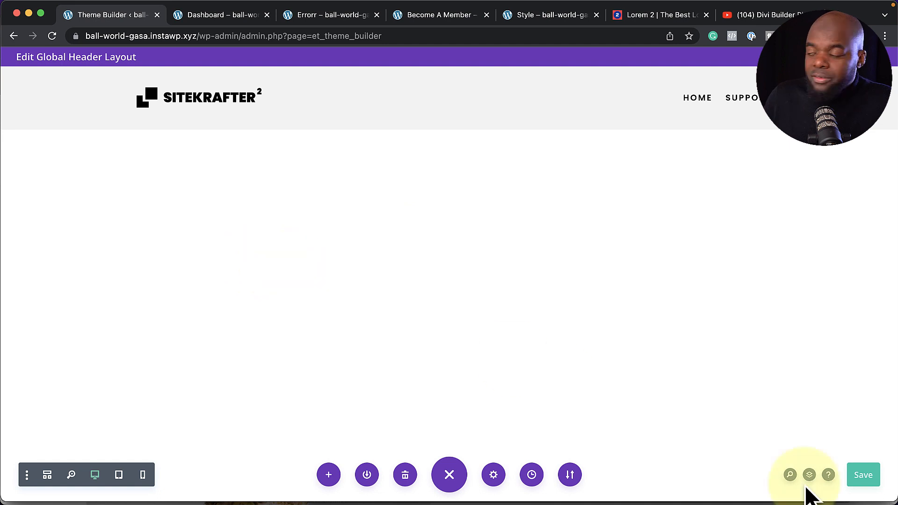
click(867, 480)
Exit the header editor, save the Theme Builder, and reload Become A Member to see the grey SITEKRAFTER header
click(884, 57)
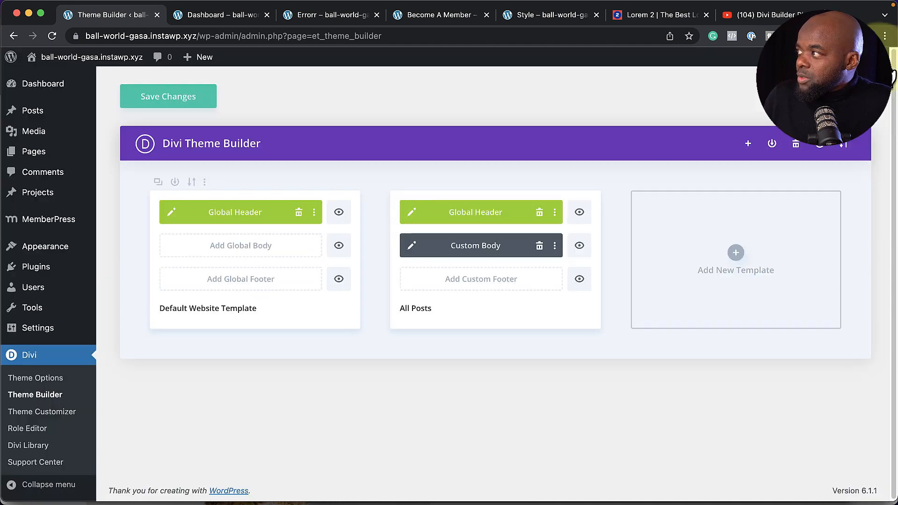
click(191, 106)
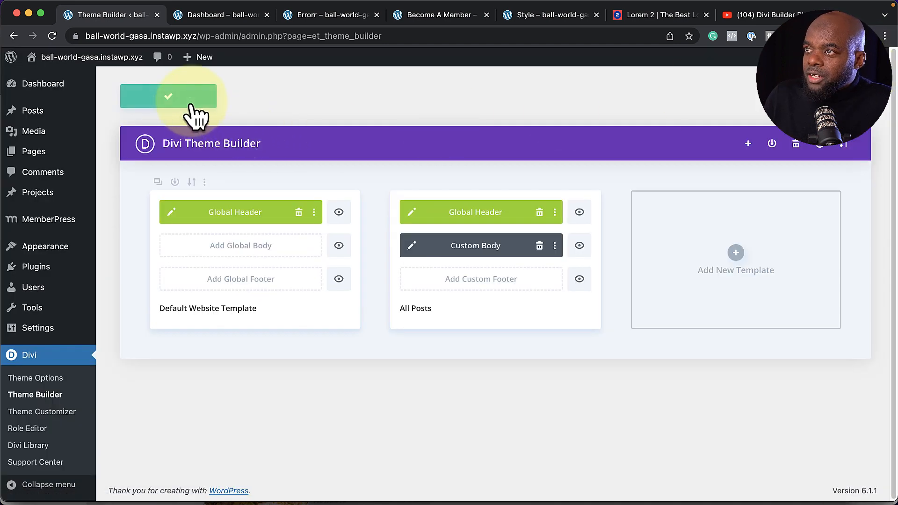
click(438, 15)
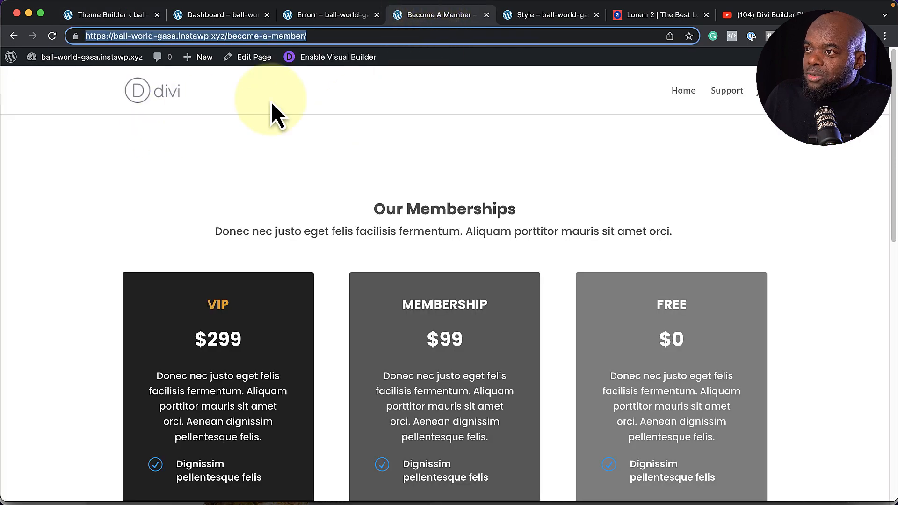
click(53, 37)
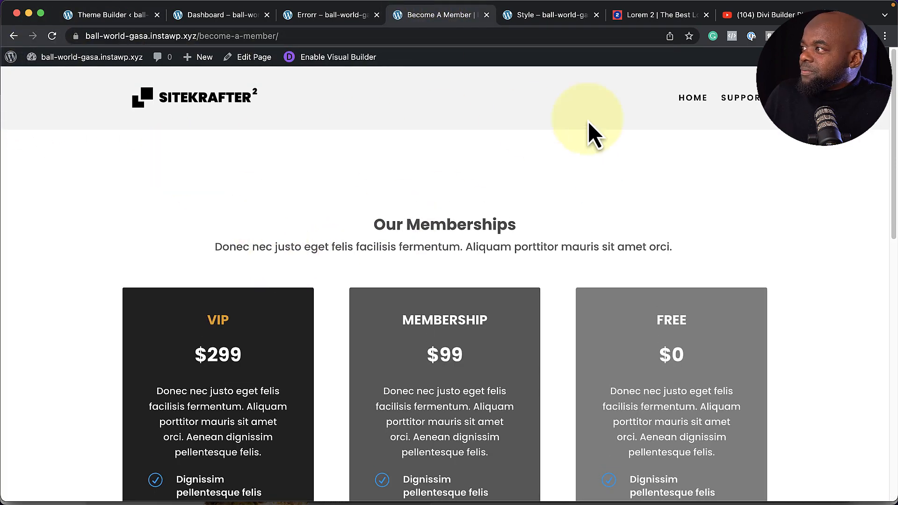
scroll(93, 353, down, 10)
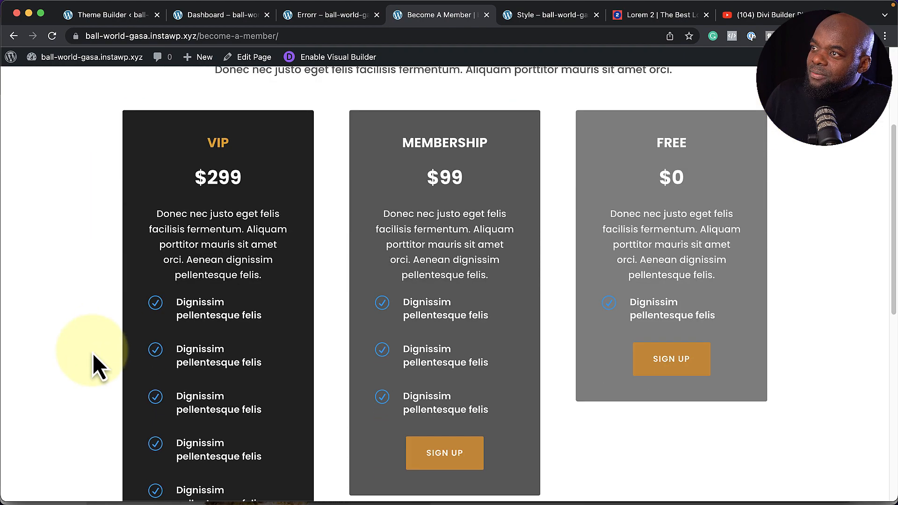
scroll(93, 352, up, 10)
scroll(92, 353, up, 1)
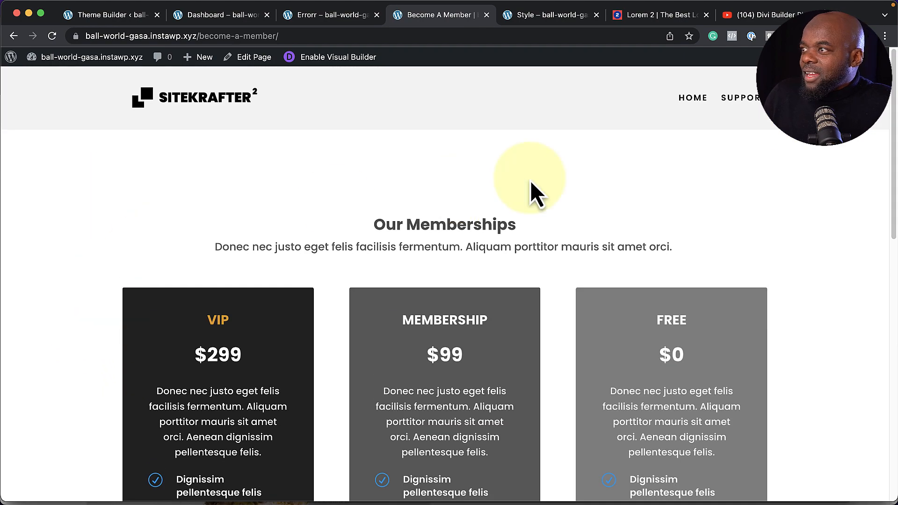
scroll(287, 258, down, 5)
scroll(287, 258, up, 5)
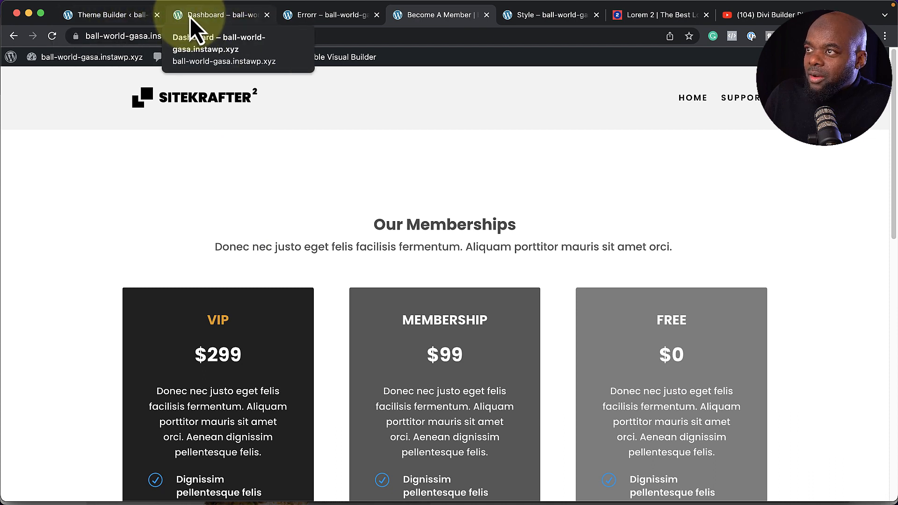
click(117, 21)
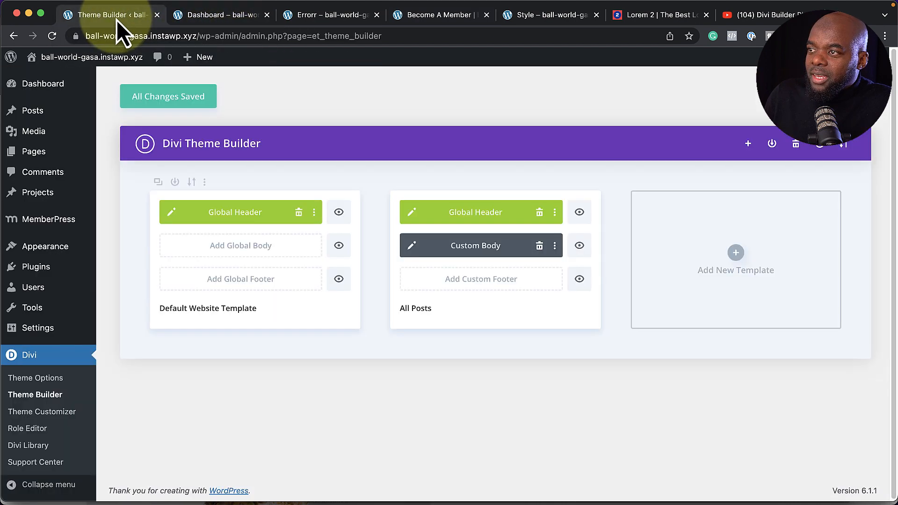
Set the Global Header section's Scroll Effects Sticky Position to Stick to Top
click(174, 213)
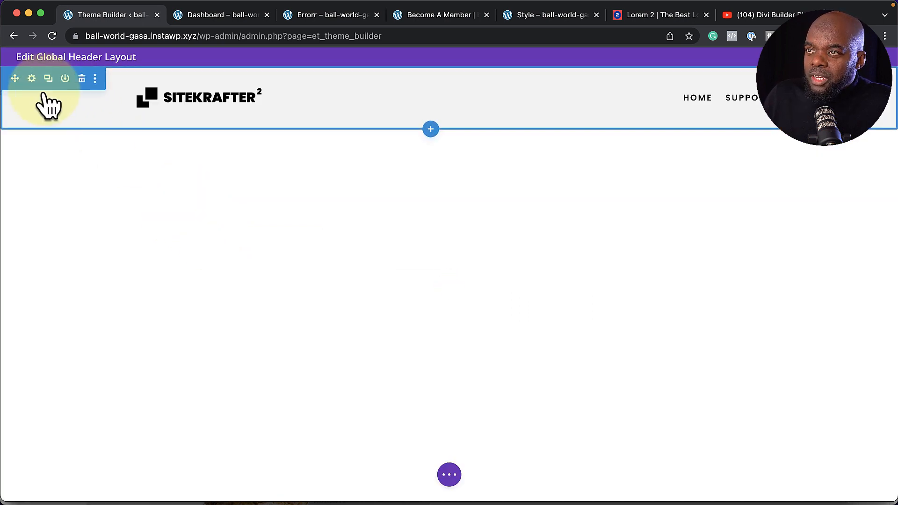
click(32, 79)
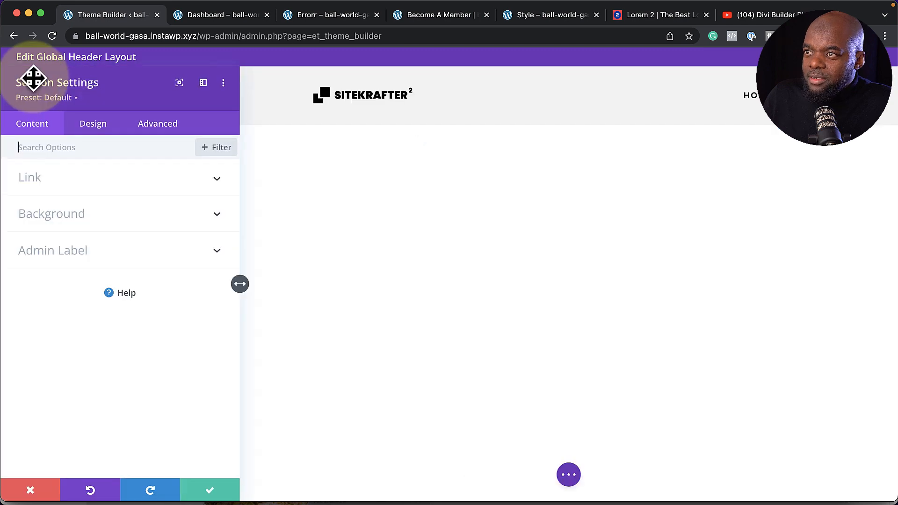
click(173, 131)
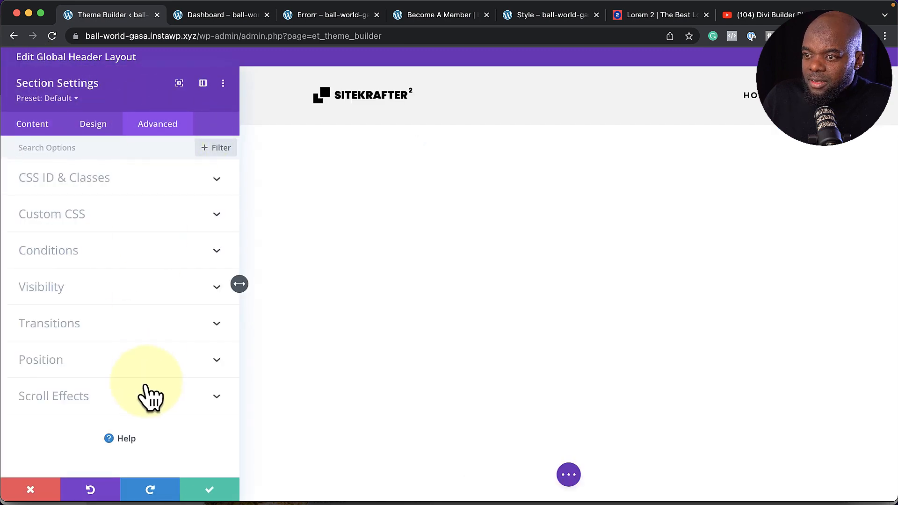
click(88, 399)
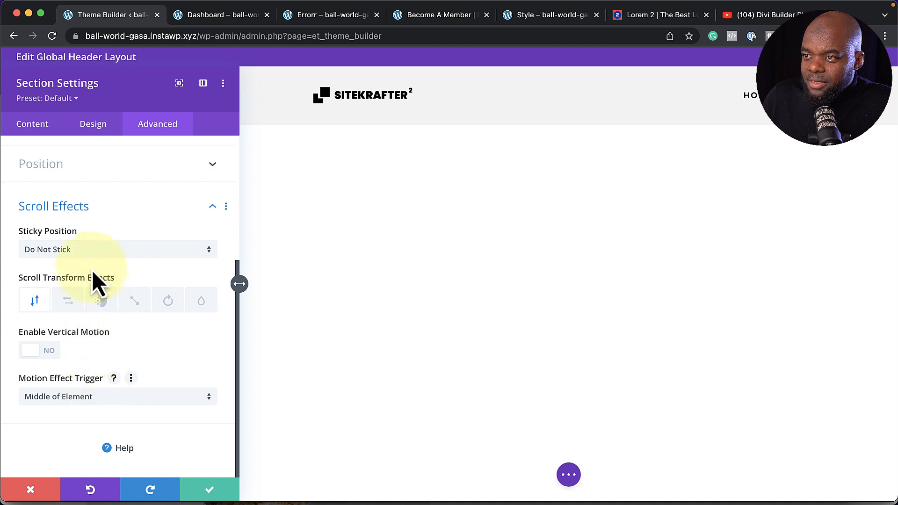
click(91, 256)
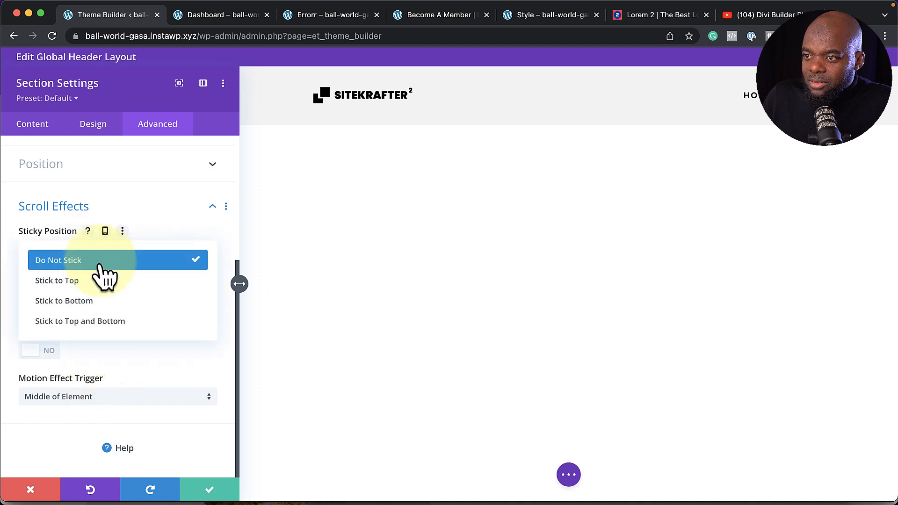
click(96, 283)
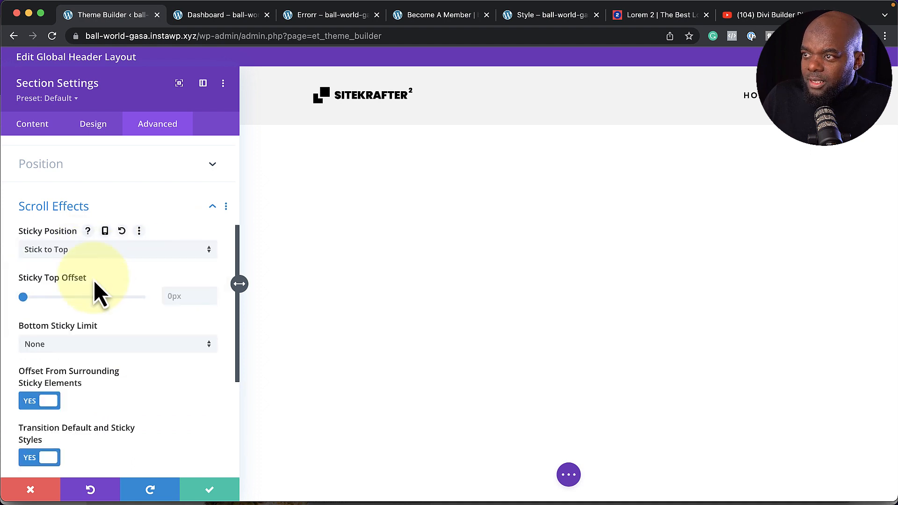
click(212, 492)
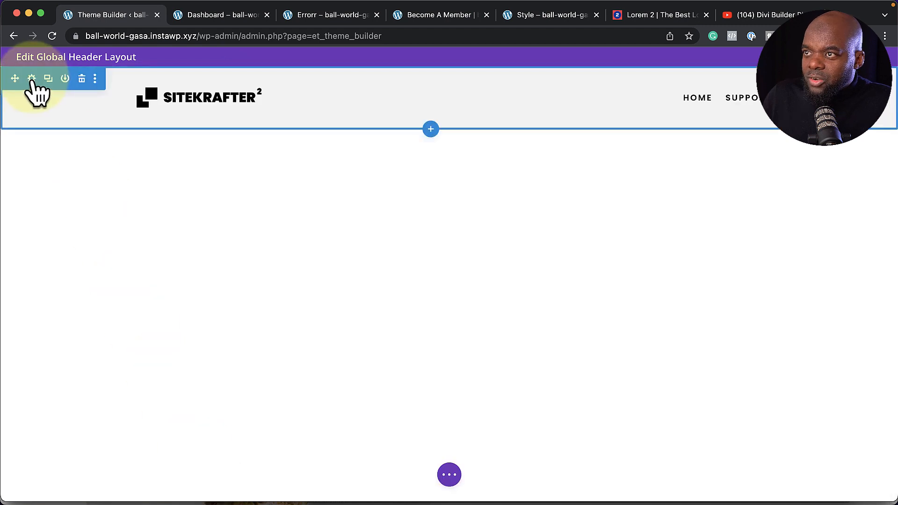
Give the header section a sticky-state top and bottom padding of 0.2%
click(31, 80)
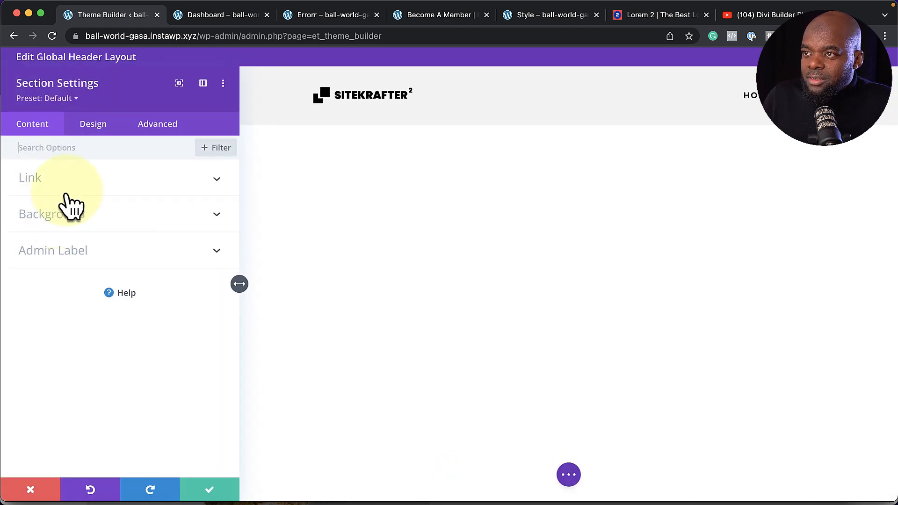
click(88, 131)
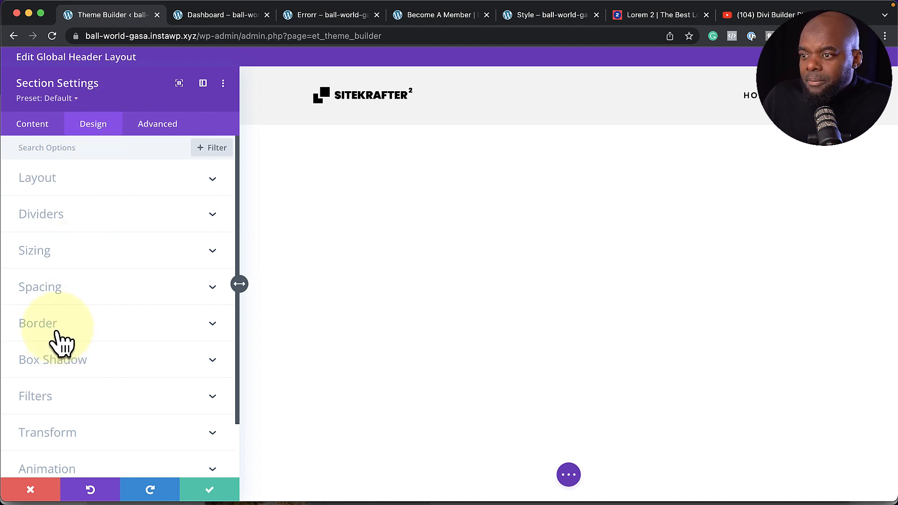
click(60, 290)
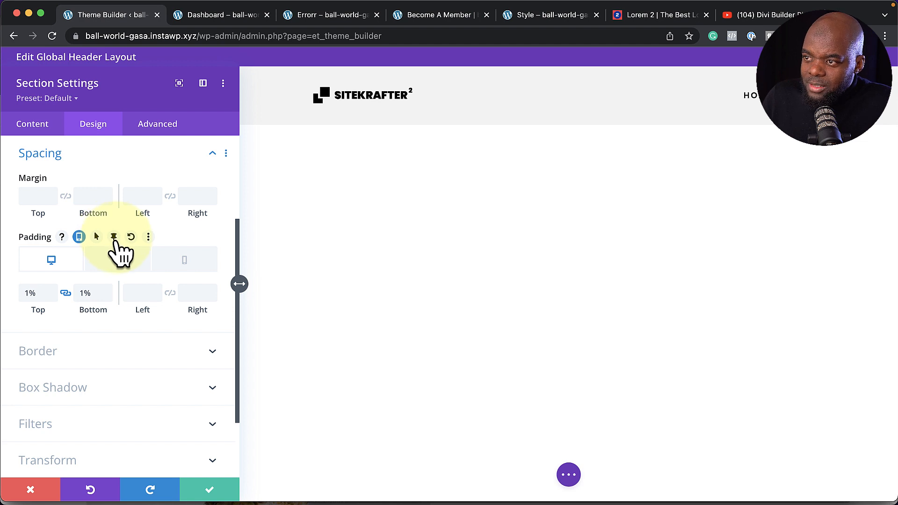
click(114, 237)
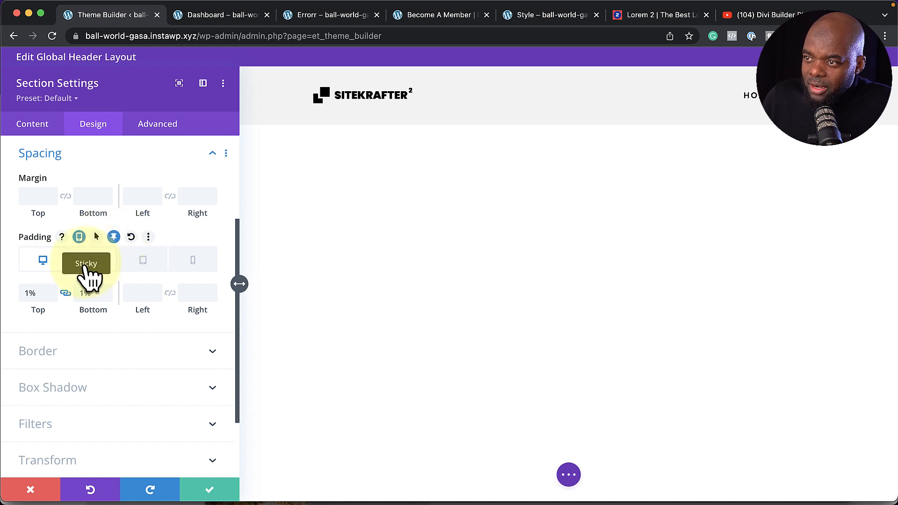
click(92, 260)
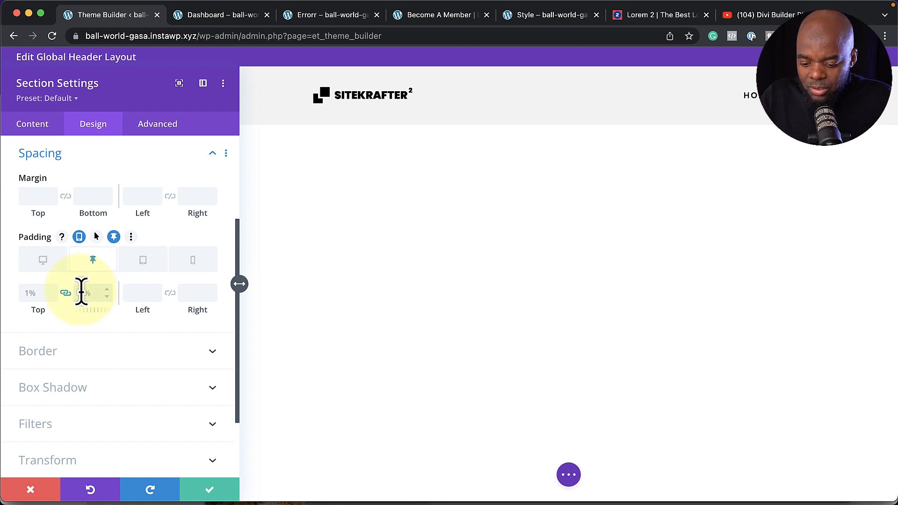
click(82, 293)
text(0.5%)
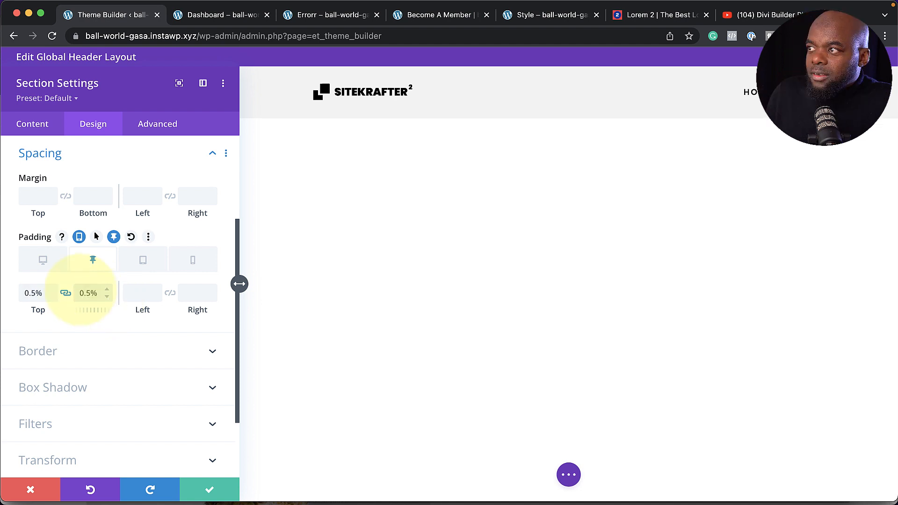
drag(91, 295, 86, 294)
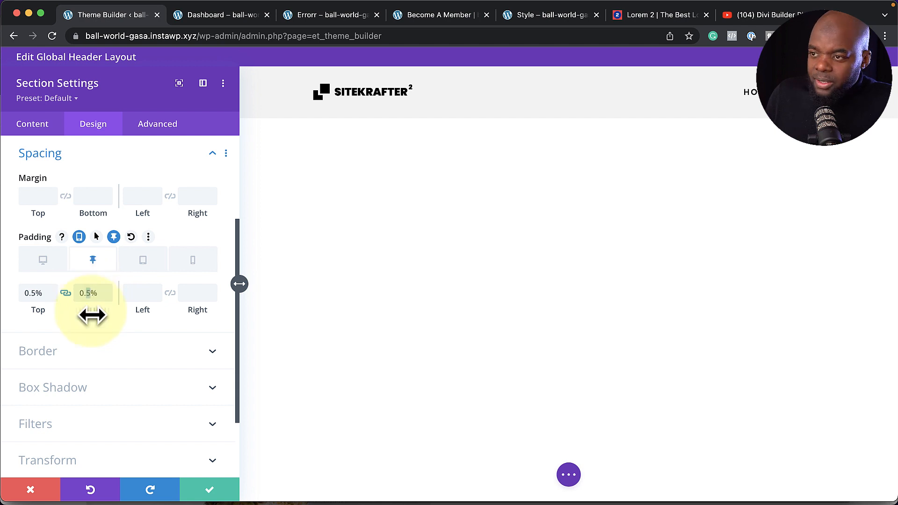
text(2)
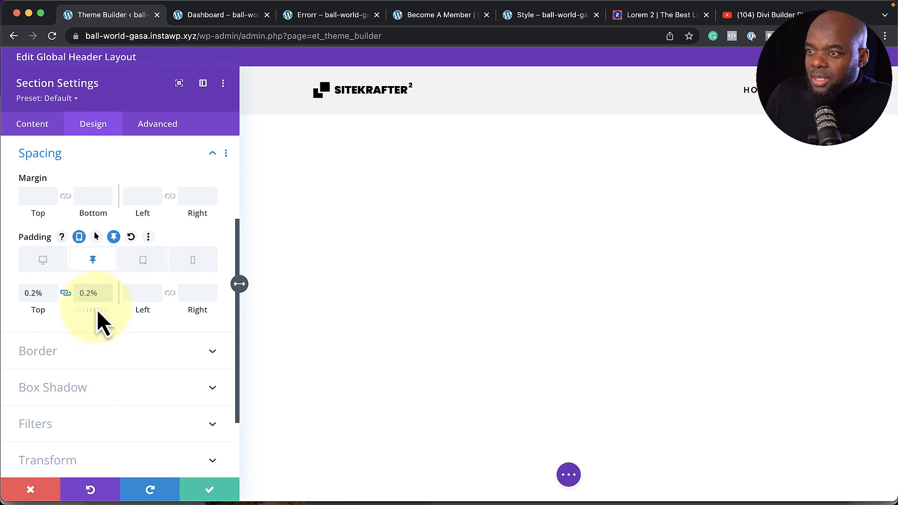
click(209, 491)
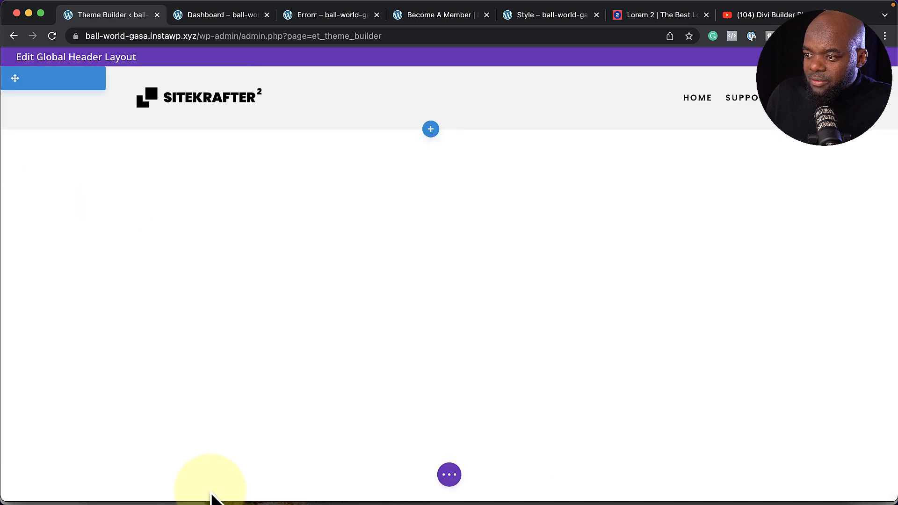
click(416, 17)
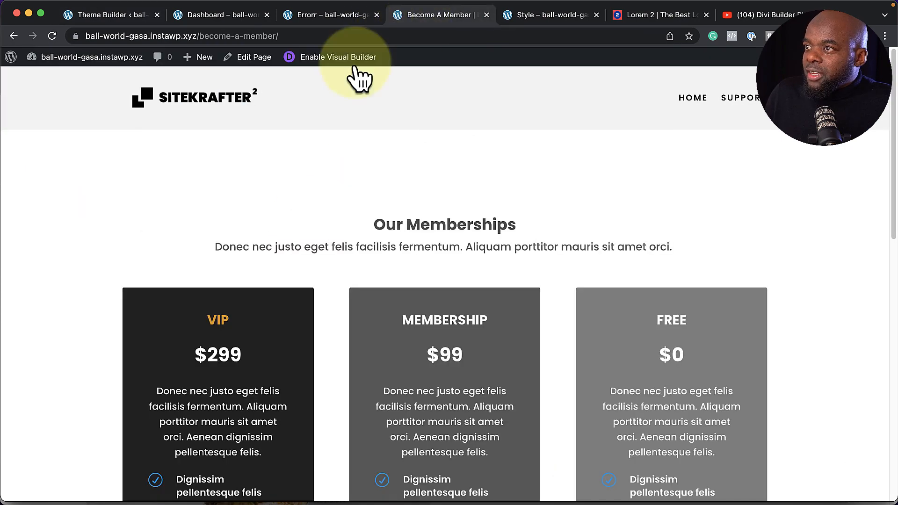
click(57, 41)
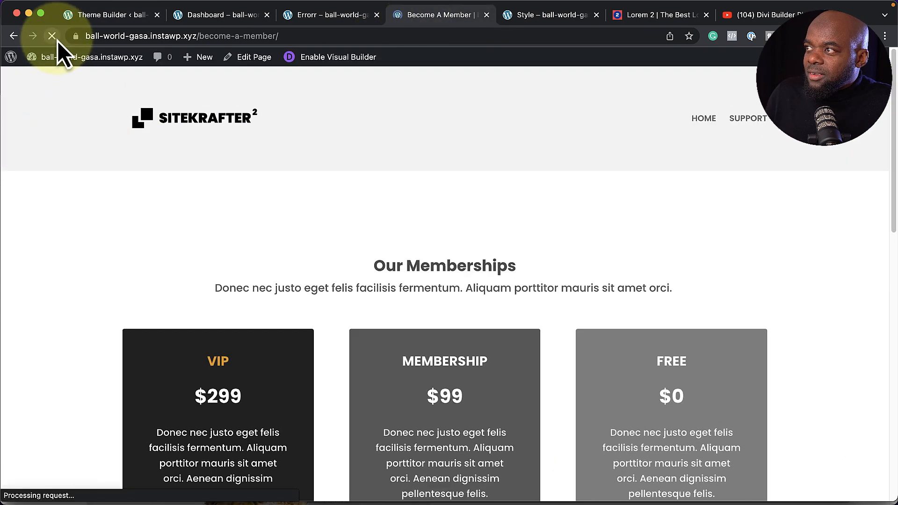
scroll(344, 257, down, 1)
scroll(344, 256, down, 1)
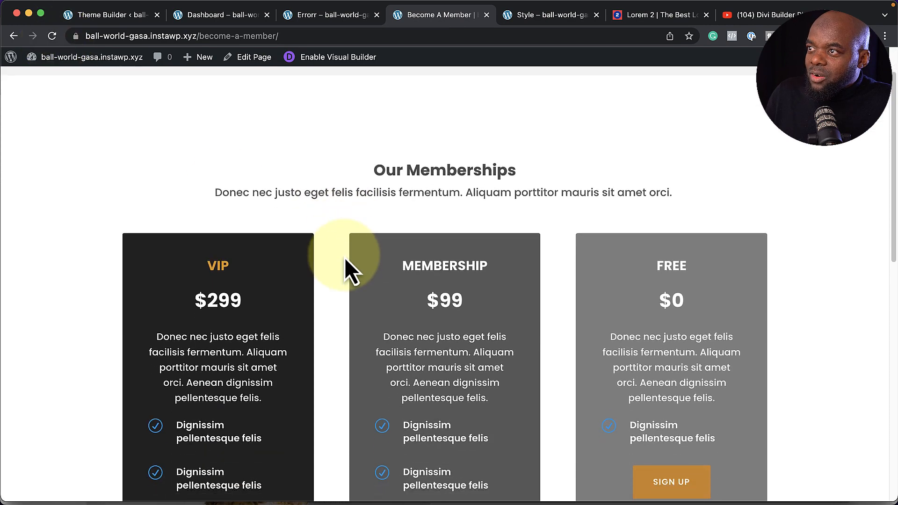
scroll(314, 267, up, 2)
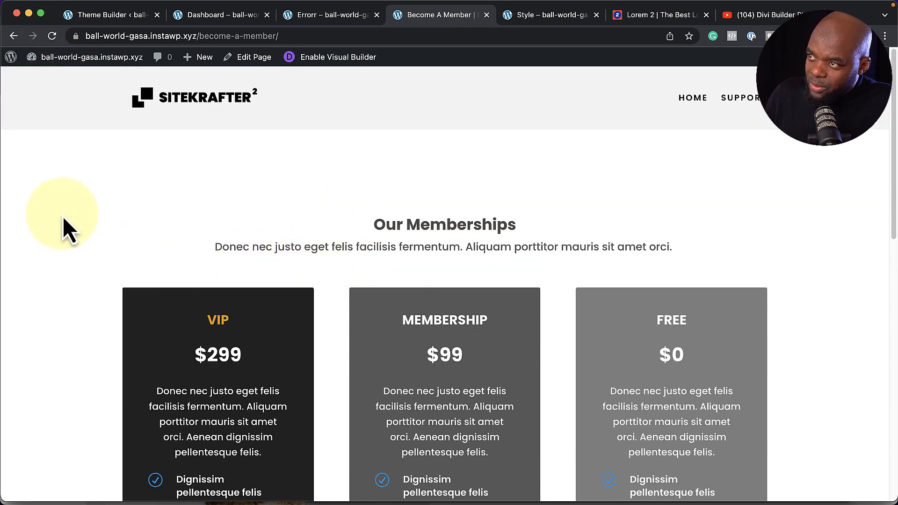
scroll(65, 218, down, 3)
scroll(66, 219, up, 2)
scroll(65, 219, up, 1)
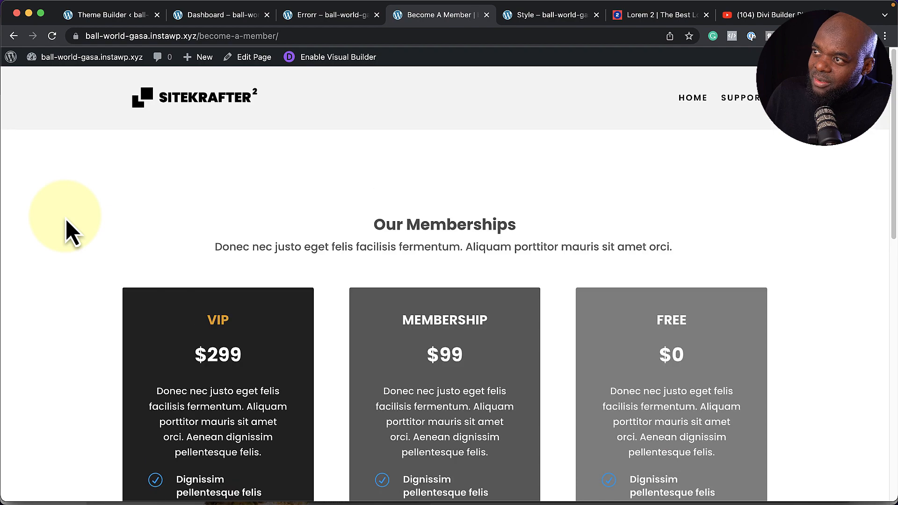
scroll(66, 218, down, 5)
scroll(65, 219, up, 5)
scroll(66, 219, down, 1)
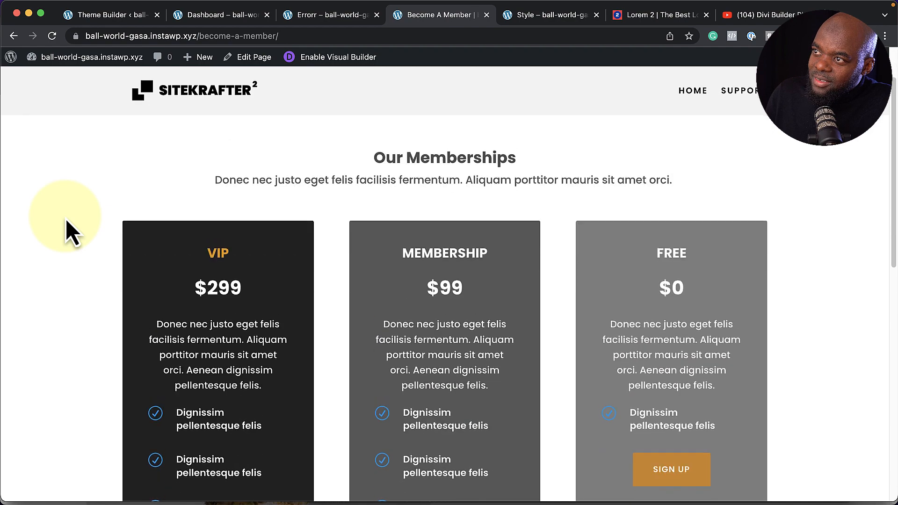
scroll(66, 219, up, 1)
scroll(66, 219, down, 5)
scroll(66, 219, up, 5)
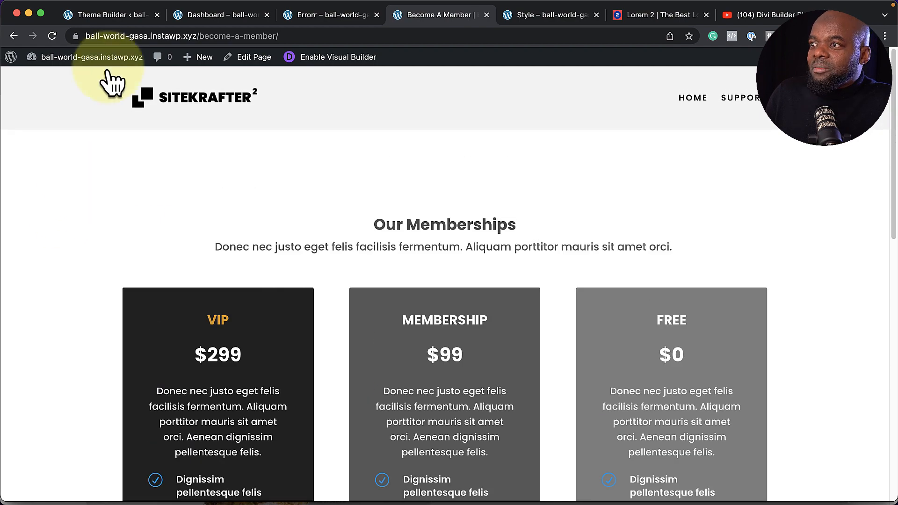
click(107, 16)
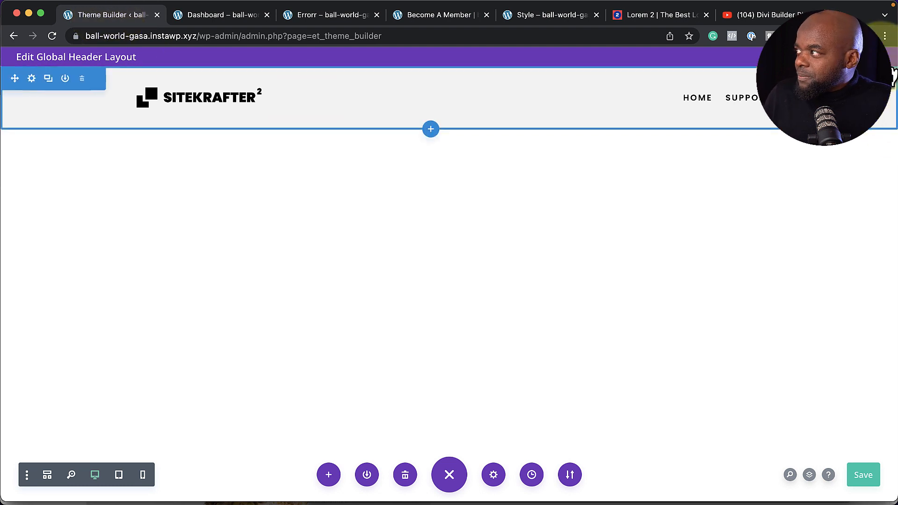
Save the header, then build a new Global Footer and add a one-column row to it
click(882, 57)
click(185, 97)
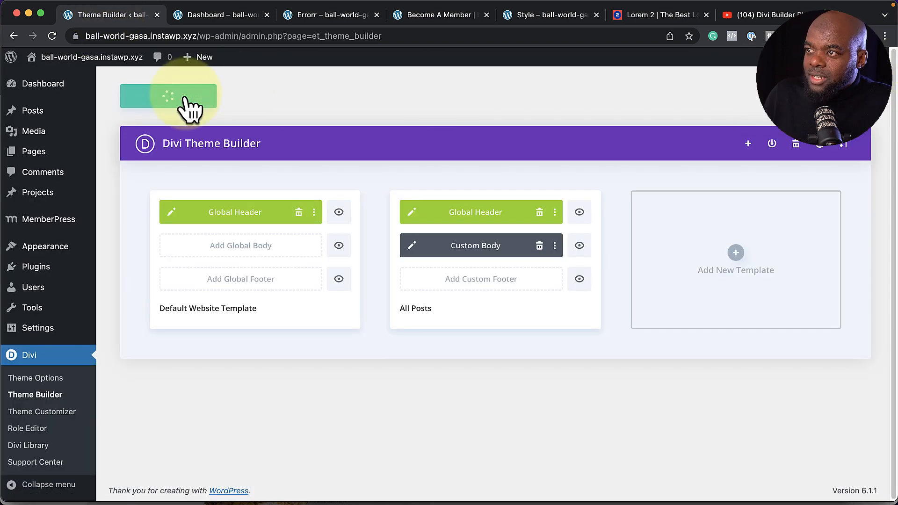
click(263, 284)
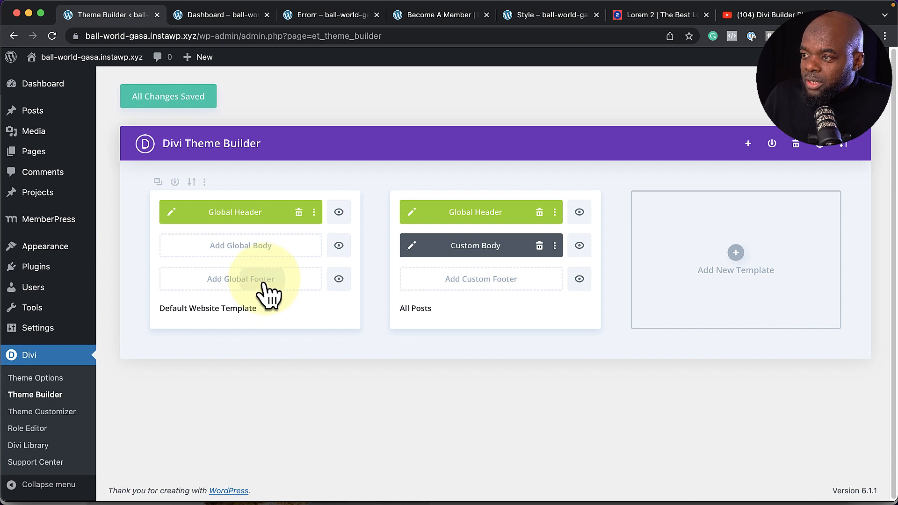
click(262, 282)
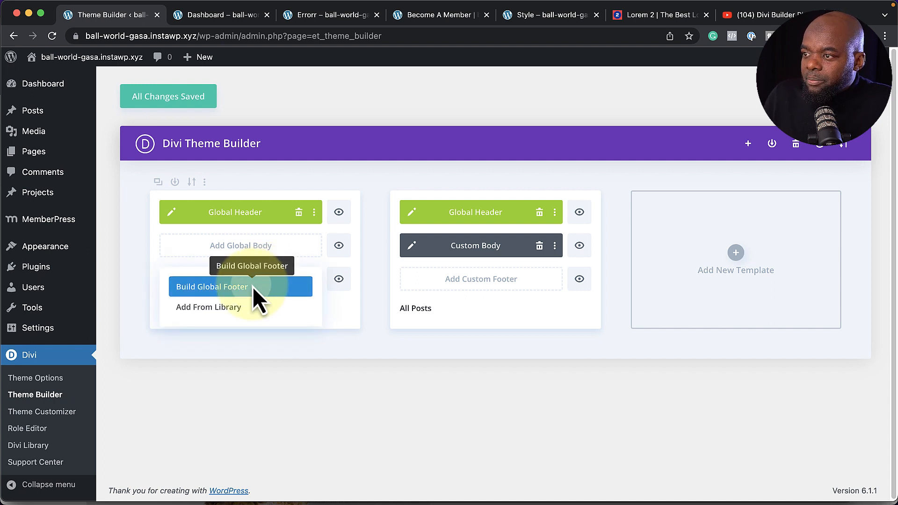
click(252, 287)
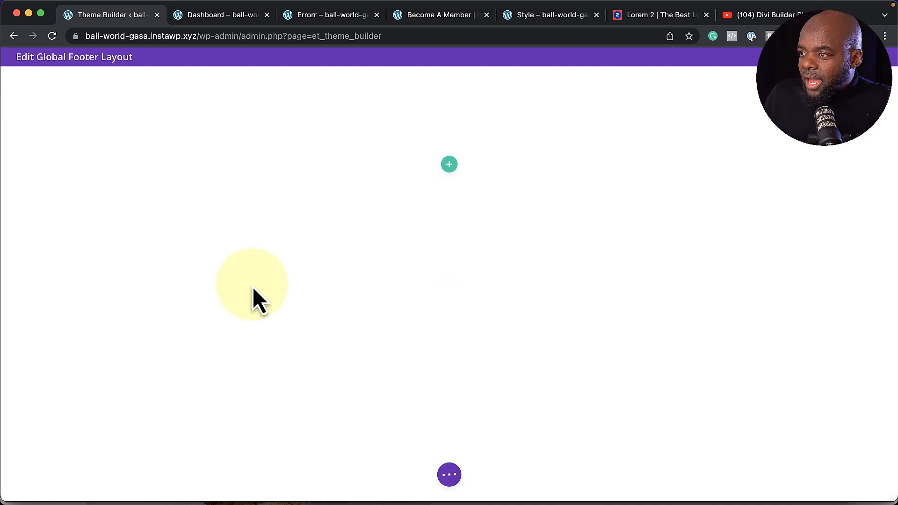
click(450, 166)
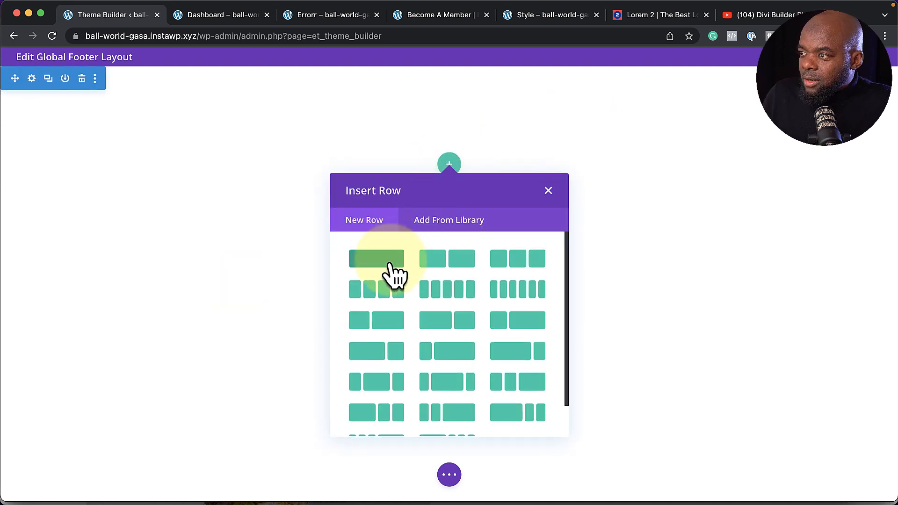
click(389, 265)
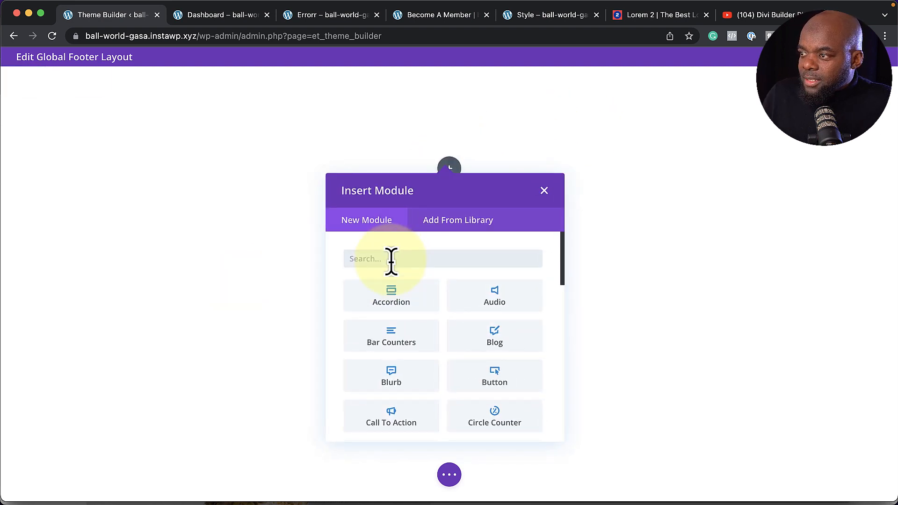
Add a centered copyright Text module styled with the Text preset
text(text)
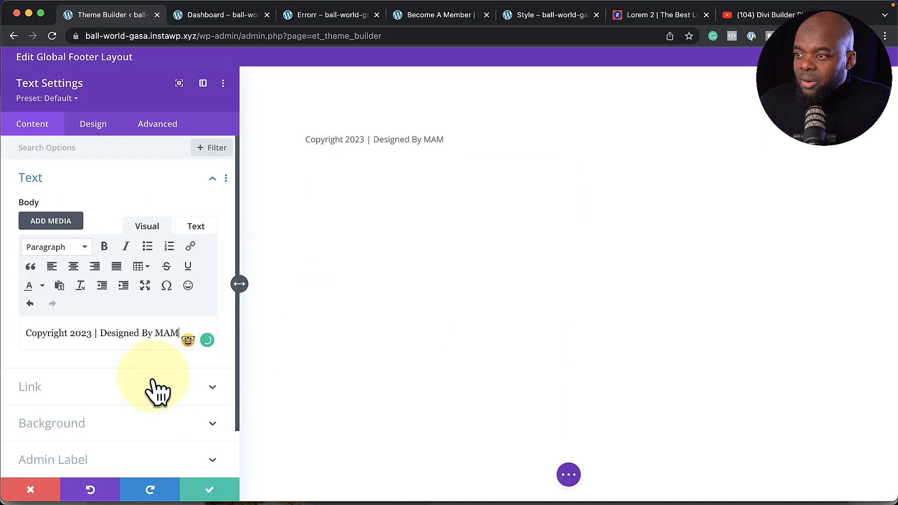
key(BackSpace)
key(BackSpace)
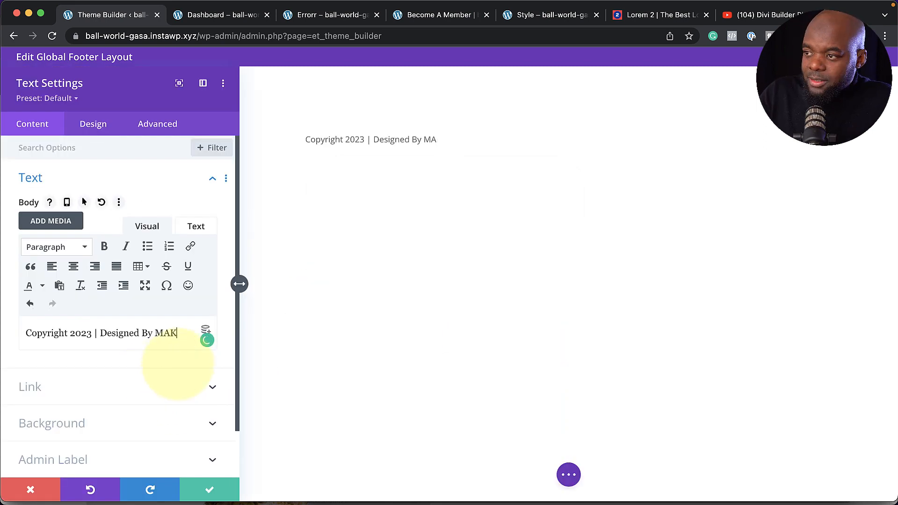
click(74, 267)
click(68, 100)
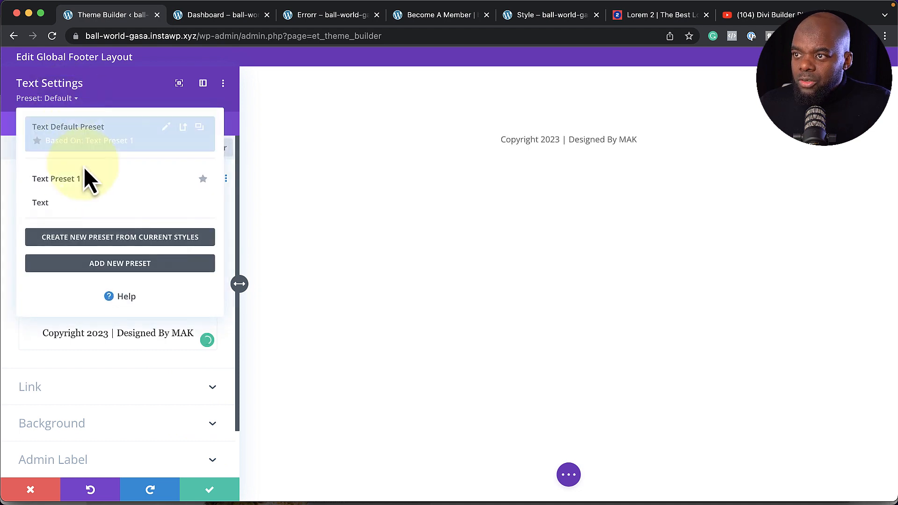
click(68, 215)
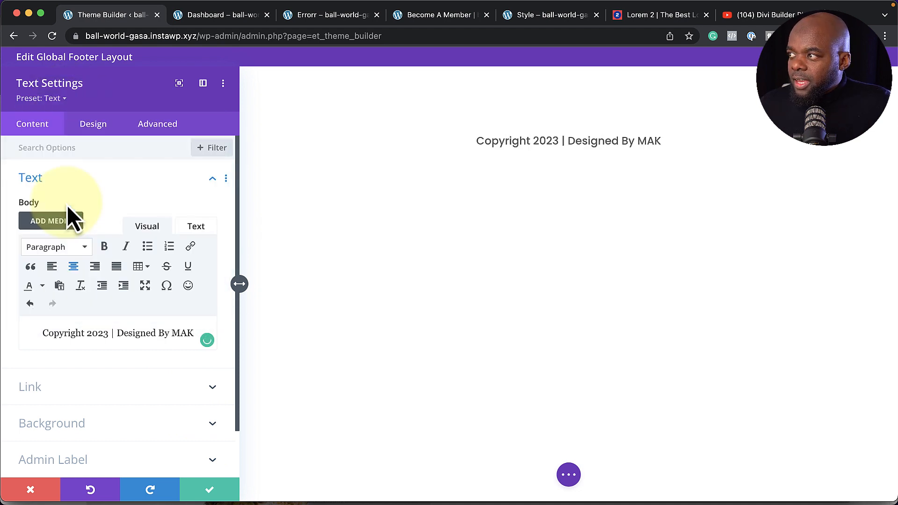
Reduce the copyright text size to 14px and save the module
click(90, 130)
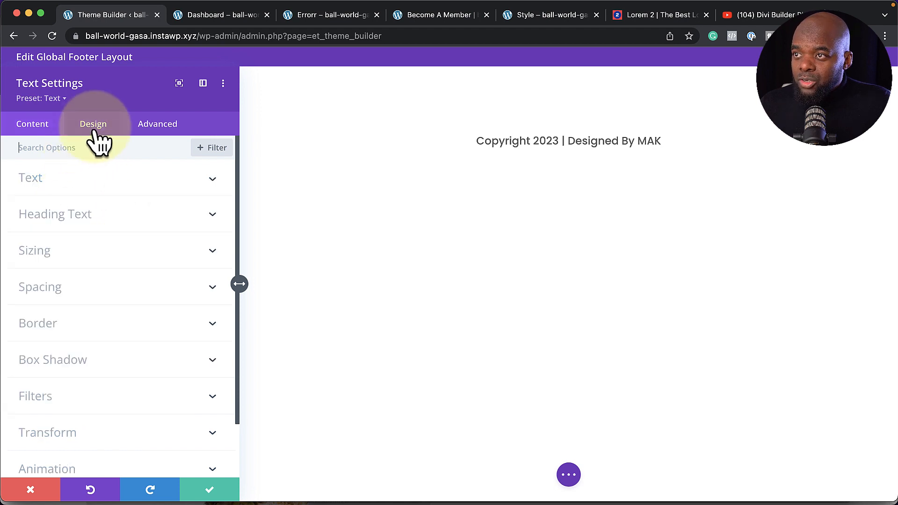
click(43, 182)
scroll(130, 319, down, 4)
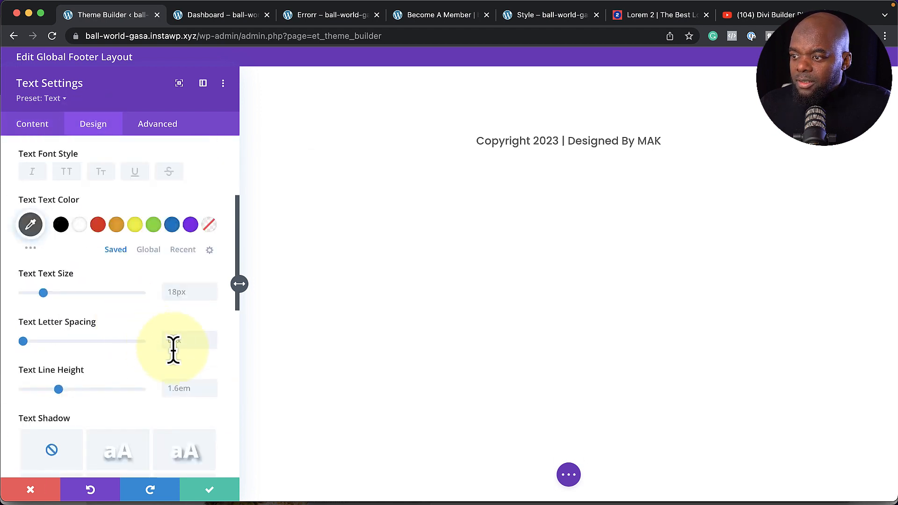
click(212, 296)
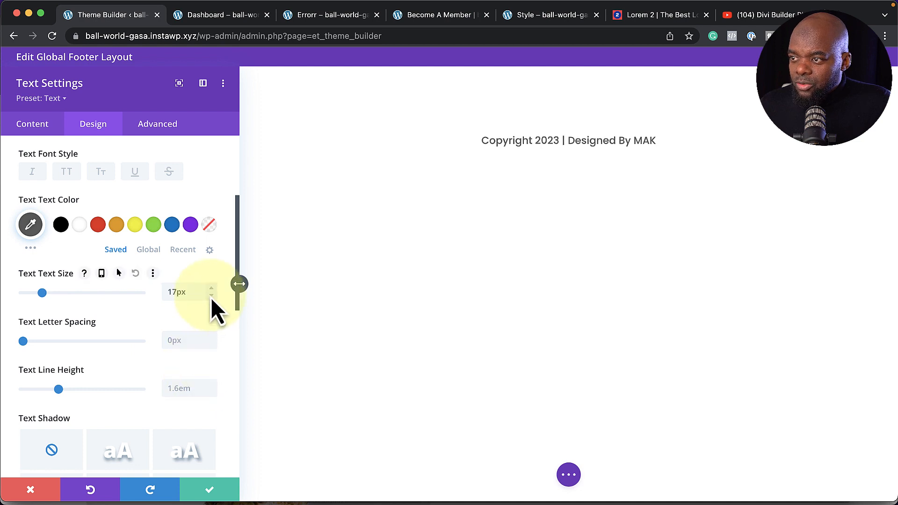
click(212, 297)
click(211, 297)
click(212, 297)
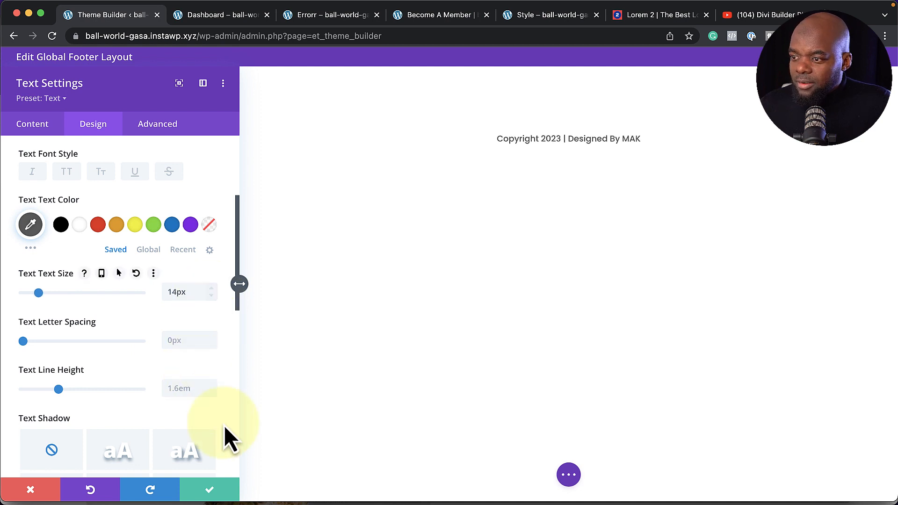
click(210, 491)
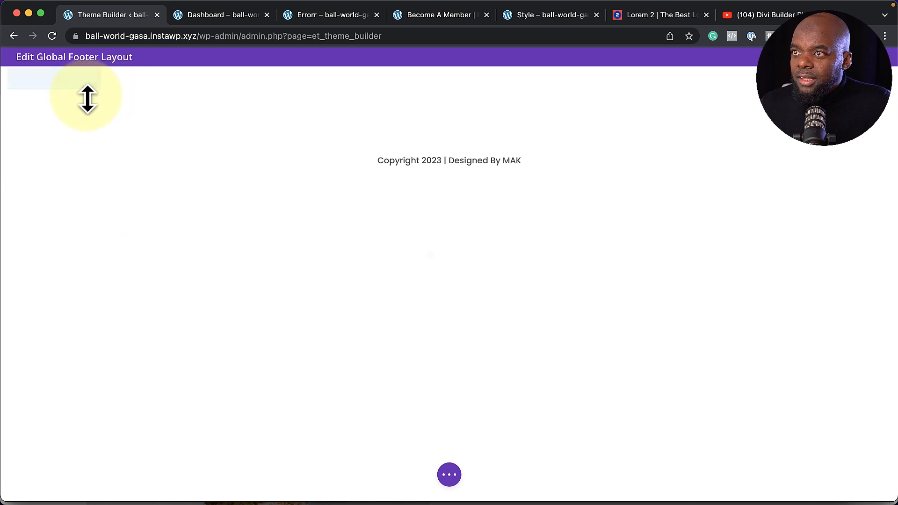
Lower the footer section's linked top and bottom padding from 8% to 2%
click(32, 78)
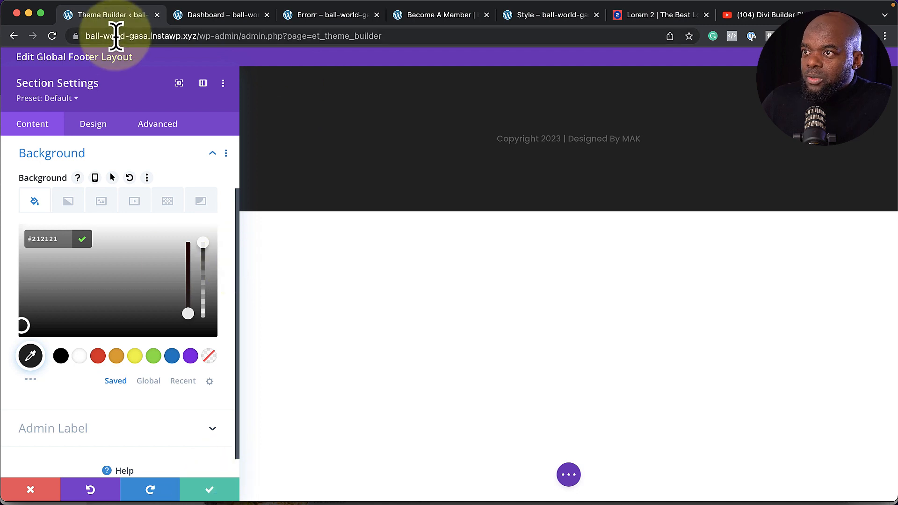
click(100, 127)
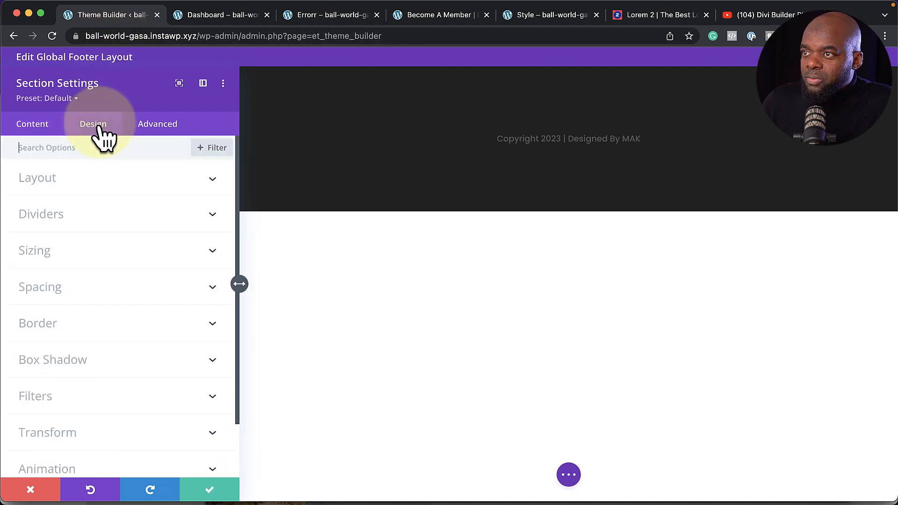
click(69, 252)
scroll(110, 262, down, 5)
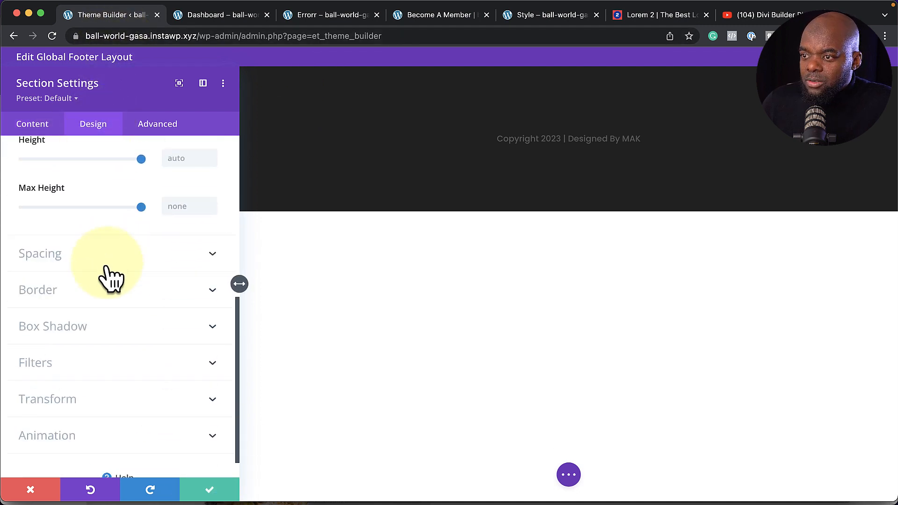
click(69, 259)
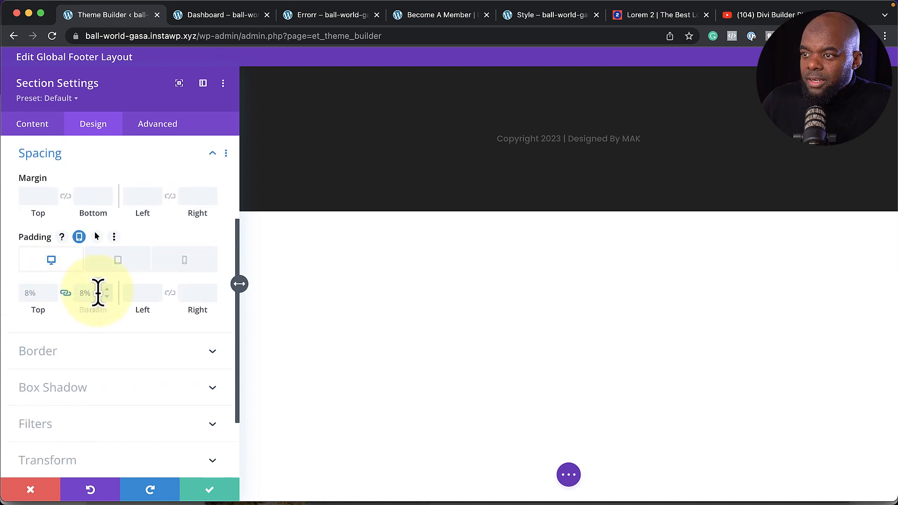
click(109, 292)
click(108, 293)
click(107, 299)
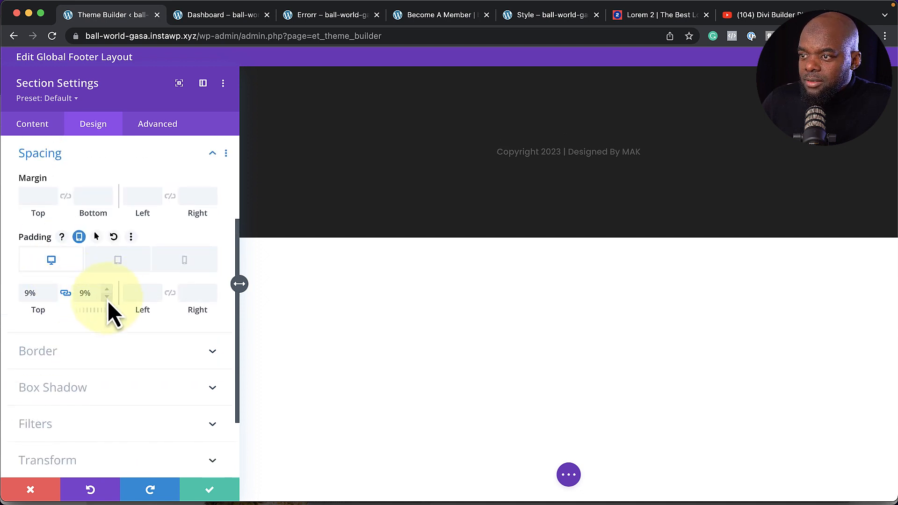
click(107, 300)
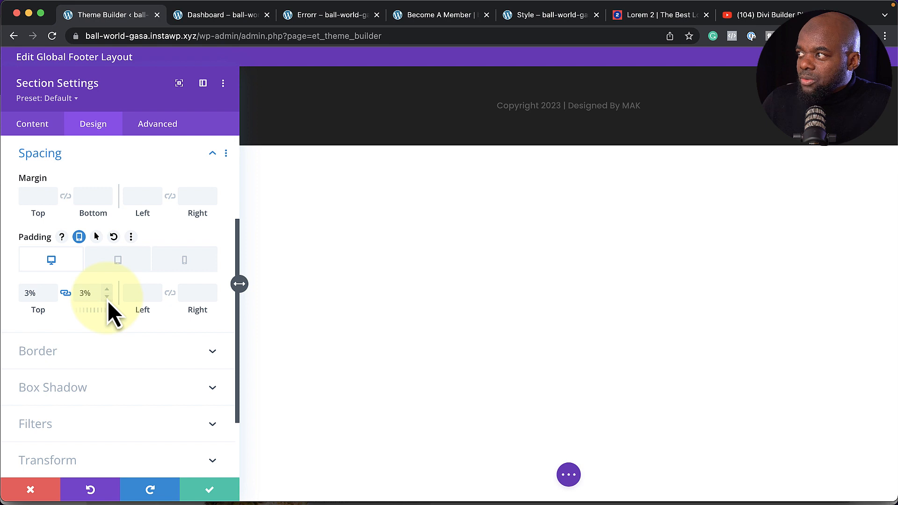
click(209, 491)
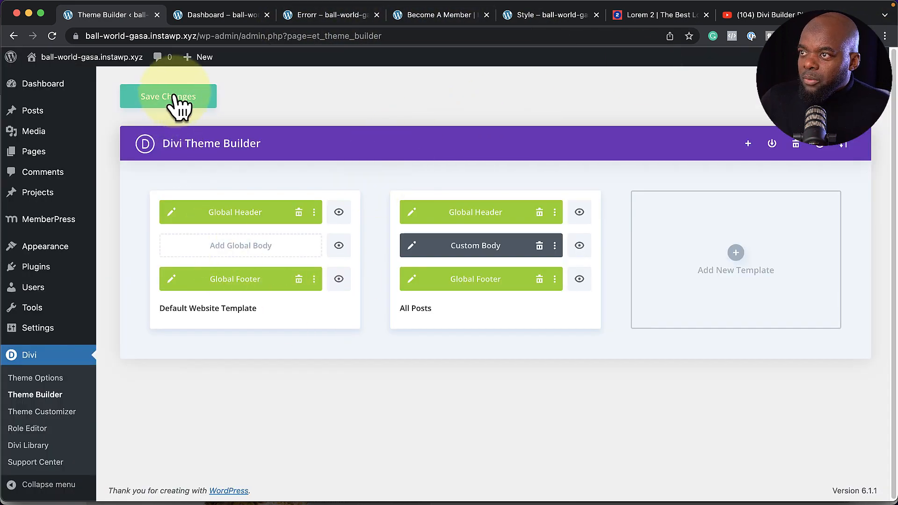
Save the Theme Builder and reload Become A Member to check the slimmer dark footer and copyright line
click(185, 96)
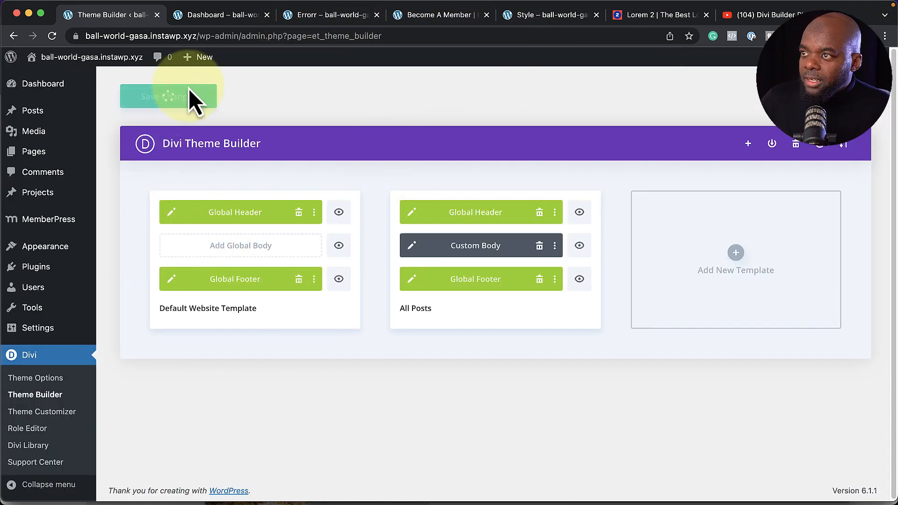
click(421, 16)
scroll(332, 390, down, 4)
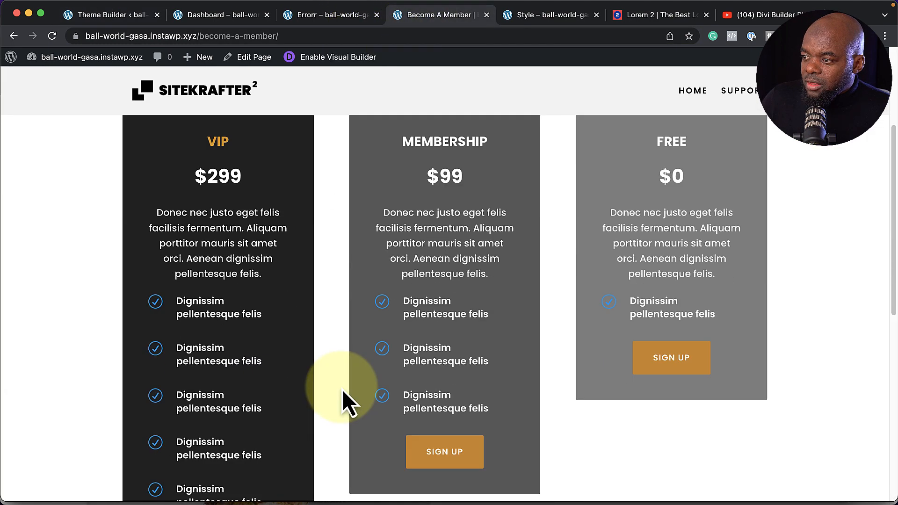
scroll(342, 389, down, 10)
click(55, 40)
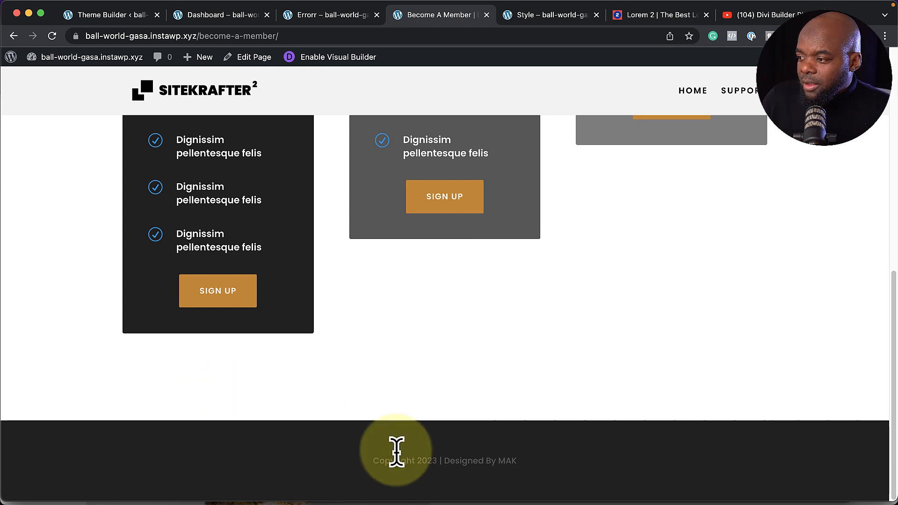
scroll(726, 458, up, 8)
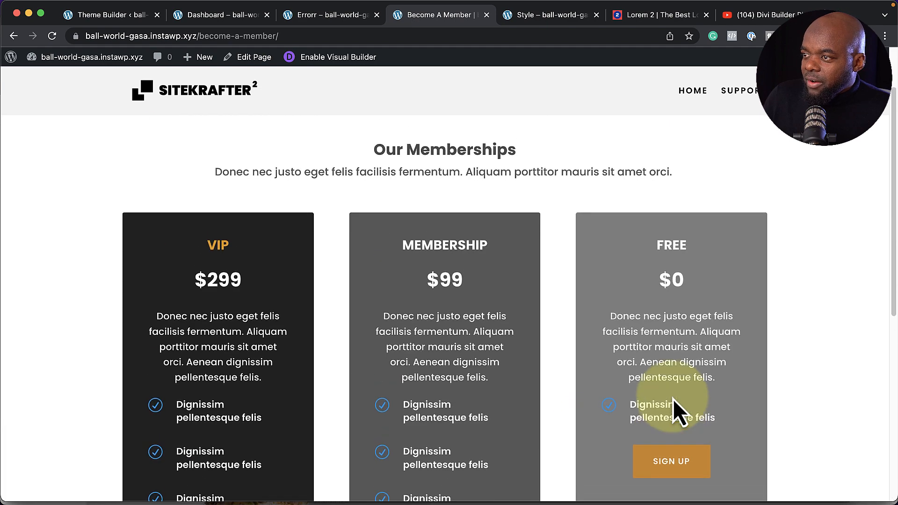
scroll(594, 290, down, 5)
scroll(602, 315, up, 5)
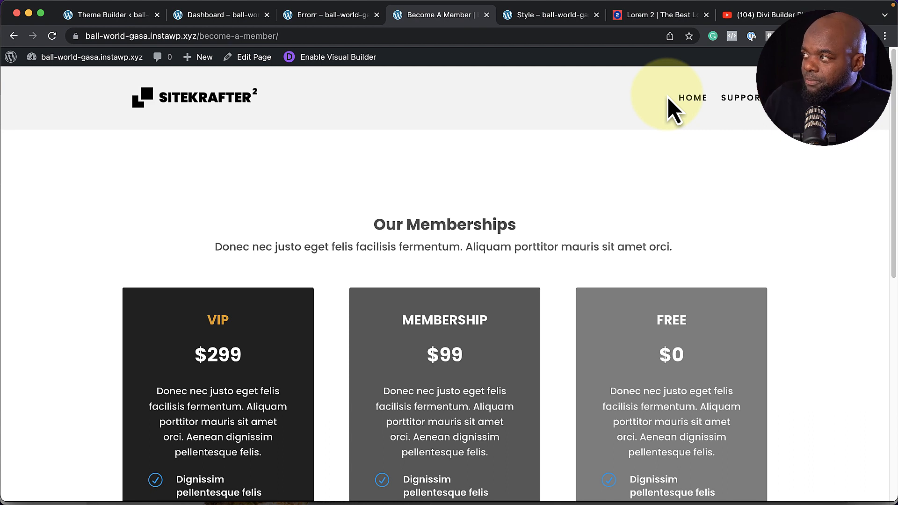
click(102, 18)
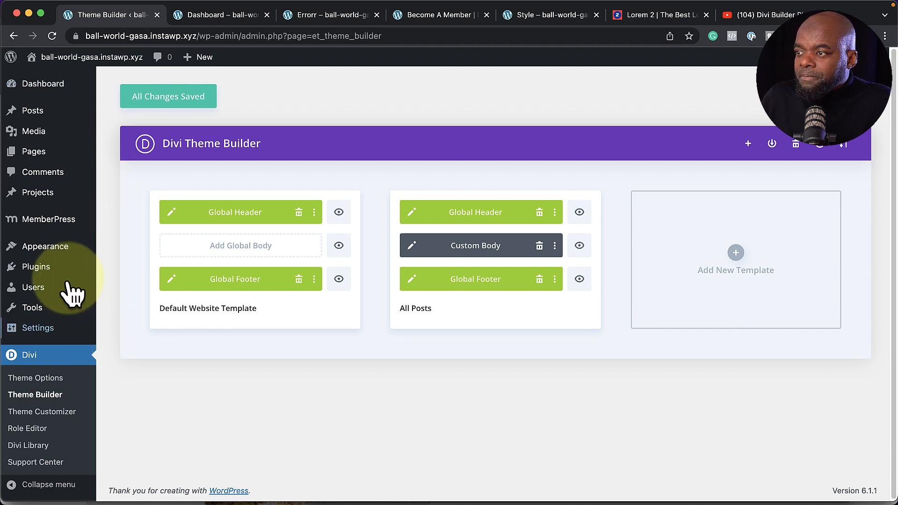
In Appearance > Menus, tick the Dashboard and Login pages from the full page list
mouse_move(66, 246)
click(123, 301)
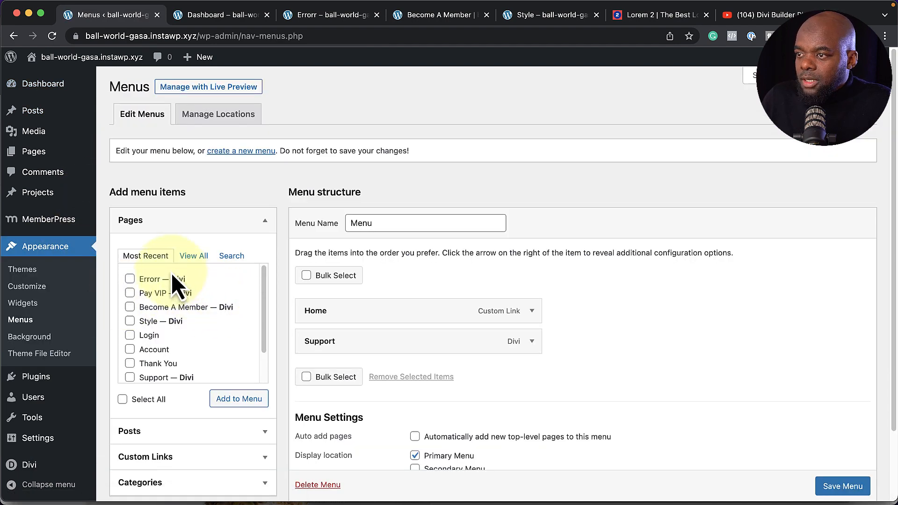
click(195, 257)
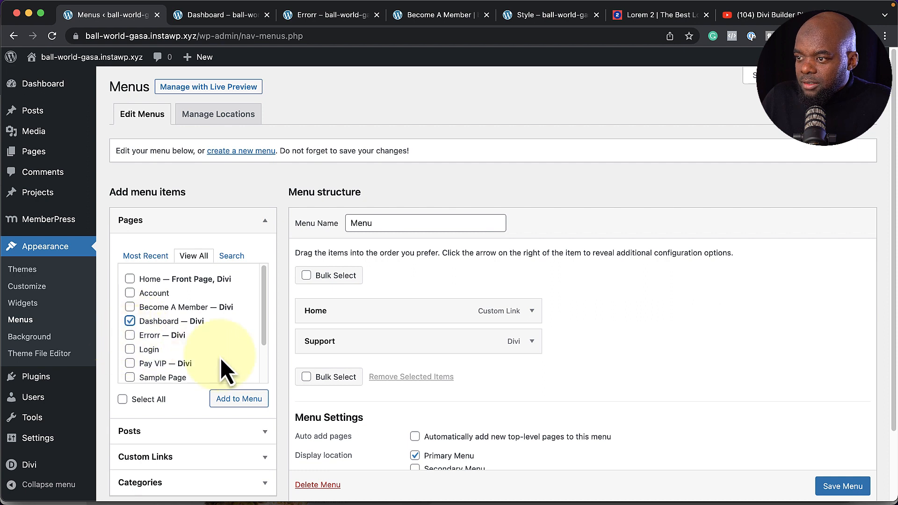
scroll(221, 358, down, 1)
click(129, 343)
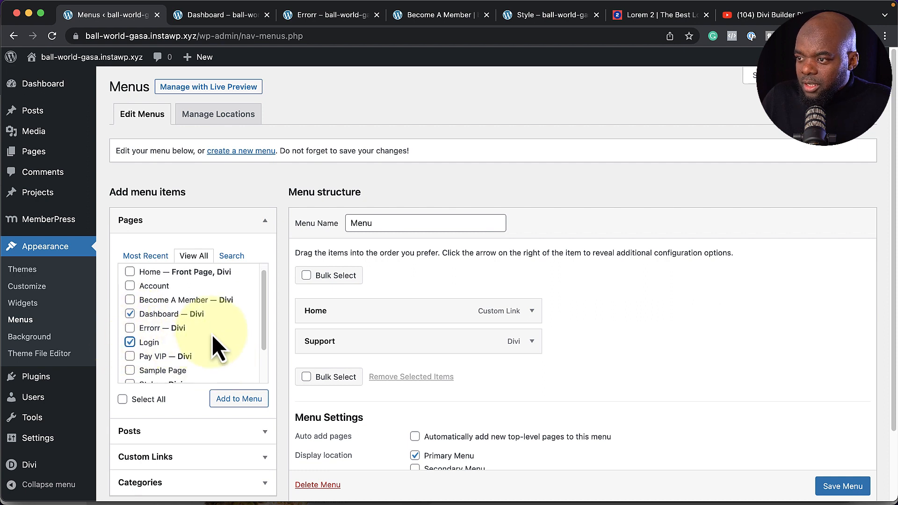
scroll(196, 335, down, 4)
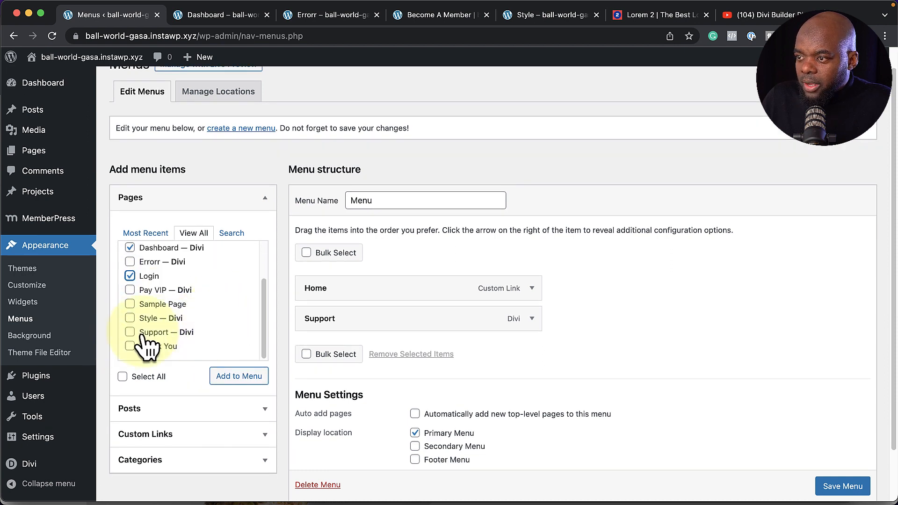
scroll(218, 321, up, 3)
scroll(218, 322, up, 1)
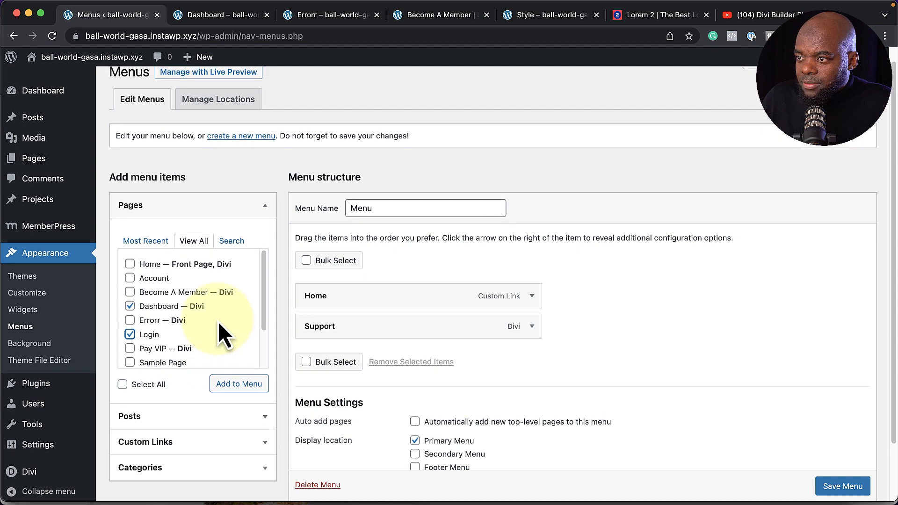
Add them to the menu, order it Home, Dashboard, Support, Login, and save
click(253, 403)
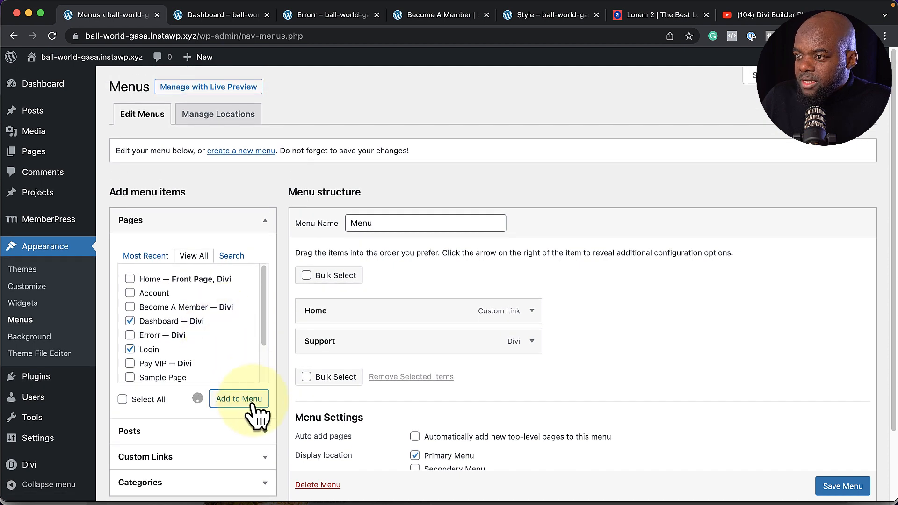
drag(327, 341, 341, 419)
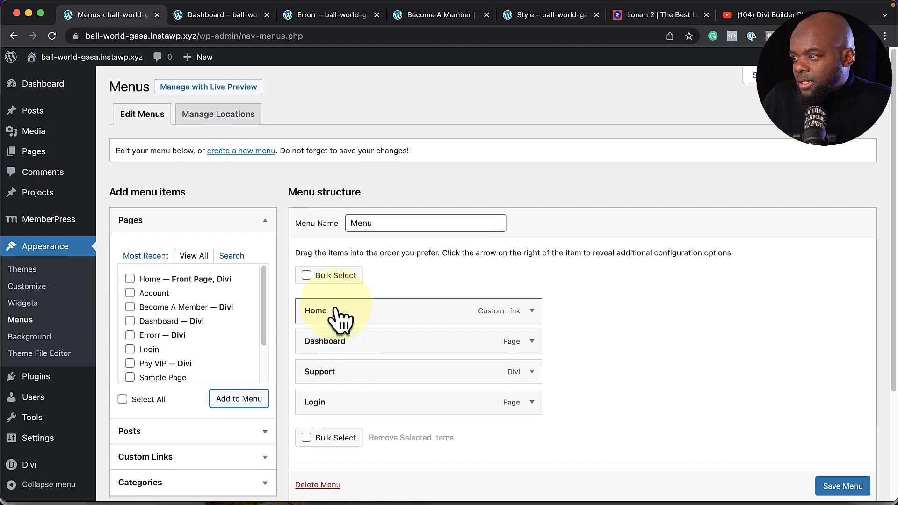
click(840, 486)
scroll(849, 491, down, 1)
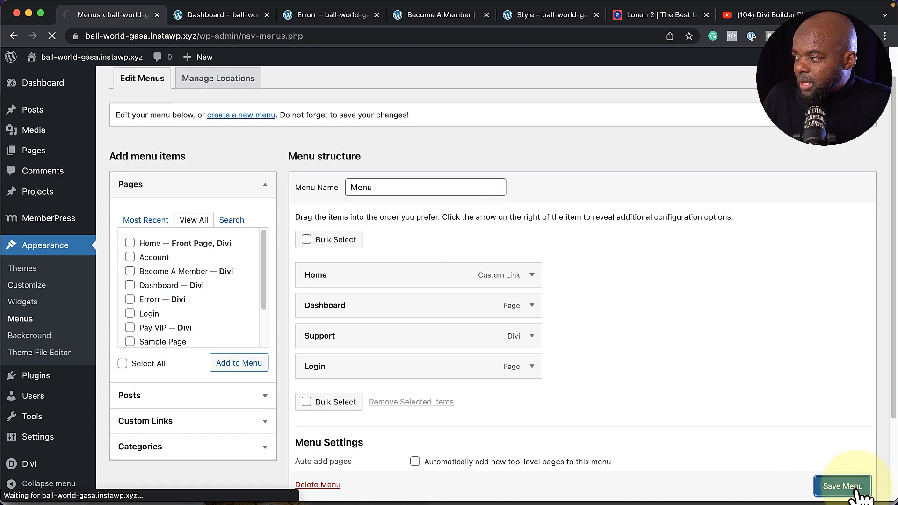
click(439, 15)
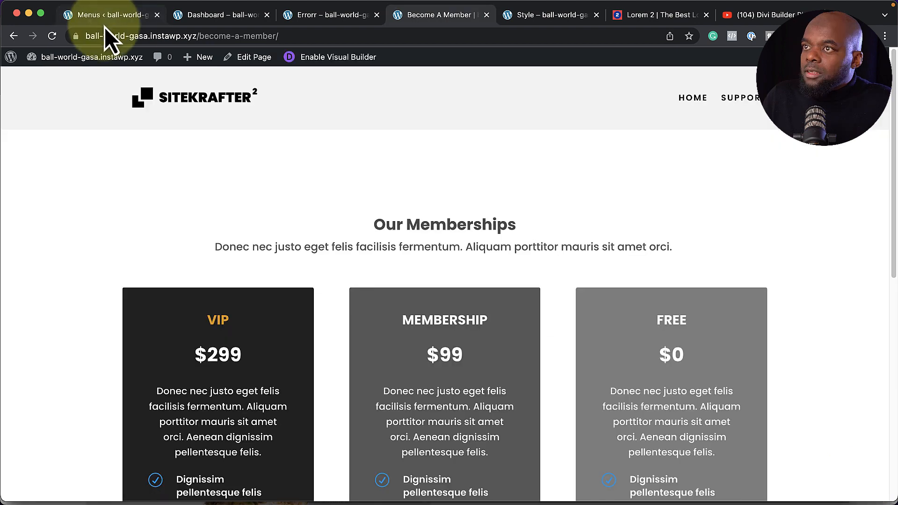
Reload the live site, follow the new DASHBOARD menu link and scroll it, then open LOGIN
click(52, 36)
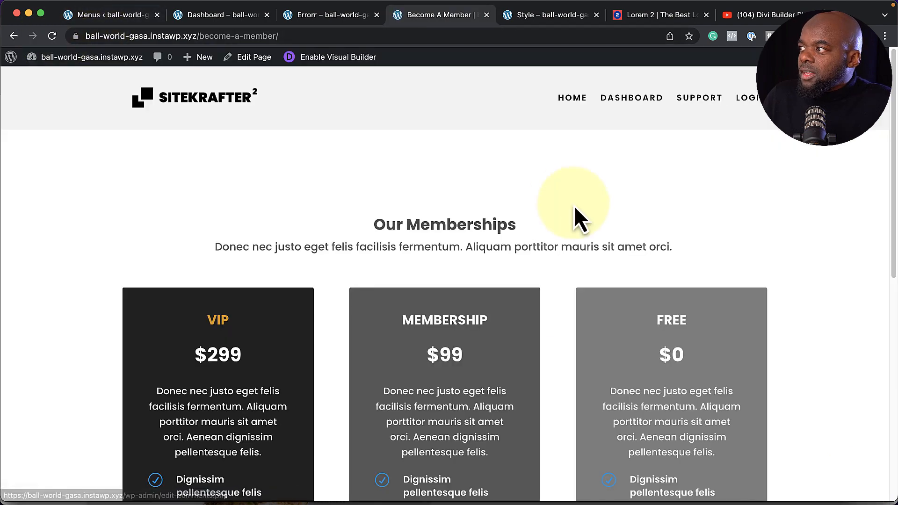
click(645, 99)
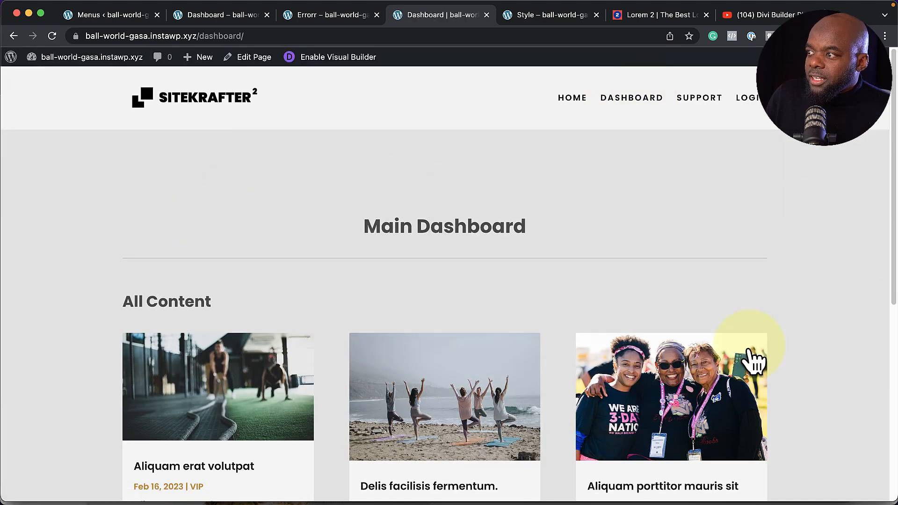
scroll(706, 365, down, 1)
scroll(702, 359, down, 3)
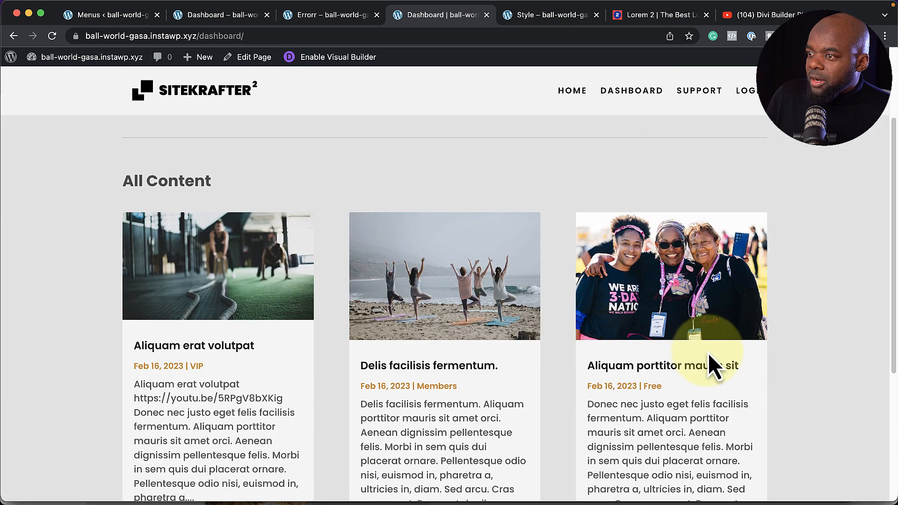
scroll(346, 311, down, 2)
scroll(725, 351, down, 4)
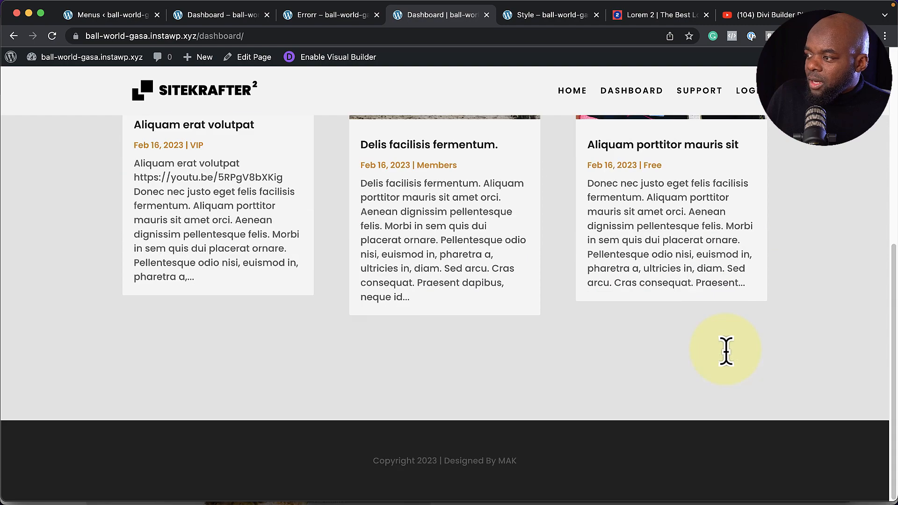
scroll(726, 351, up, 8)
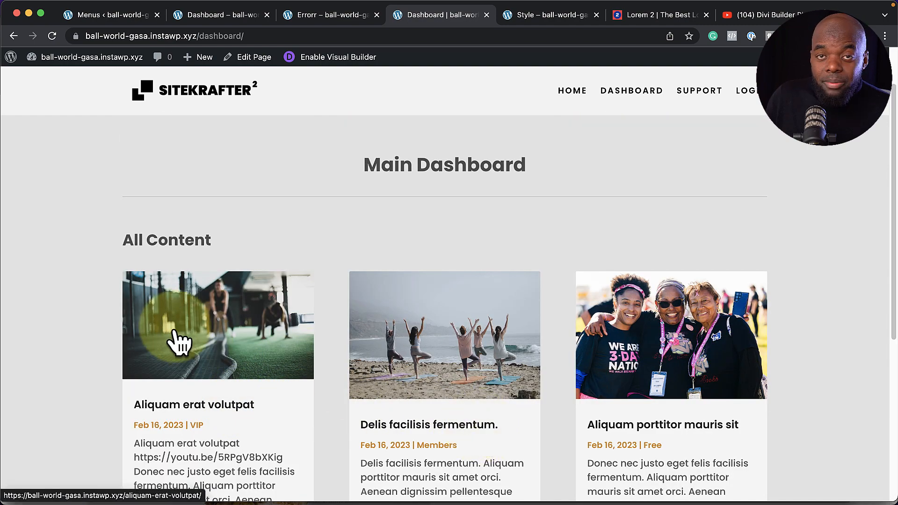
scroll(335, 315, up, 2)
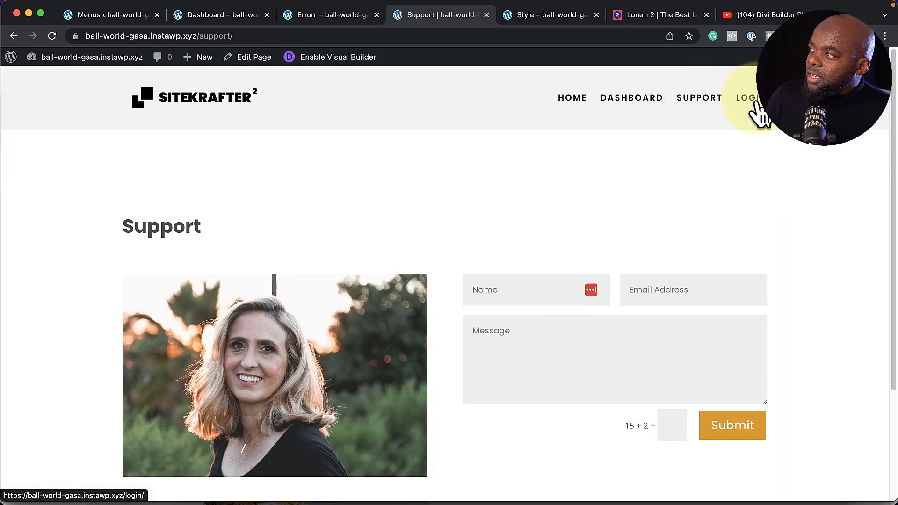
click(755, 104)
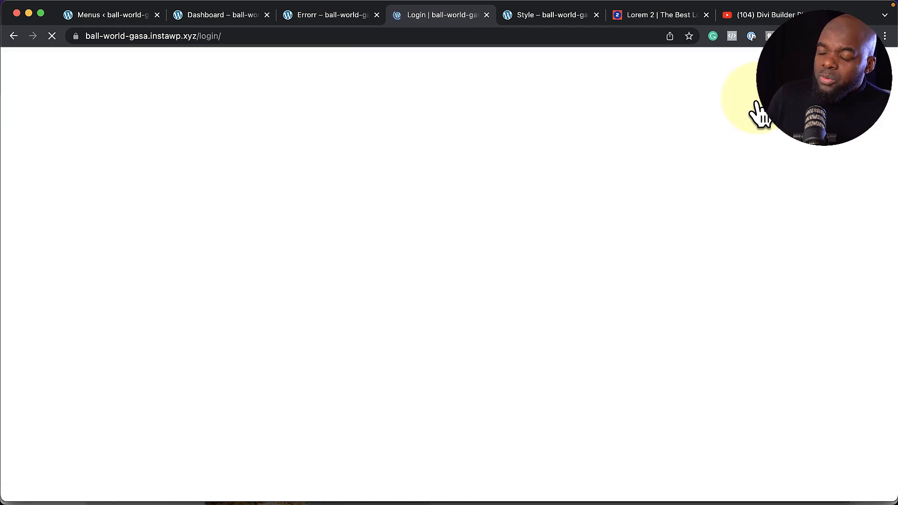